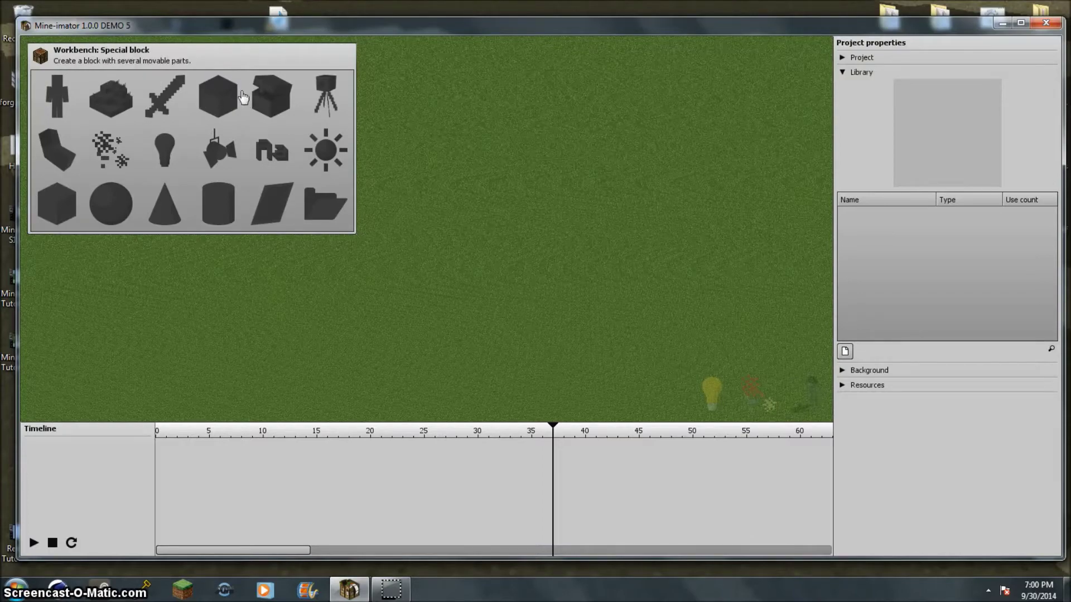
- Create an item from the workbench, adding the default diamond sword to the scene
left_click(177, 91)
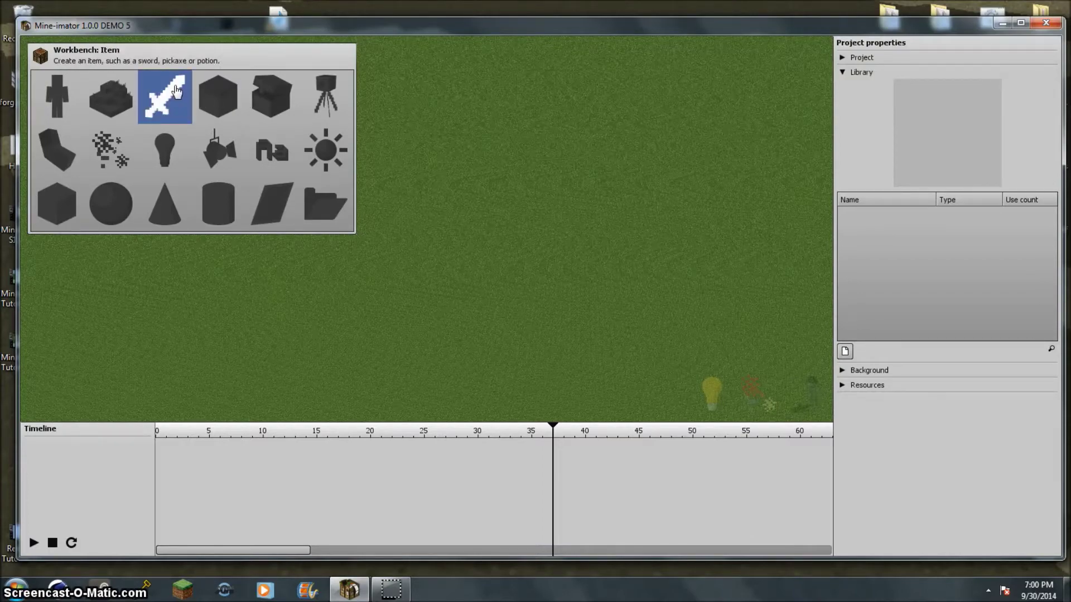
left_click(177, 91)
mouse_move(426, 229)
right_mouse_down()
mouse_move(391, 220)
mouse_move(426, 167)
mouse_move(426, 295)
mouse_move(447, 229)
right_mouse_up()
right_click_drag(623, 278, 536, 262)
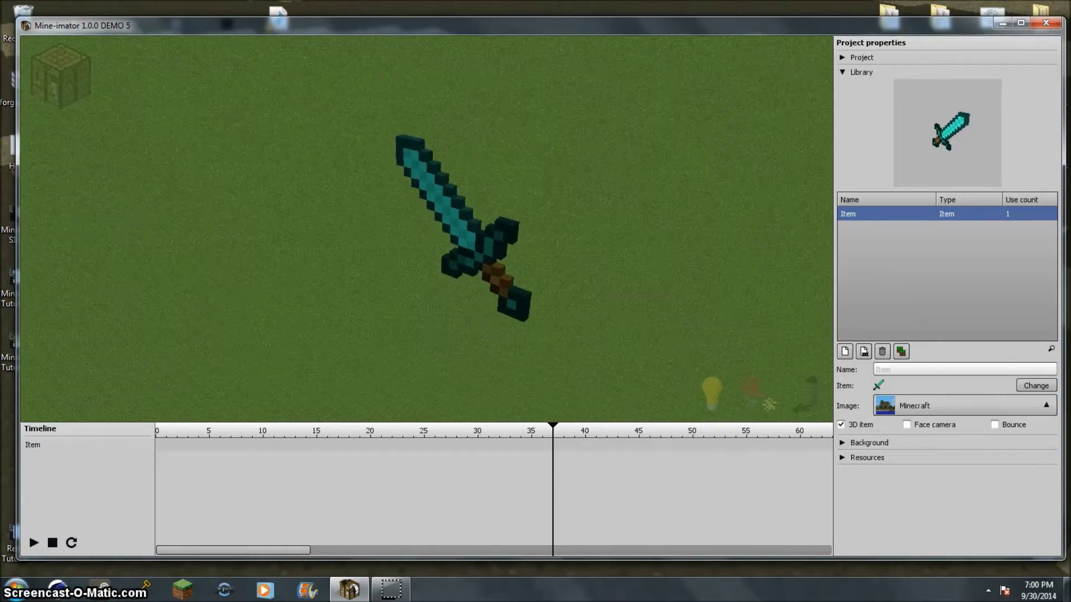
- Try the Face camera option on the sword from another viewing angle and switch it off again
left_click(918, 429)
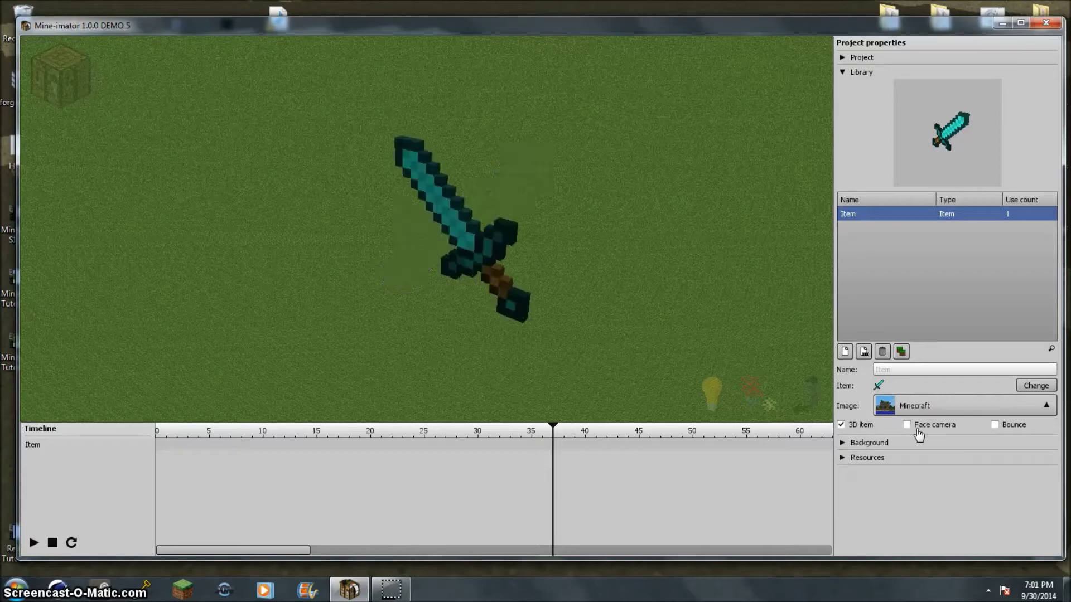
mouse_move(671, 347)
right_mouse_down()
mouse_move(647, 334)
mouse_move(669, 351)
mouse_move(650, 371)
mouse_move(653, 352)
mouse_move(658, 363)
right_mouse_up()
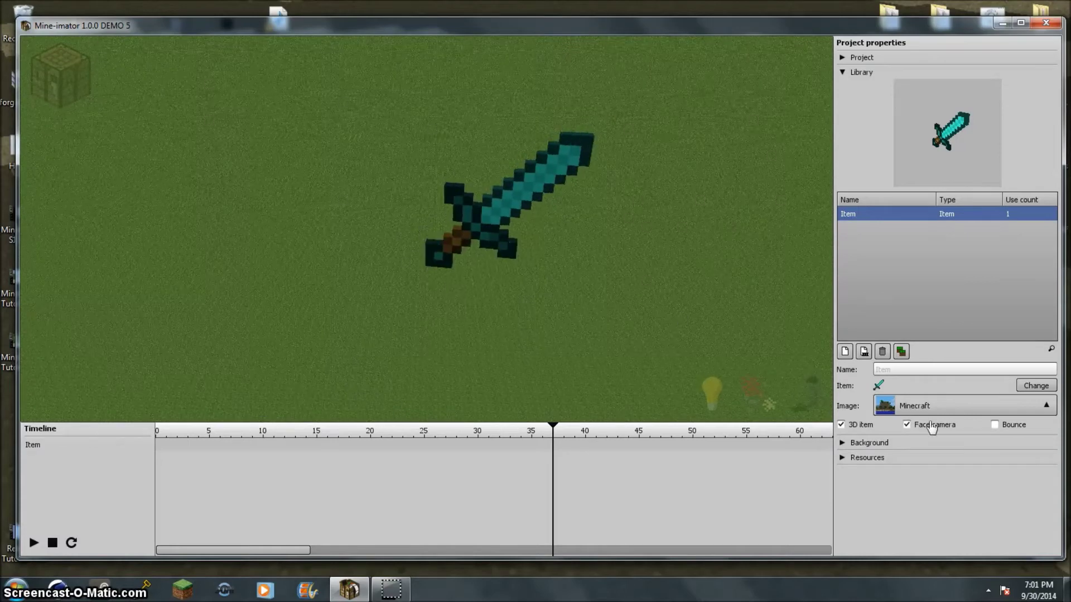
left_click(908, 426)
- Compare the sword with the 3D item option off and on from several angles, ending with 3D item enabled
left_click(860, 426)
right_click_drag(726, 311, 725, 391)
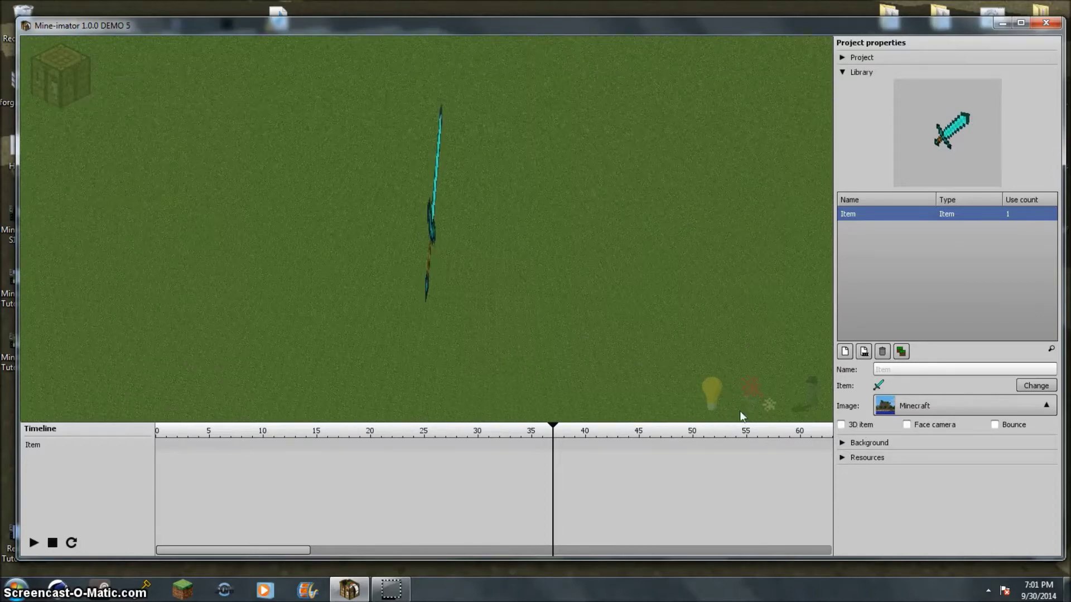
left_click(864, 426)
left_click(864, 426)
left_click(864, 426)
left_click(863, 426)
left_click(863, 426)
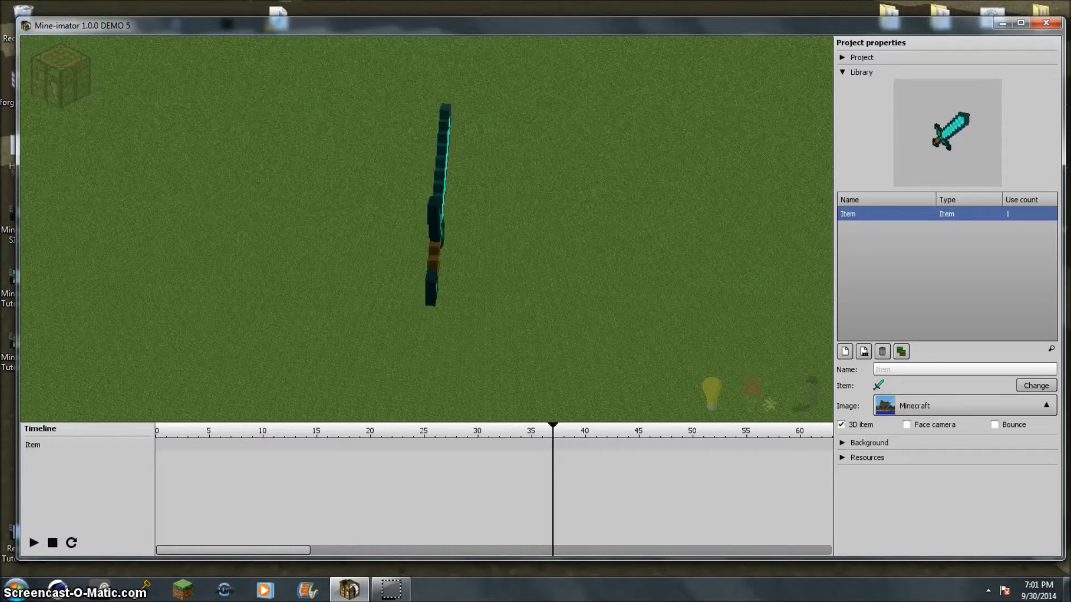
right_click_drag(728, 369, 547, 337)
left_click(846, 428)
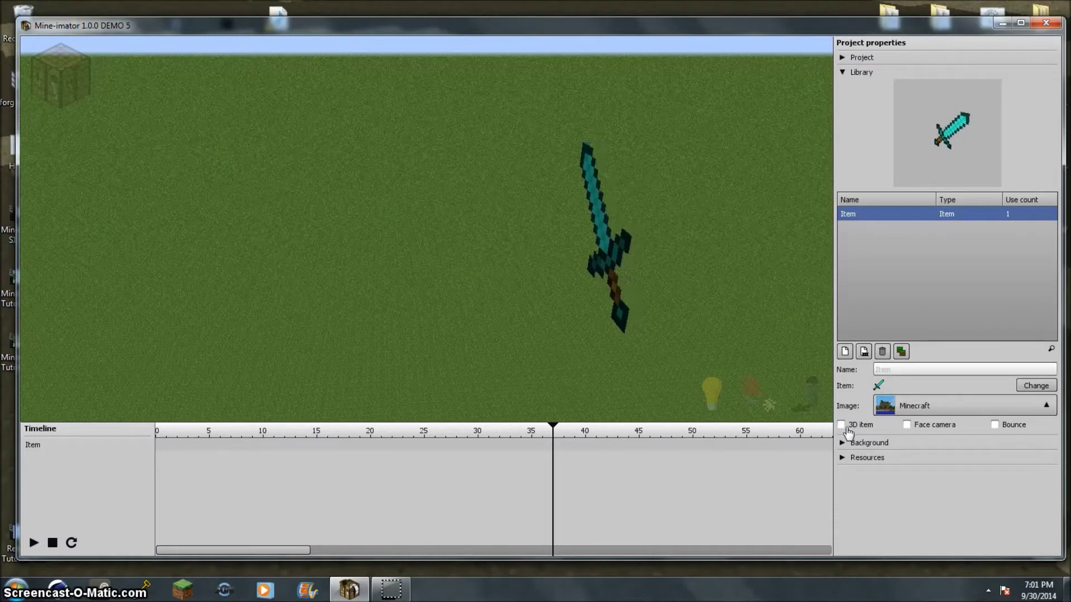
left_click(842, 425)
right_click_drag(677, 339, 677, 339)
right_click_drag(507, 239, 507, 239)
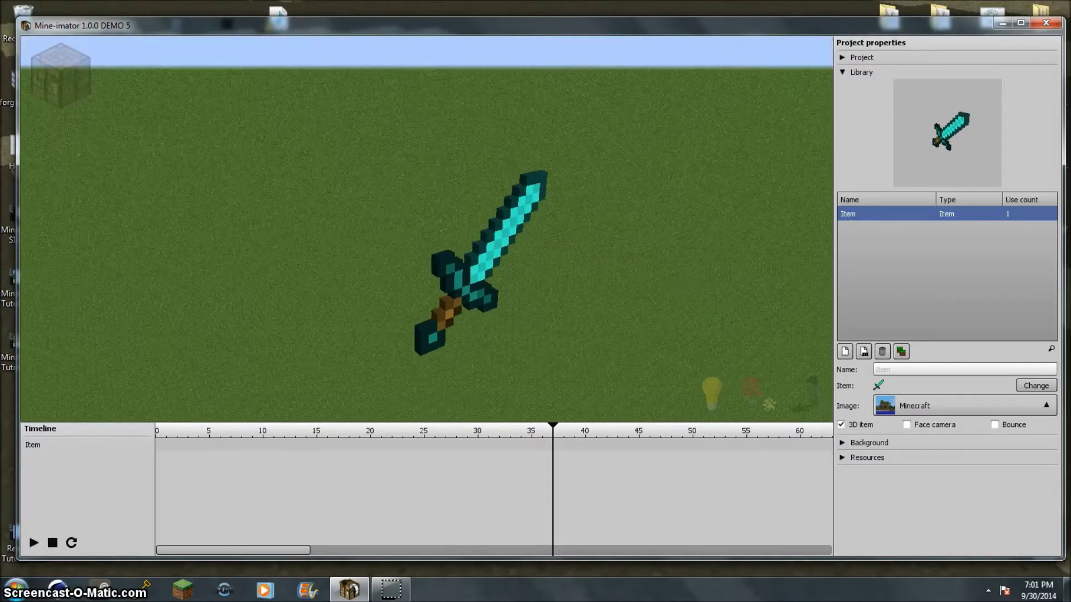
- Test the Face camera and Bounce options on the sword, switching each one off again
left_click(921, 431)
right_click_drag(506, 239, 507, 239)
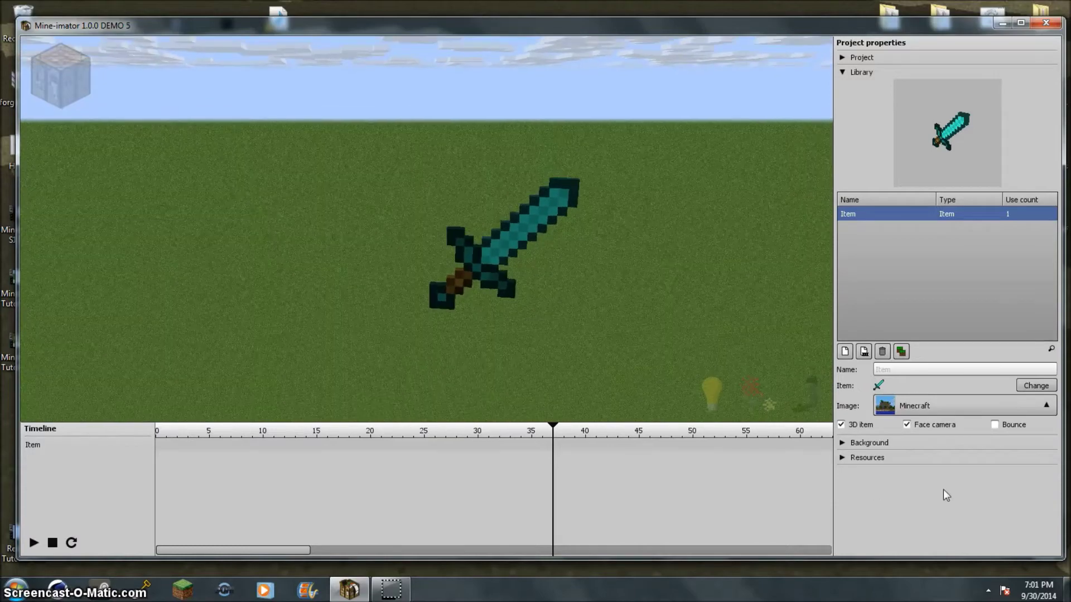
left_click(908, 425)
right_click_drag(506, 239, 506, 239)
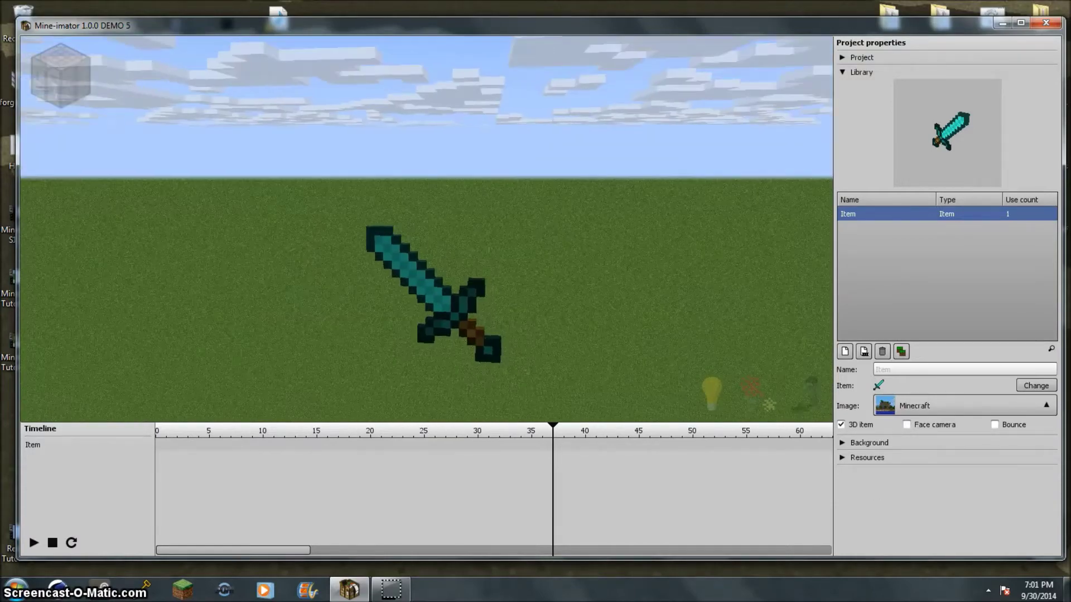
left_click(1003, 430)
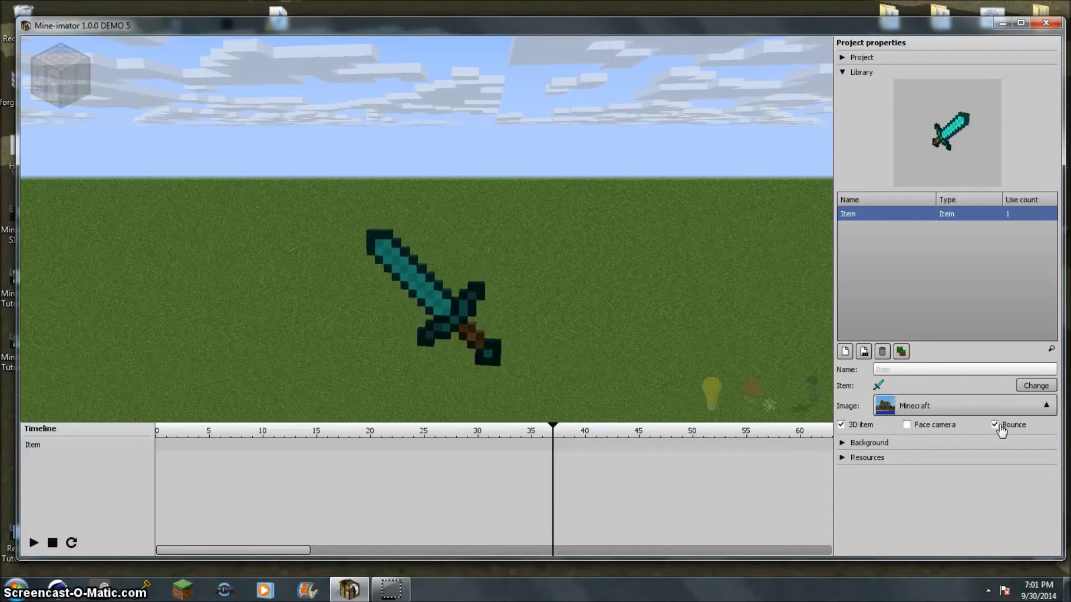
left_click(998, 425)
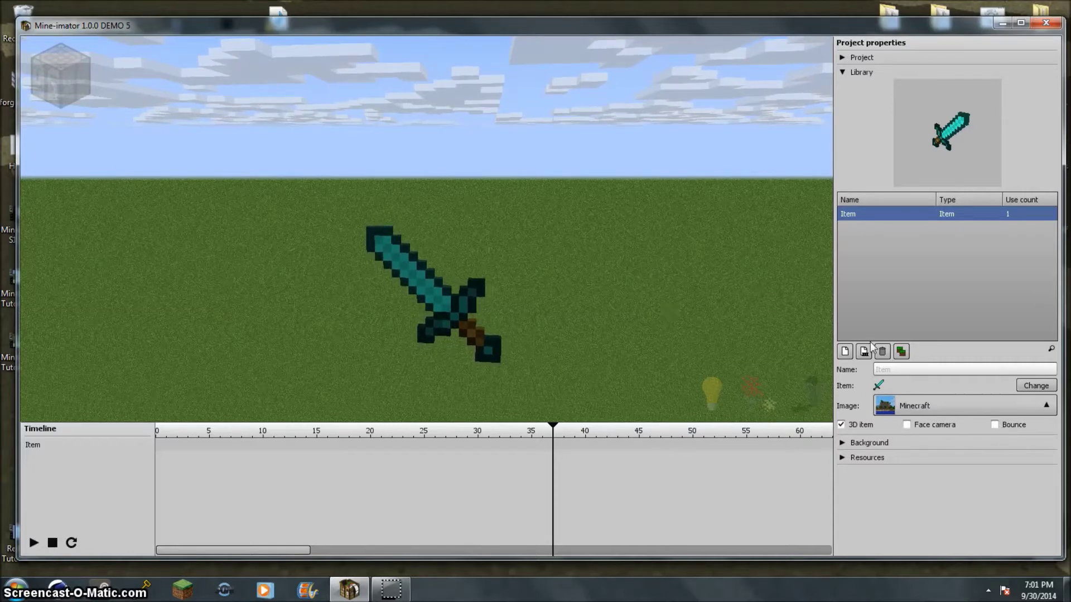
- Rename the sword item in the library as "Sword Of Diamond"
left_click(914, 370)
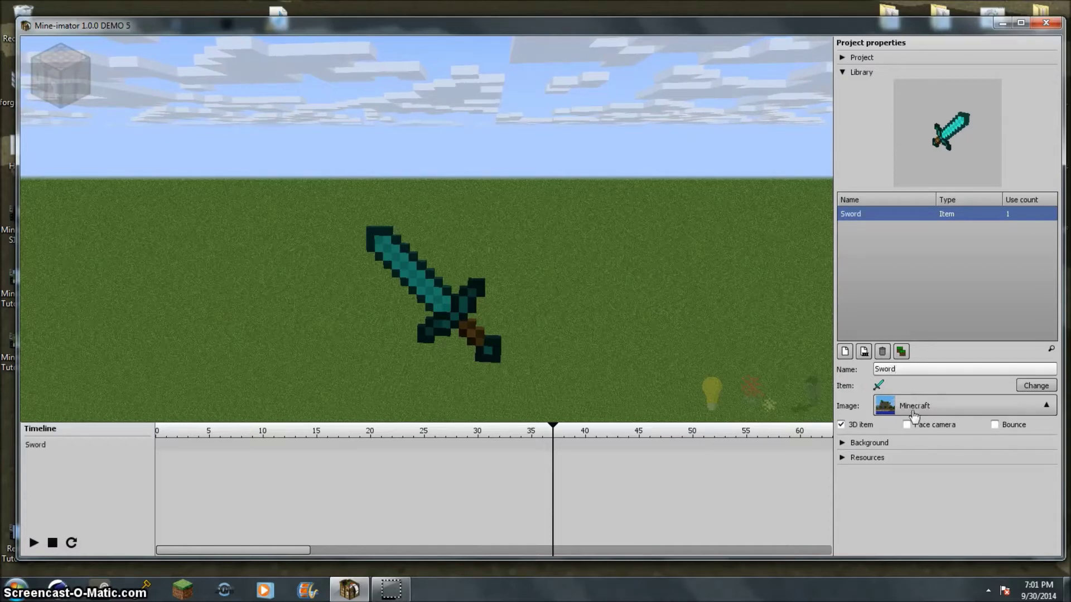
type("Sword Of Diamond")
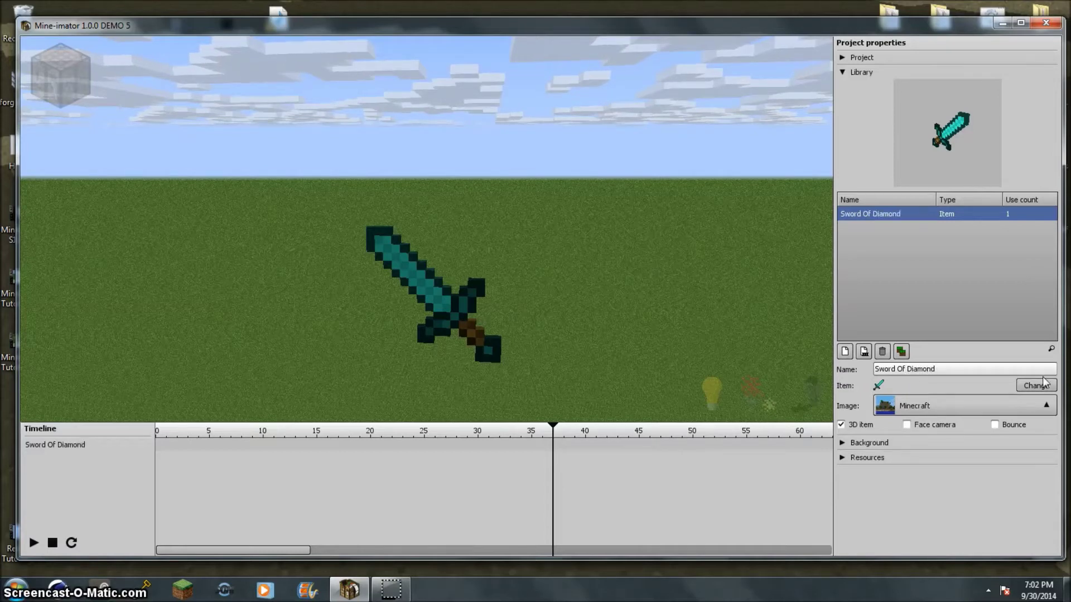
left_click(899, 401)
left_click(910, 410)
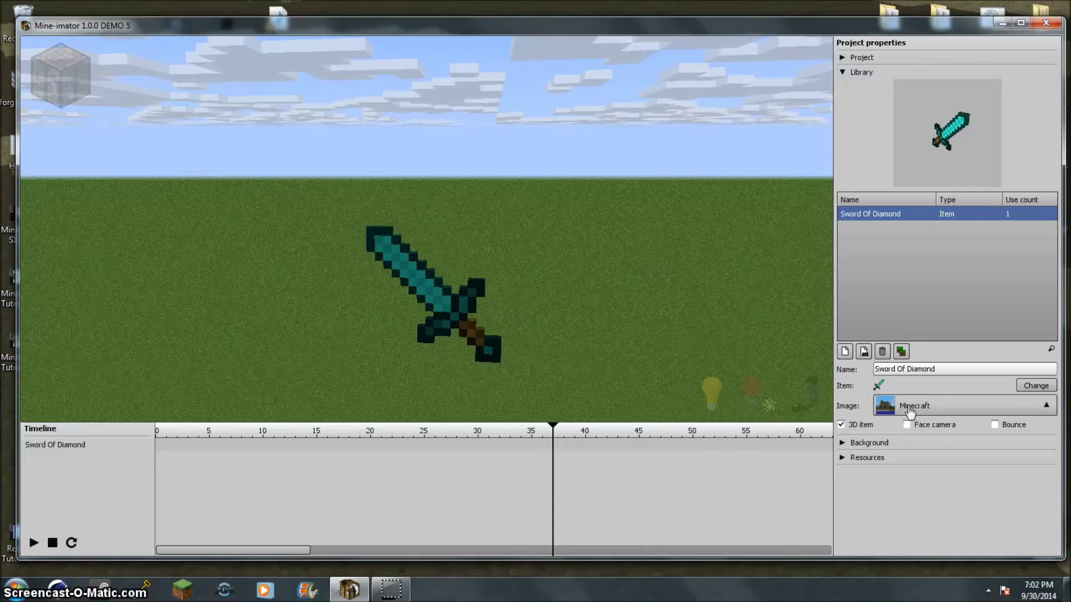
- Try other items for Sword Of Diamond, including the diamond and the book and quill, and return to the diamond sword
left_click(1036, 386)
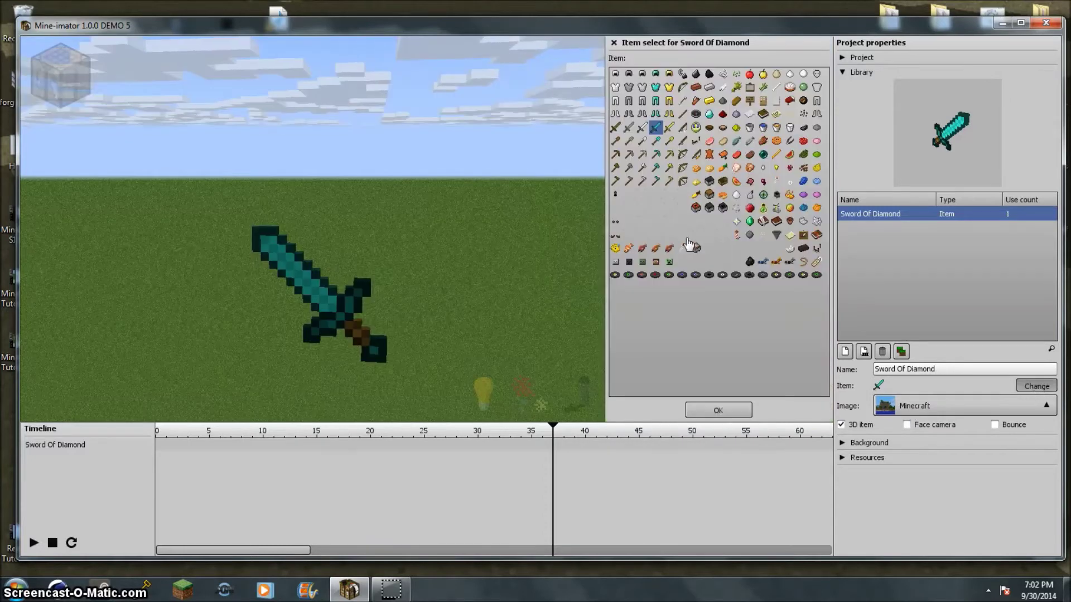
left_click(642, 128)
left_click(615, 87)
left_click(669, 115)
left_click(723, 157)
left_click(736, 195)
left_click(709, 115)
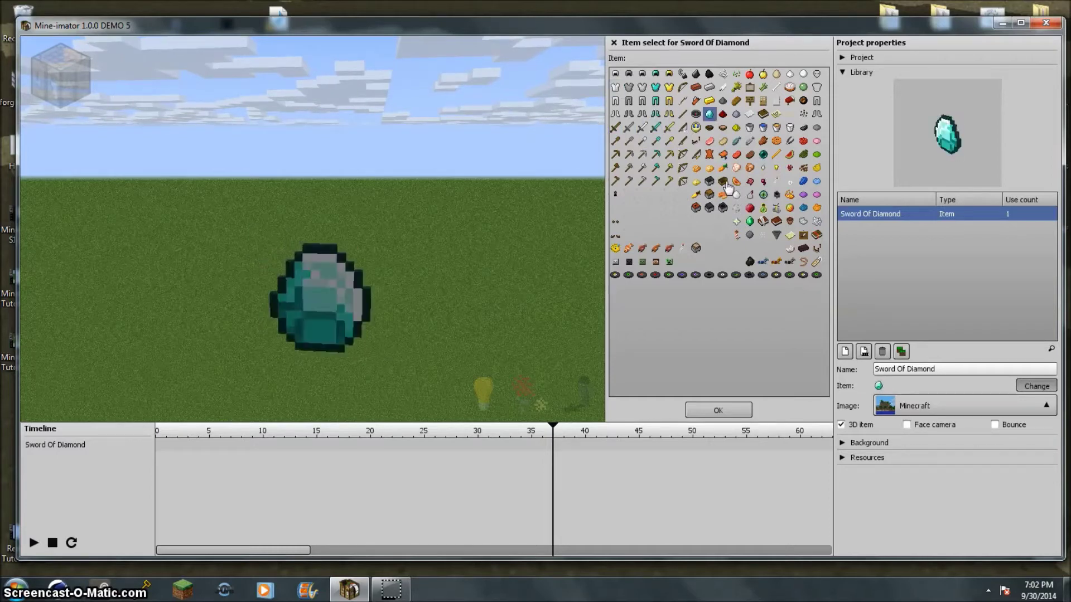
left_click(722, 194)
left_click(763, 221)
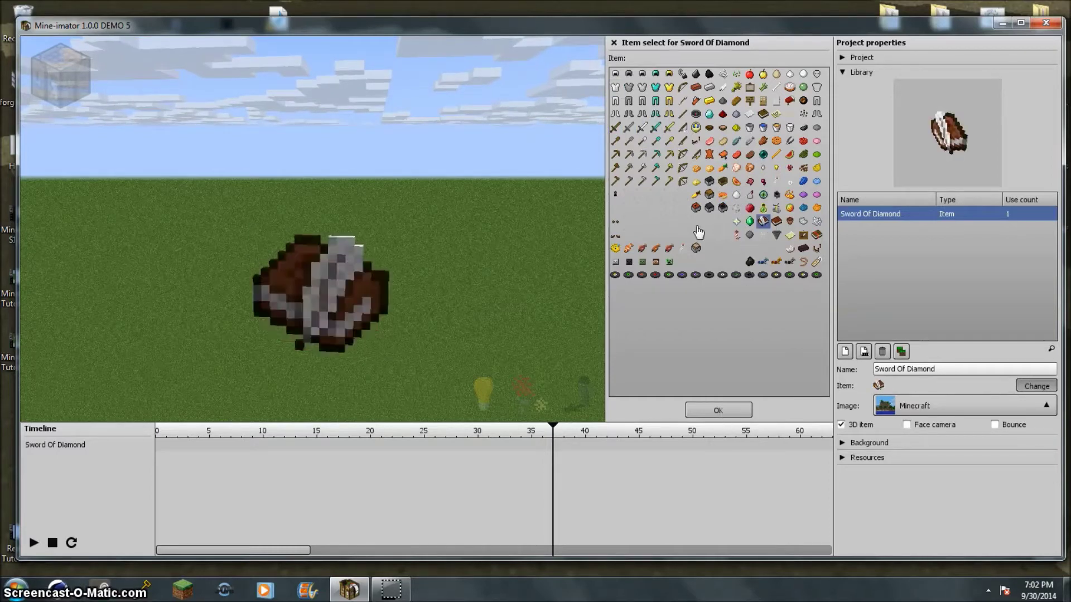
left_click(654, 129)
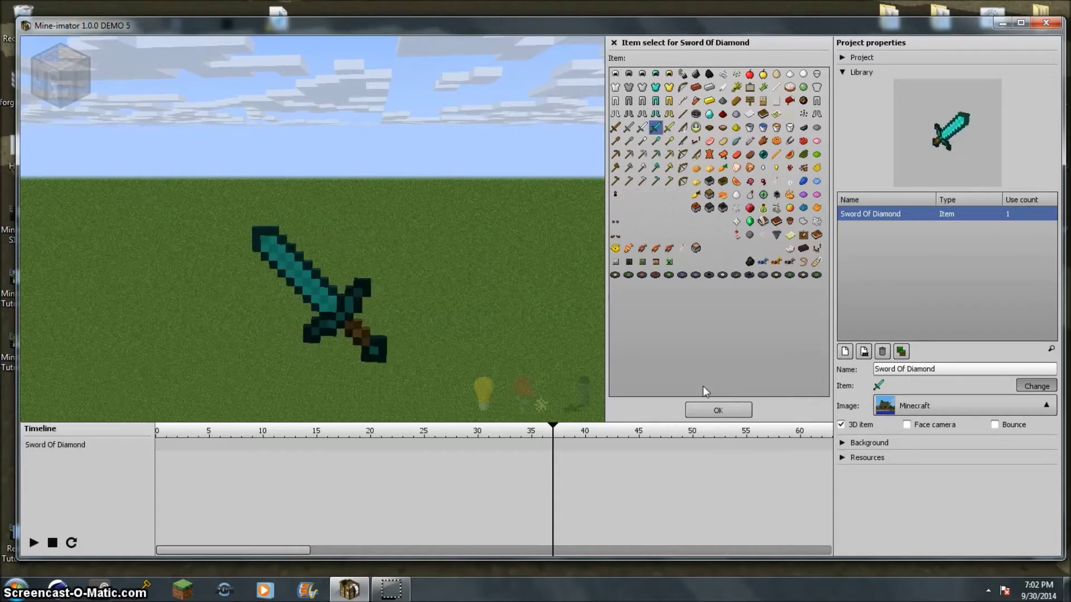
left_click(717, 409)
- Load the Items PNG from the Desktop as the image for Sword Of Diamond
left_click(967, 406)
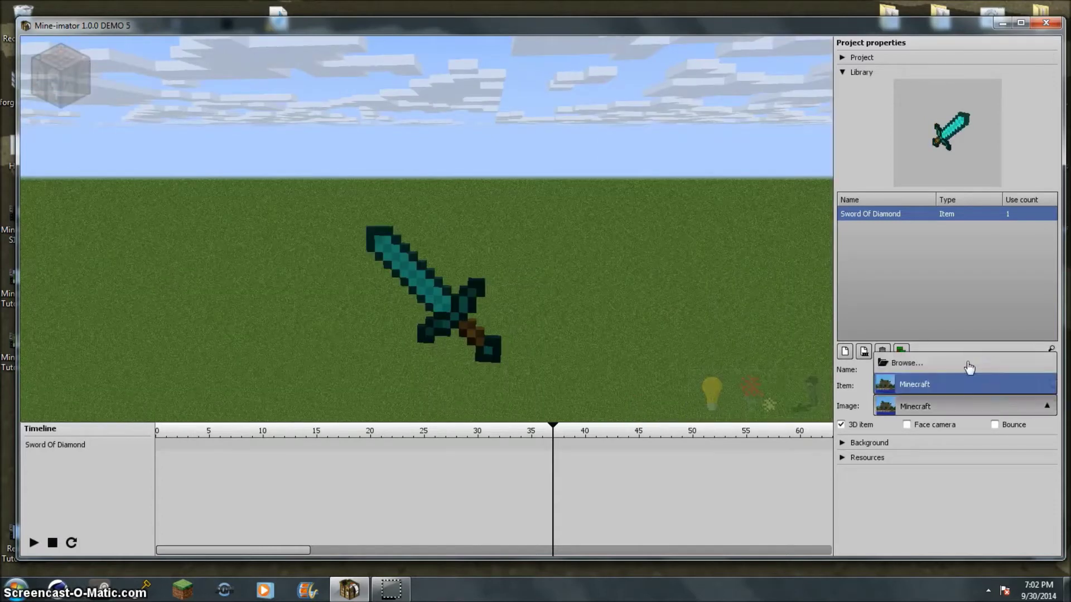
left_click(968, 363)
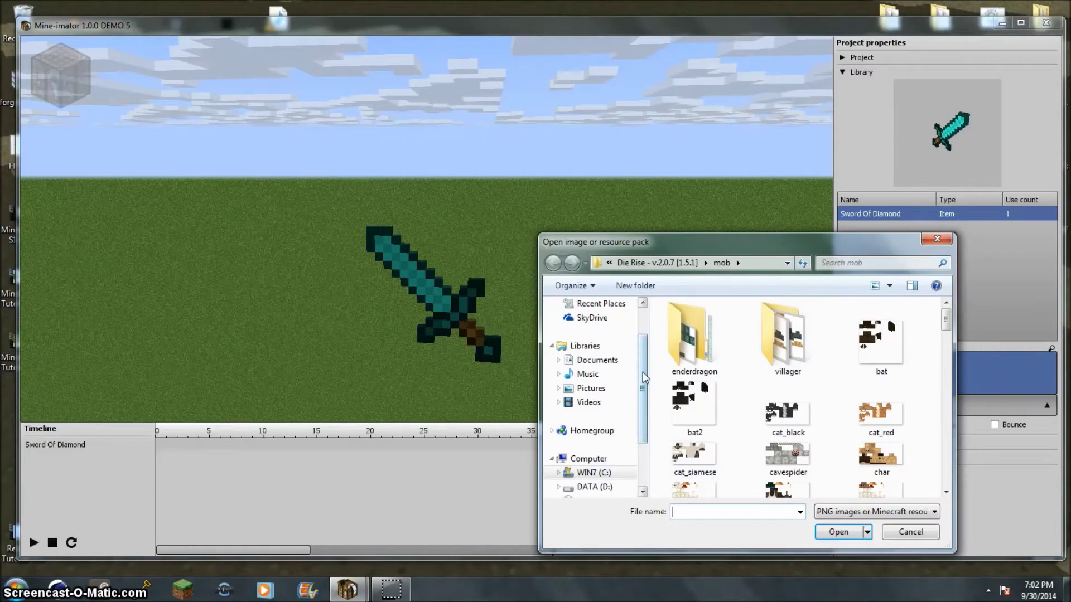
scroll(645, 378, "up", 2)
left_click(588, 317)
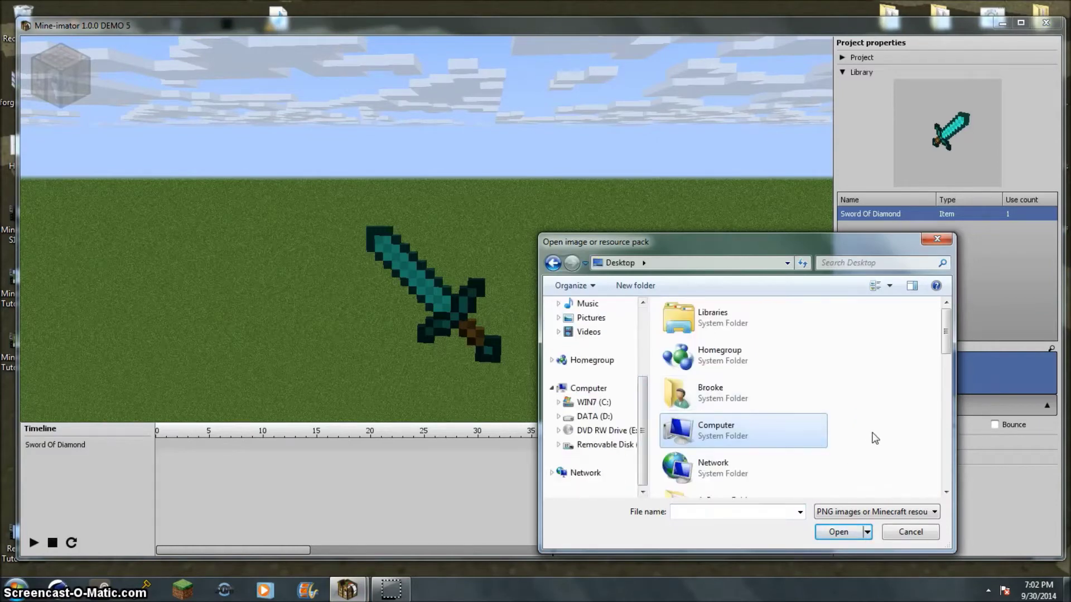
scroll(874, 438, "down", 5)
scroll(758, 446, "up", 2)
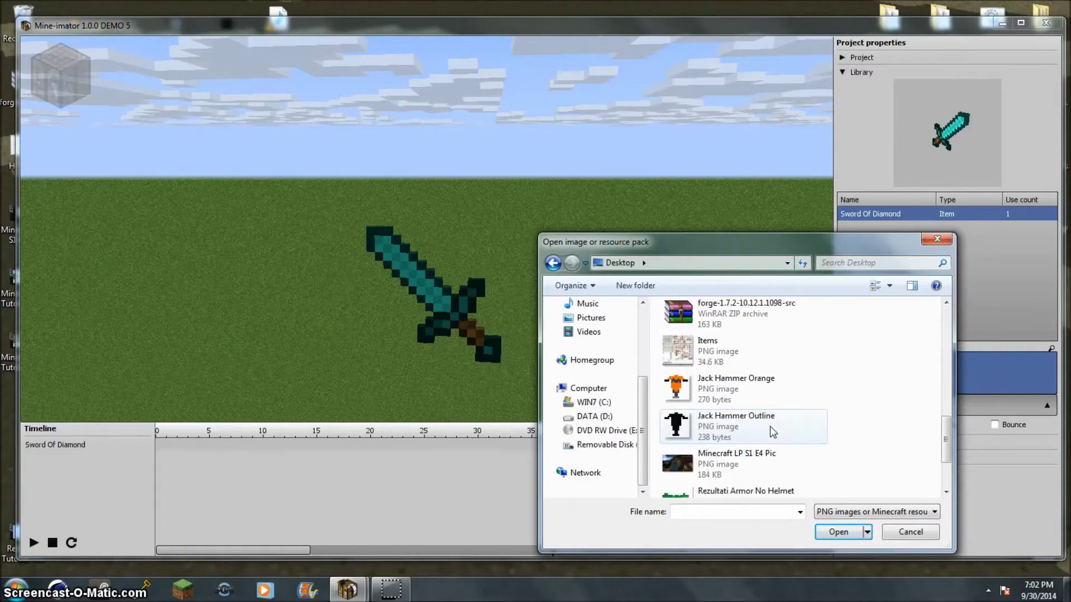
double_click(718, 358)
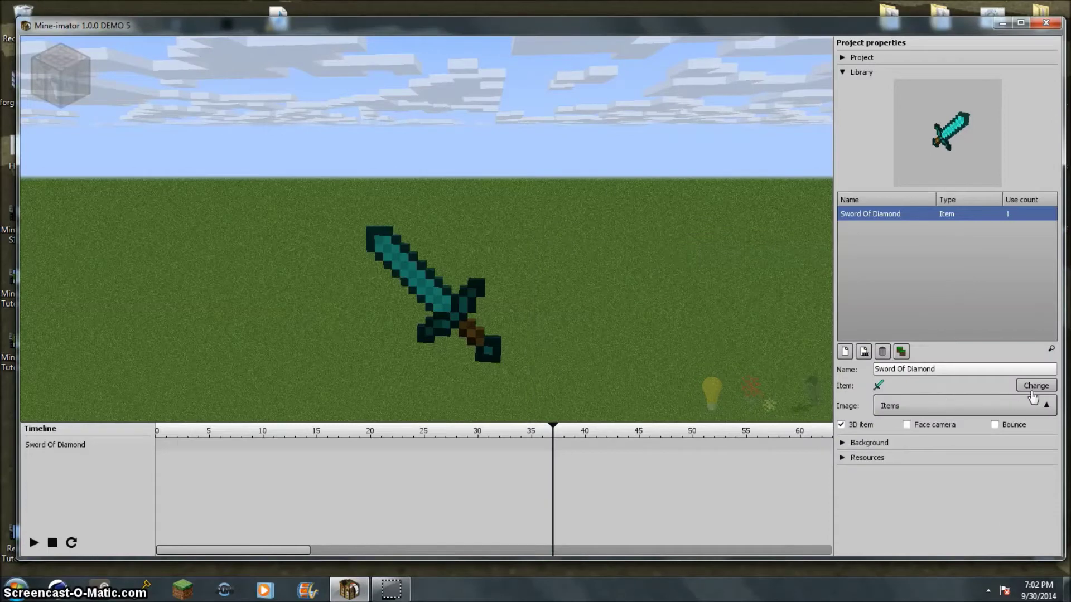
- Try custom items from the Items image on the object: the grey hammer, the green-headed tool and the yellow band
left_click(1034, 386)
left_click(709, 235)
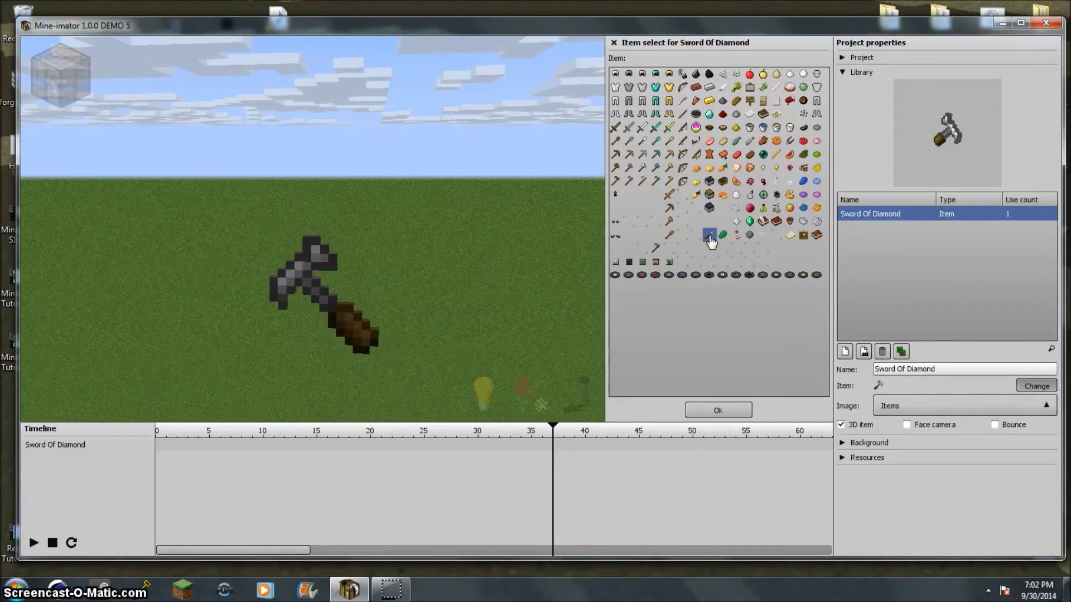
left_click(655, 248)
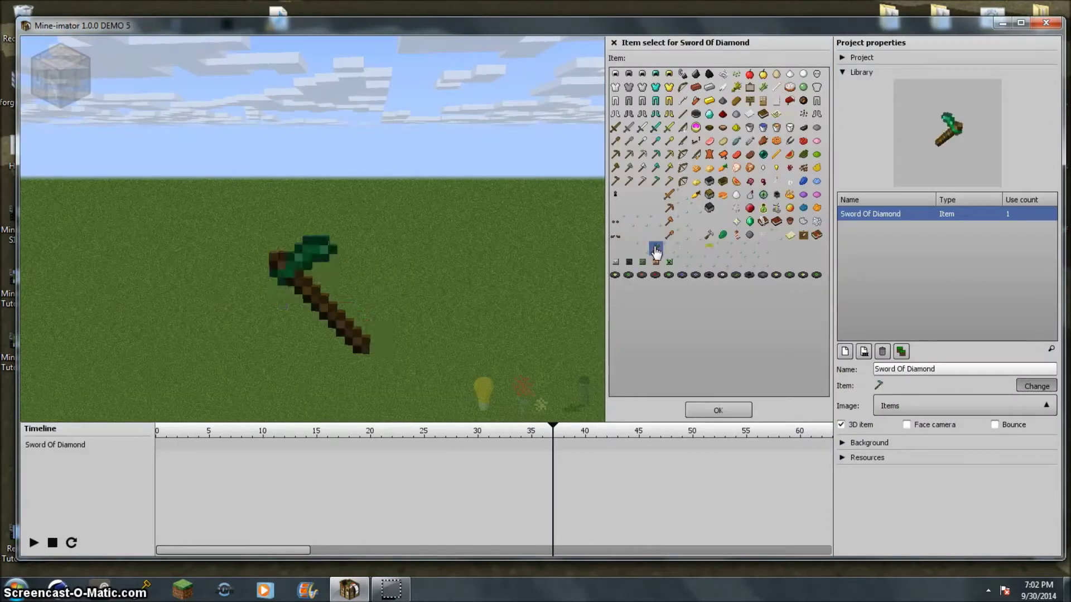
left_click(709, 247)
left_click(709, 235)
left_click(709, 248)
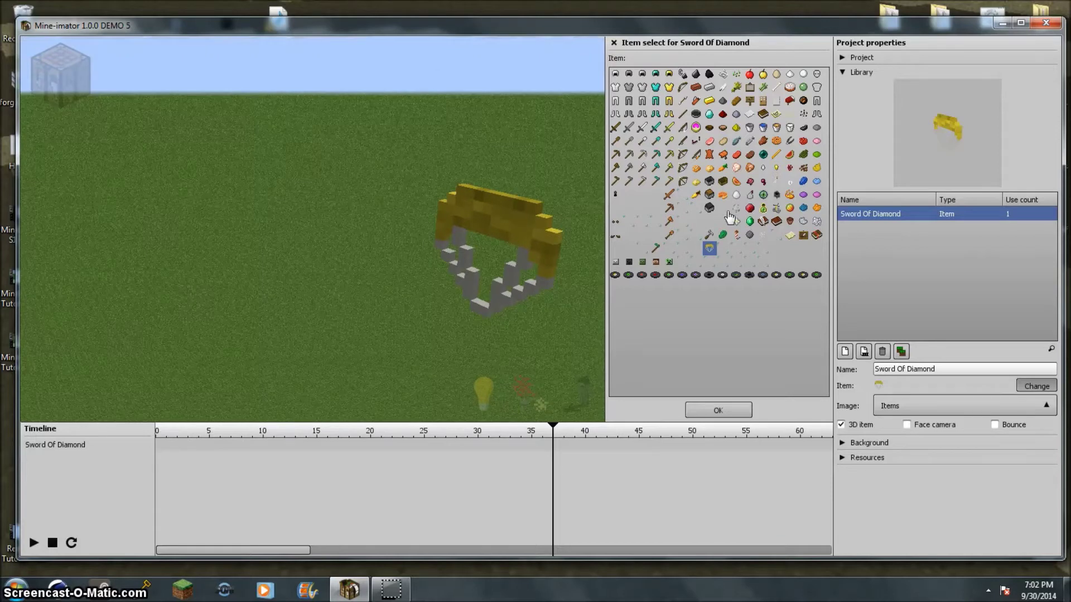
- Compare the grey hammer, the green gem and the blue gem as the item, and set it back to the diamond sword
left_click(723, 234)
left_click(709, 235)
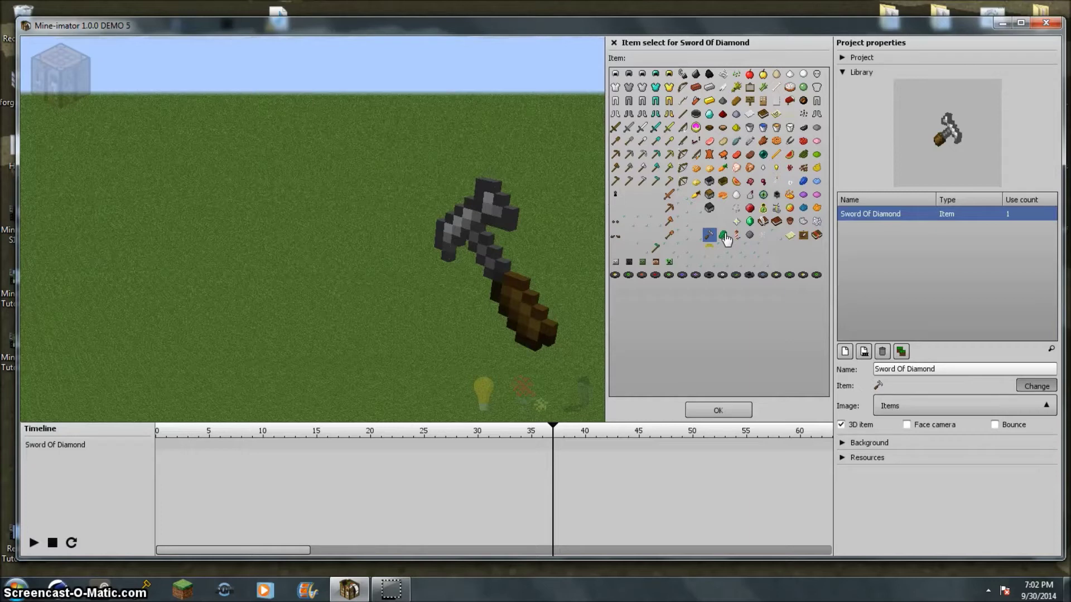
left_click(722, 234)
right_click_drag(330, 251, 330, 251)
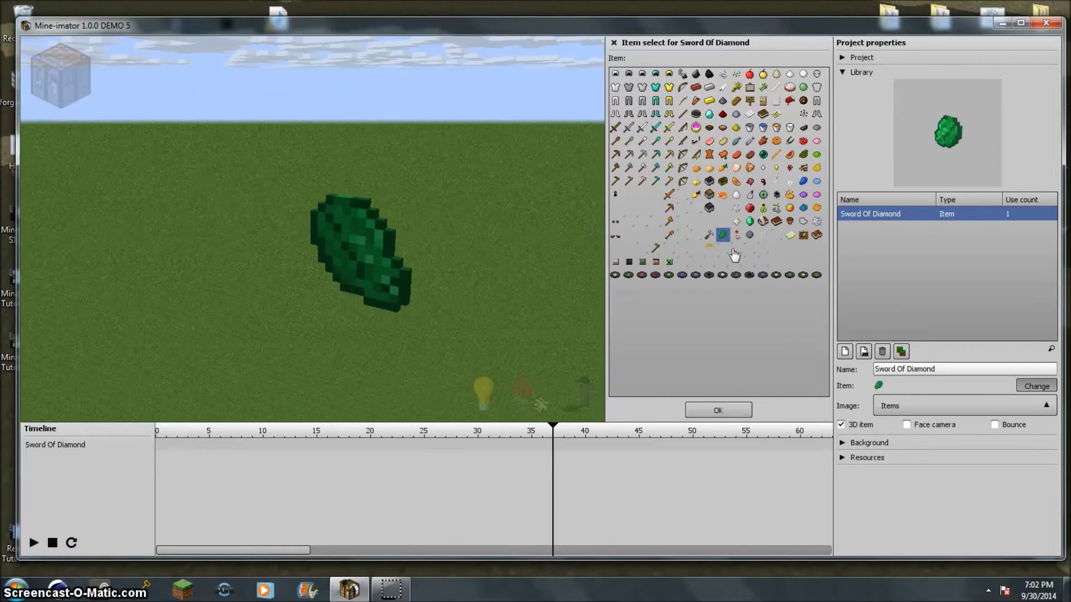
left_click(803, 181)
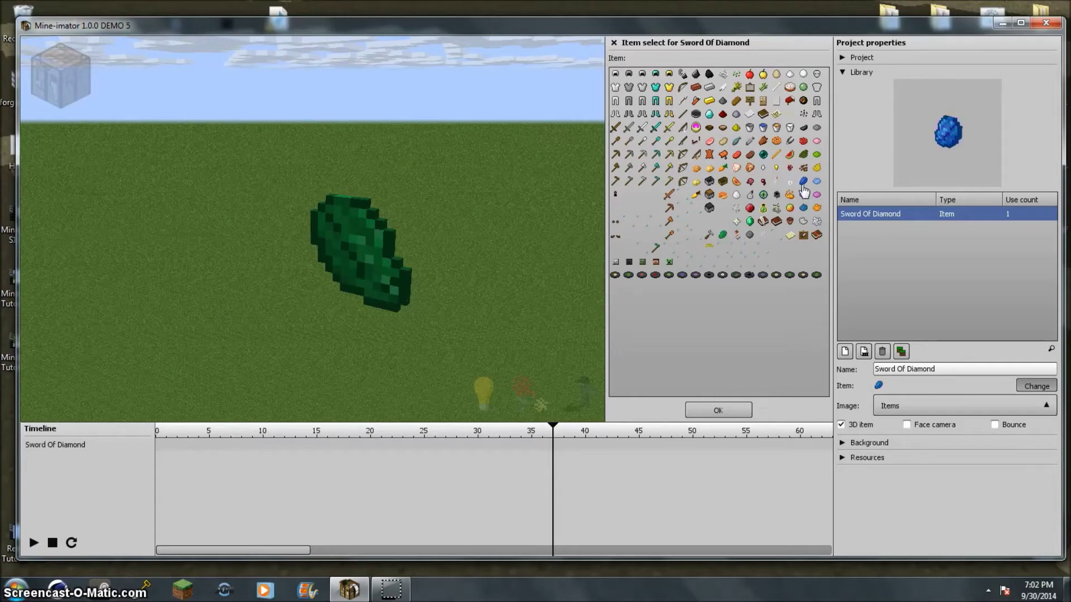
left_click(724, 236)
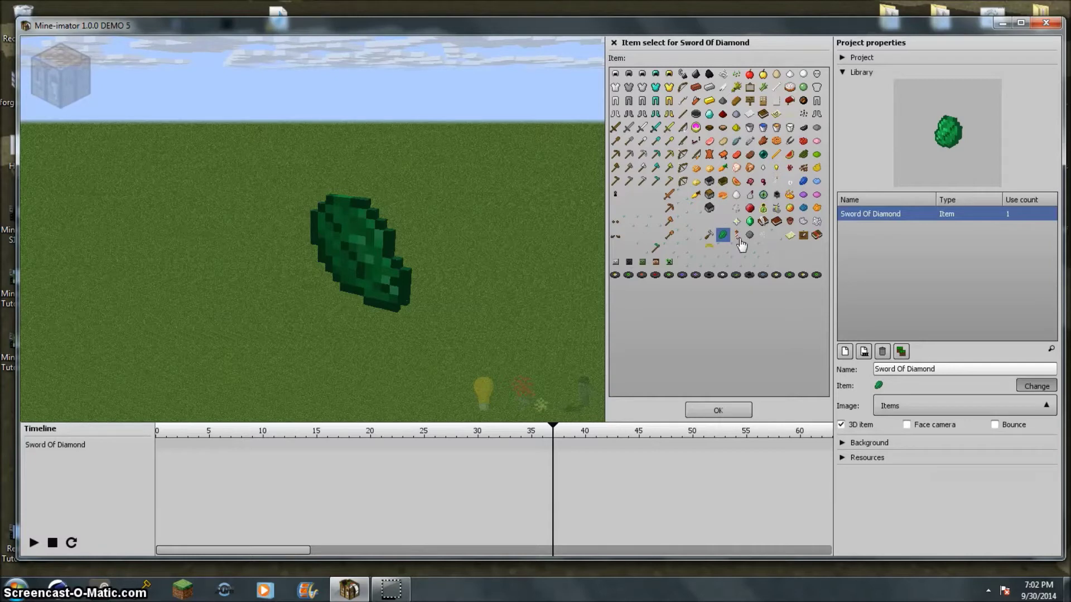
left_click(655, 128)
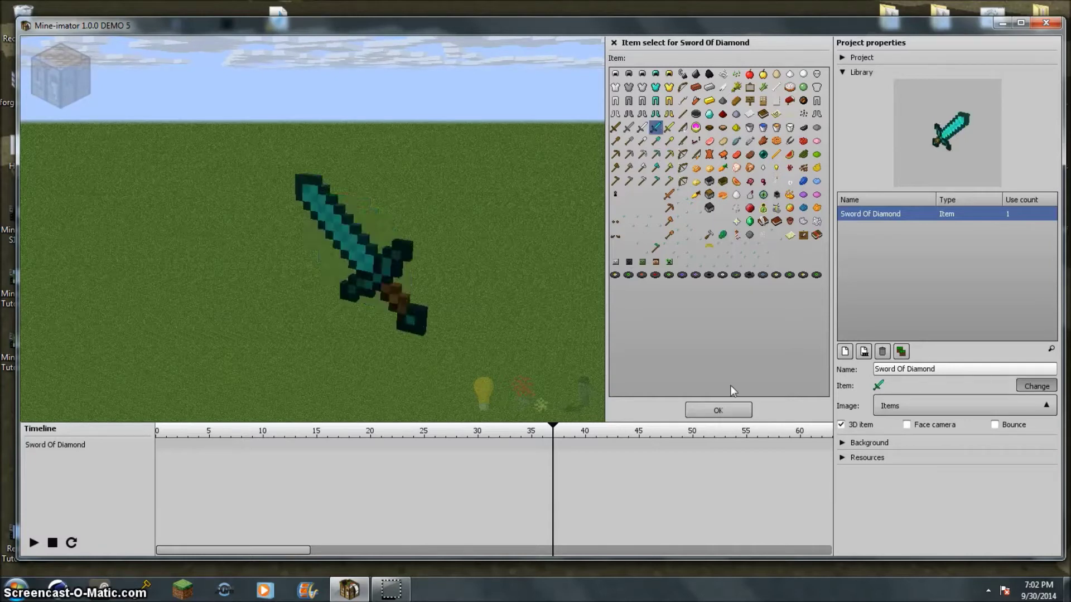
left_click(719, 411)
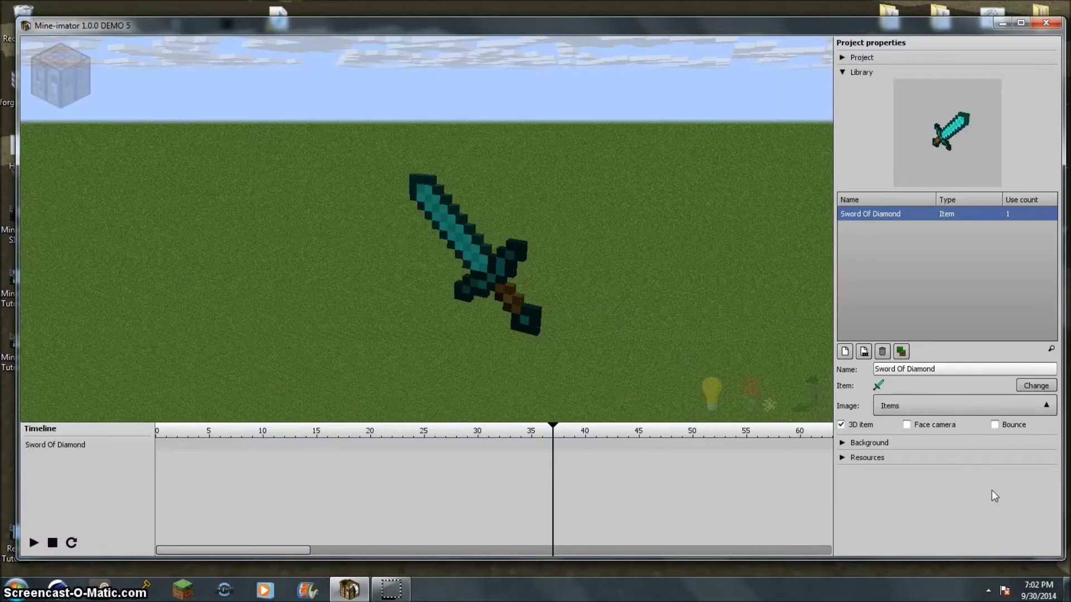
- Collapse the Library section of the project properties
mouse_move(670, 251)
right_mouse_down()
mouse_move(652, 251)
mouse_move(671, 252)
mouse_move(672, 241)
right_mouse_up()
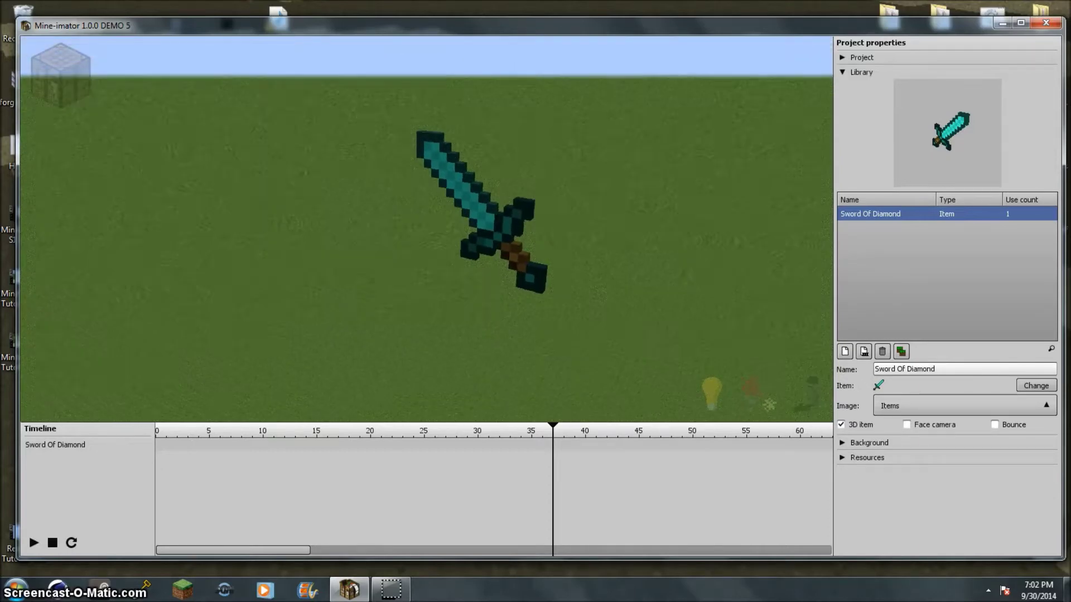
left_click(853, 72)
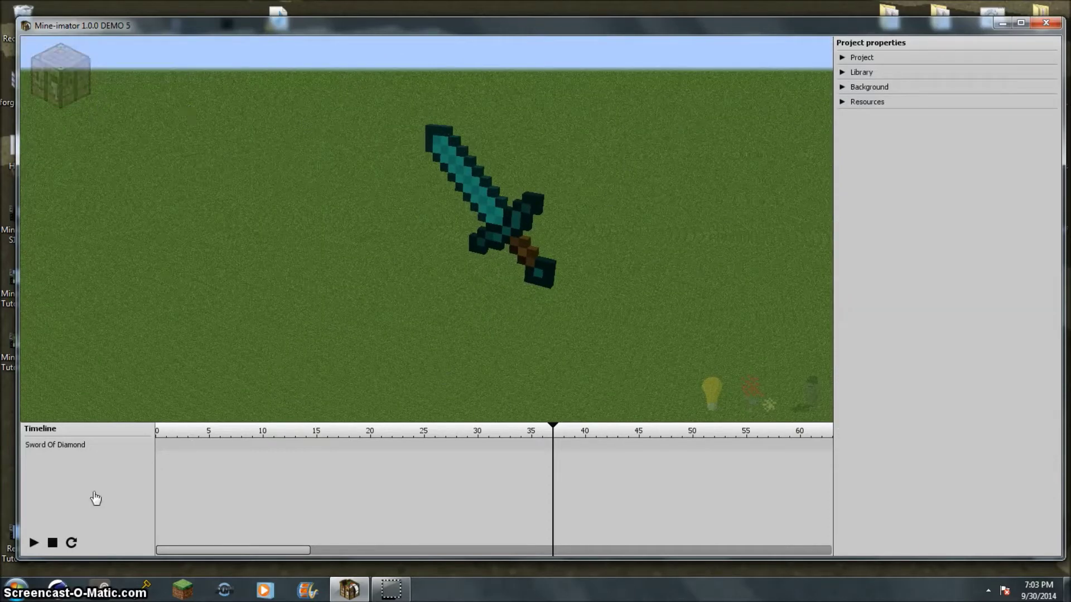
- Select the Sword Of Diamond keyframe at frame 0 and set its position to X 120, Y -130, Z 435
left_click(158, 450)
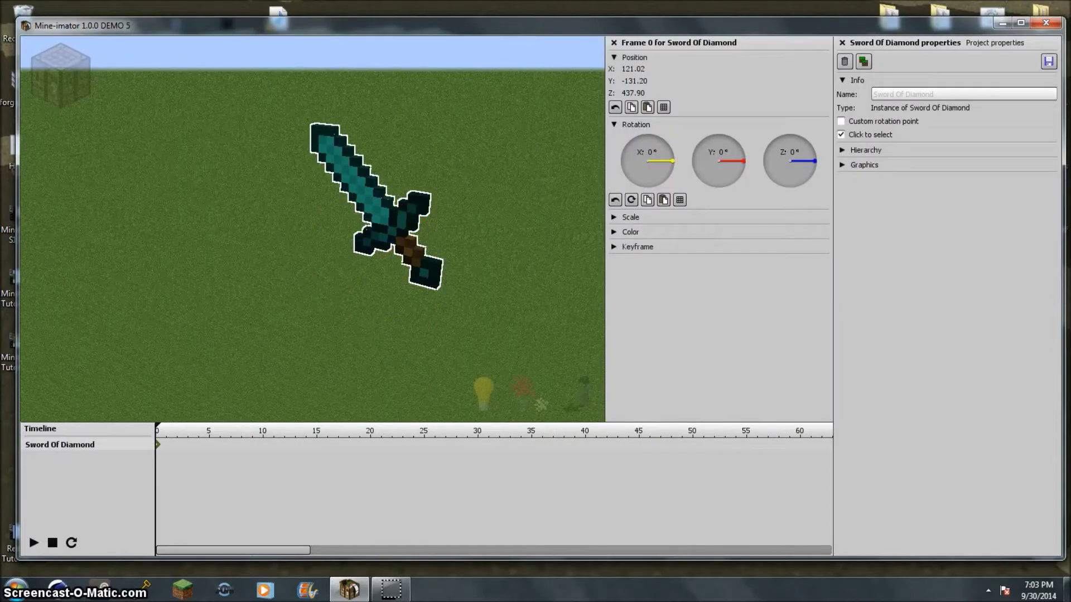
left_click(639, 68)
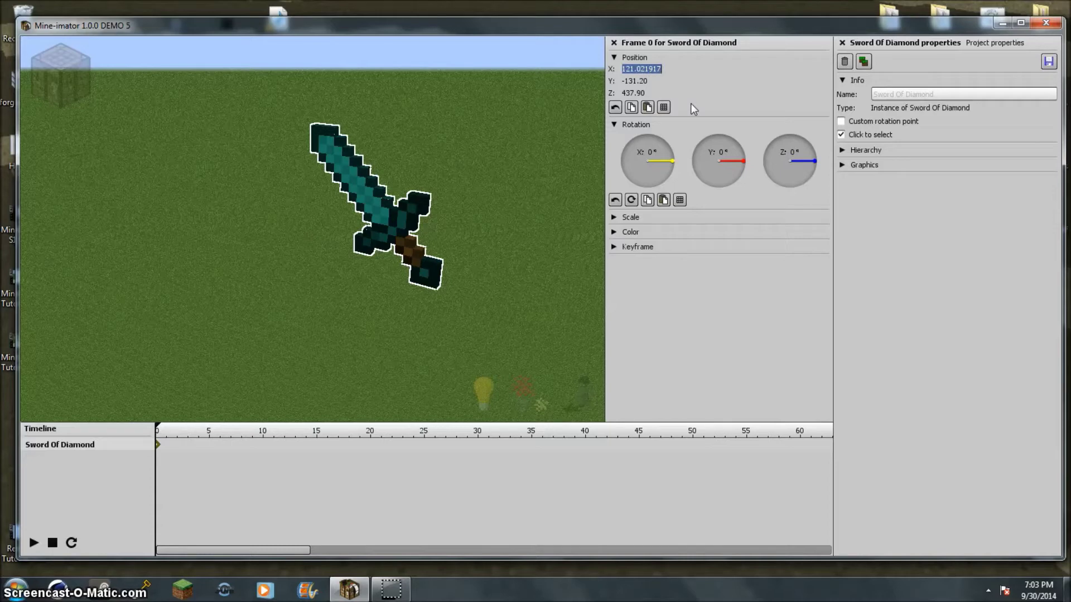
type("120")
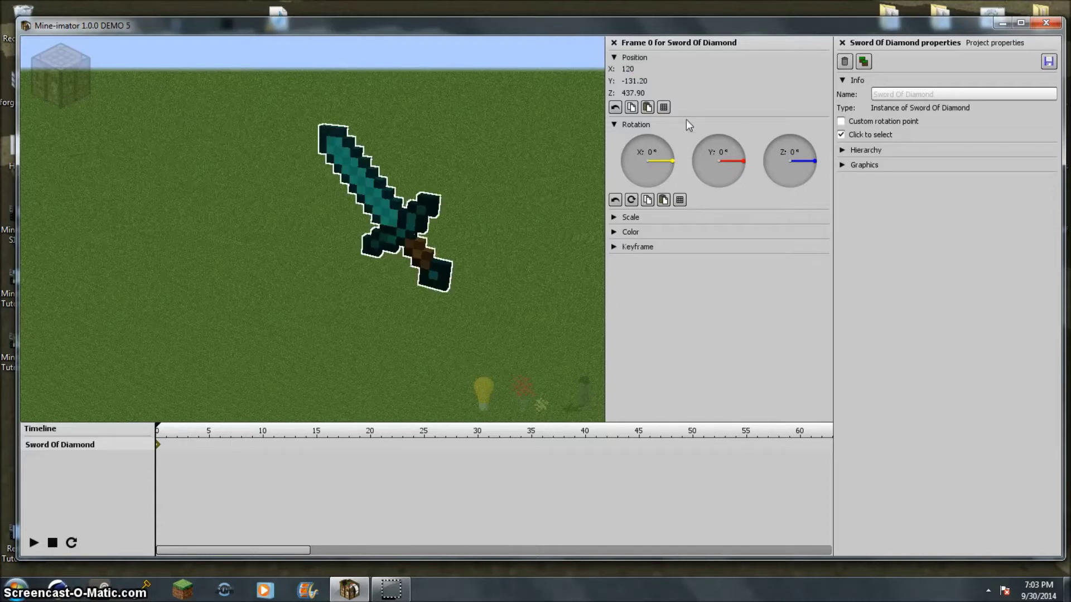
left_click(633, 81)
type("-131")
key("BackSpace")
type("0")
left_click(647, 93)
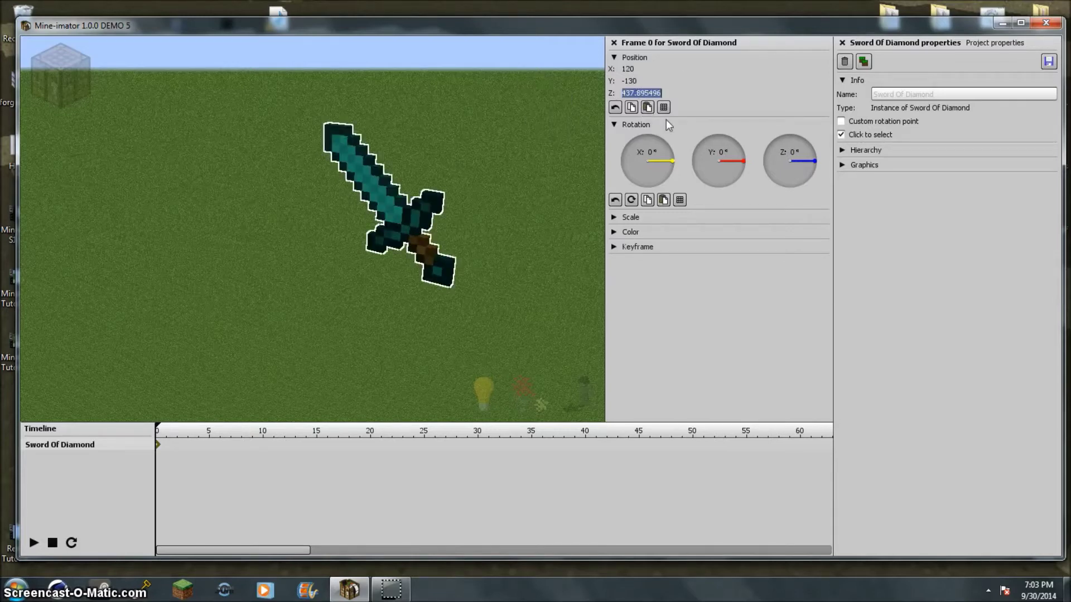
type("435")
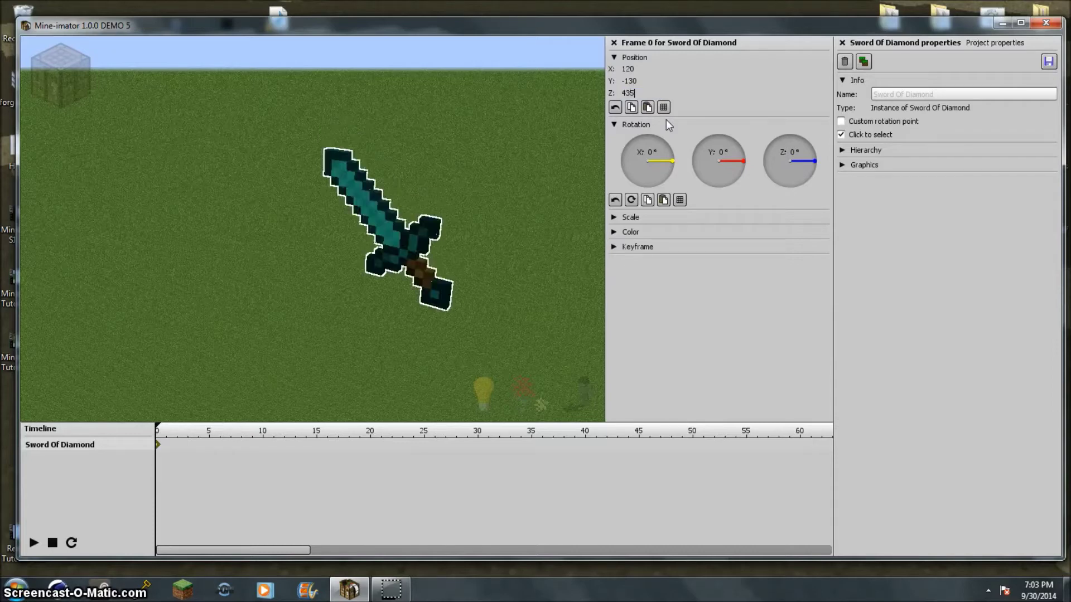
key("Return")
- Try rotating the sword around its X axis, and reset the X rotation to 0°
key("w")
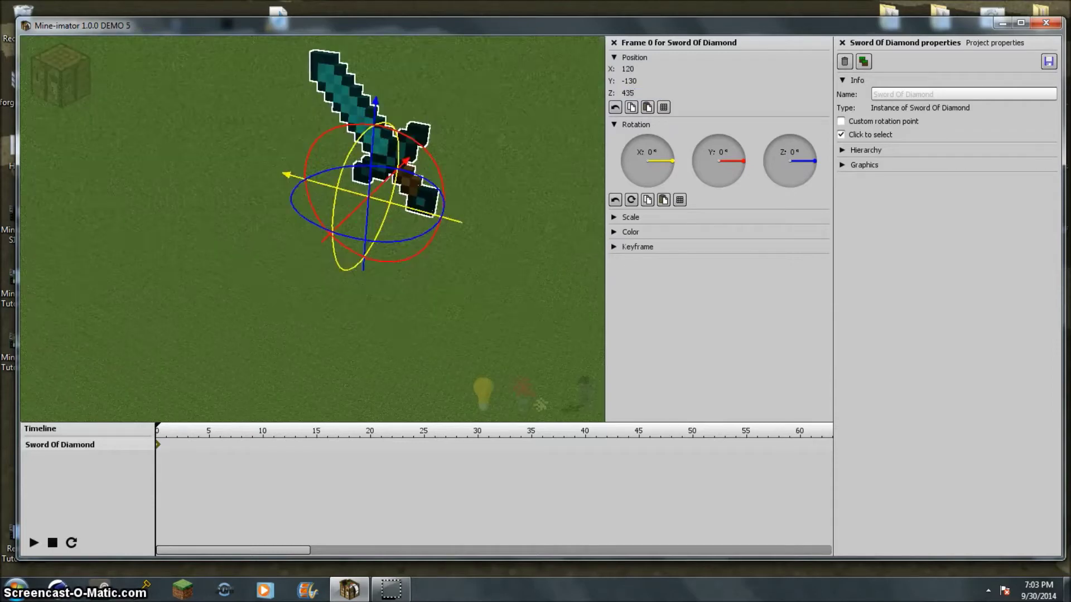
key("s")
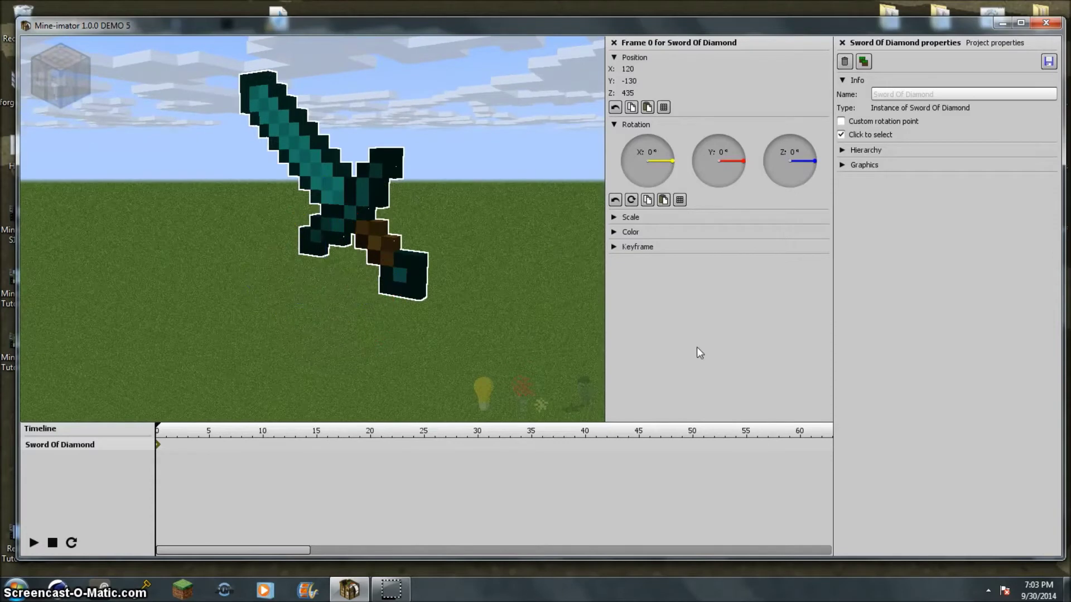
left_click_drag(669, 148, 647, 162)
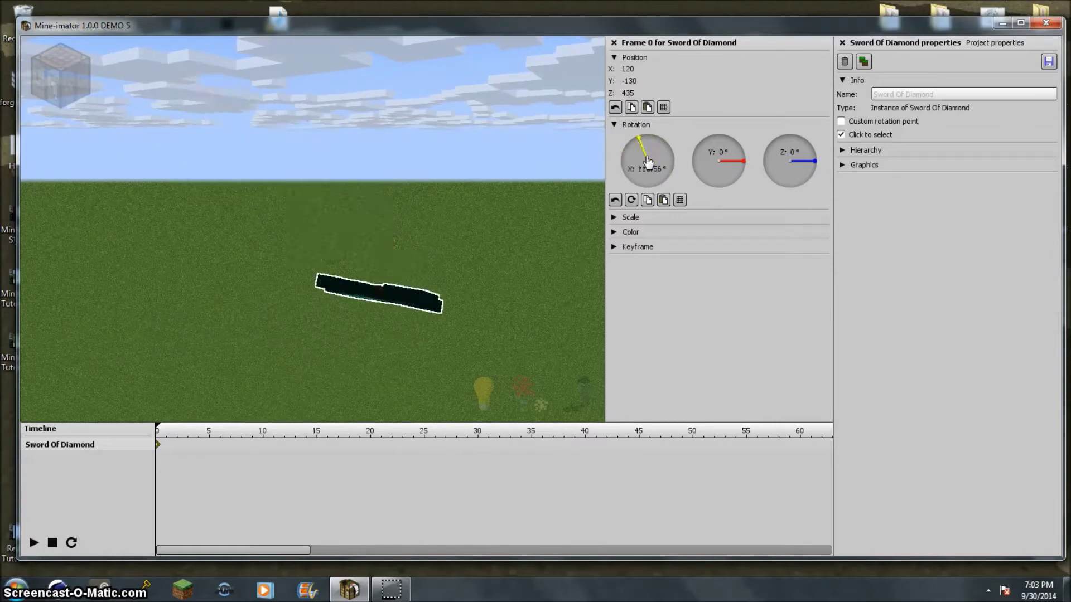
type("0")
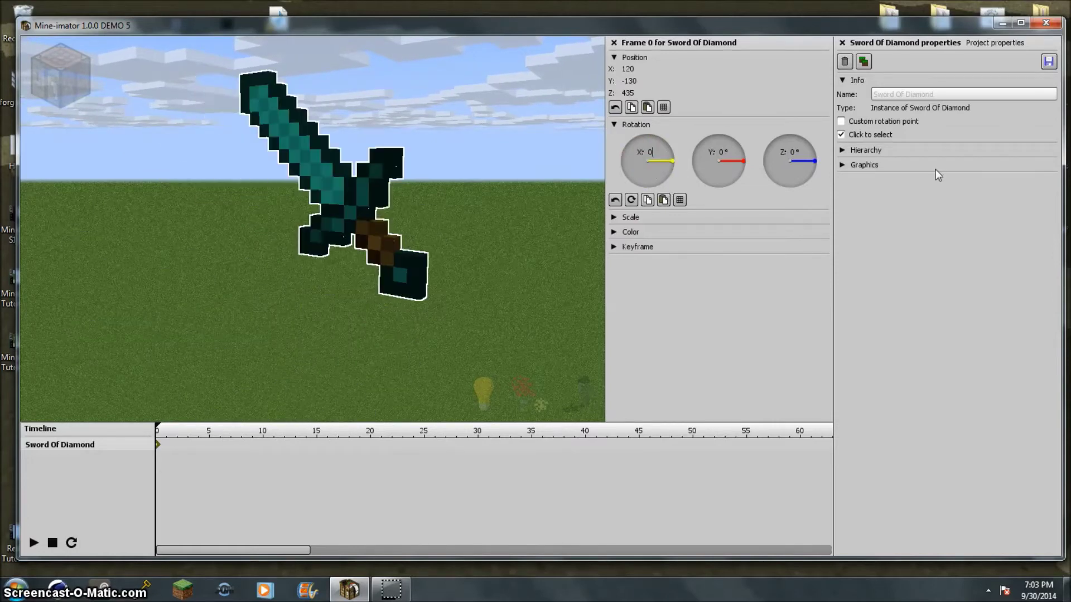
- Disable Show backfaces in the sword's Graphics properties, and try Blur texture before switching it off again
left_click(871, 152)
left_click(871, 152)
left_click(867, 166)
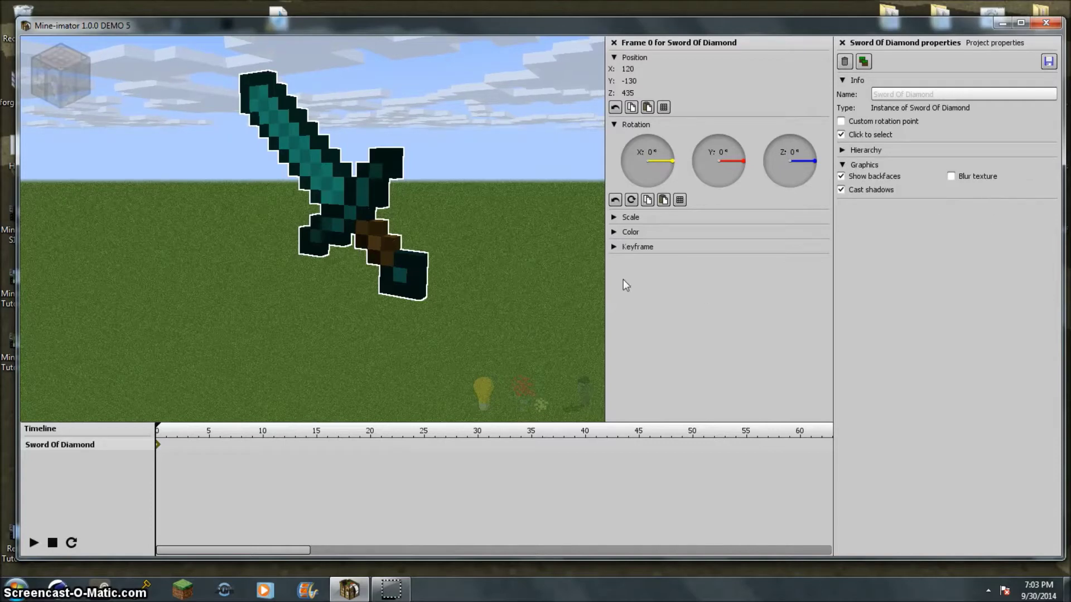
right_click_drag(502, 290, 502, 212)
left_click(962, 177)
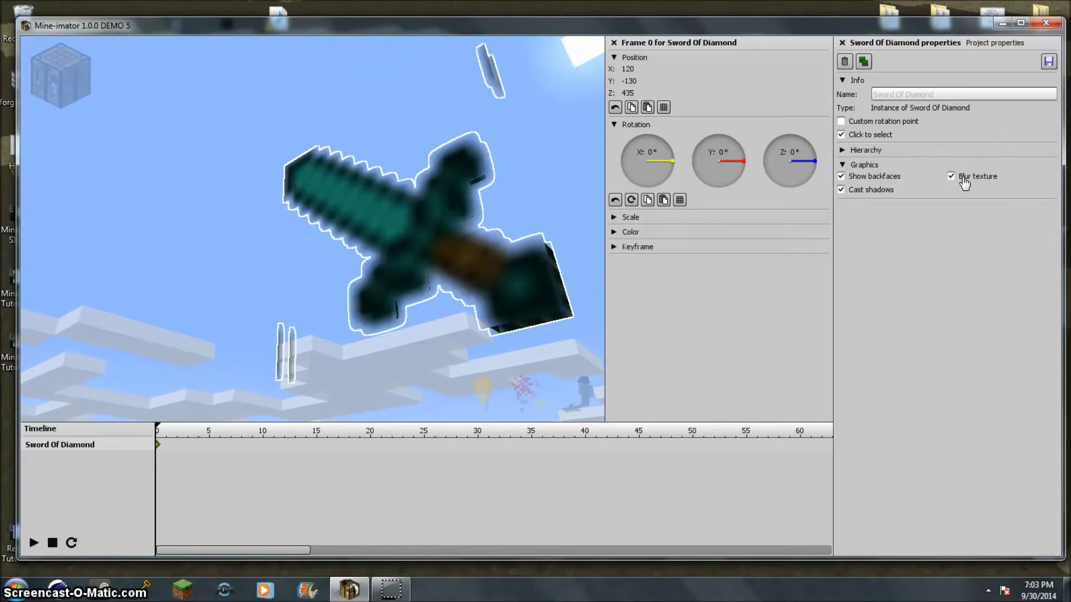
left_click(842, 176)
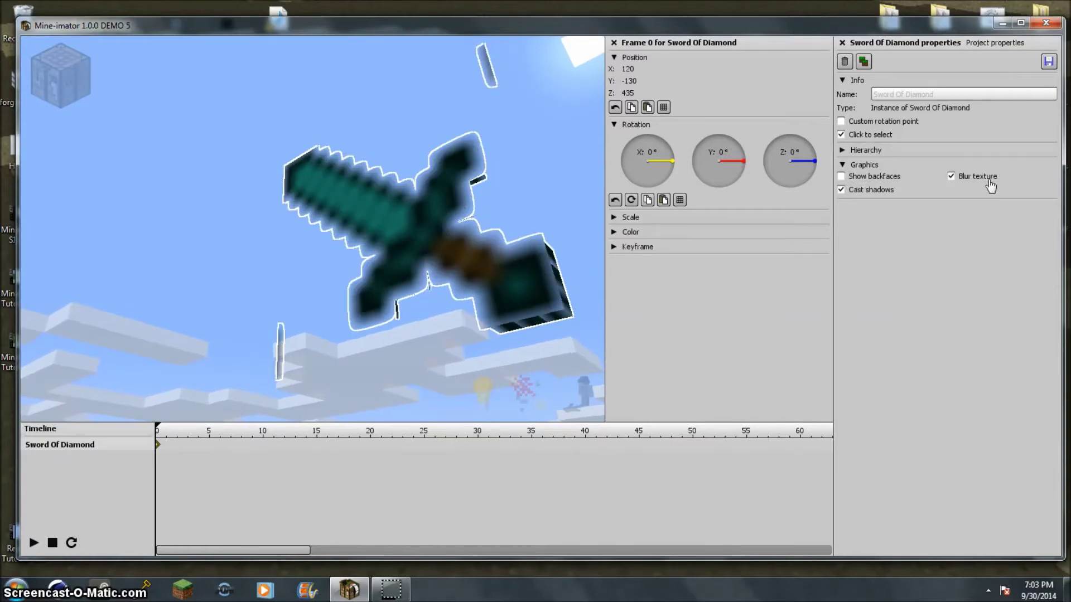
left_click(972, 179)
right_click_drag(391, 251, 413, 329)
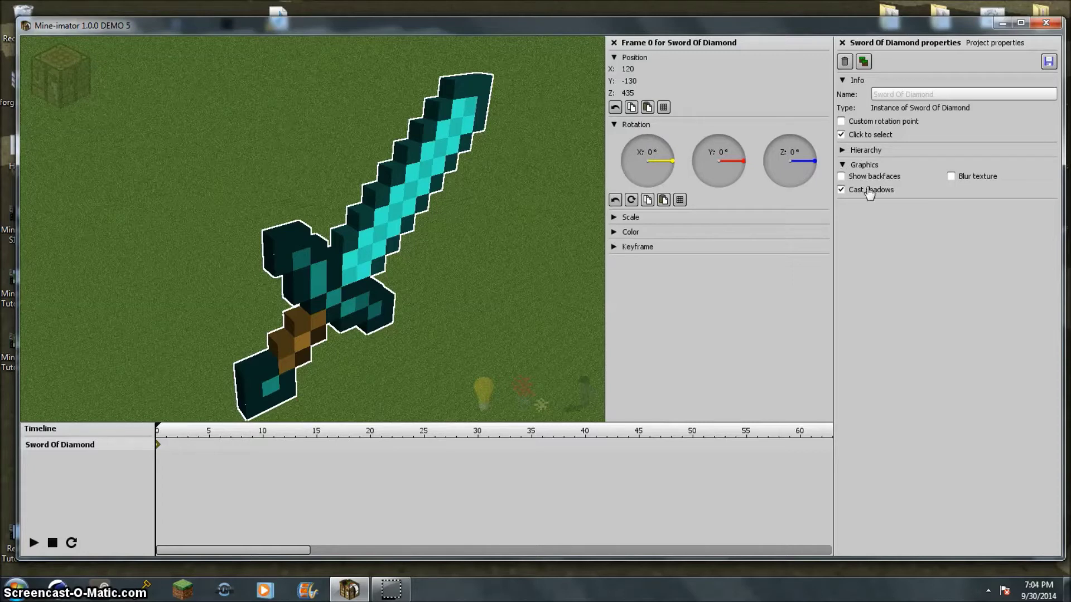
- Examine the sword's Hierarchy options and the Keyframe, Color and Scale options of frame 0, leaving these sections collapsed
left_click(842, 165)
left_click(842, 150)
left_click(843, 151)
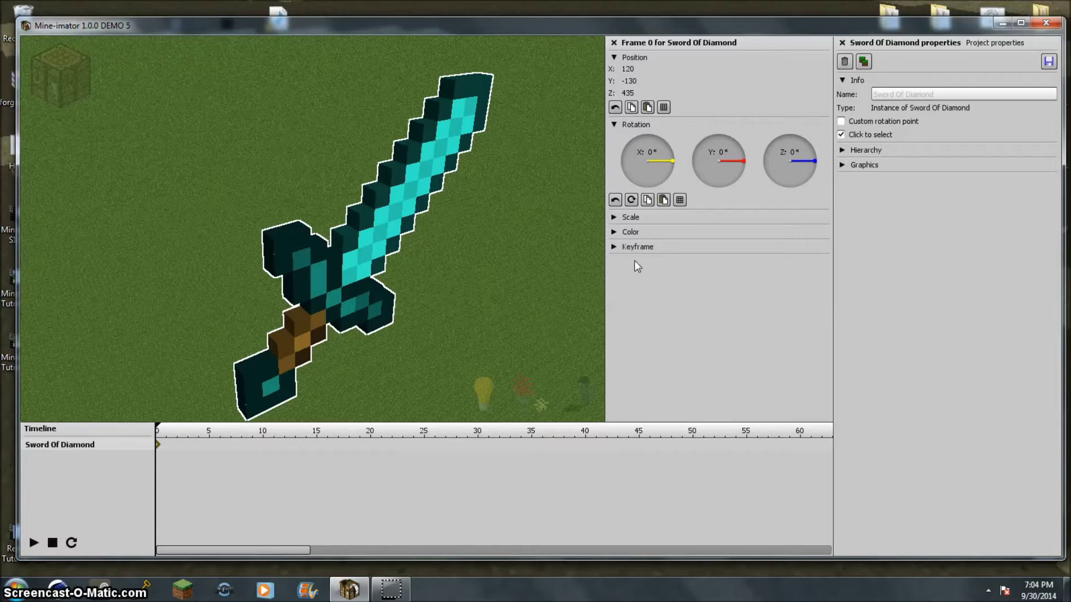
left_click(624, 246)
left_click(623, 249)
left_click(621, 230)
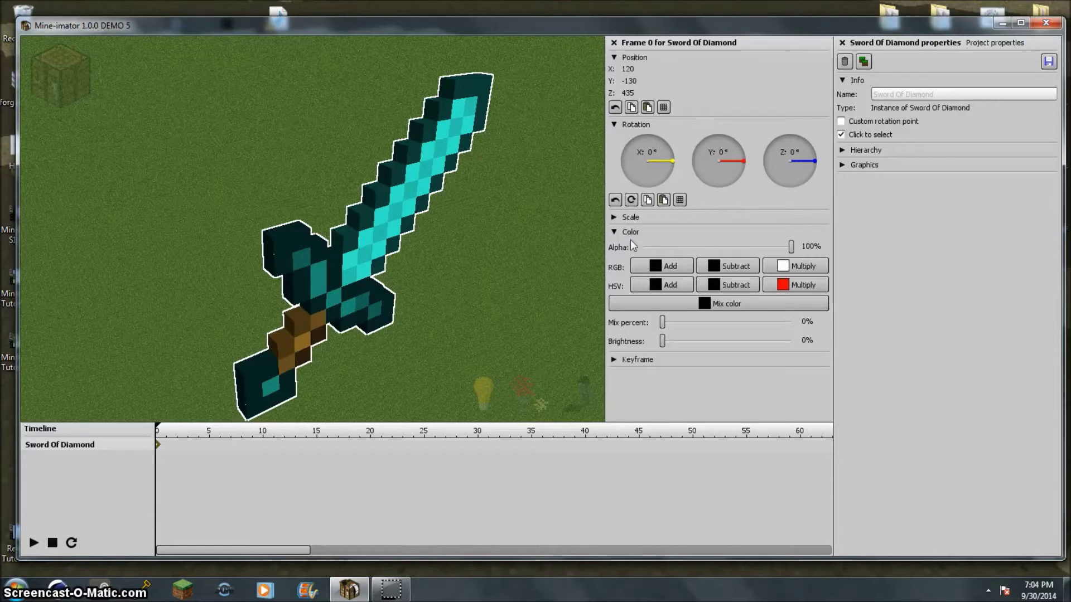
left_click(628, 232)
left_click(629, 219)
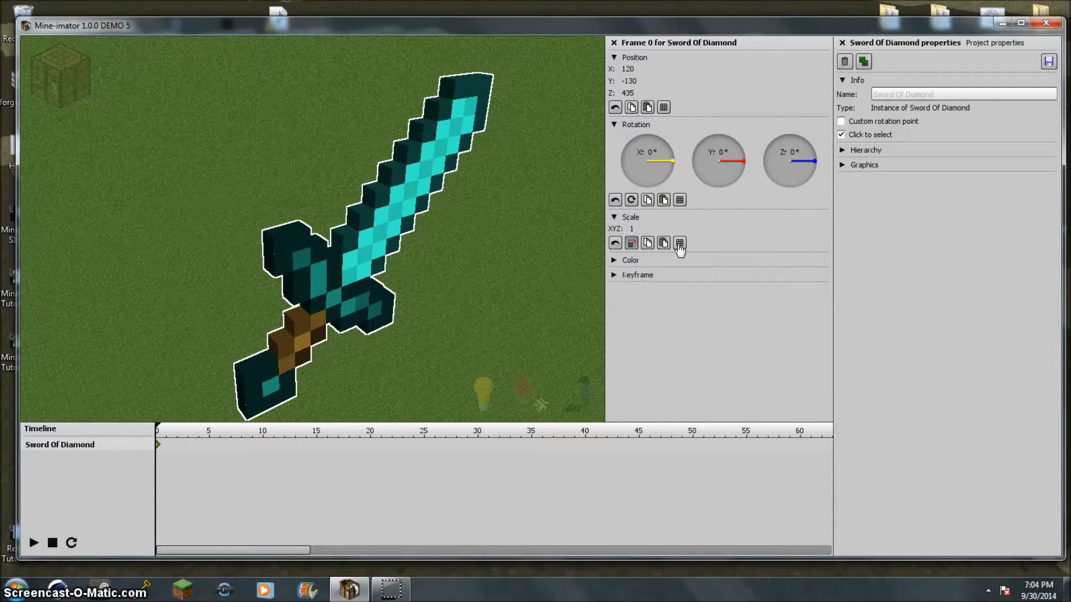
left_click(623, 220)
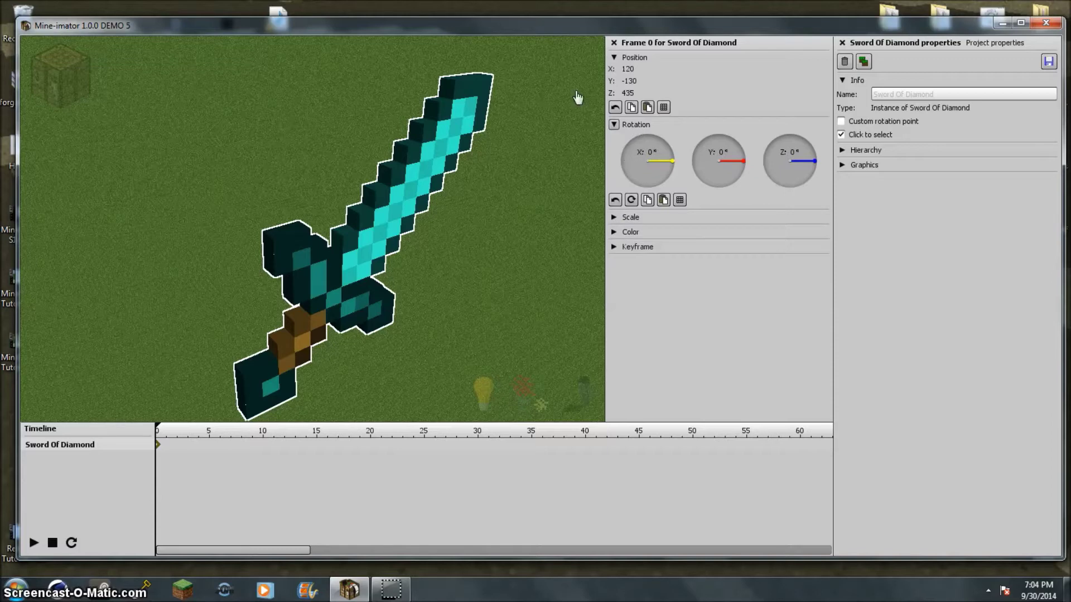
- Review the sword's entry in the Library section of the project properties and collapse the section again
left_click(979, 44)
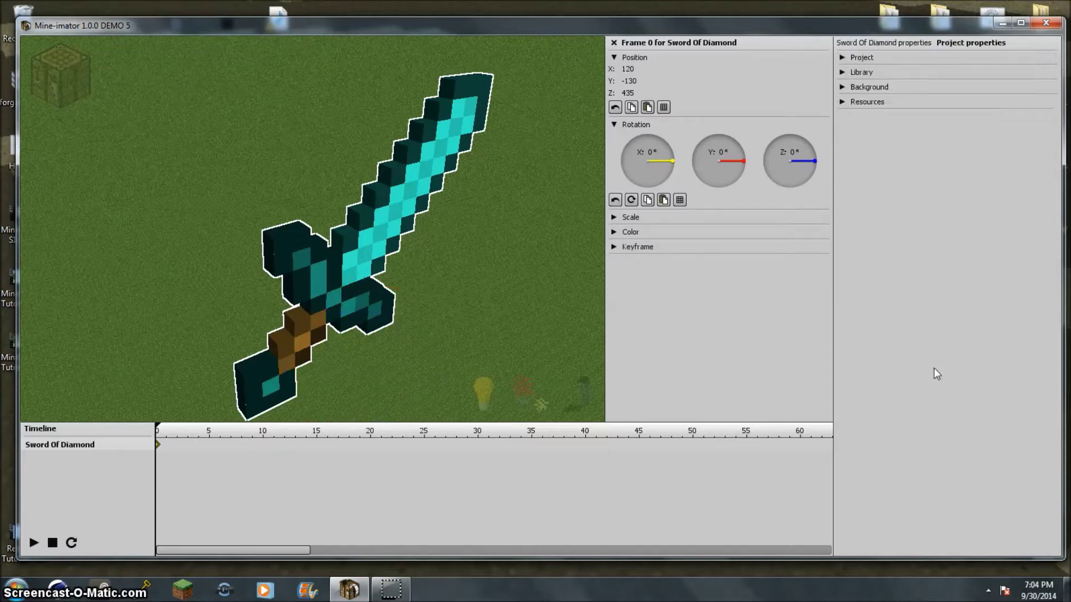
left_click(861, 73)
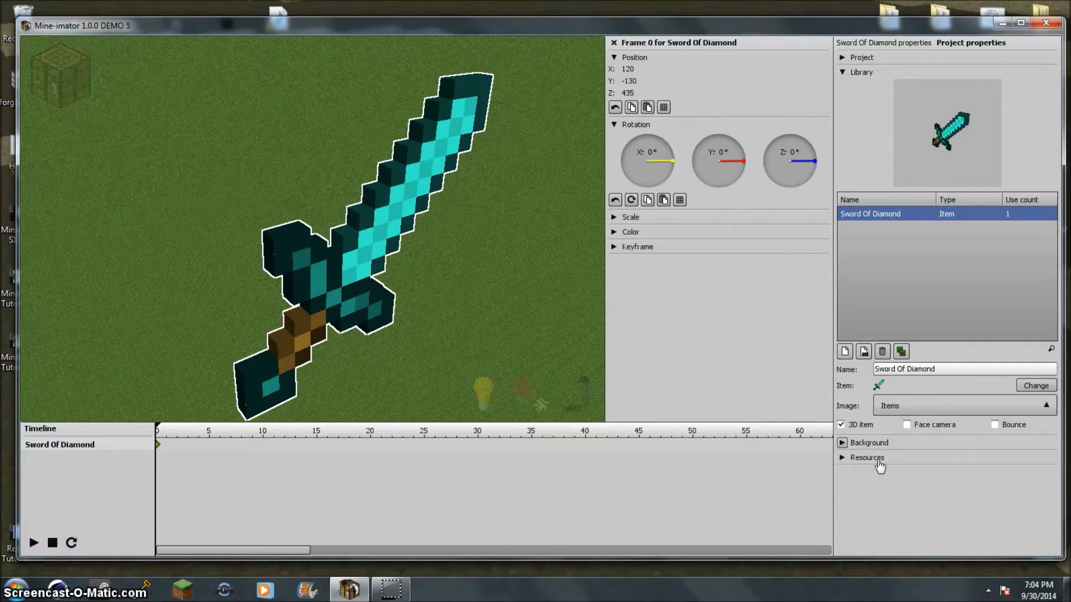
left_click(859, 73)
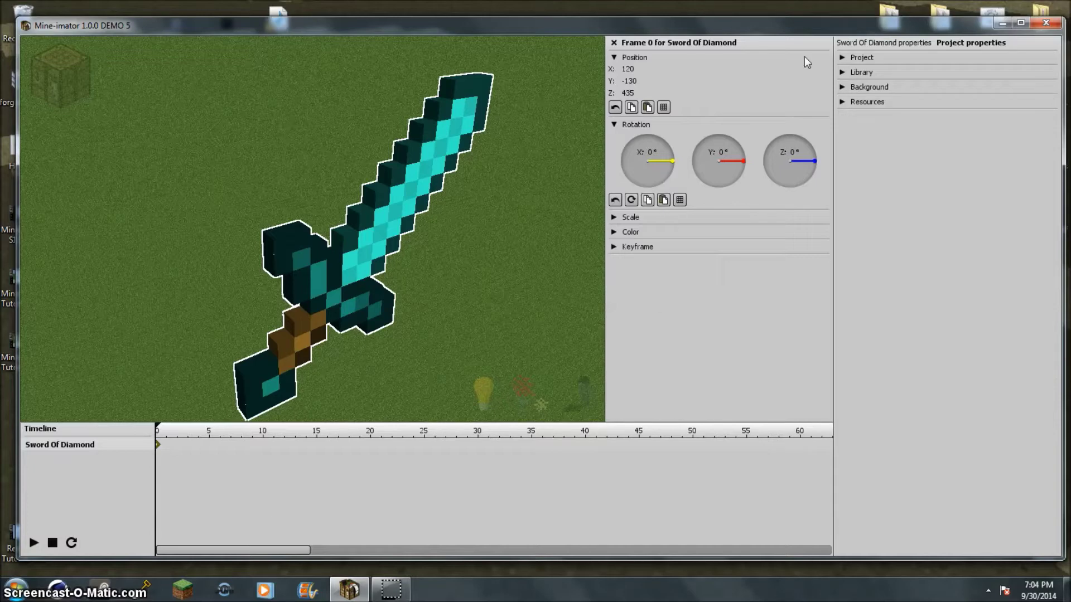
- Close the Sword Of Diamond properties and dock the Frame 0 properties together with Project properties
left_click(901, 43)
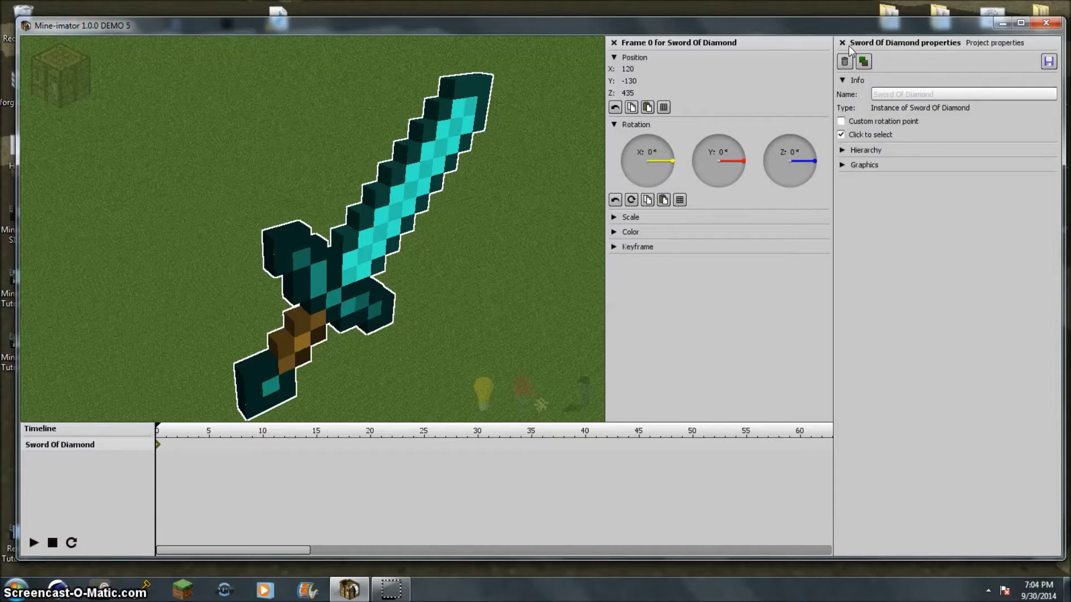
left_click(845, 81)
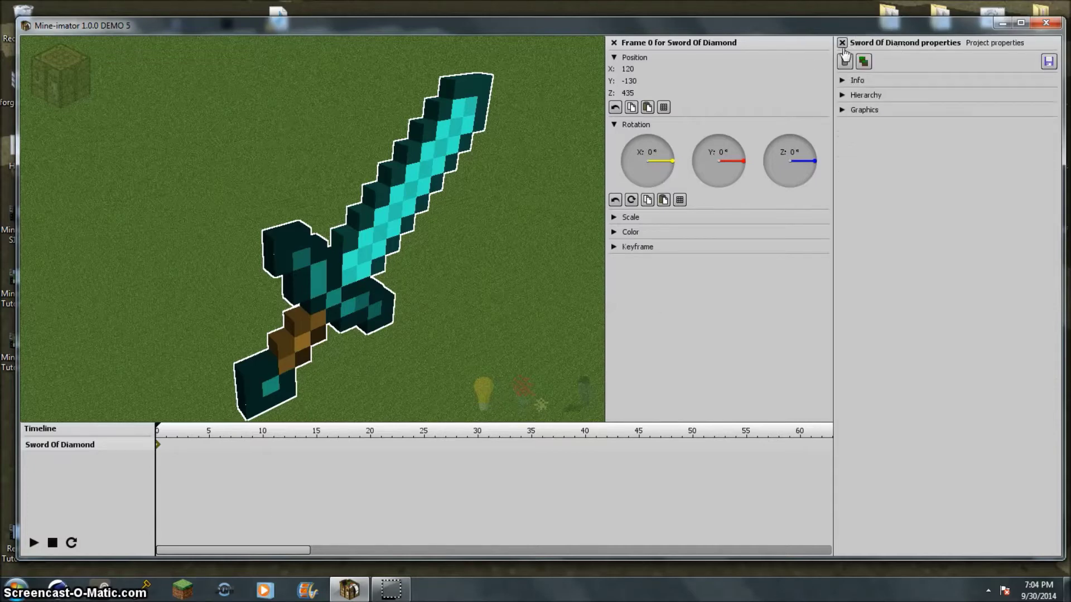
left_click(842, 43)
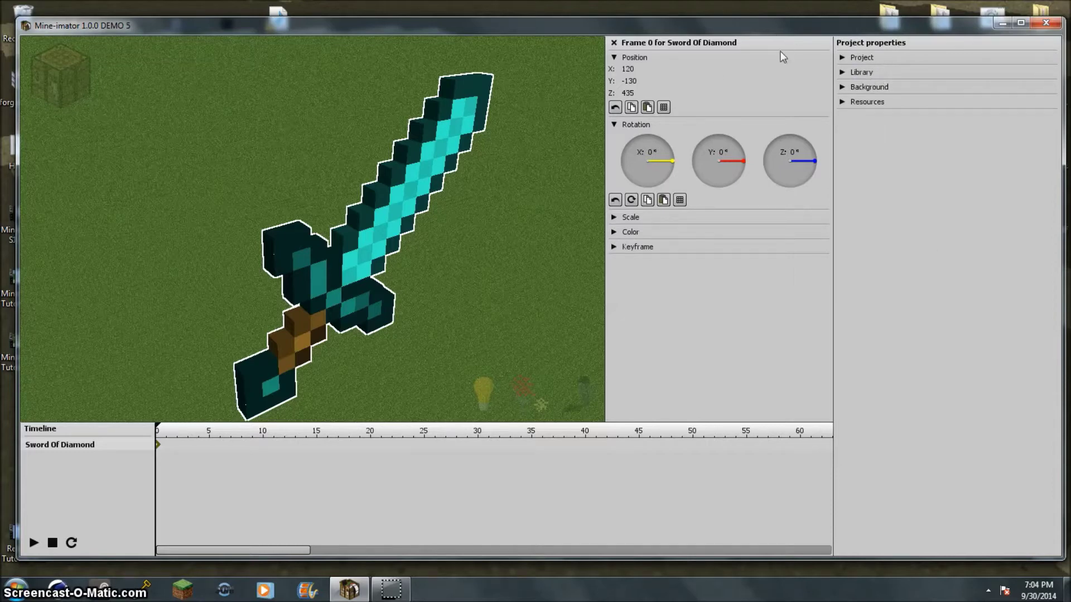
left_click_drag(682, 41, 970, 190)
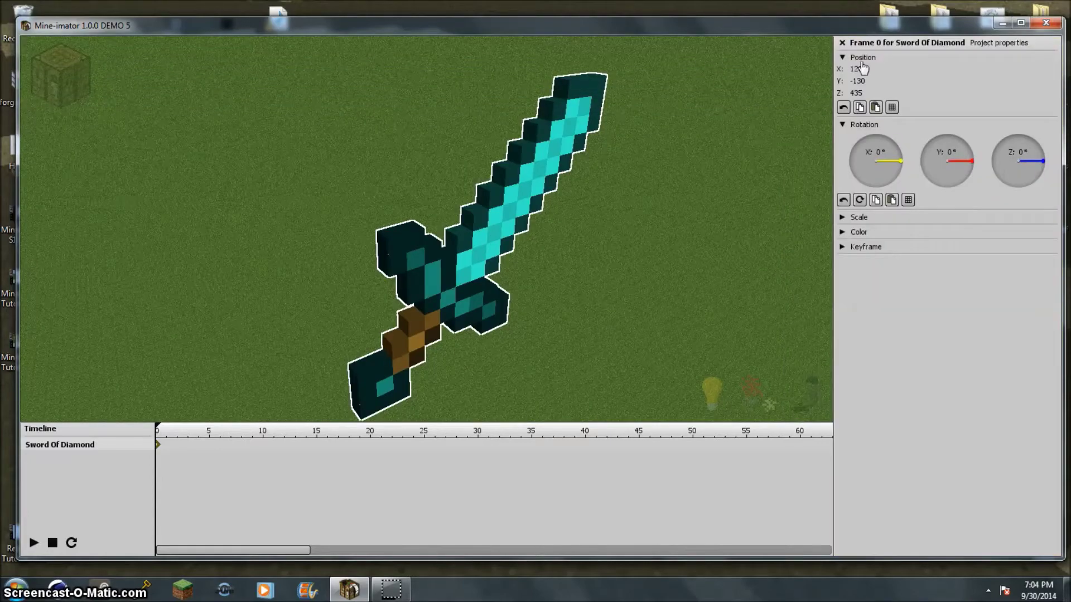
- Collapse the Position section of frame 0 and set the sword's X rotation to 15°
right_click_drag(597, 151, 434, 237)
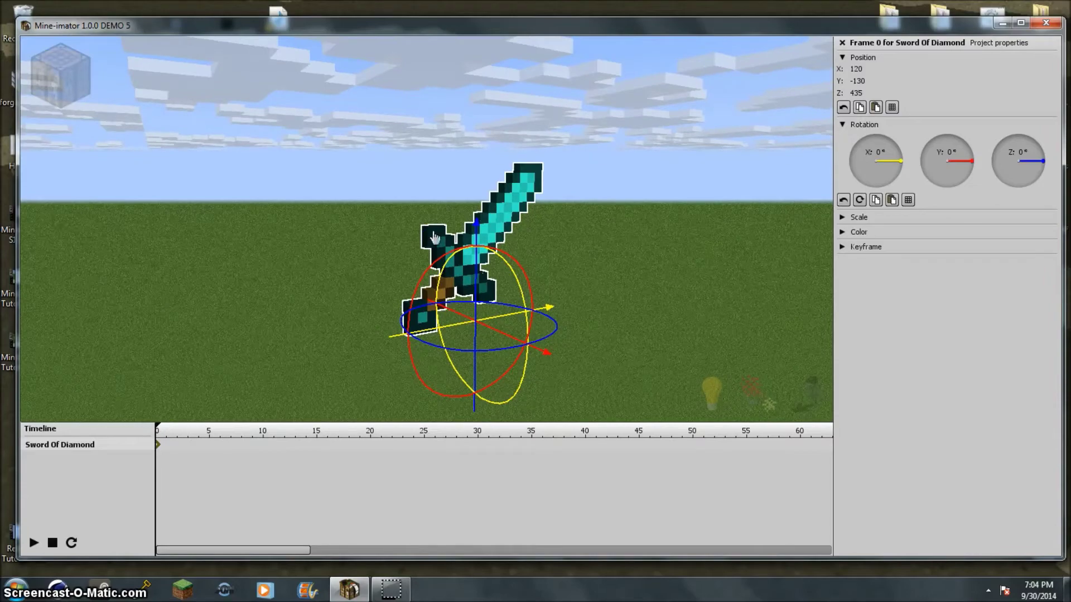
right_click_drag(614, 193, 614, 261)
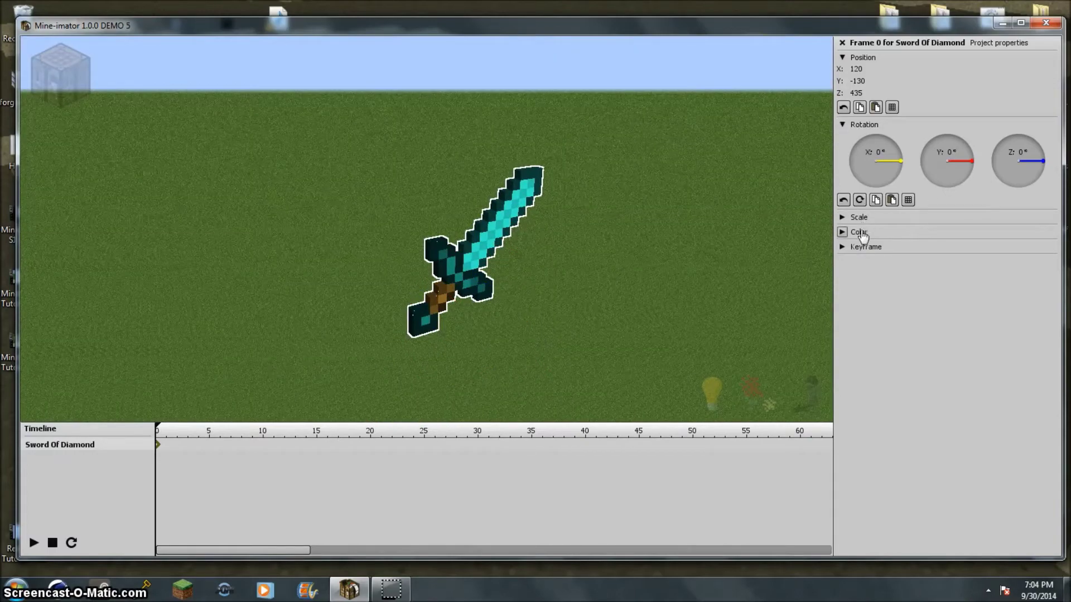
left_click(858, 126)
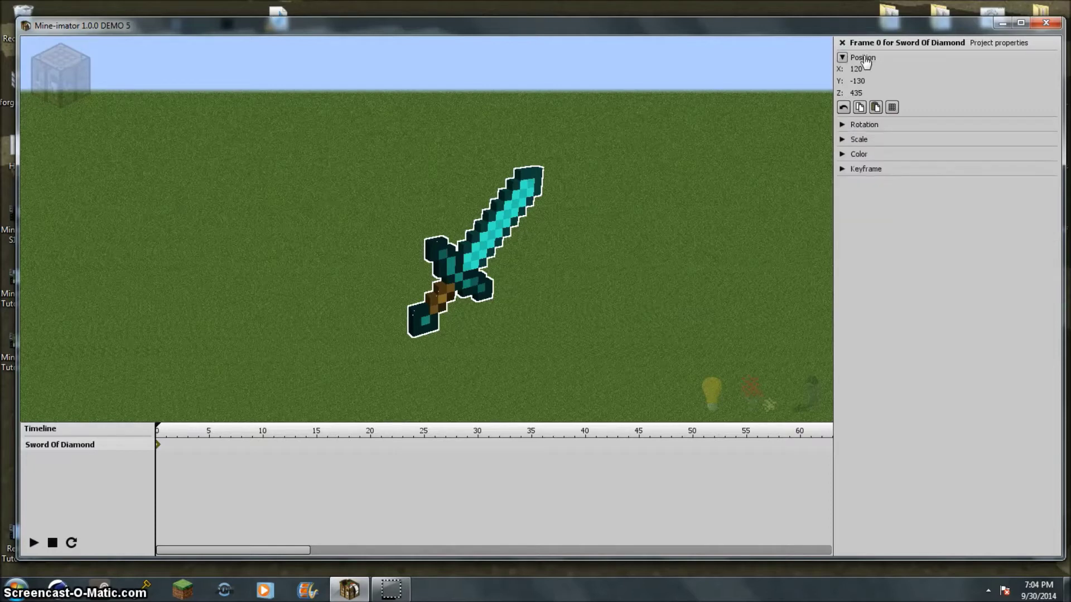
left_click(864, 58)
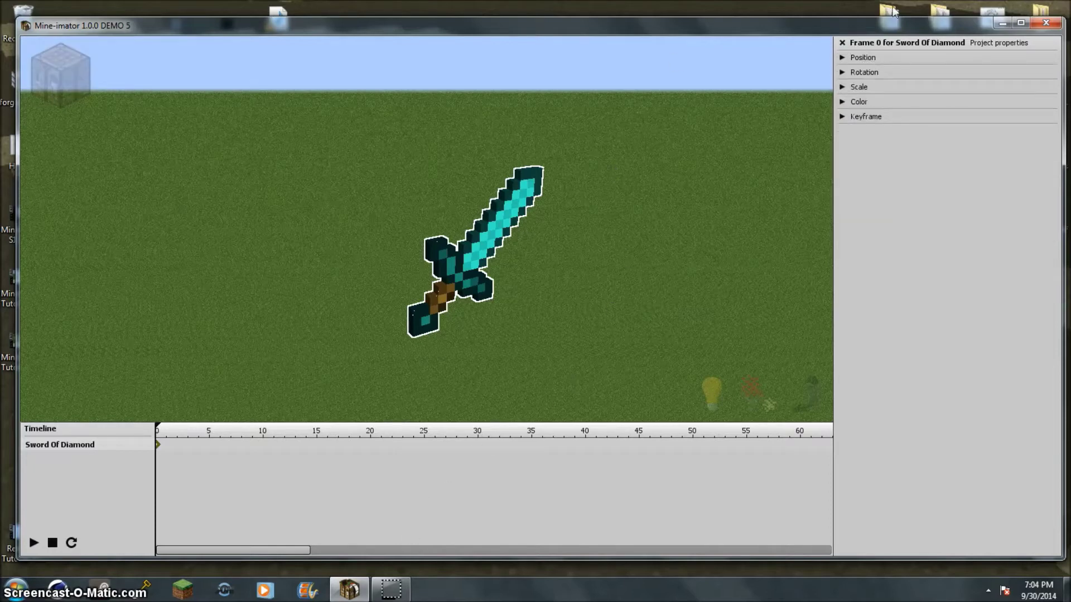
left_click(864, 73)
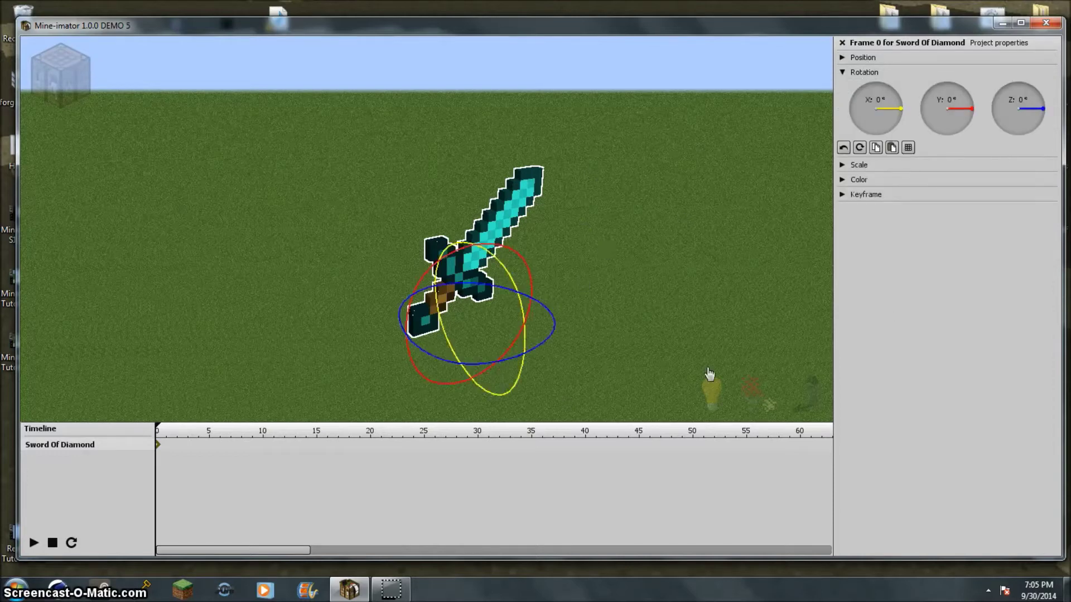
left_click(878, 100)
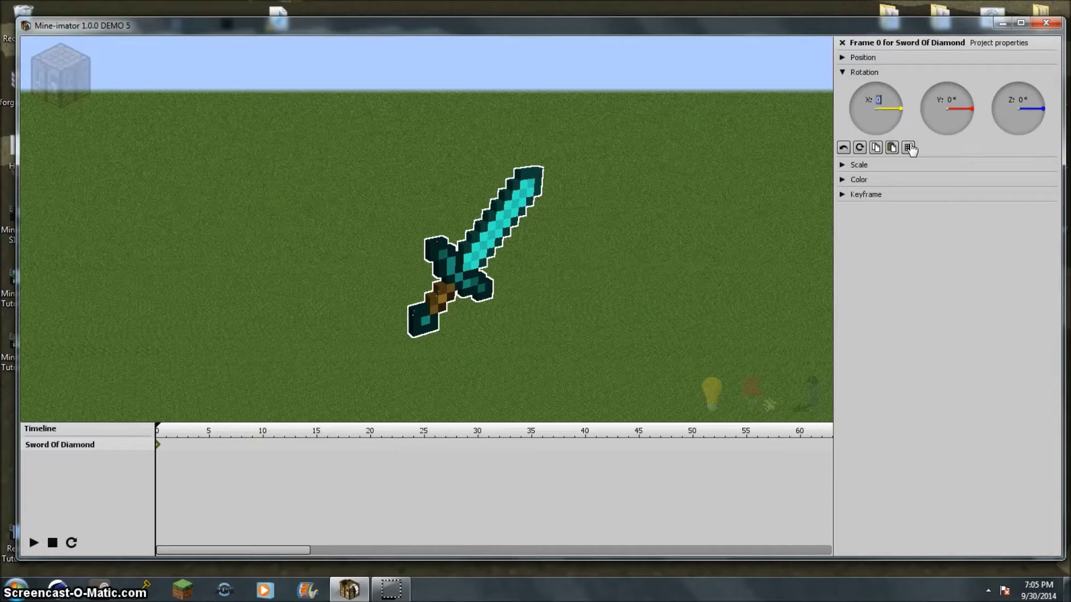
type("15")
key("Return")
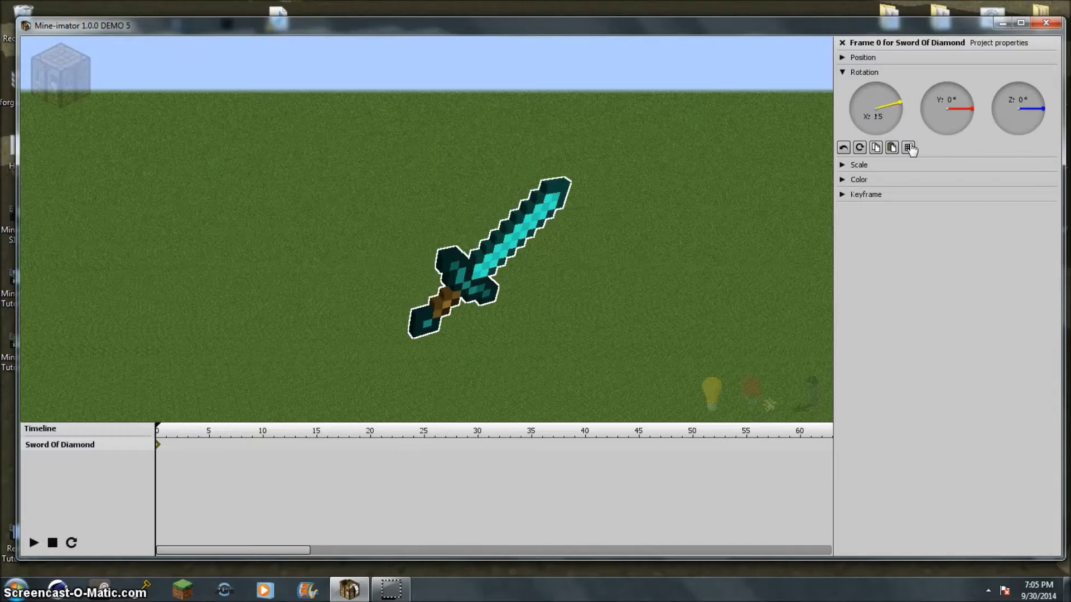
middle_click_drag(546, 161, 311, 412)
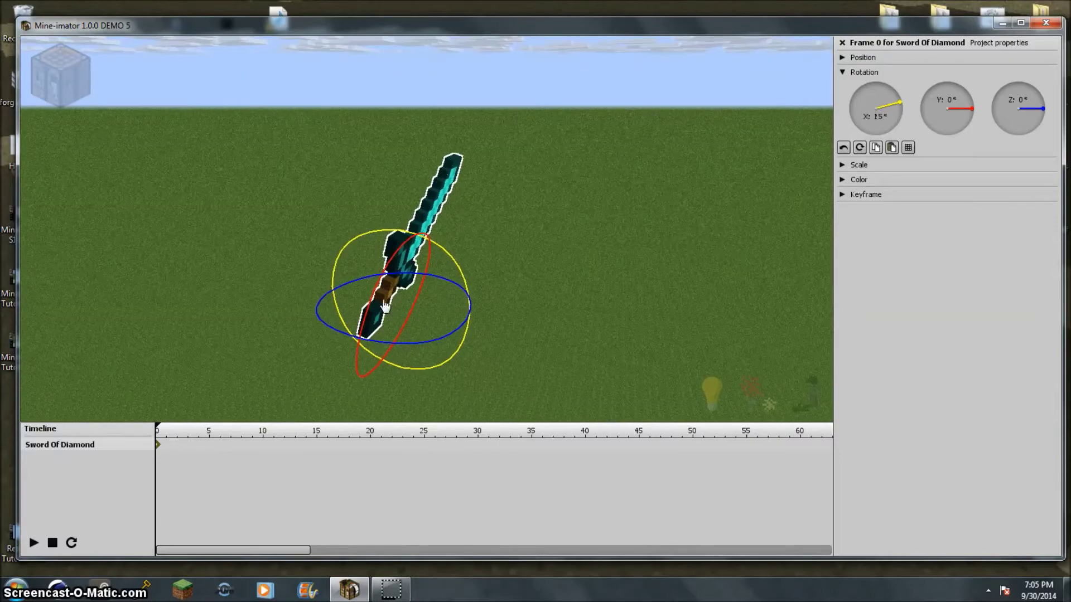
middle_click_drag(608, 213, 497, 322)
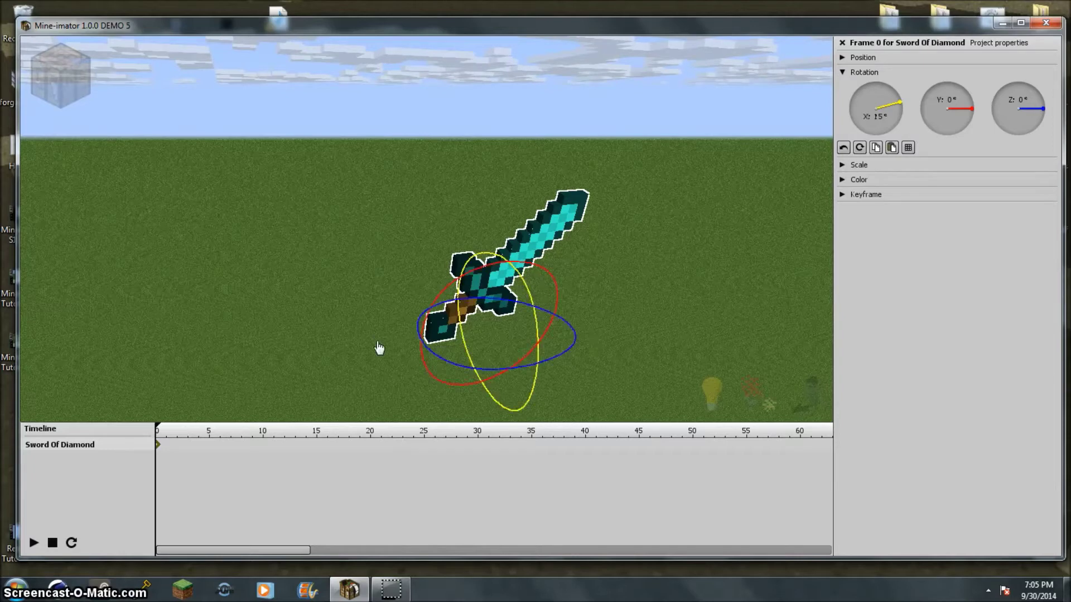
left_click(390, 590)
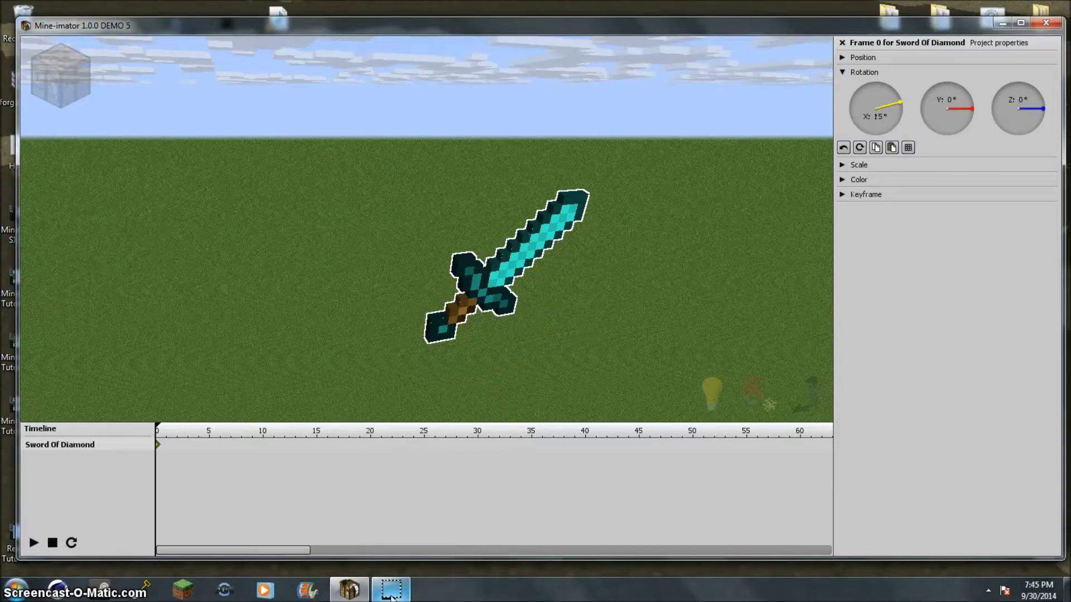
left_click_drag(355, 261, 388, 257)
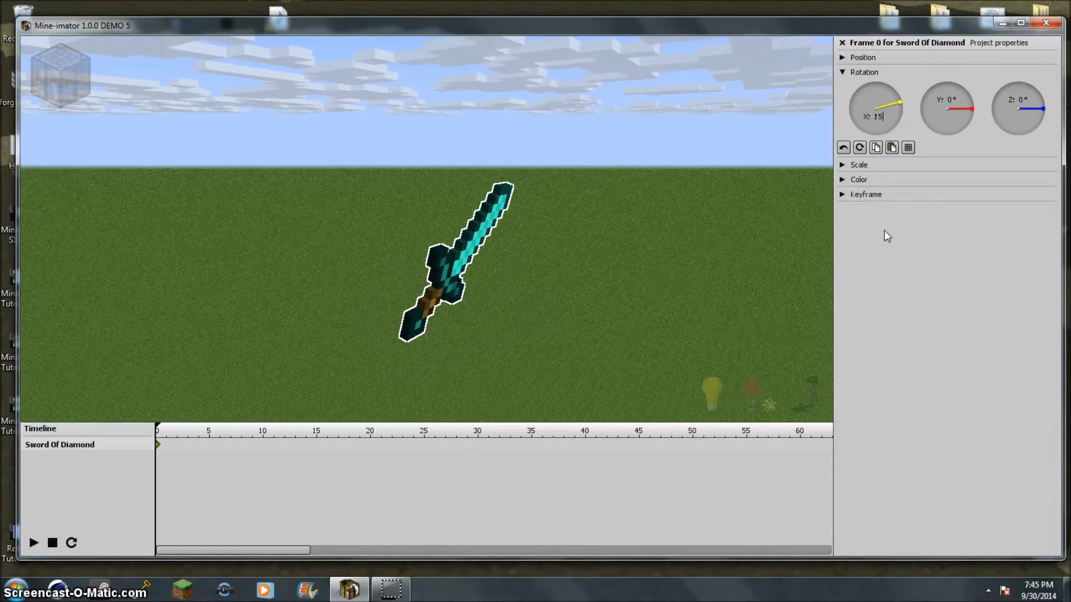
- Set the sword's X rotation on frame 0 to 90°, clearing and re-entering the value to demonstrate the turn
key("BackSpace")
key("BackSpace")
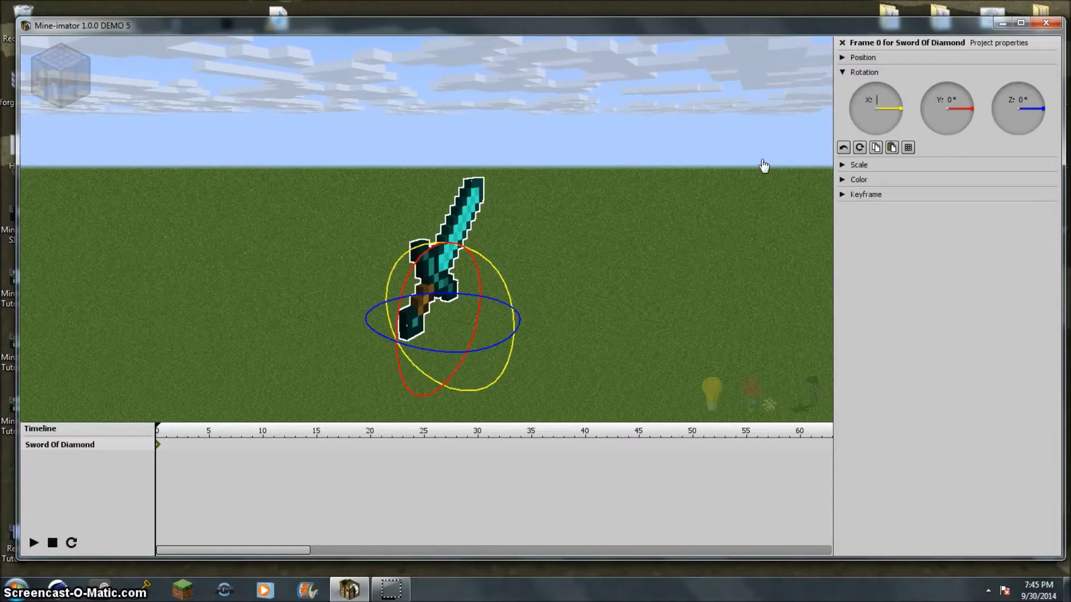
type("10")
key("BackSpace")
key("BackSpace")
type("90")
key("BackSpace")
key("BackSpace")
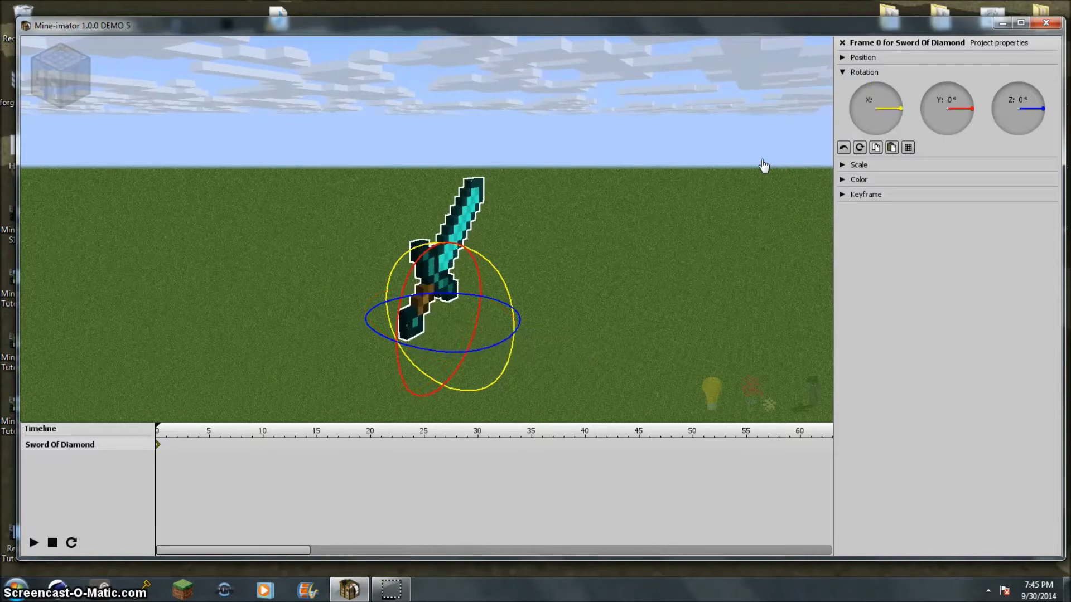
type("90")
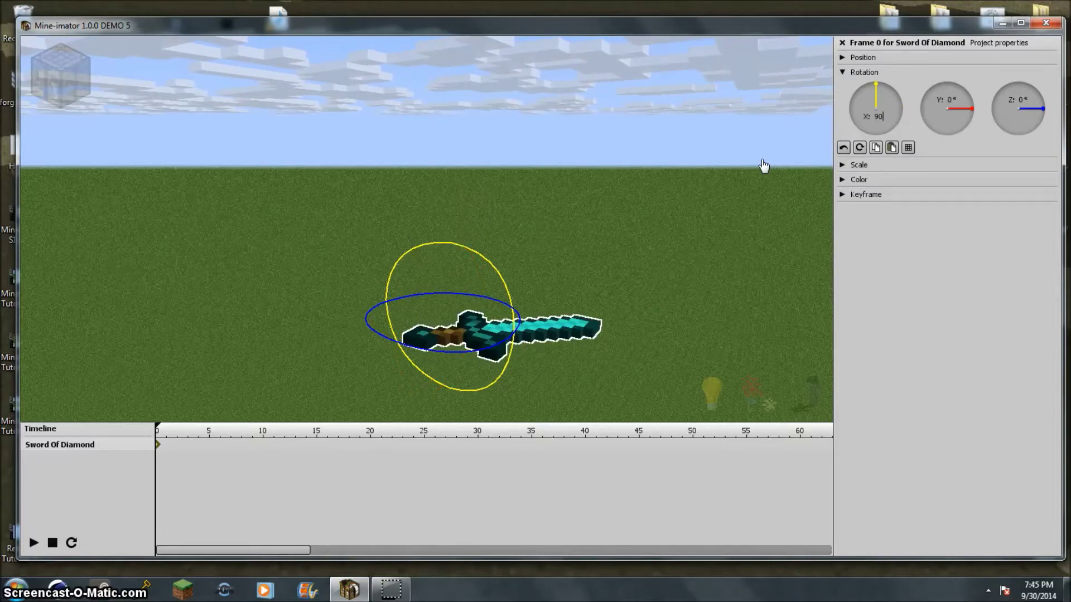
key("BackSpace")
key("BackSpace")
type("90")
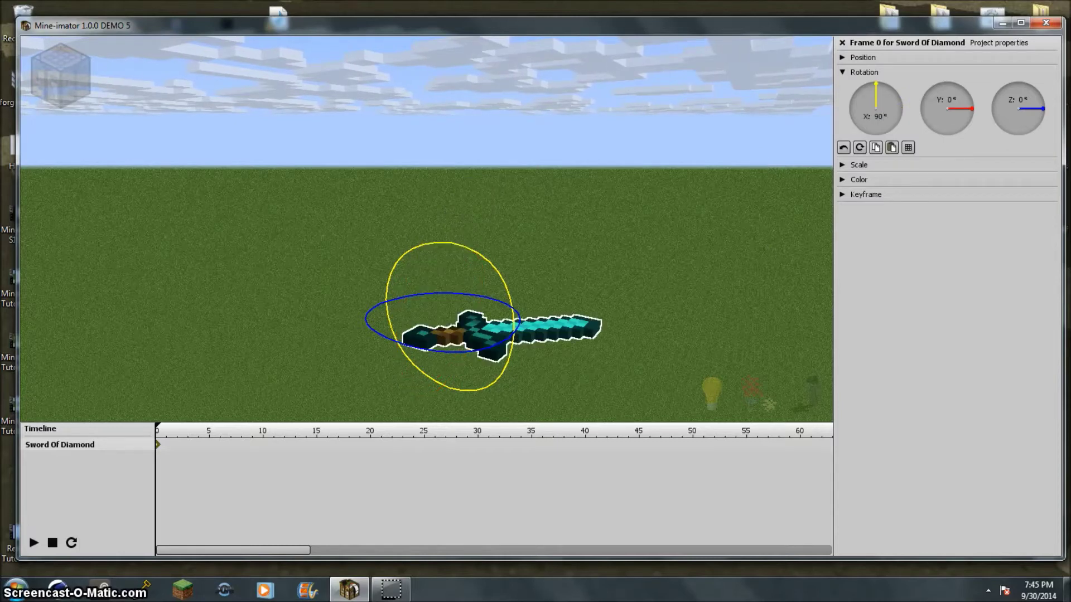
- Alternate the sword's X rotation between 0° and 90° while viewed from above, leaving it at 0°
type("wq")
right_click_drag(426, 229, 430, 269)
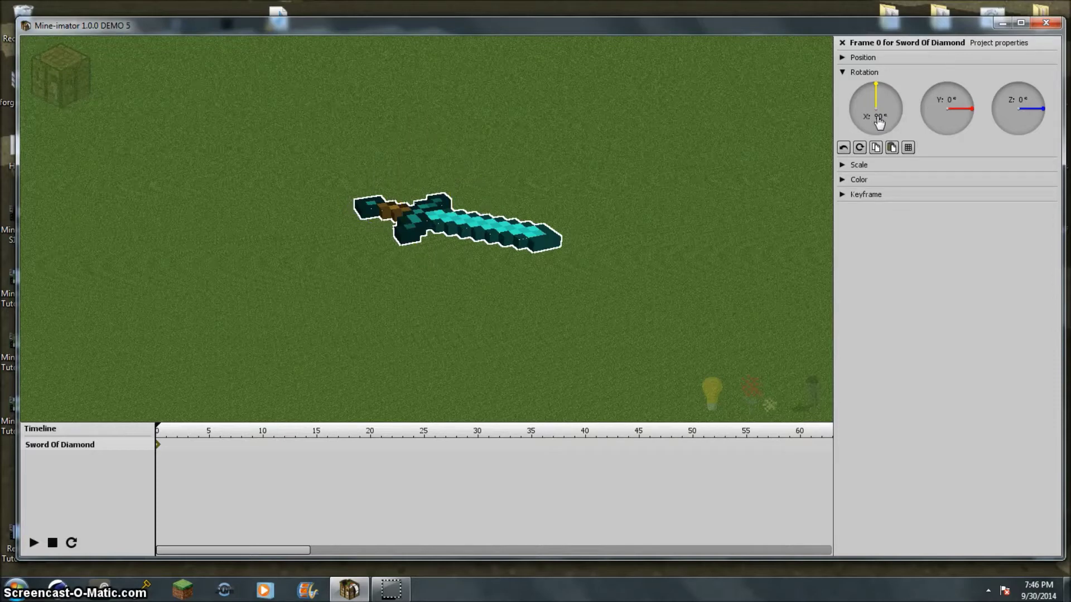
key("ctrl+z")
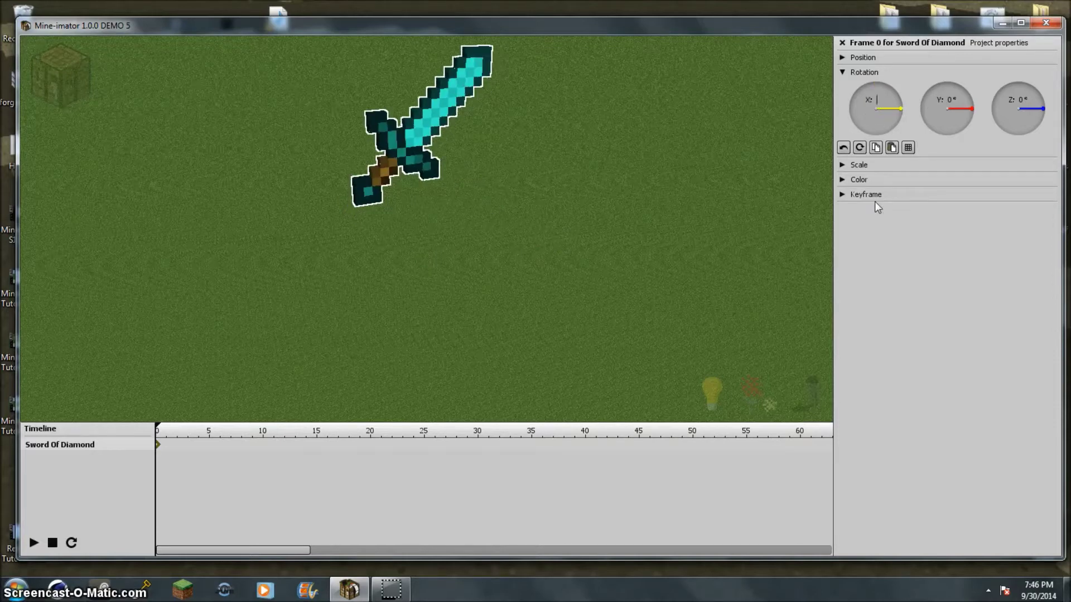
type("90")
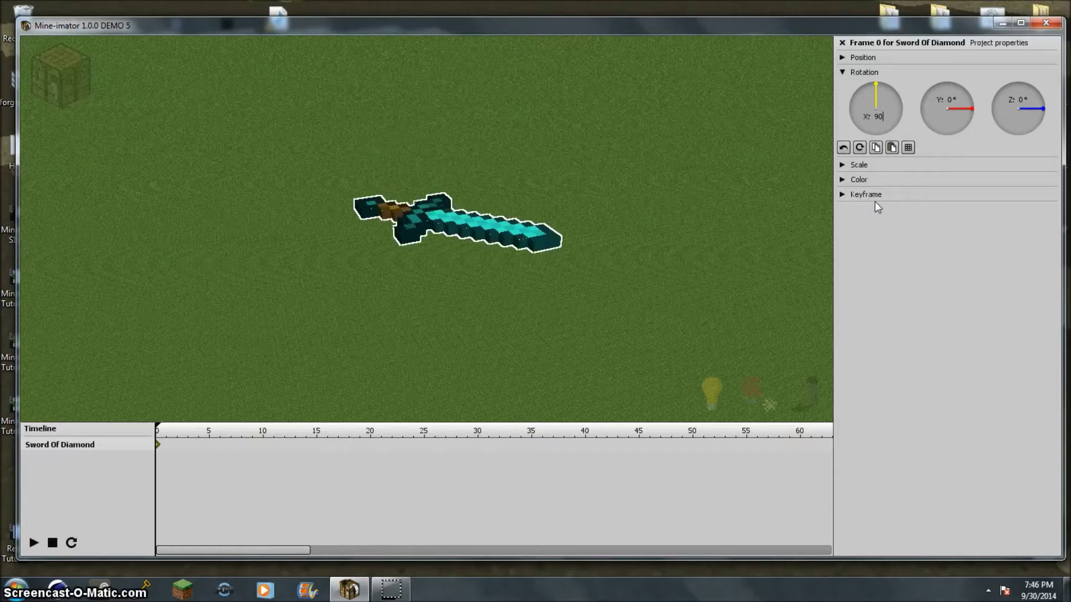
key("BackSpace")
key("BackSpace")
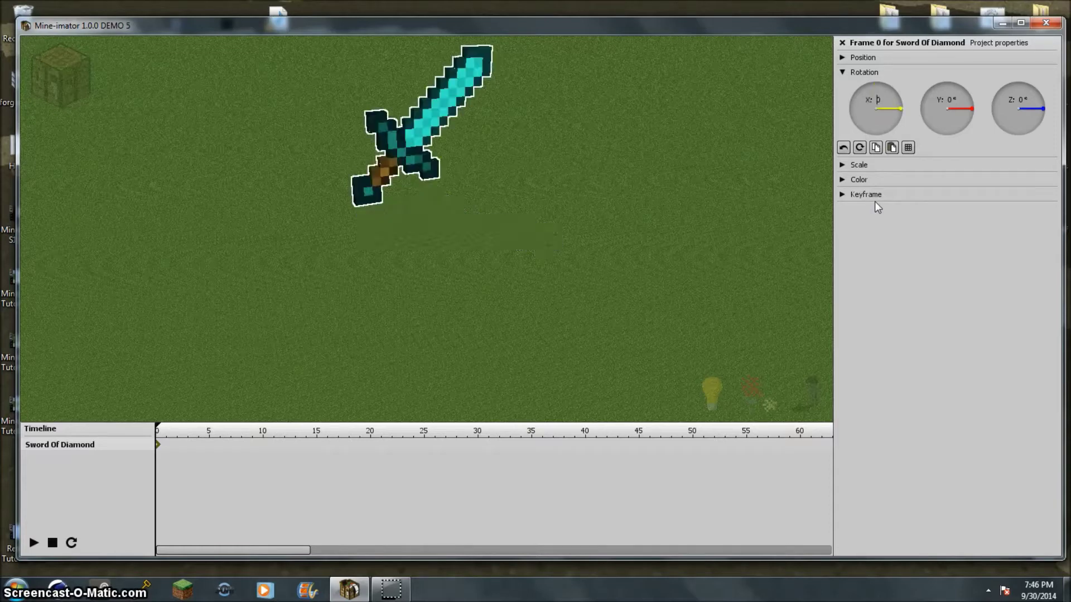
type("90")
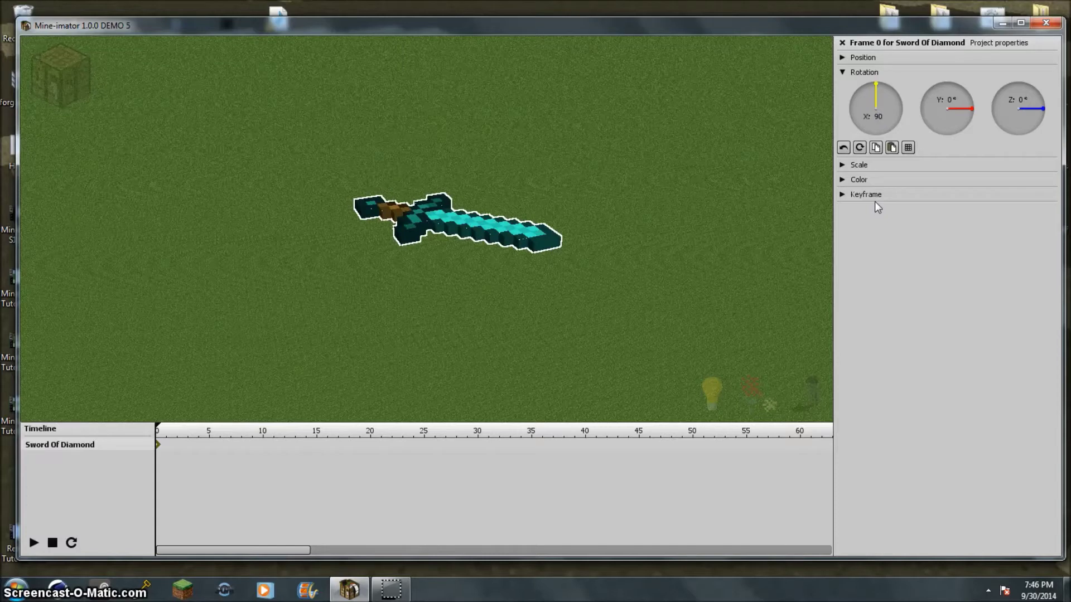
key("BackSpace")
key("BackSpace")
type("90")
key("BackSpace")
key("BackSpace")
right_click_drag(681, 173, 586, 106)
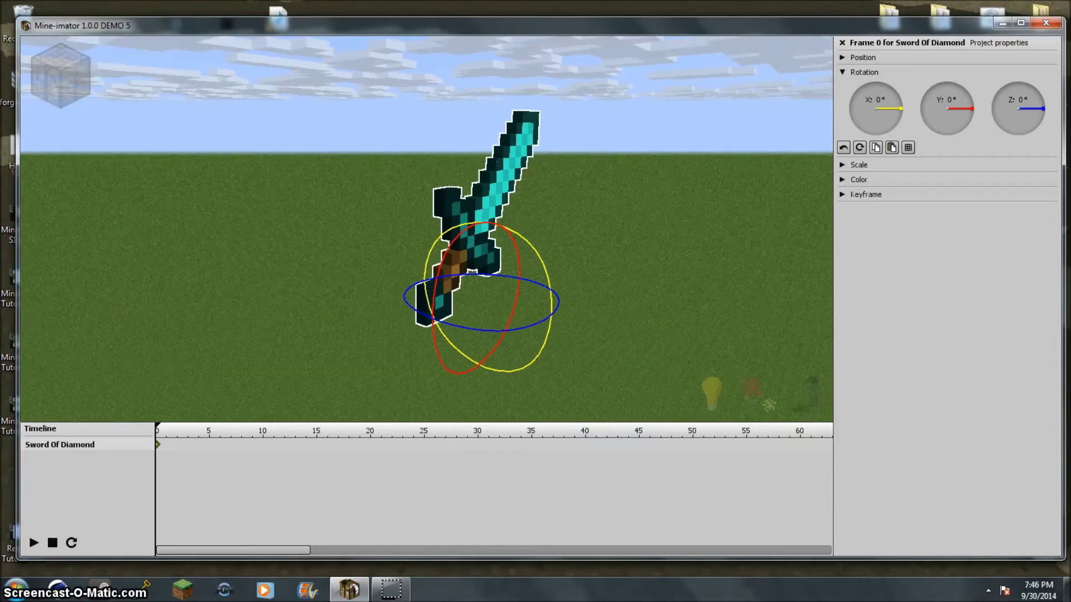
- Turn the sword freehand about the X axis to about 96° and set its X rotation to exactly 90°
left_click_drag(876, 106, 886, 115)
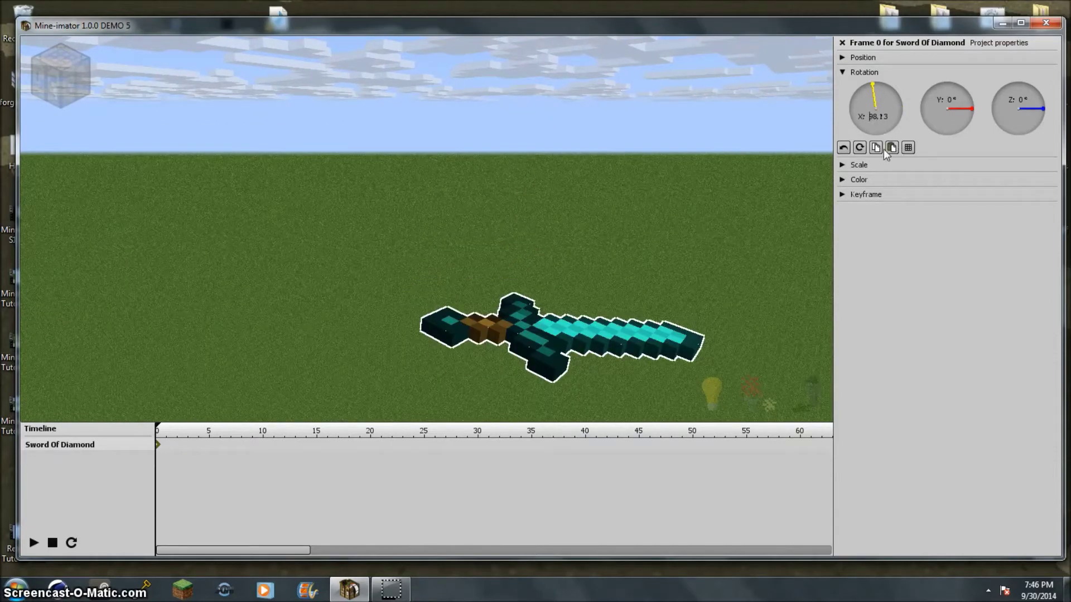
left_click(885, 116)
type("90")
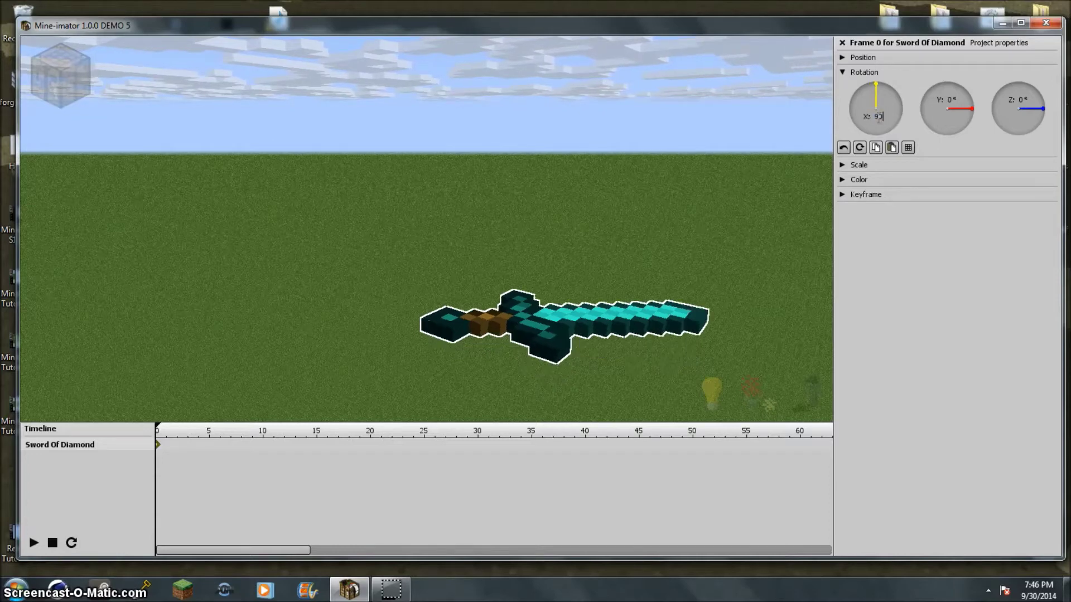
- Spin the sword freehand about the Y axis and reset both its X and Y rotations to 0°
mouse_move(950, 99)
left_mouse_down()
mouse_move(962, 104)
mouse_move(951, 124)
mouse_move(963, 136)
mouse_move(949, 92)
mouse_move(951, 114)
left_mouse_up()
left_click_drag(880, 122, 886, 131)
left_click(881, 101)
type("0")
key("Return")
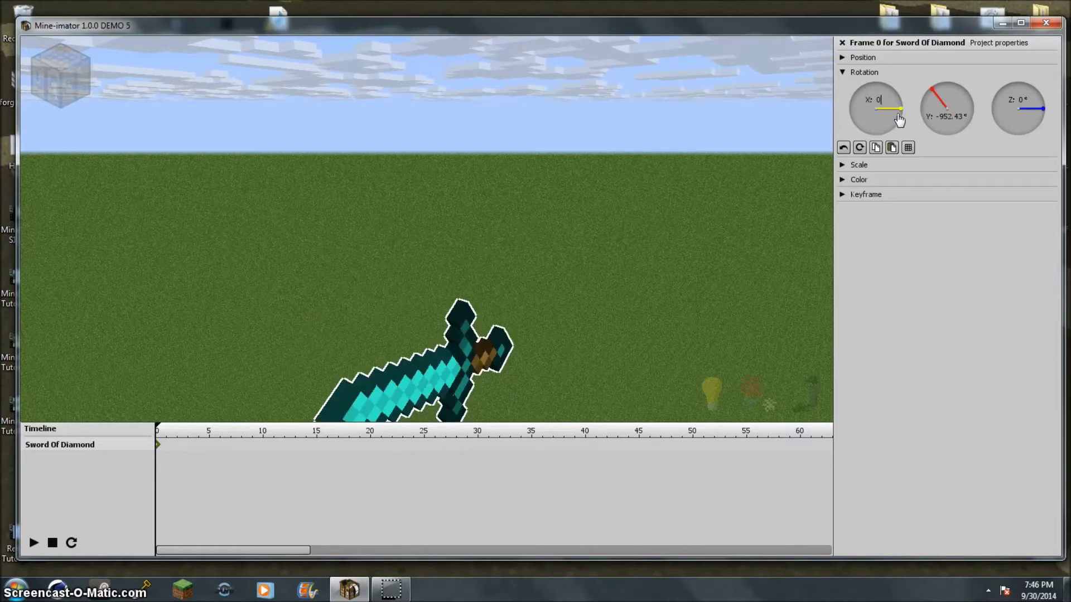
mouse_move(970, 96)
left_mouse_down()
mouse_move(981, 102)
mouse_move(968, 117)
mouse_move(969, 105)
mouse_move(930, 124)
mouse_move(925, 96)
mouse_move(927, 115)
mouse_move(945, 94)
mouse_move(971, 106)
mouse_move(954, 129)
mouse_move(925, 121)
mouse_move(927, 93)
mouse_move(933, 117)
mouse_move(958, 119)
mouse_move(948, 96)
mouse_move(972, 115)
mouse_move(958, 96)
mouse_move(951, 106)
mouse_move(961, 92)
mouse_move(942, 94)
mouse_move(973, 115)
left_mouse_up()
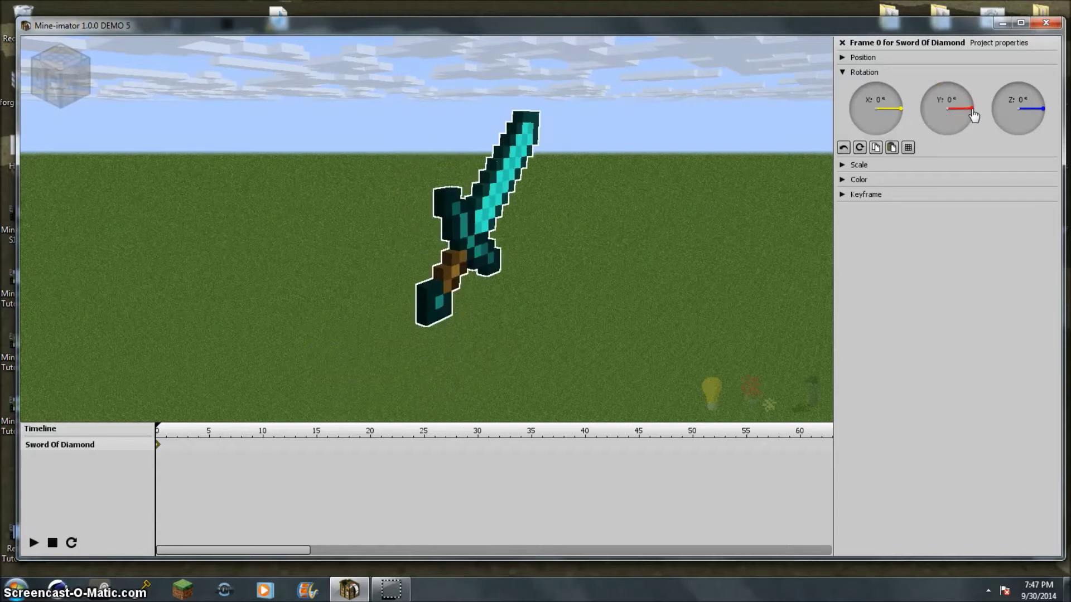
- Tilt the sword about 4° in negative X, reset X rotation to 0°, and set Z rotation to 180°
mouse_move(893, 117)
left_mouse_down()
mouse_move(883, 103)
mouse_move(897, 116)
left_mouse_up()
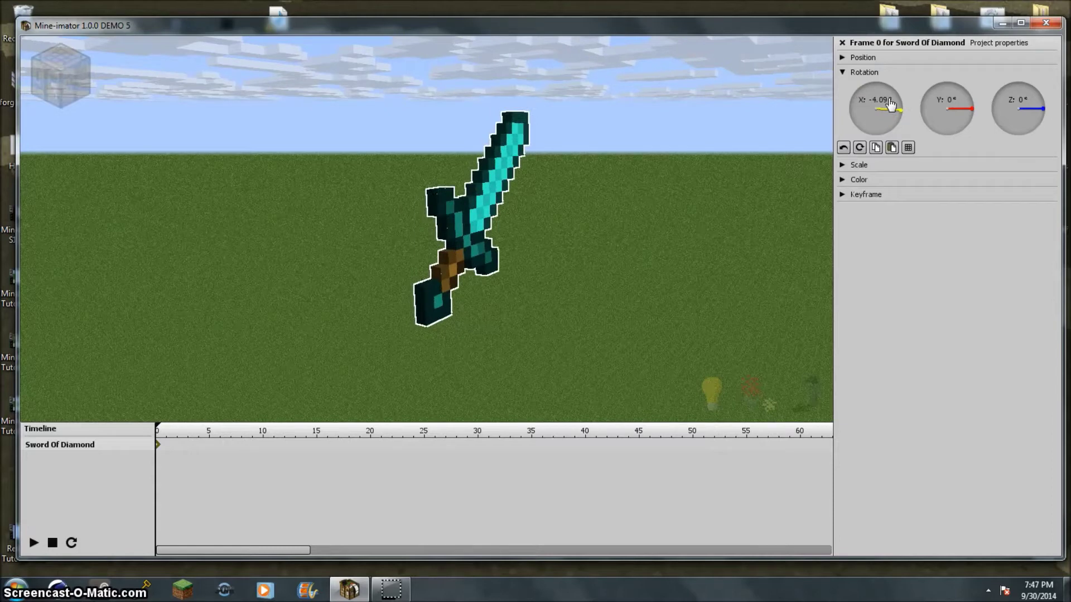
type("0")
mouse_move(1018, 104)
left_mouse_down()
mouse_move(1003, 126)
mouse_move(1027, 106)
left_mouse_up()
left_click(1026, 101)
type("180")
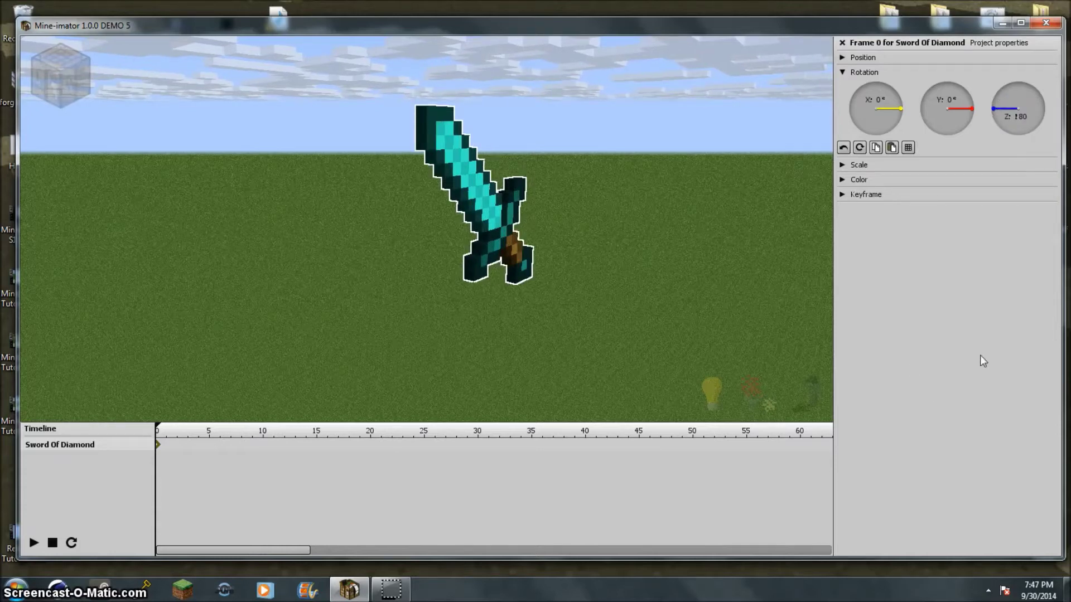
- Rotate the sword freehand about the Y axis to about -48° and set its Z rotation to 0°
left_click_drag(971, 109, 966, 133)
left_click(1024, 118)
type("0")
key("Return")
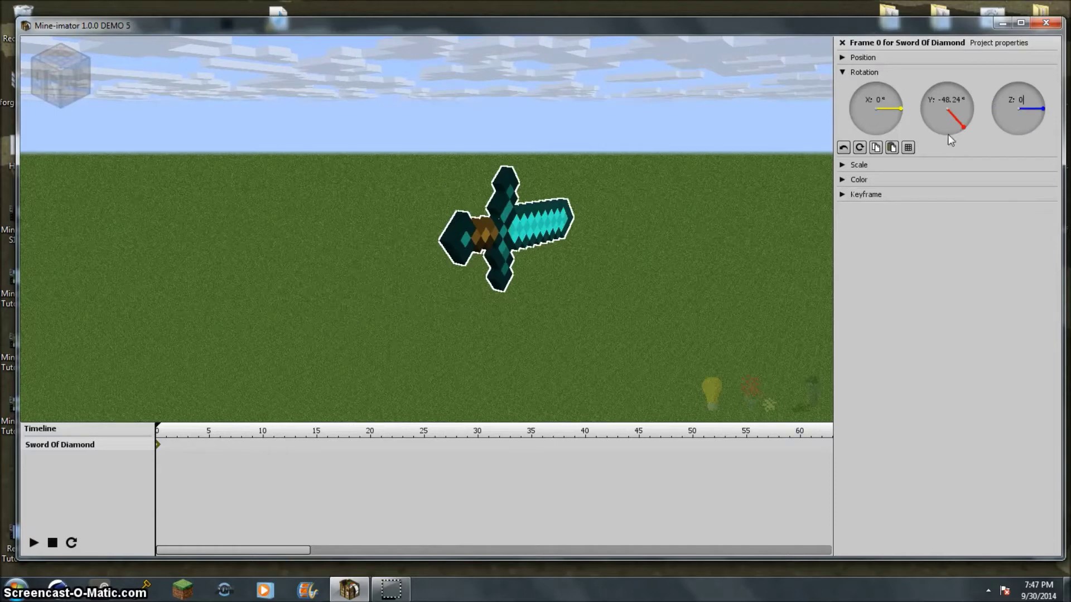
- Set the sword's Y rotation to 90° and return it to 0° after another freehand turn
mouse_move(964, 132)
left_mouse_down()
mouse_move(969, 112)
mouse_move(952, 89)
mouse_move(963, 129)
left_mouse_up()
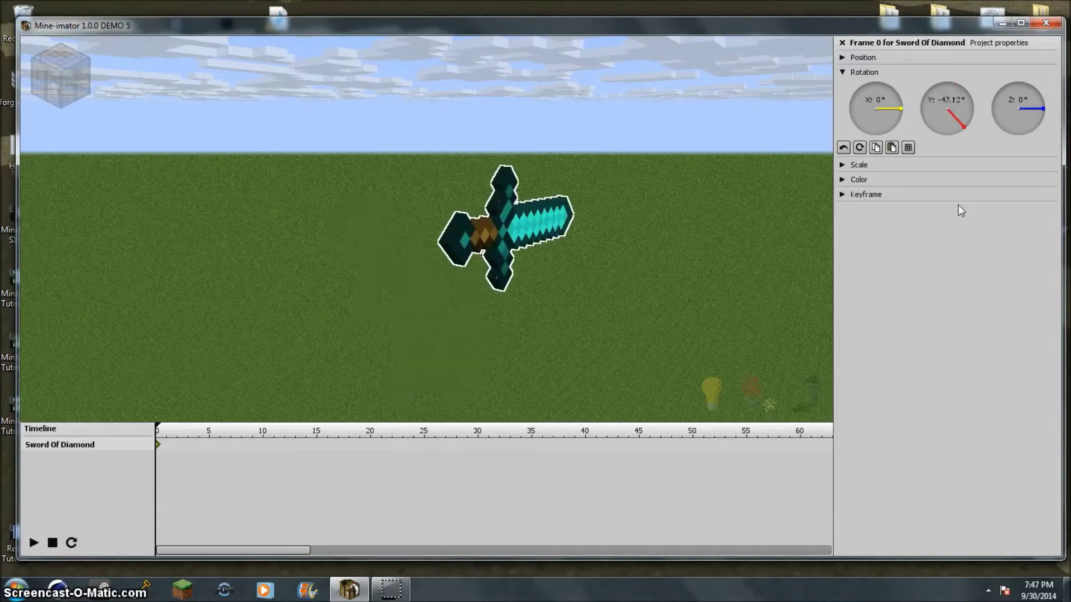
left_click(948, 100)
type("90")
key("Return")
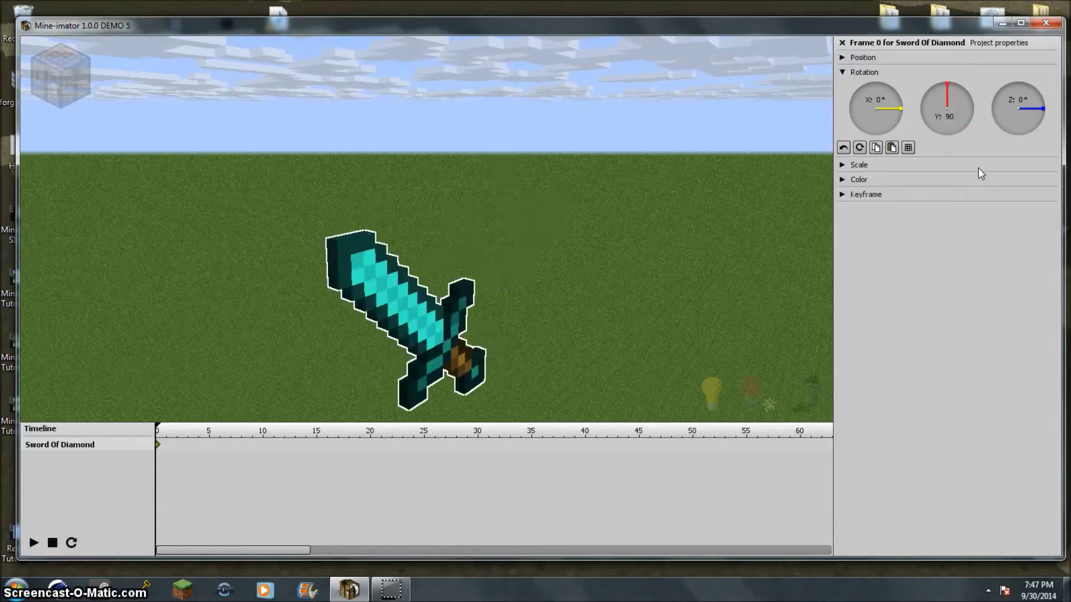
mouse_move(943, 98)
left_mouse_down()
mouse_move(961, 92)
mouse_move(951, 89)
left_mouse_up()
left_click(959, 132)
type("0")
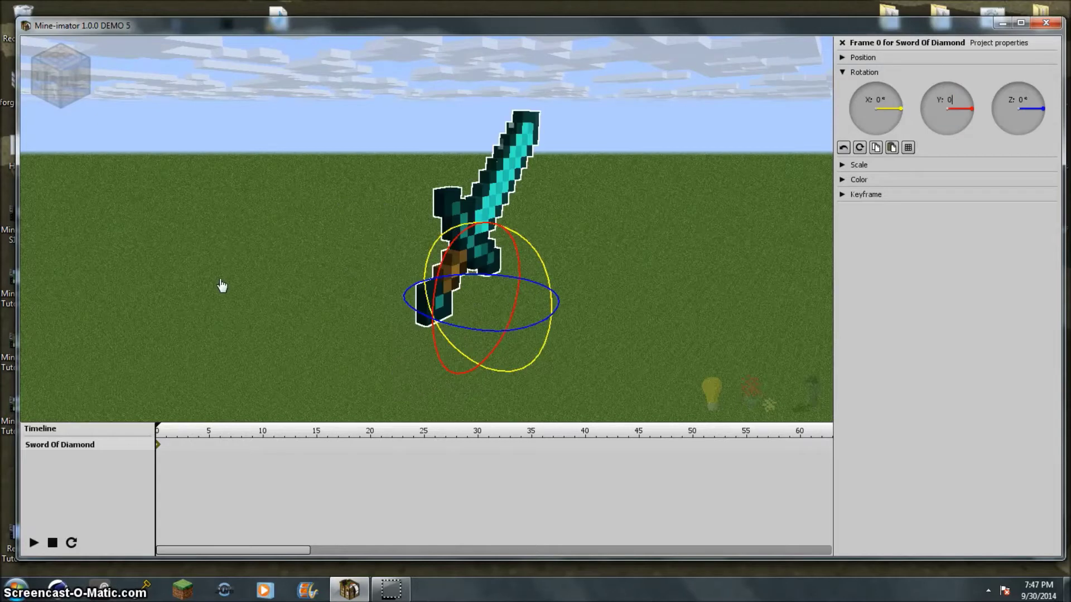
key("Return")
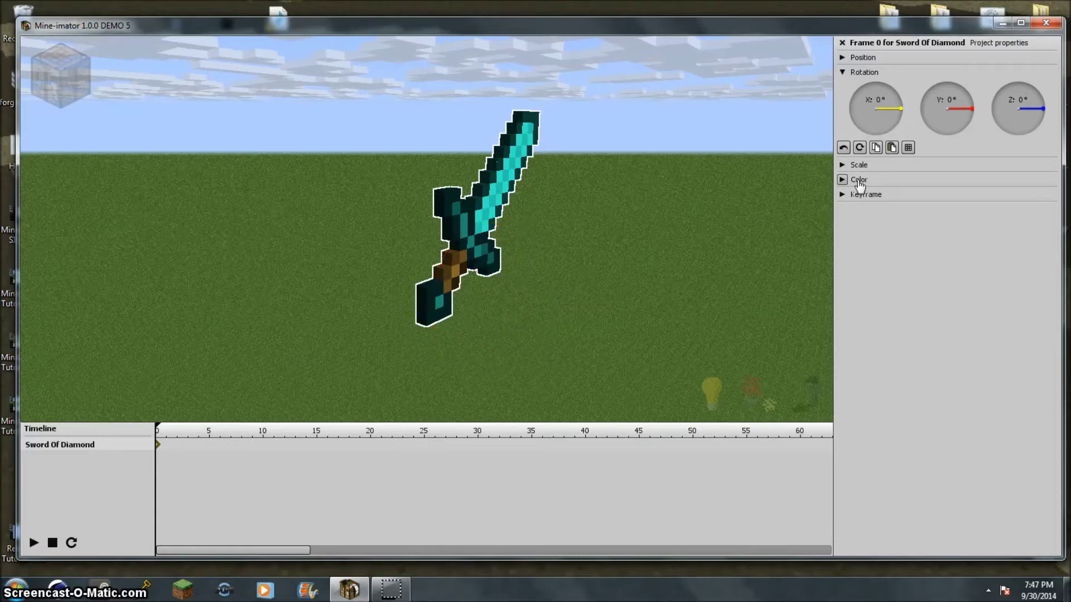
- Shift the sword along the X axis to about 118.75 and set its X position back to 120
left_click(853, 74)
left_click(853, 59)
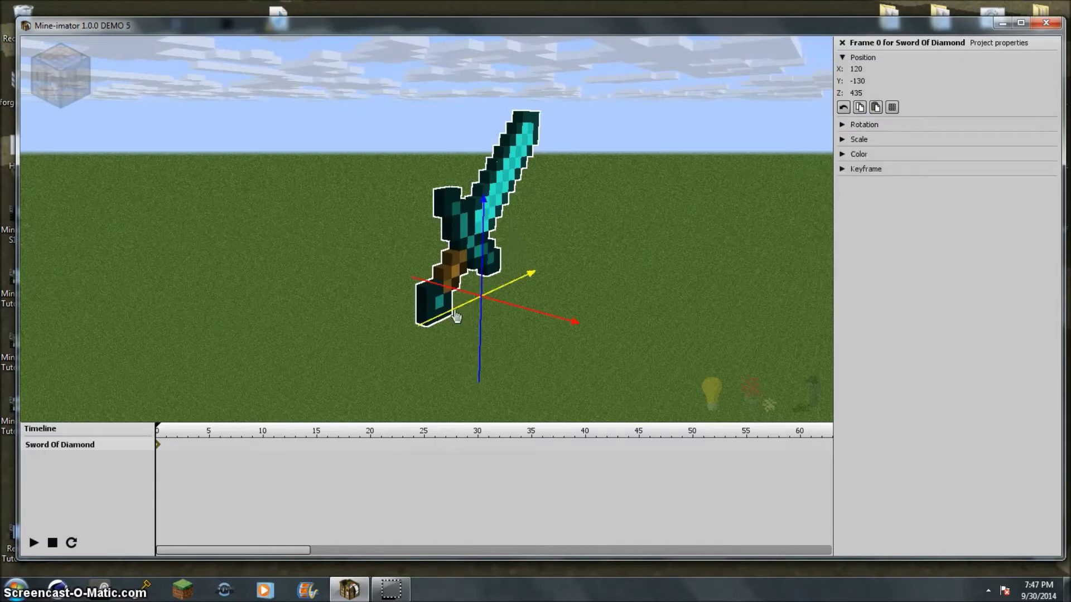
left_click_drag(448, 313, 535, 249)
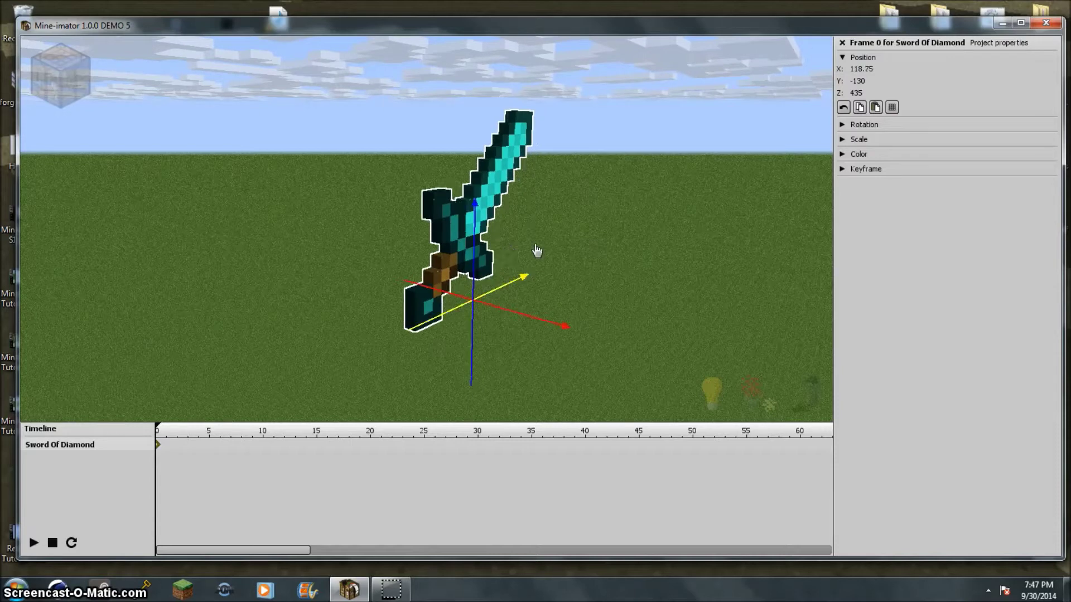
left_click(862, 68)
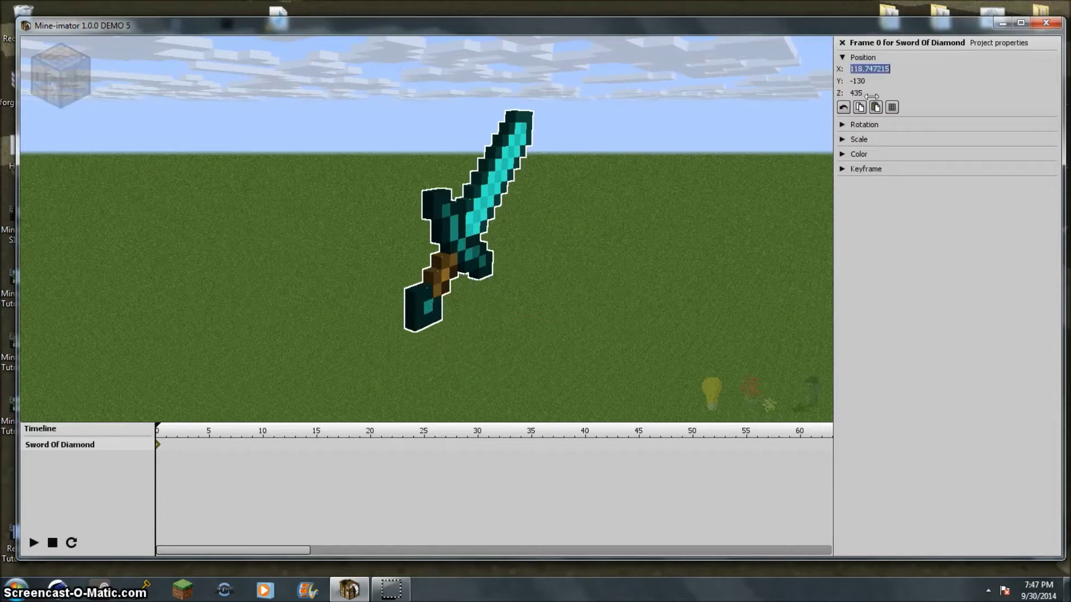
type("120")
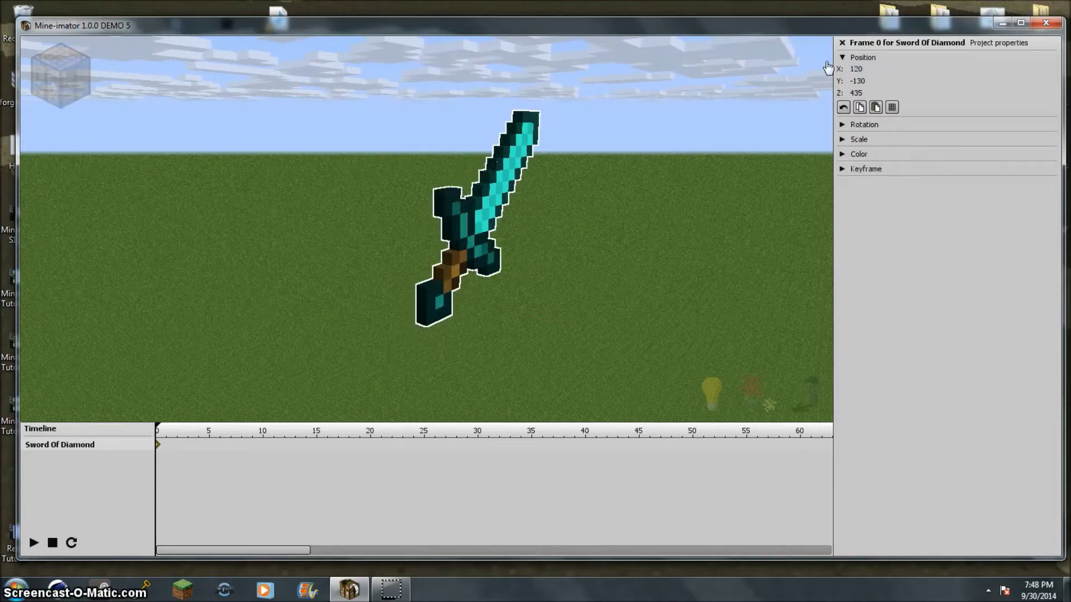
left_click(842, 57)
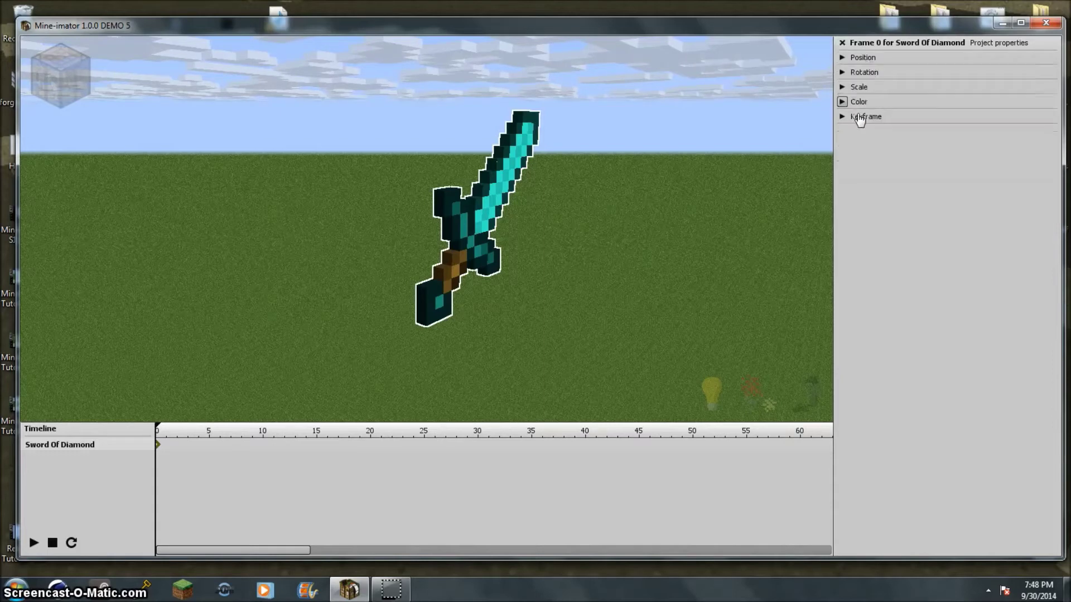
- Shrink the sword's scale to 0 on frame 0 and add keyframes for it at frames 5 and 6
left_click(861, 94)
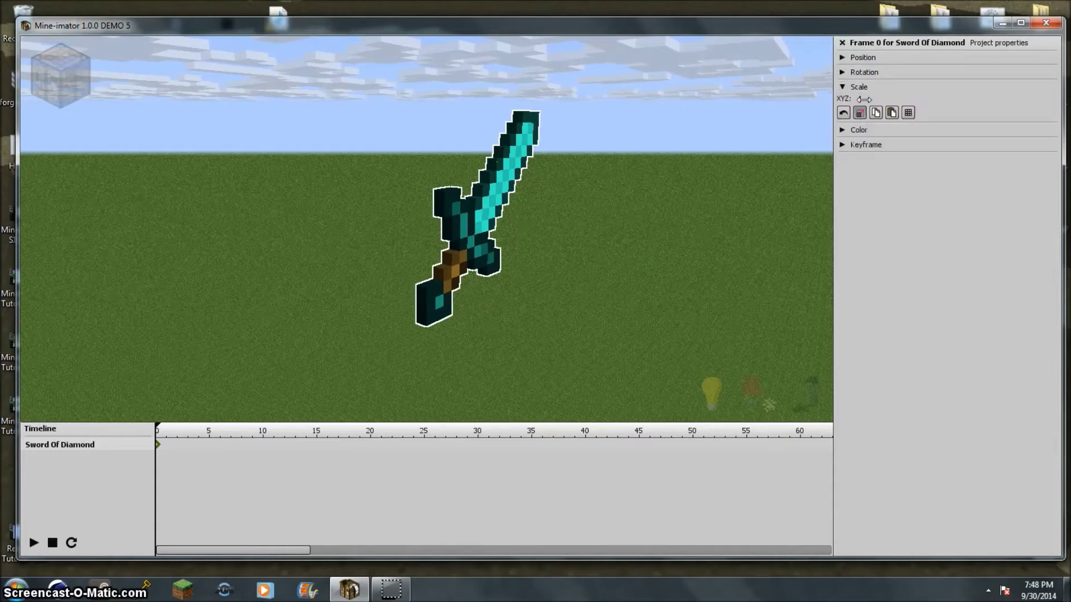
left_click_drag(901, 100, 714, 160)
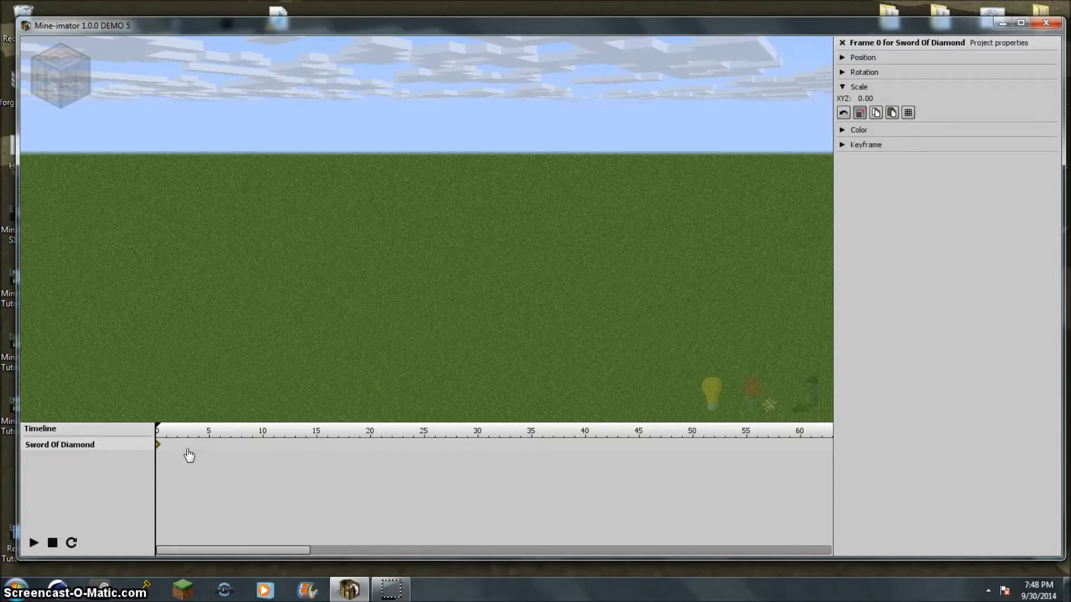
left_click(209, 452)
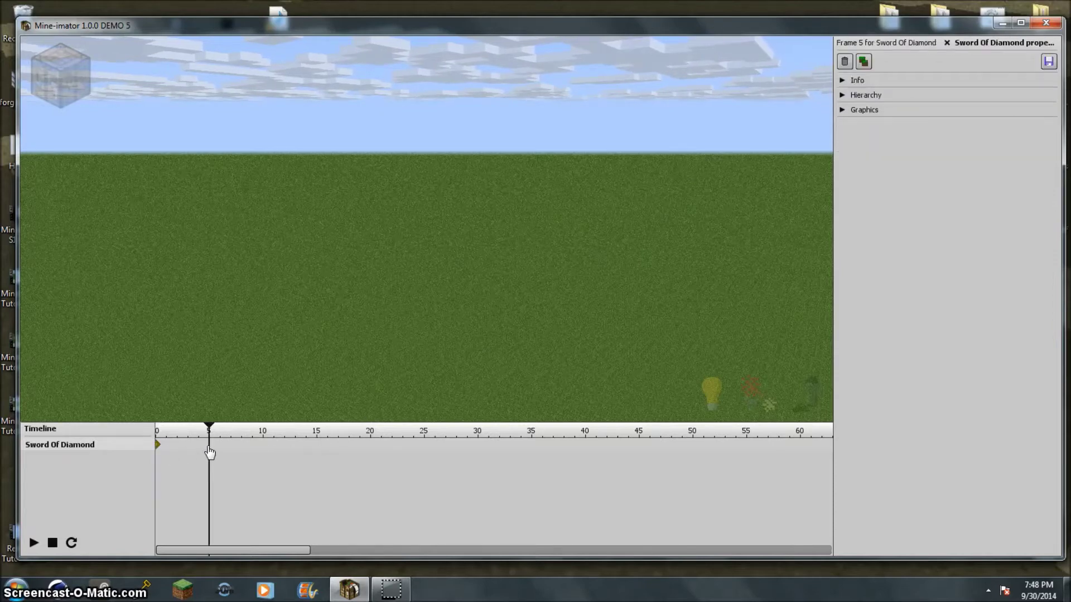
left_click(222, 453)
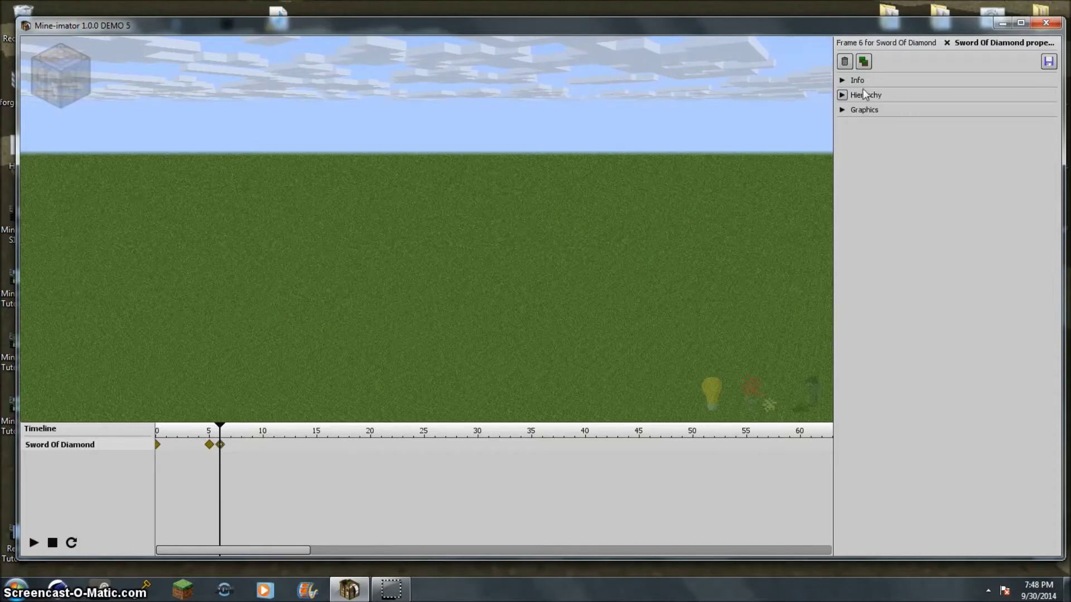
- Set the sword's XYZ scale to 1 in the properties of the frame 6 keyframe
left_click(881, 43)
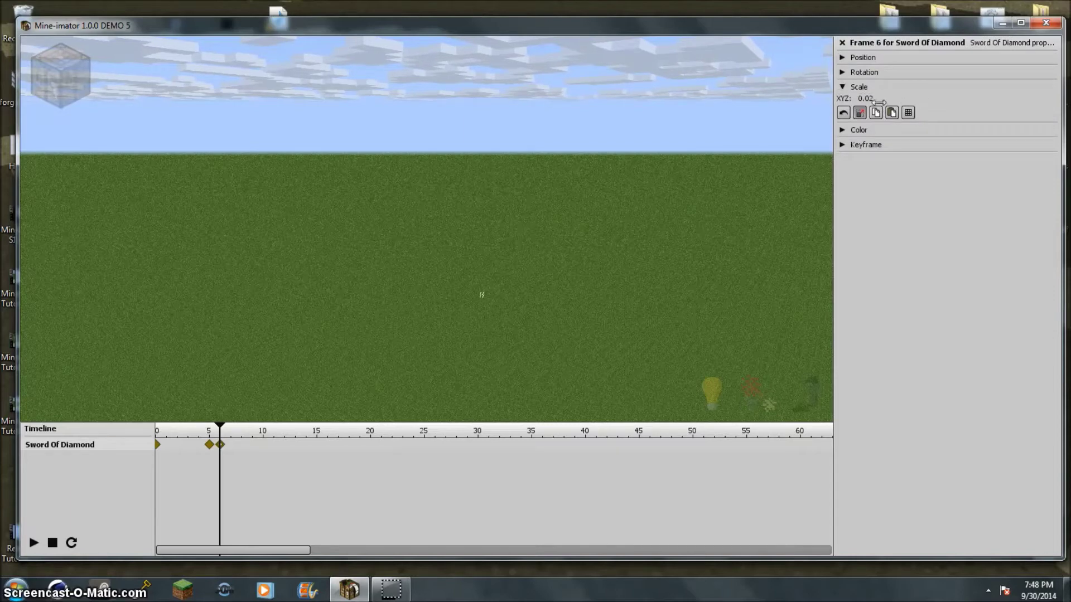
type("1")
key("Return")
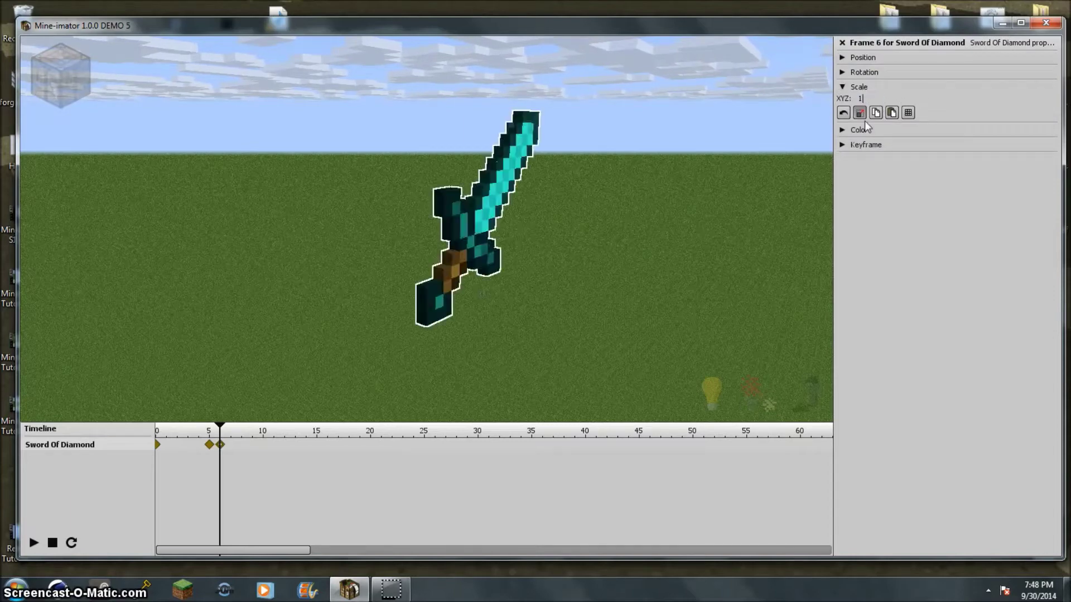
- Move the playhead back to the start of the timeline and play the sword's scale animation
key("Left")
key("Left")
key("Left")
key("Left")
key("Left")
key("Left")
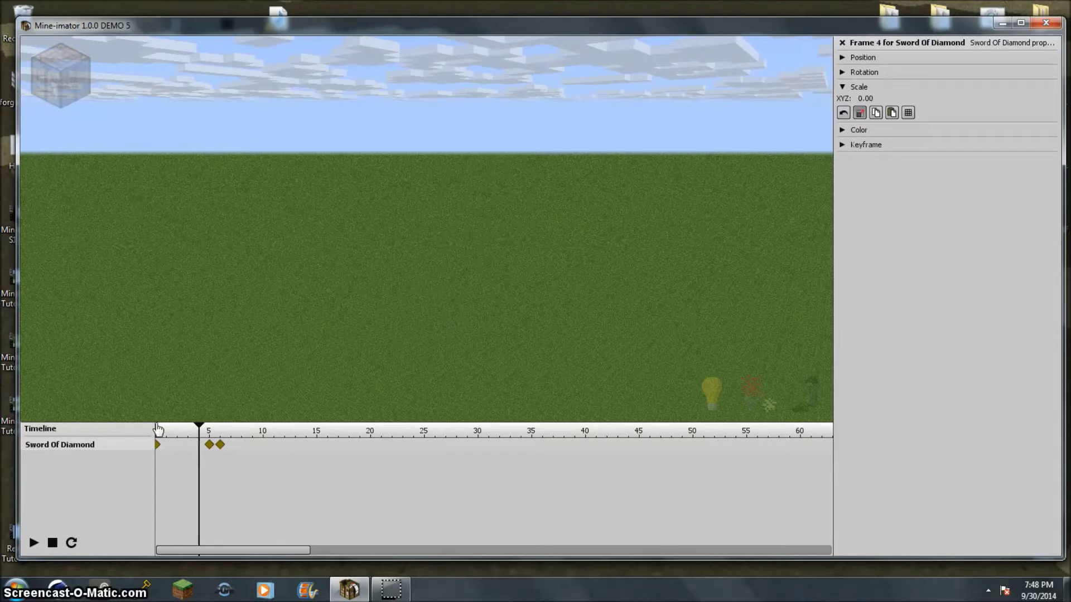
left_click(35, 544)
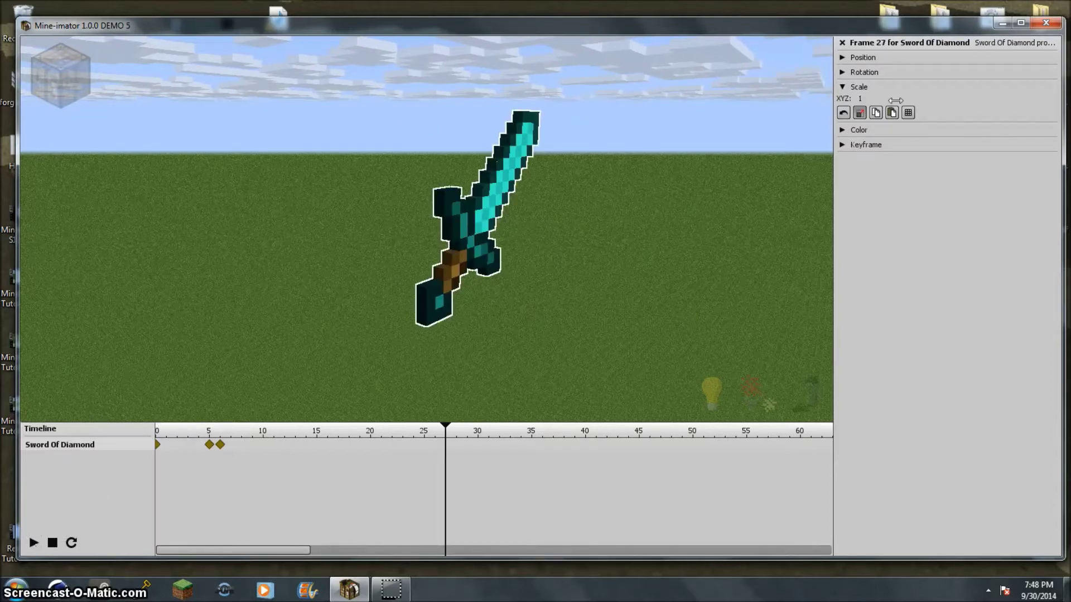
- Delete all of the sword's keyframes from the timeline and return the playhead to frame 0
left_click_drag(280, 473, 135, 435)
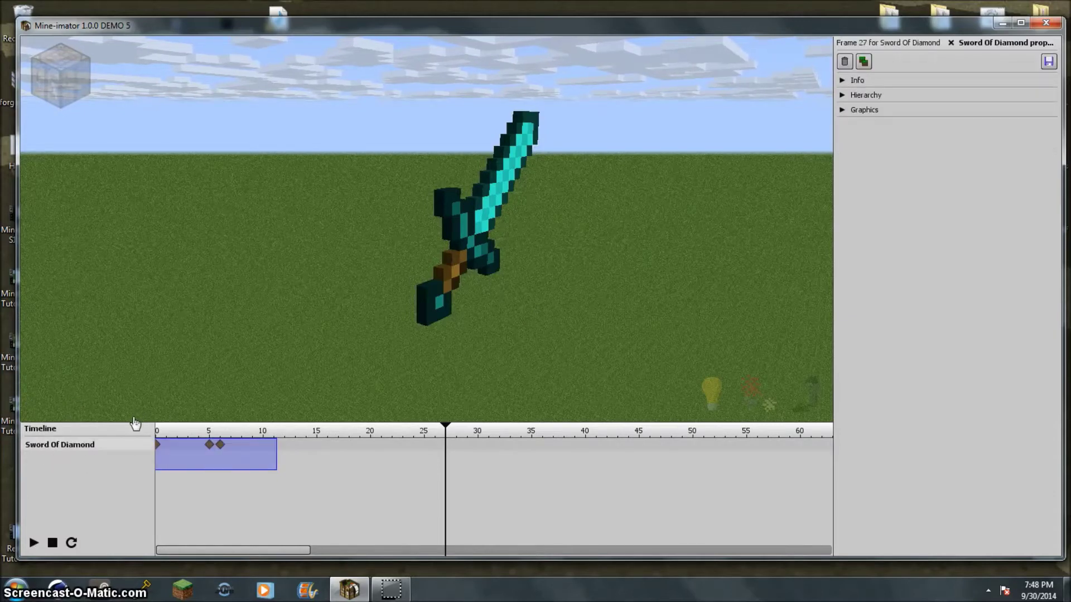
left_click(252, 481)
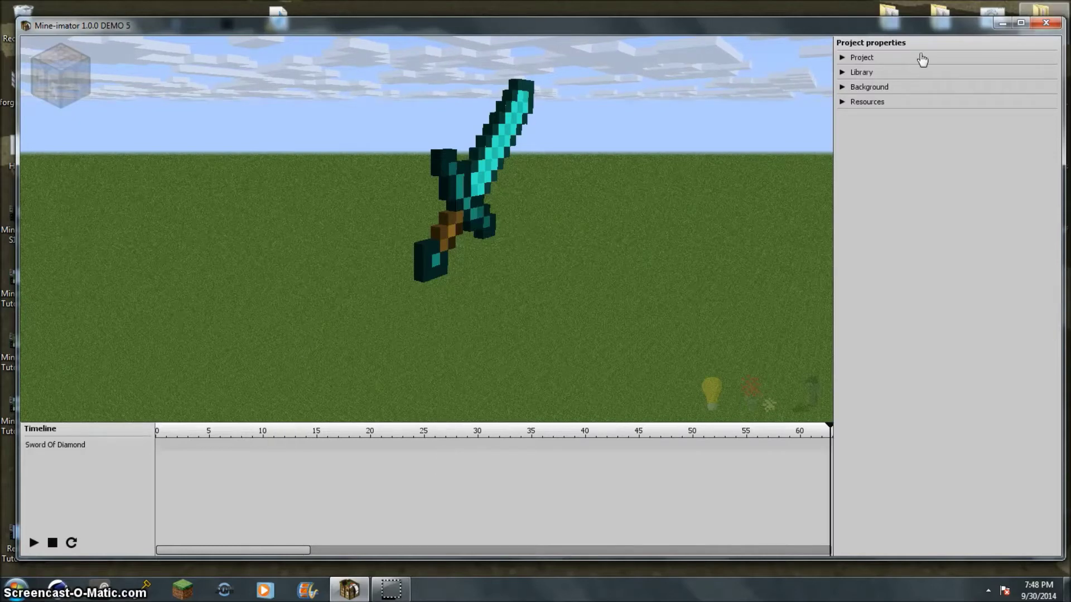
left_click(154, 434)
left_click(154, 434)
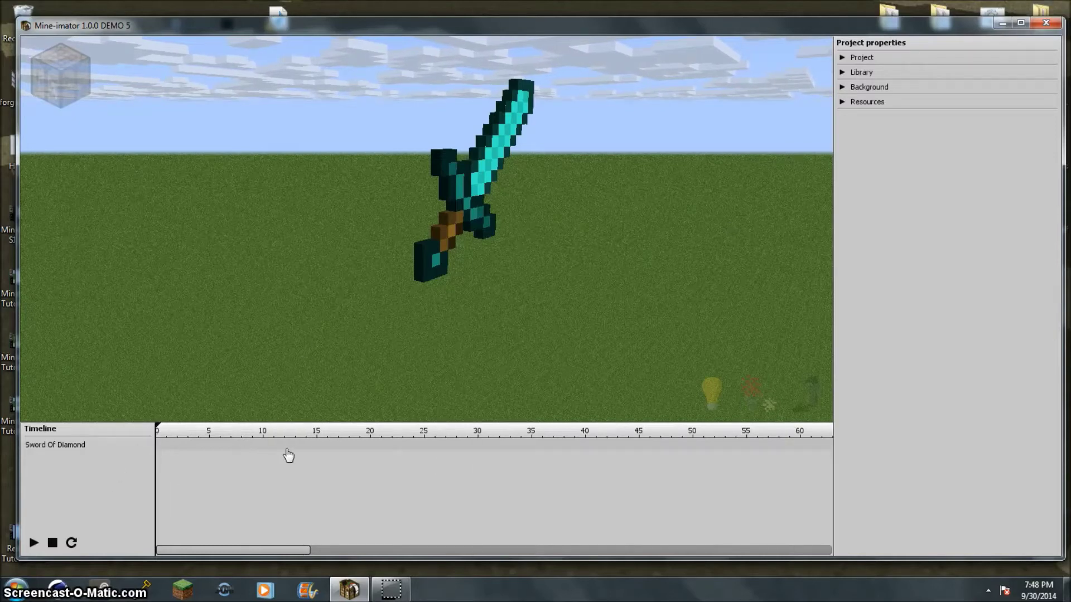
- Open the item selection for Sword Of Diamond in the project library, keeping Items as its image
left_click(863, 74)
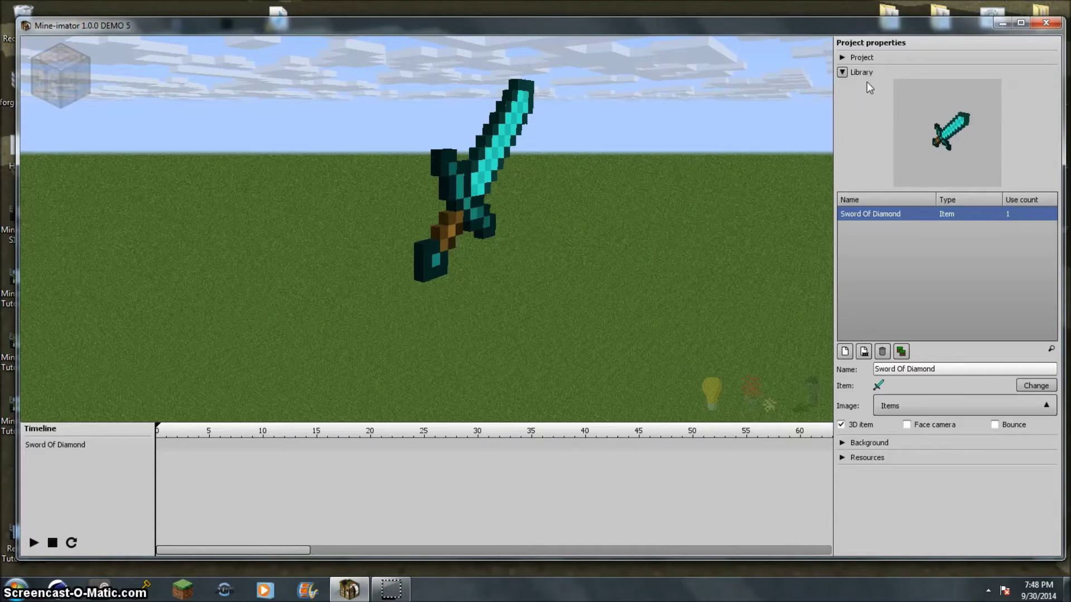
left_click(853, 72)
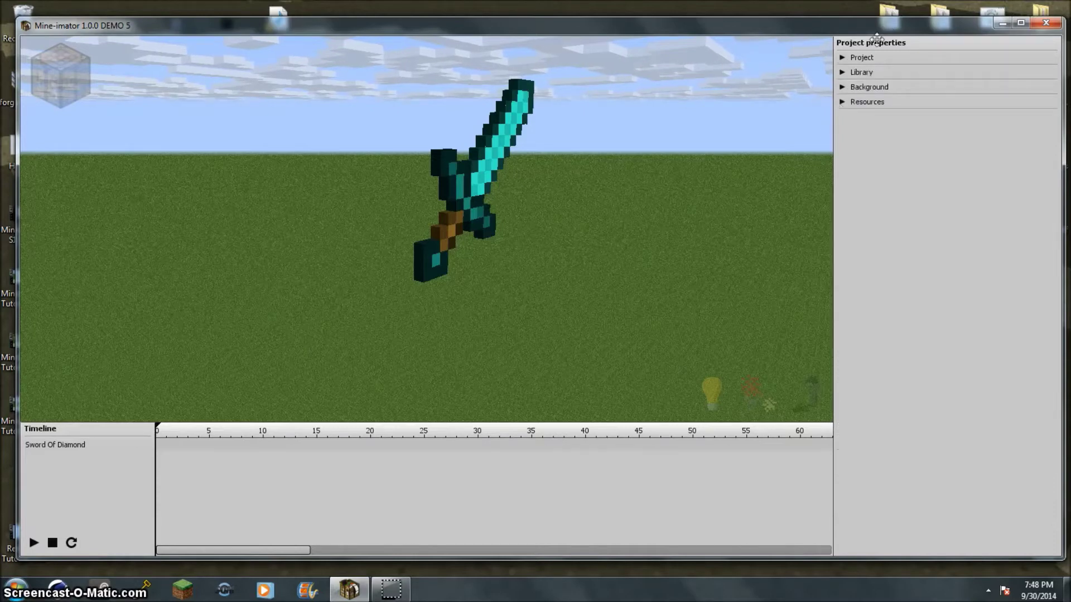
left_click(856, 75)
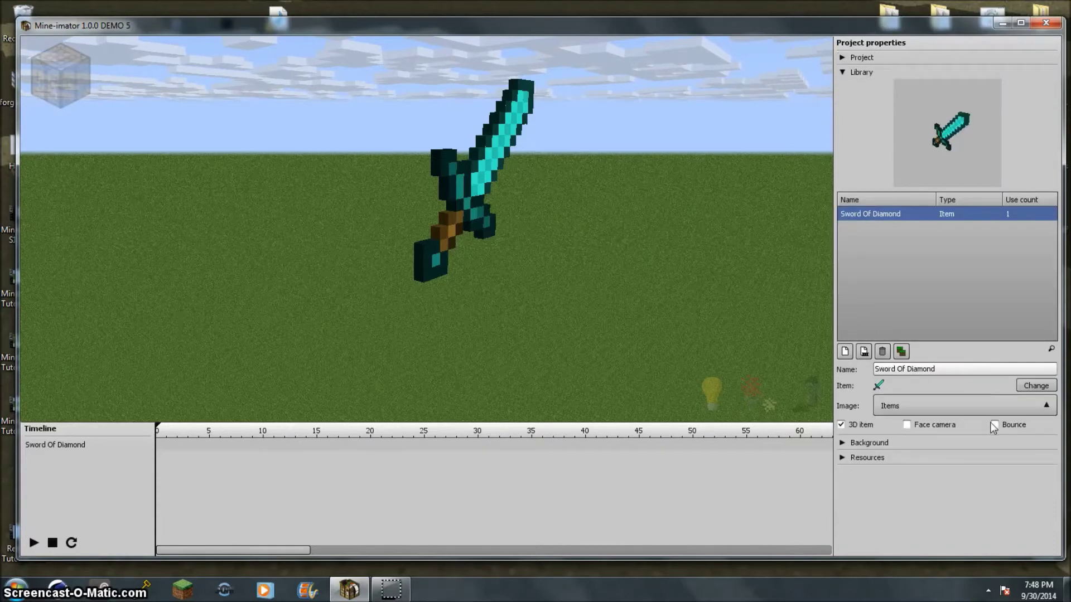
left_click(1002, 410)
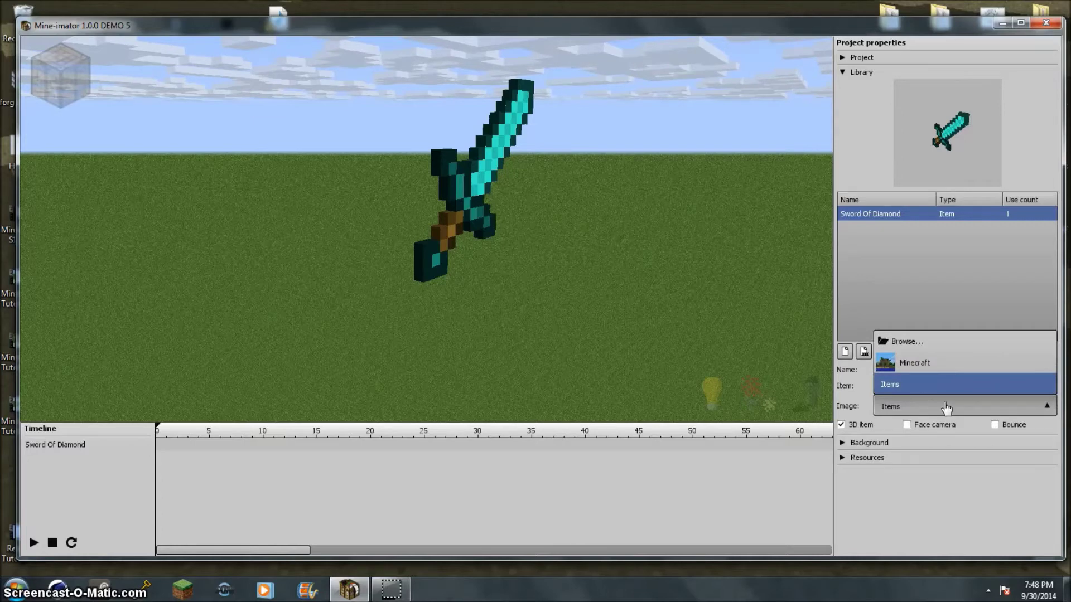
left_click(951, 384)
left_click(1035, 386)
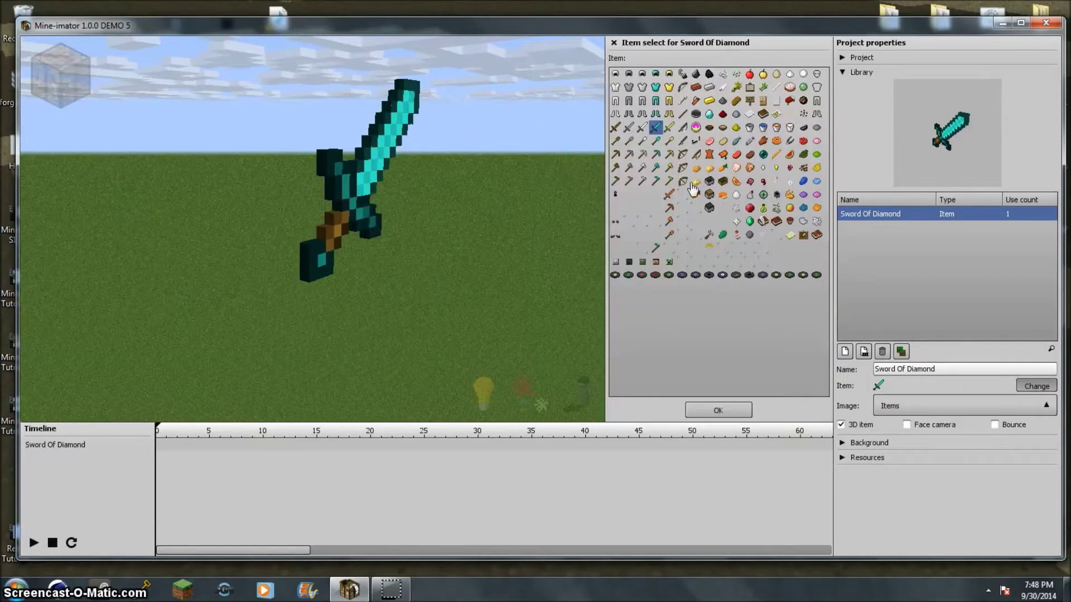
- Try the creeper face, the gold-topped ring shape and the iron sword as the library entry's item
left_click(669, 263)
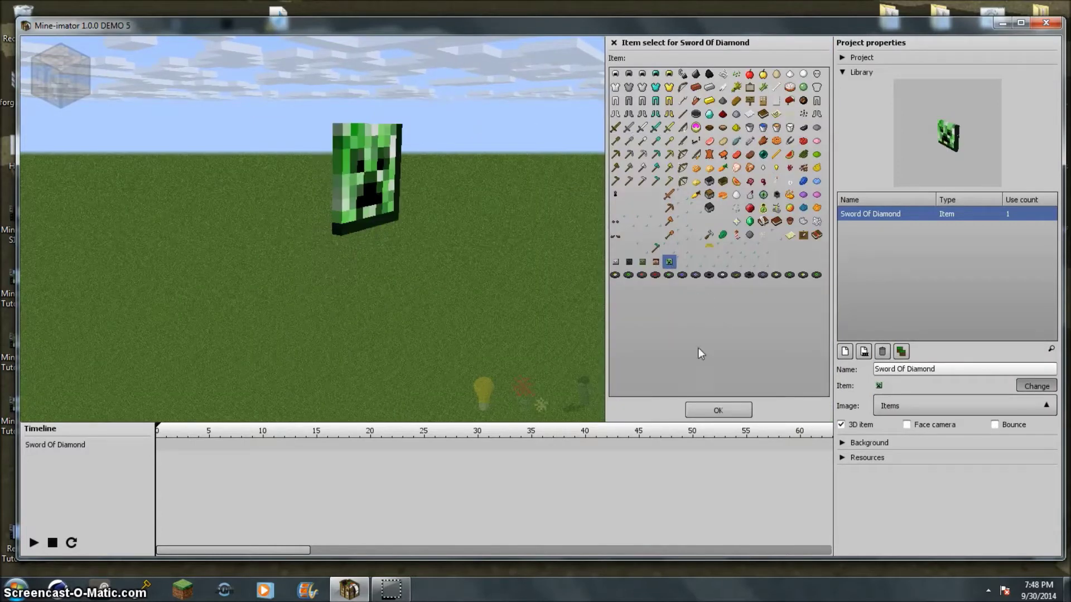
left_click(709, 249)
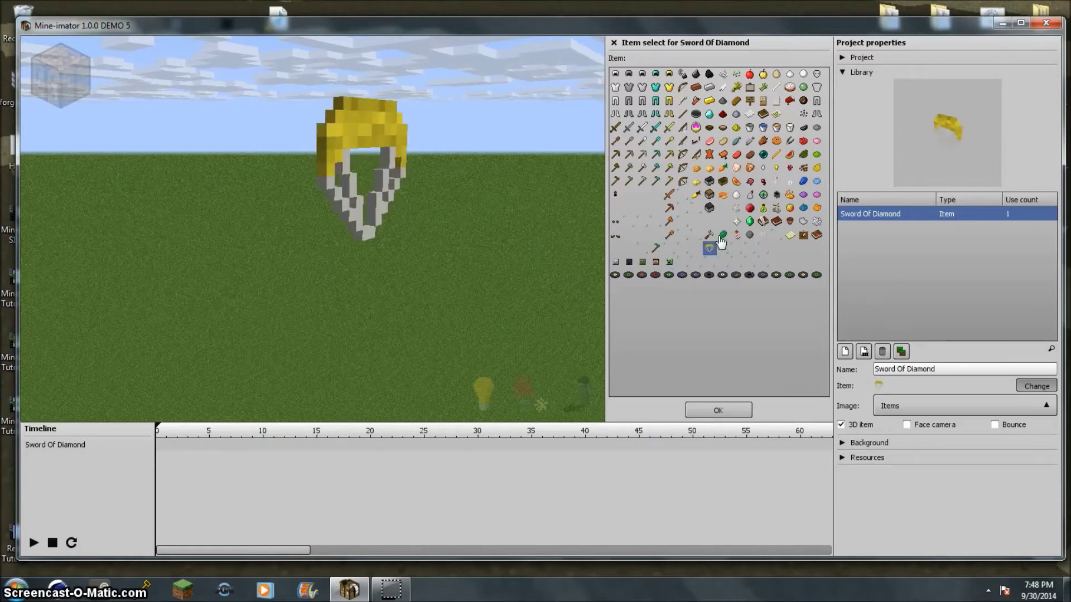
left_click(642, 127)
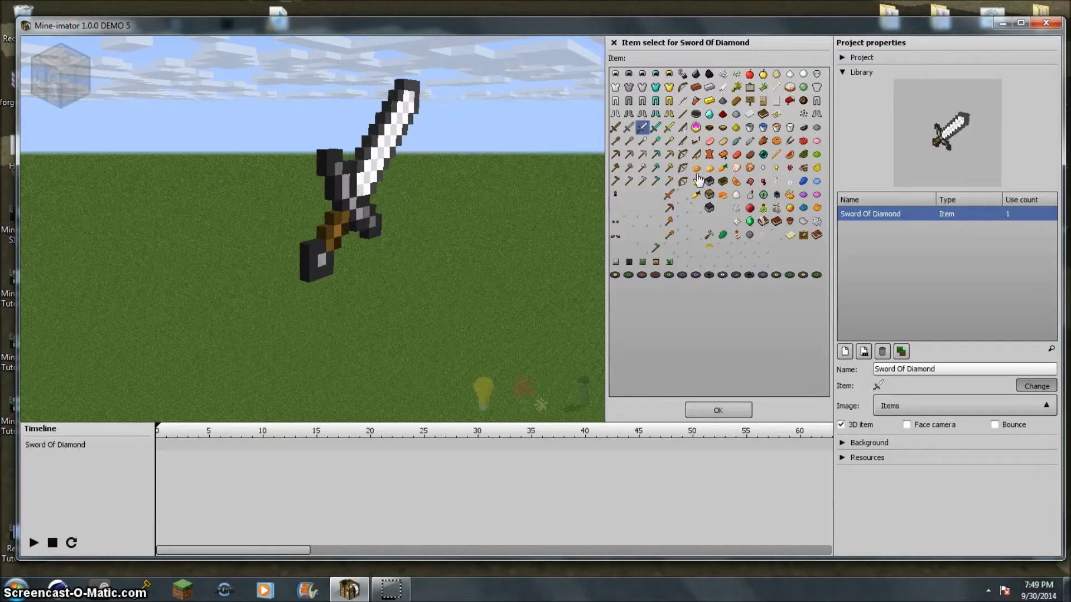
- Try several of the nearly empty slots in the lower part of the item sheet as the item
left_click(695, 208)
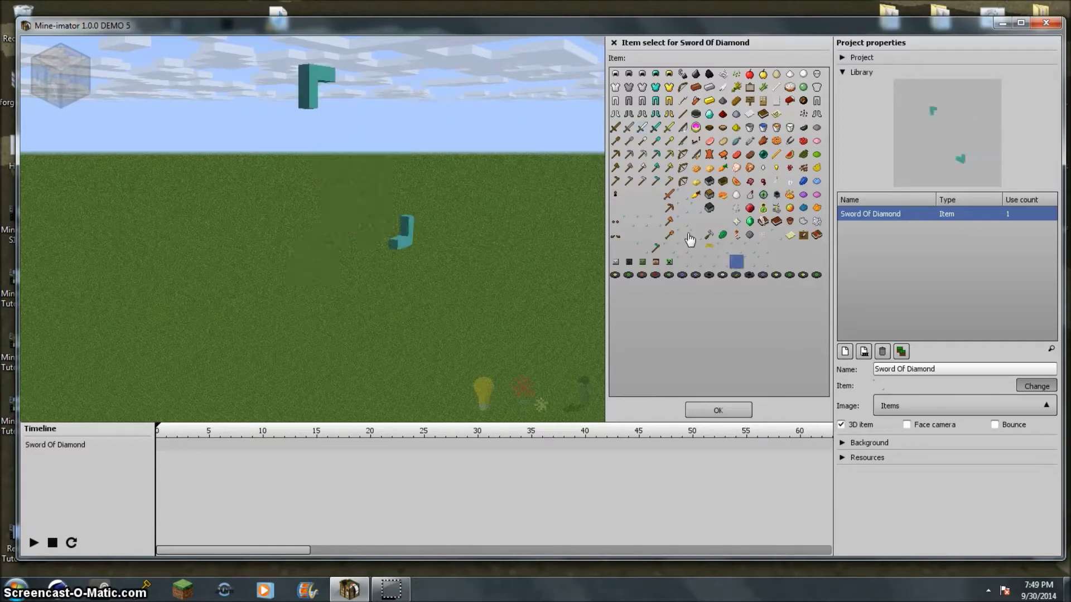
left_click(763, 249)
left_click(629, 221)
left_click(629, 248)
left_click(653, 222)
left_click(628, 248)
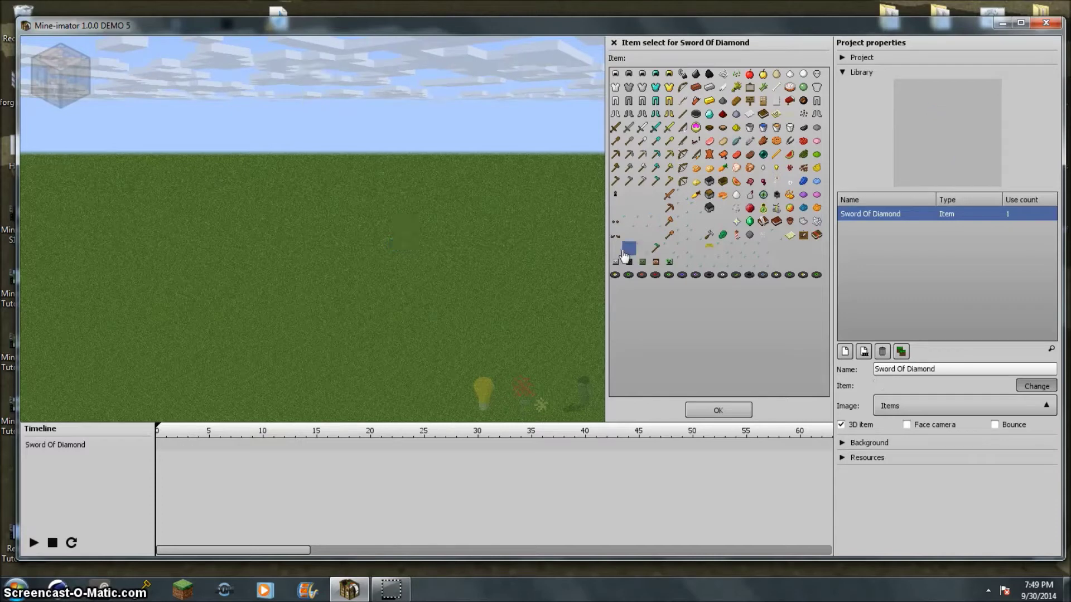
left_click(642, 234)
- Try items from the food and material area of the sheet, ending with the ender pearl
left_click(763, 168)
left_click(763, 141)
left_click(763, 155)
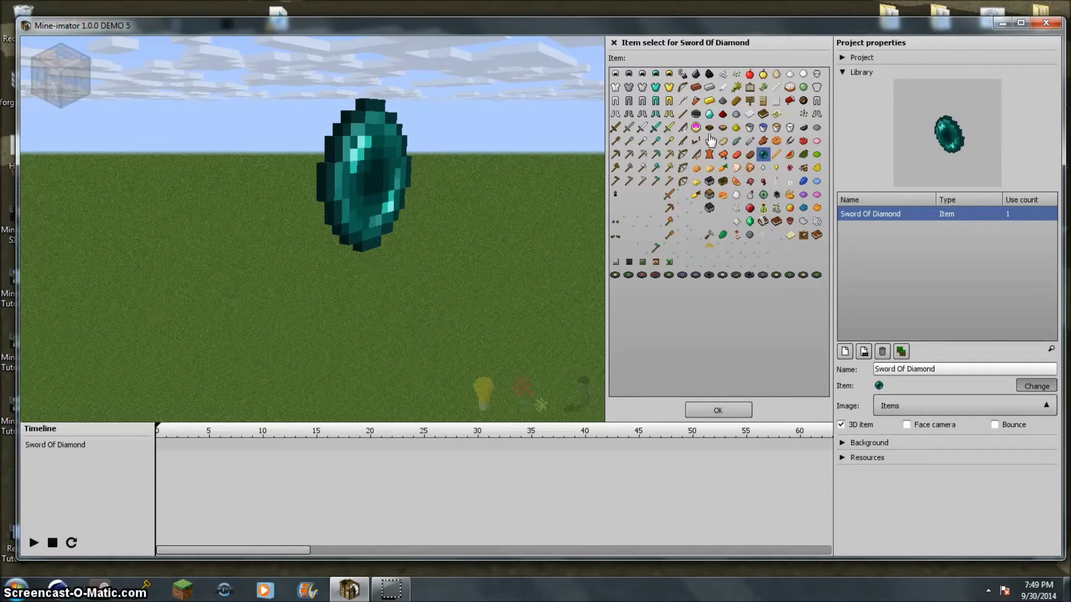
- Try the glass bottle as the item and examine its 3D model up close and from above
left_click(777, 183)
key("w")
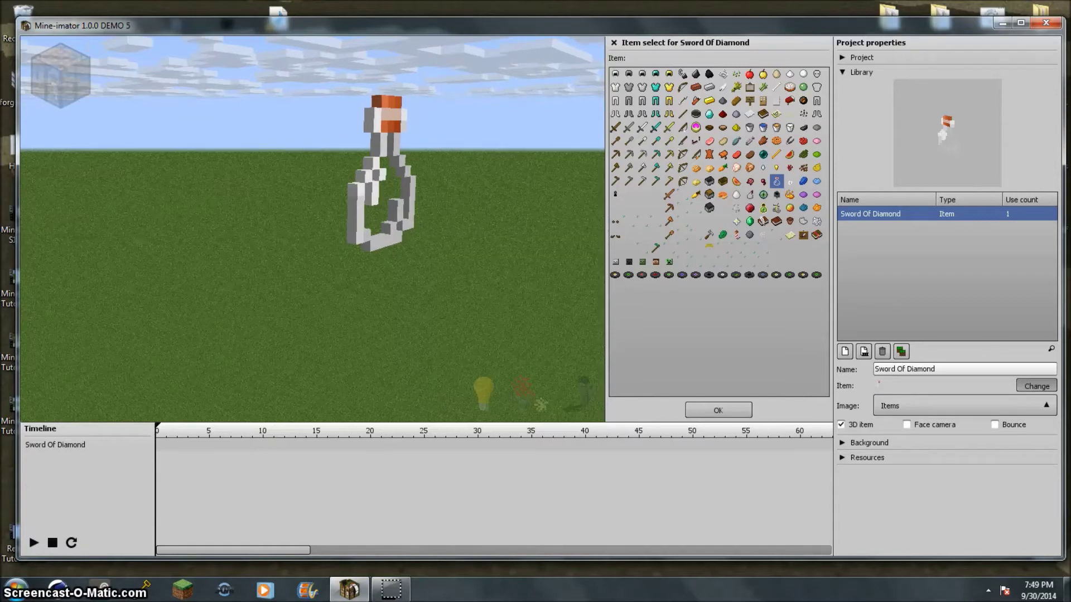
key("w")
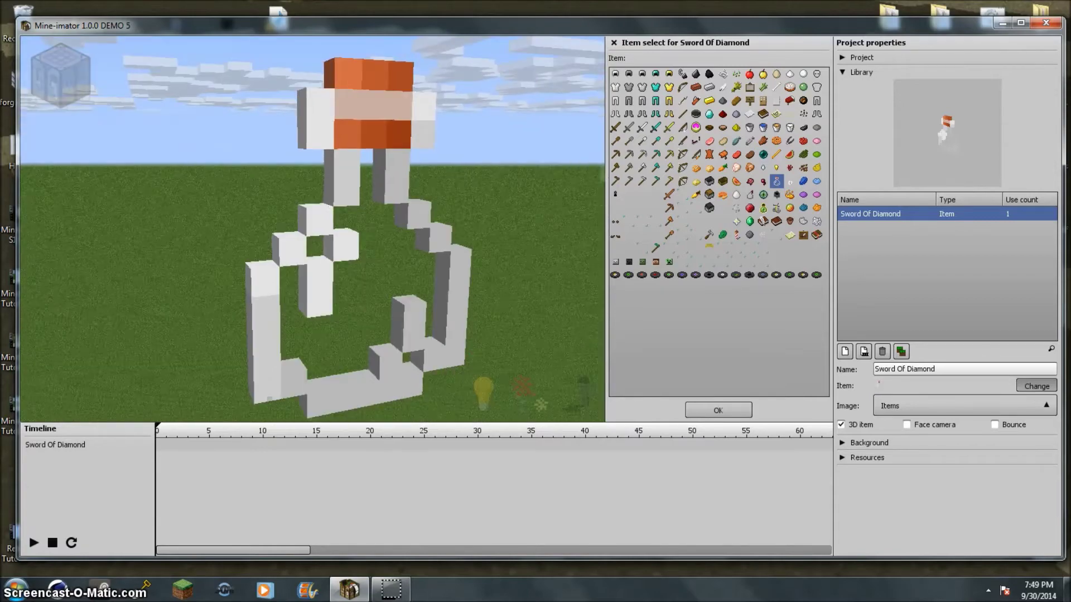
key("s")
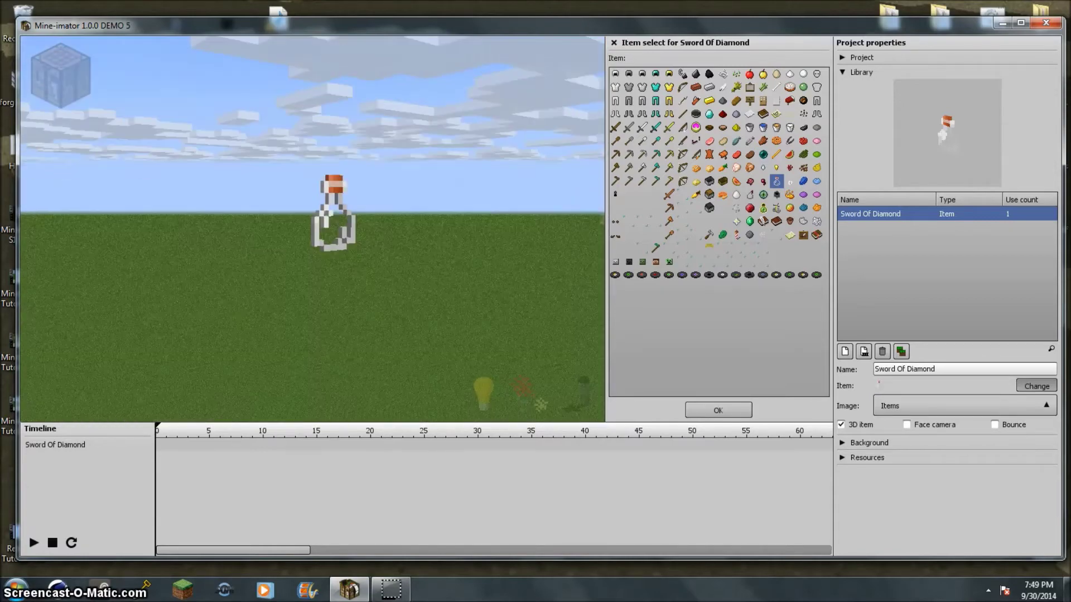
key("w")
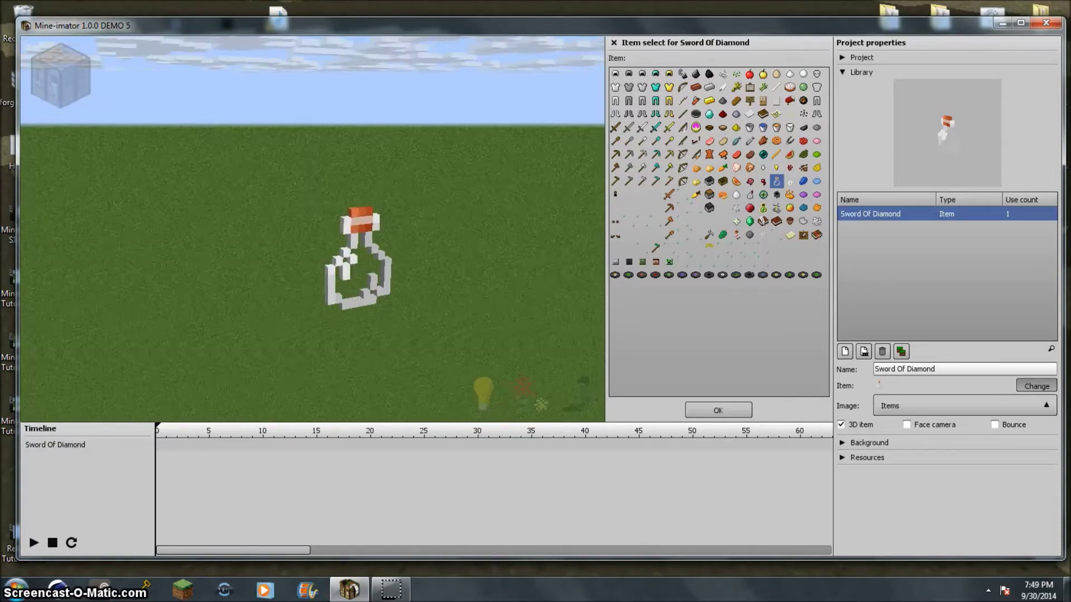
right_click_drag(551, 290, 551, 290)
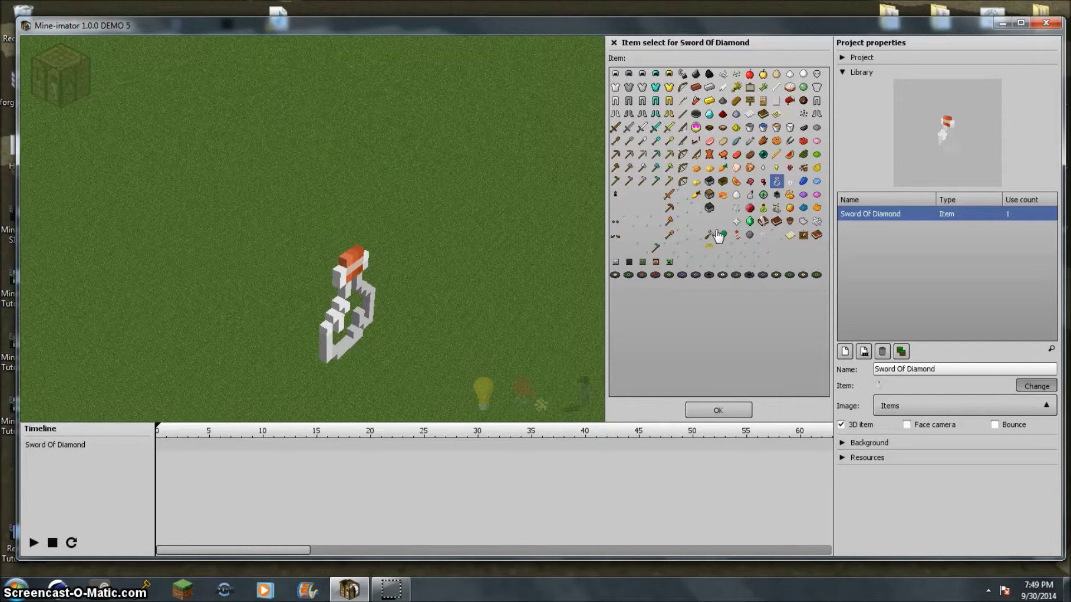
- Try the idle bow and its three drawing stages as the item, up to the fully drawn bow
left_click(709, 208)
left_click(682, 155)
left_click(683, 168)
left_click(682, 182)
left_click(683, 169)
left_click(682, 156)
left_click(682, 87)
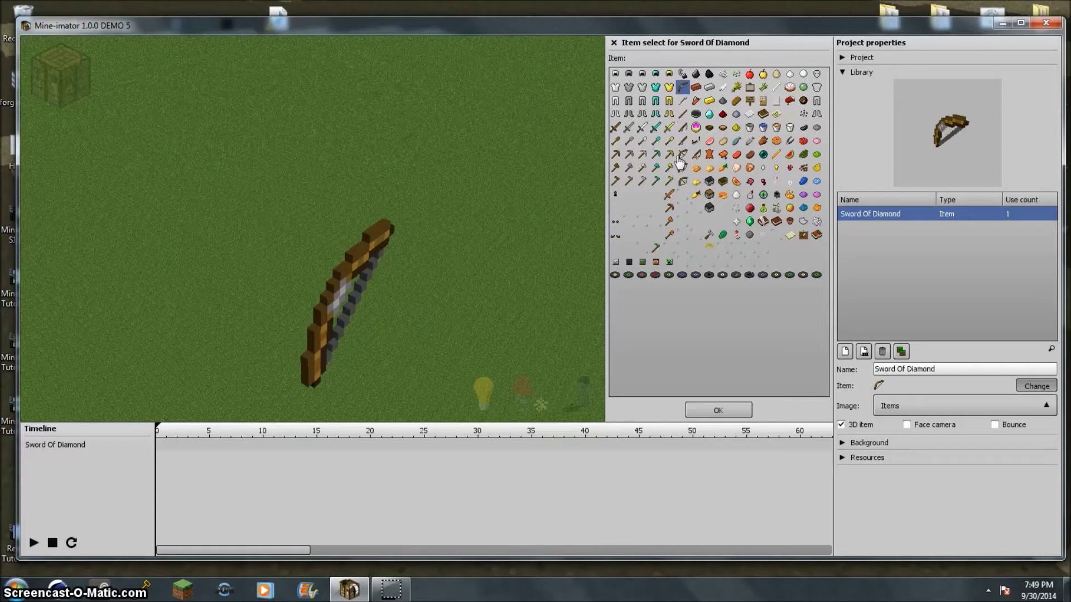
left_click(681, 155)
left_click(682, 168)
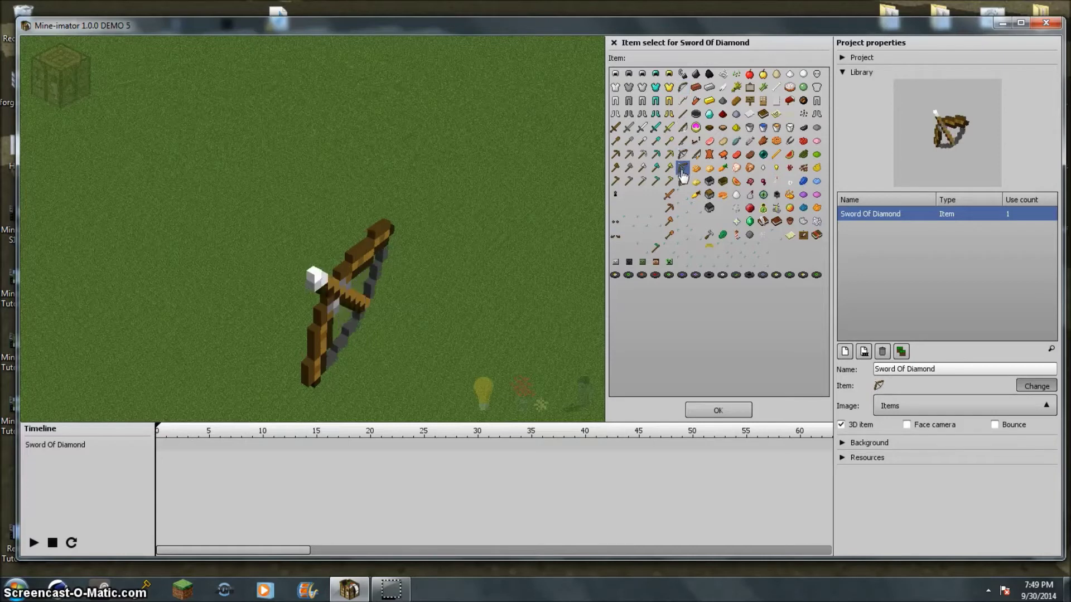
left_click(683, 181)
right_click_drag(567, 261, 464, 269)
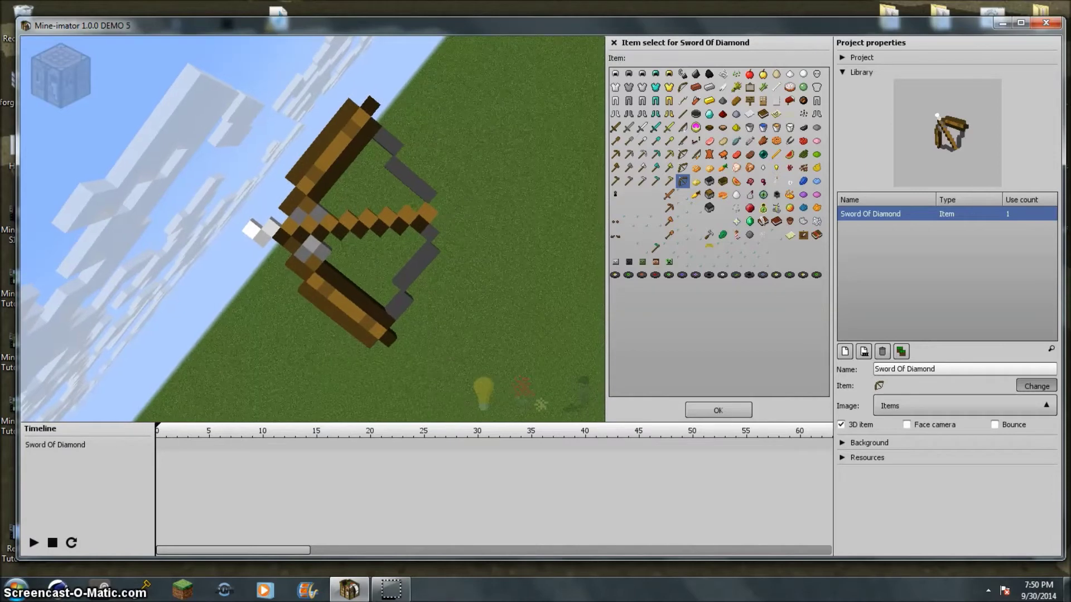
- Try the idle bow, the separate arrow and the second drawing stage of the bow as the item
left_click(684, 88)
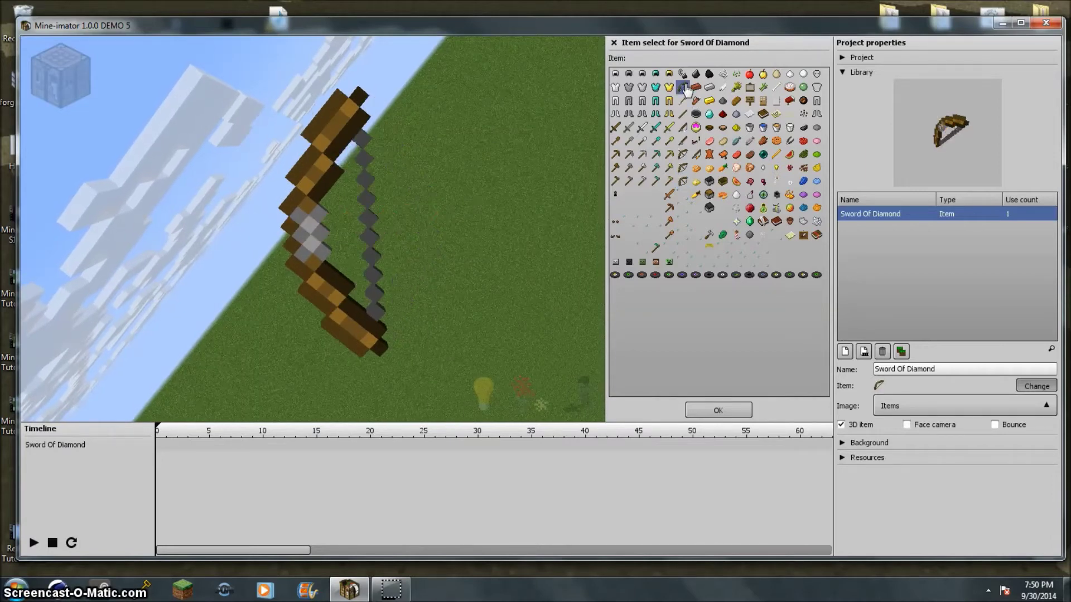
left_click(681, 167)
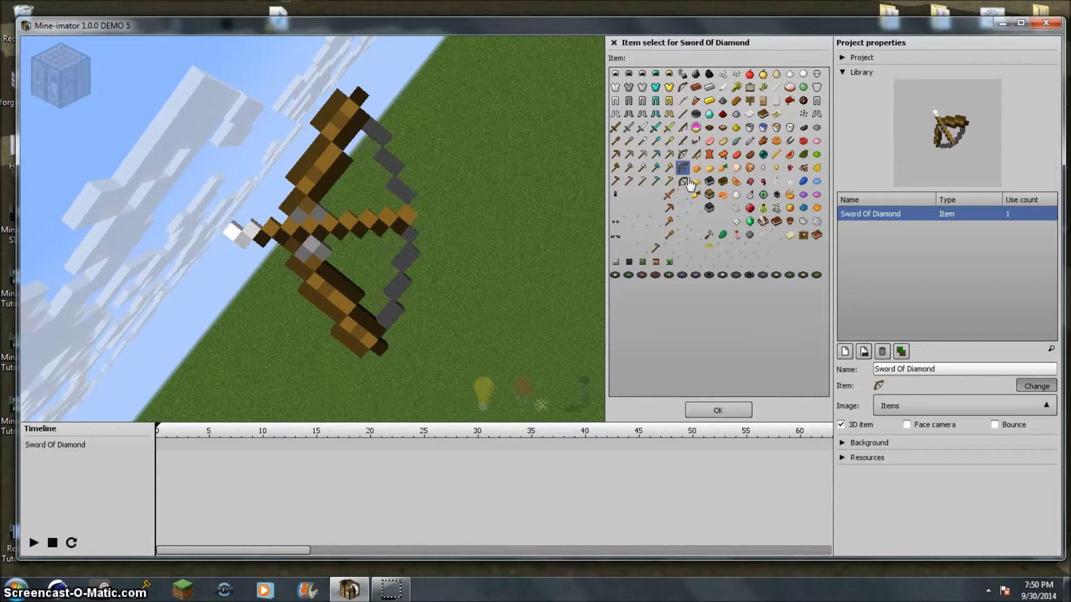
left_click(681, 101)
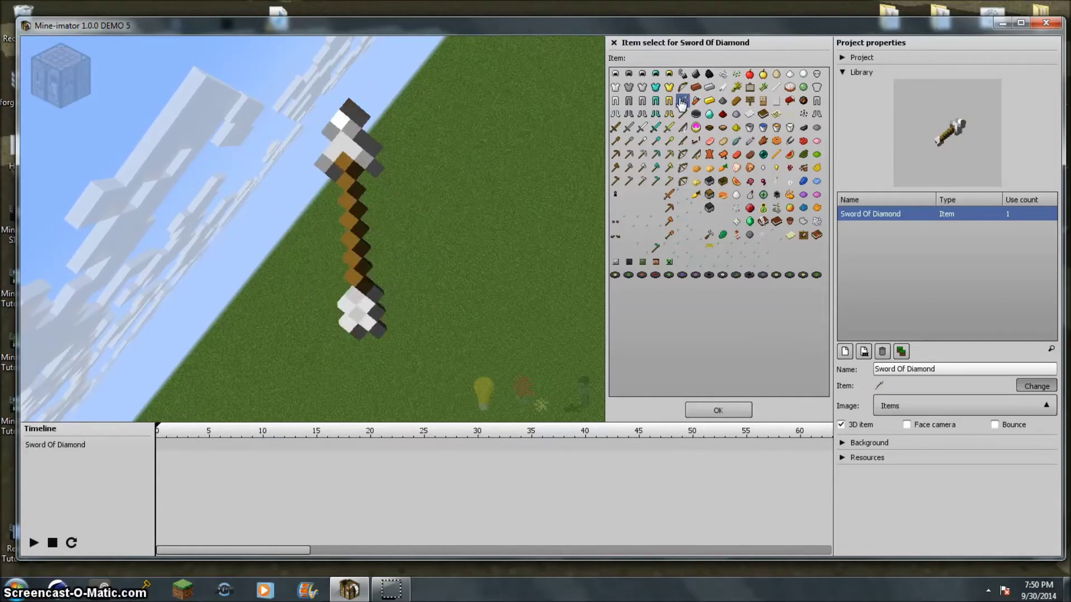
left_click(681, 168)
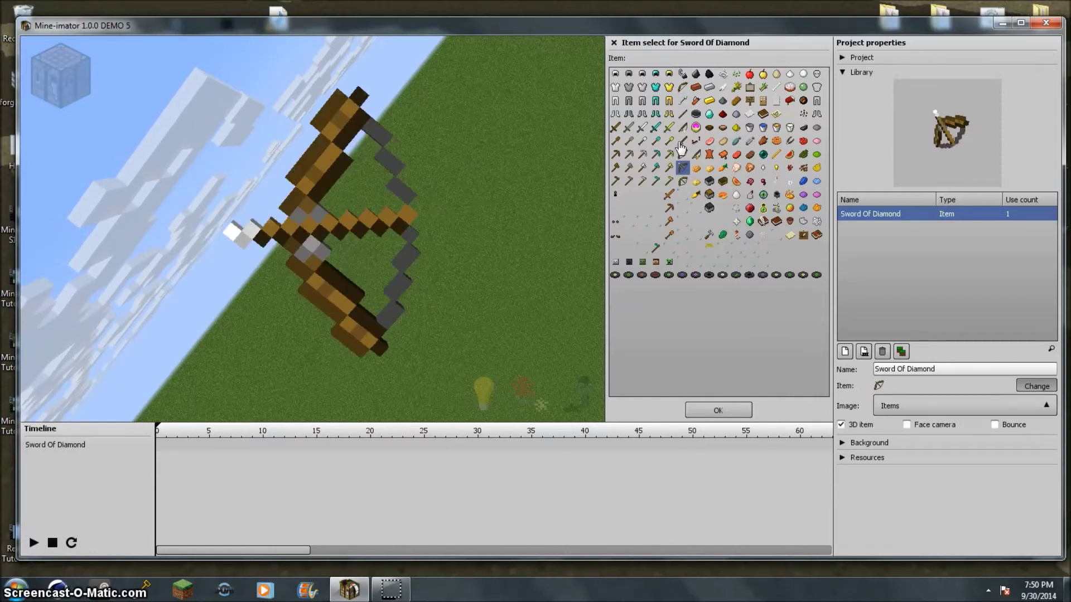
- Compare the idle bow with its first drawing stage and apply the first drawing stage as the item
left_click(681, 144)
left_click(681, 155)
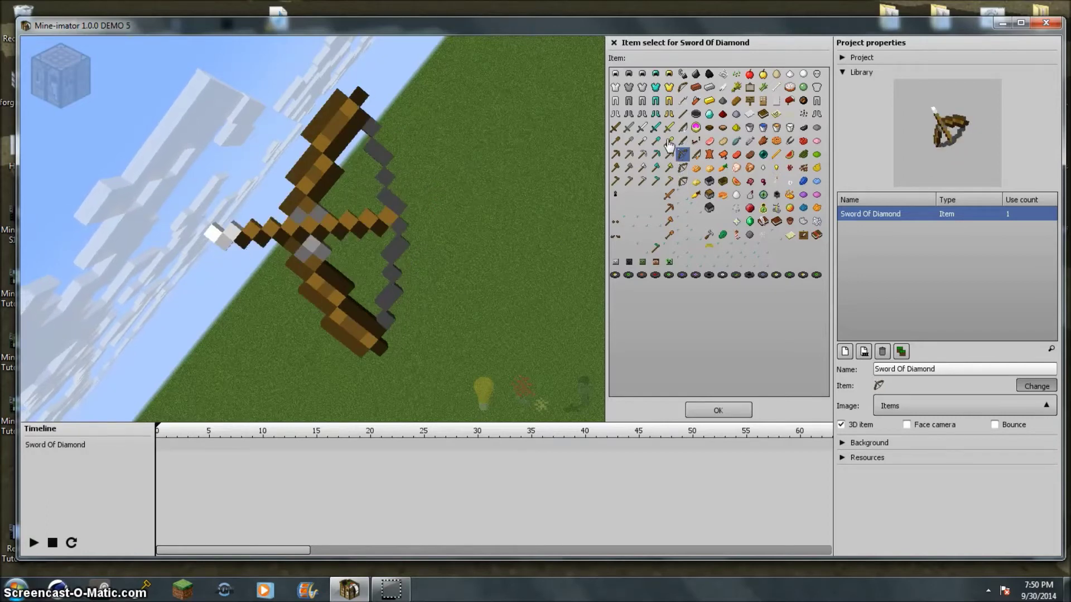
left_click(684, 91)
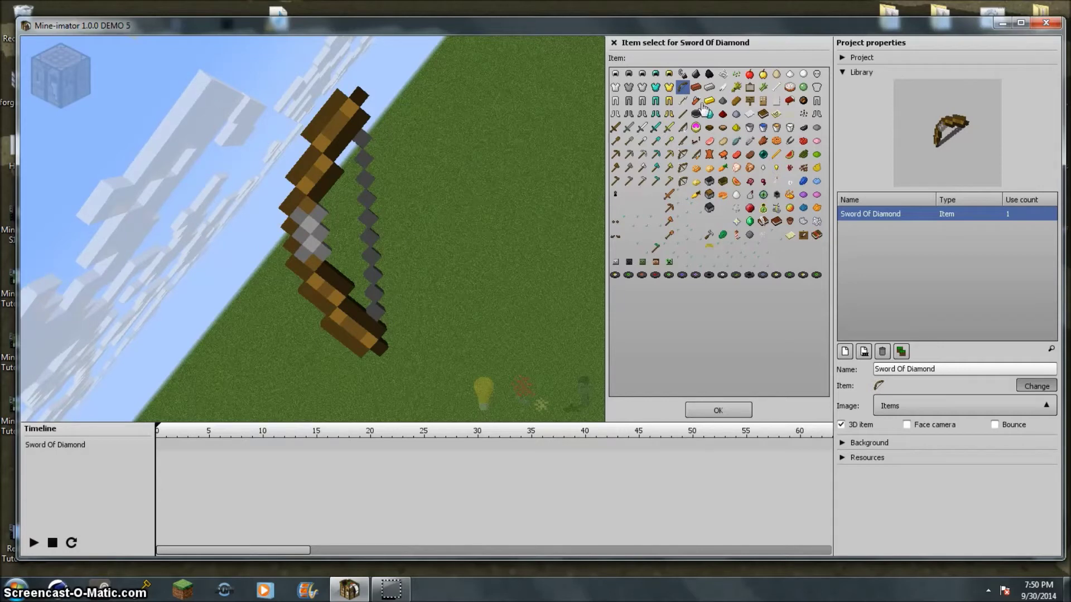
left_click(683, 155)
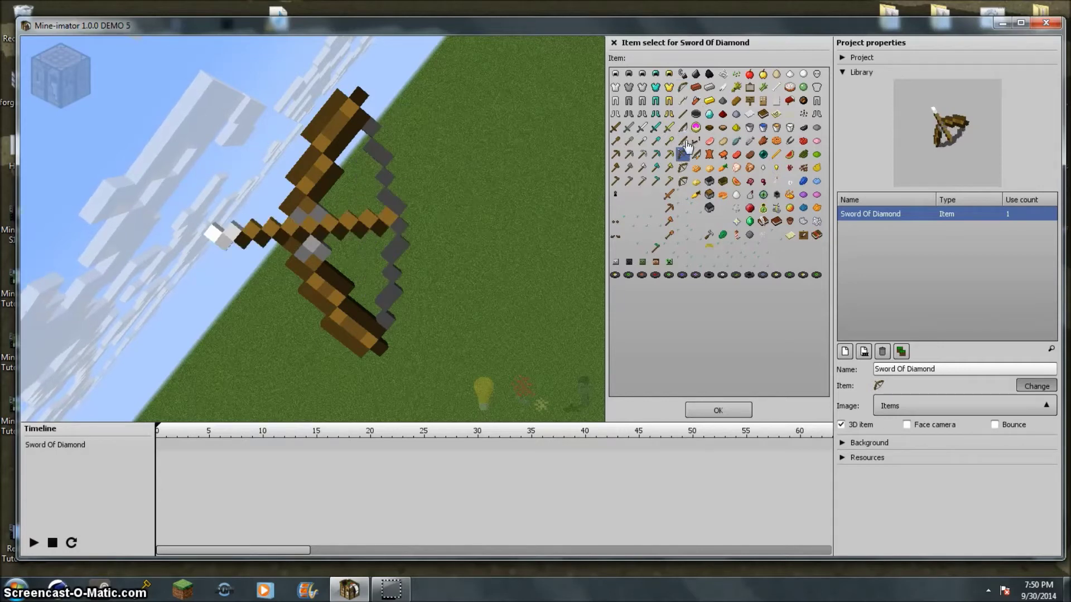
left_click(714, 410)
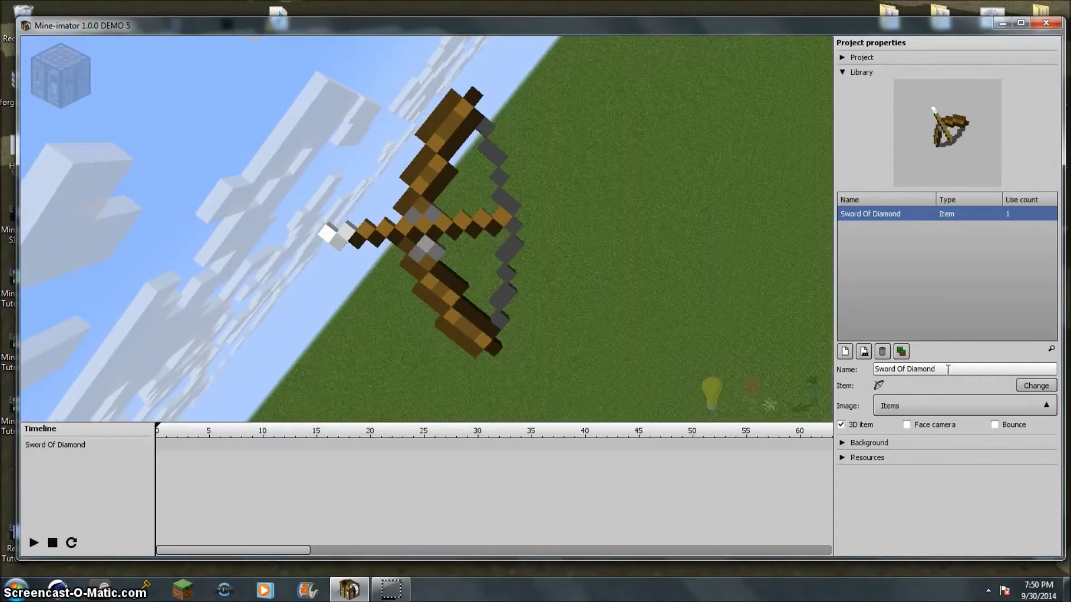
- Create a second item with the Minecraft image and change it to the arrow
left_click(60, 75)
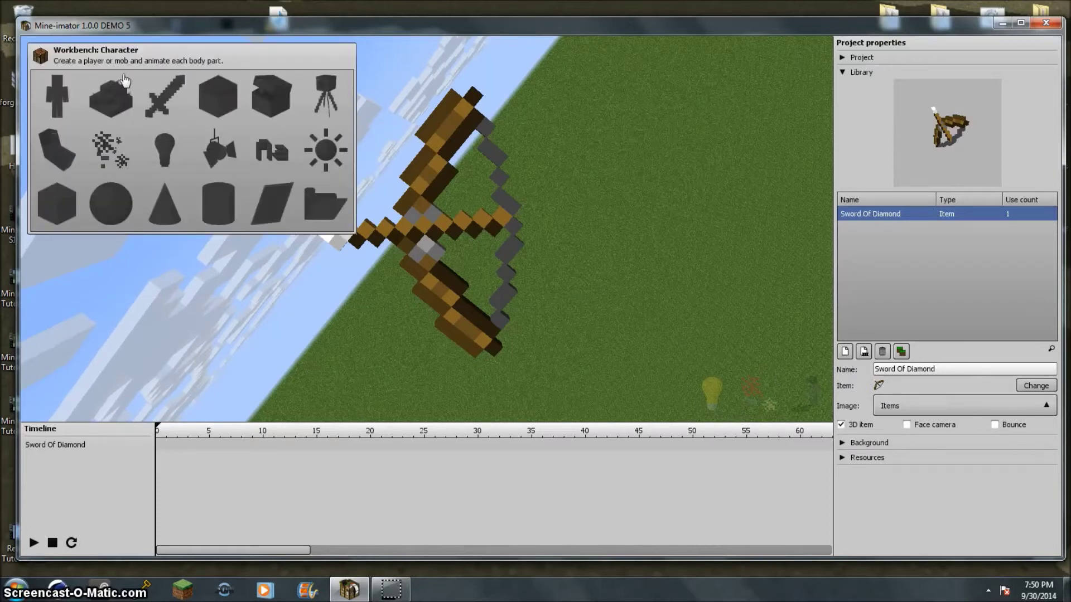
left_click(179, 106)
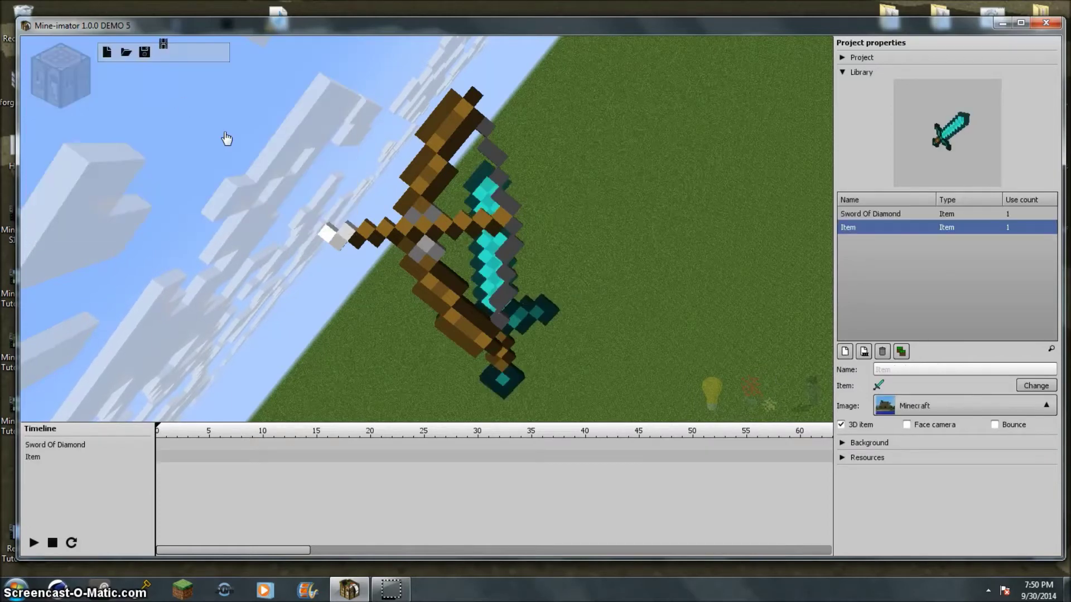
left_click(1036, 385)
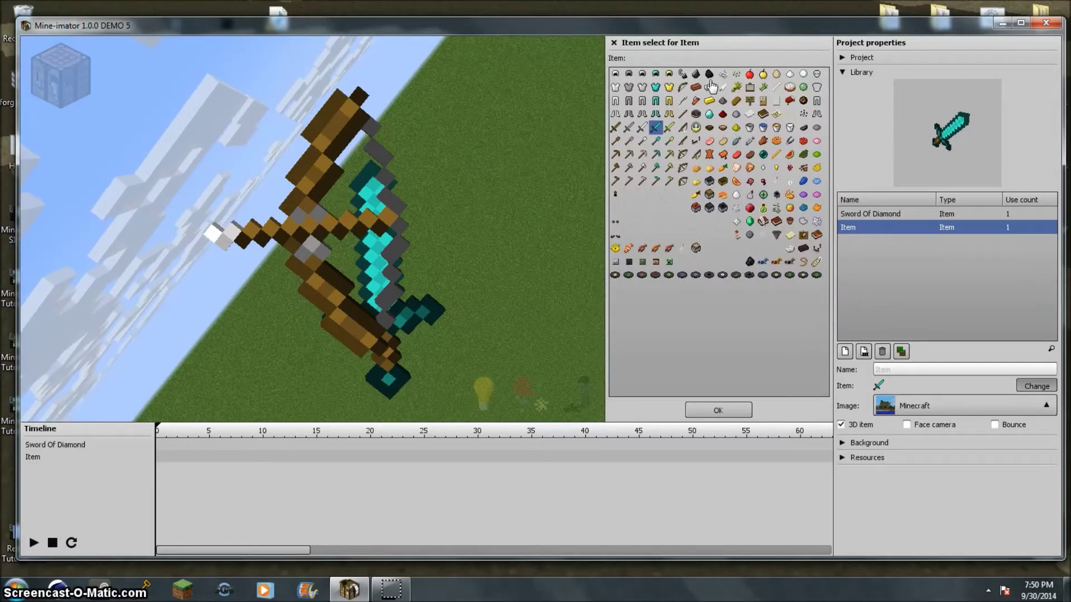
left_click(683, 101)
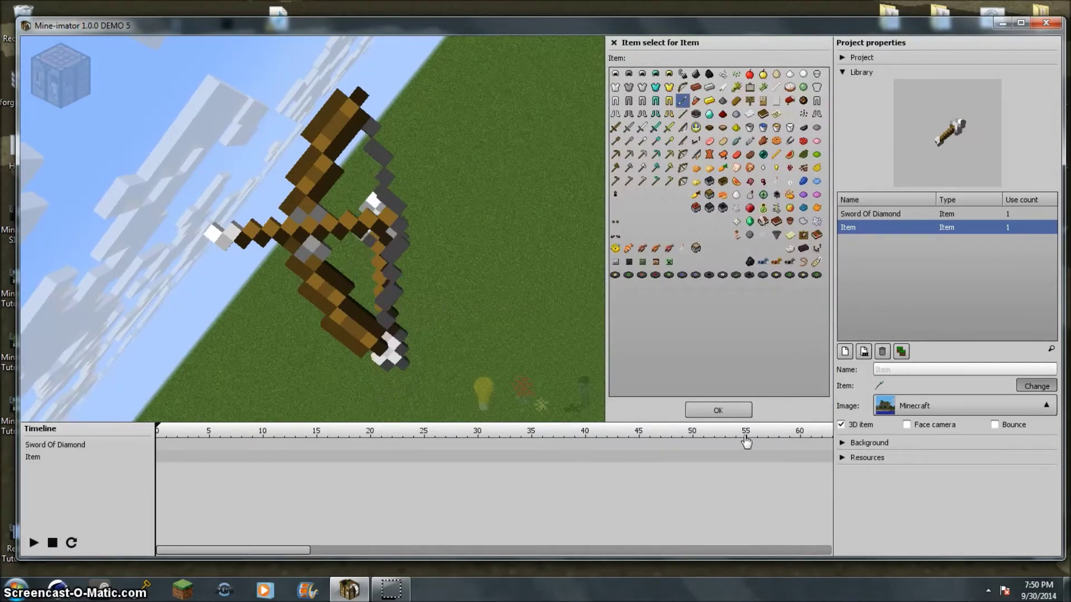
left_click(717, 410)
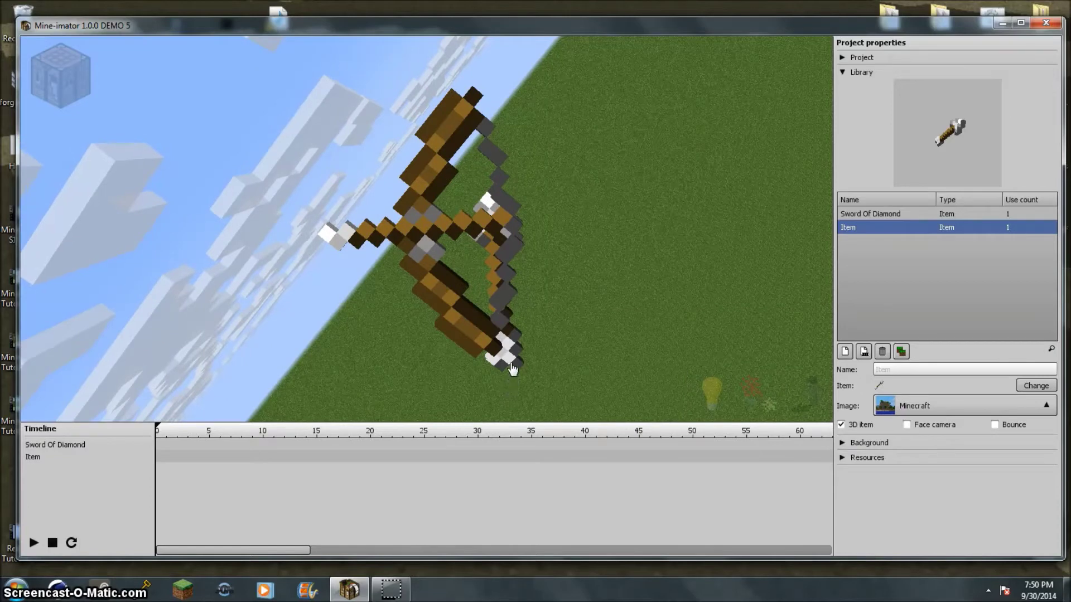
- Rotate the arrow item about its Y axis to about 105° at the bow's lower end
left_click(512, 369)
left_click_drag(549, 333, 581, 273)
left_click_drag(518, 313, 517, 316)
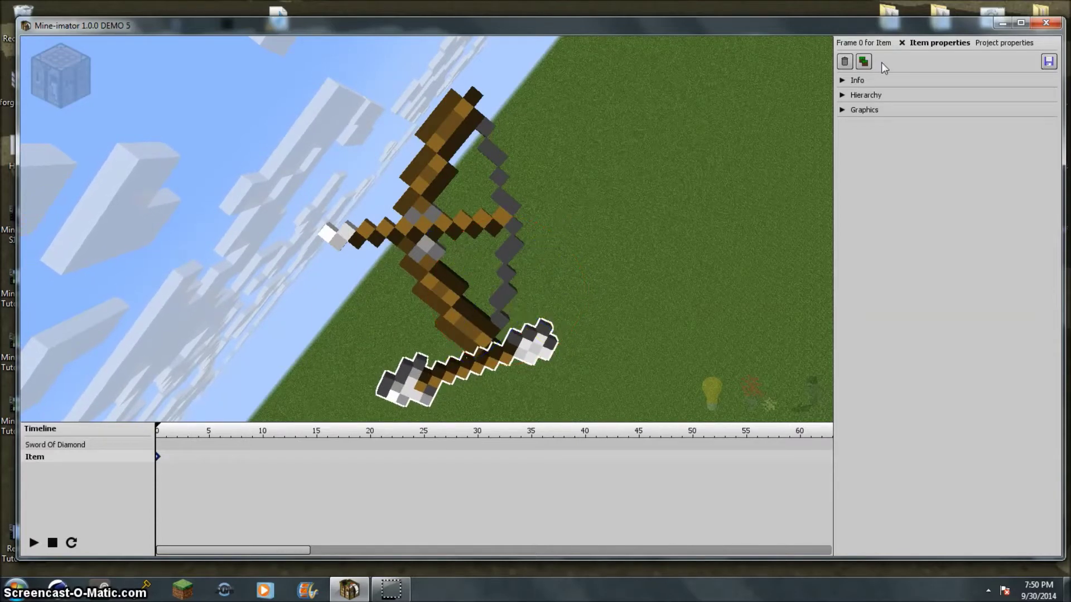
- Set the arrow item's position to X 120 and Y -135
left_click(863, 42)
left_click(874, 70)
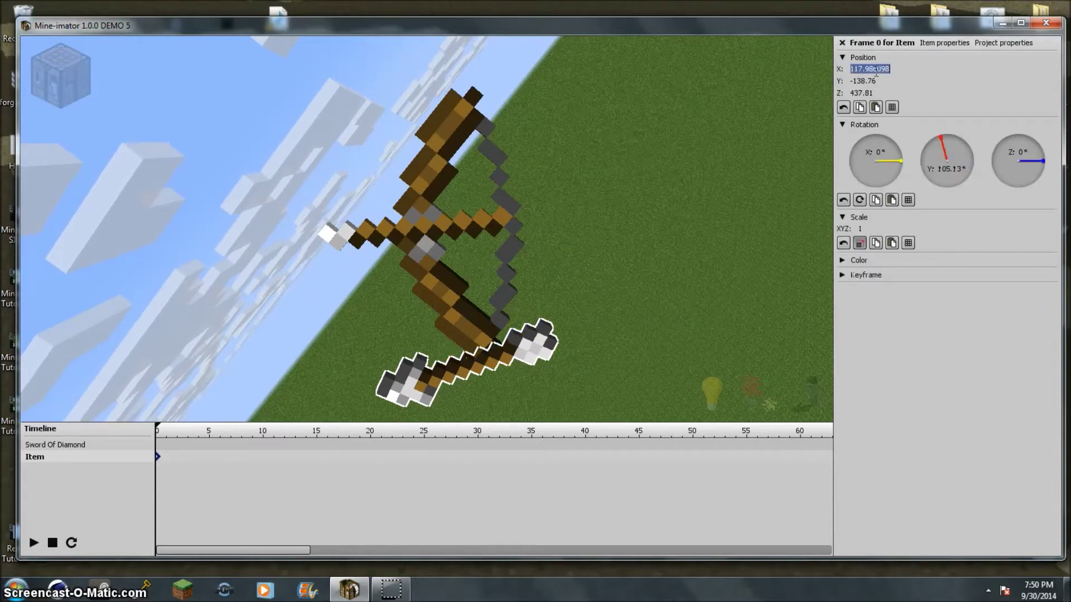
type("120")
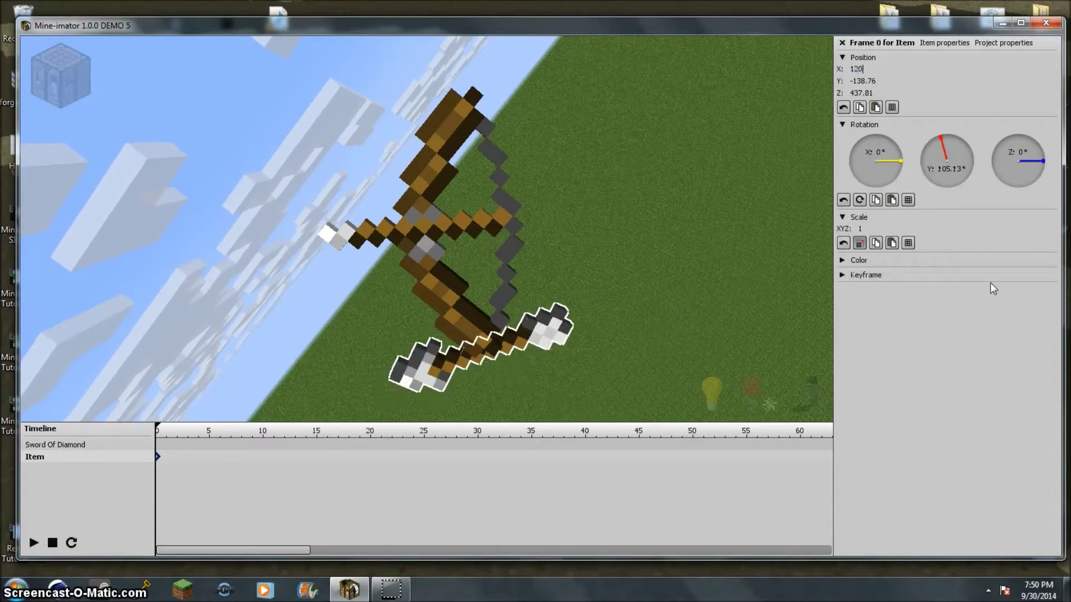
left_click(859, 81)
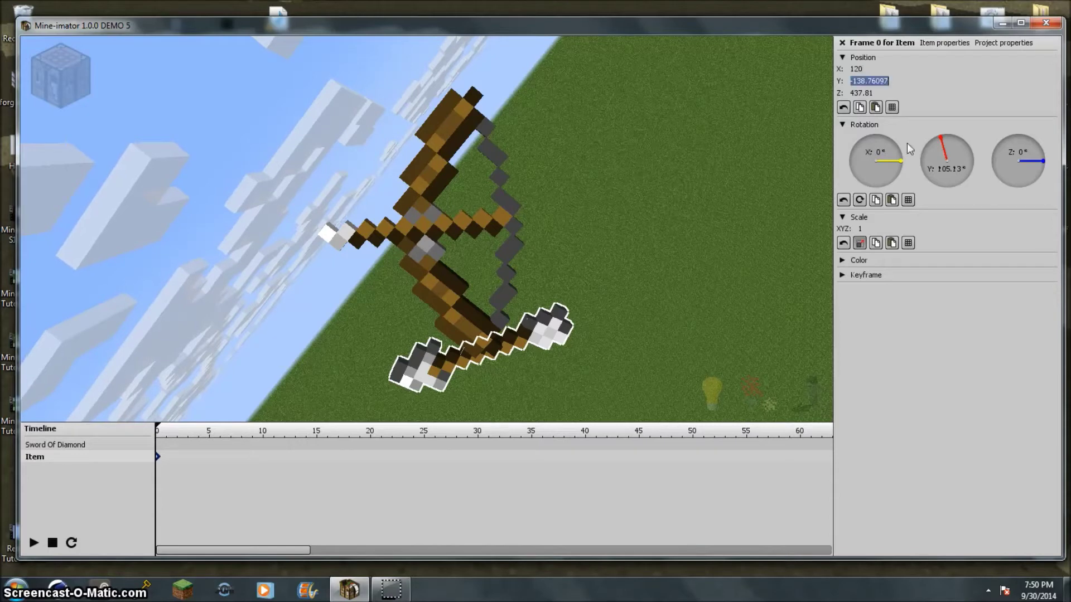
type("-1")
type("35")
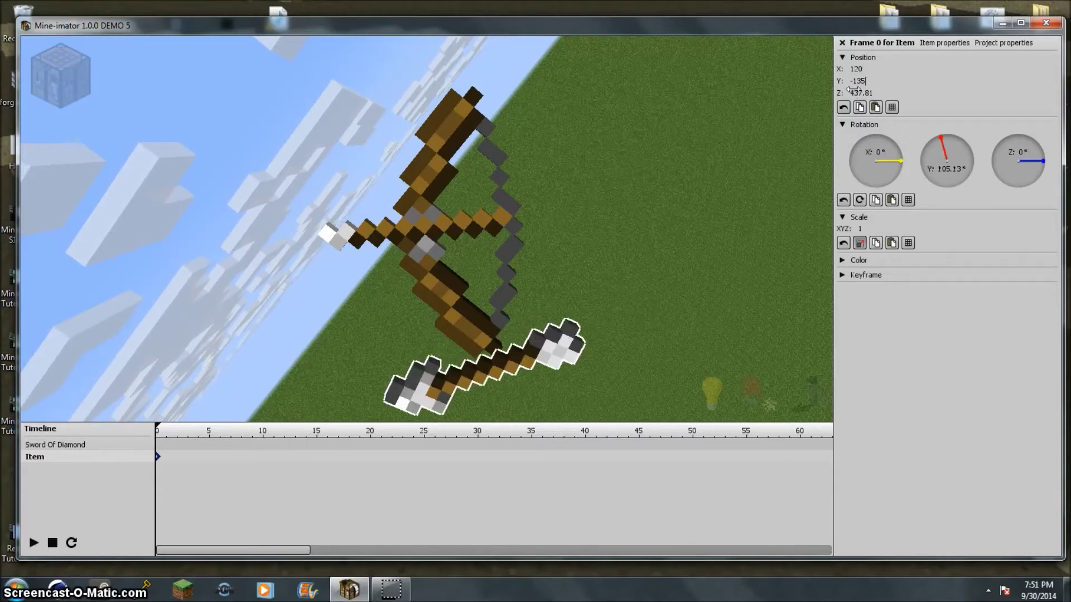
left_click(868, 90)
- Set the bow's position to X 120 and Y -135
left_click(414, 259)
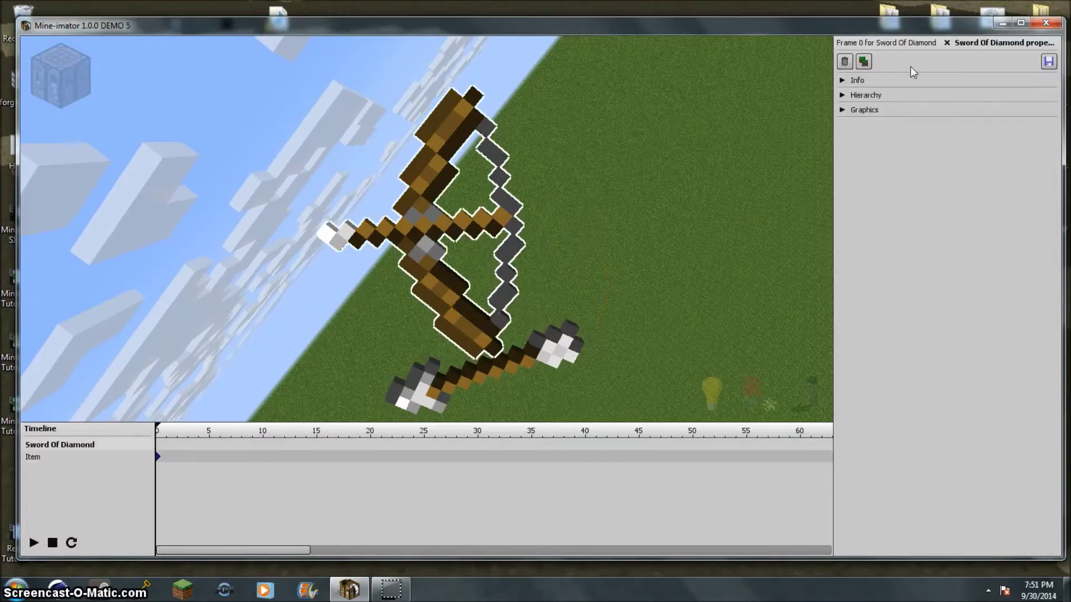
left_click(852, 44)
left_click(858, 58)
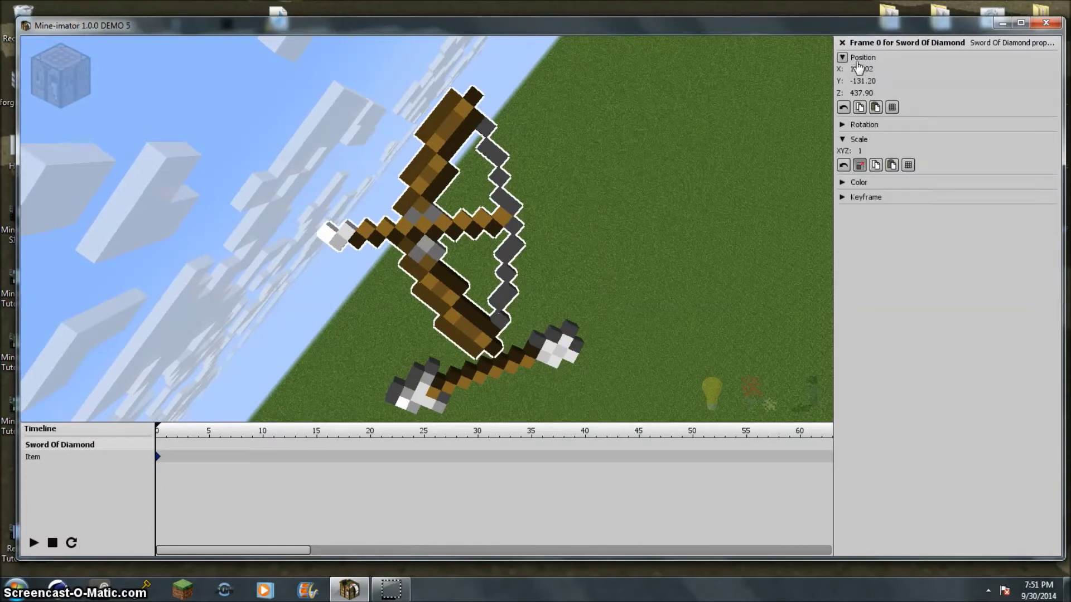
left_click(864, 68)
type("120")
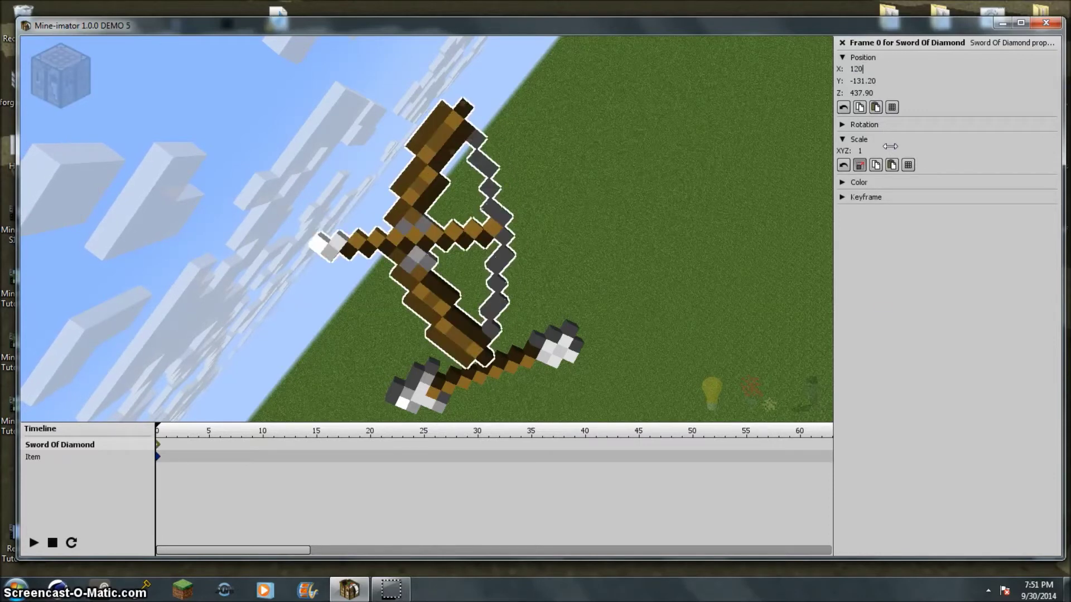
left_click(868, 81)
type("-1")
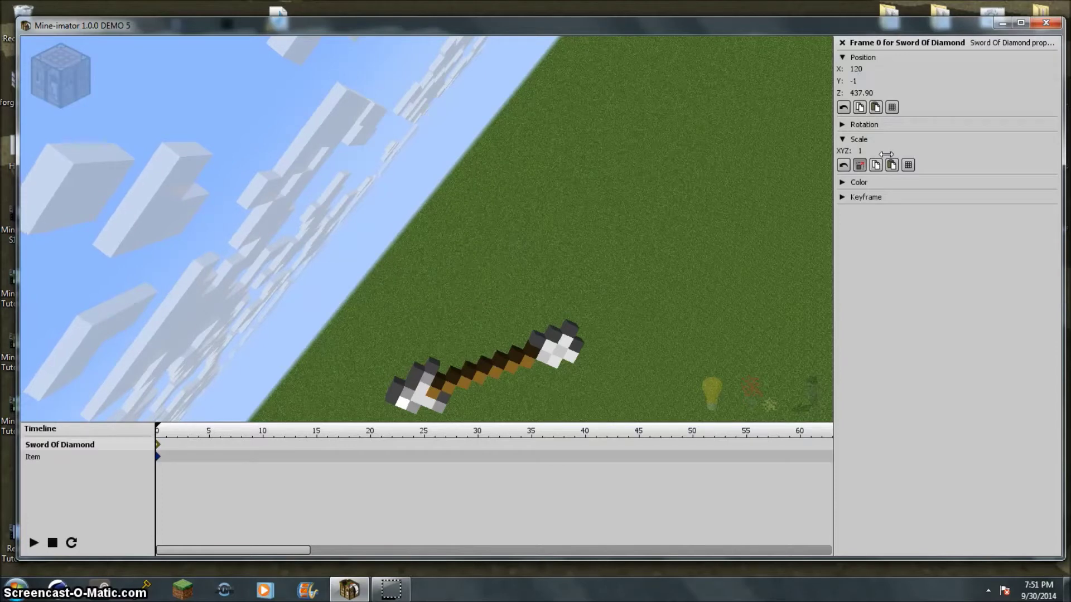
type("35")
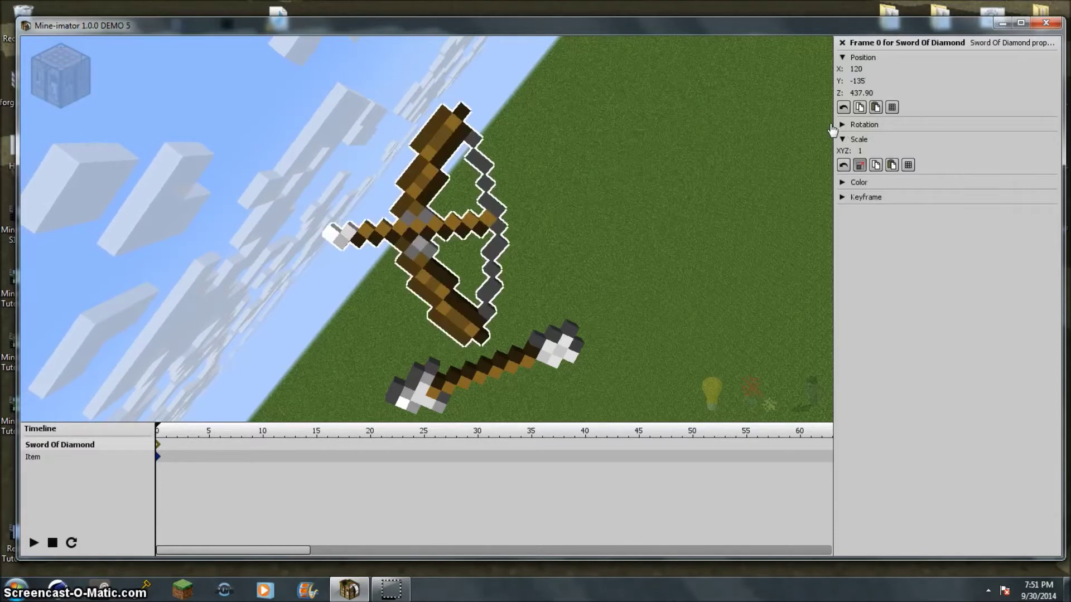
- Try a Z position of 435 for the arrow item and set it to 440
left_click(537, 363)
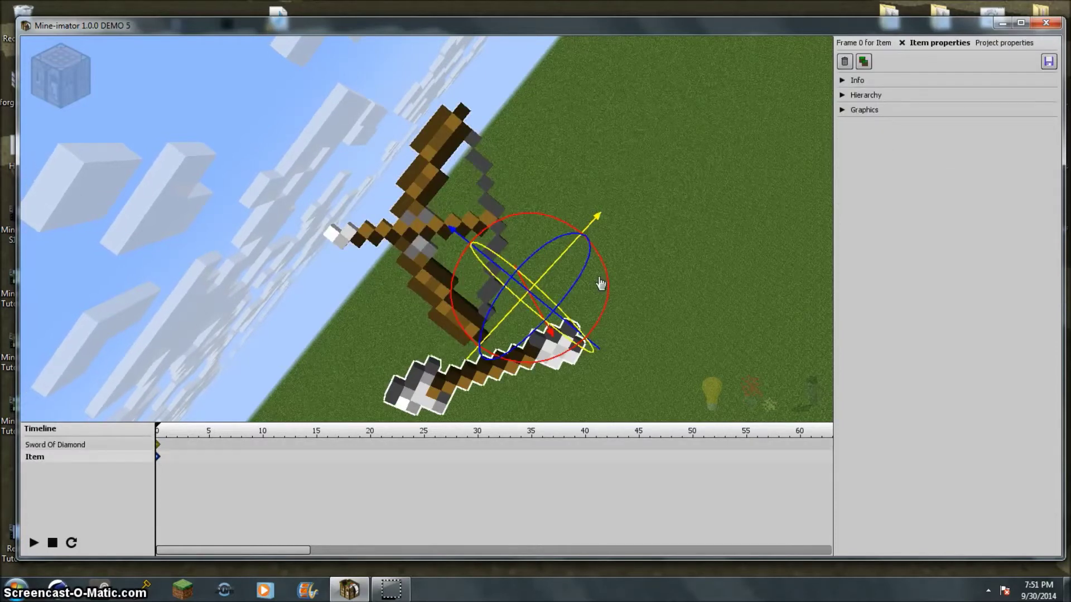
left_click(859, 43)
left_click(862, 93)
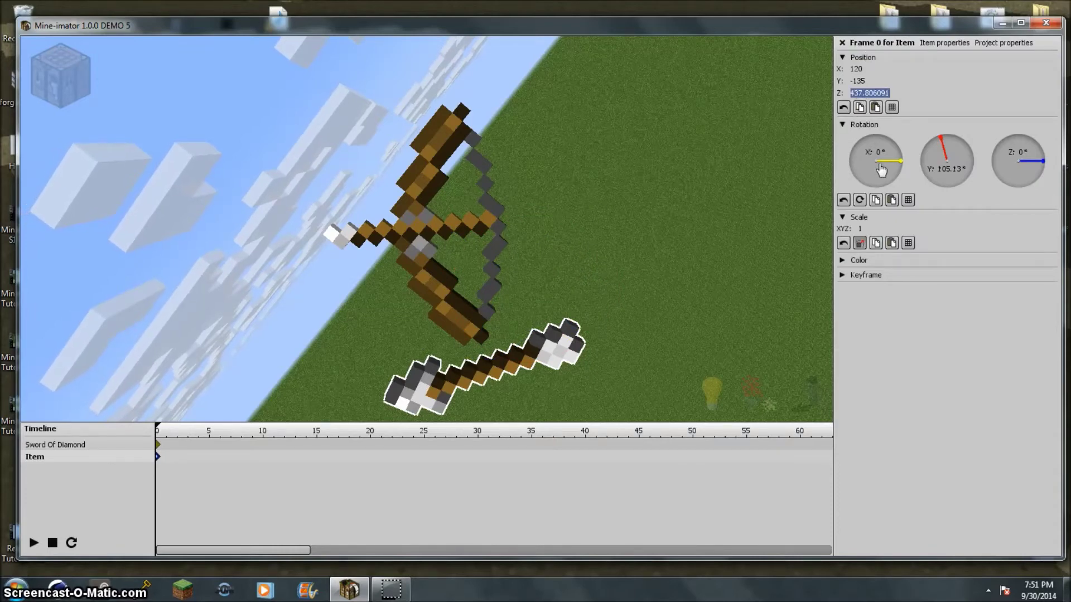
type("435")
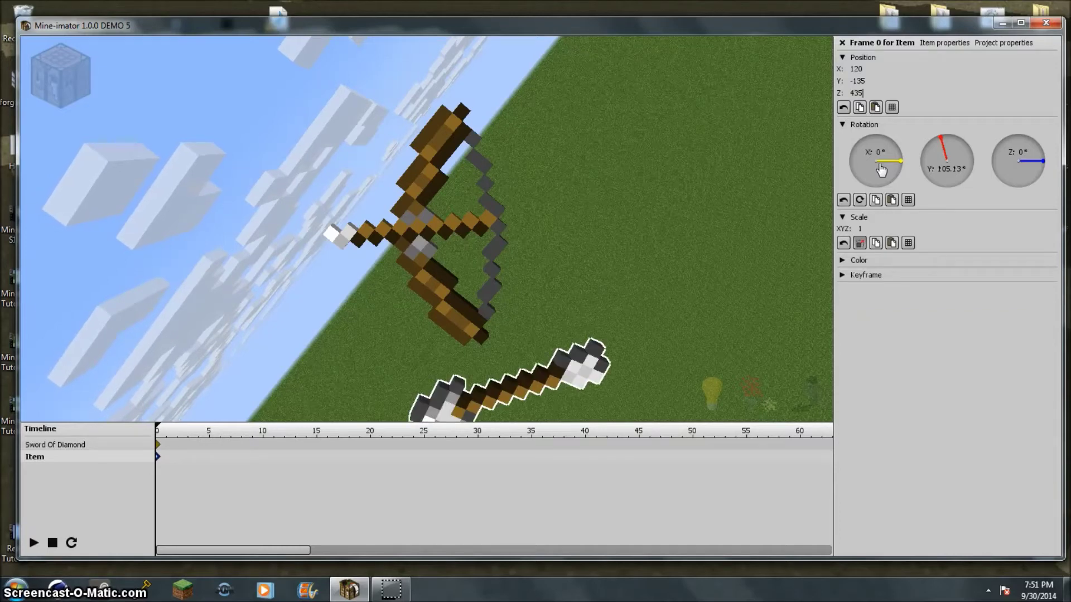
key("BackSpace")
key("BackSpace")
type("40")
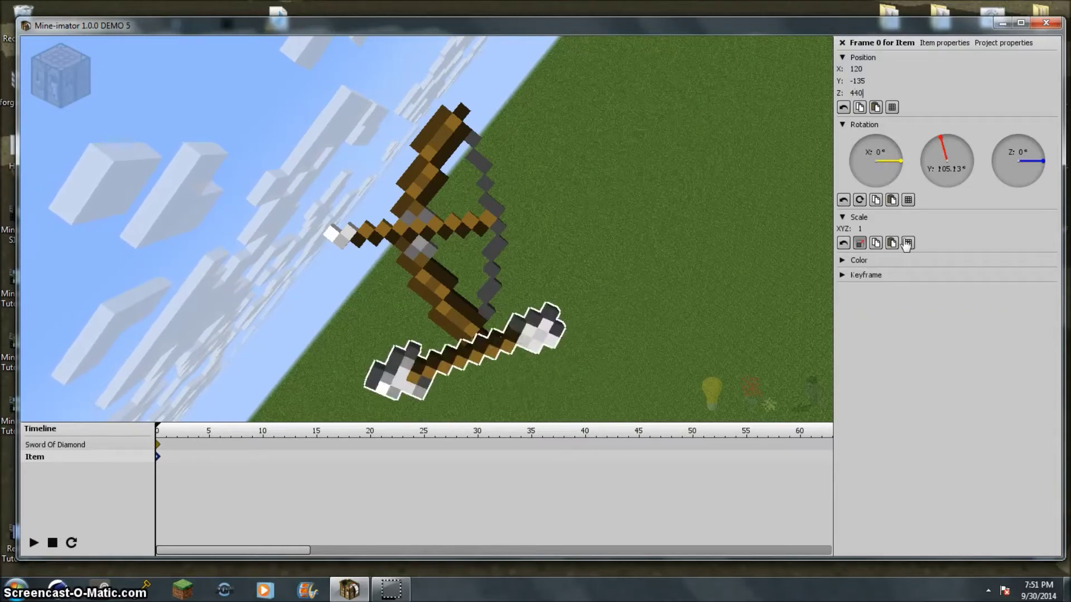
- Set the bow's Z position to 440
left_click(390, 270)
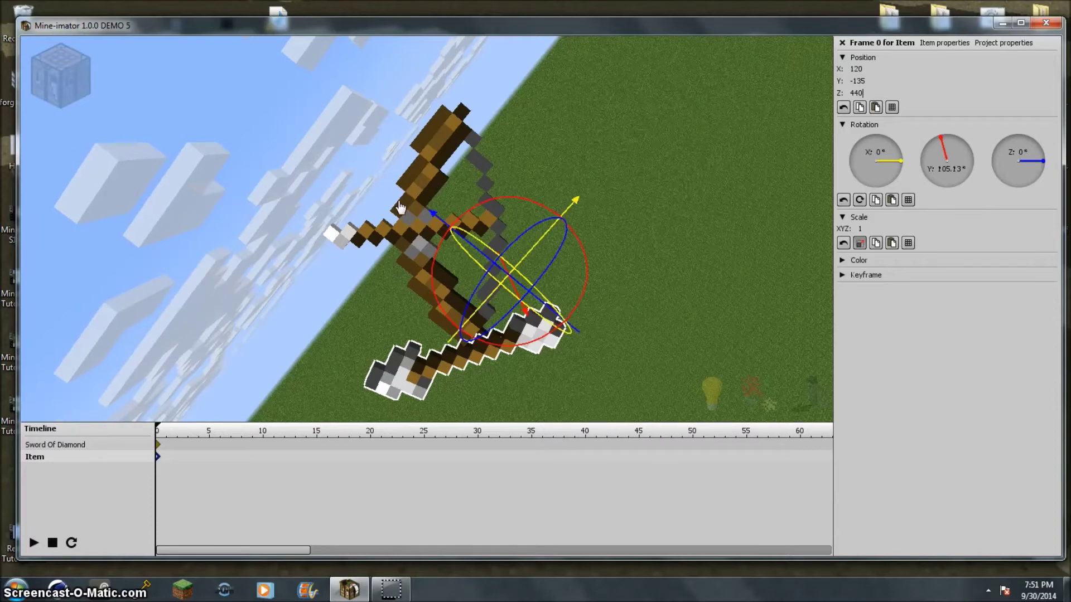
left_click(866, 44)
left_click(863, 92)
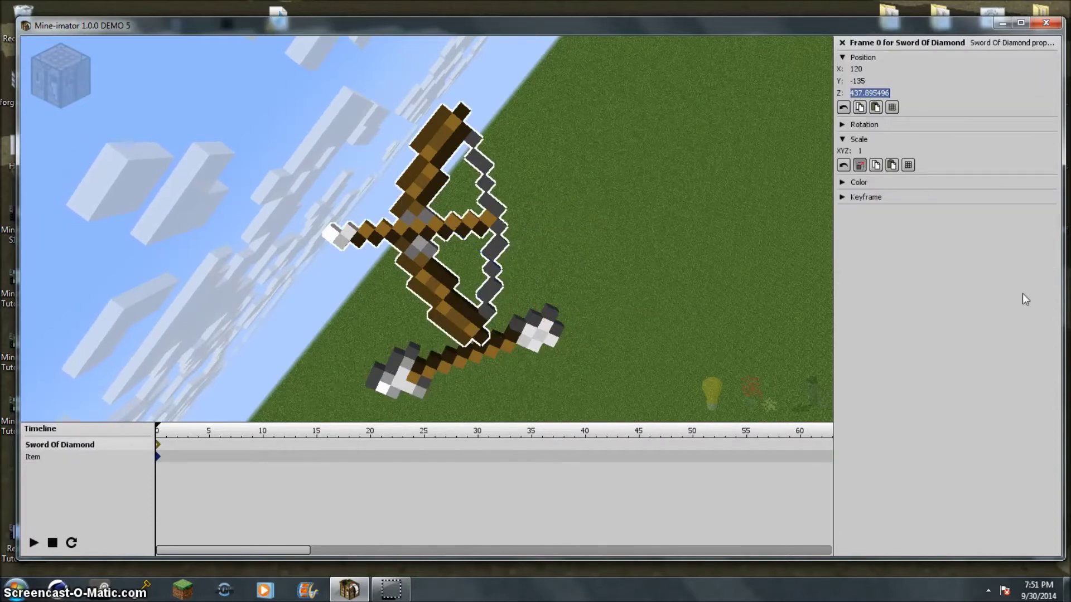
type("440")
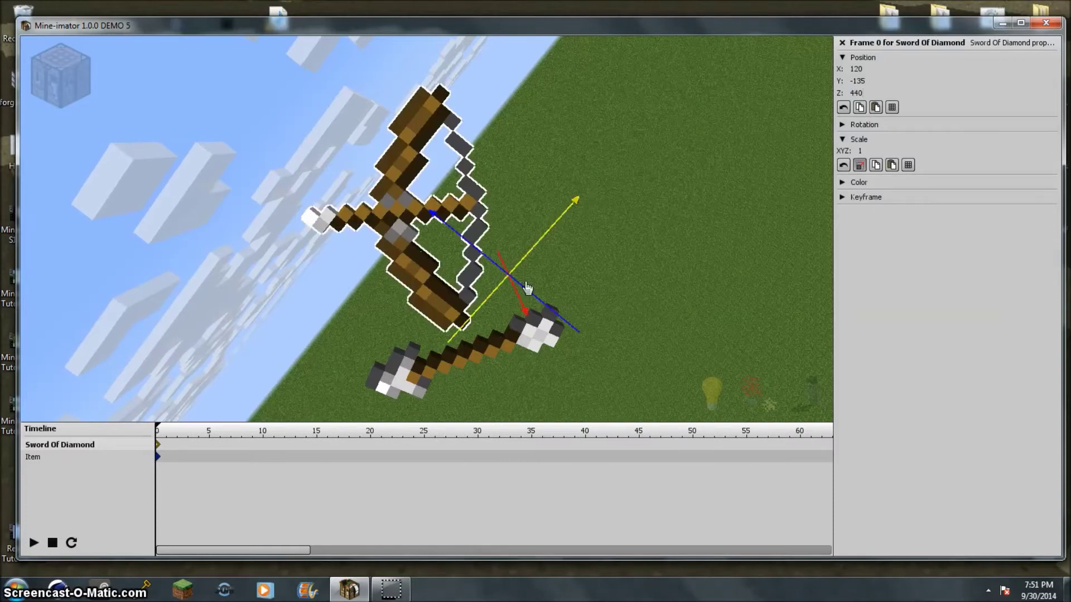
- Shift the arrow item along Z and X and rotate it about Y to cover the arrow drawn in the bow
left_click(496, 350)
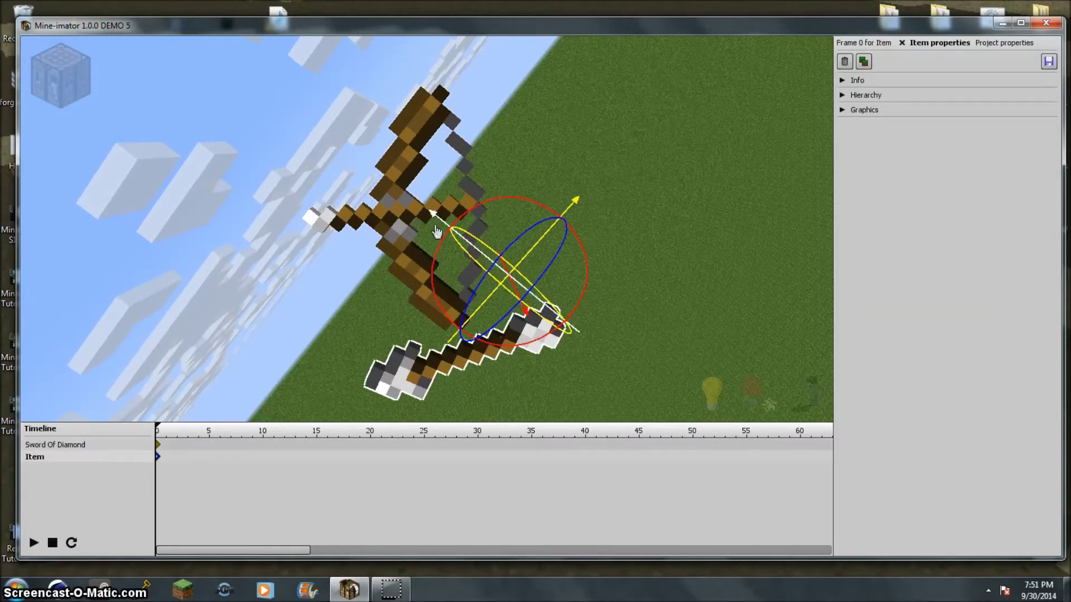
left_click_drag(433, 215, 256, 102)
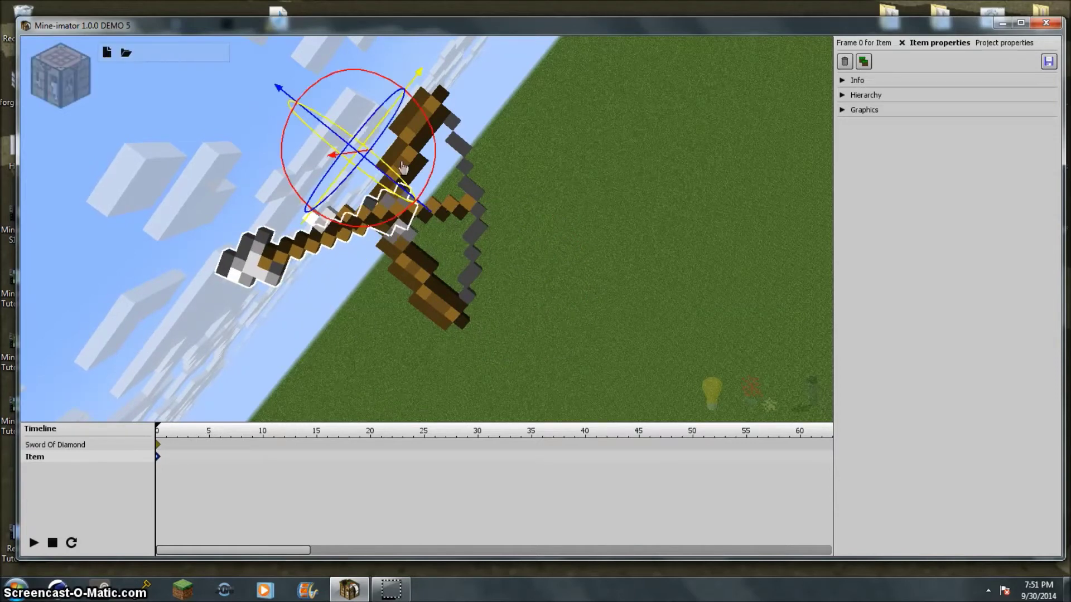
left_click_drag(436, 155, 477, 241)
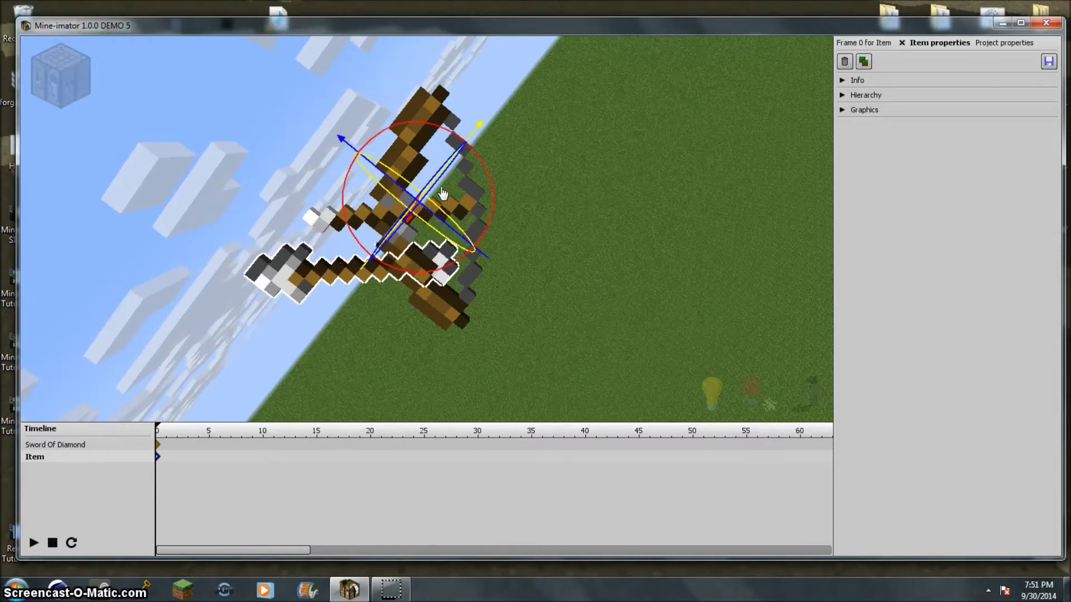
left_click_drag(475, 132, 544, 86)
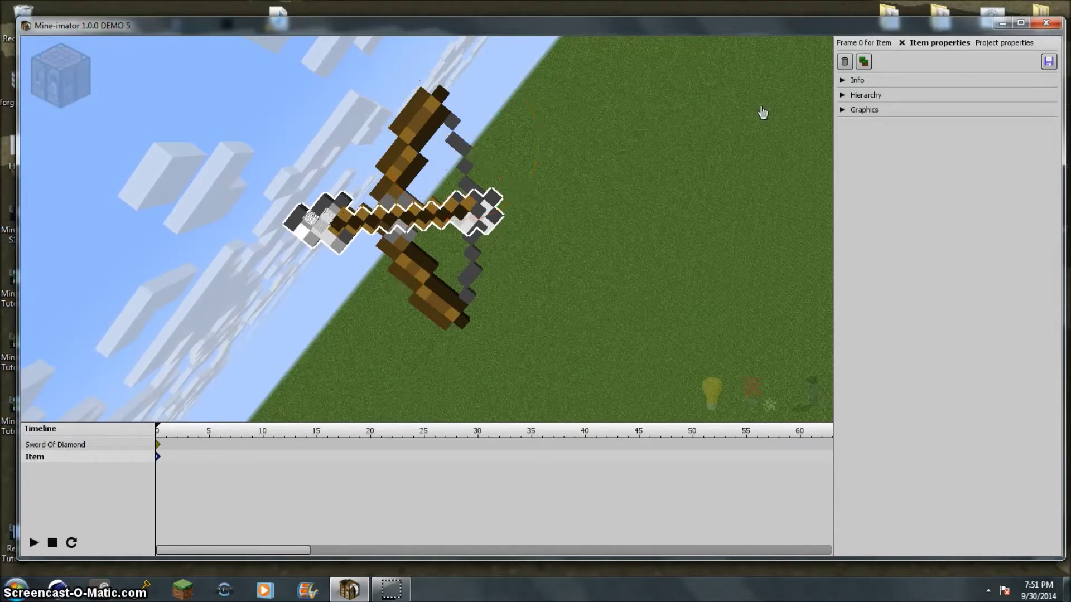
- Fine-tune the arrow item's placement against the bow's own arrow with slight adjustments from several viewing angles
right_click_drag(636, 246, 636, 246)
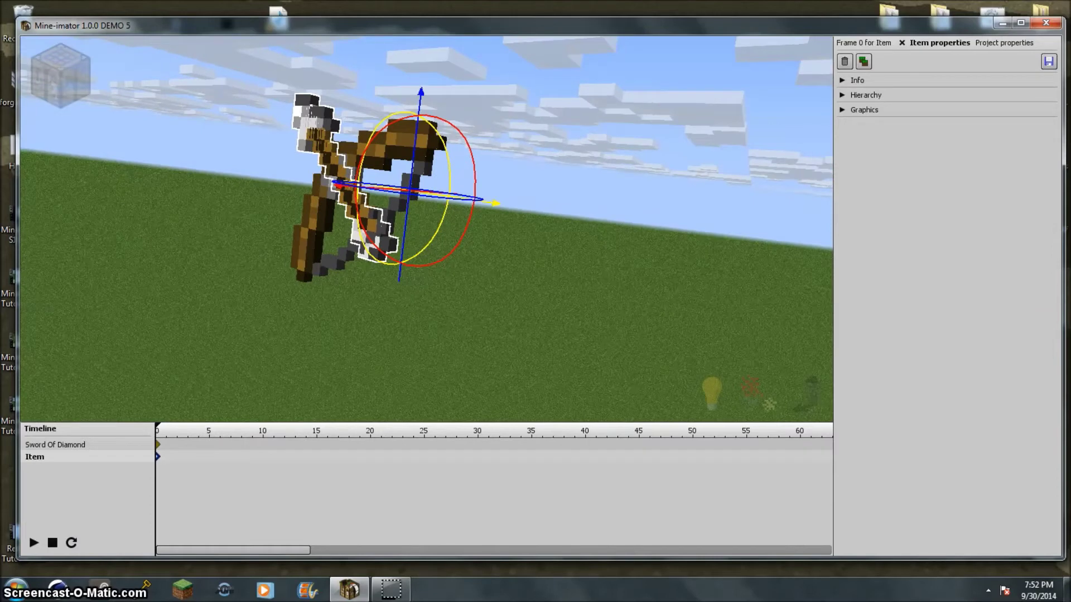
right_click_drag(407, 238, 407, 239)
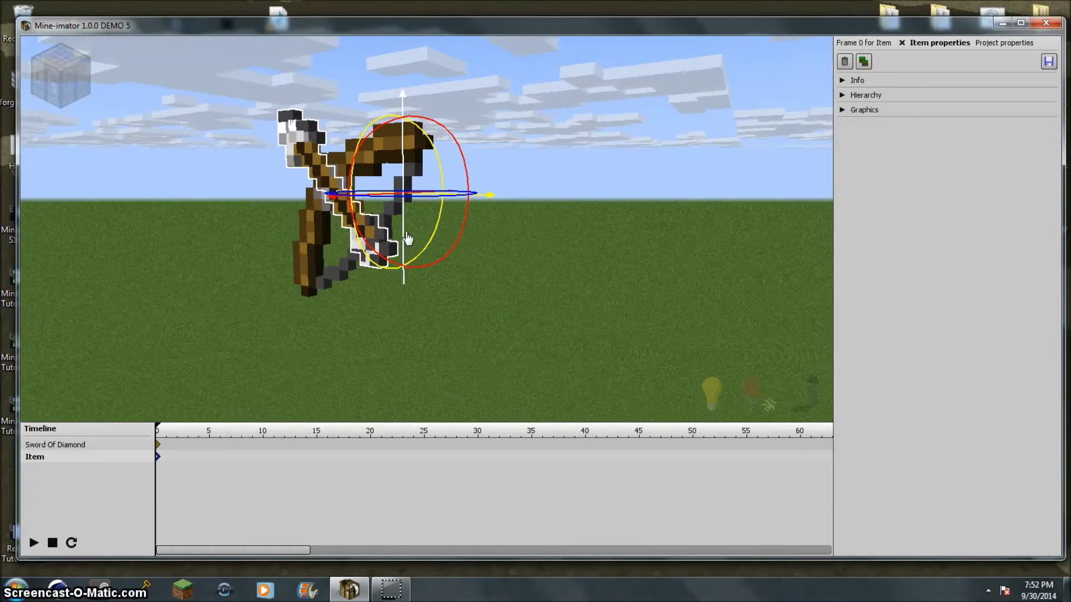
right_click_drag(501, 226, 501, 225)
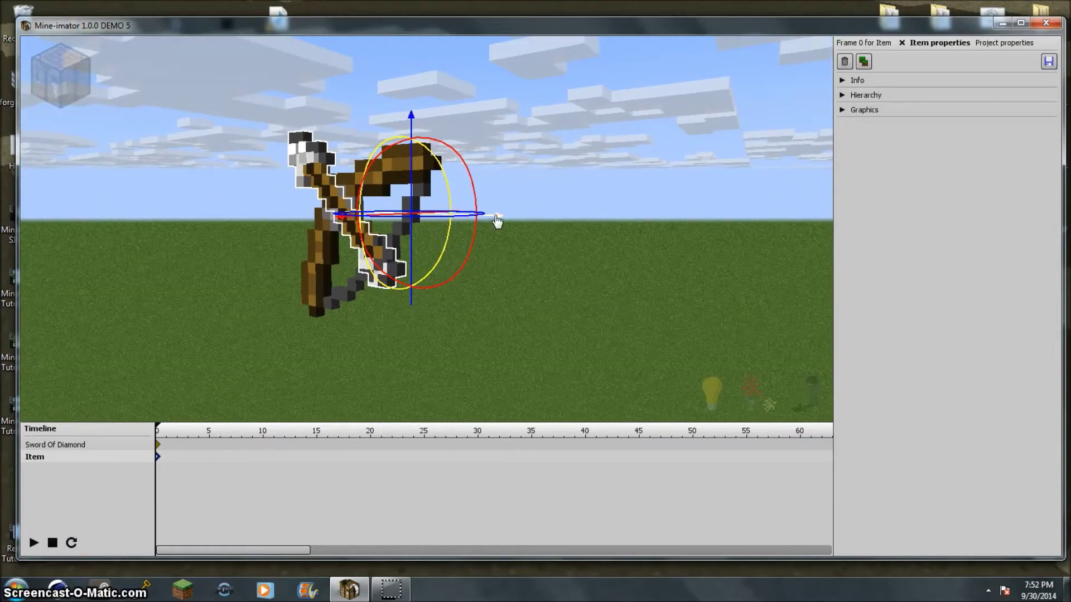
left_click_drag(495, 221, 494, 220)
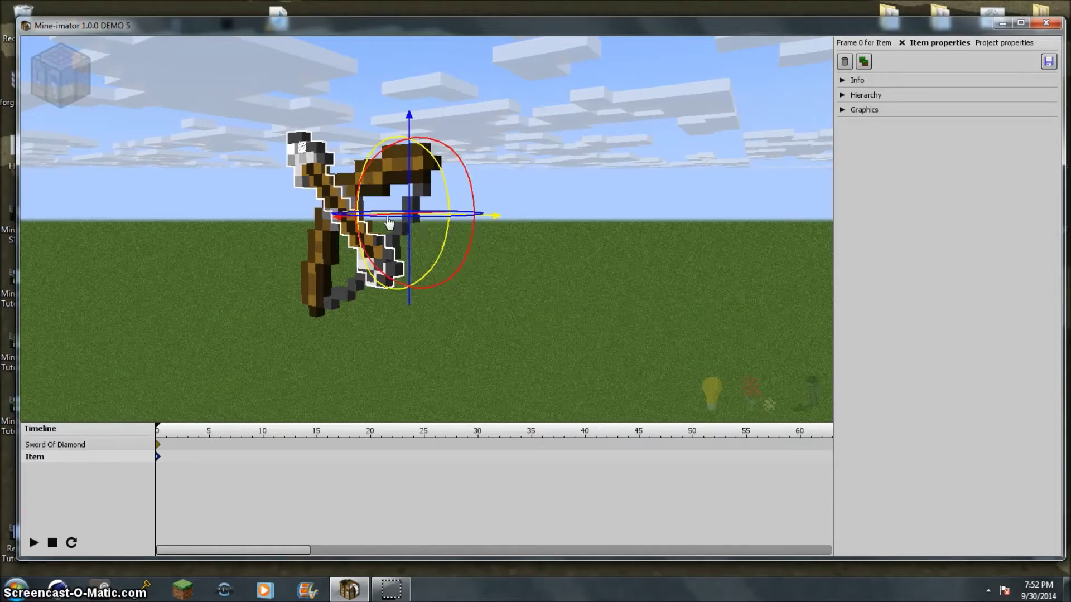
right_click_drag(495, 220, 494, 220)
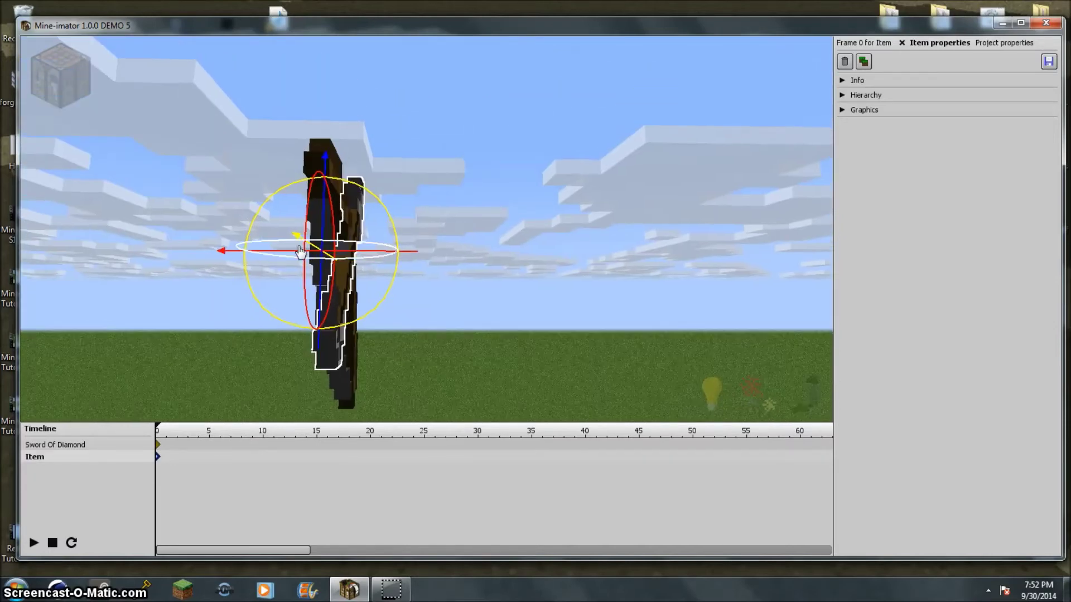
left_click_drag(296, 257, 296, 257)
right_click_drag(263, 337, 263, 336)
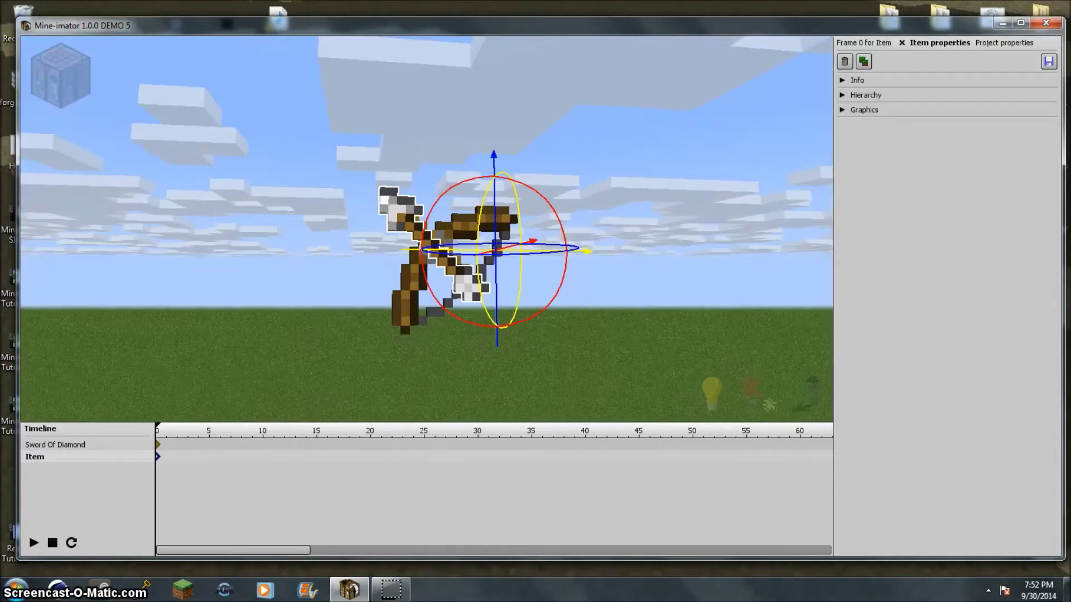
right_click_drag(411, 304, 411, 304)
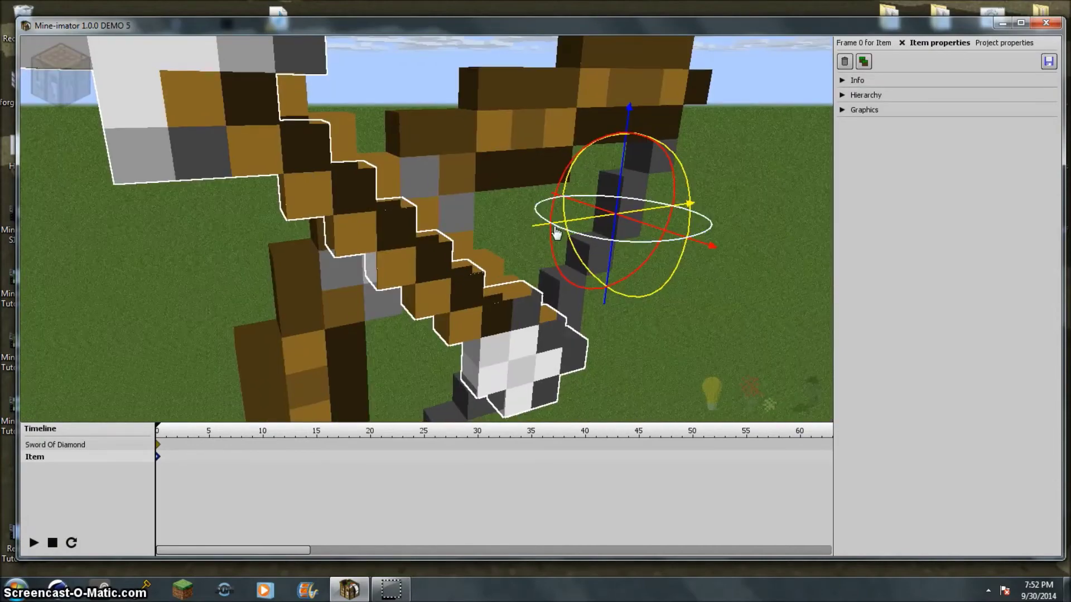
mouse_move(542, 234)
left_mouse_down()
mouse_move(566, 239)
mouse_move(543, 235)
left_mouse_up()
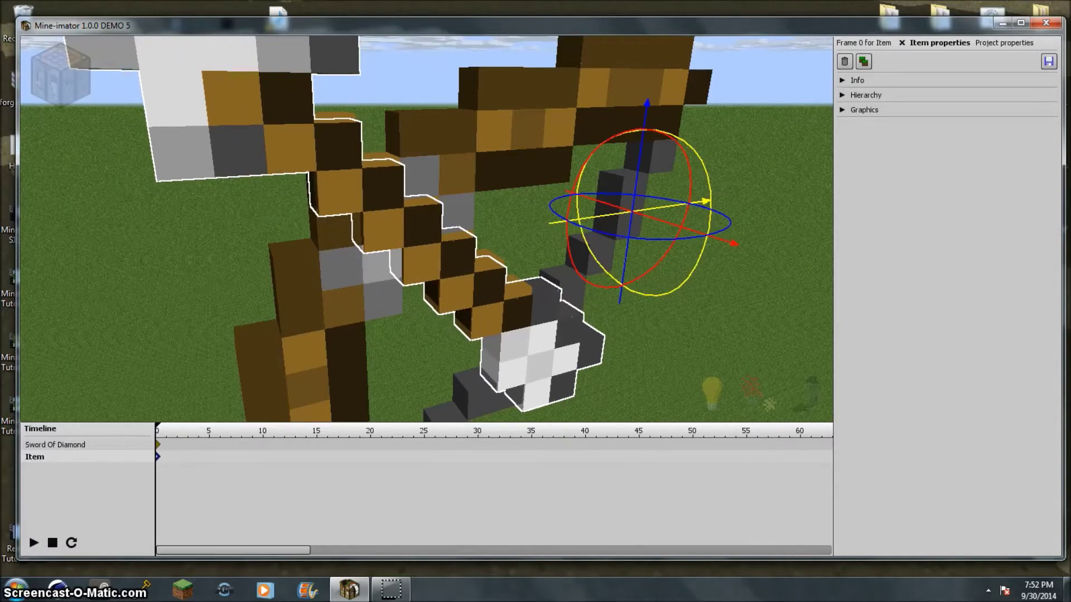
- Delete the arrow item and the bow item from the library
left_click(175, 491)
left_click(127, 378)
right_click_drag(126, 377, 345, 339)
left_click_drag(232, 491, 95, 364)
left_click(881, 352)
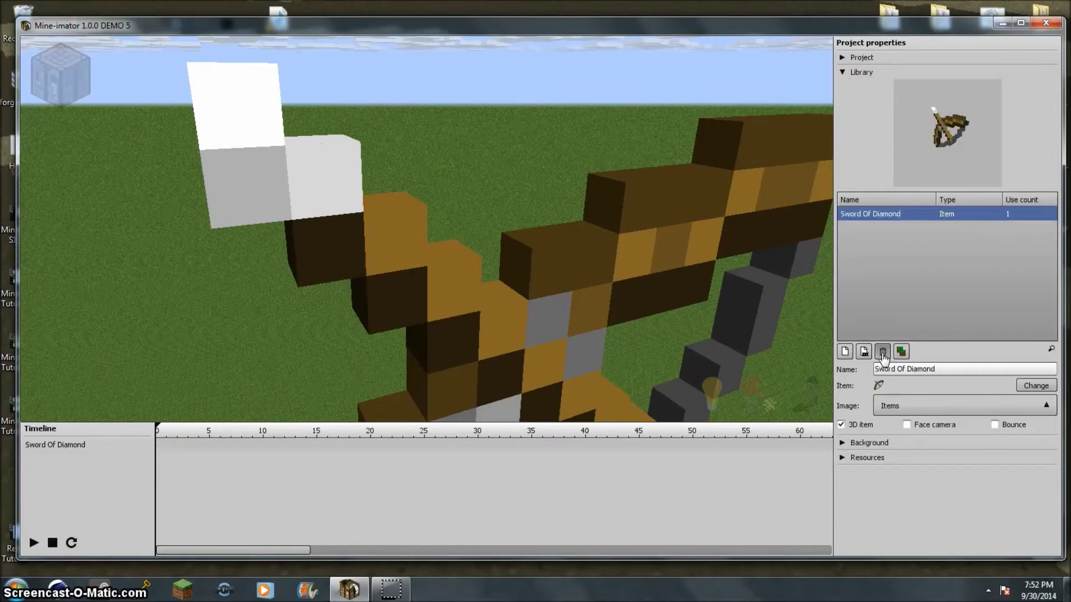
left_click(882, 351)
- Create a grass block with the Minecraft texture and set its X position to 125
left_click(59, 77)
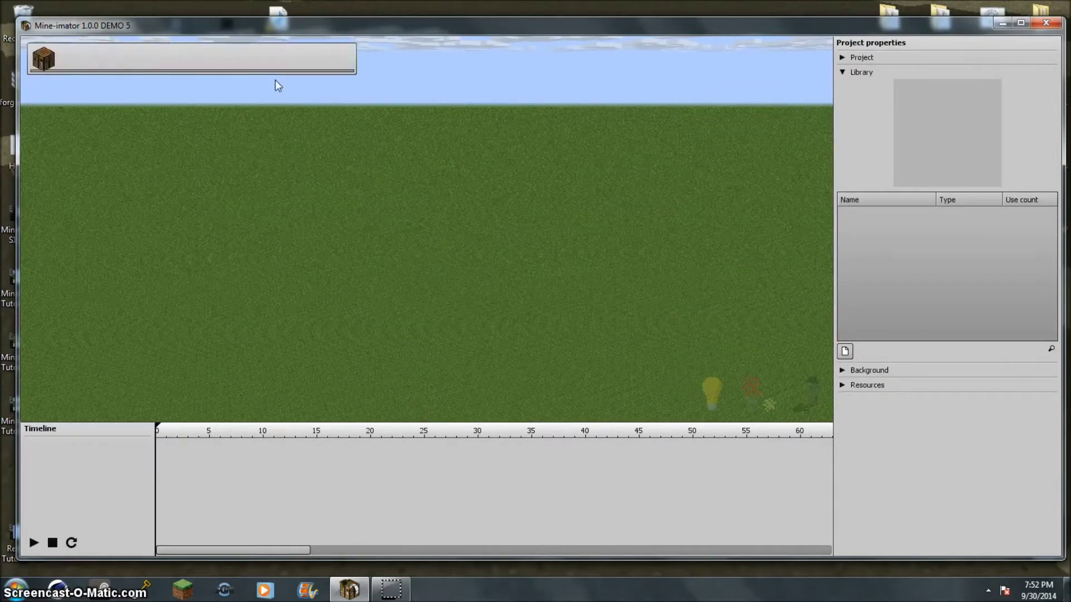
left_click(218, 101)
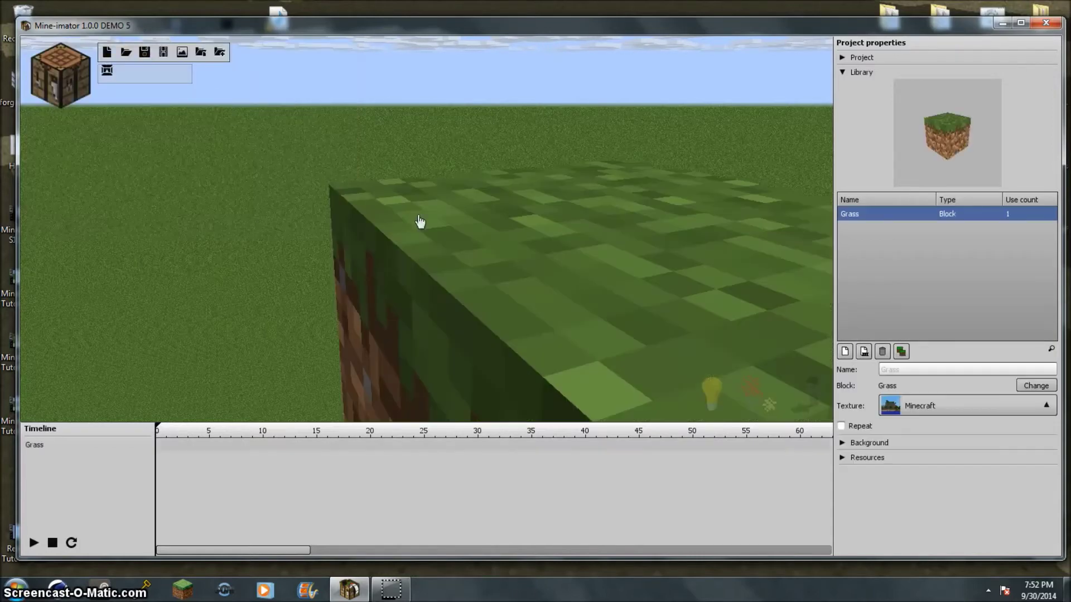
left_click(533, 286)
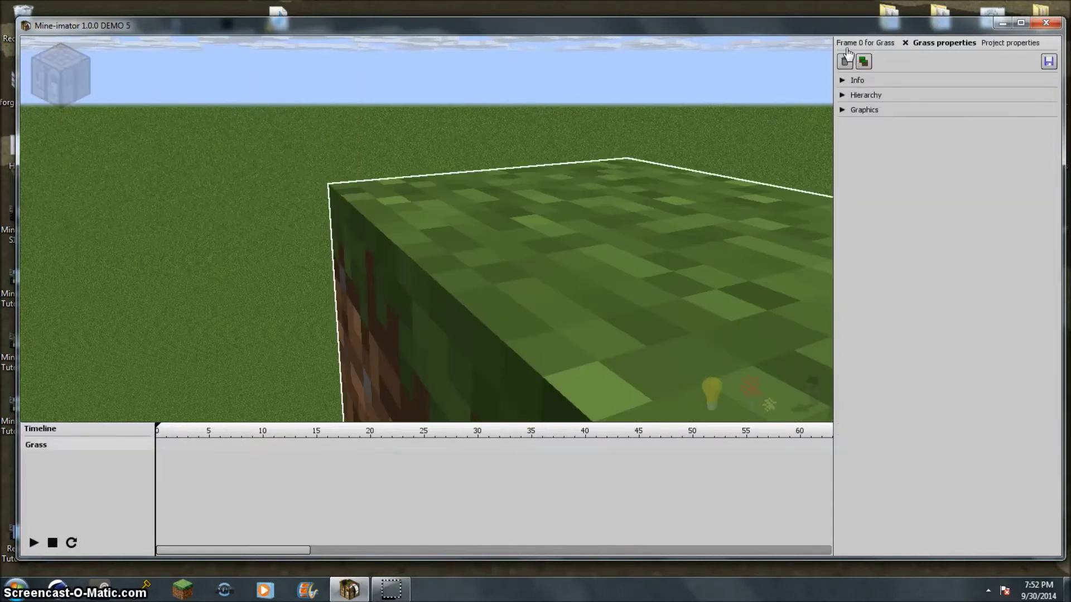
left_click(853, 46)
left_click(855, 68)
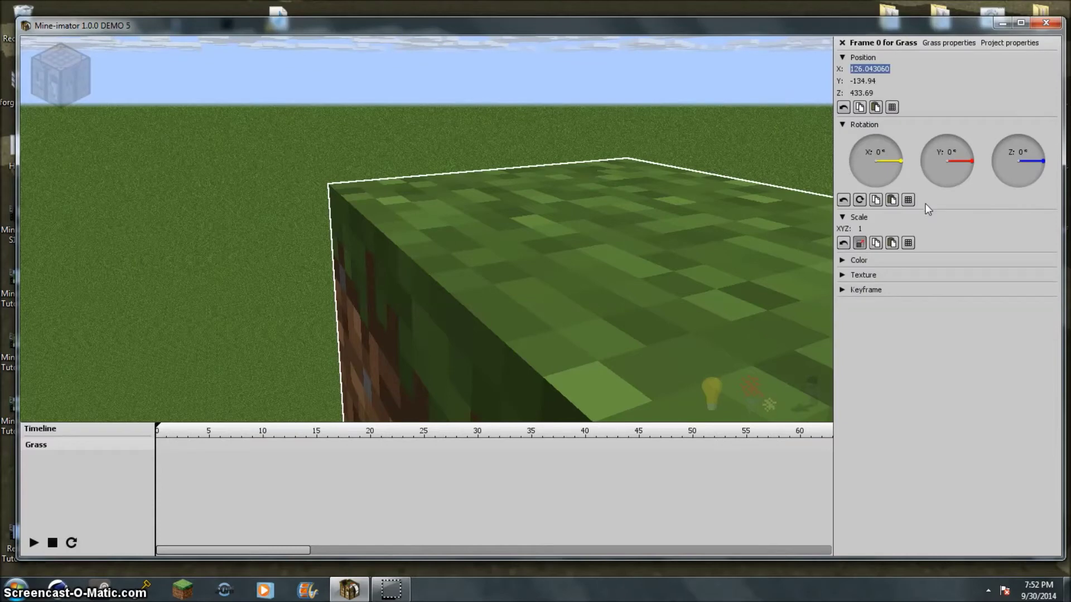
type("125")
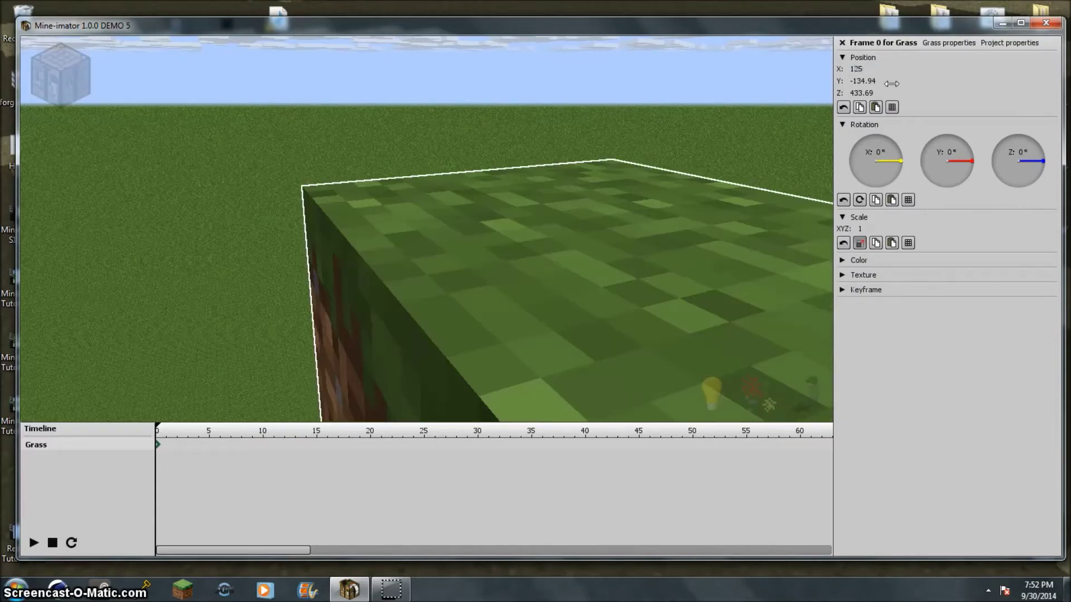
- Set the grass block's Y position to -135 and its Z position to 435
left_click(857, 82)
type("-135")
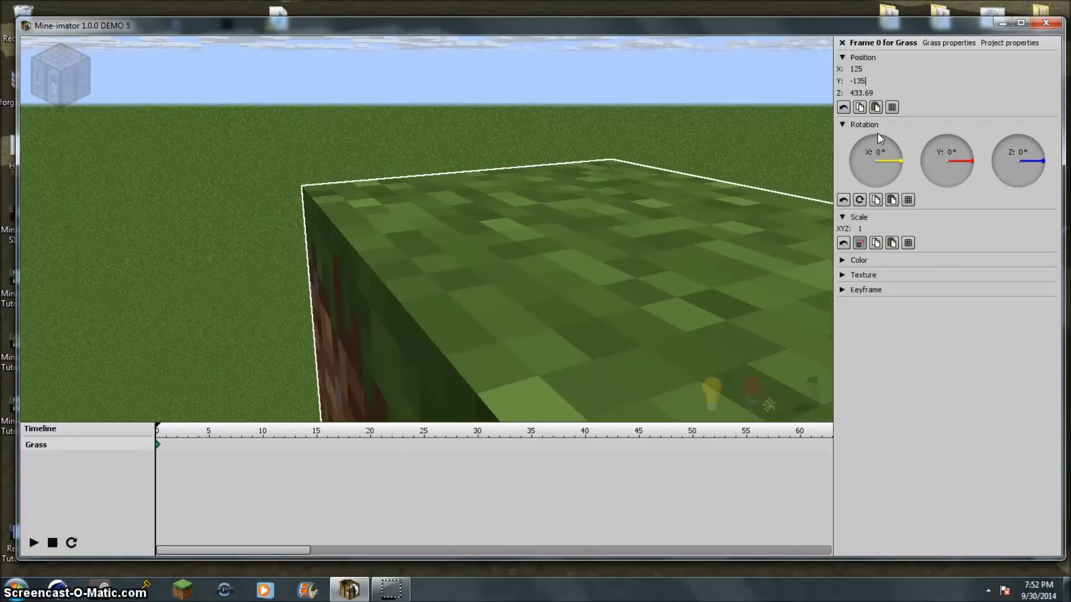
left_click(878, 93)
type("4")
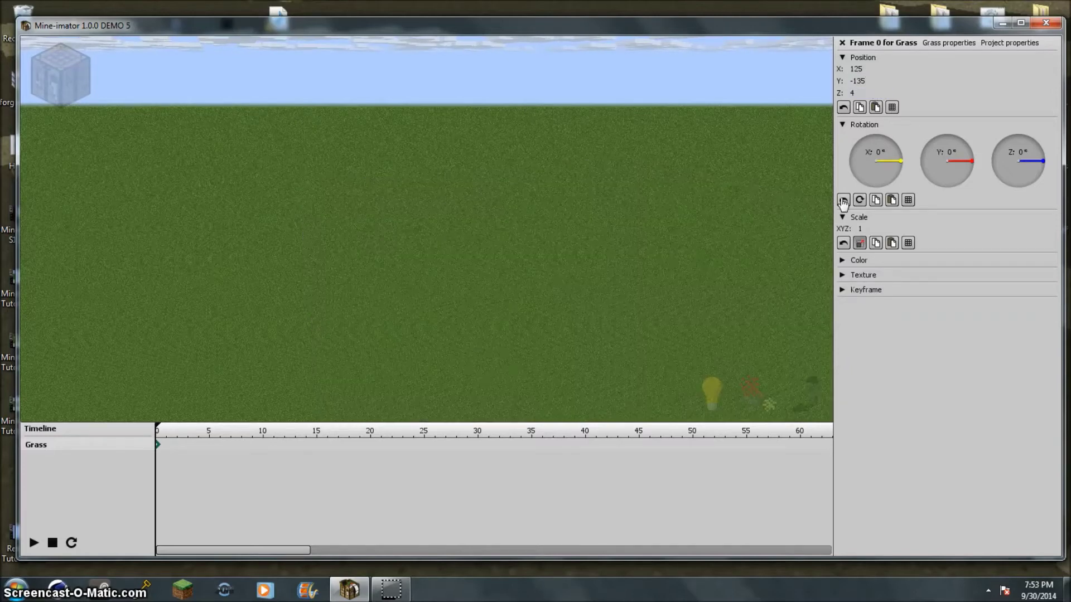
type("35")
right_click_drag(400, 250, 400, 251)
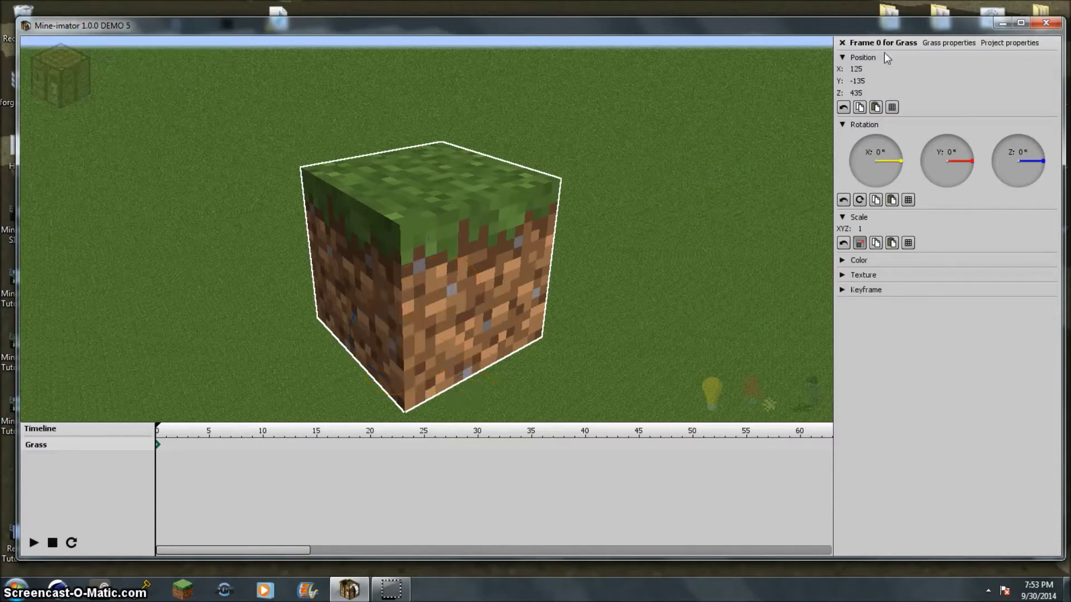
- Open the block selection for the grass block in the library and change its type to Stationary water
left_click(996, 44)
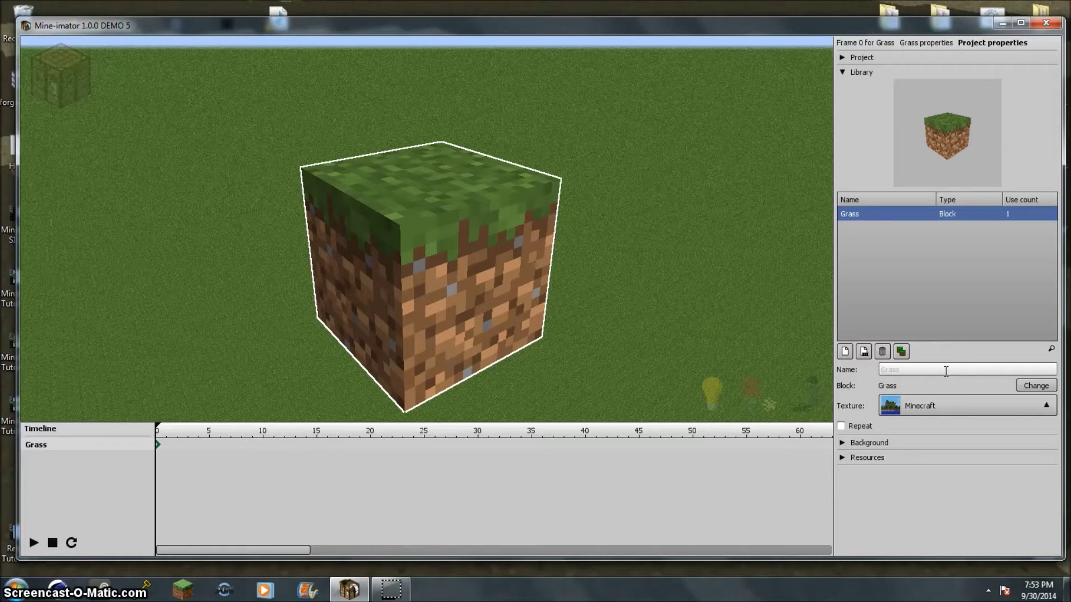
left_click(1036, 385)
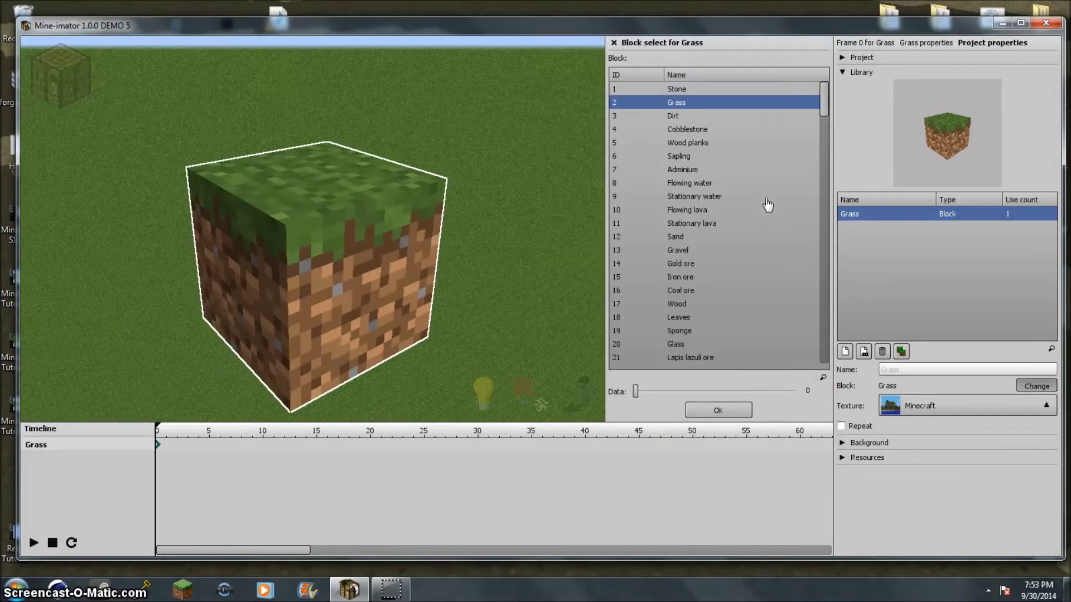
left_click(717, 183)
left_click(704, 196)
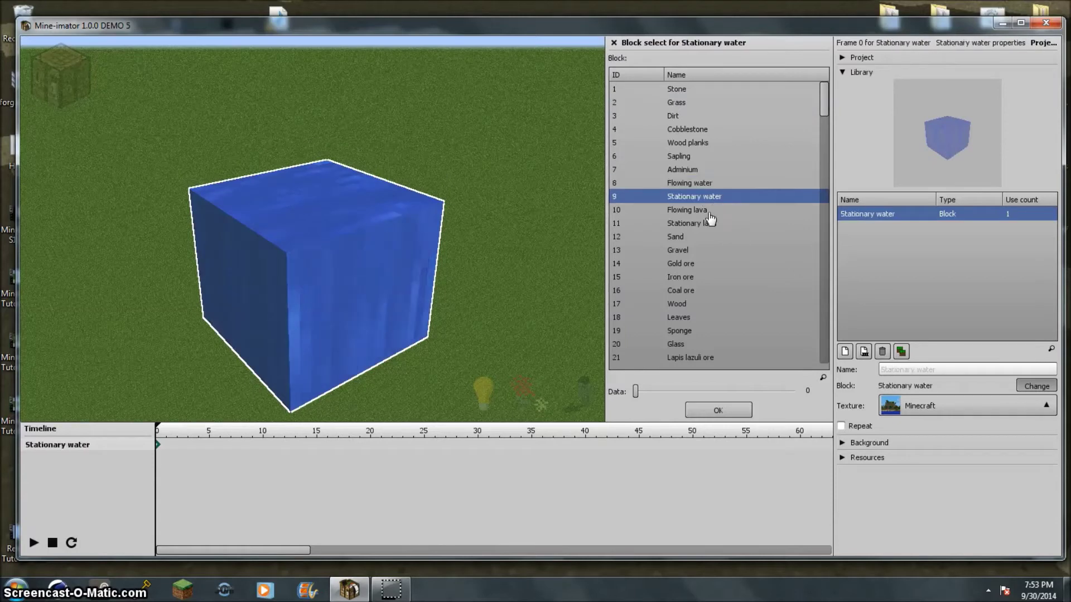
- Try Huge brown mushroom as the block type and settle on Huge red mushroom, block ID 100
left_click_drag(821, 100, 823, 245)
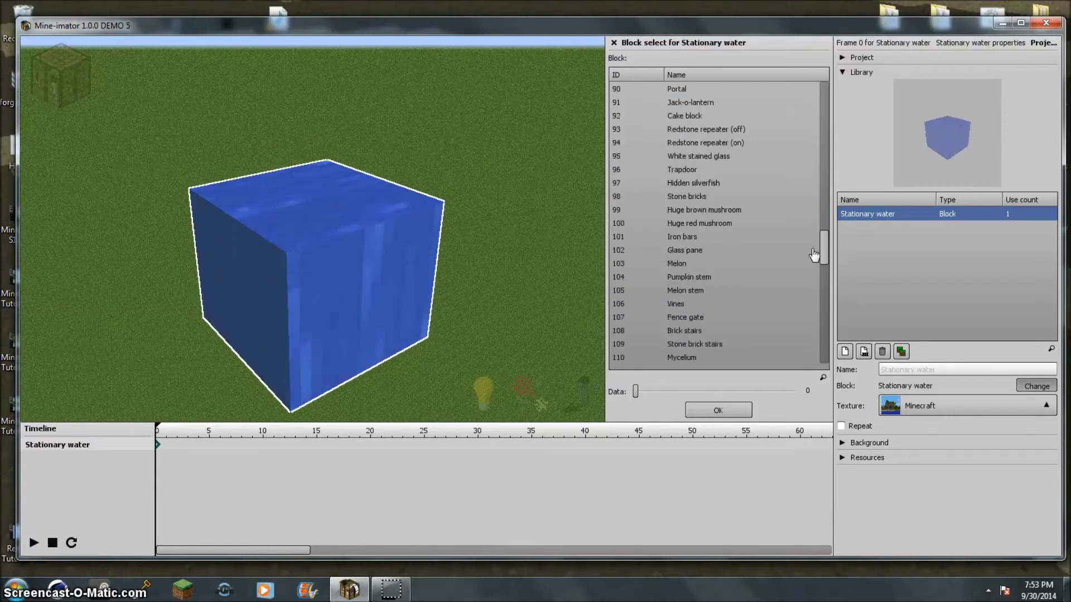
left_click(663, 196)
left_click(694, 170)
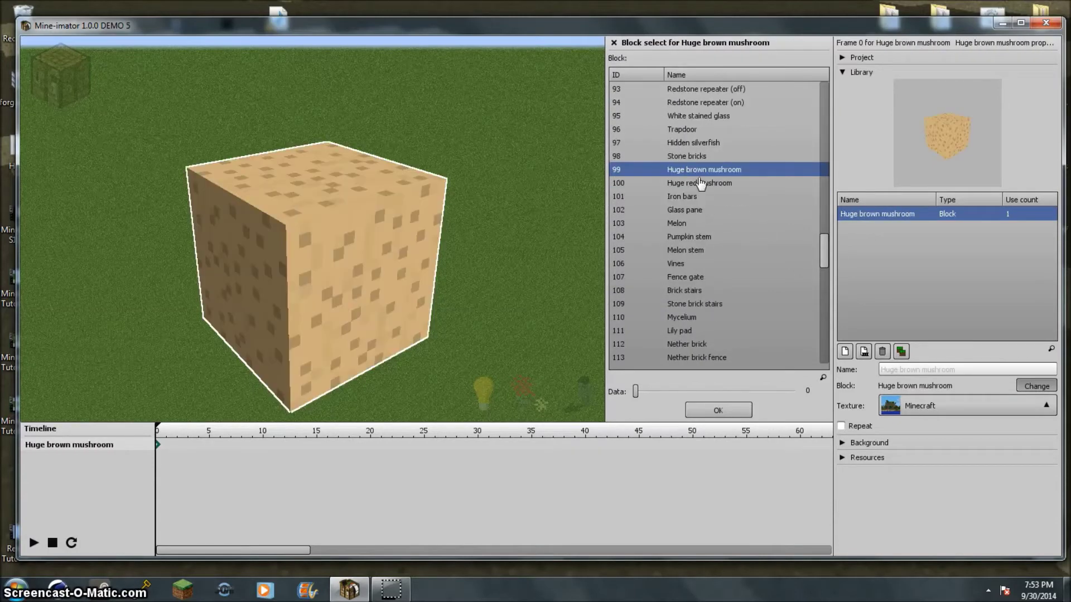
left_click(703, 186)
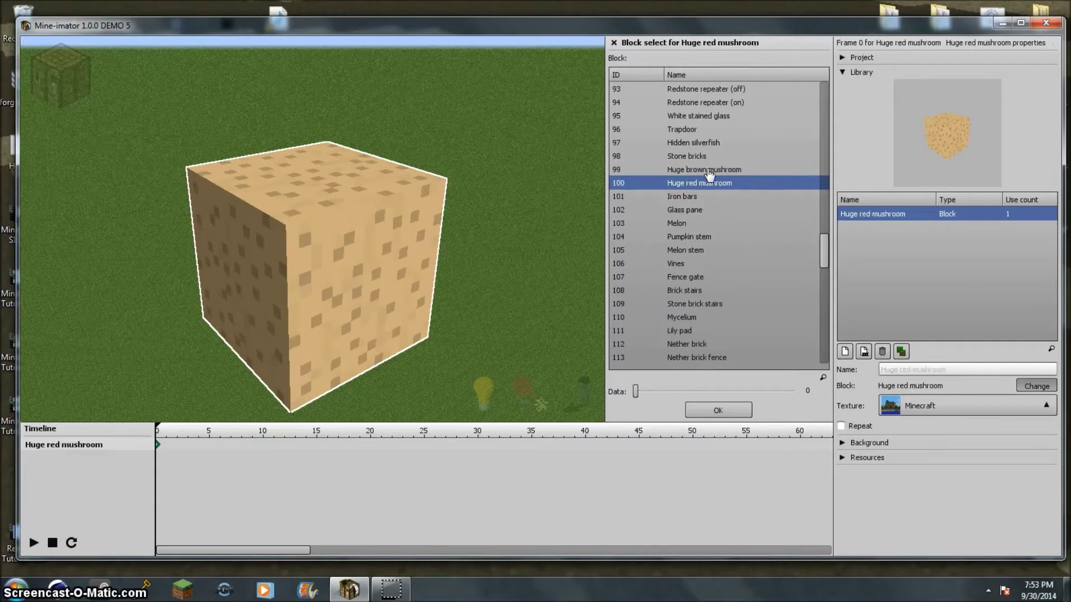
left_click(717, 171)
left_click(719, 184)
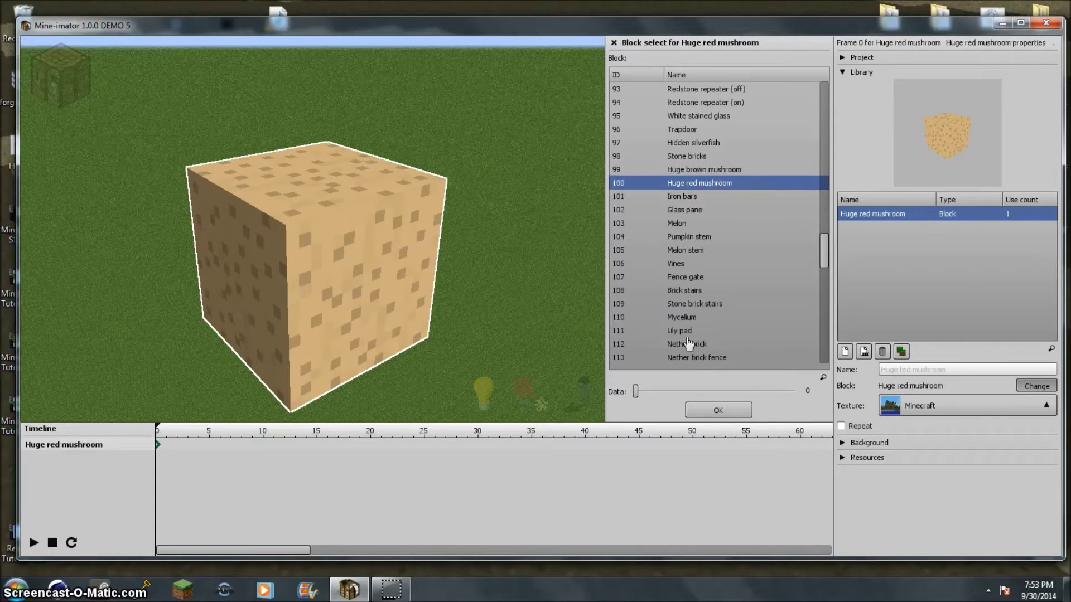
- Set the huge red mushroom block's data value to 14 and accept the block selection
mouse_move(648, 394)
left_mouse_down()
mouse_move(691, 395)
mouse_move(645, 395)
left_mouse_up()
left_click_drag(884, 135, 1001, 167)
left_click_drag(650, 395, 783, 395)
left_click_drag(978, 115, 876, 274)
left_click(312, 279)
right_click_drag(312, 279, 310, 231)
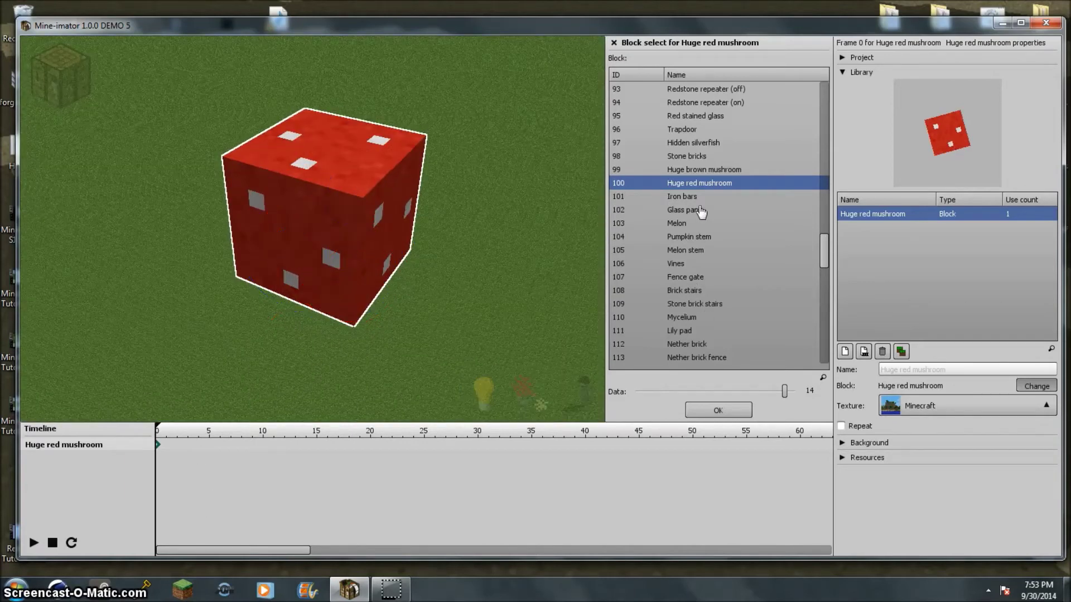
left_click(717, 412)
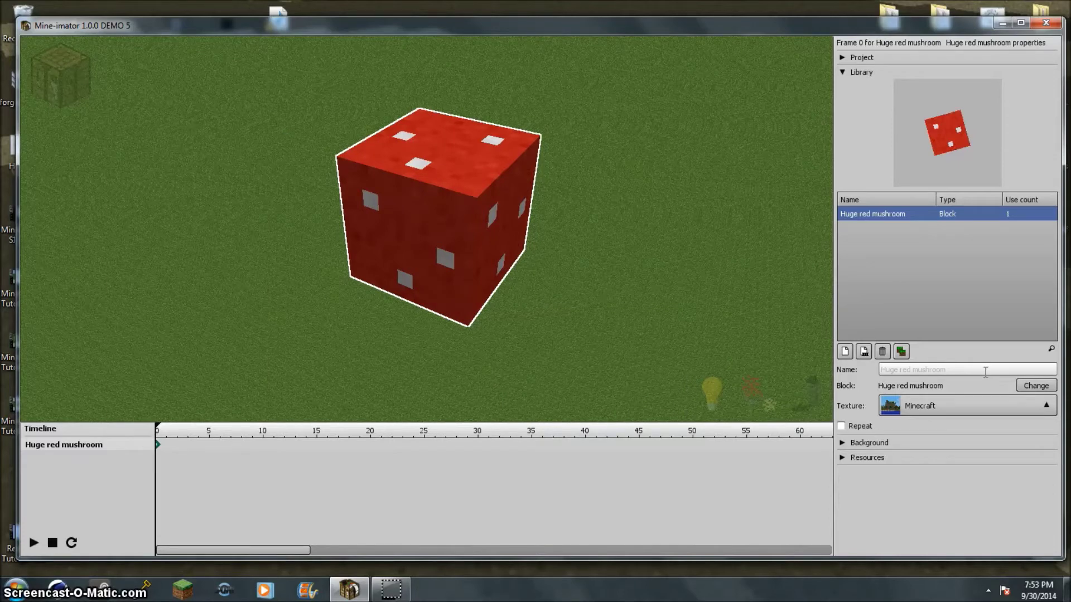
- Name the mushroom block "Redmushroom #1" in the library
type("Redm")
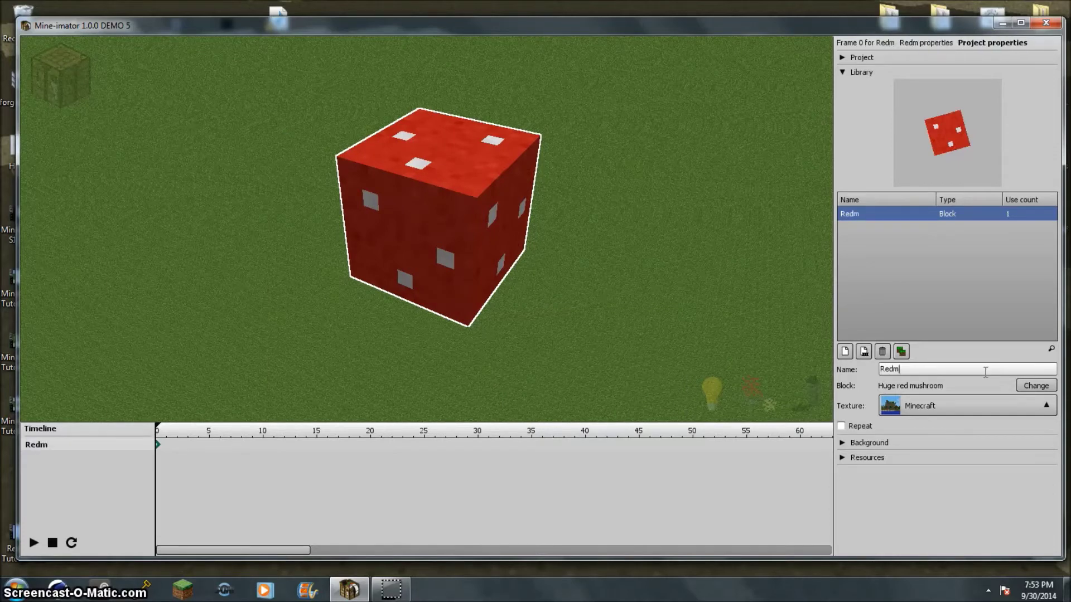
type("ushroom")
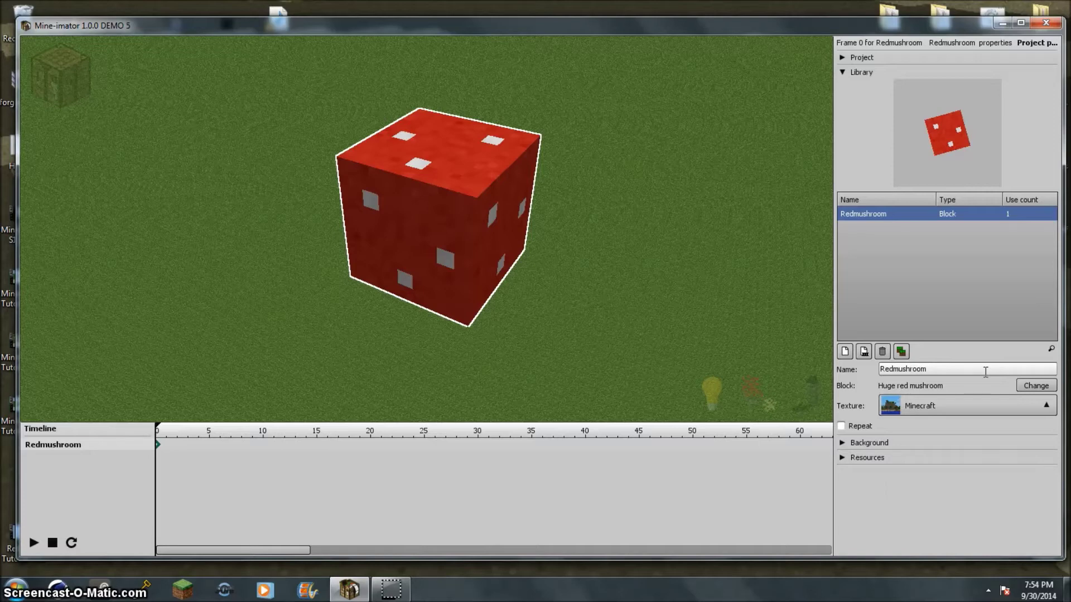
type("#1")
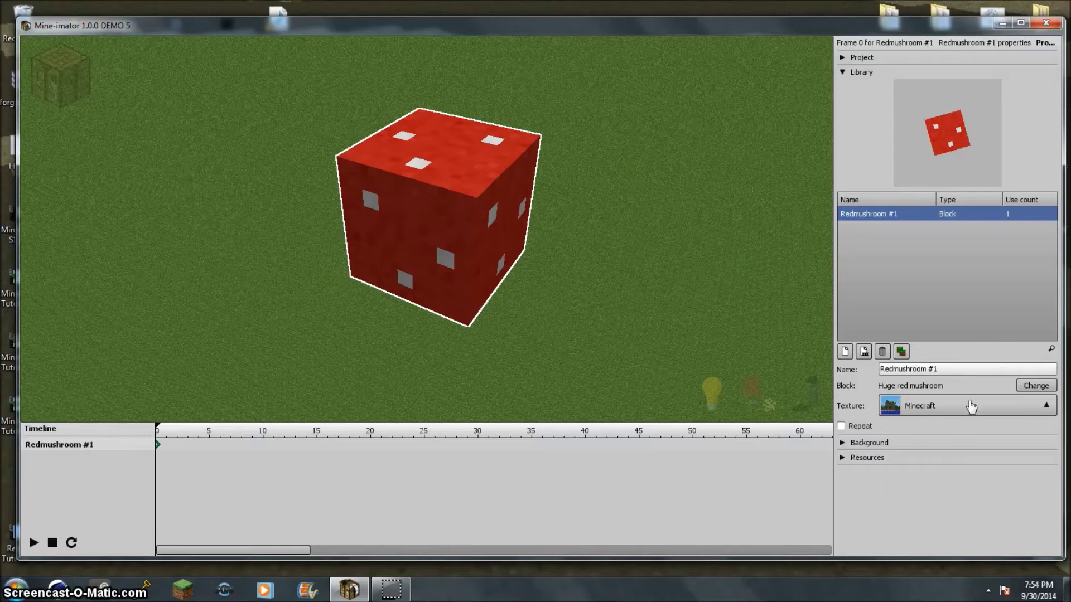
left_click(950, 413)
left_click(926, 414)
- Enable Repeat for Redmushroom #1 and set its X and Y repeat counts to 4 each
left_click(842, 426)
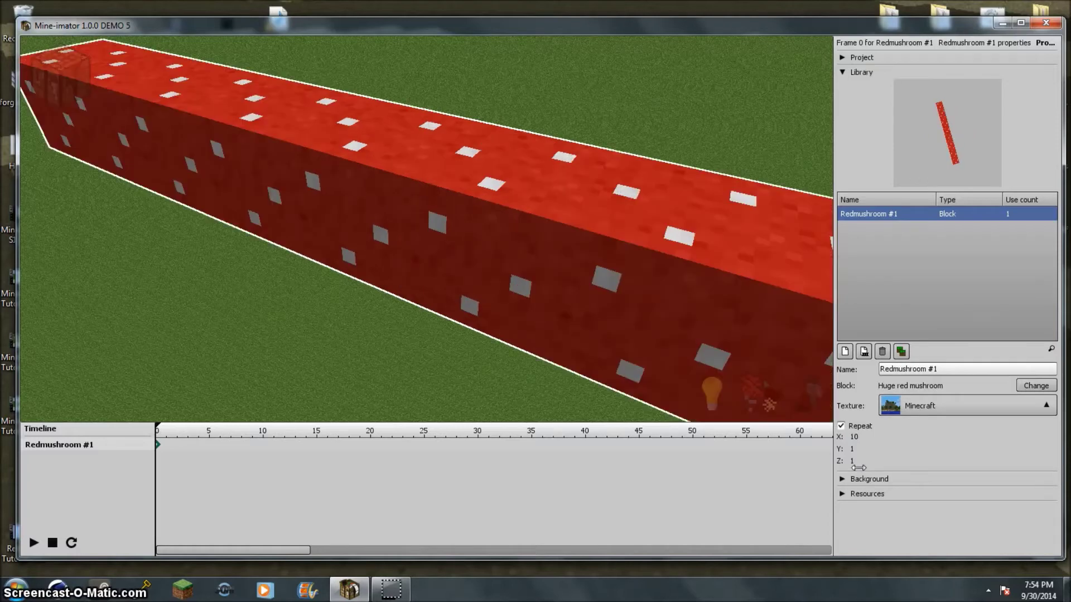
key("BackSpace")
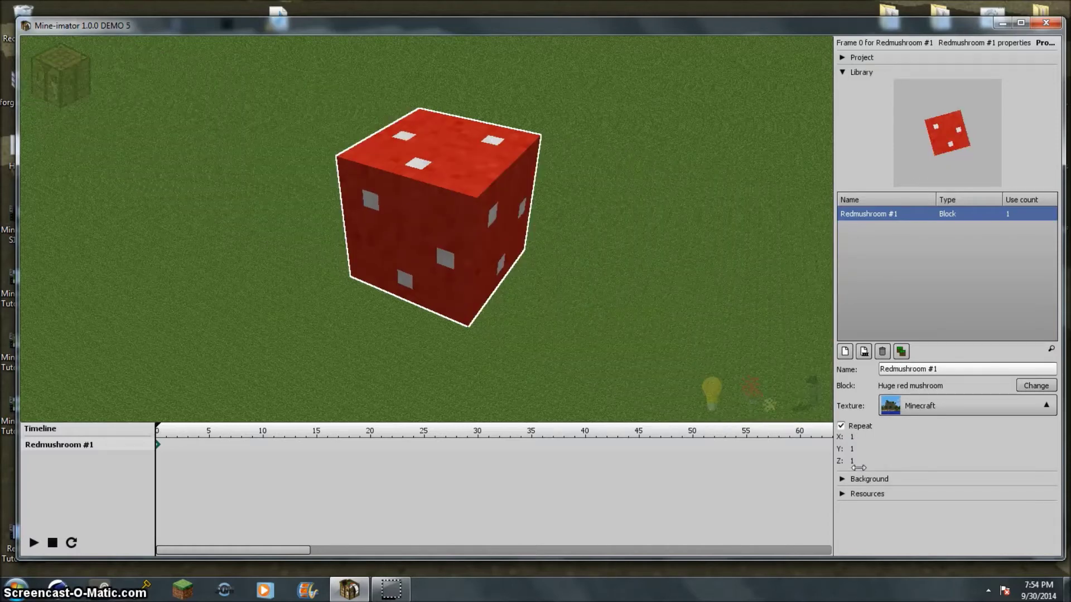
type("4")
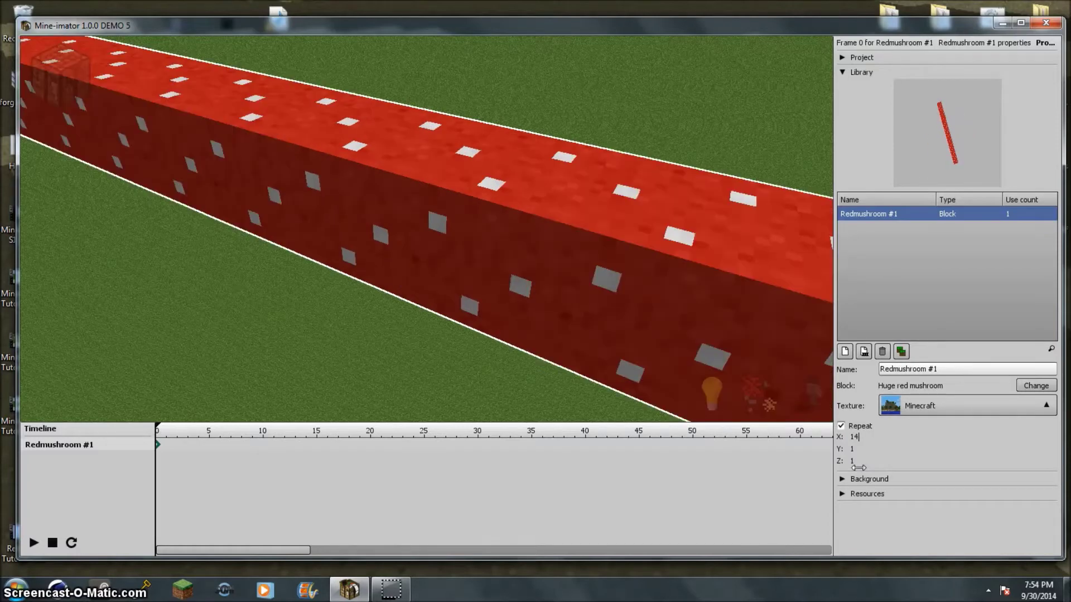
key("BackSpace")
key("BackSpace")
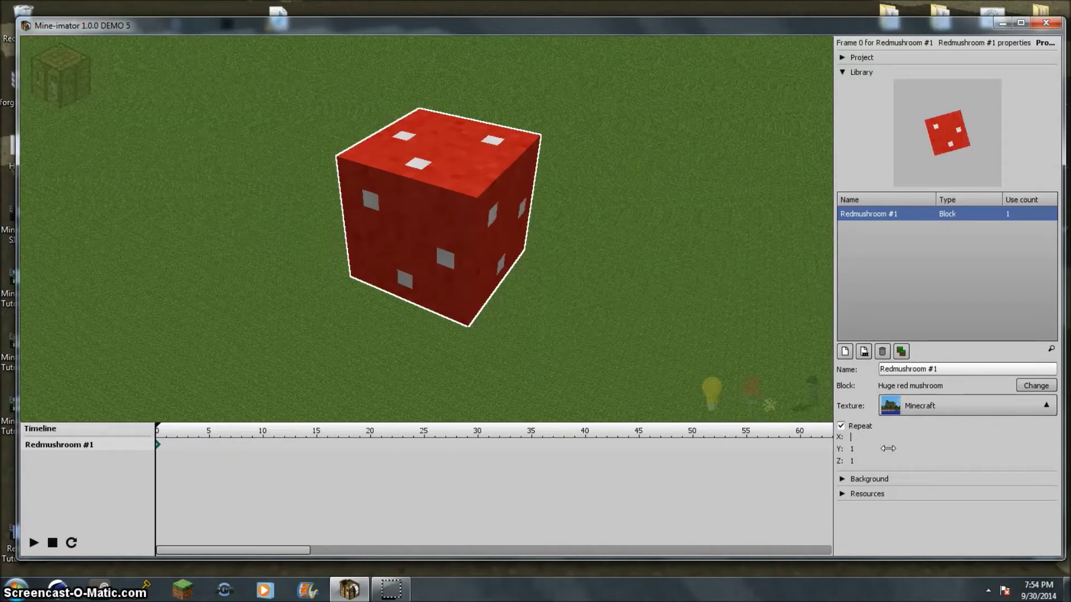
type("4")
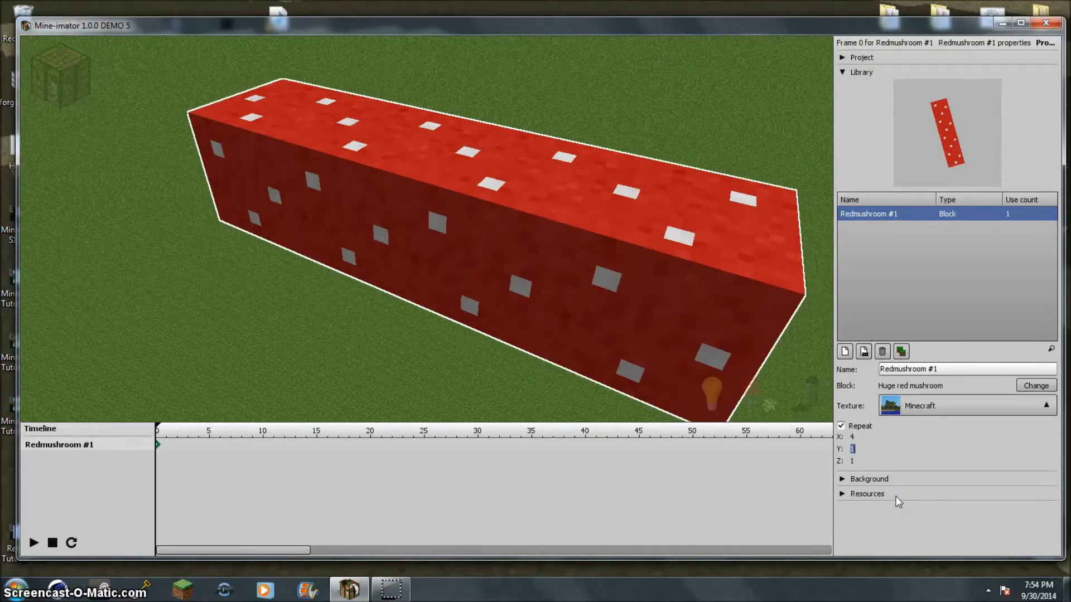
type("4")
right_click_drag(632, 325, 355, 306)
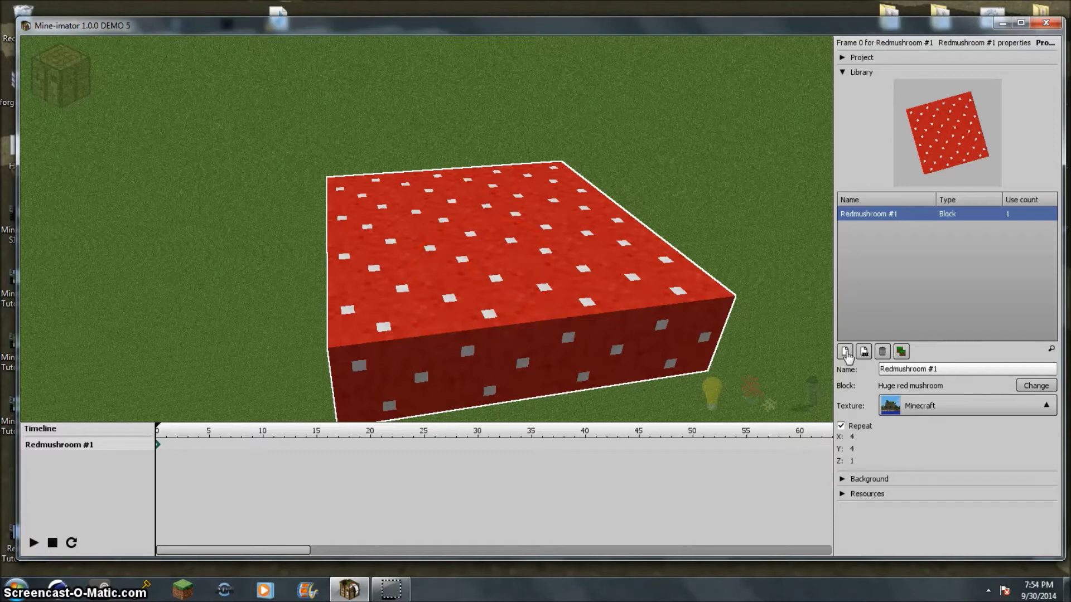
- Duplicate the Redmushroom #1 entry in the library and check the placed block in the scene for the copy
left_click(901, 352)
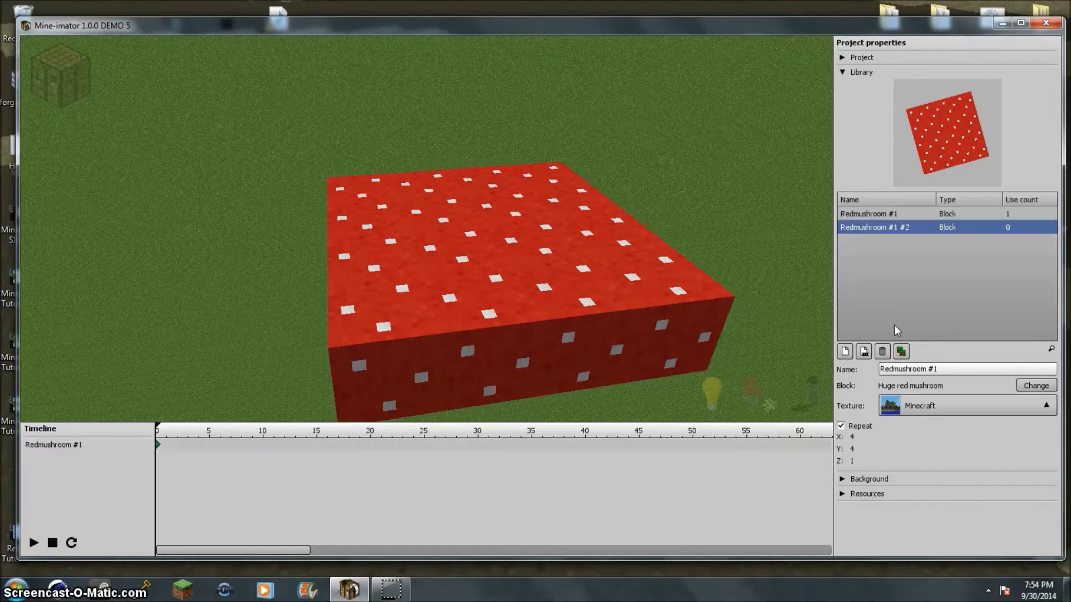
left_click(884, 231)
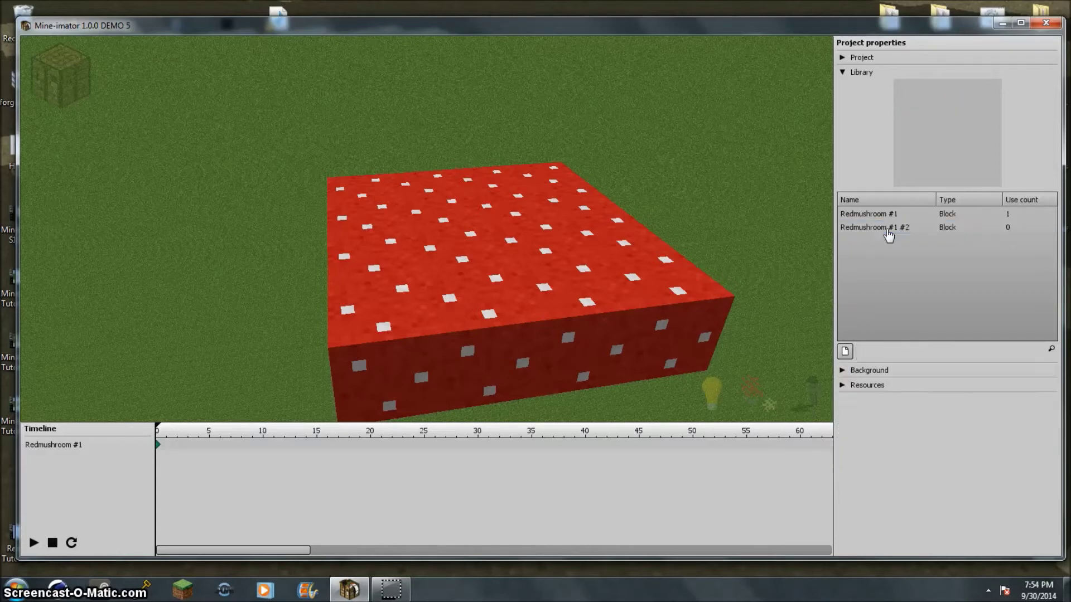
left_click(880, 236)
left_click(482, 279)
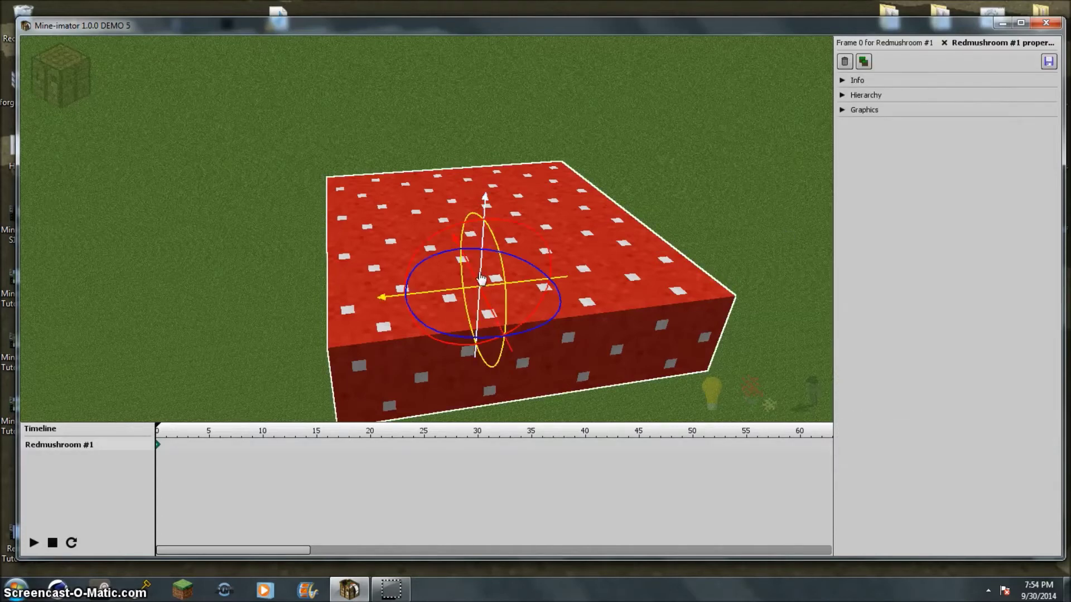
left_click(882, 44)
left_click(988, 43)
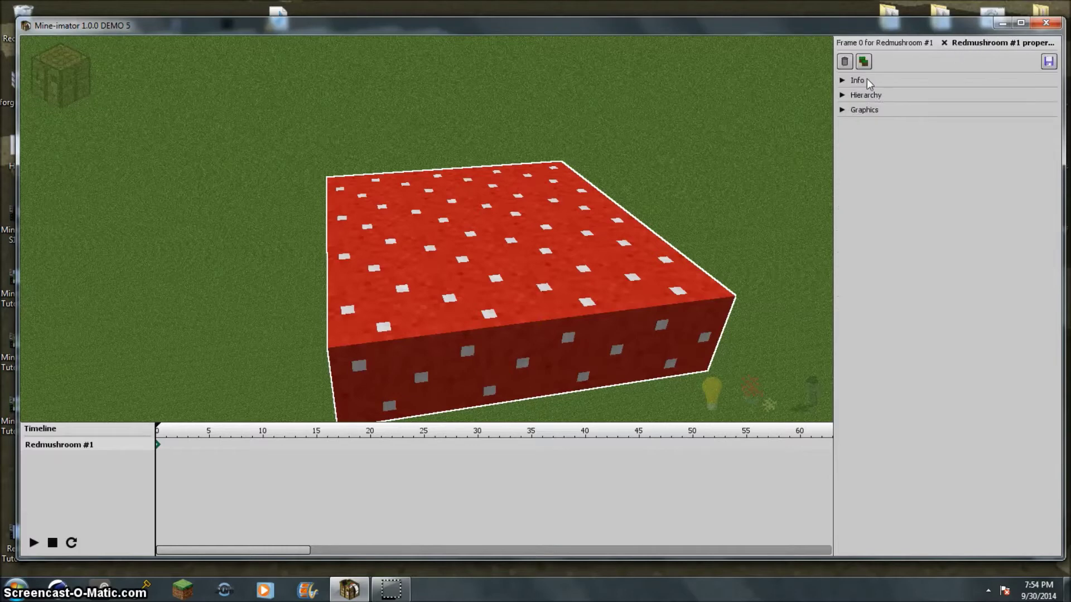
left_click(945, 43)
left_click(842, 44)
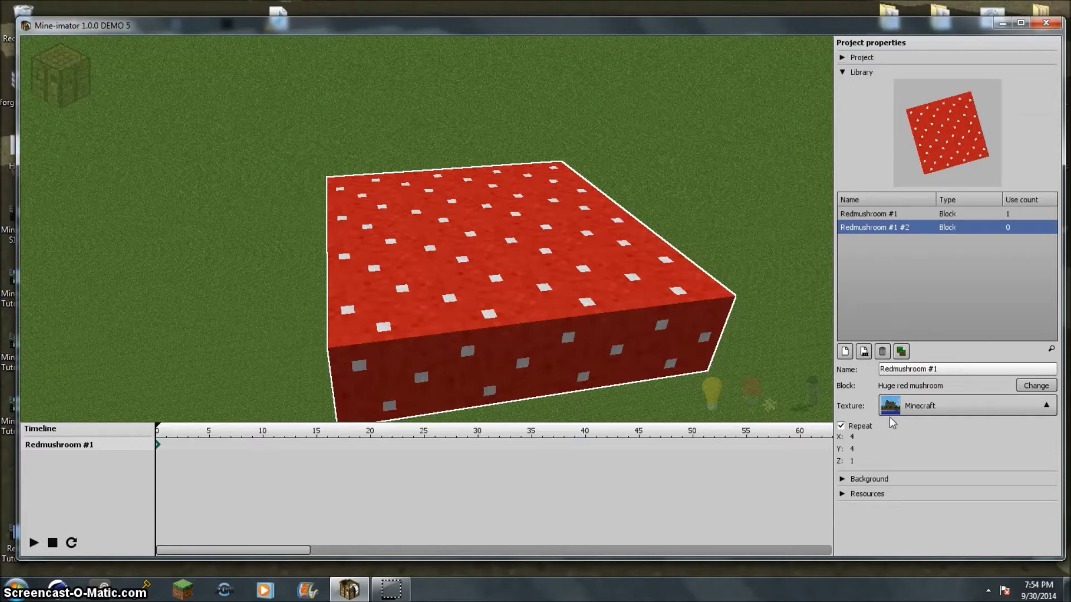
- Delete the duplicate Redmushroom #1 #2 entry from the library
left_click(892, 229)
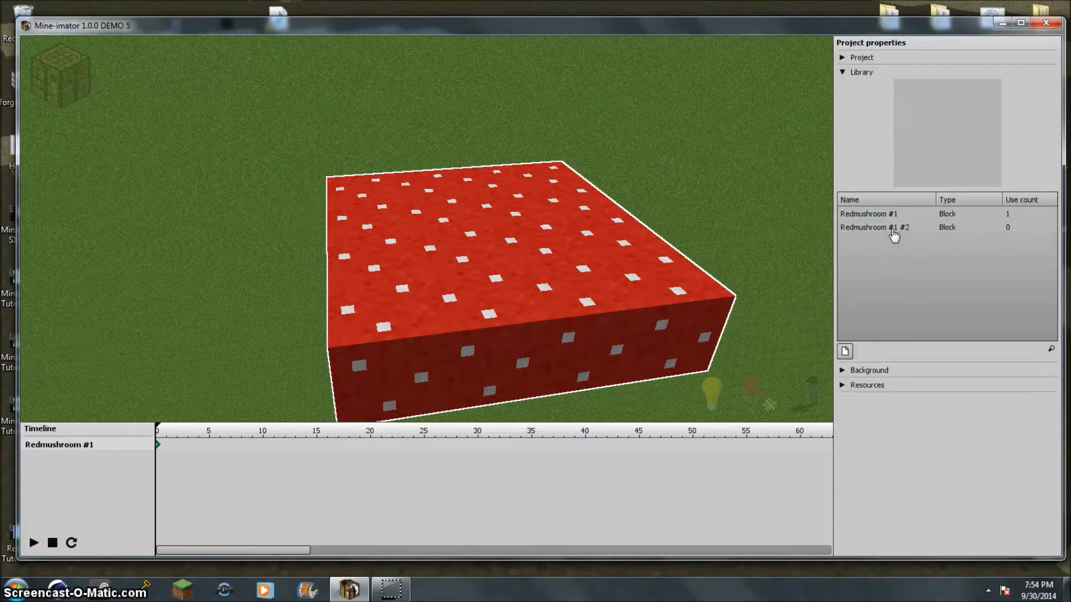
left_click(894, 234)
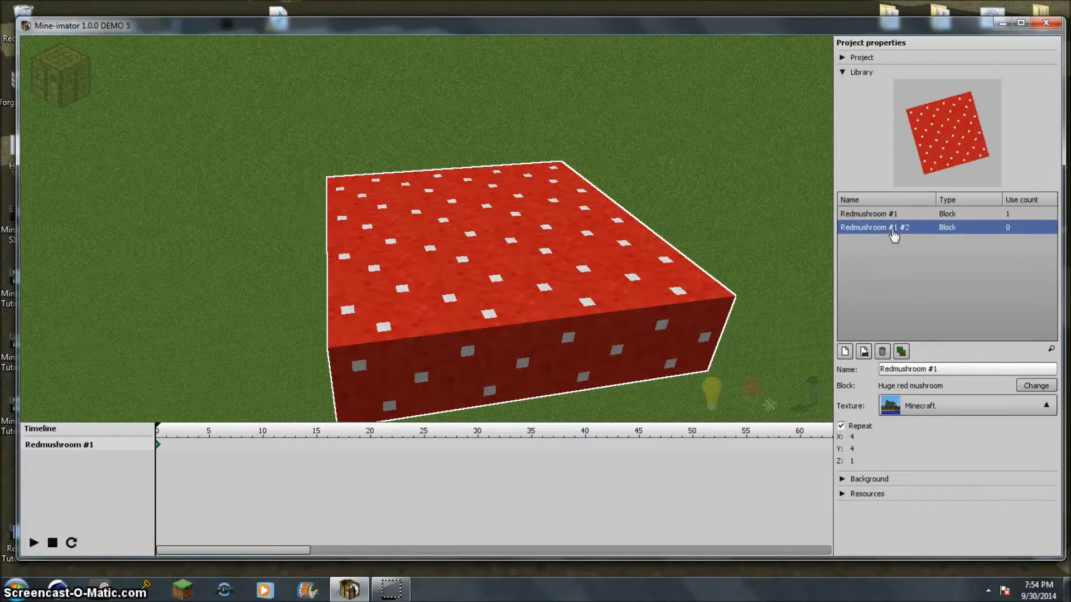
left_click(945, 369)
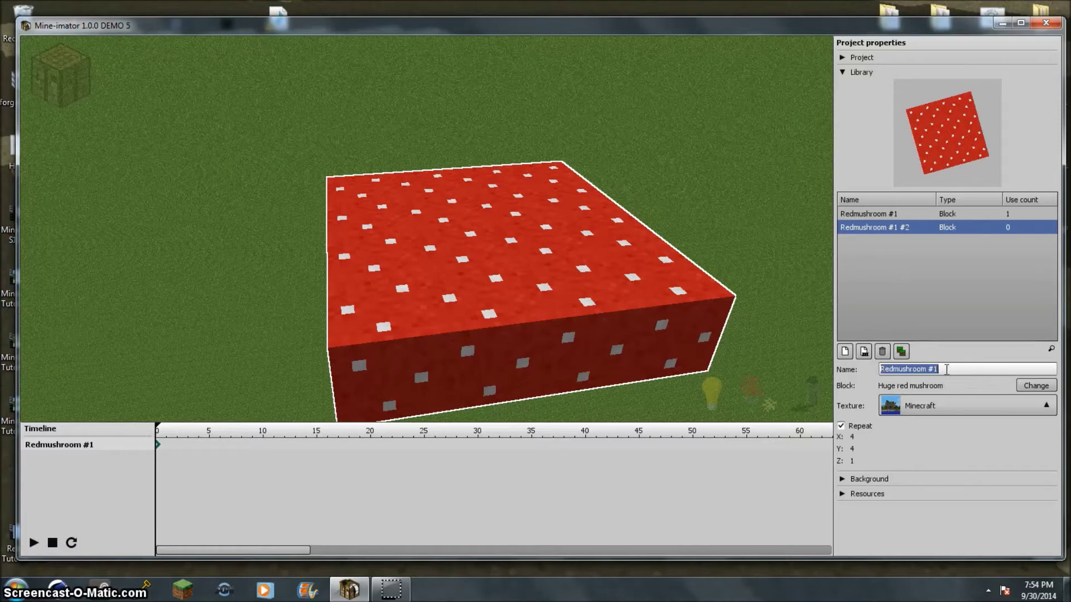
left_click(883, 352)
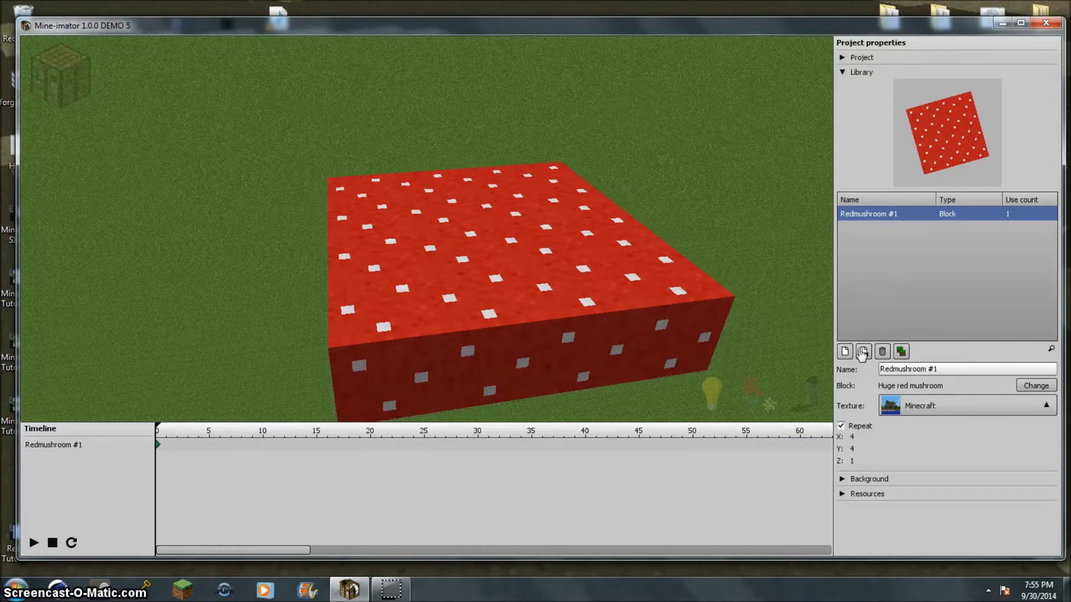
- Duplicate the placed Redmushroom #1 block in the scene and raise the copy slightly along Z
left_click(573, 223)
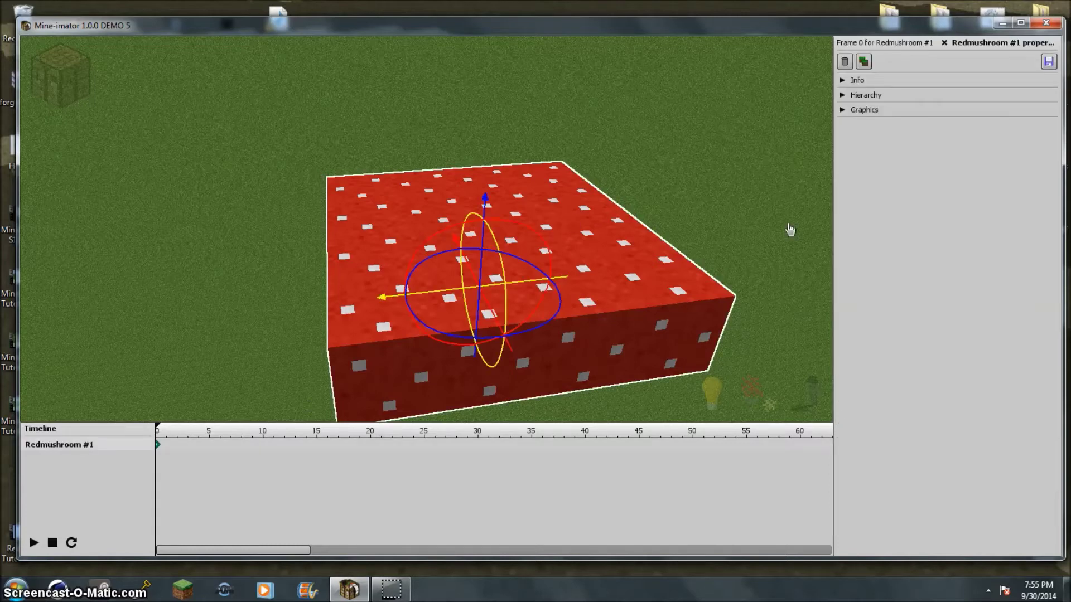
left_click(863, 62)
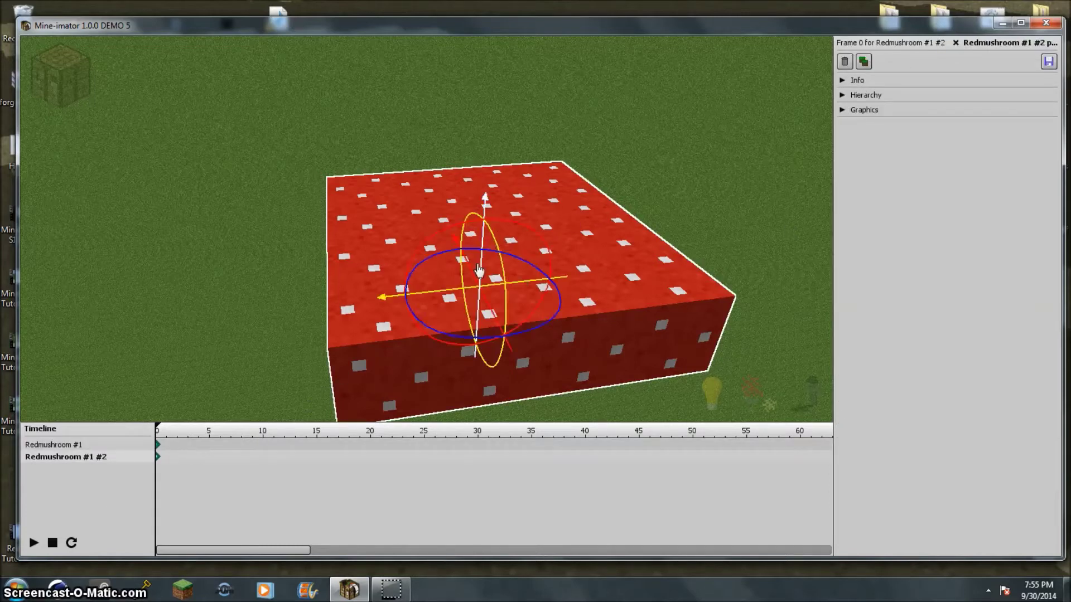
left_click_drag(479, 272, 479, 265)
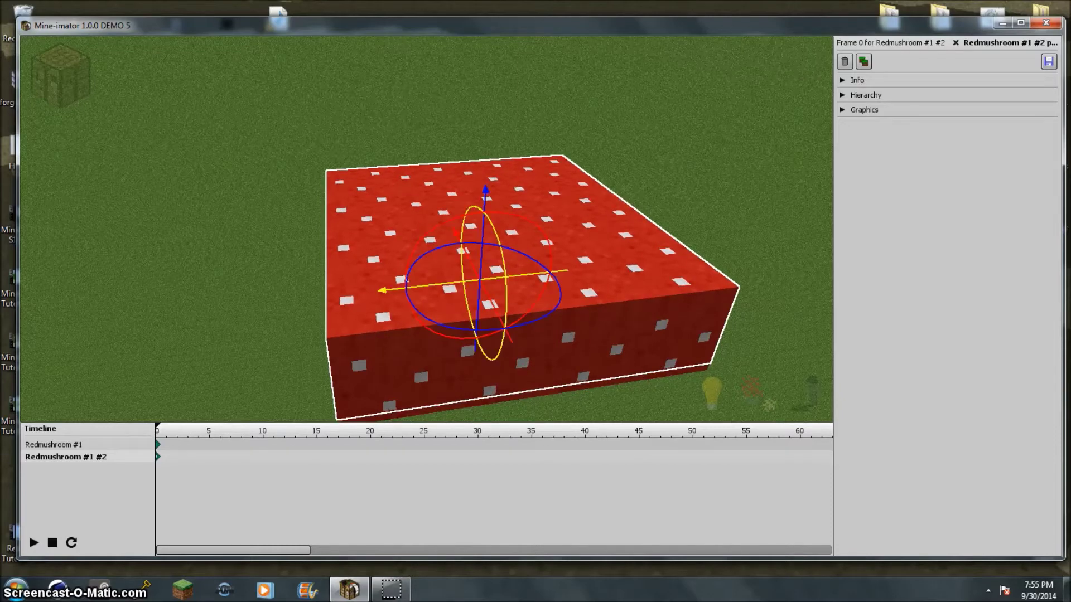
- Set the Z position of the duplicated mushroom block to 435
left_click(881, 43)
left_click(857, 68)
left_click(863, 94)
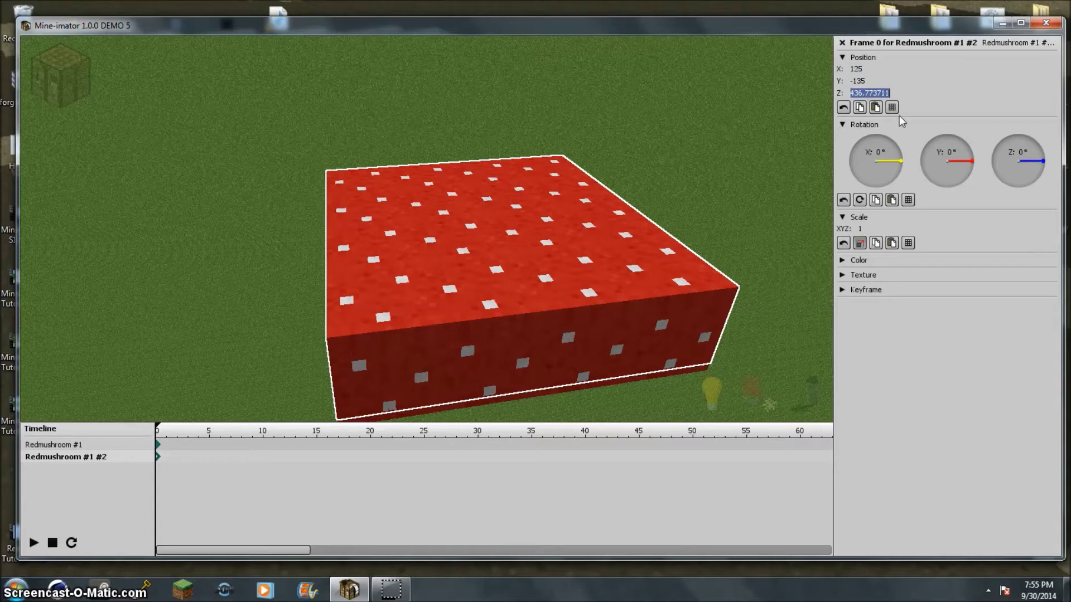
type("435")
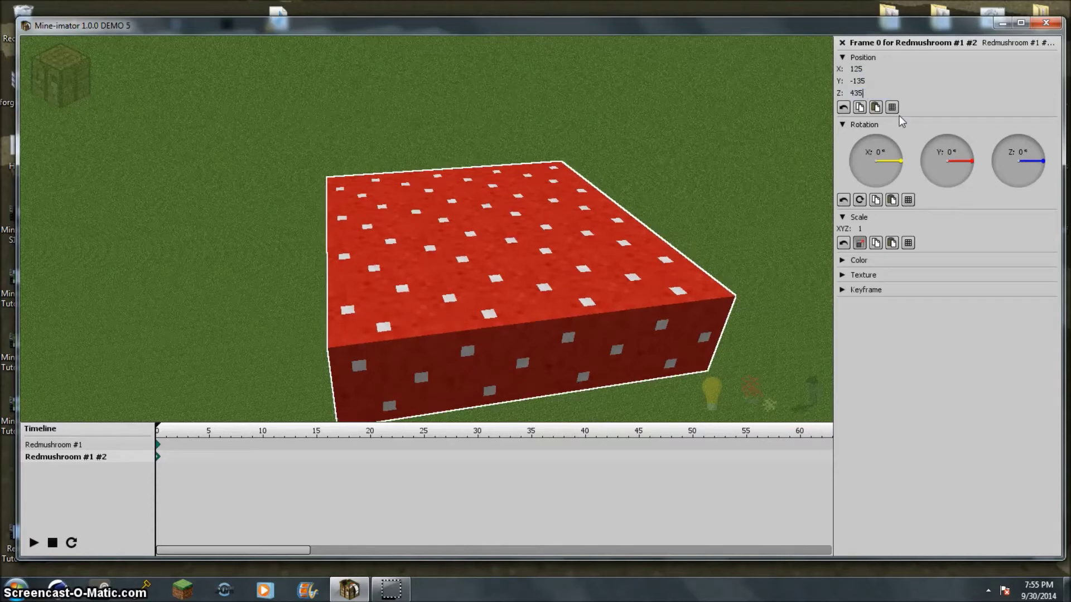
- Set the Z position of the duplicated mushroom block to 436
key("BackSpace")
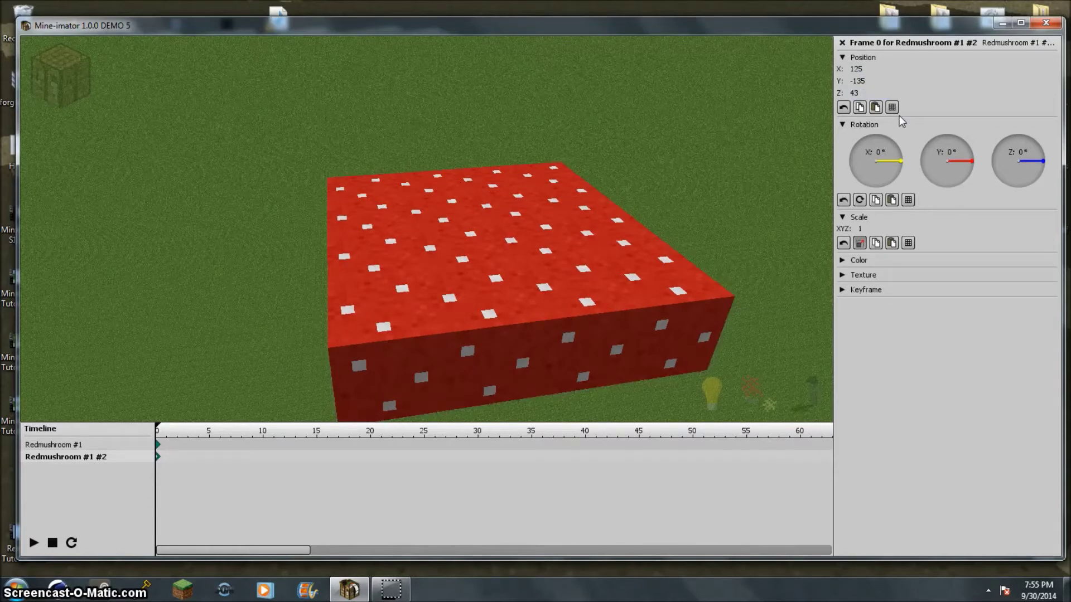
type("6")
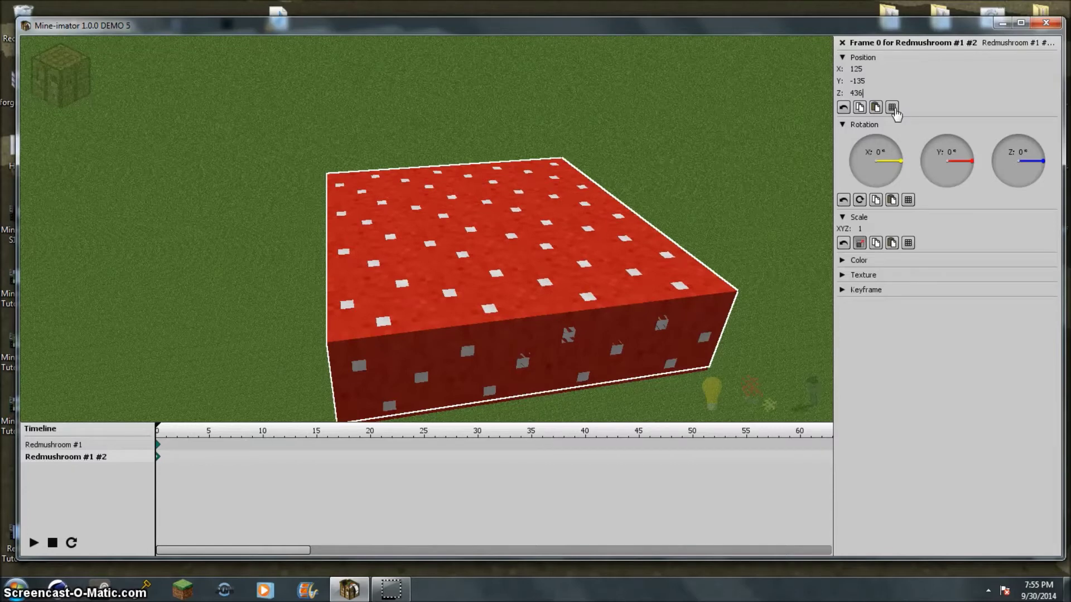
left_click(1016, 45)
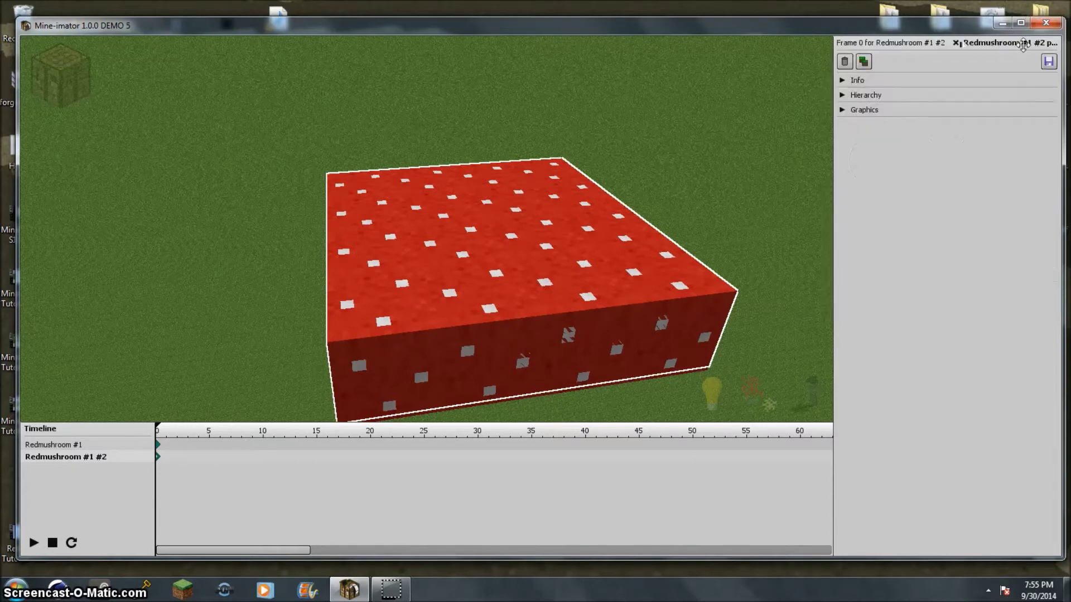
- Re-enter the Redmushroom #1 library block's Y repeat count as 4
left_click(955, 43)
left_click(993, 44)
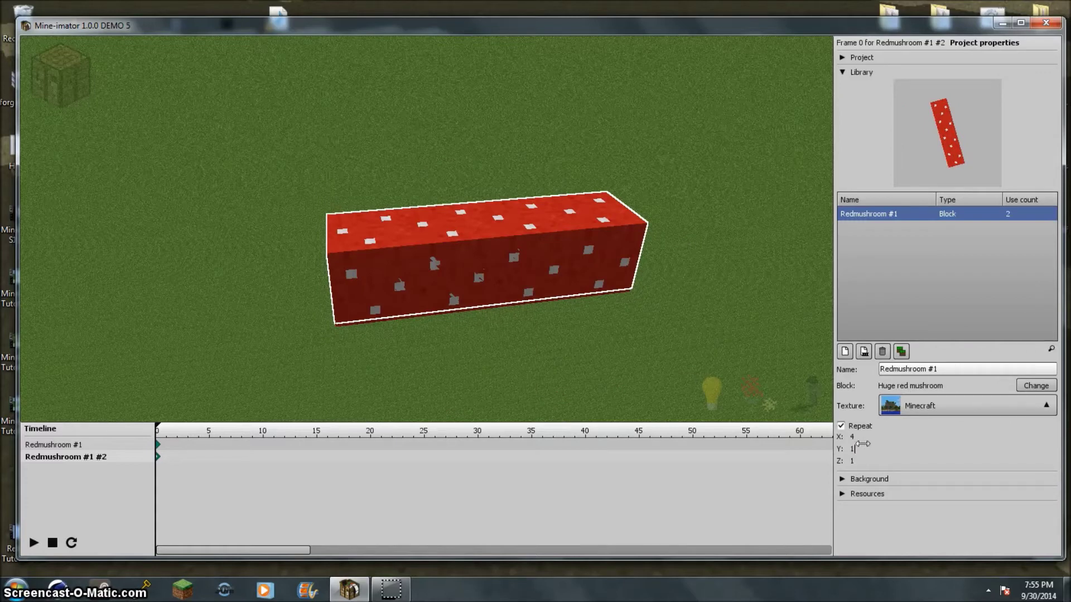
key("BackSpace")
type("4")
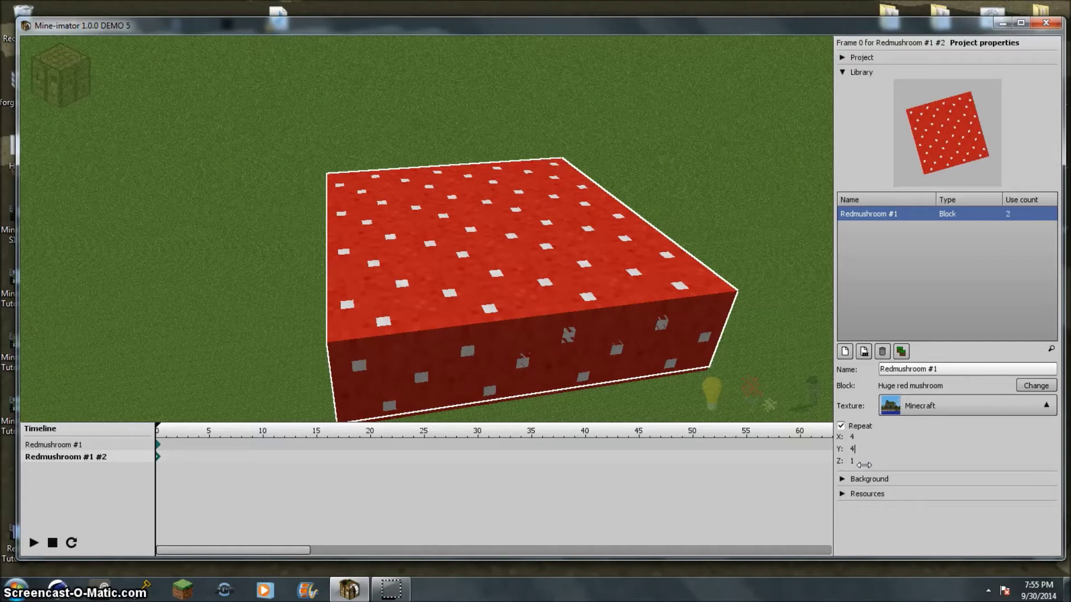
key("BackSpace")
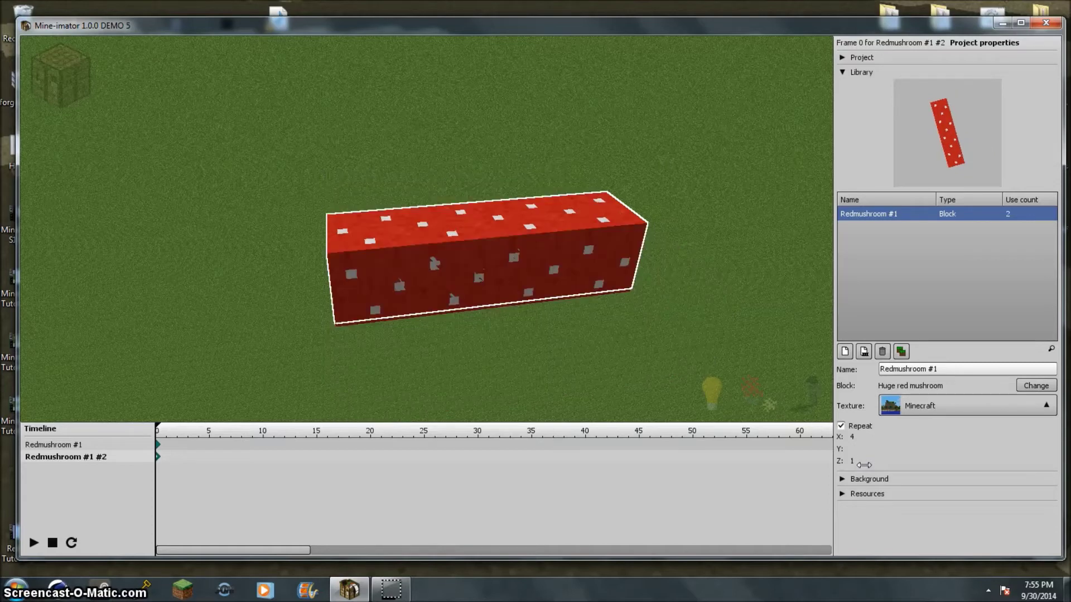
type("4")
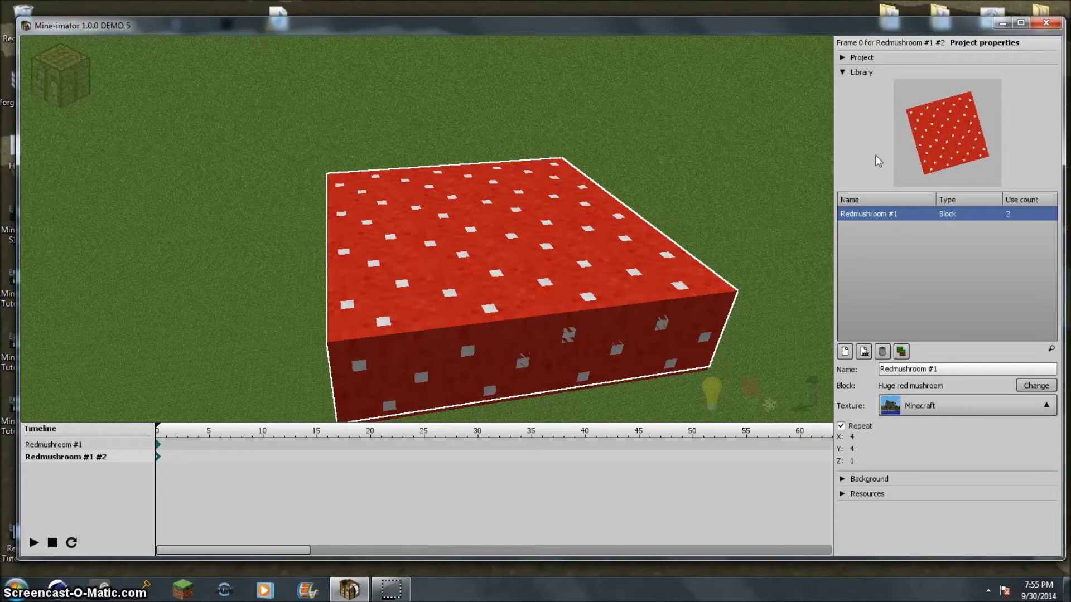
- Select the duplicated mushroom block, Redmushroom #1 #2, in the timeline and delete it from the scene
left_click(878, 42)
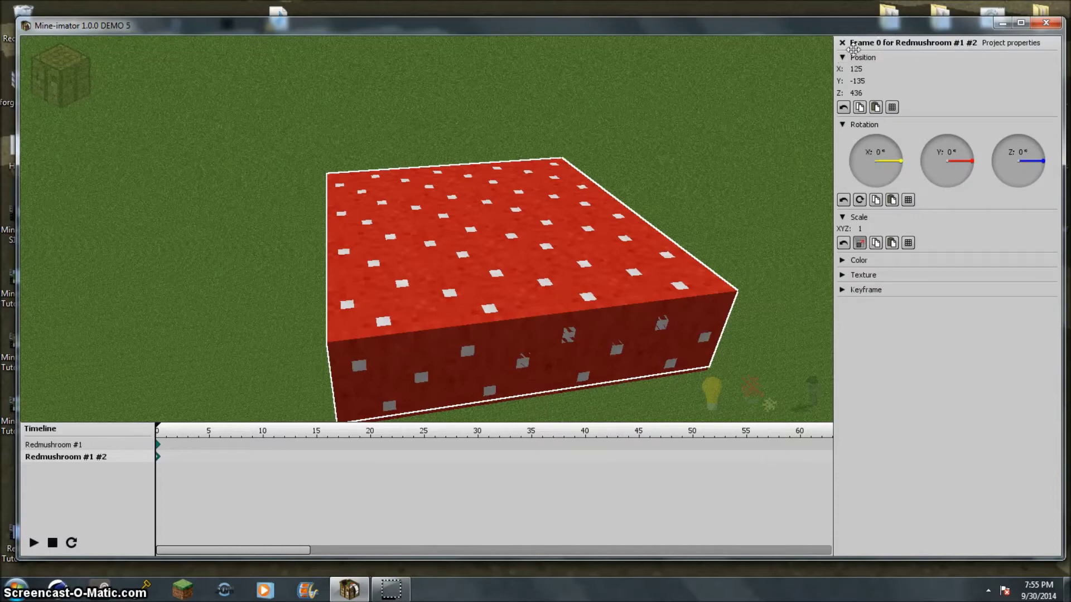
left_click(167, 464)
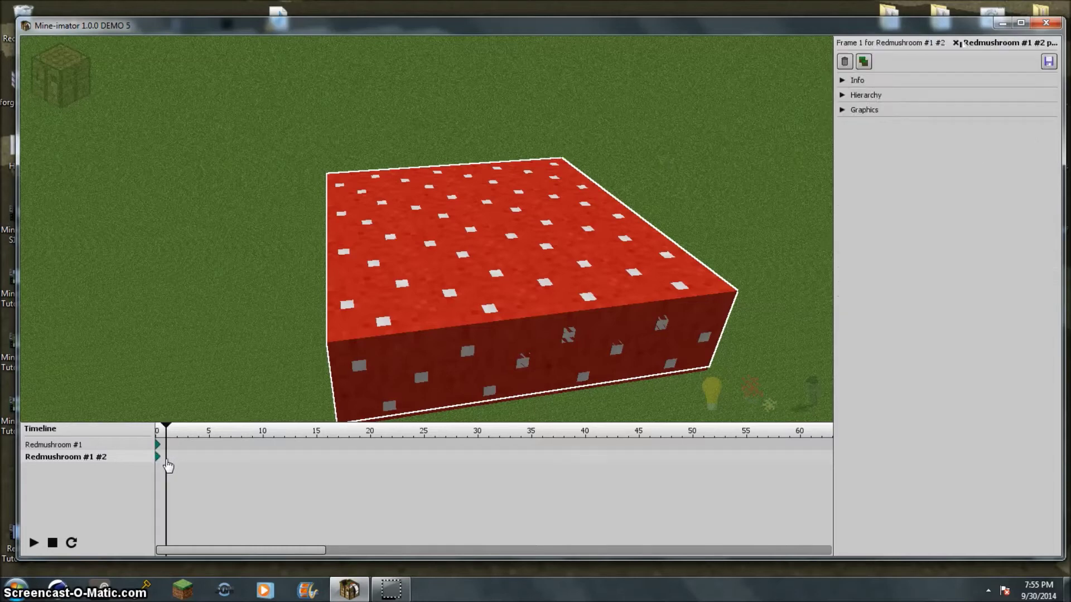
left_click(844, 61)
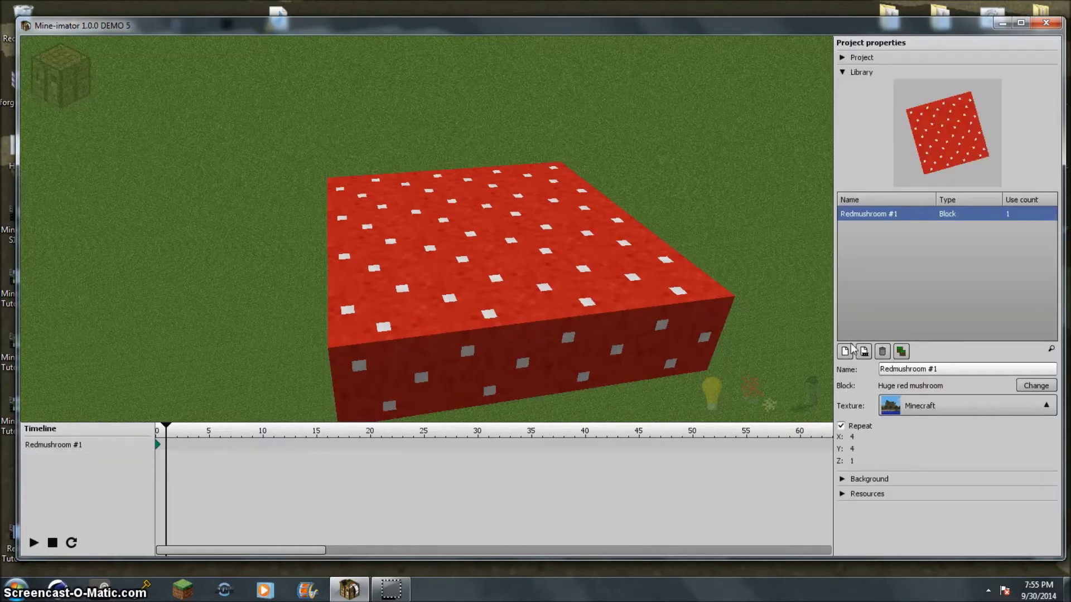
- Create a single Grass block from the workbench
left_click(54, 99)
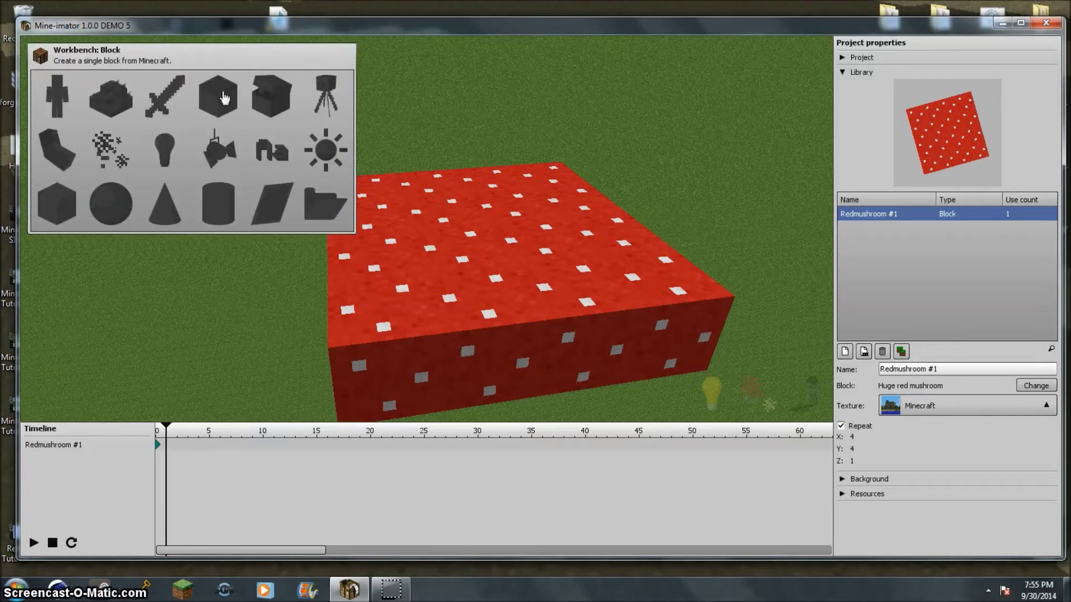
left_click(224, 99)
left_click(220, 95)
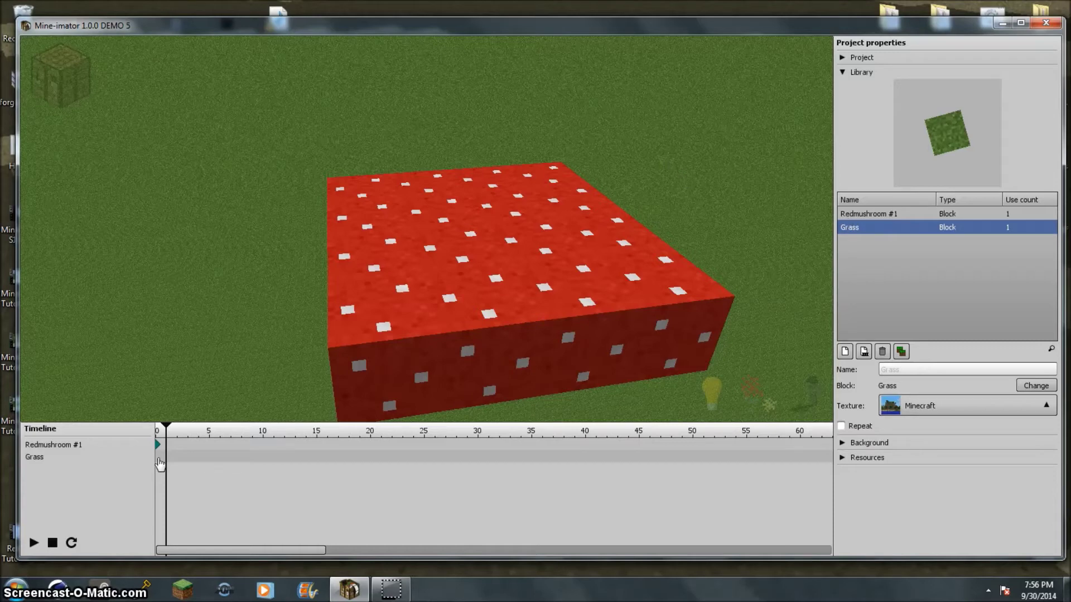
- Set the Z position of the Grass block to 436 at frame 0
left_click(159, 463)
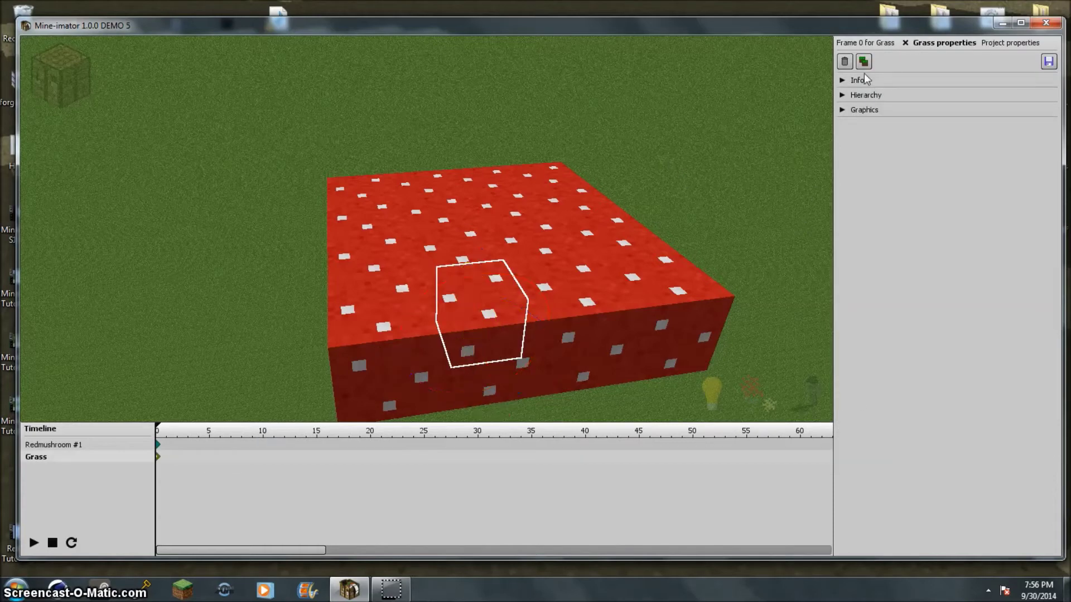
left_click(866, 46)
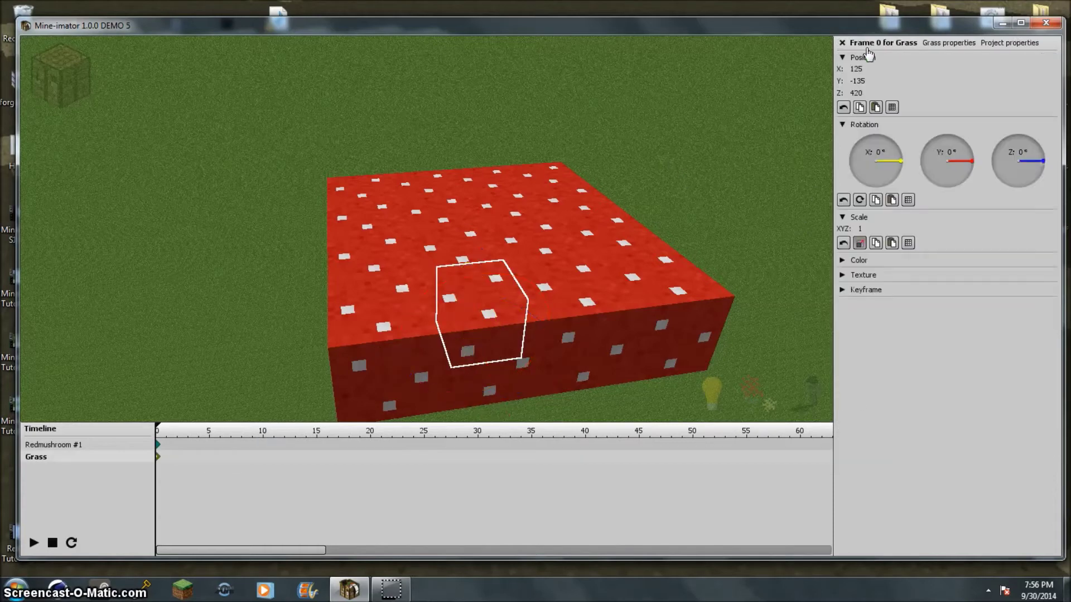
left_click(859, 92)
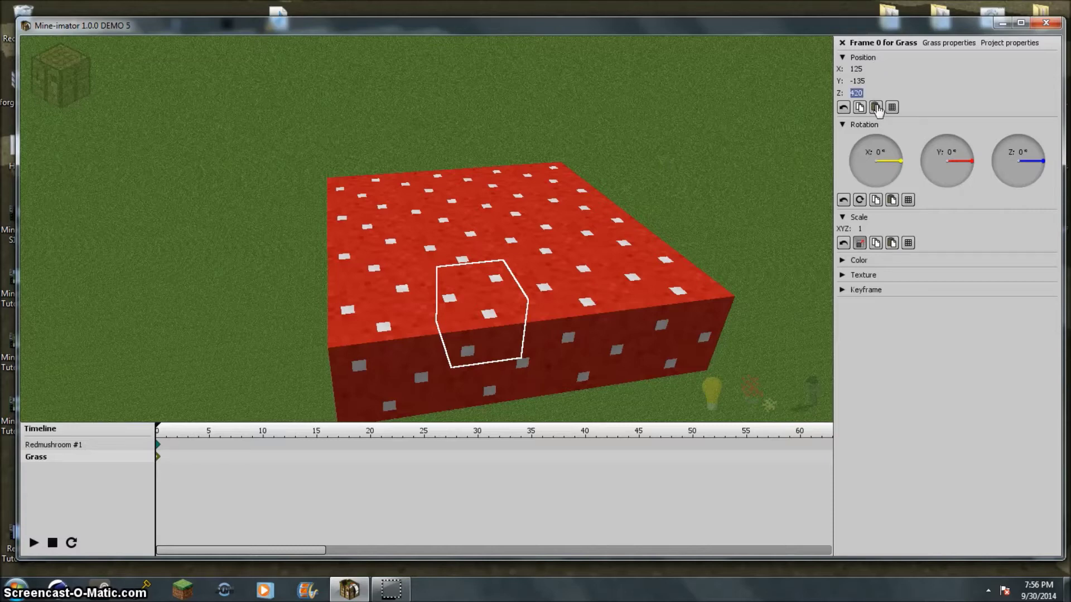
type("435")
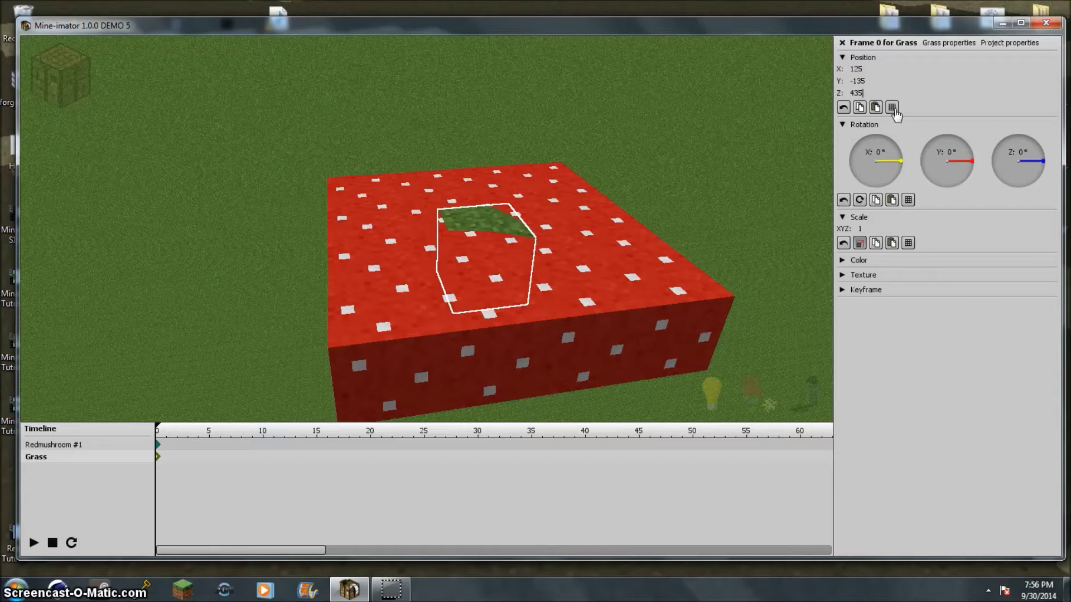
key("BackSpace")
type("6")
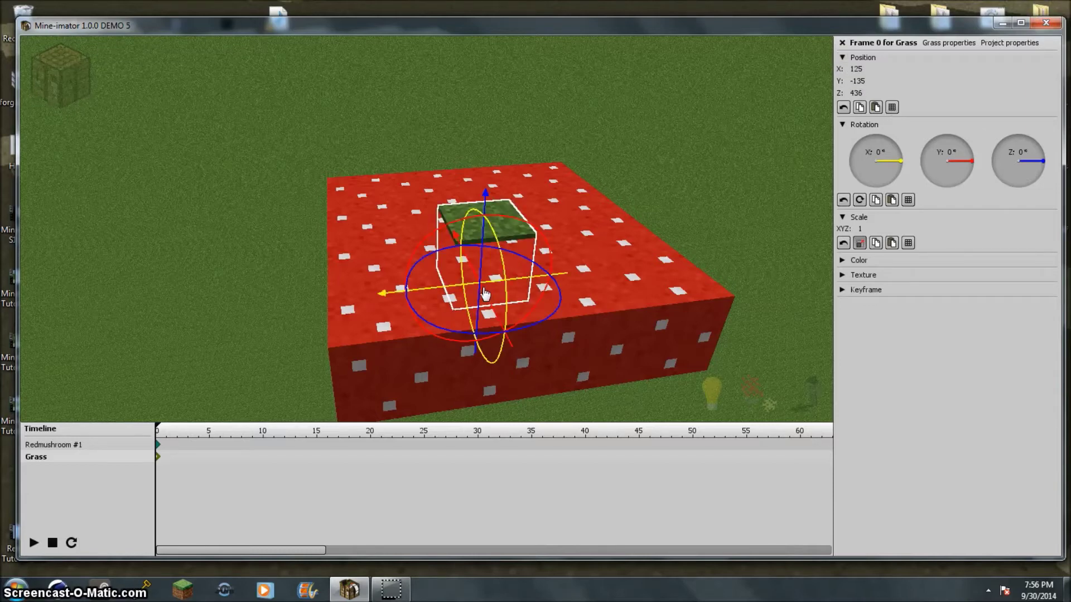
- Move the Grass block along Y to the far edge of the mushroom platform and set its Y position to -95
left_click_drag(485, 294, 447, 218)
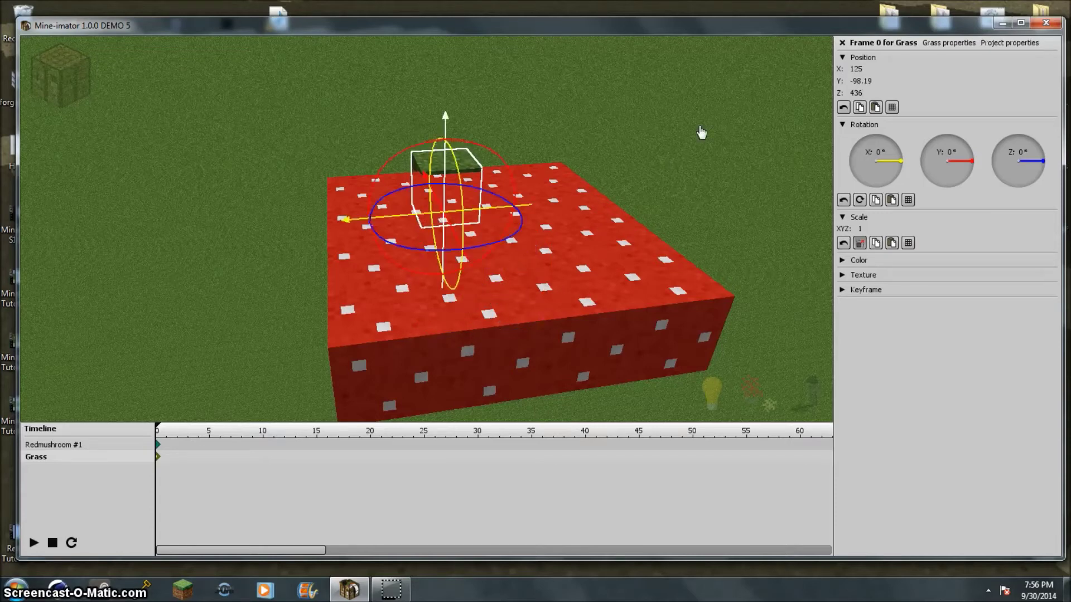
left_click(873, 81)
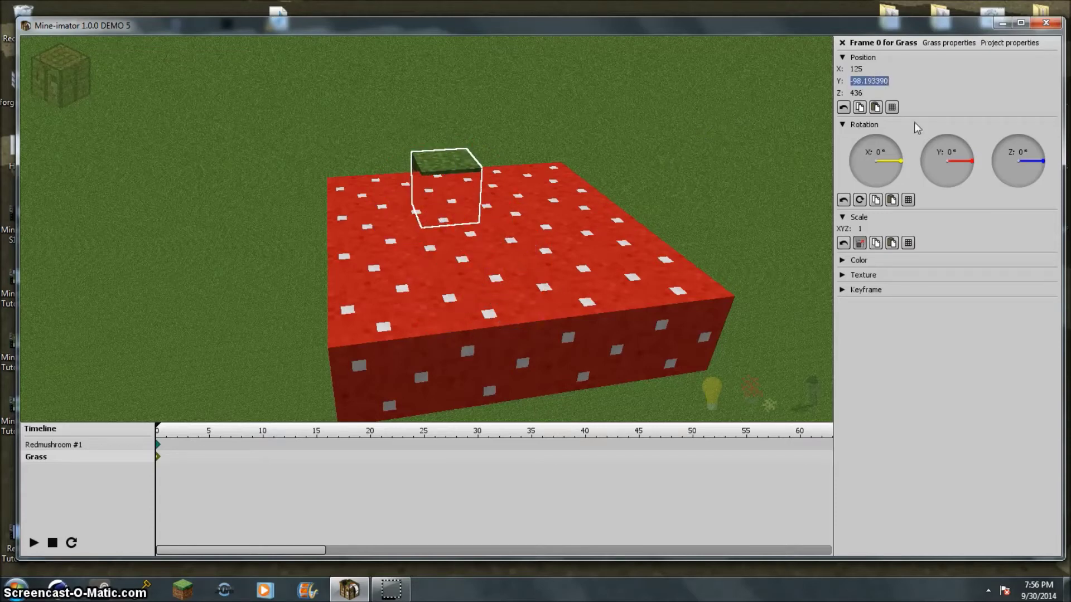
type("-98")
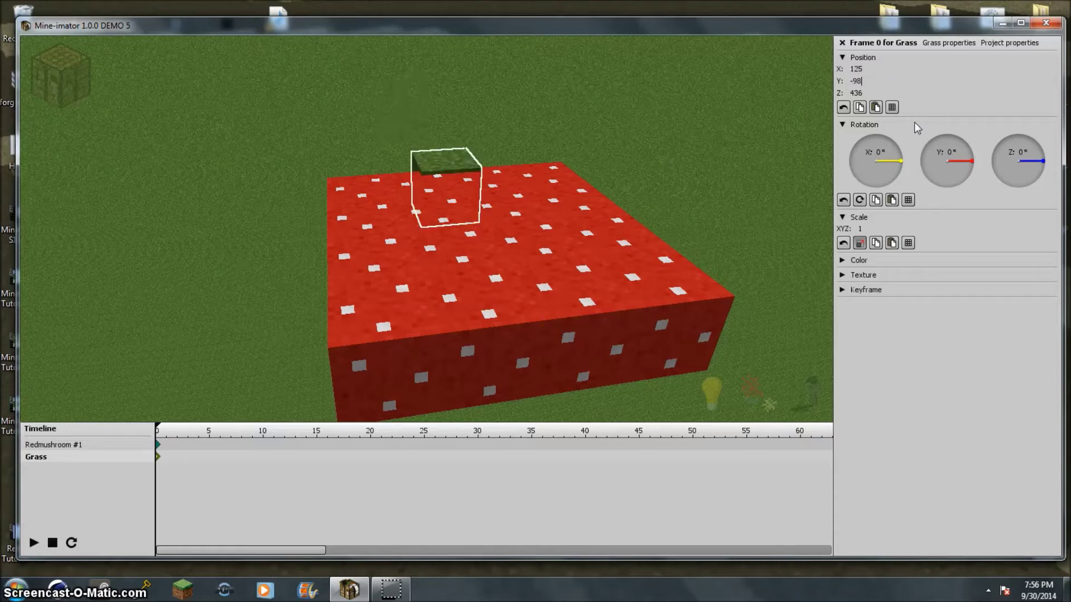
key("BackSpace")
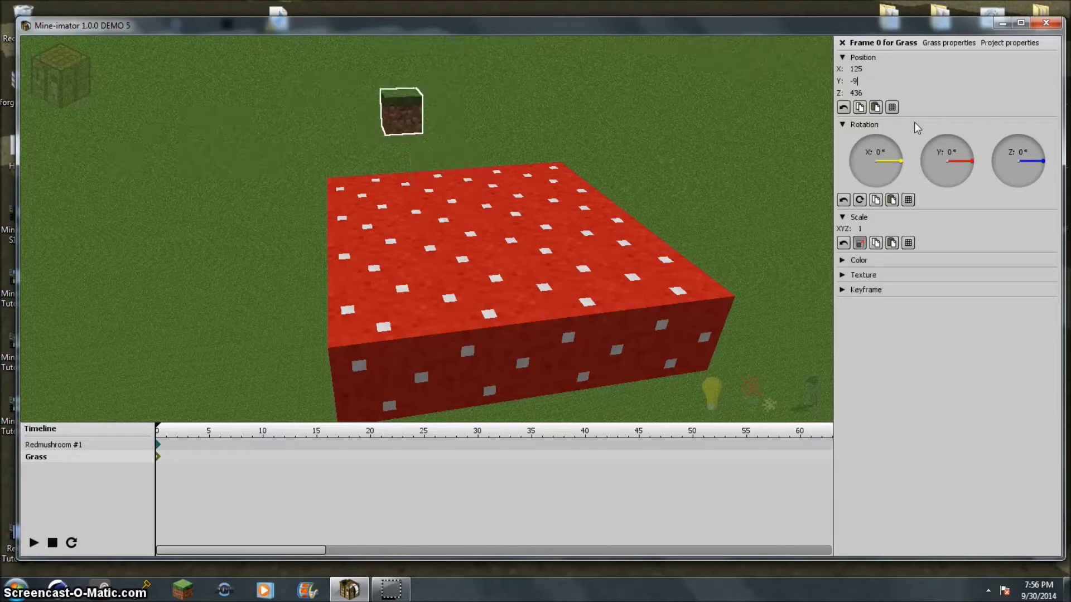
type("5")
key("Return")
- Enable Repeat for the Grass block in the library and set its X repeat count to 4
right_click_drag(376, 144, 412, 167)
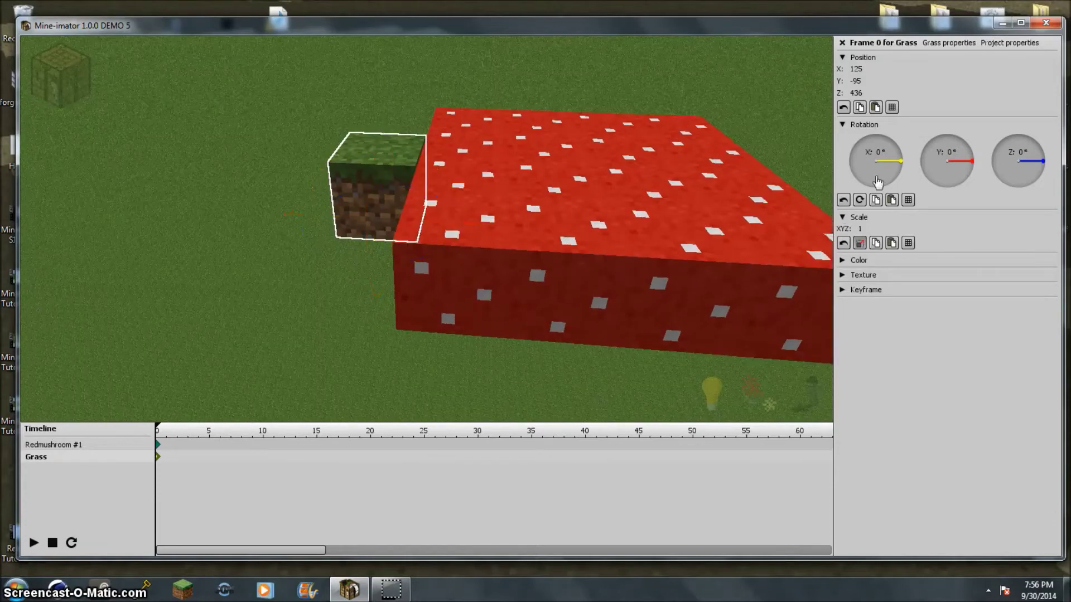
left_click(993, 43)
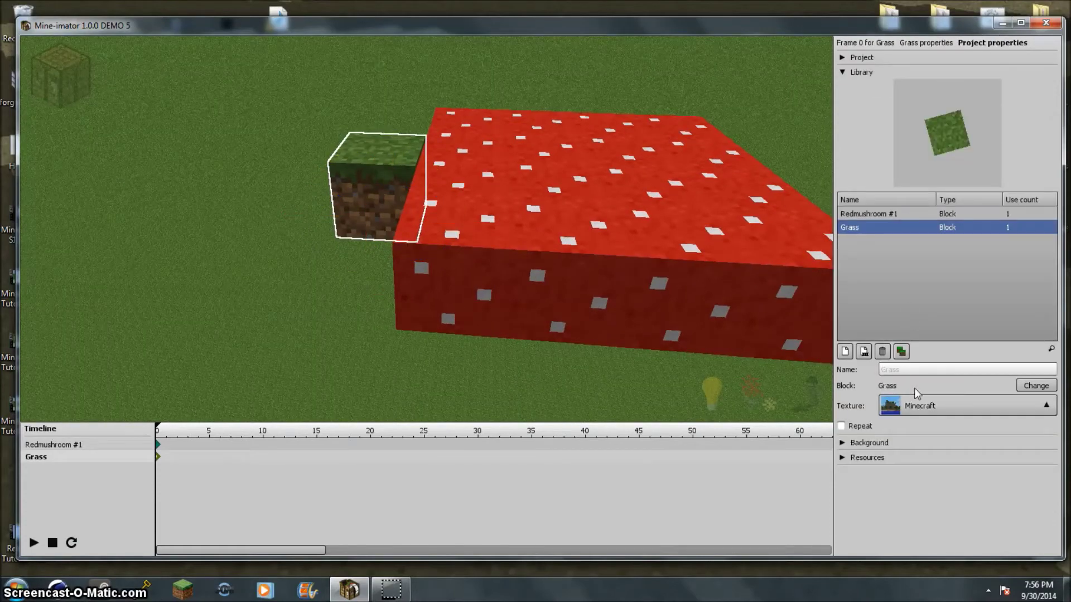
left_click(882, 442)
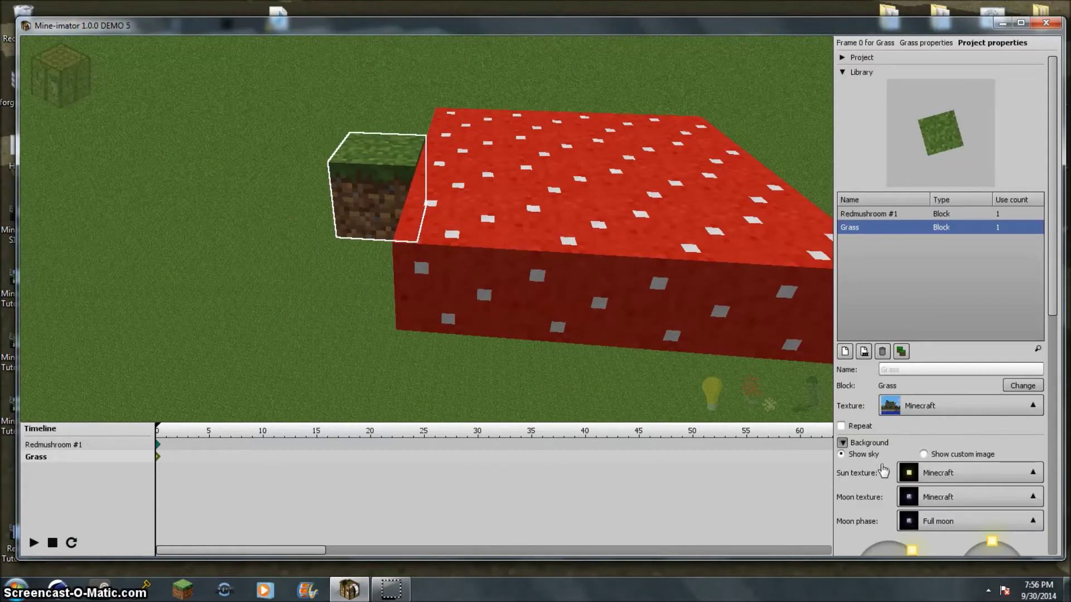
left_click(868, 443)
left_click(857, 426)
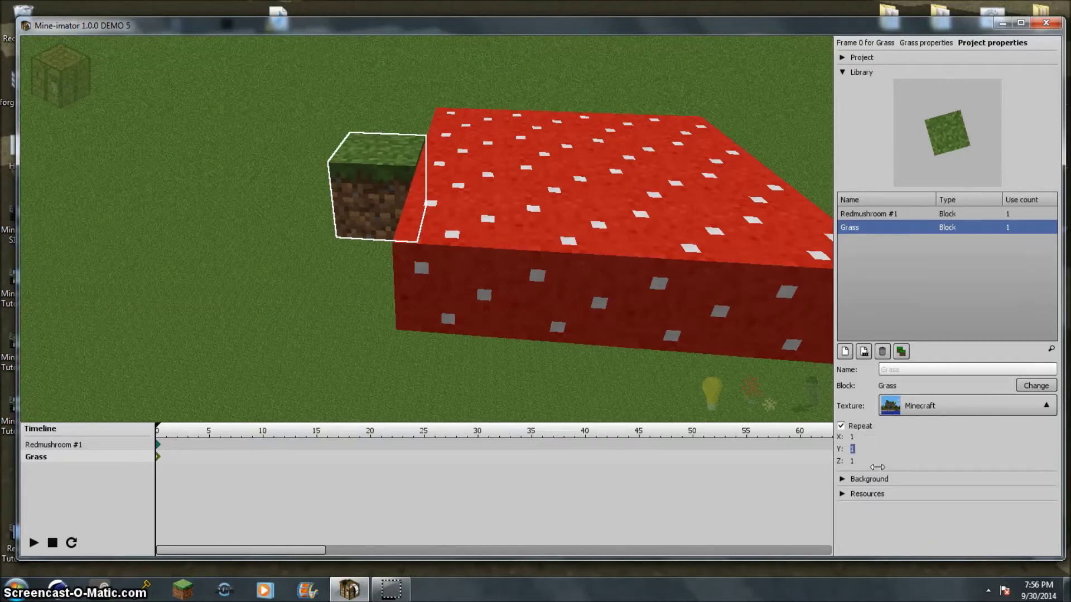
type("4")
key("BackSpace")
type("4")
- Extend the grass row beyond the mushroom platform by setting its X repeat count to 6
right_click_drag(593, 256, 543, 278)
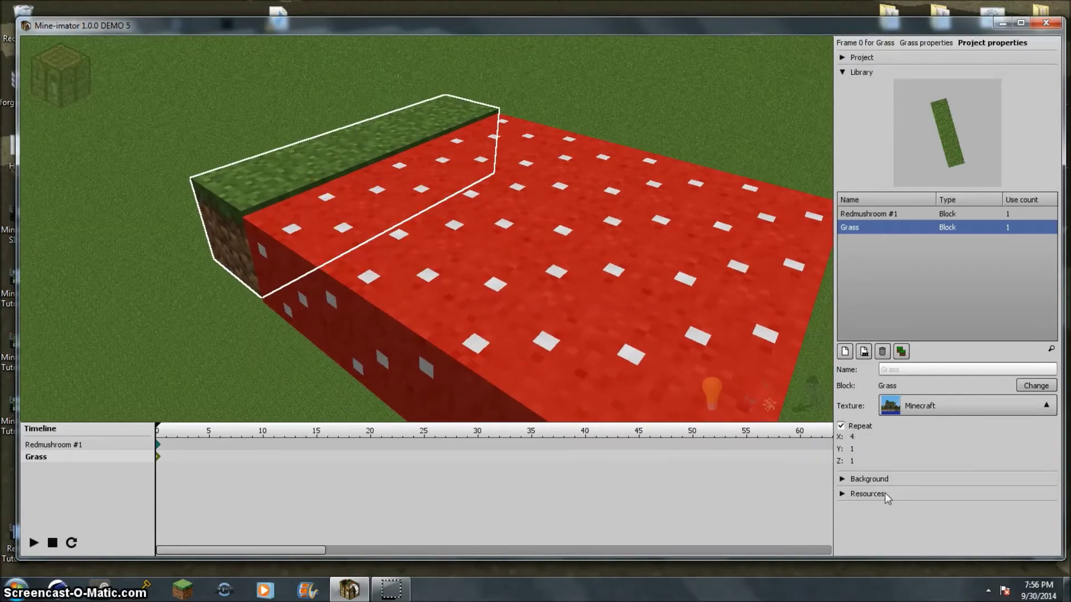
key("BackSpace")
type("6")
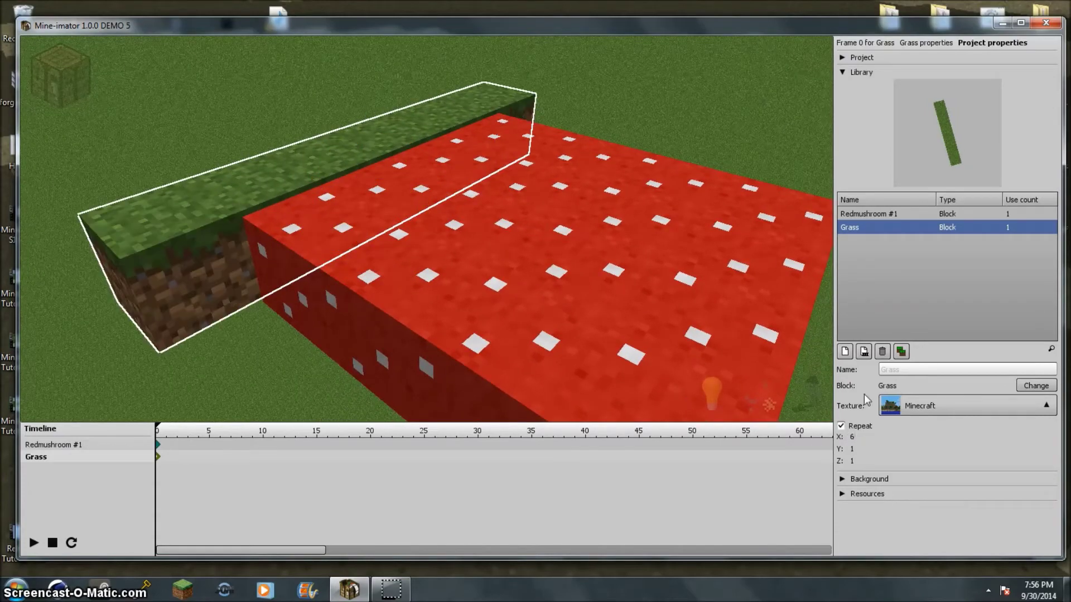
key("BackSpace")
type("5")
key("BackSpace")
type("6")
- Duplicate the Grass entry in the library and place an instance of the copy in the scene
left_click(901, 352)
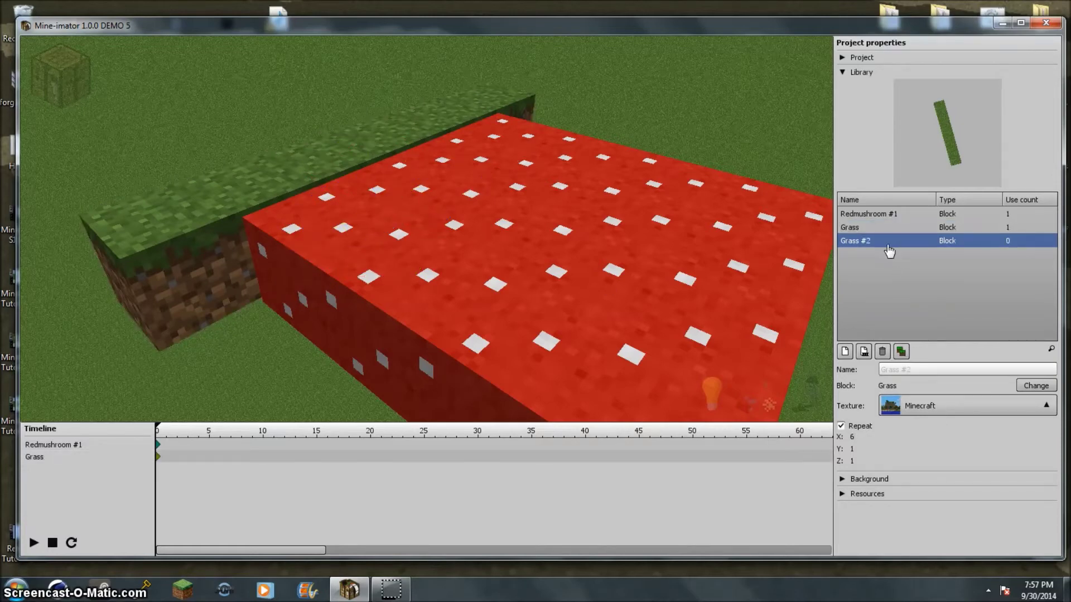
left_click(867, 301)
left_click(856, 247)
left_click(863, 351)
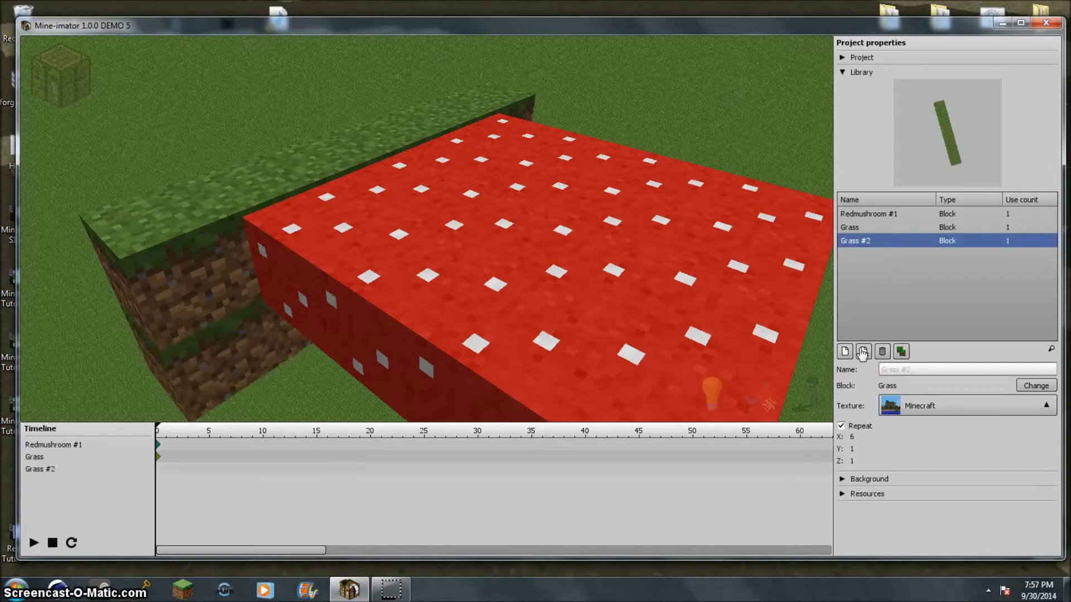
- Select Grass #2 at frame 1 and move it along Y to the opposite side of the mushroom platform
left_click(161, 474)
left_click(164, 478)
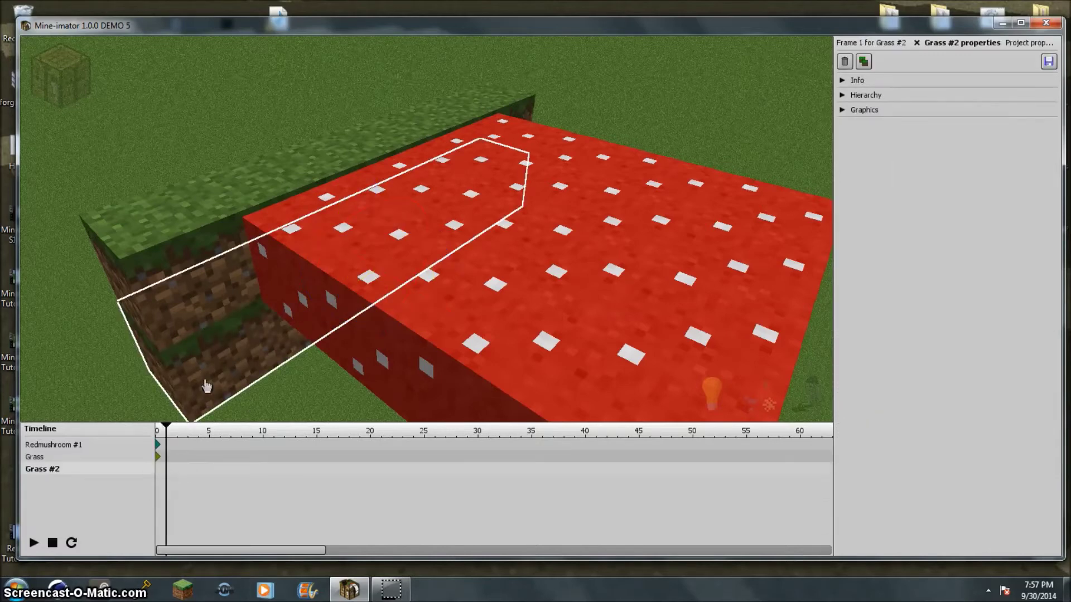
left_click(238, 336)
left_click(236, 350)
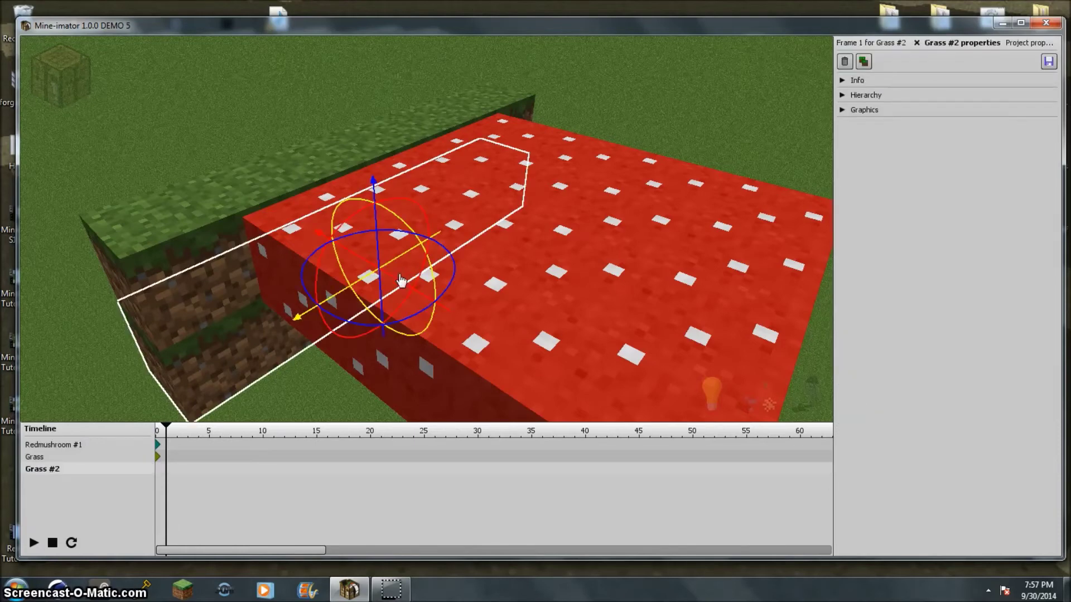
left_click_drag(411, 290, 775, 407)
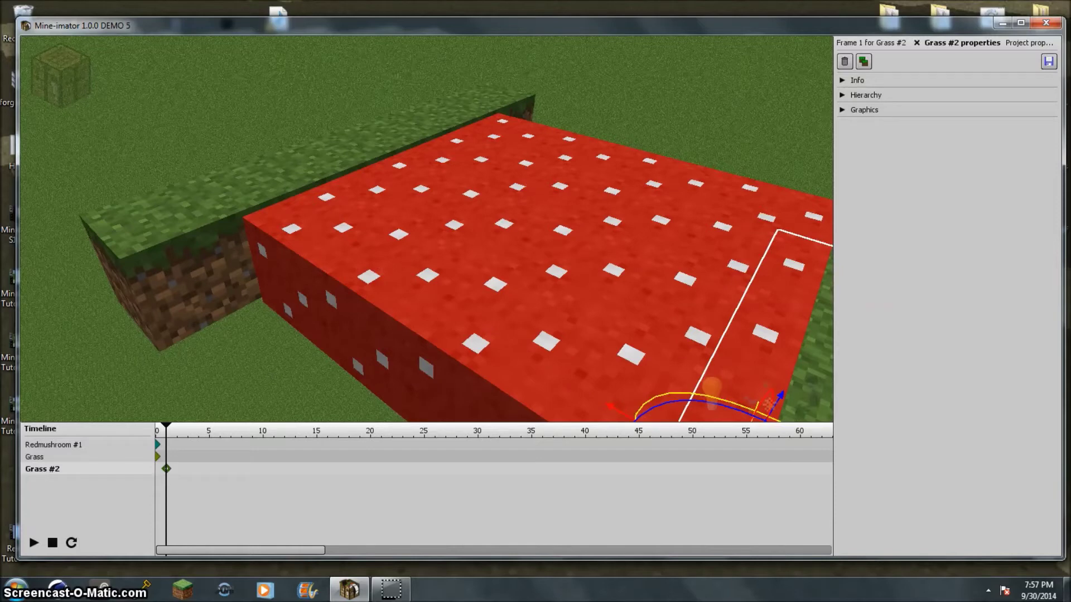
right_click_drag(775, 407, 669, 390)
right_click_drag(494, 266, 495, 266)
left_click_drag(433, 263, 456, 268)
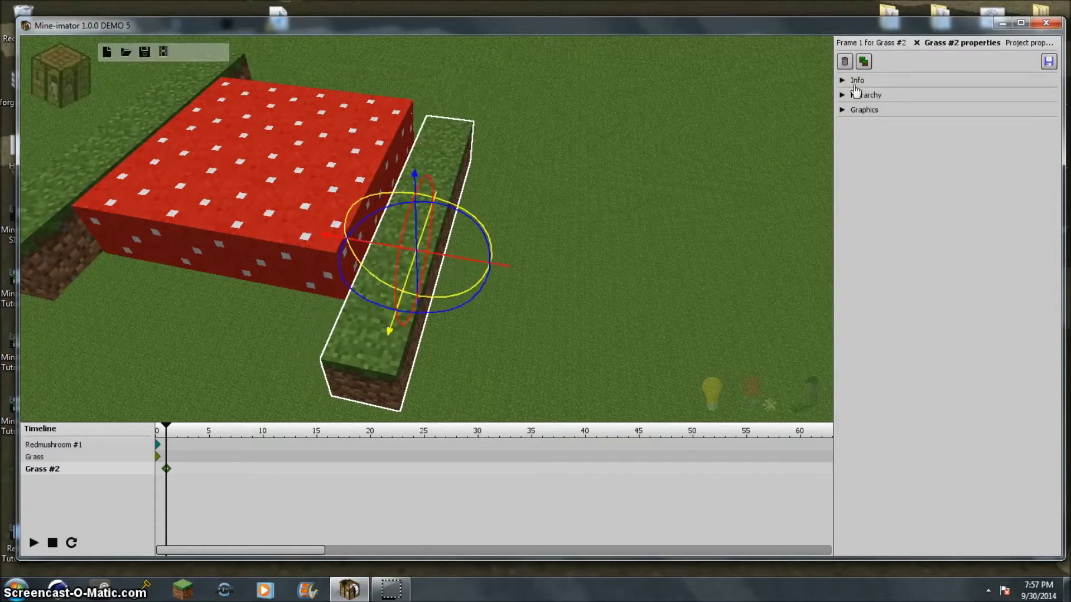
- Set the Y position of Grass #2 to -175 at frame 1
left_click(846, 49)
left_click(864, 81)
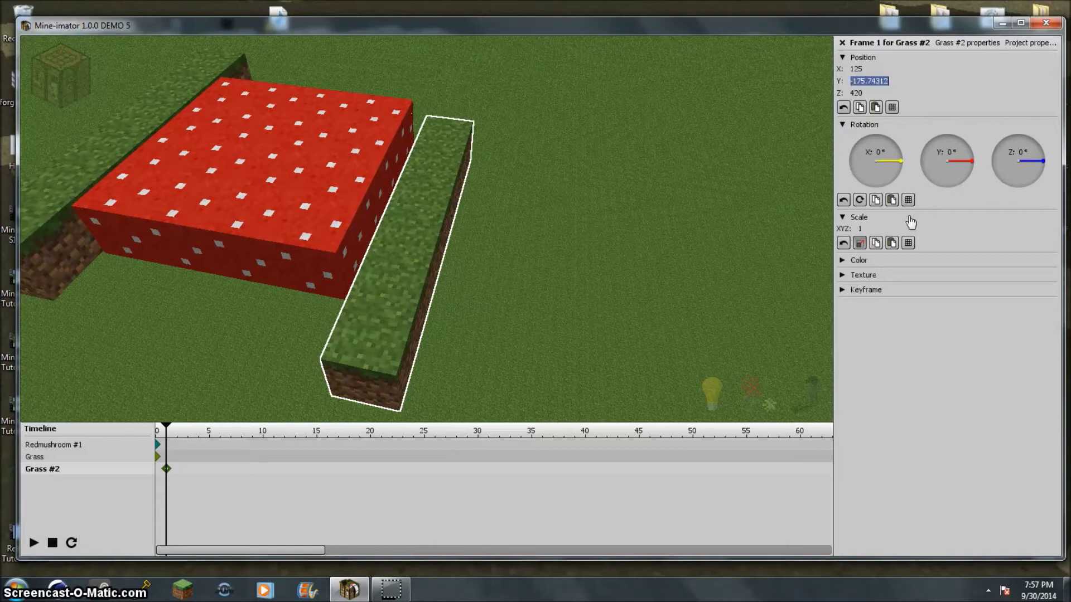
type("-175")
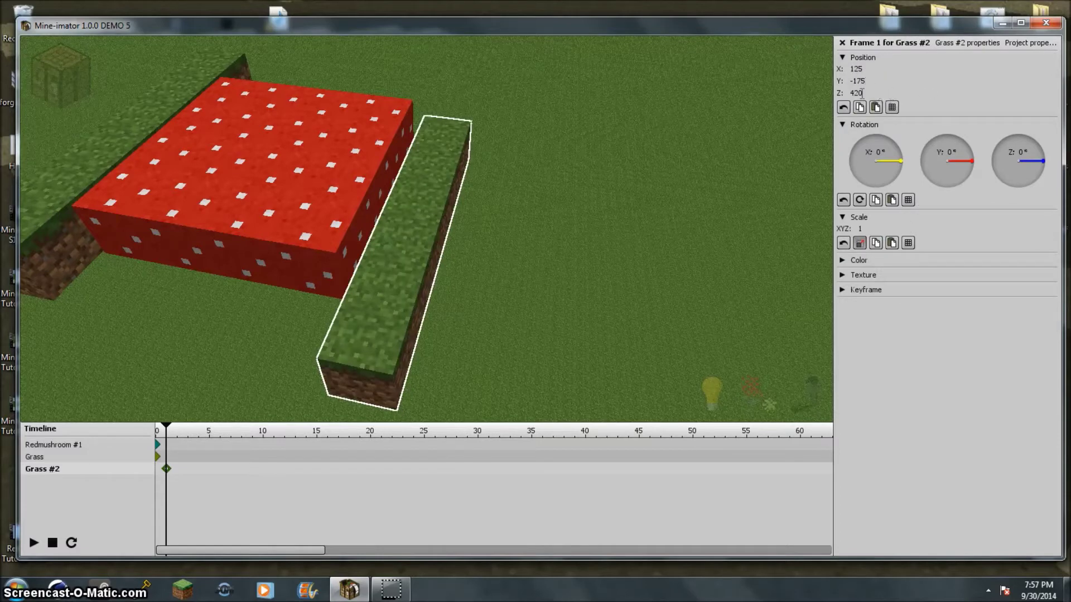
- Set the Z position of Grass #2 to 436 at frame 1 so it sits just above the mushroom platform
type("435")
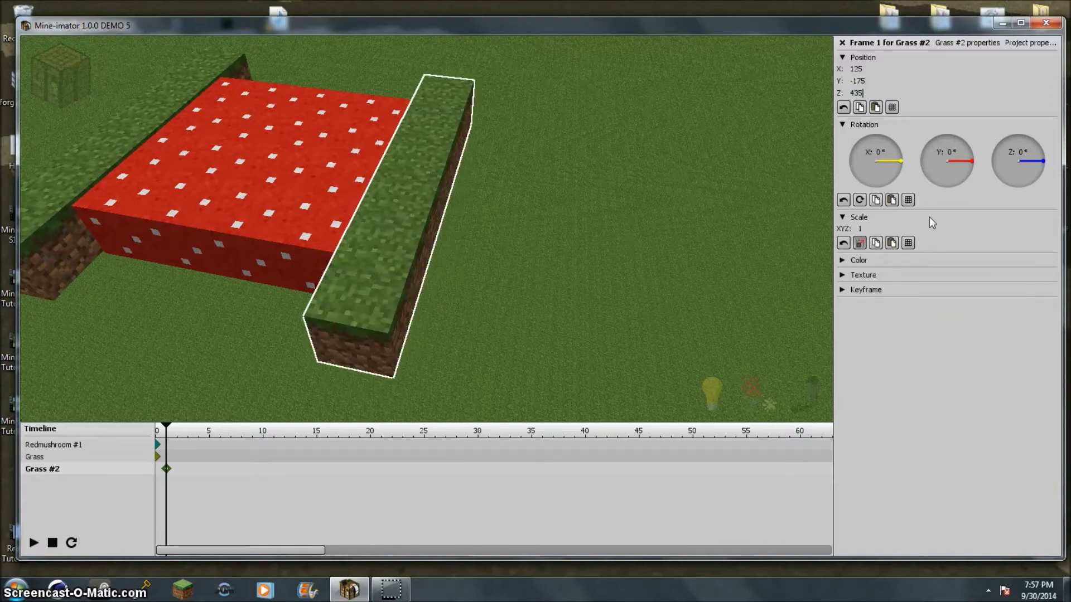
right_click_drag(704, 335, 591, 335)
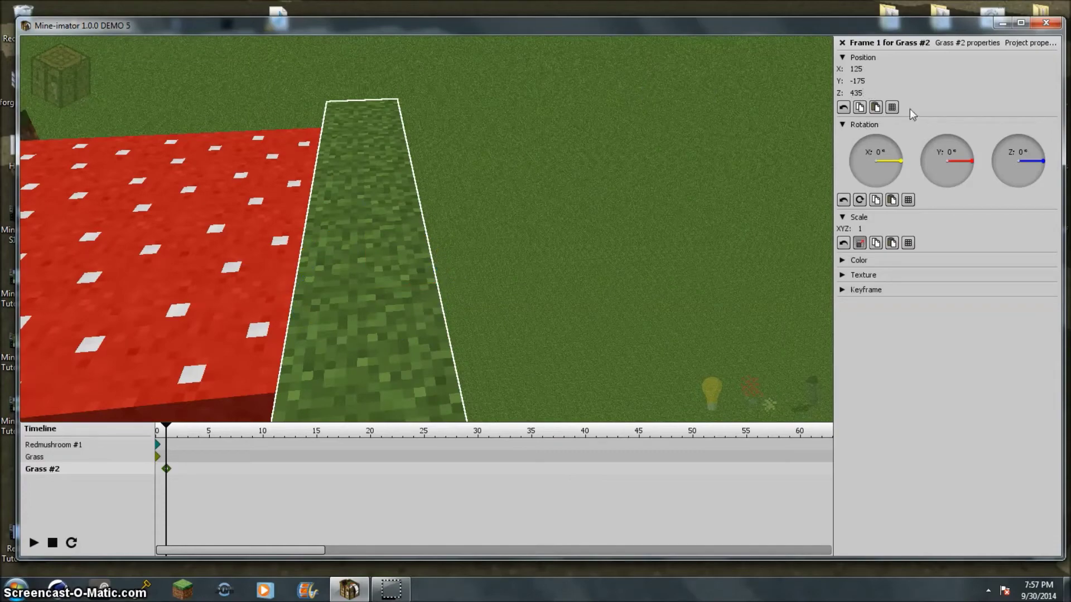
key("BackSpace")
type("6")
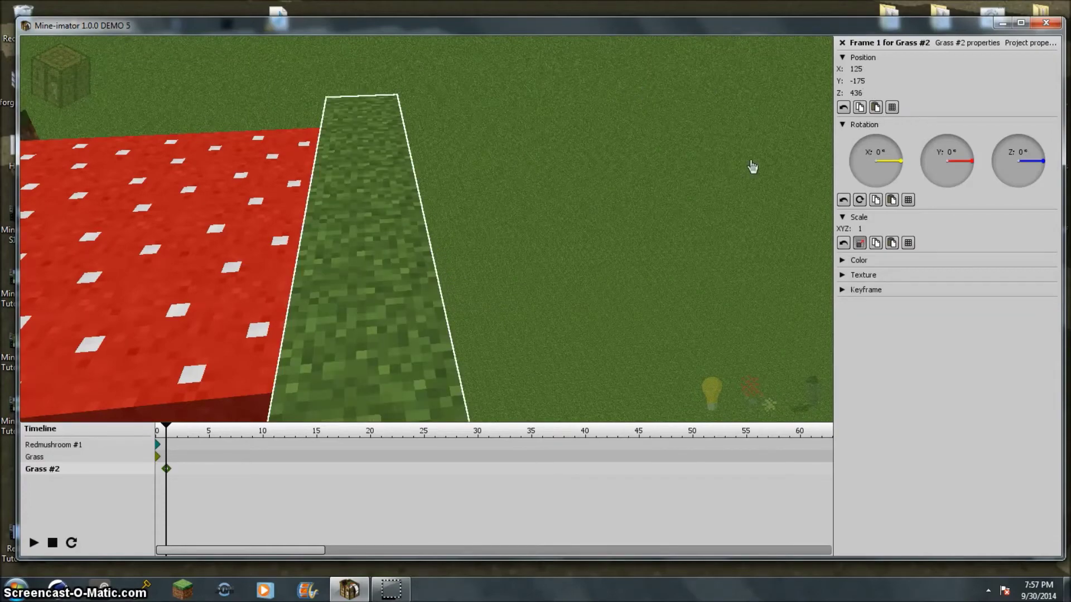
key("a")
right_click_drag(426, 228, 437, 265)
key("s")
key("d")
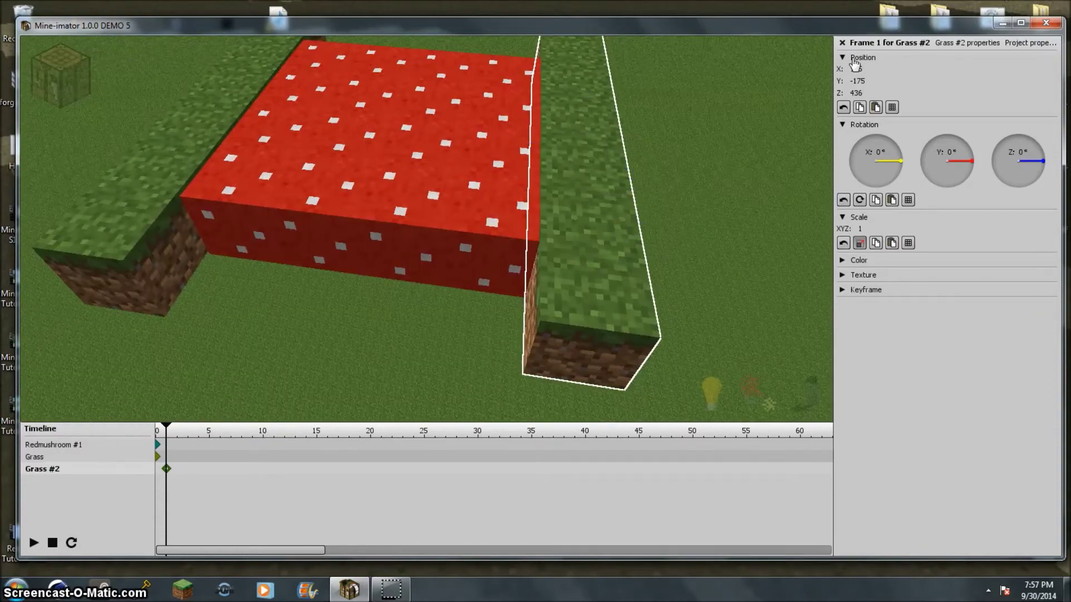
- Create another Grass block in the scene and move the Grass #2 keyframe from frame 1 to frame 0
left_click(847, 56)
left_click(842, 42)
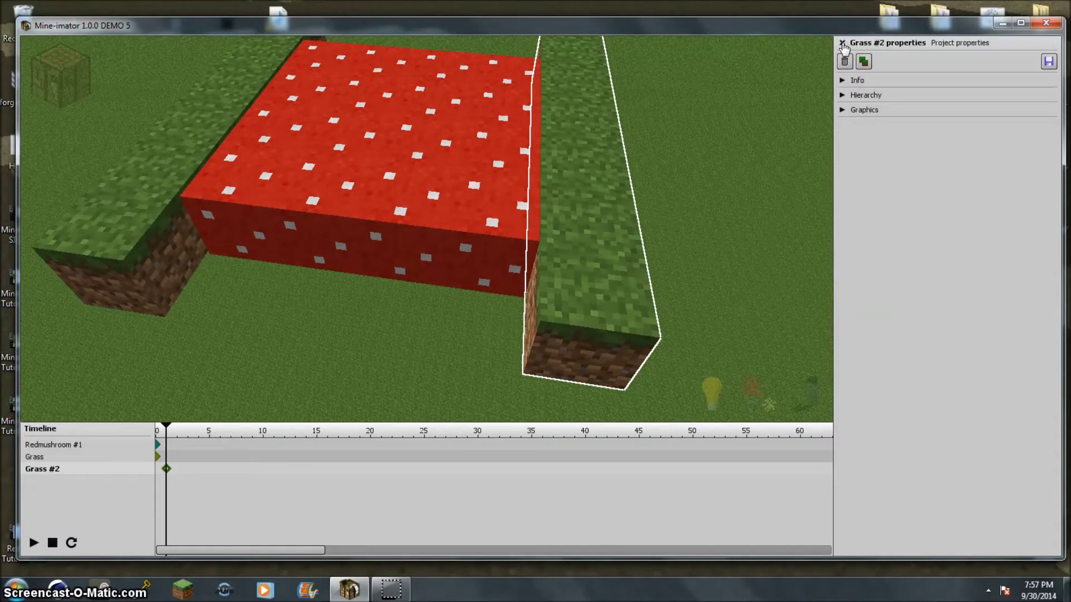
left_click(842, 43)
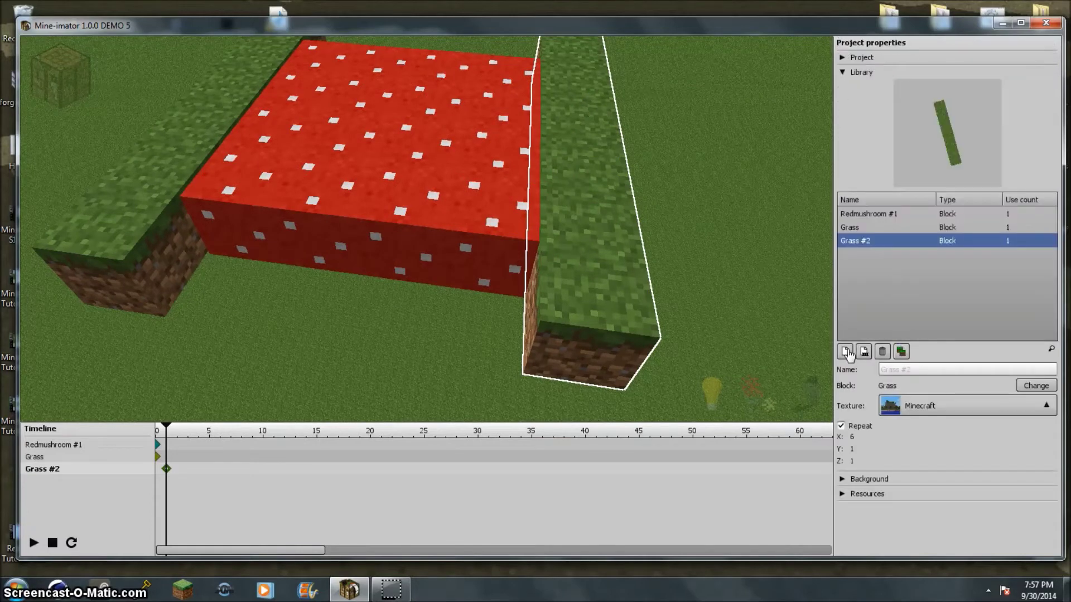
left_click(62, 81)
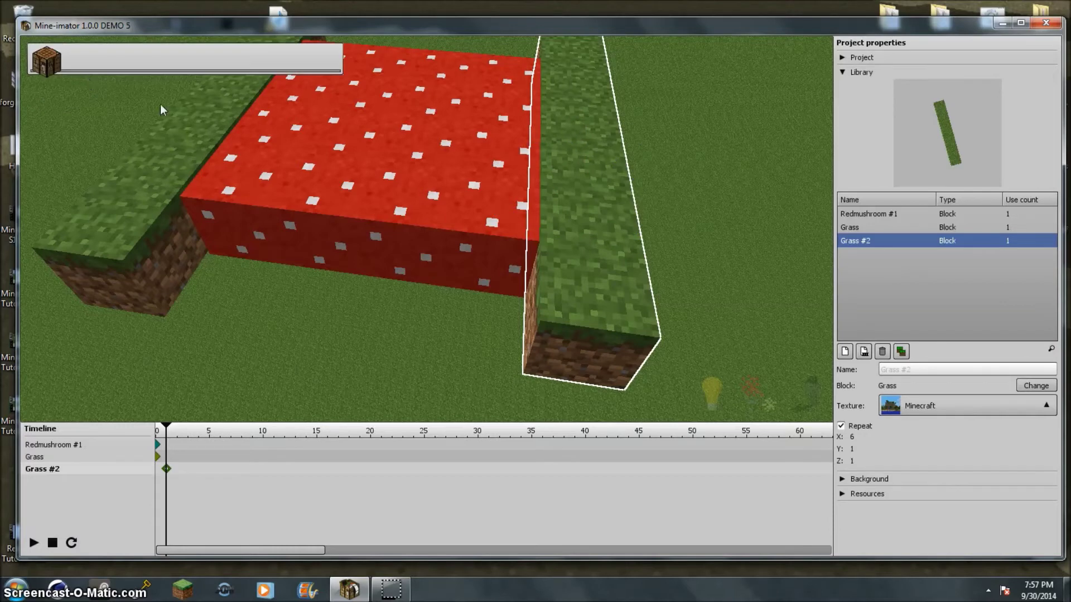
left_click(218, 95)
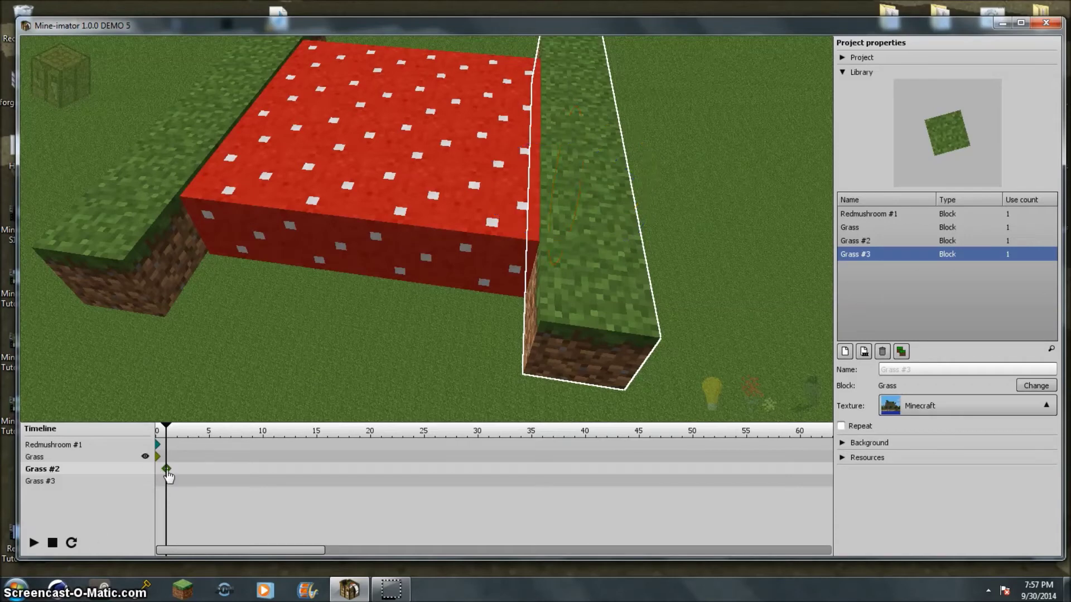
left_click_drag(168, 471, 158, 470)
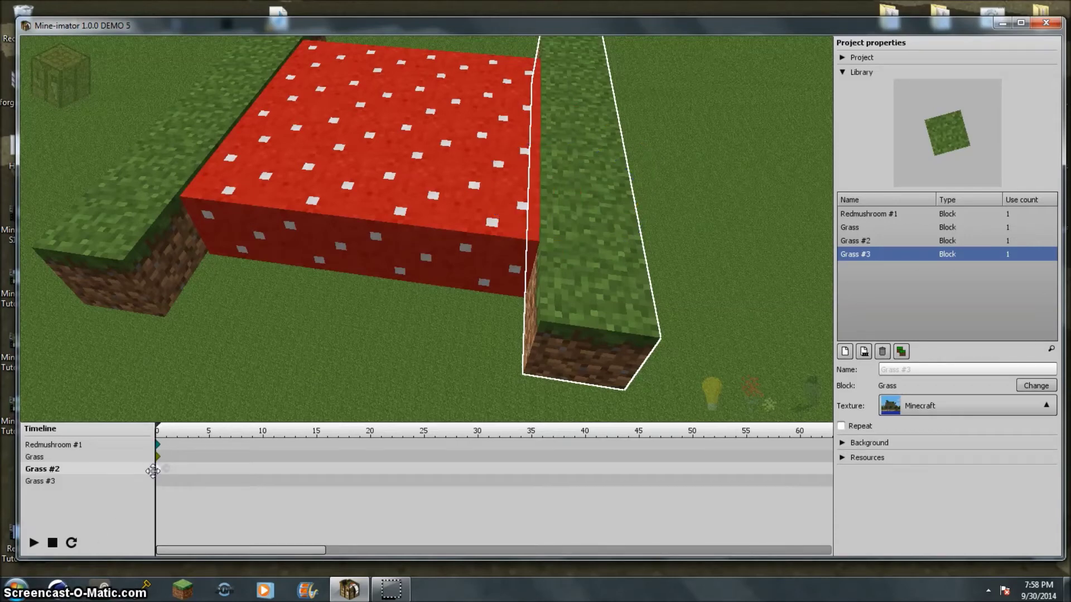
- Keyframe Grass #3 at frame 0 and set its Z position to 435
left_click(160, 482)
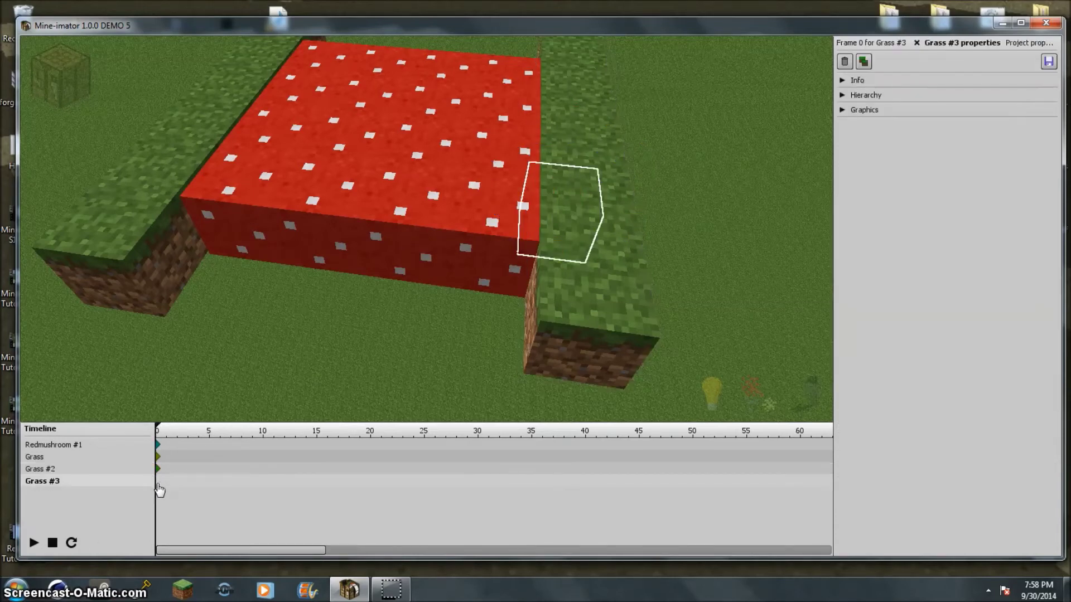
left_click_drag(565, 202, 578, 151)
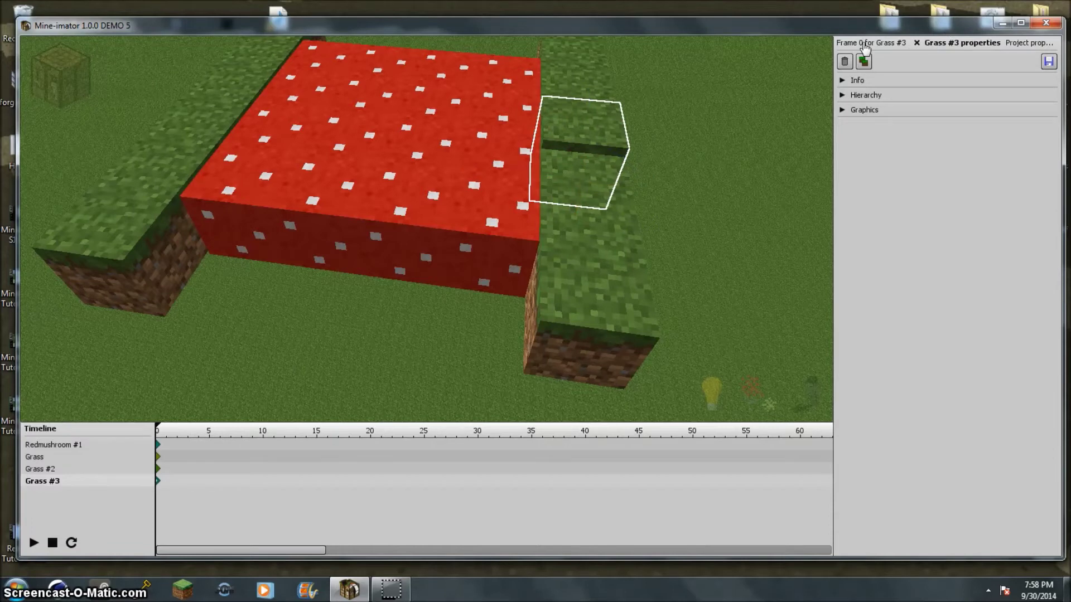
left_click(864, 45)
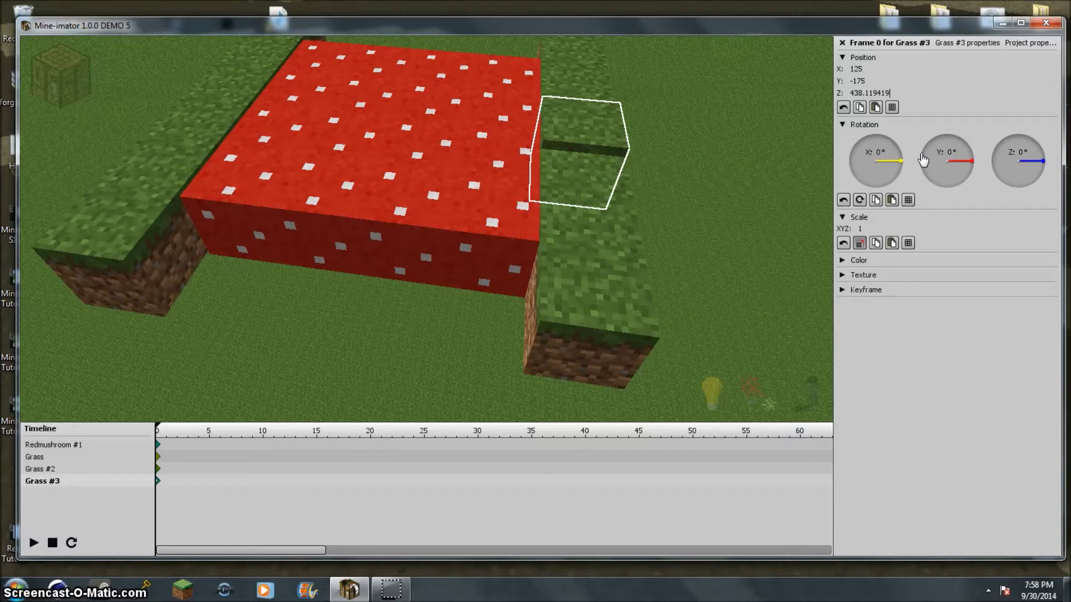
key("BackSpace")
key("BackSpace")
key("BackSpace")
key("BackSpace")
key("Return")
- Try Y positions of -160, -155, -148 and -136 on Grass #3 to centre it across the mushroom platform
left_click(860, 81)
type("-")
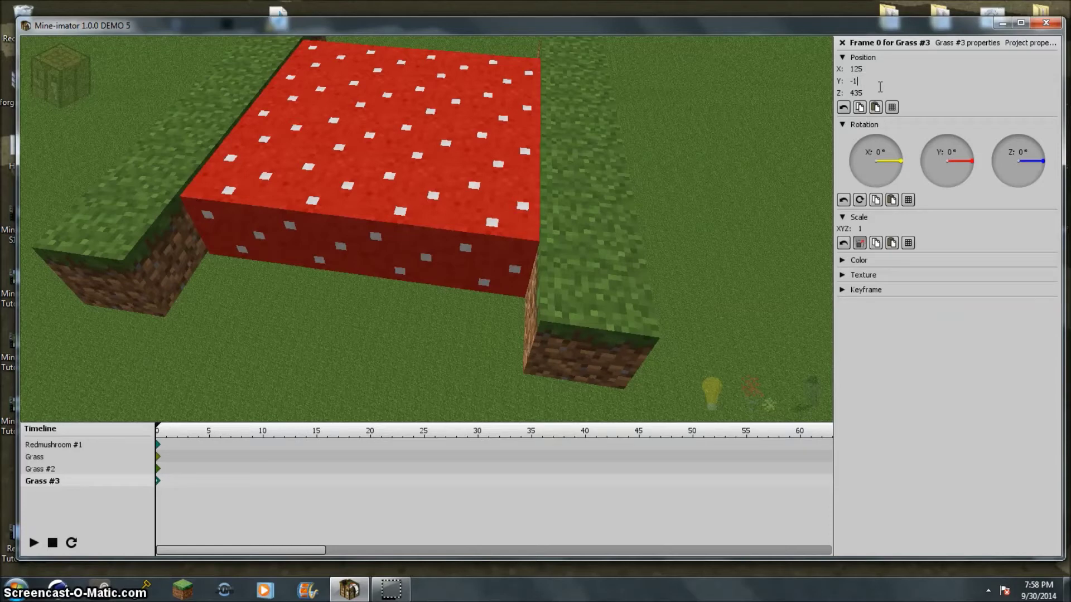
type("160")
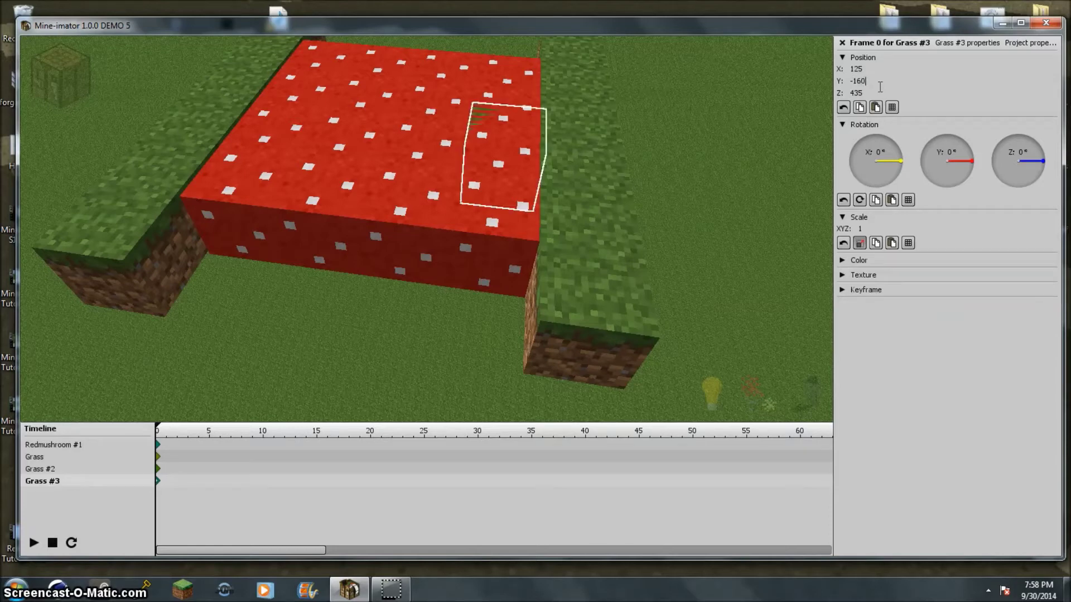
key("BackSpace")
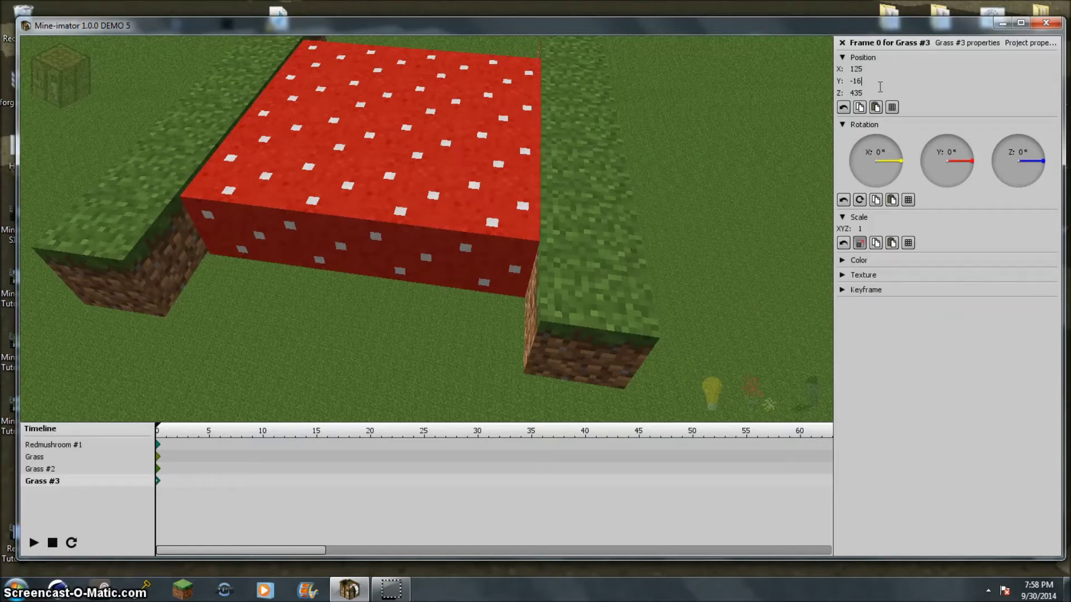
type("55")
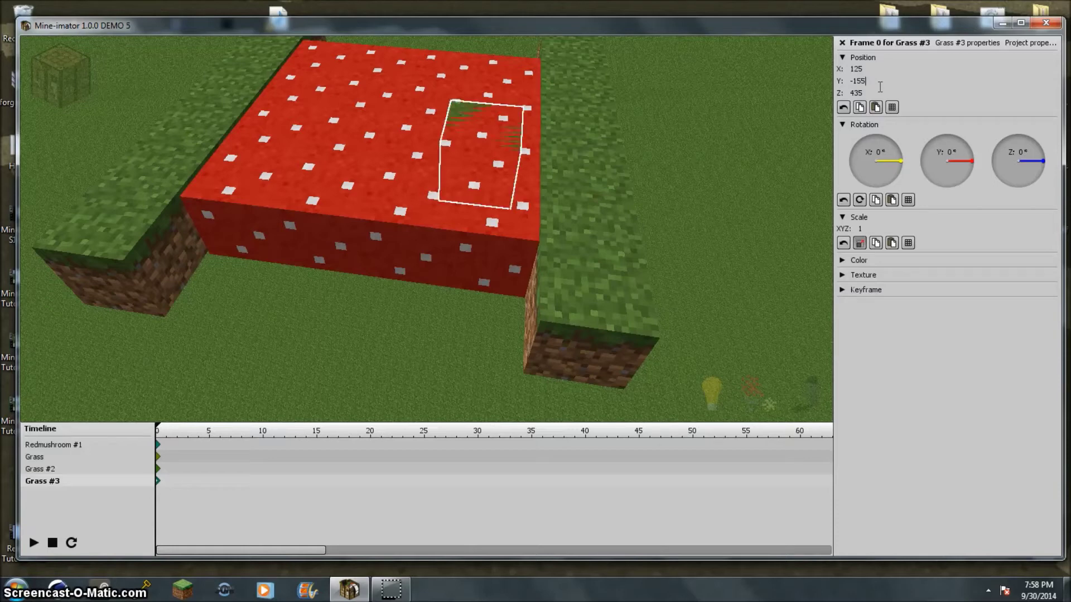
type("0")
key("BackSpace")
key("BackSpace")
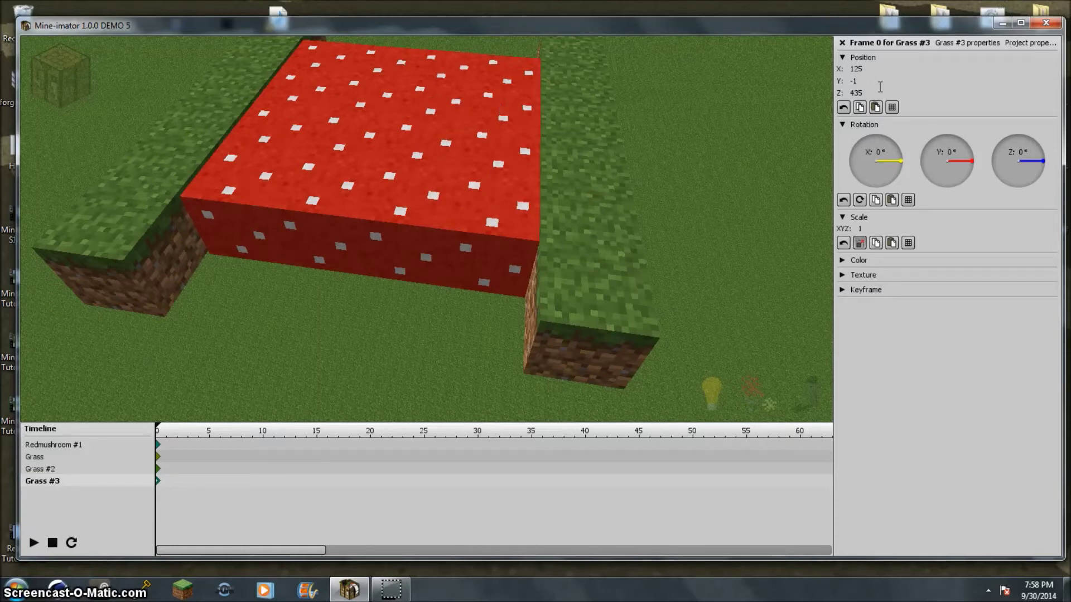
type("48")
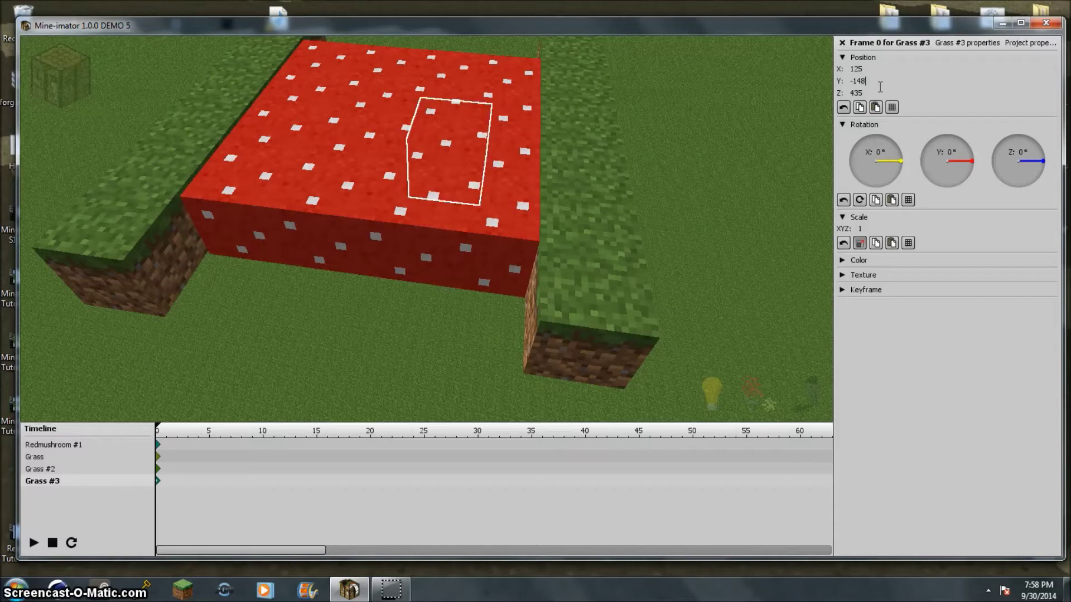
key("BackSpace")
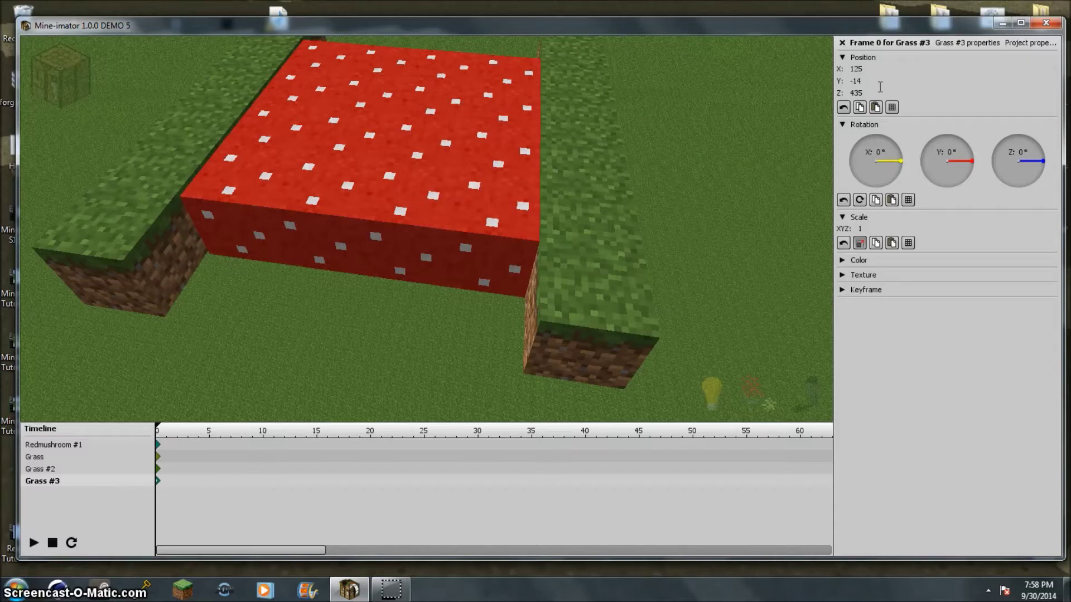
type("4")
type("0")
key("BackSpace")
type("6")
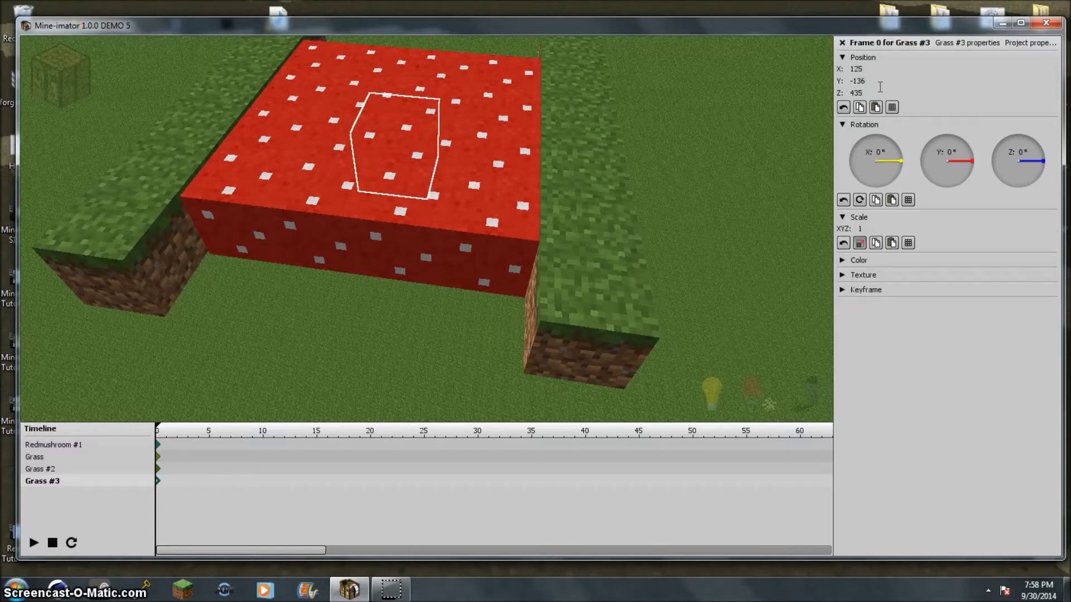
- Check the mushroom platform's Y position at frame 0 and match Grass #3 to it with a Y of -135
left_click(266, 241)
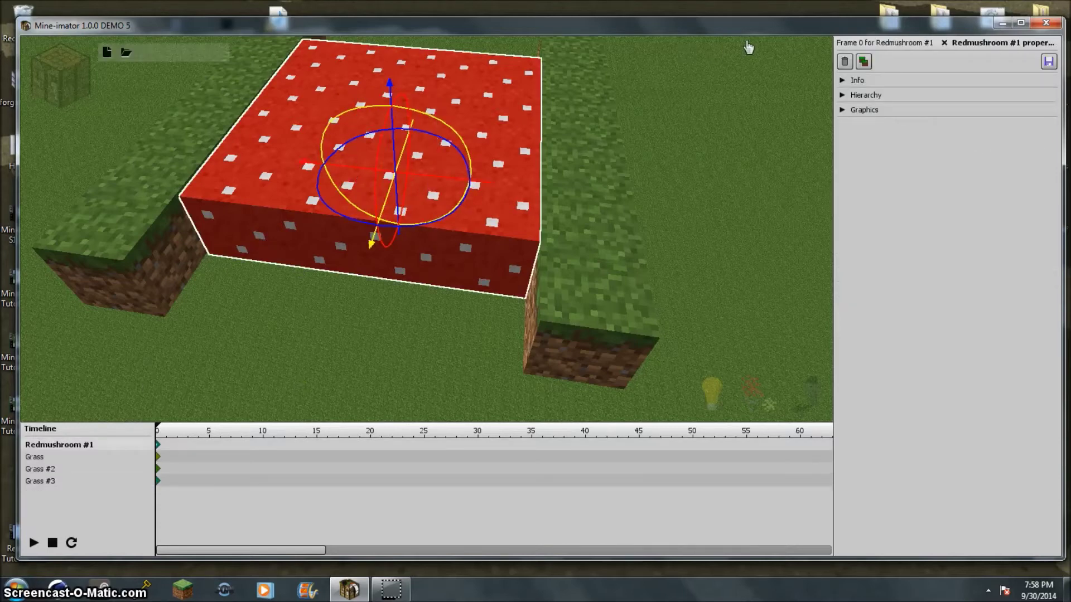
left_click(863, 44)
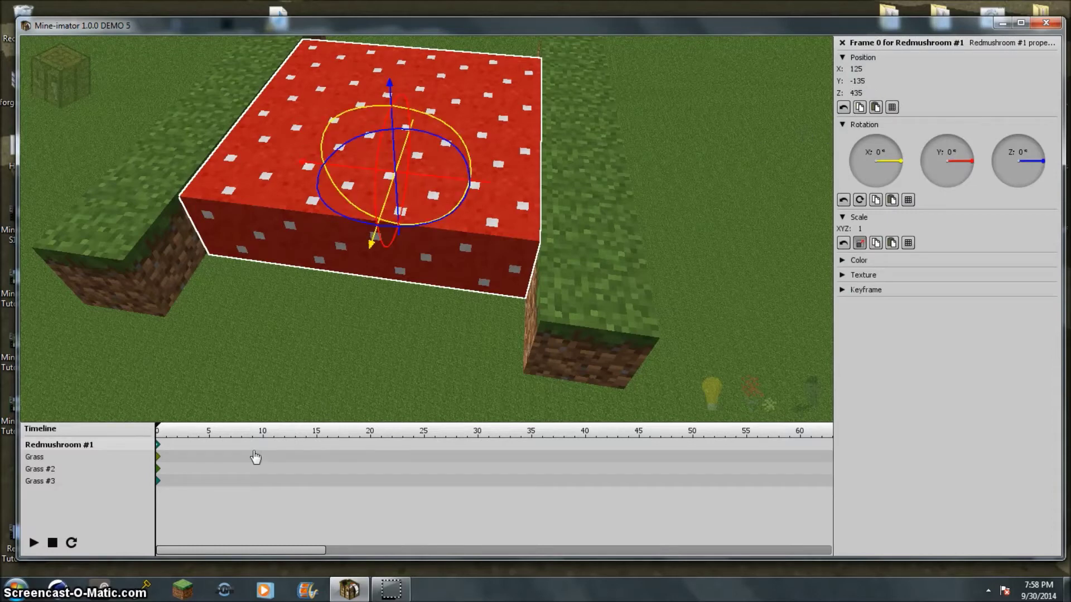
left_click(159, 483)
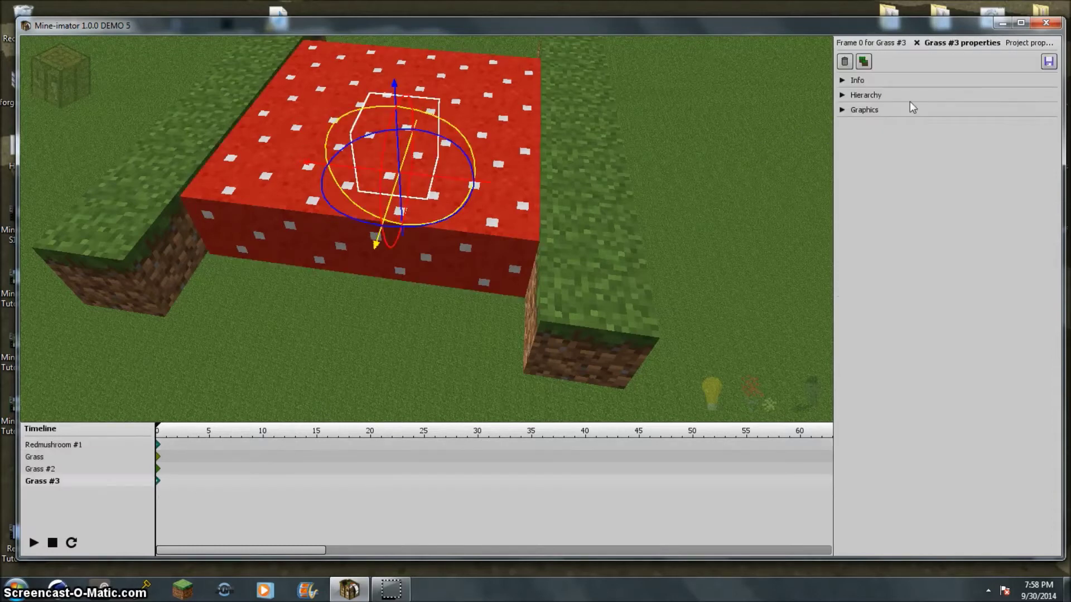
left_click(852, 45)
left_click(861, 81)
type("-136")
key("Return")
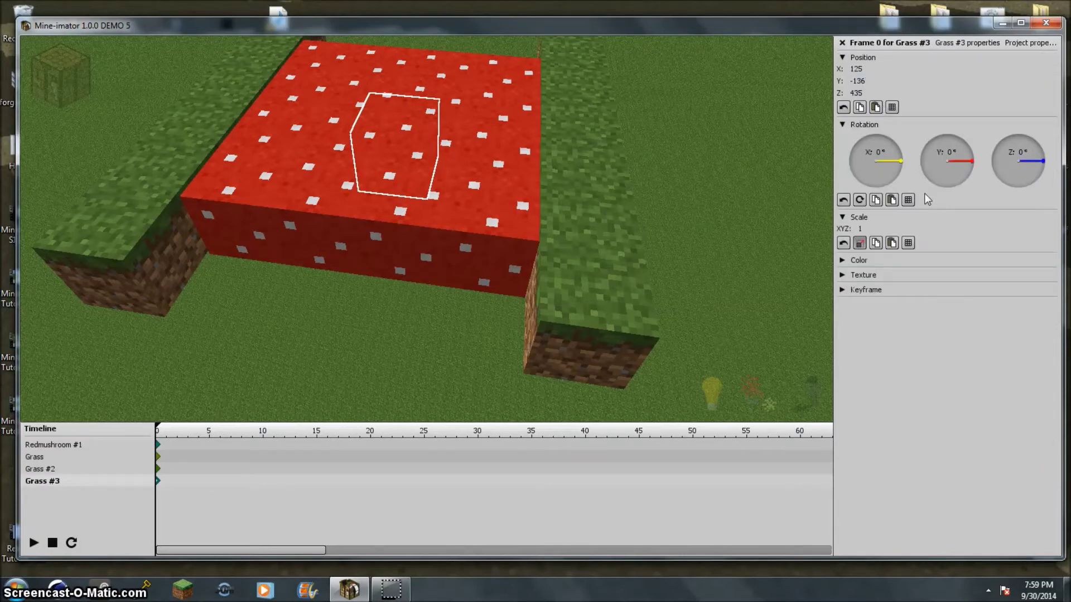
key("ctrl+z")
- Set the X position of Grass #3 to 165 so the block sits against the open edge of the mushroom platform
left_click(856, 68)
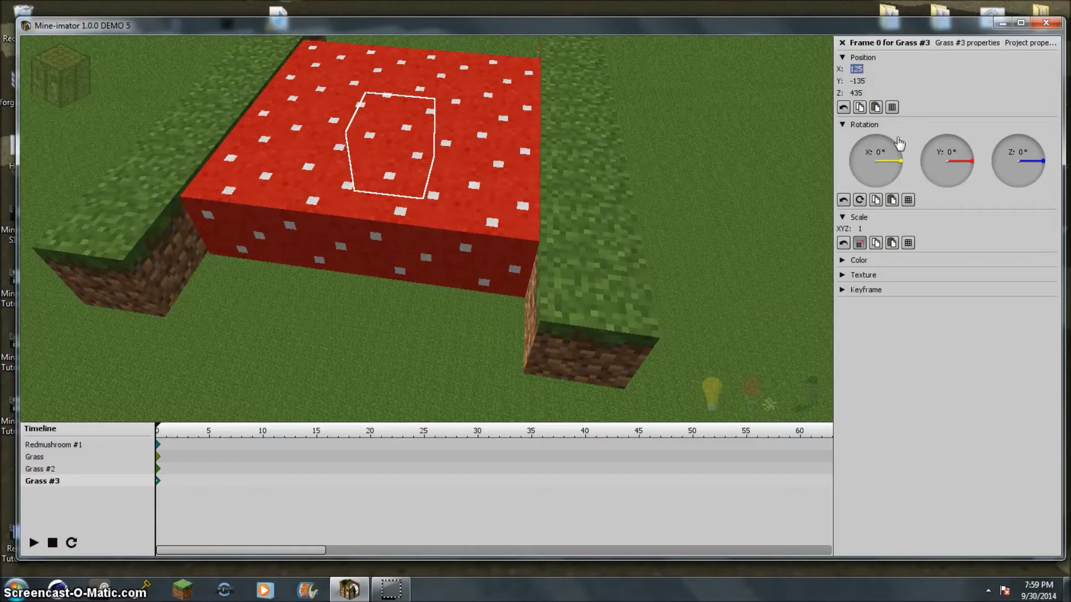
type("1")
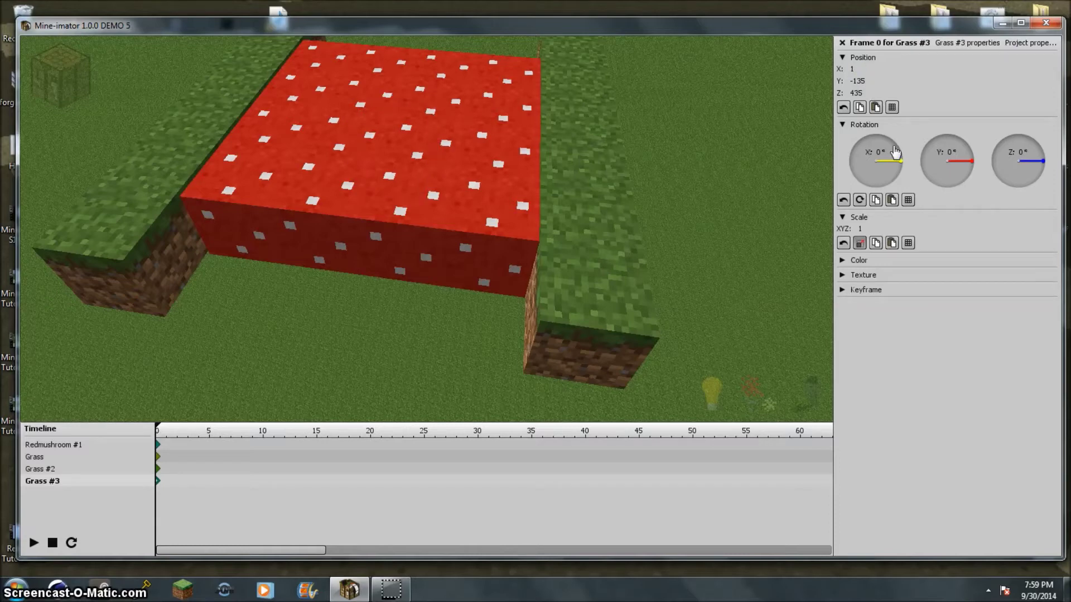
type("45")
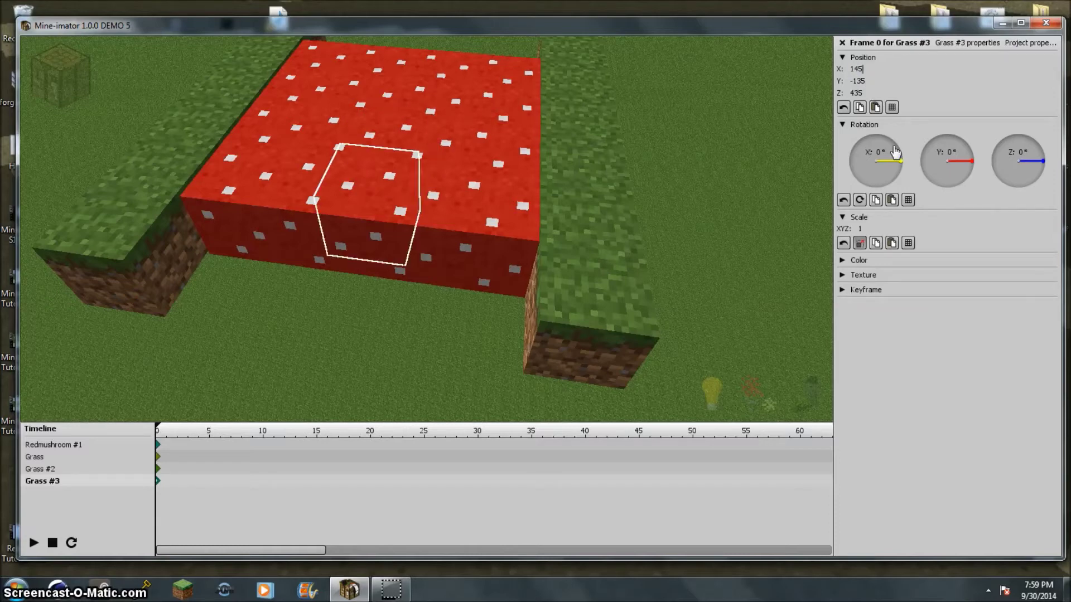
key("BackSpace")
key("BackSpace")
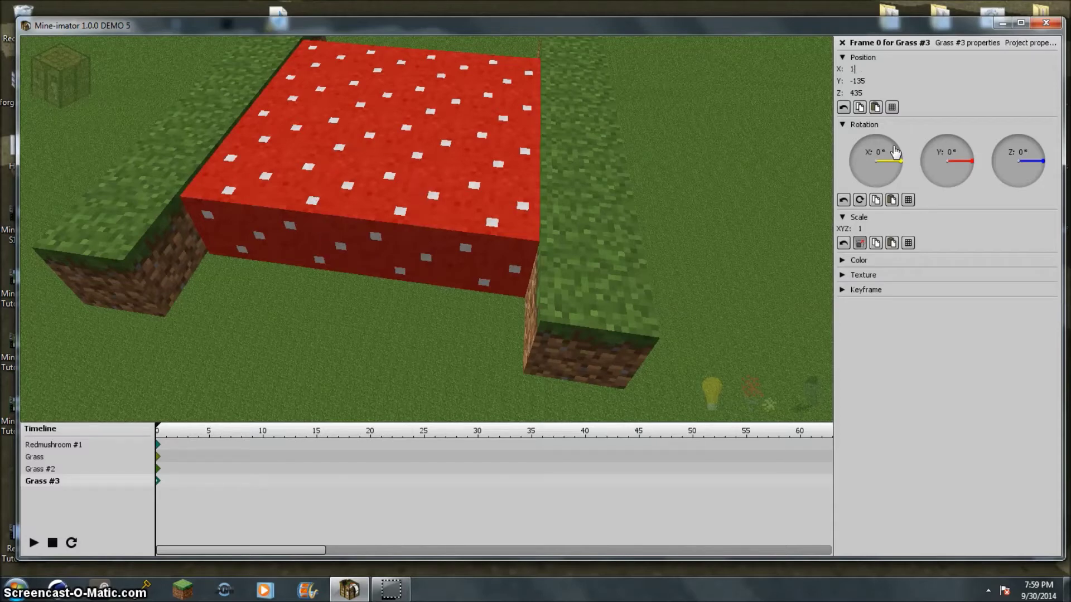
type("55")
key("BackSpace")
type("0")
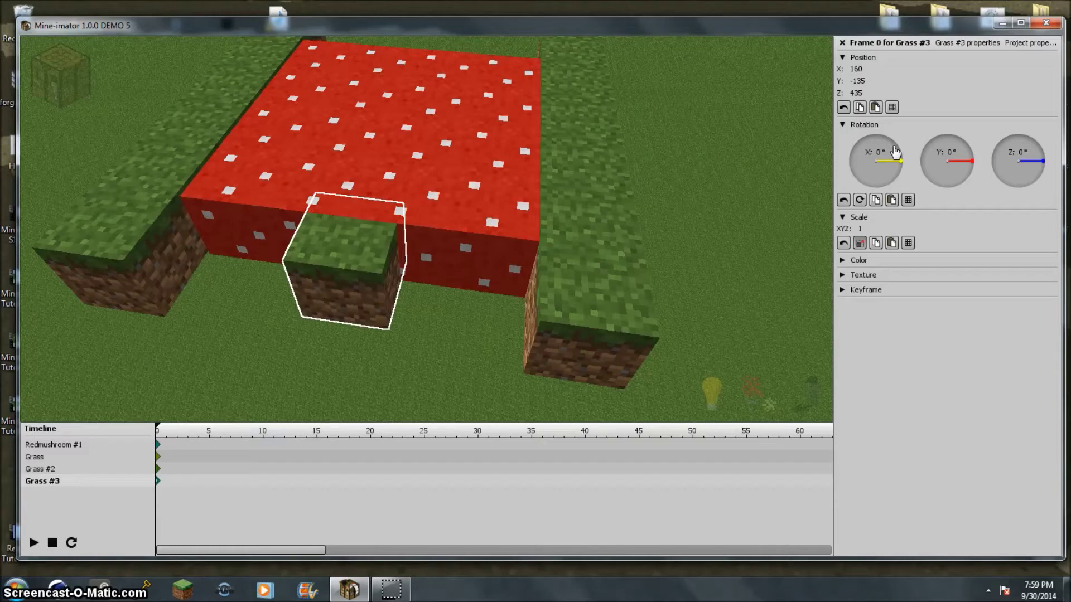
key("BackSpace")
type("5")
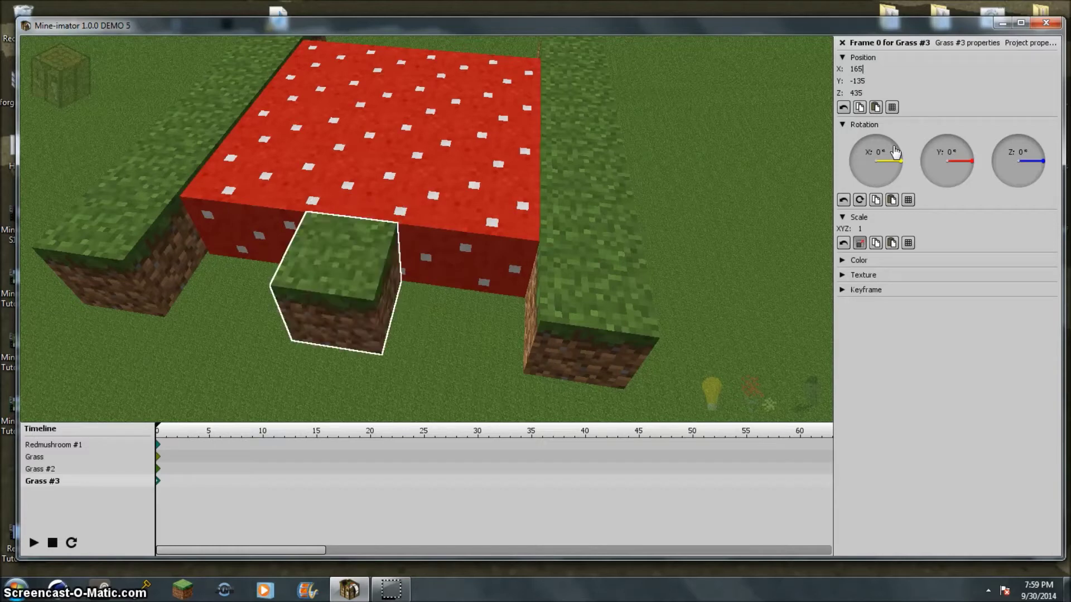
key("Return")
- Set the Z position of Grass #3 to 436 at frame 0
left_click(856, 93)
key("BackSpace")
type("6")
key("Return")
- Enable repeating for Grass #3 in the library and set its Y repeat count to 4 to fill the platform edge
right_click_drag(423, 223, 613, 212)
left_click(963, 45)
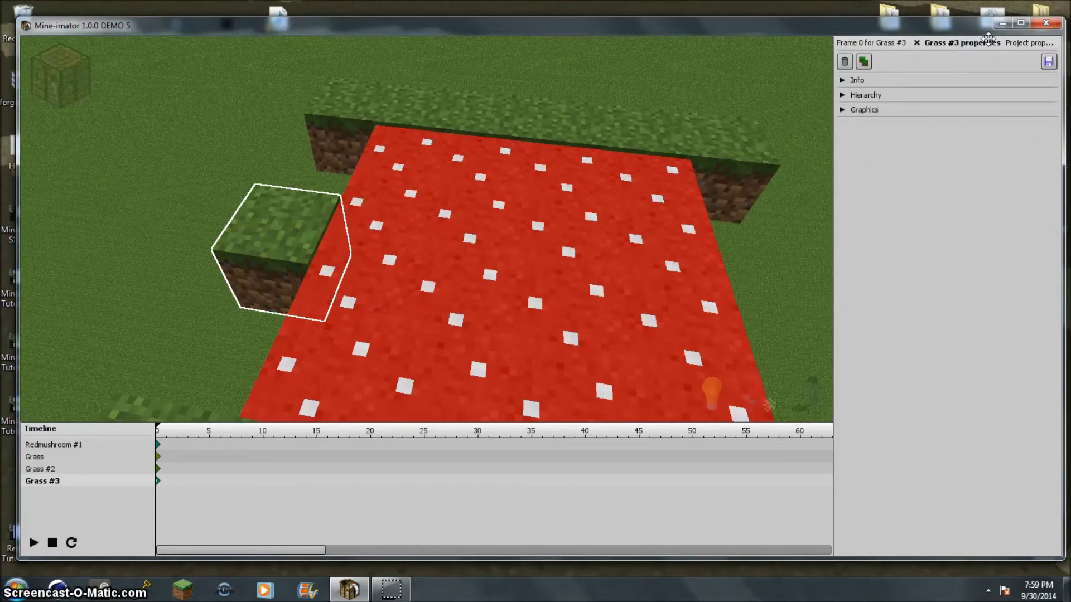
left_click(1031, 43)
left_click(842, 426)
left_click(852, 438)
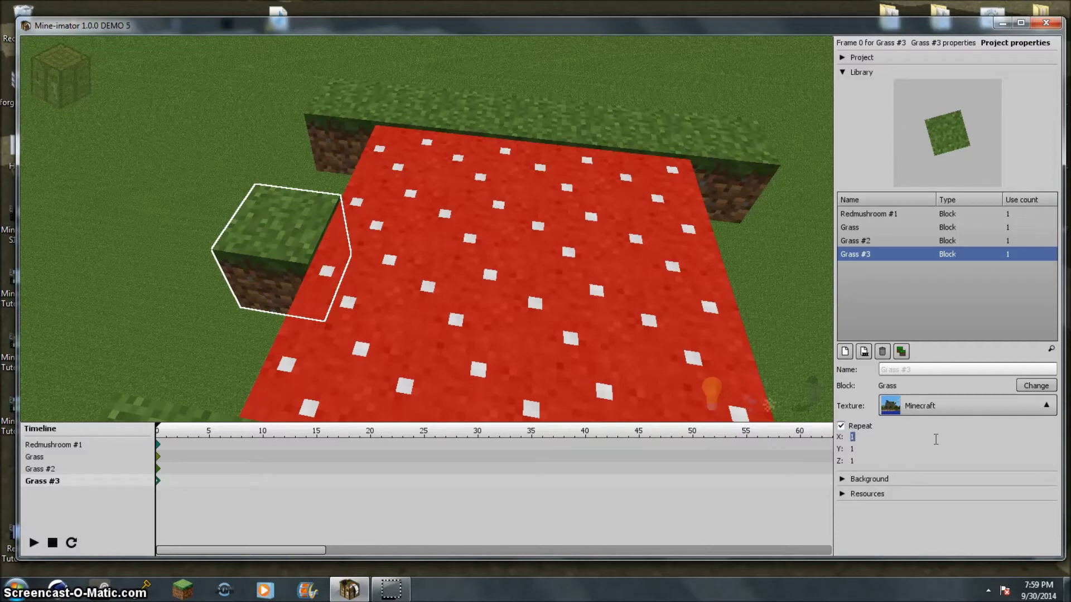
key("BackSpace")
type("3")
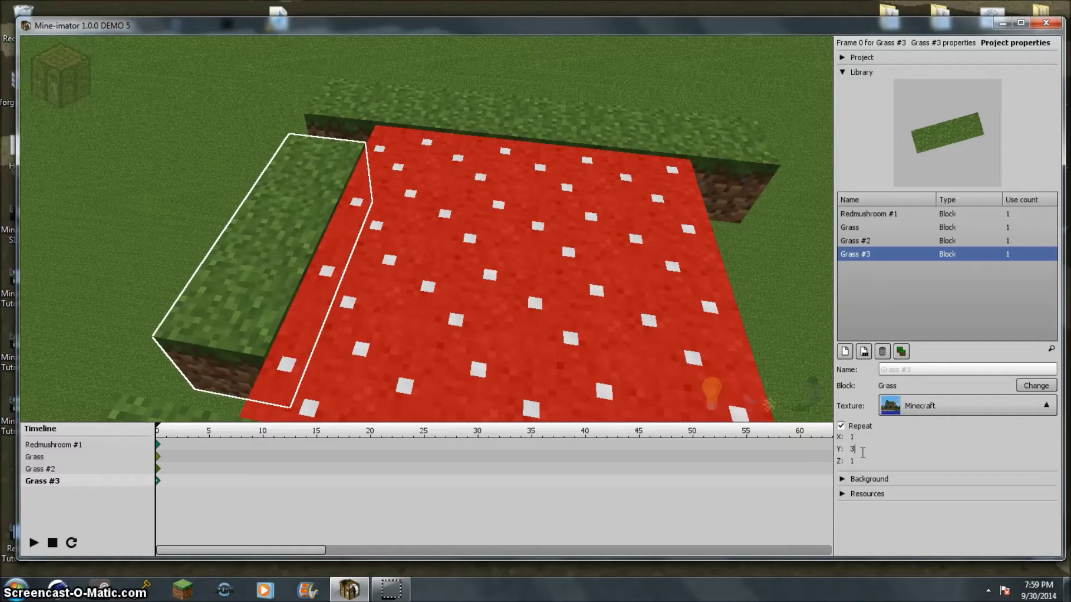
key("BackSpace")
type("4")
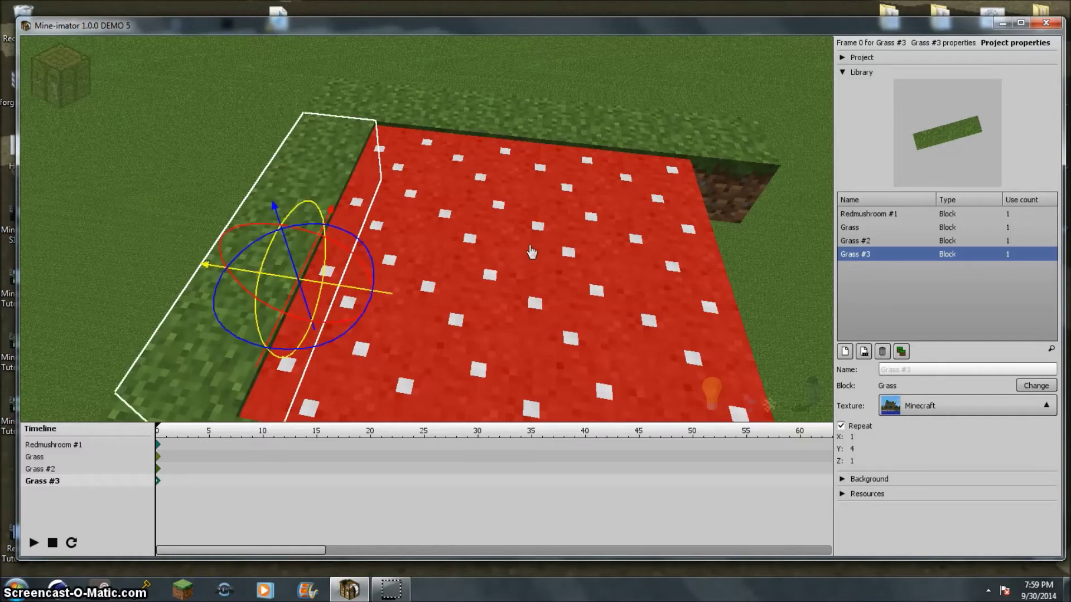
- Duplicate the Grass #3 library entry and place an instance of the copy in the scene
left_click(864, 352)
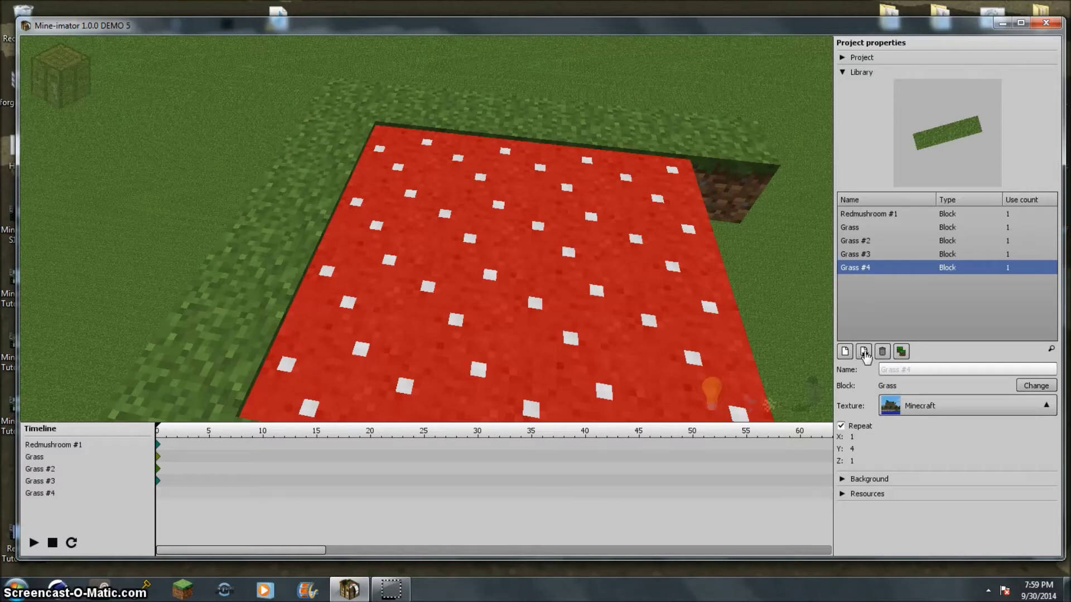
- Select Grass #4 at frame 0 and move the row along X to the open side of the mushroom platform
left_click(159, 494)
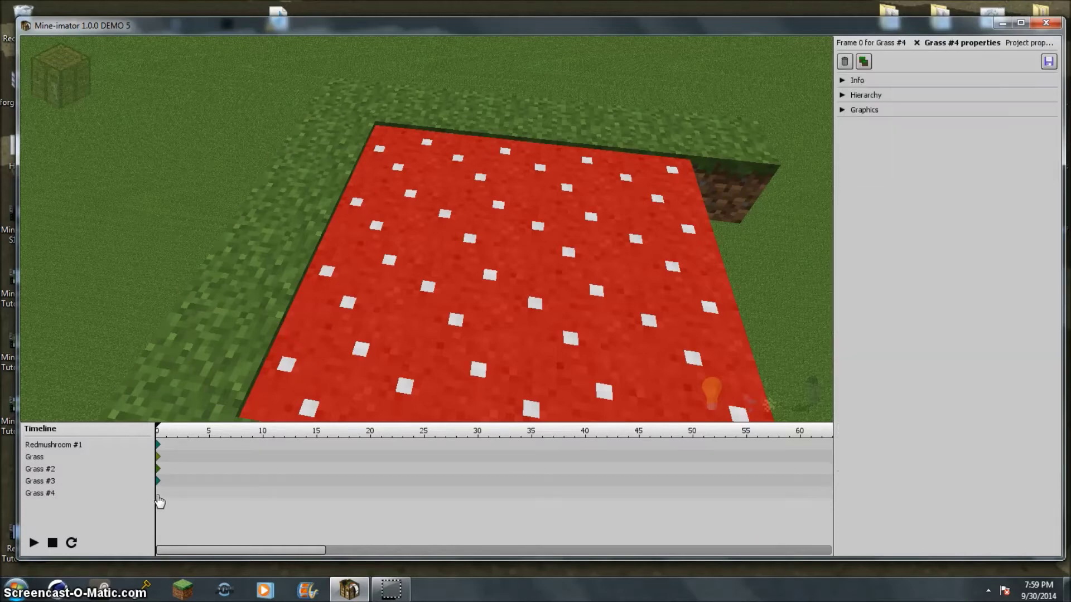
left_click(158, 493)
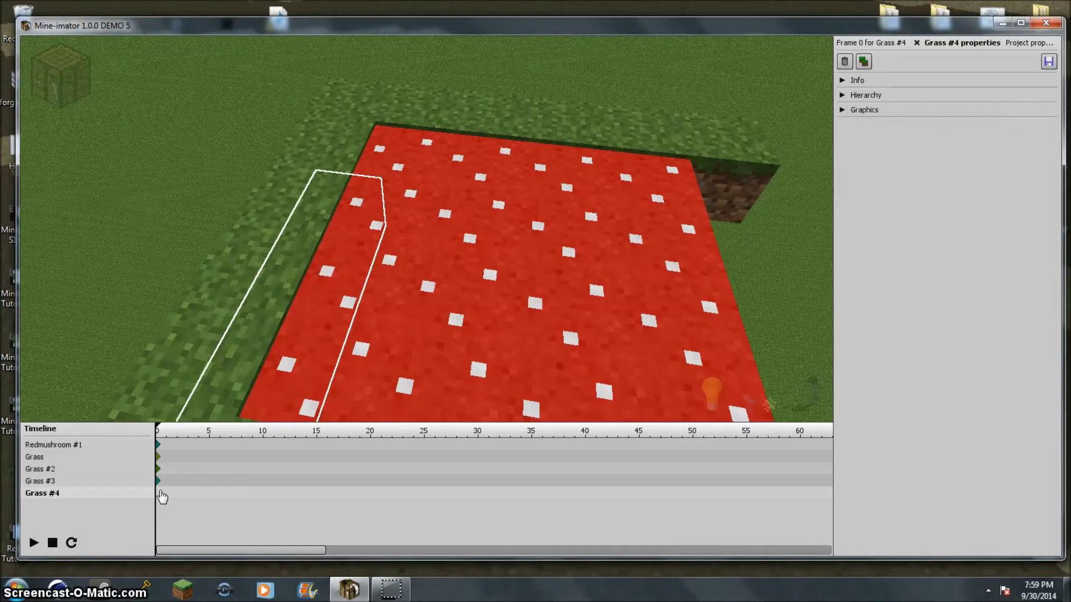
left_click_drag(339, 347, 823, 409)
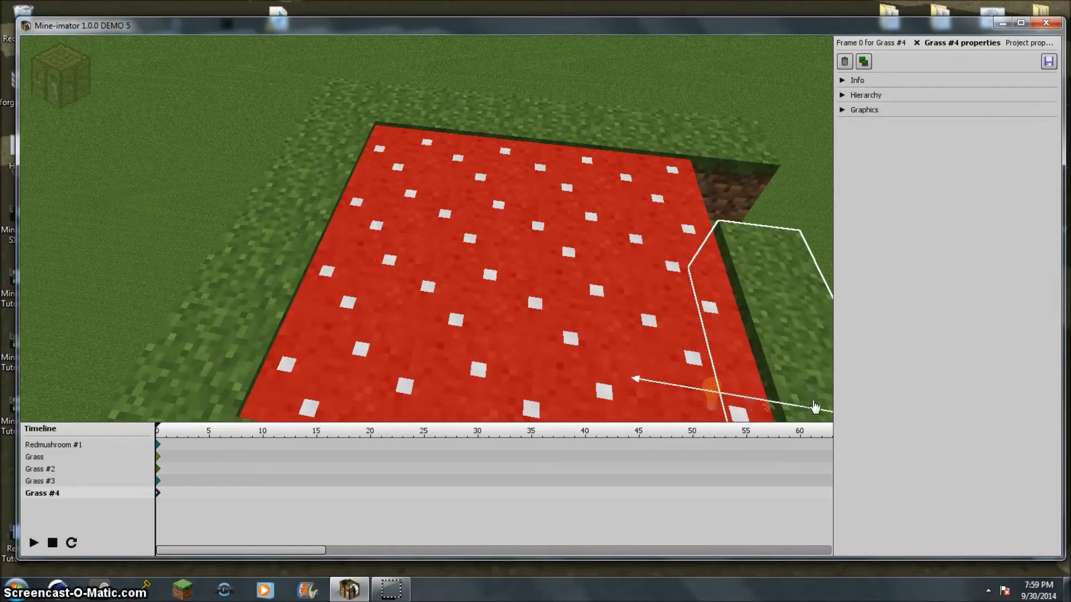
- Set the position of Grass #4 at frame 0 to X 765 and Z 436
left_click(894, 44)
left_click(857, 93)
left_click(855, 69)
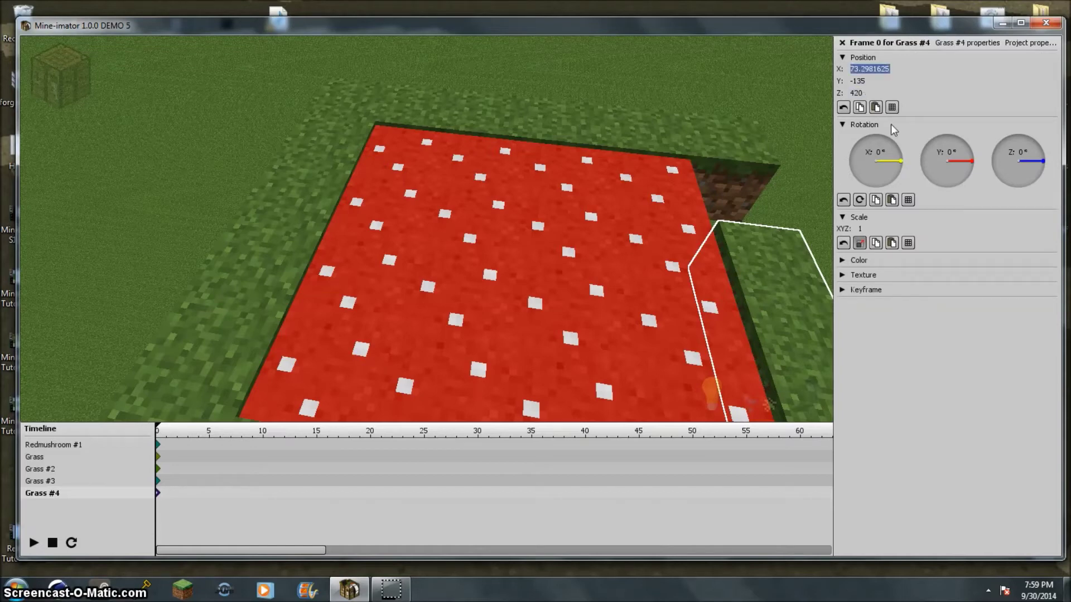
type("765")
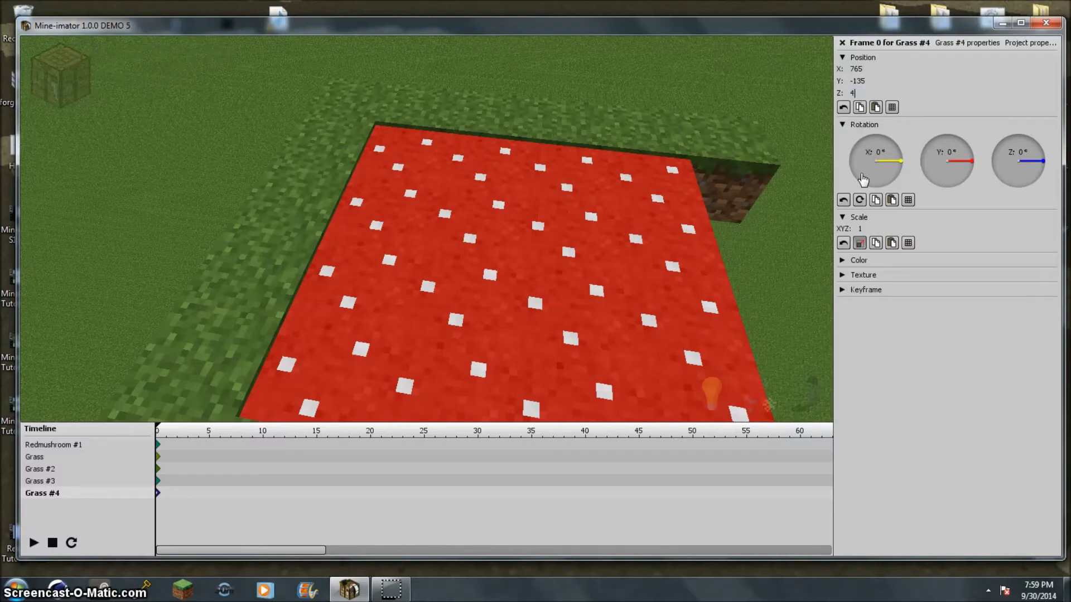
- Move Grass #4 back along X against the platform's open edge, to about X 86.68
right_click_drag(815, 145, 770, 134)
mouse_move(427, 230)
right_mouse_down()
mouse_move(426, 201)
mouse_move(424, 232)
right_mouse_up()
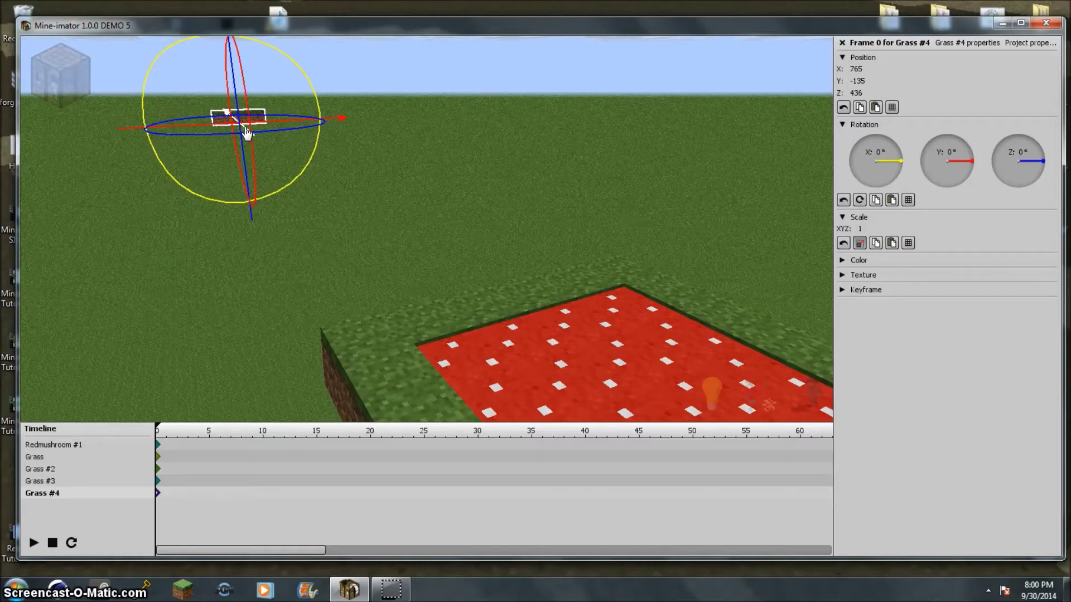
left_click_drag(248, 133, 497, 304)
key("f")
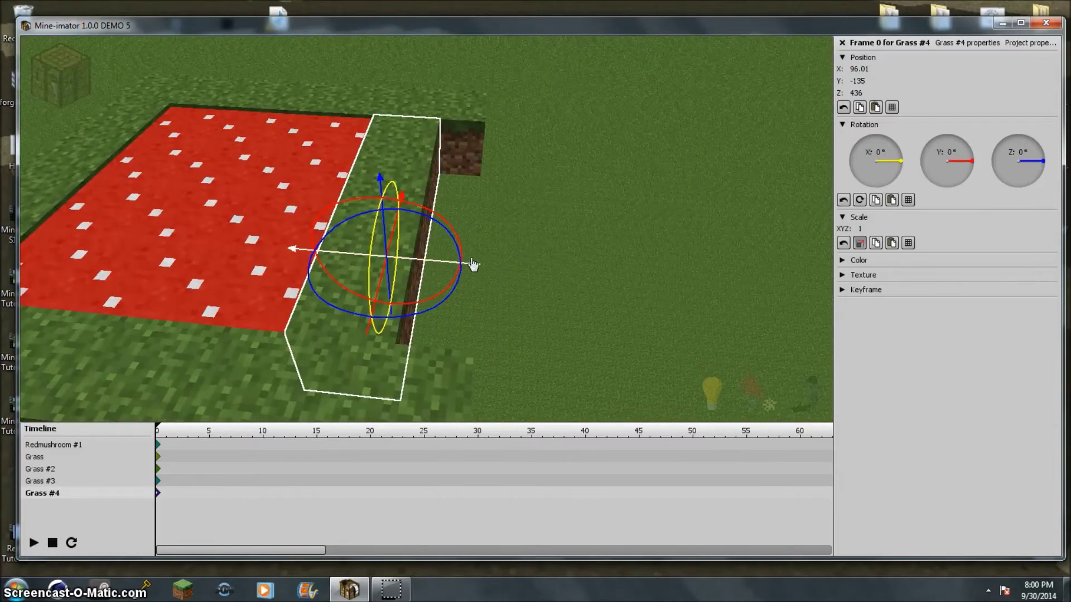
left_click_drag(476, 271, 530, 294)
- Set the X position of Grass #4 to 85 to align the row with the platform edge
left_click_drag(861, 69, 868, 75)
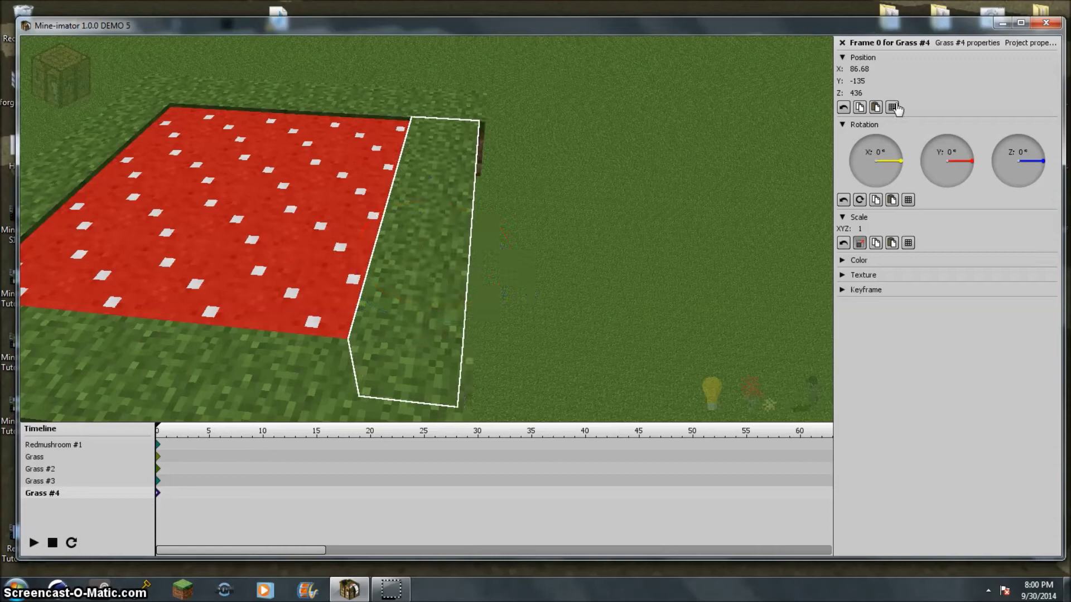
left_click(861, 68)
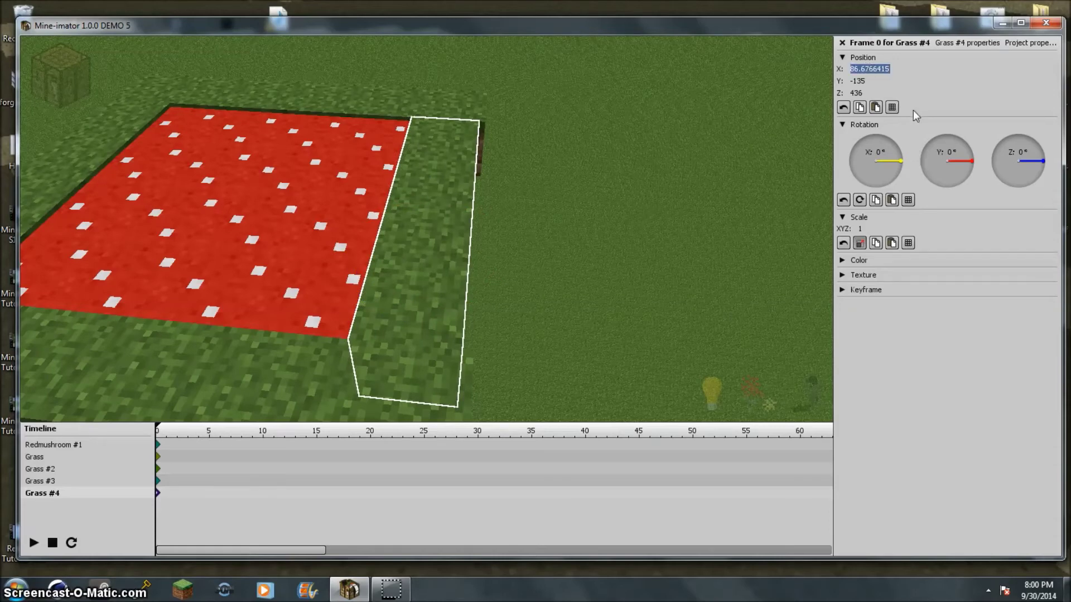
type("8")
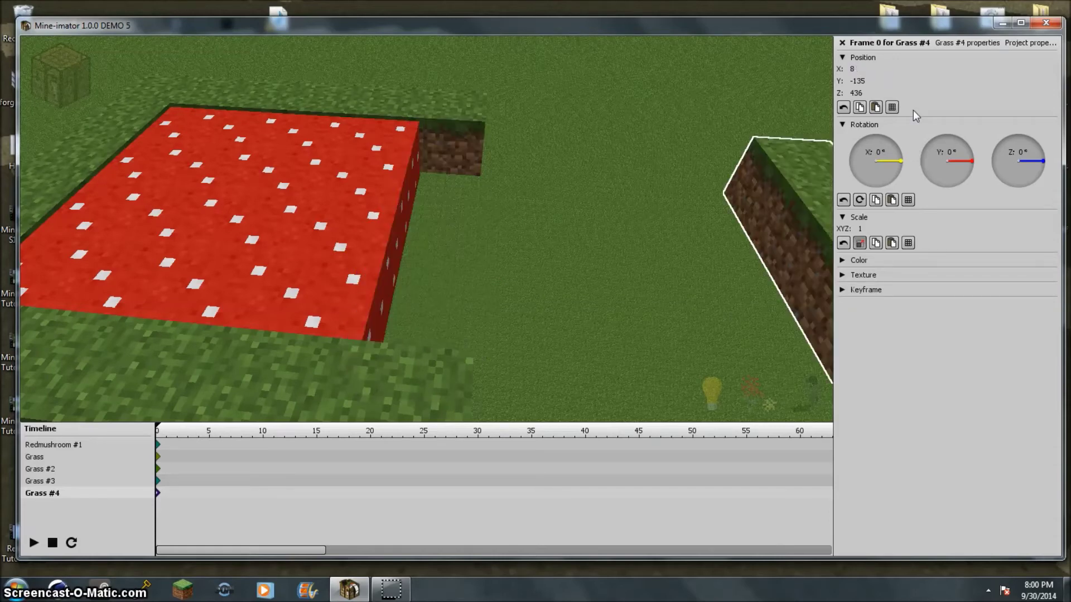
type("5")
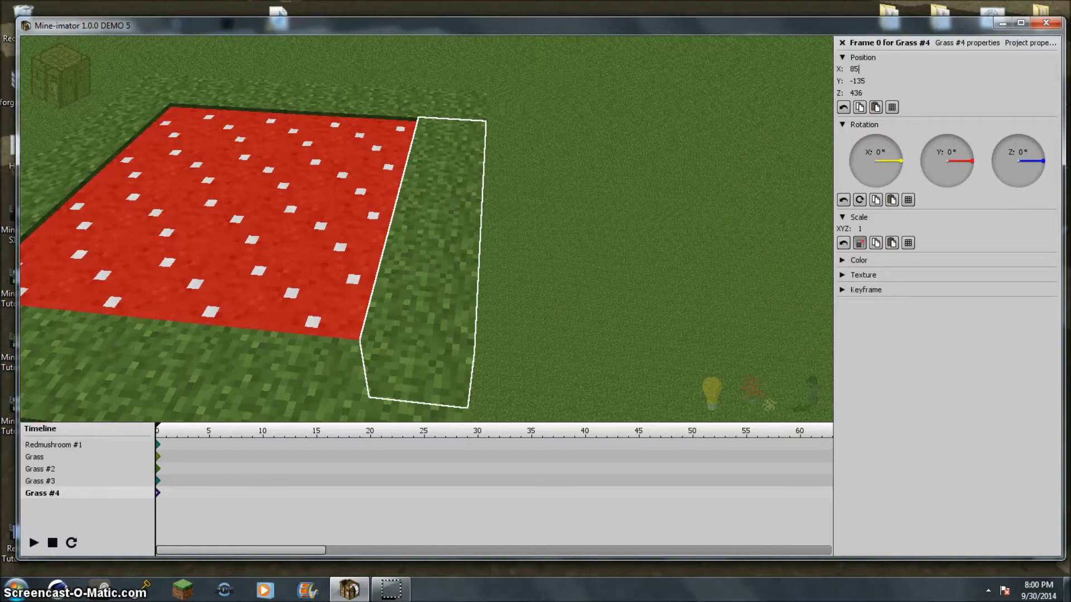
- Examine the grass border around the mushroom platform from several angles
type("ww")
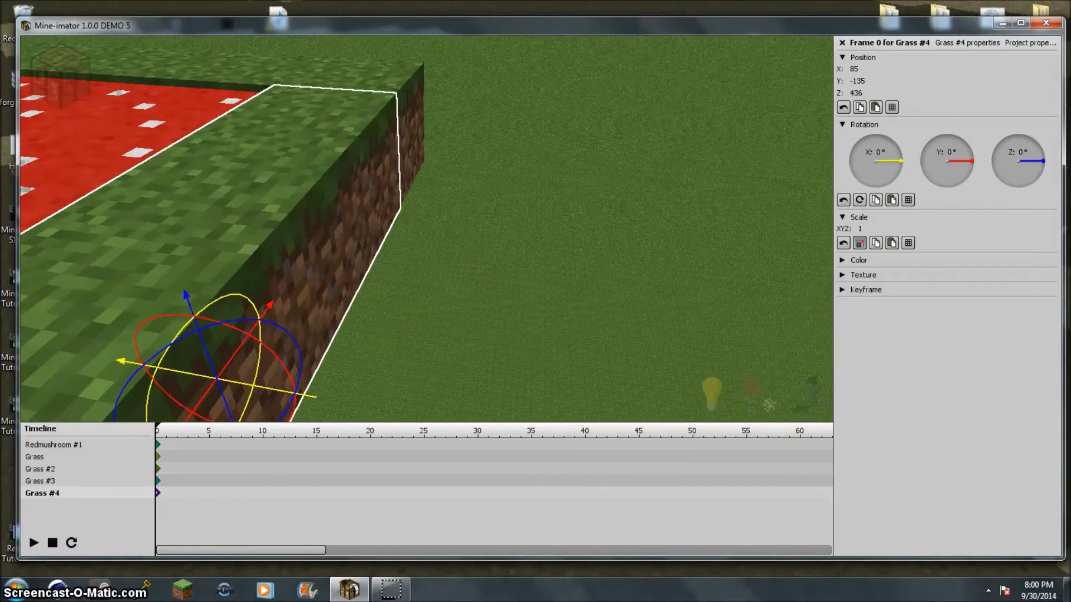
type("s")
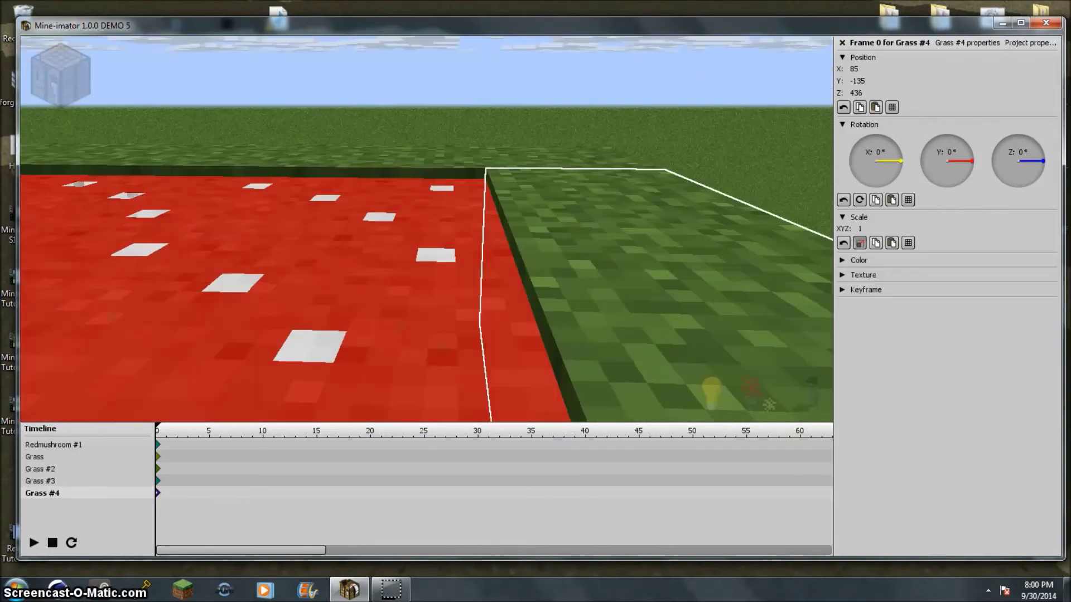
type("w")
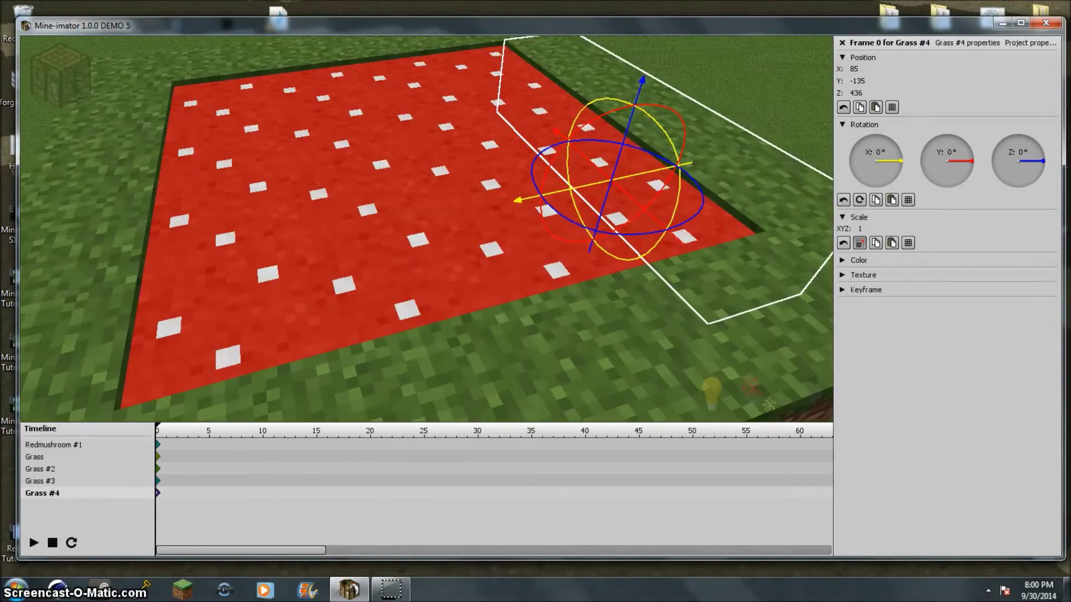
type("s")
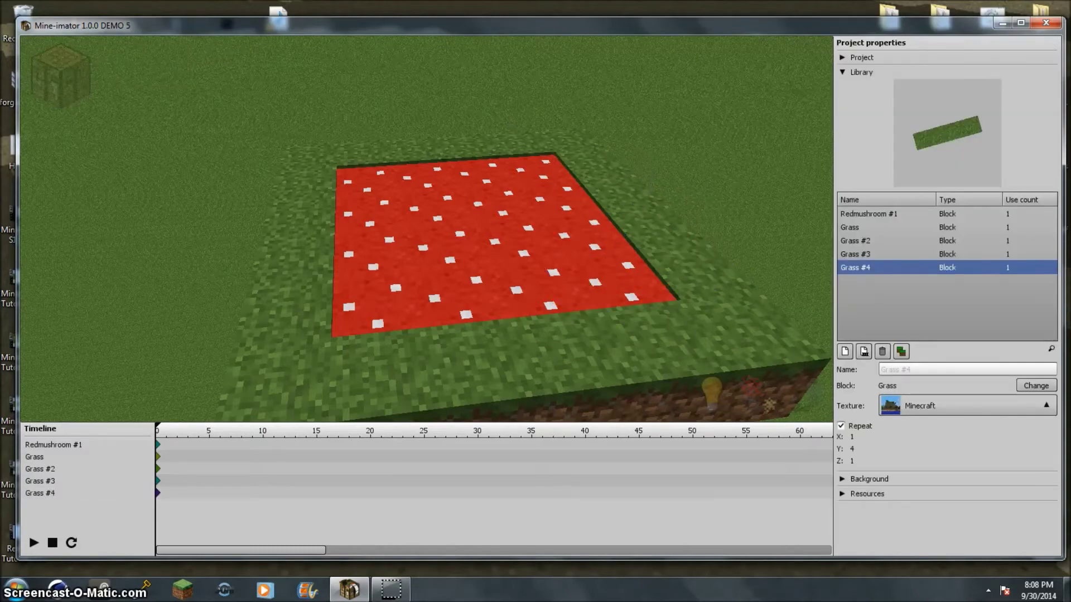
key("s")
key("s")
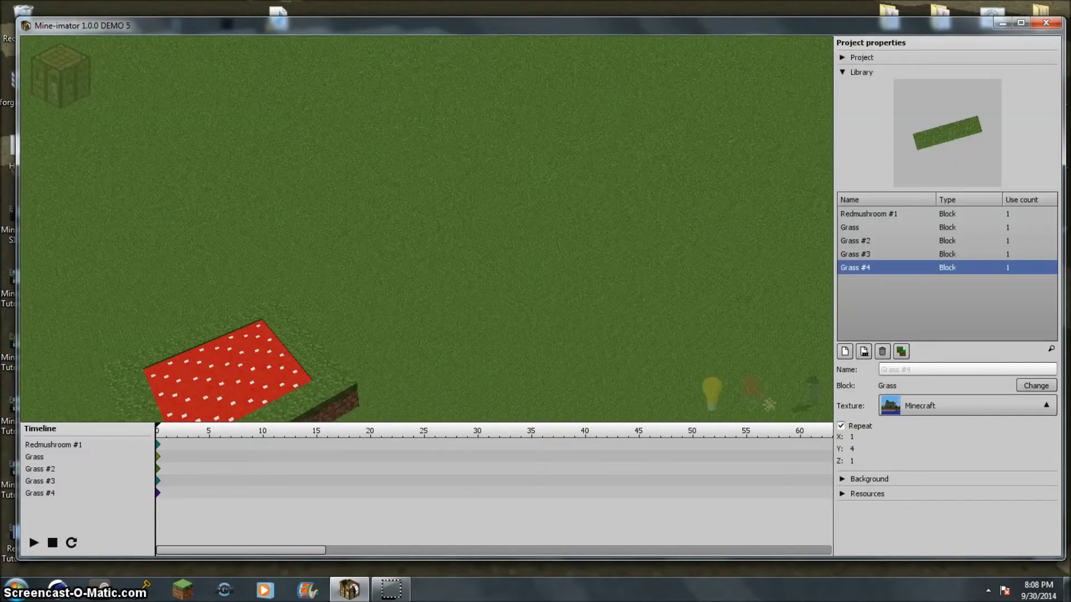
right_click_drag(427, 229, 519, 271)
- Open the program settings and look through the Graphics, Render, Interface and Program sections
mouse_move(60, 78)
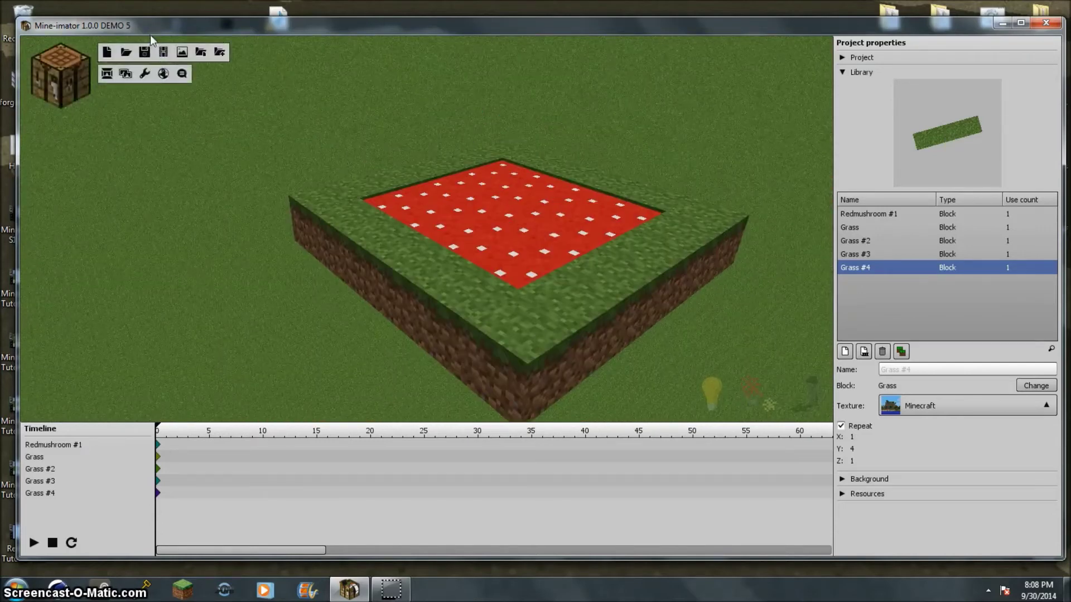
left_click(145, 74)
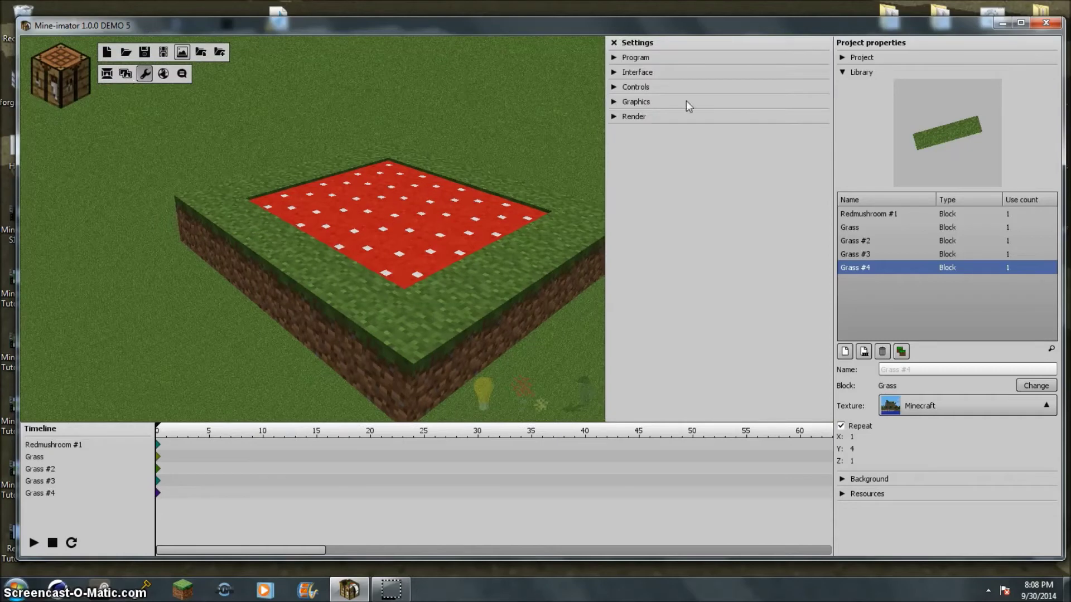
left_click(639, 103)
left_click(636, 104)
left_click(633, 119)
left_click(633, 117)
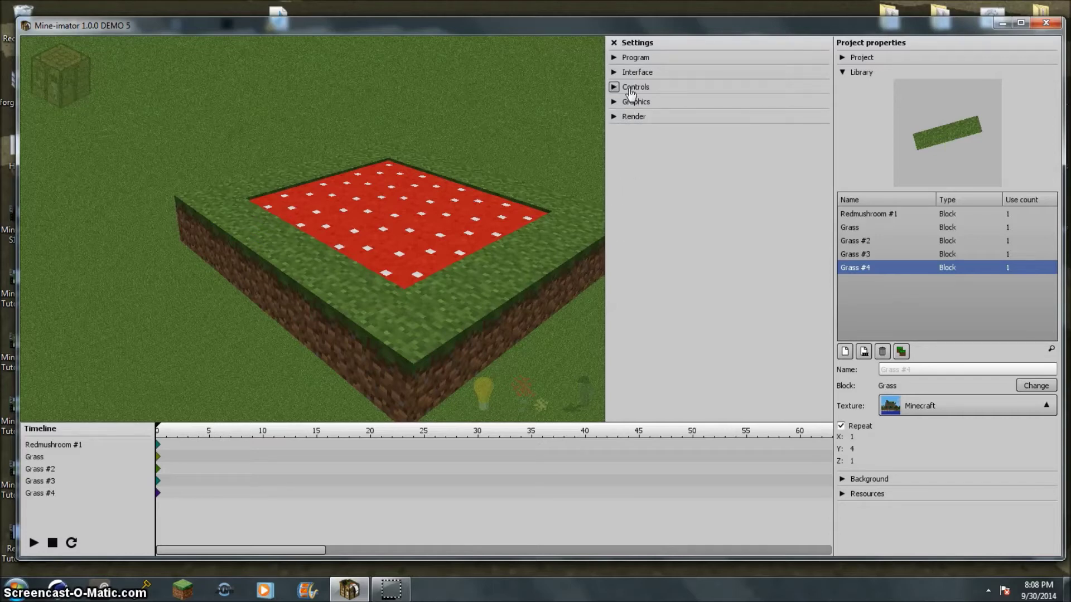
left_click(639, 74)
left_click(636, 73)
left_click(633, 58)
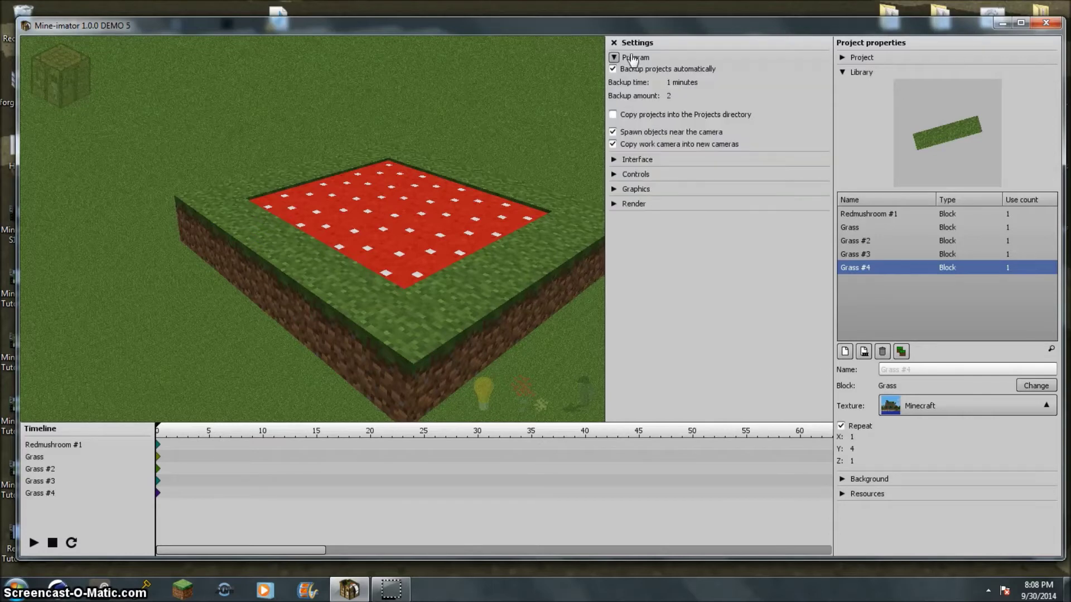
left_click(634, 59)
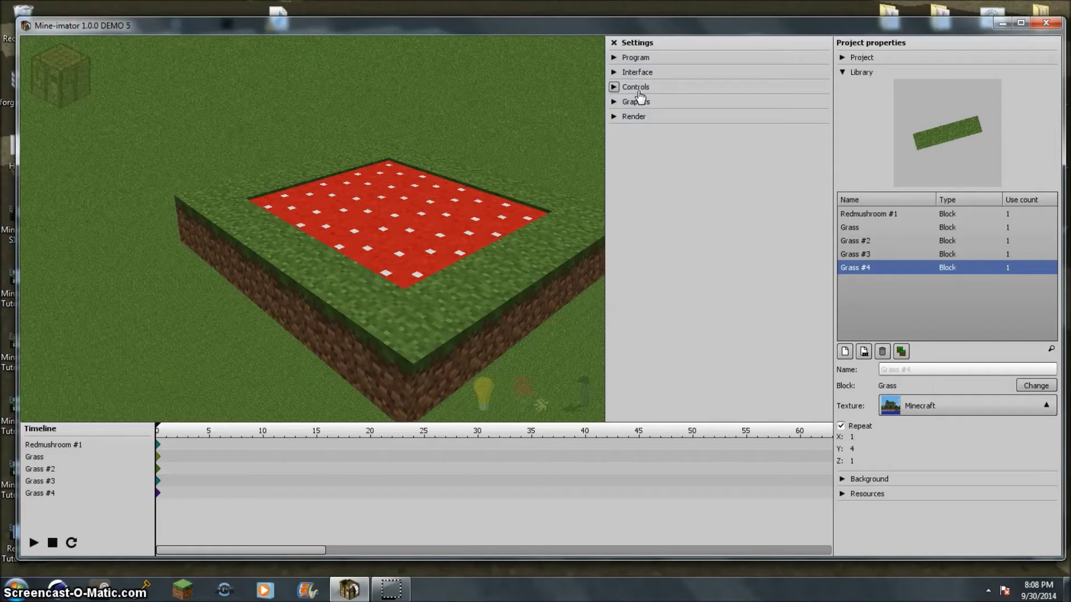
- Hide the ground in the project's background properties and collapse the Background and Library sections
left_click(860, 73)
left_click(874, 91)
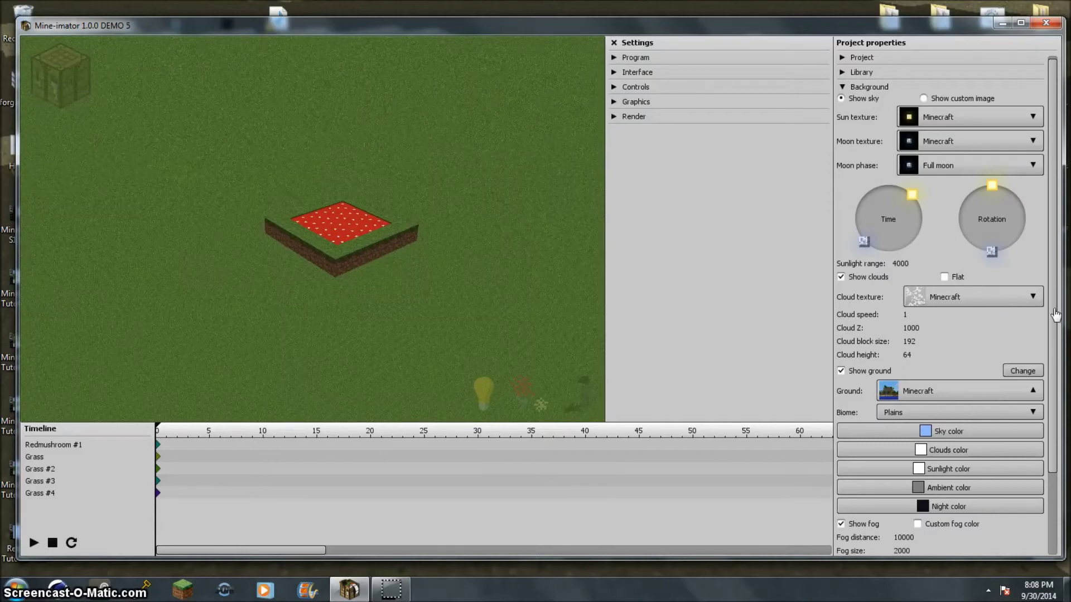
left_click_drag(1055, 315, 1057, 458)
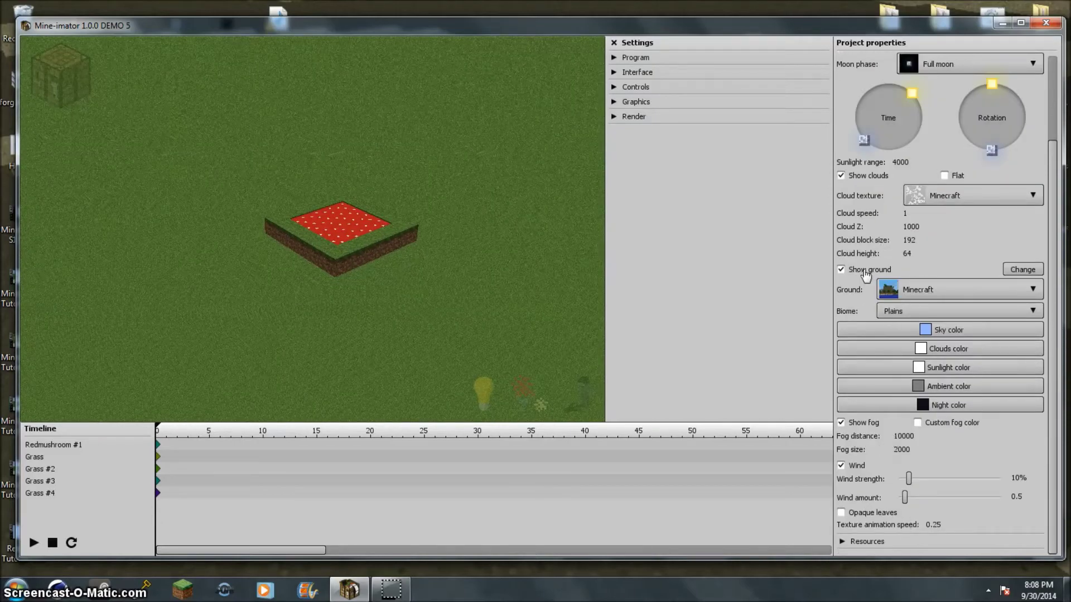
left_click(841, 270)
key("w")
right_click_drag(449, 218, 446, 183)
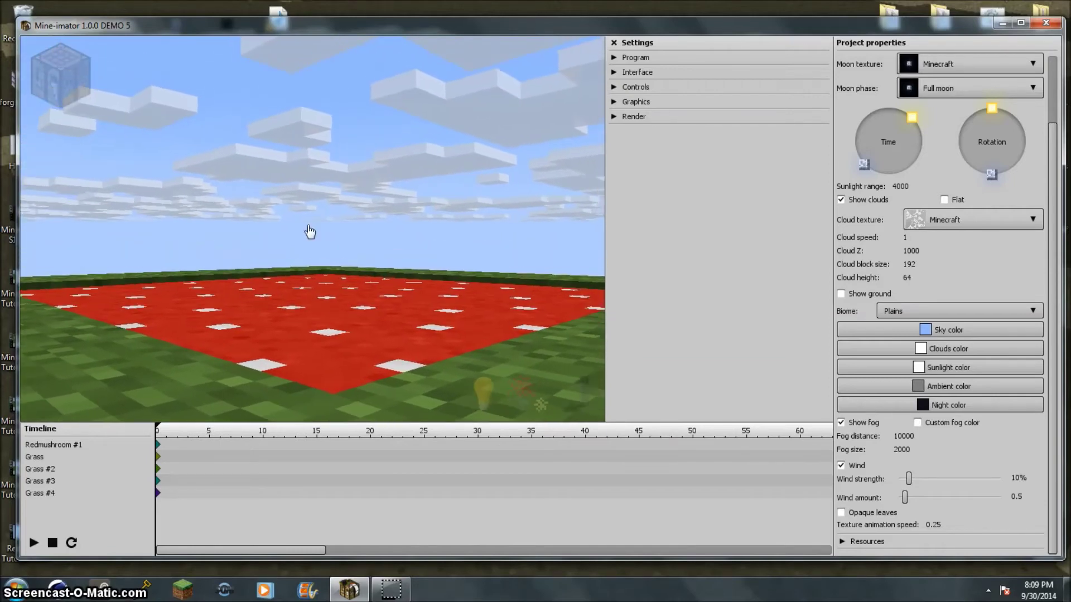
scroll(881, 104, "up", 3)
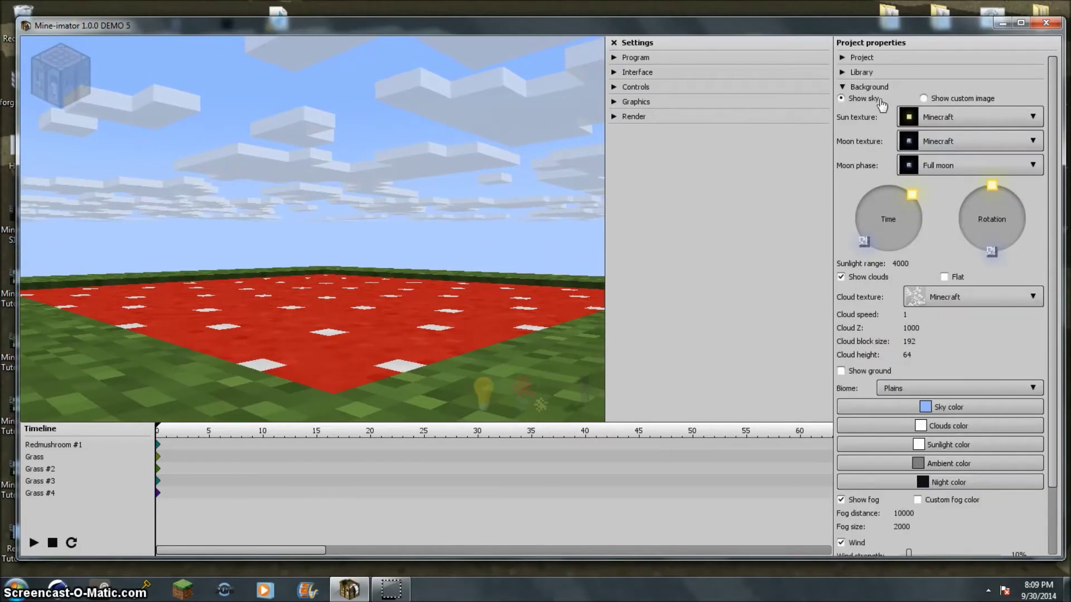
left_click(842, 87)
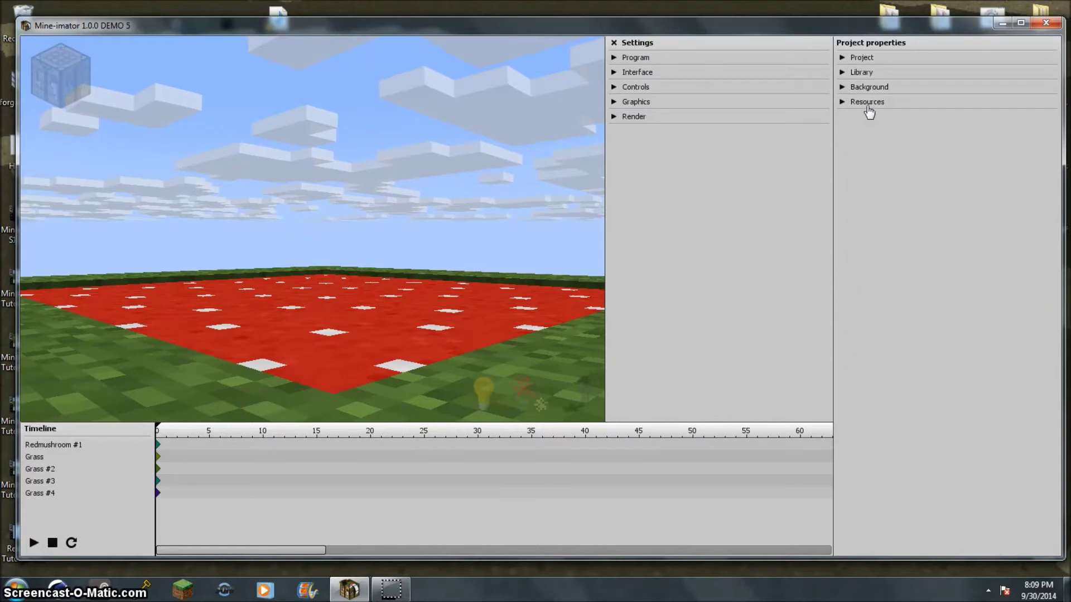
left_click(862, 72)
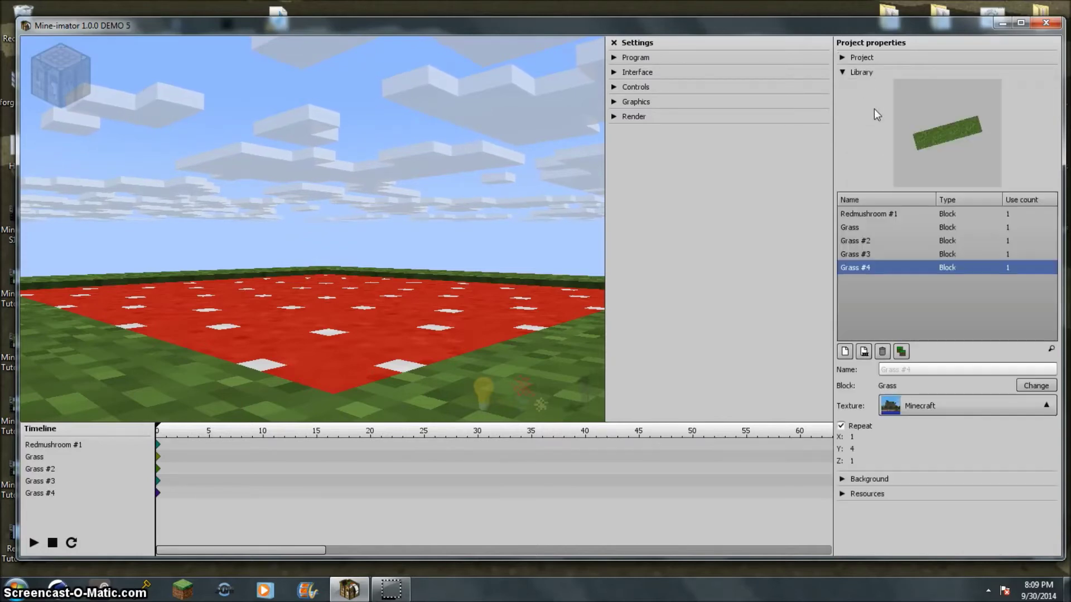
left_click(869, 73)
- Create a chest from the workbench and select it in the scene
left_click(61, 91)
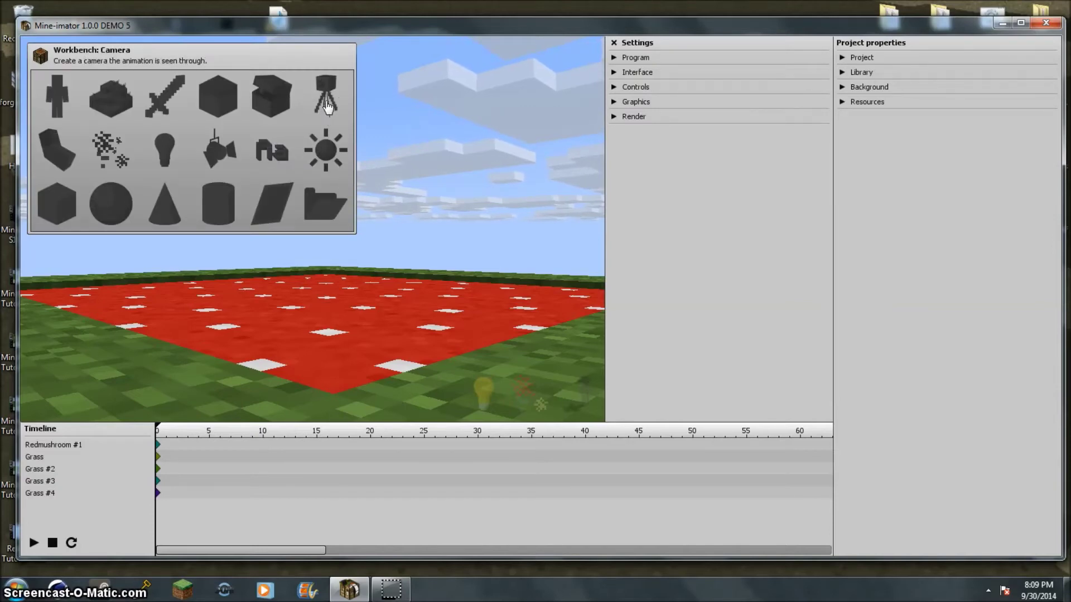
left_click(272, 99)
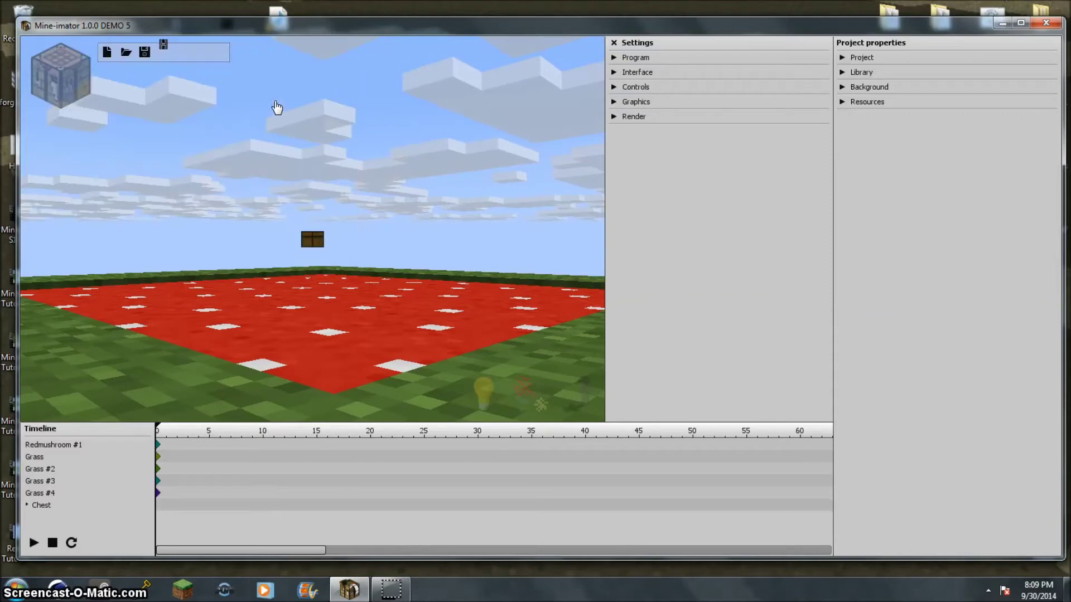
left_click(311, 238)
right_click_drag(325, 220, 325, 156)
- Move the chest over the red mushroom platform and lower it onto the surface, at about X 122, Y -126, Z 452
left_click_drag(400, 229, 401, 237)
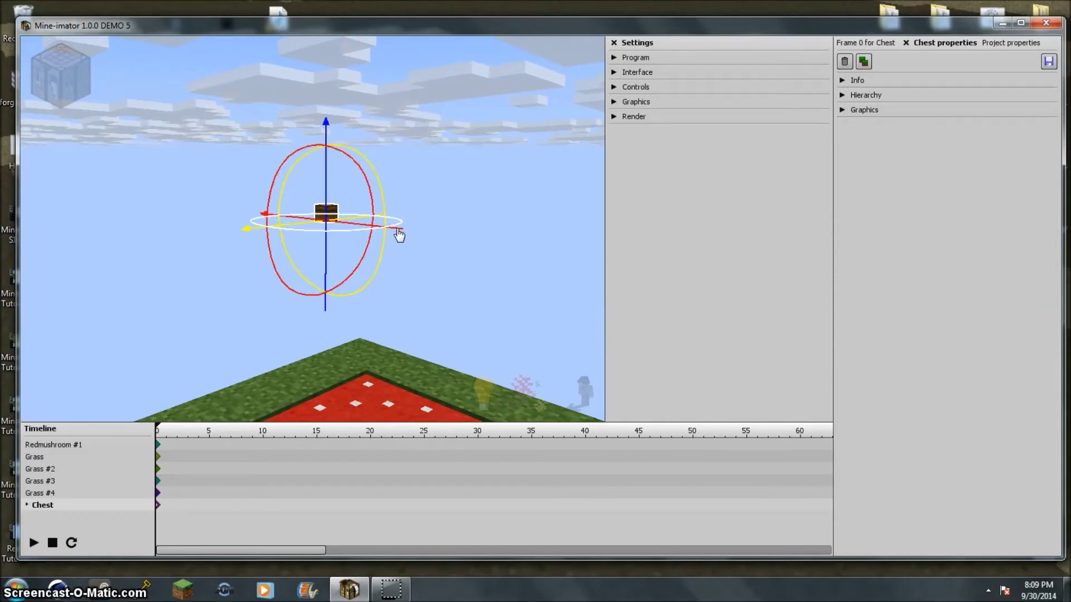
left_click_drag(402, 234, 622, 295)
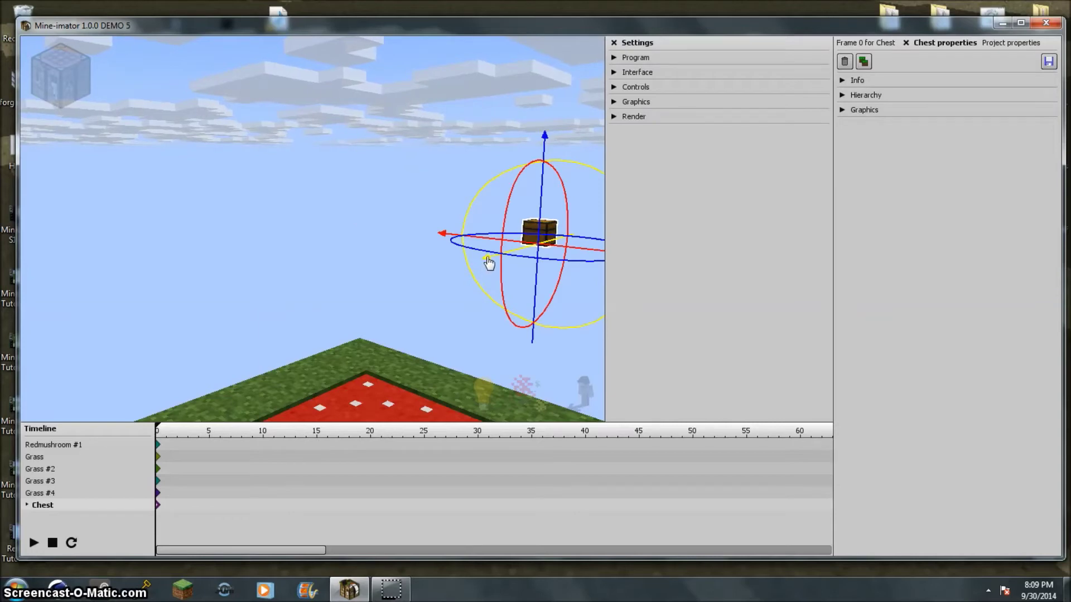
left_click_drag(493, 266, 233, 357)
left_click_drag(317, 329, 346, 438)
right_click_drag(346, 438, 346, 223)
left_click_drag(315, 178, 315, 194)
key("w")
right_click_drag(315, 251, 259, 195)
left_click_drag(352, 240, 337, 215)
- Close the program settings and set the chest's X position at frame 0 to 125
left_click(863, 45)
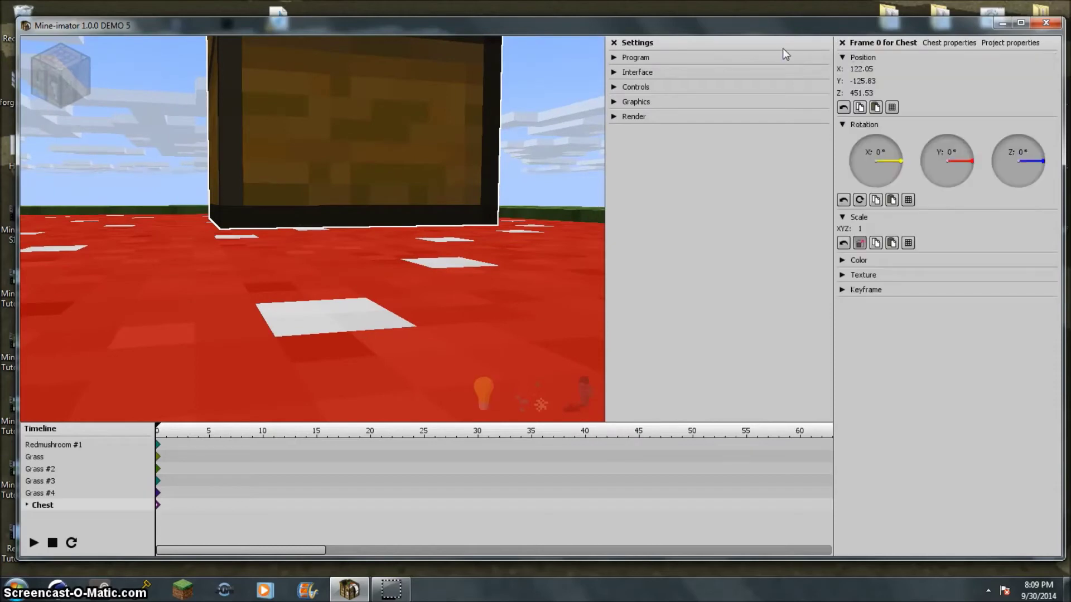
left_click(613, 43)
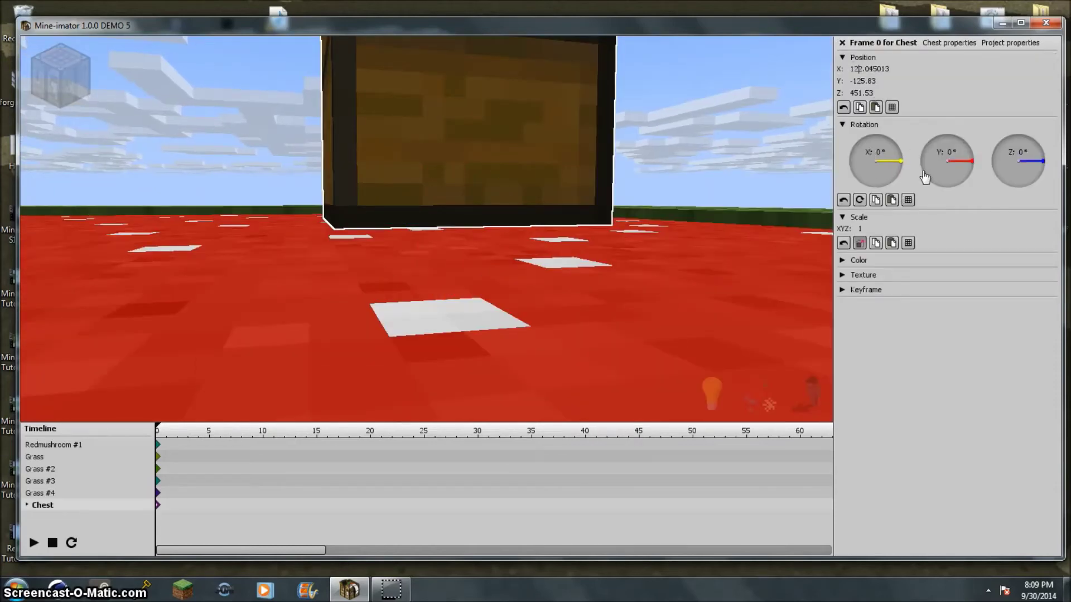
key("Tab")
type("122")
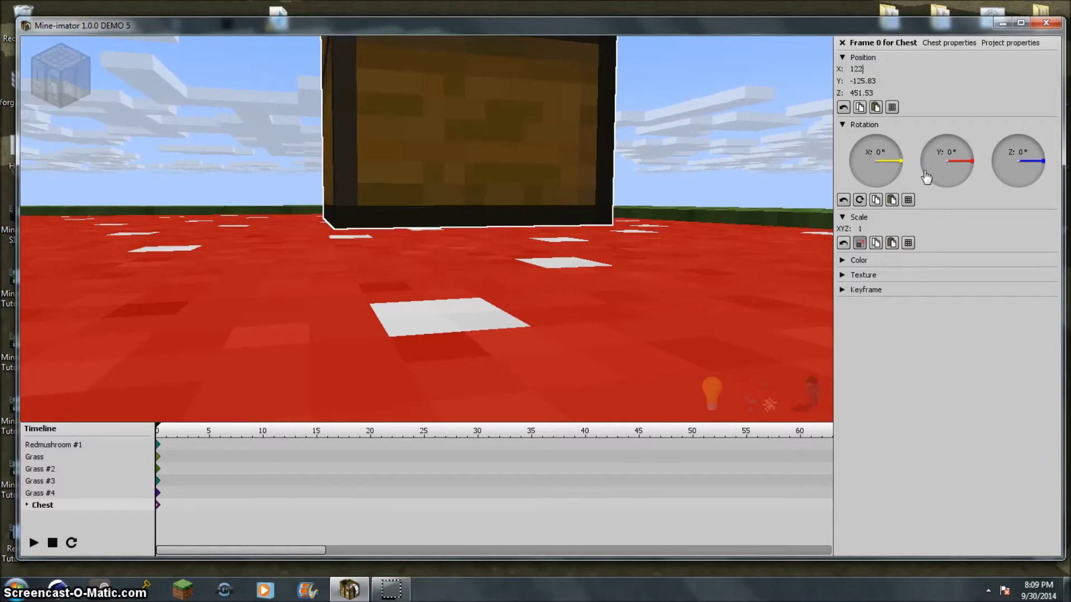
key("BackSpace")
type("5")
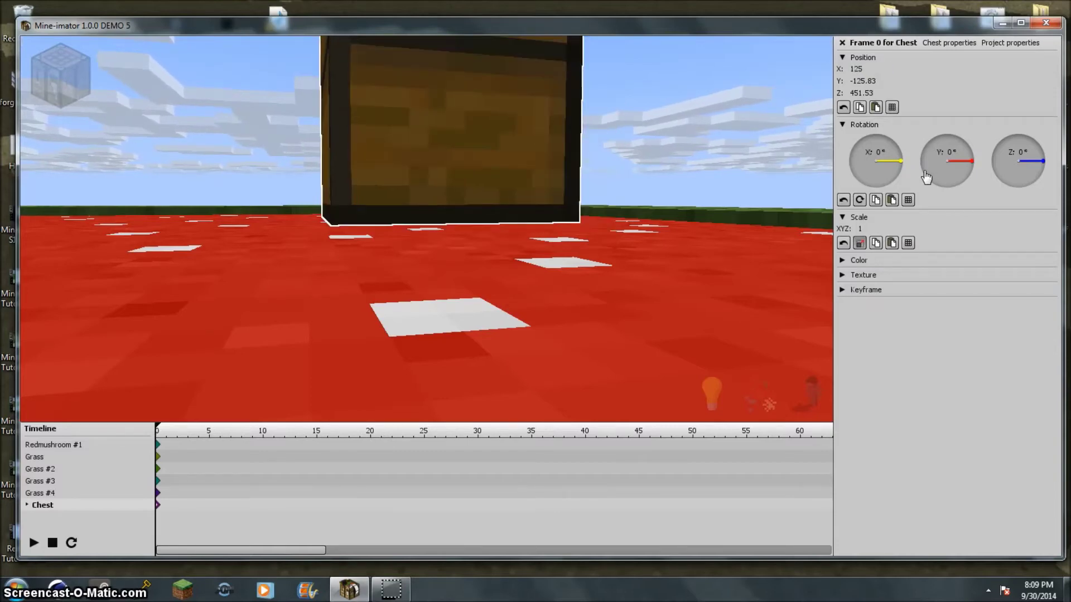
- Set the chest's Y position to -125 at frame 0
left_click(873, 80)
type("-125")
key("Return")
left_click_drag(442, 268, 526, 222)
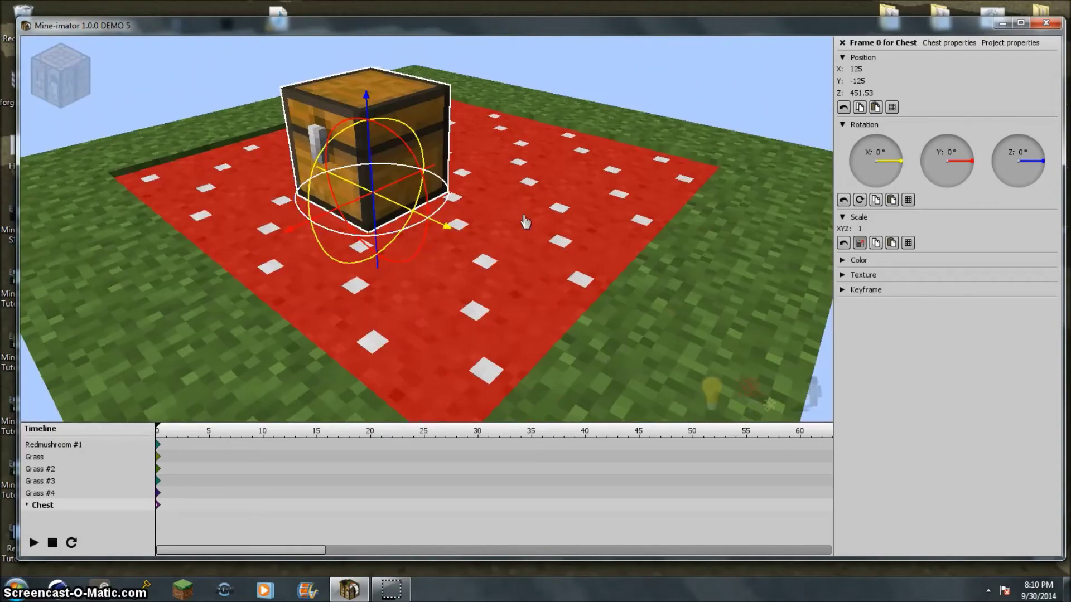
- Move the chest across the mushroom platform and set its position to X 135 and Y -140
left_click_drag(428, 176, 597, 212)
left_click(863, 68)
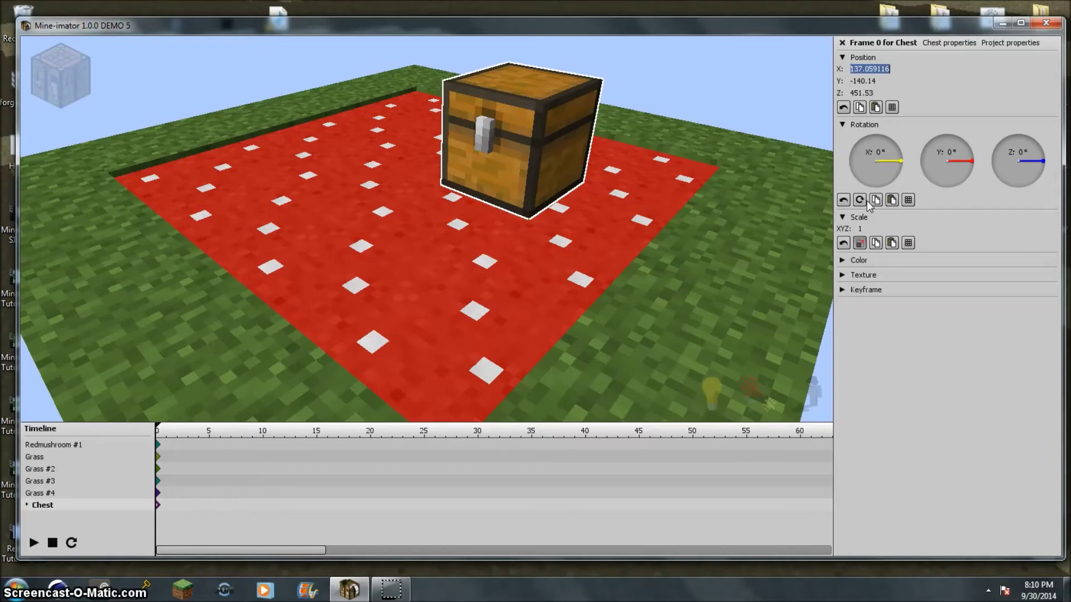
type("135")
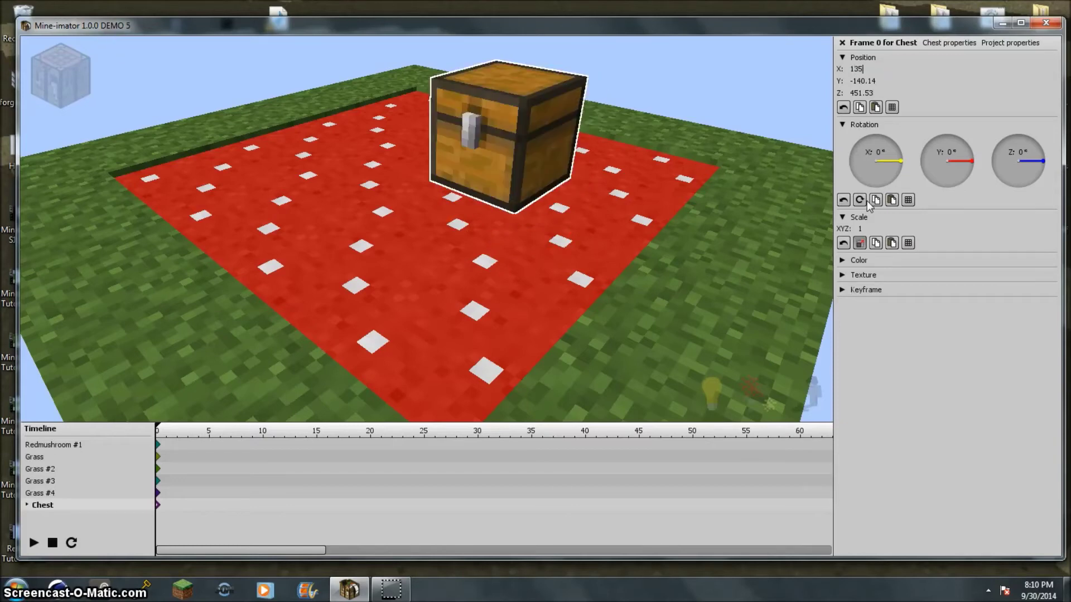
left_click(873, 80)
type("-140")
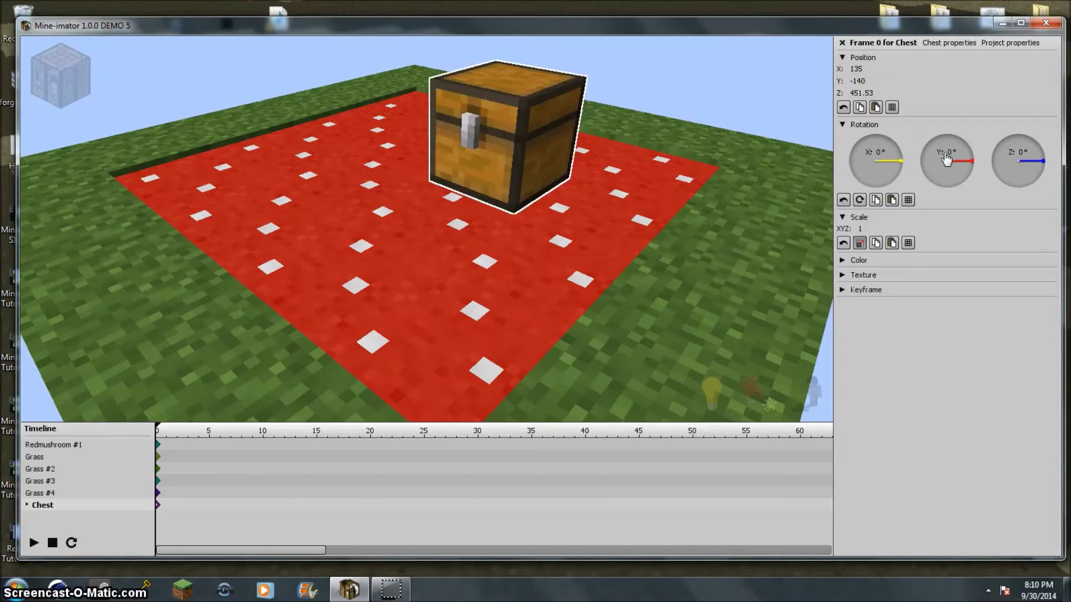
- Rotate the chest to -45° about the Z axis
left_click(1022, 153)
key("BackSpace")
type("-45")
key("Return")
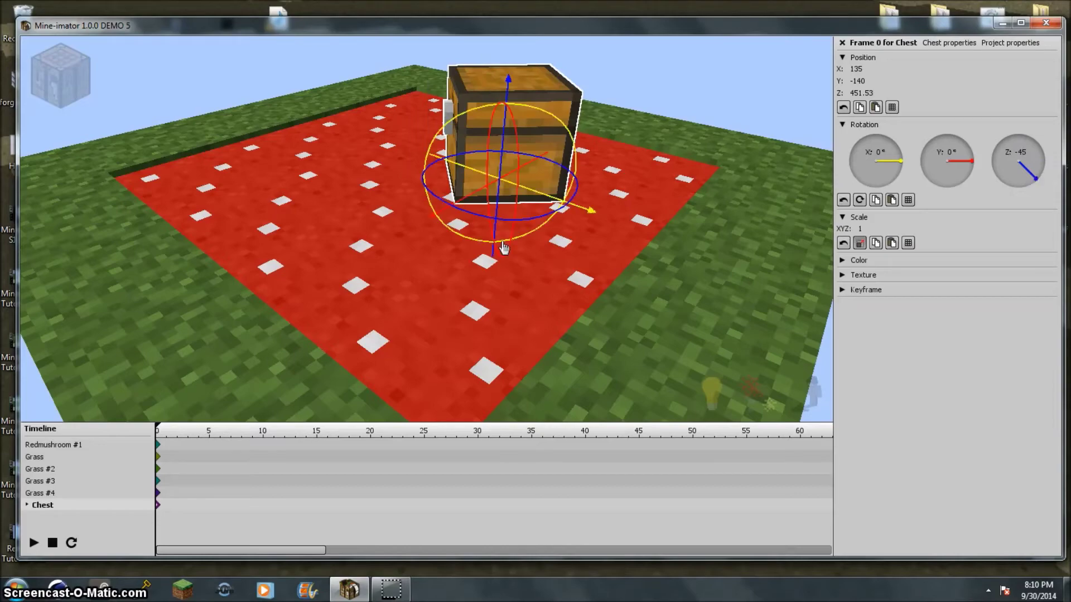
- Set the chest's Z position to 455
mouse_move(426, 229)
middle_mouse_down()
mouse_move(383, 205)
mouse_move(413, 207)
mouse_move(424, 232)
middle_mouse_up()
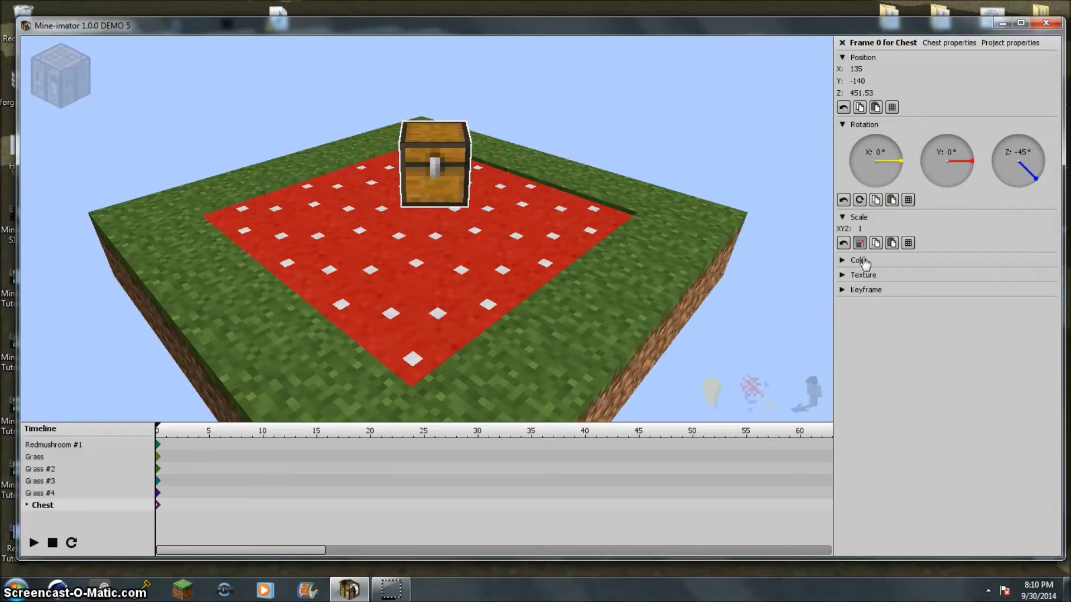
left_click(867, 94)
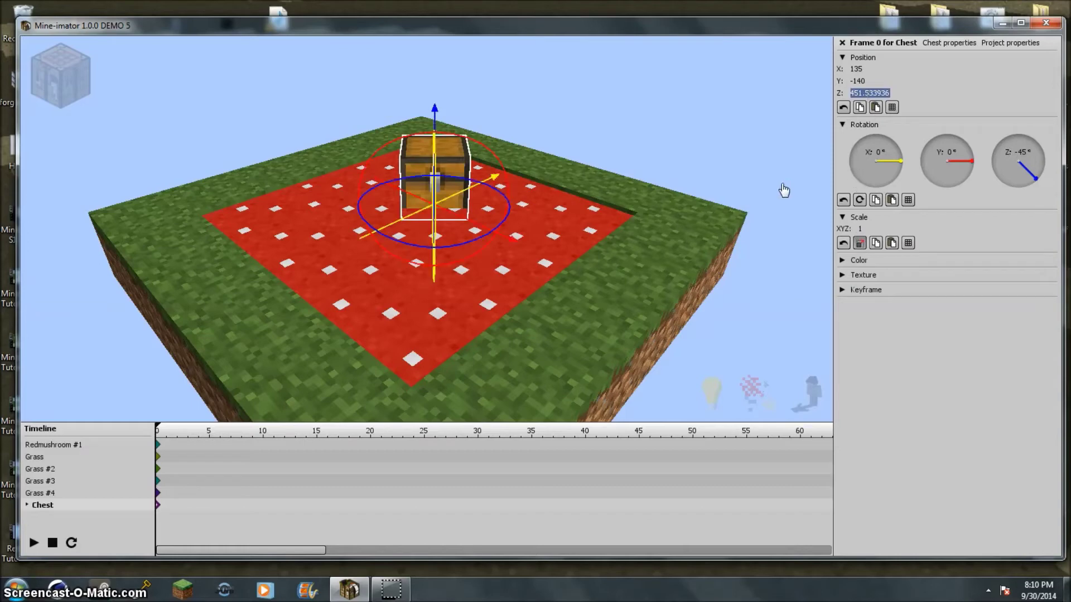
type("4")
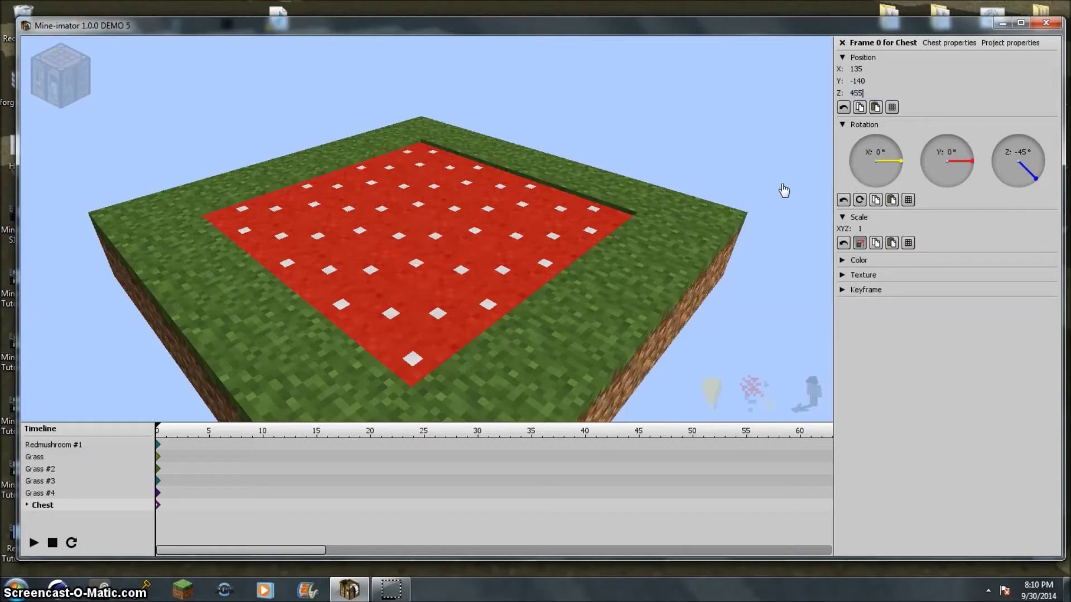
type("55")
key("Return")
- Lower the chest toward the platform surface, trying a Z position of 435 and then setting it to 445
right_click_drag(769, 199, 770, 200)
right_click_drag(556, 129, 556, 130)
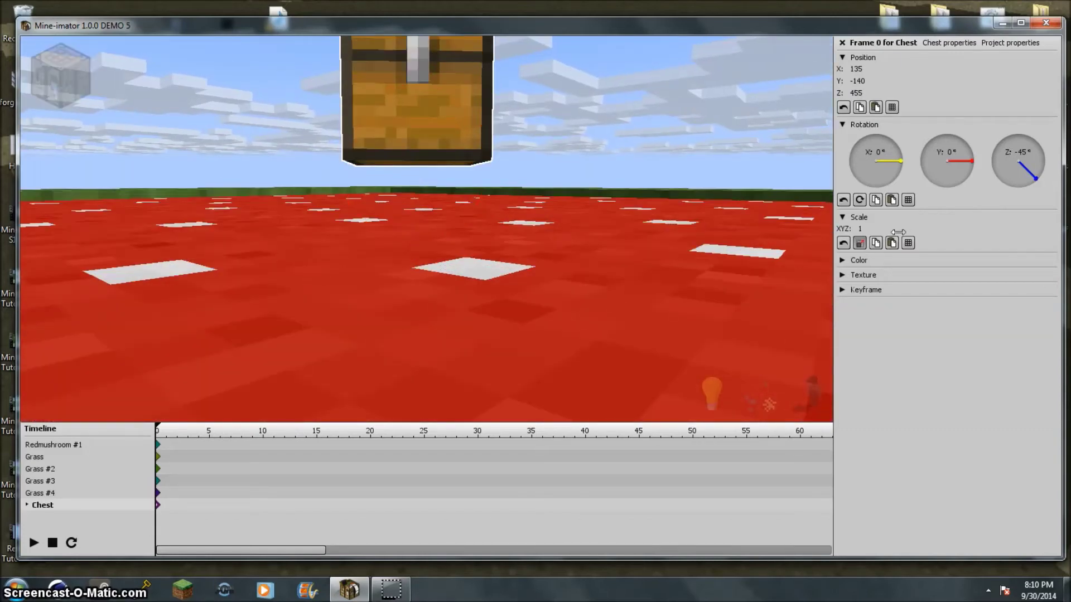
type("4356")
key("BackSpace")
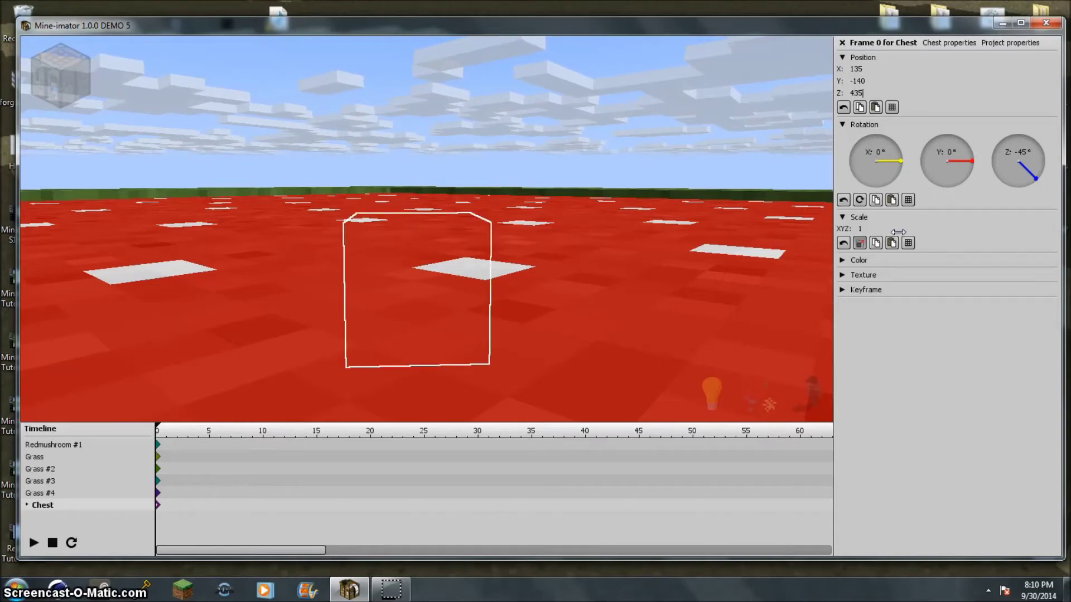
key("BackSpace")
key("BackSpace")
type("44")
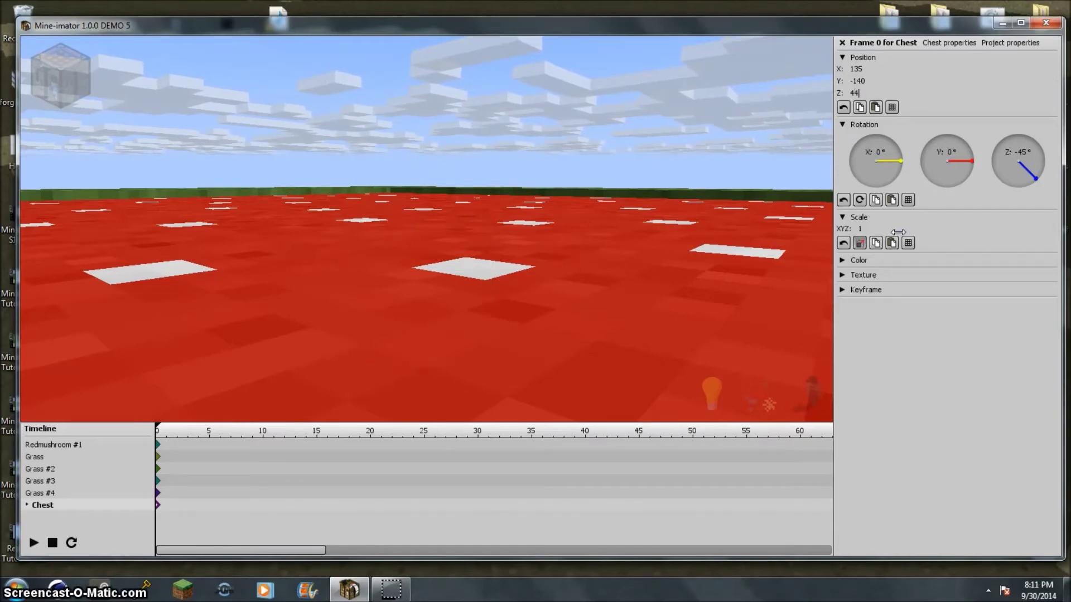
type("5")
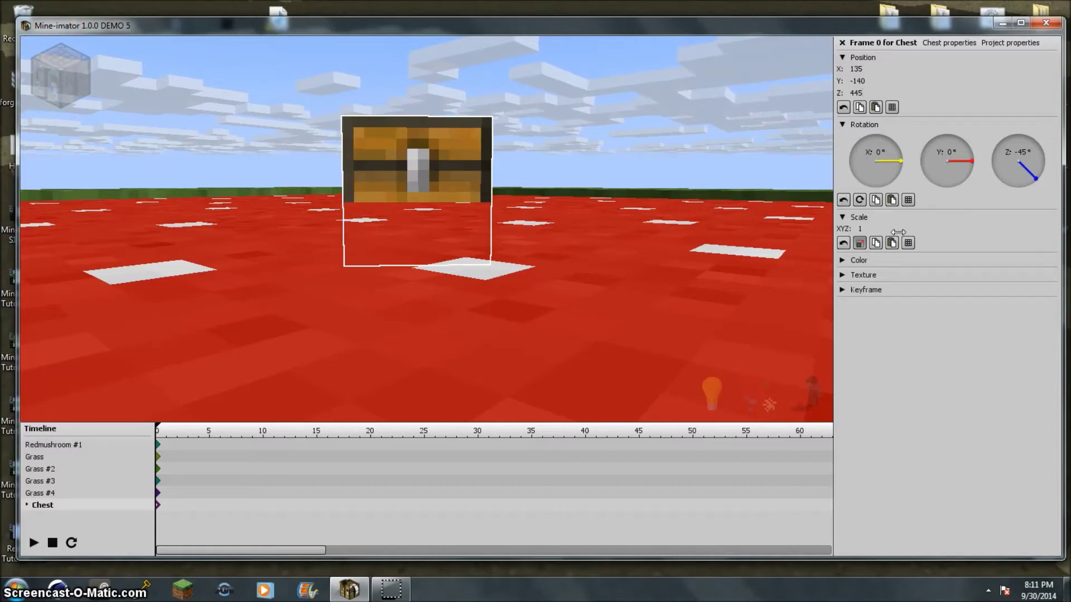
- Adjust the chest's Z position at frame 0 to 451 so it rests on the red mushroom surface
key("BackSpace")
type("8")
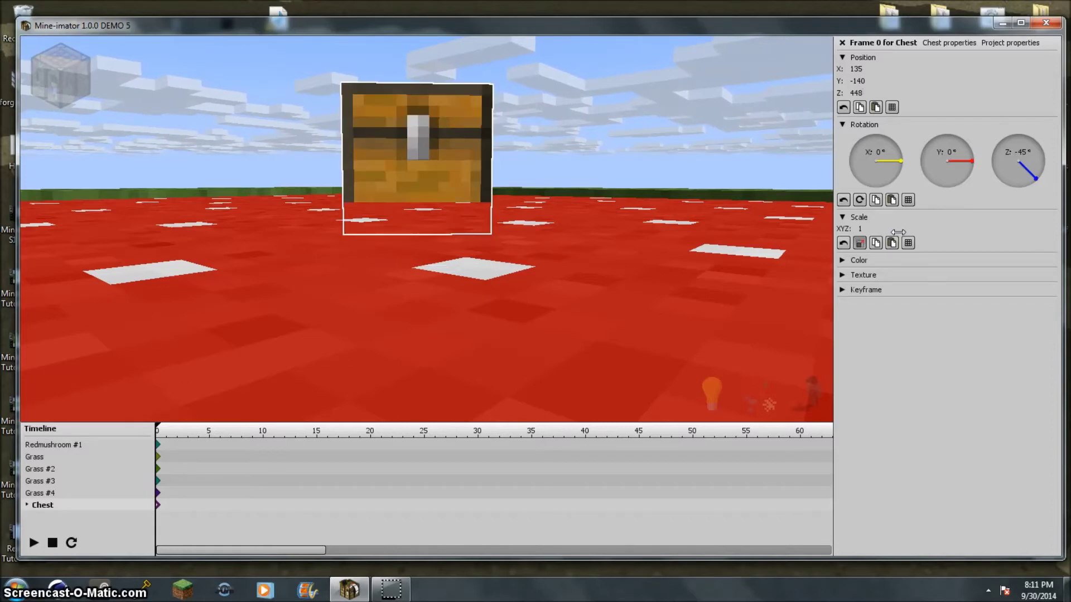
key("BackSpace")
key("BackSpace")
type("50")
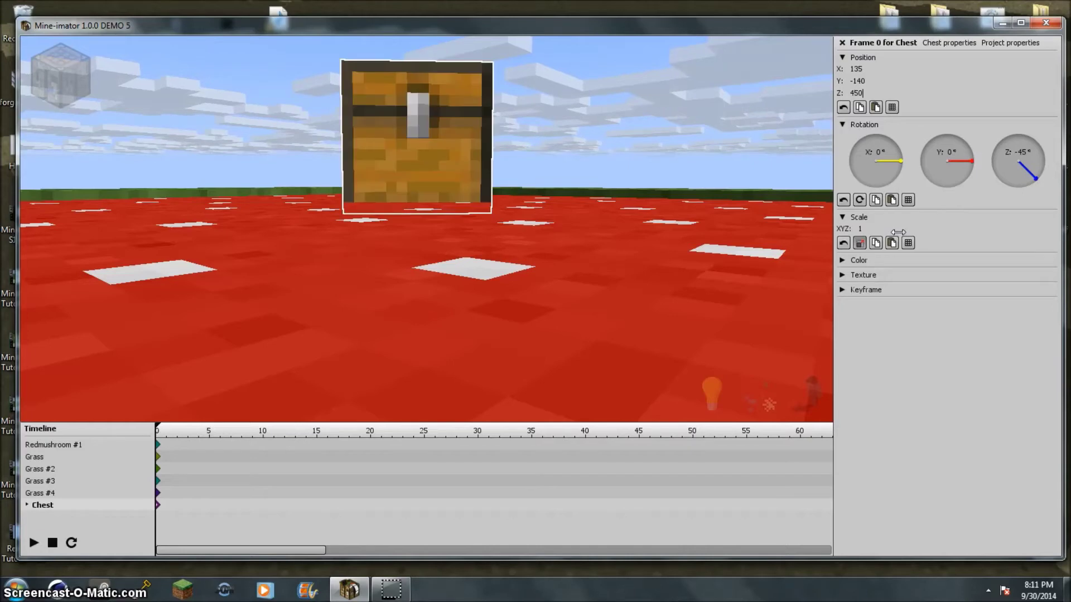
key("BackSpace")
type("2")
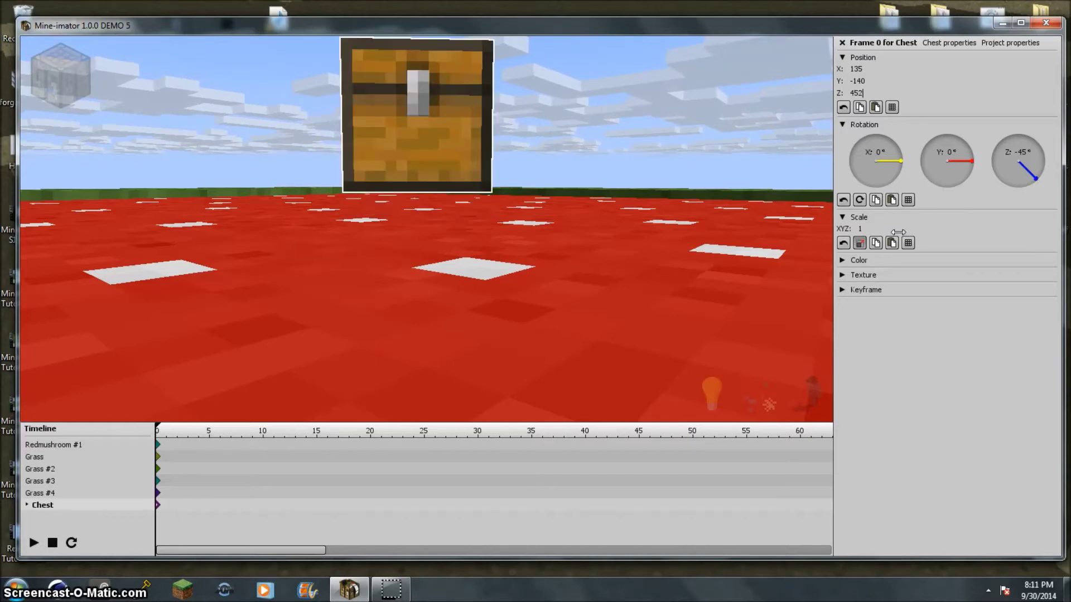
type("1")
key("Return")
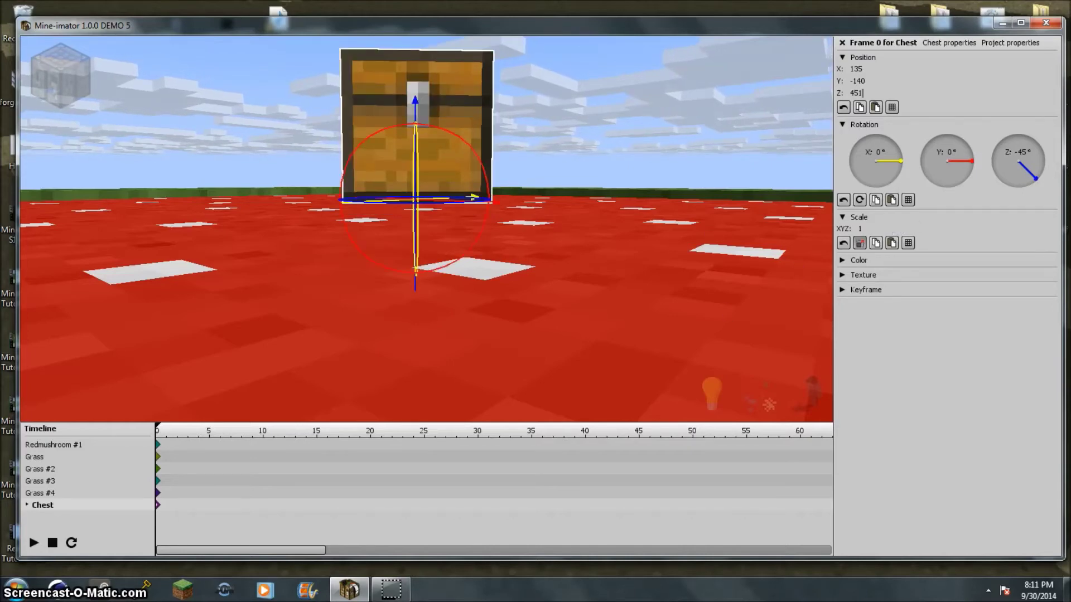
- Add a chest keyframe at frame 5 and raise the chest vertically, high above the platform
scroll(557, 257, "down", 8)
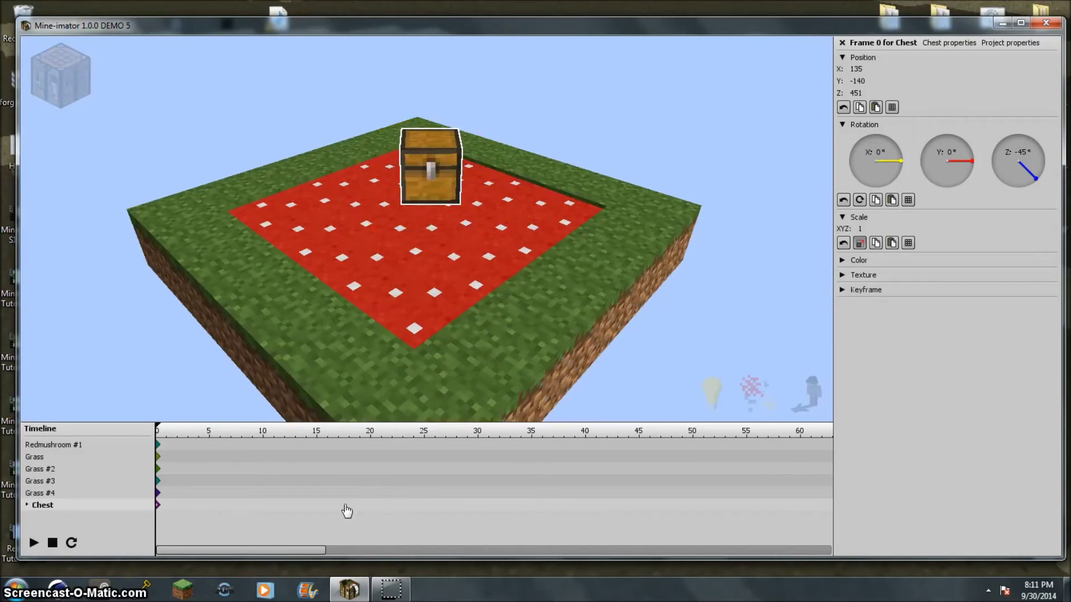
left_click(208, 515)
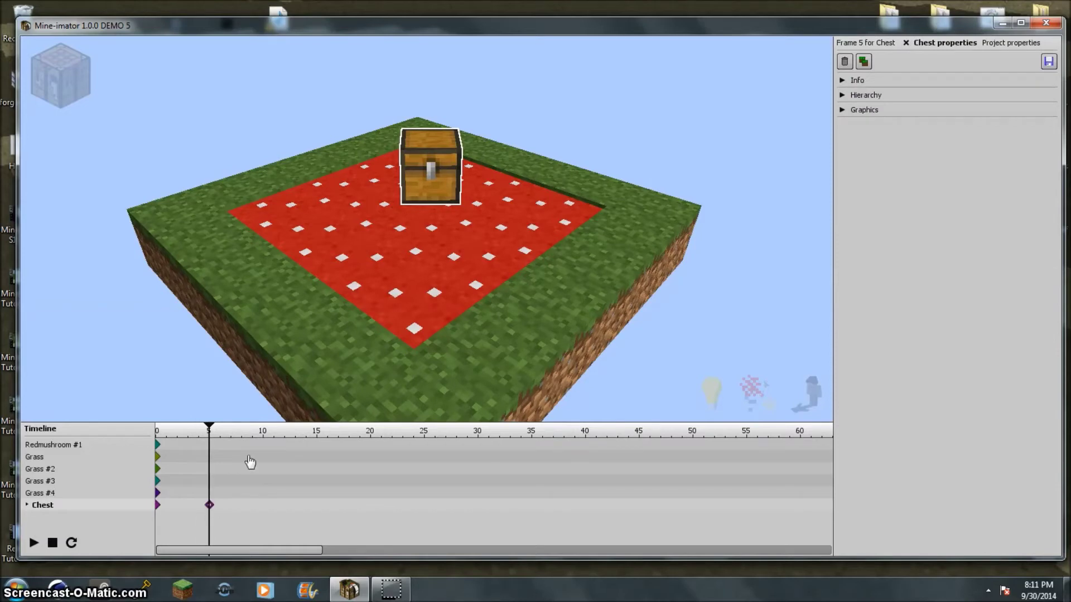
left_click_drag(429, 133, 514, 89)
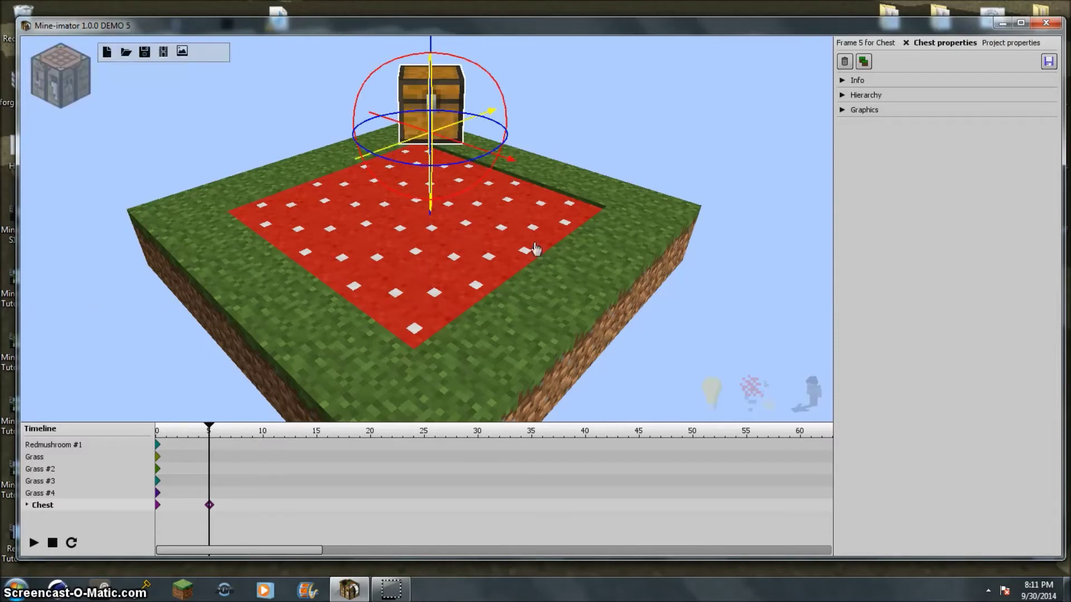
scroll(438, 233, "down", 6)
left_click_drag(437, 233, 440, 45)
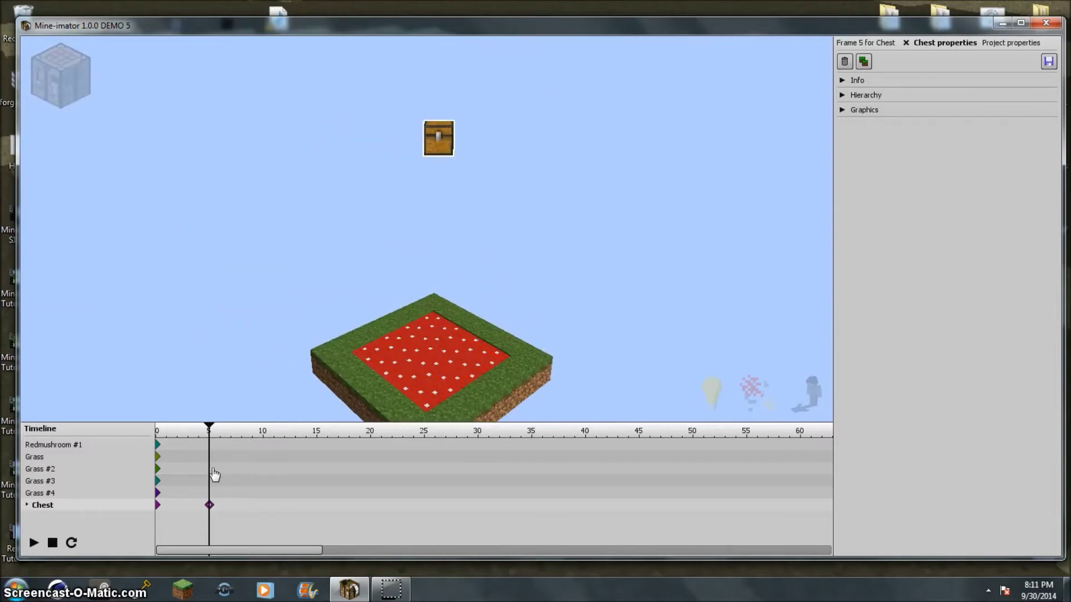
- Move the chest's grounded keyframe from frame 0 to frame 34 and its raised keyframe from frame 5 to frame 0
mouse_move(209, 432)
left_mouse_down()
mouse_move(131, 431)
mouse_move(198, 429)
left_mouse_up()
left_click(157, 507)
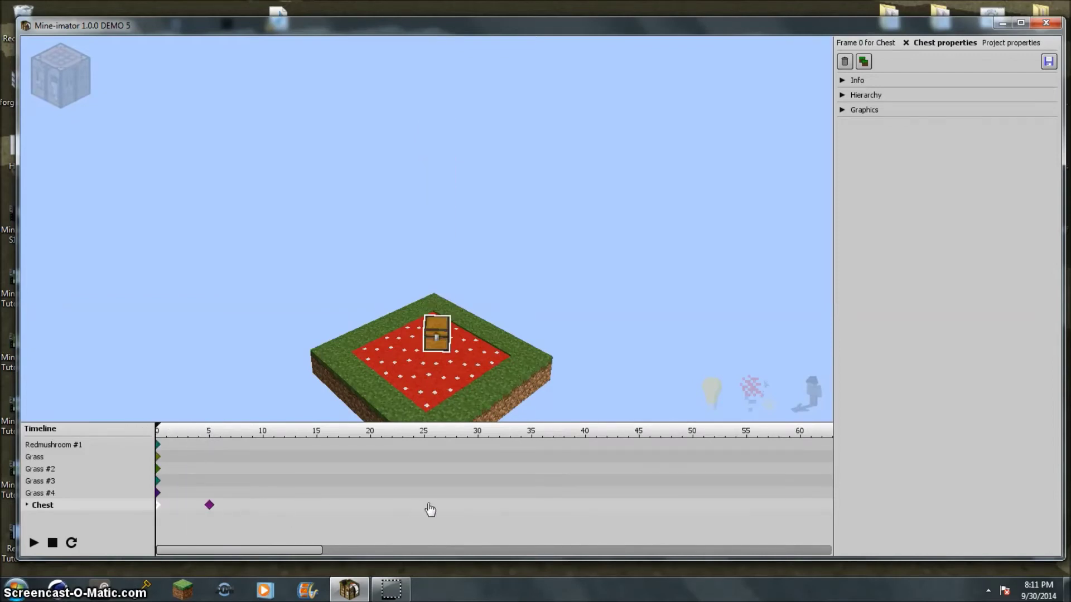
left_click_drag(159, 507, 520, 505)
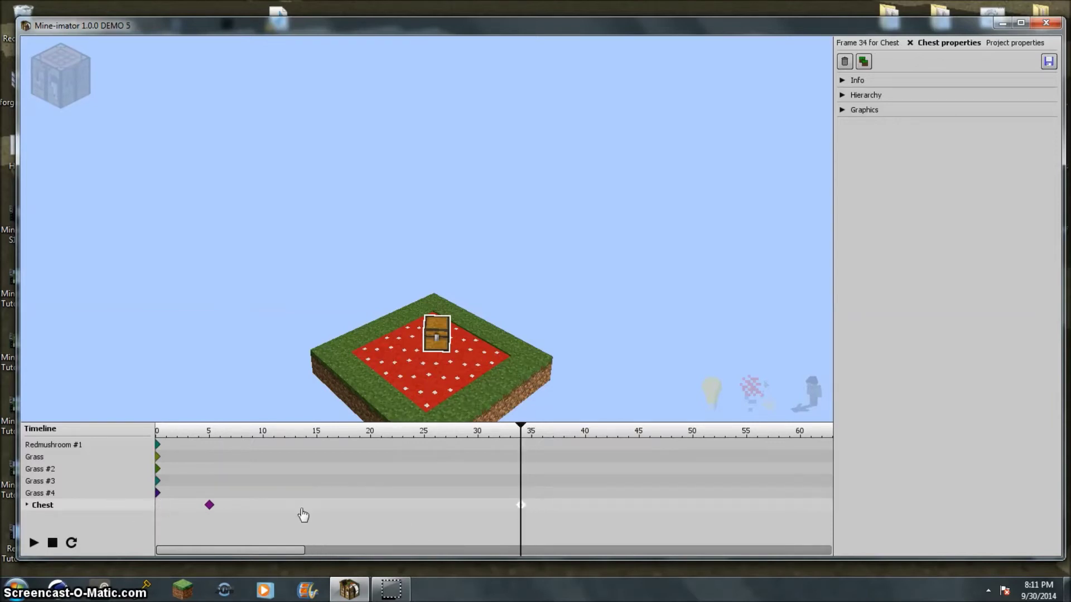
left_click(212, 505)
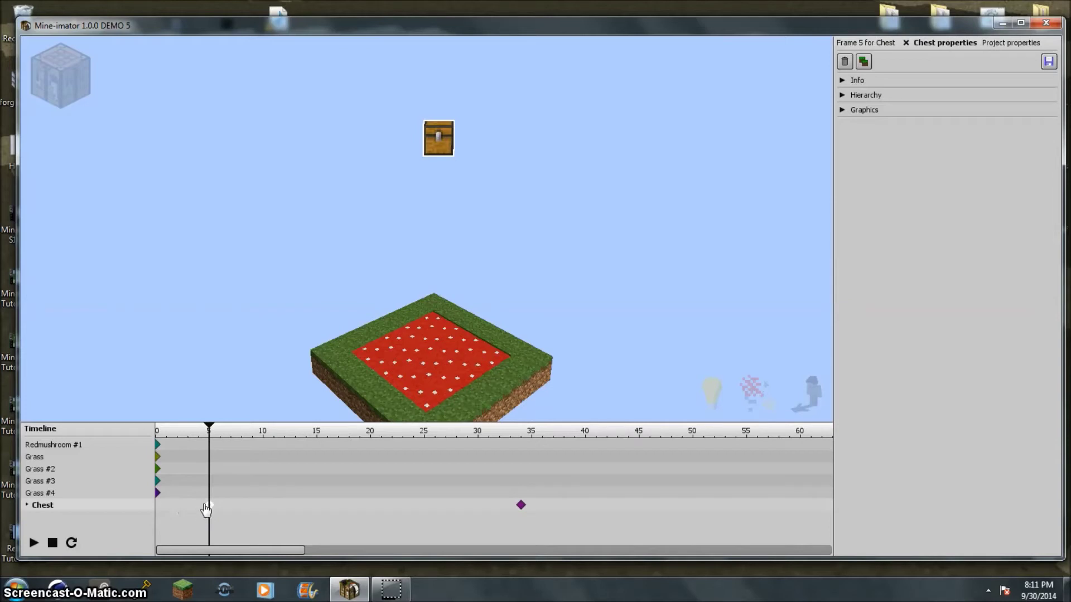
left_click_drag(201, 504, 144, 505)
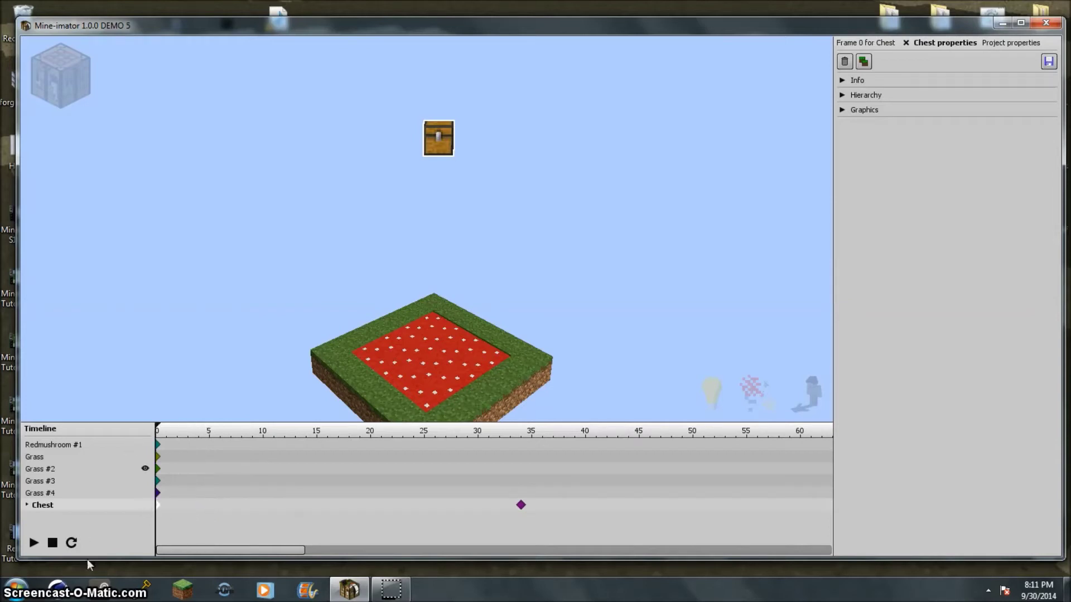
- Play back the chest's fall and speed it up by moving the landing keyframe to frame 10
left_click(34, 544)
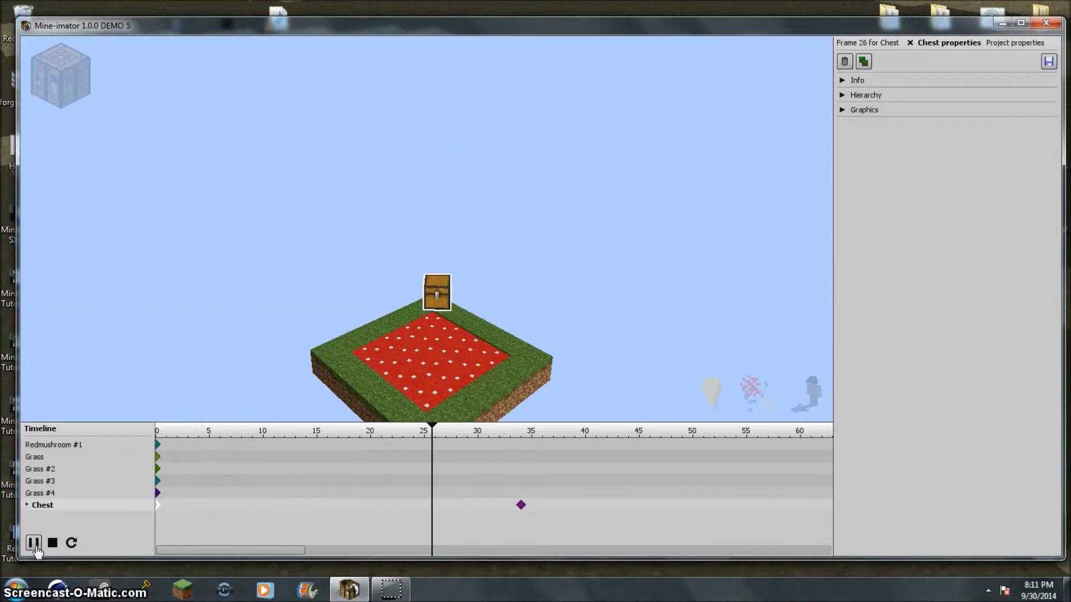
left_click(34, 543)
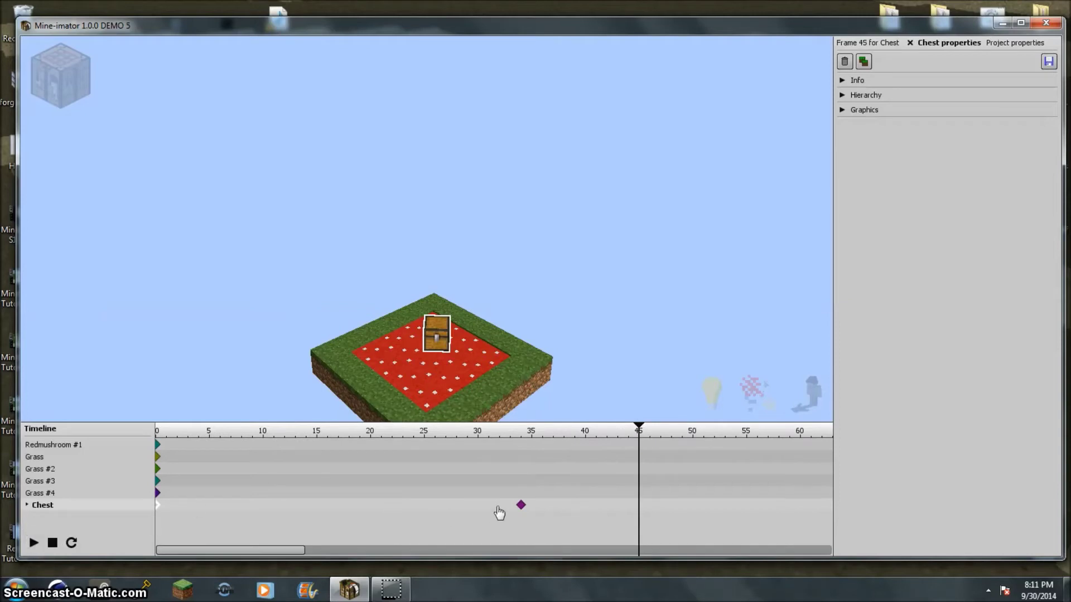
left_click(521, 505)
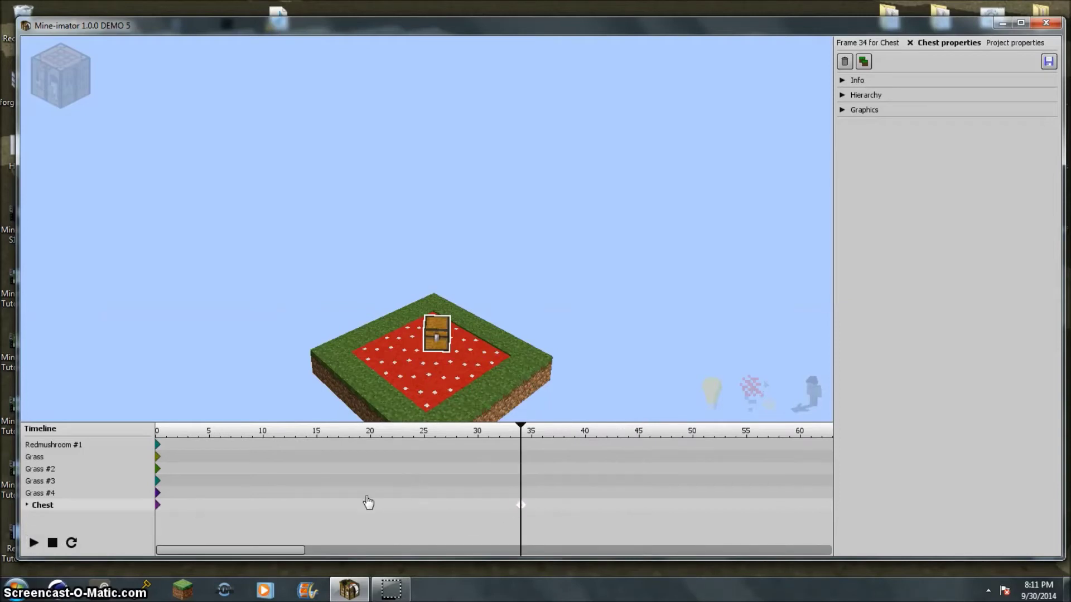
left_click_drag(520, 512, 263, 508)
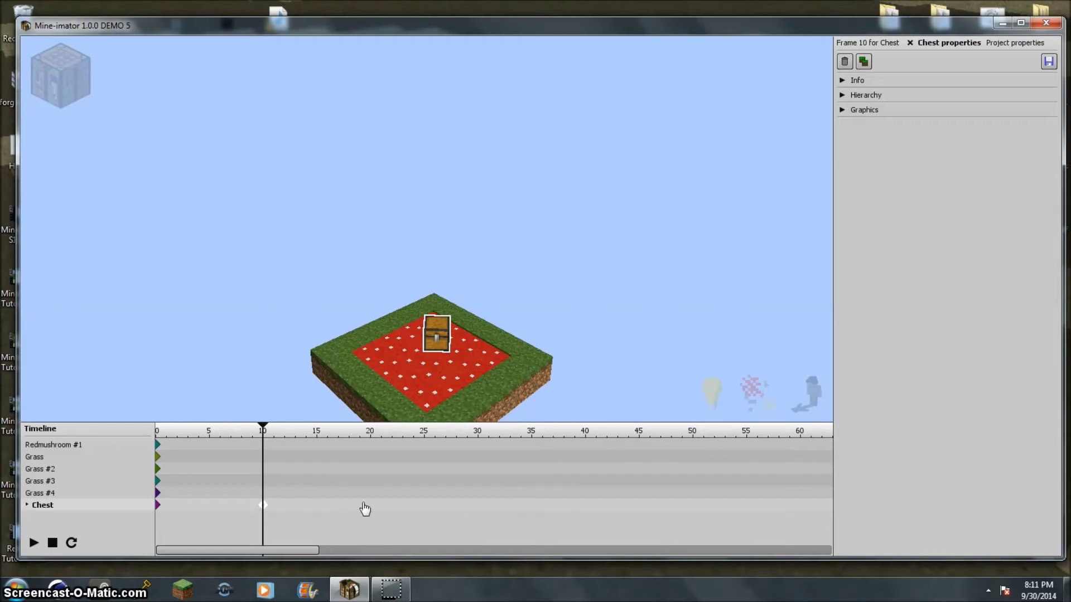
- Add a chest keyframe at frame 15 and raise the chest vertically to a Z position of about 497
left_click(319, 514)
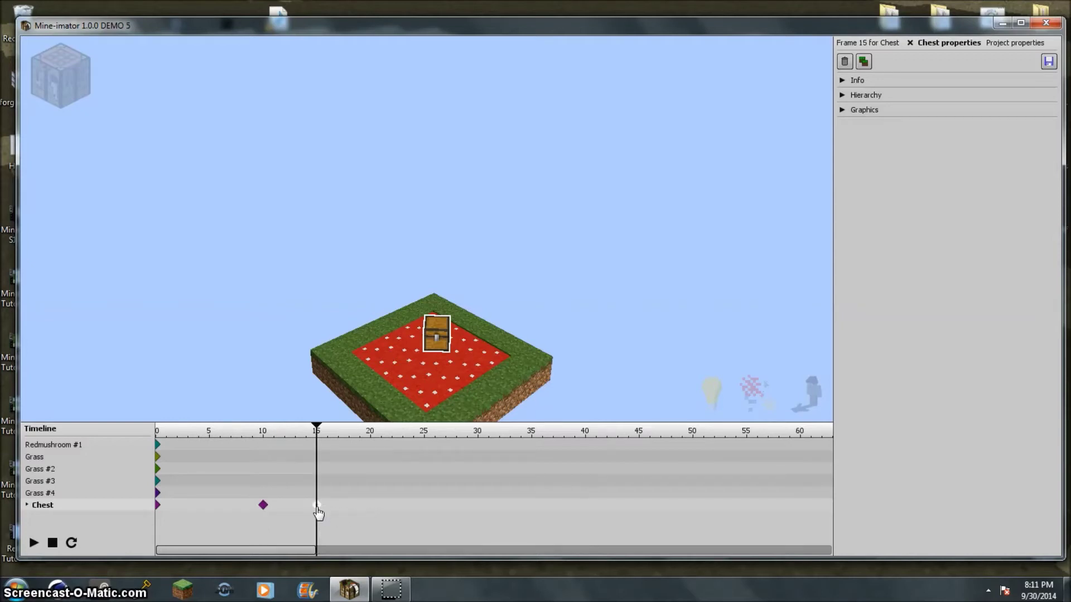
left_click(425, 335)
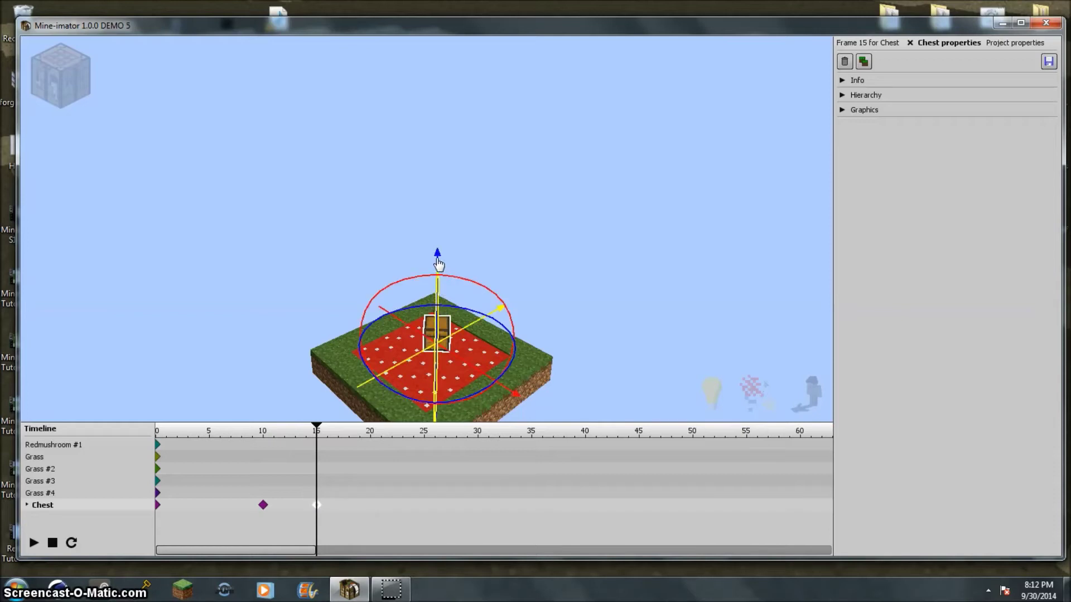
left_click_drag(430, 199, 433, 185)
- Add a chest keyframe at frame 20 and set its Z position to 451
left_click(431, 507)
left_click(375, 509)
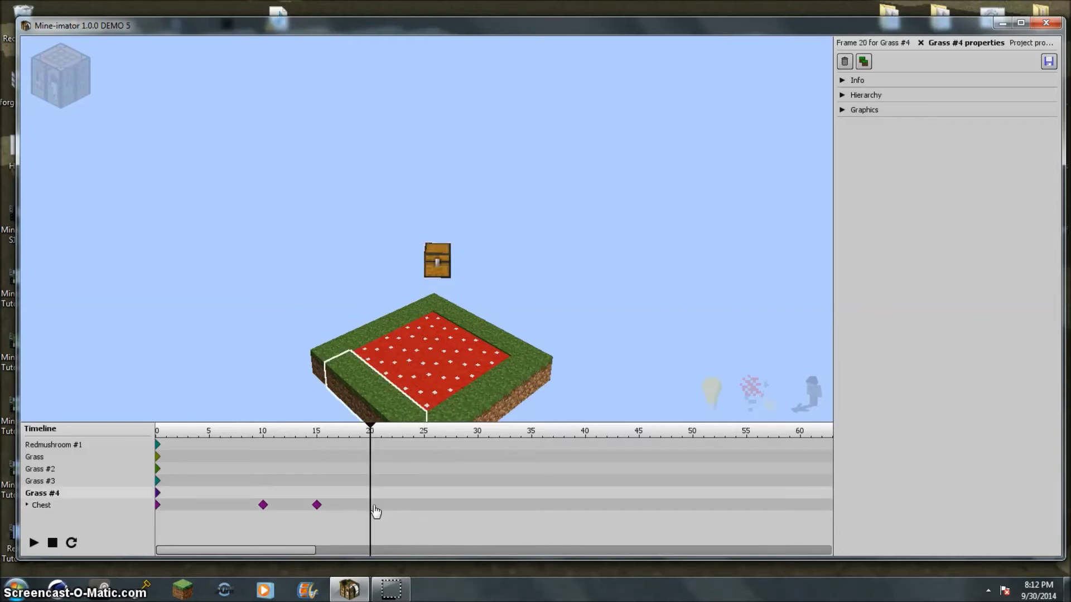
left_click(373, 507)
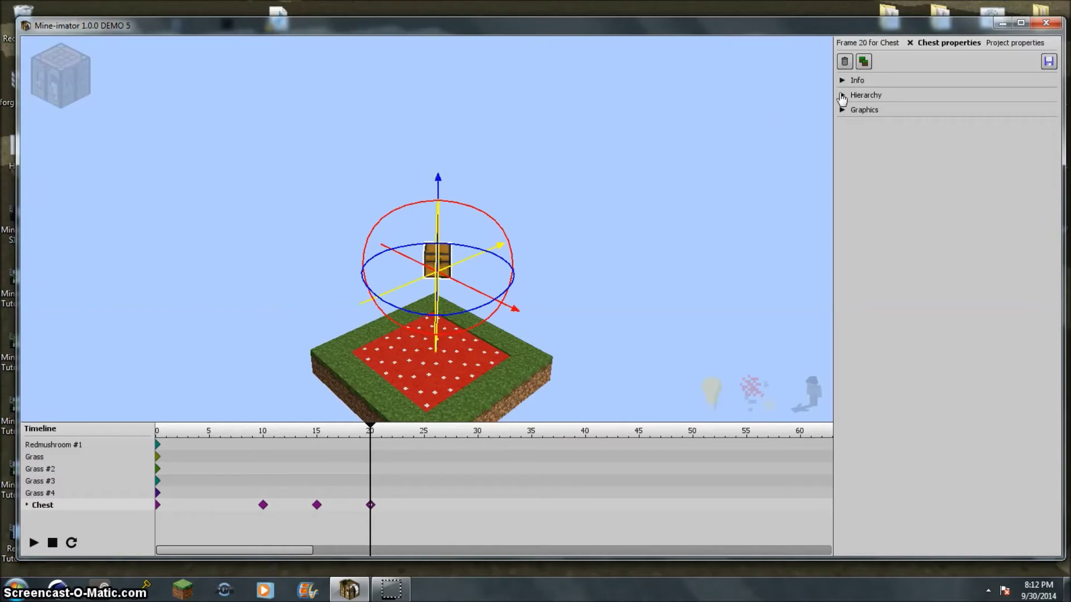
left_click(860, 43)
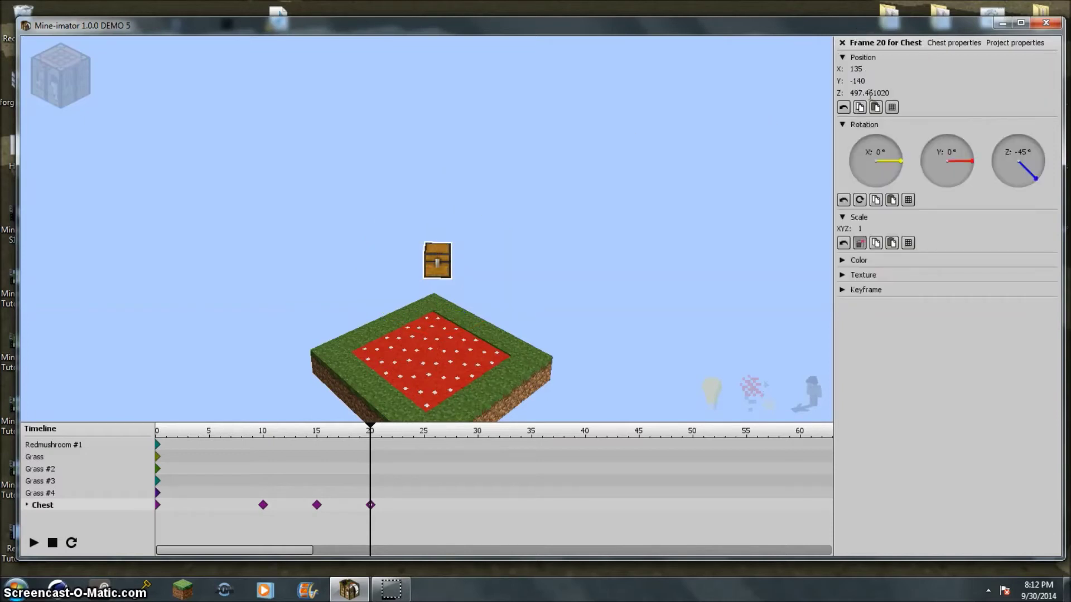
left_click(856, 89)
type("451")
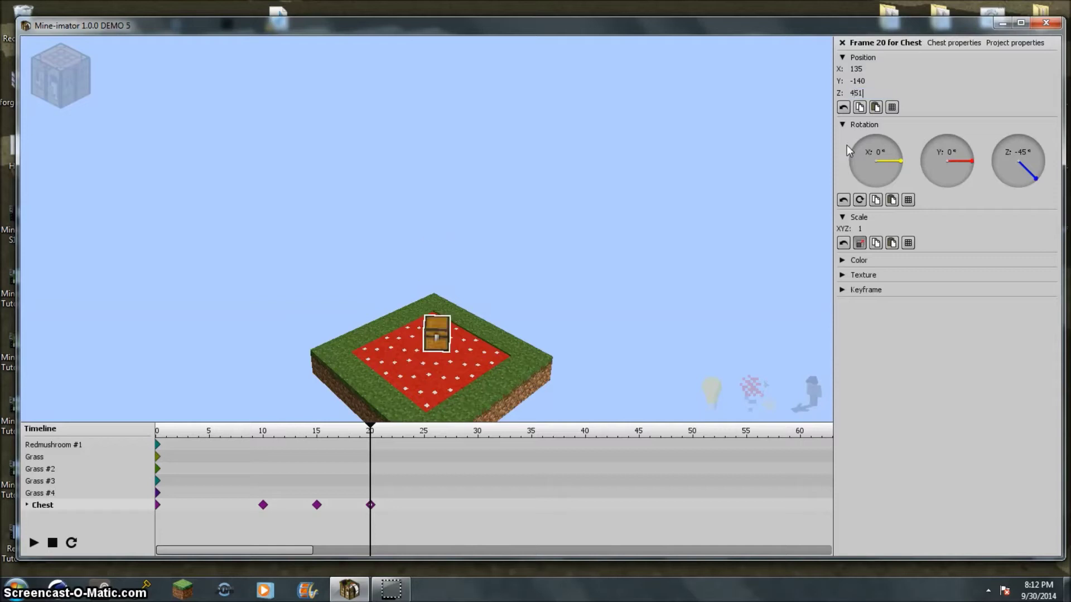
- Play the animation from frame 0 to check the chest's fall and first bounce
left_click_drag(370, 429, 79, 423)
left_click(32, 545)
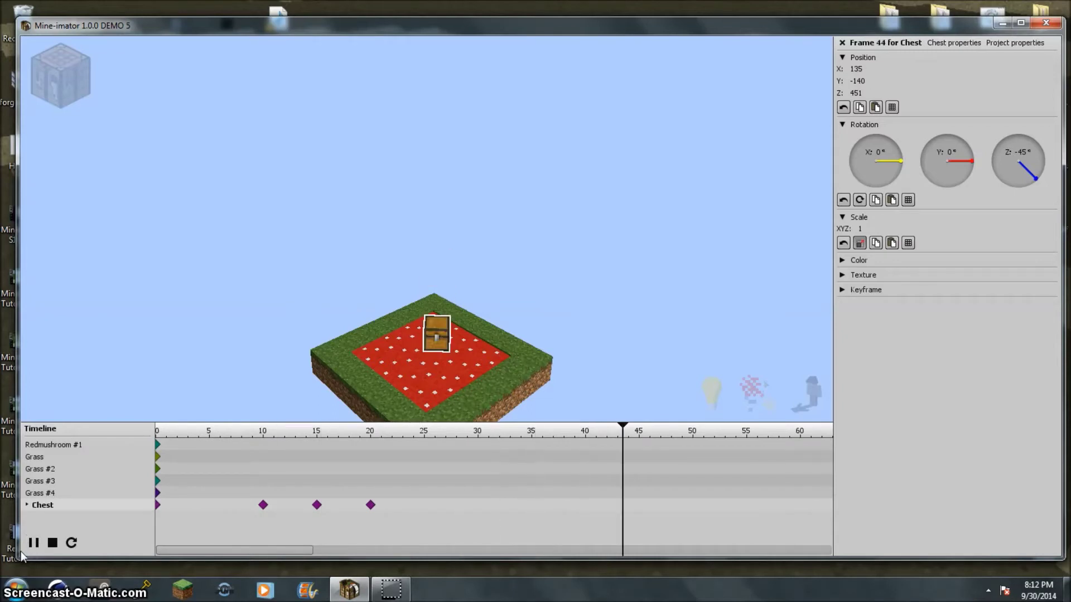
left_click(30, 544)
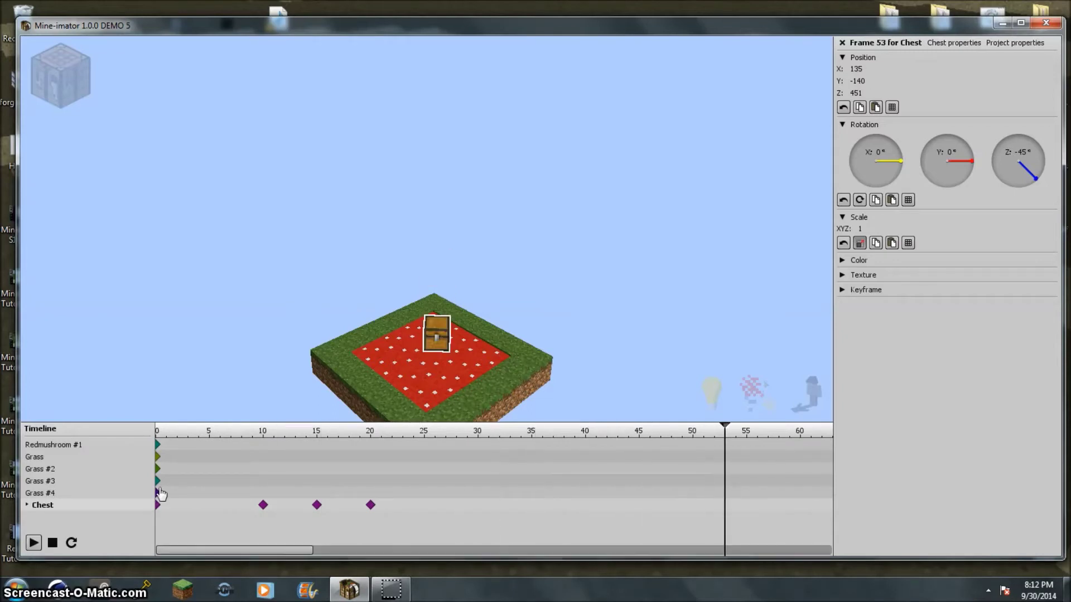
- Add a chest keyframe at frame 25 and raise the chest to a Z position of about 467 for a smaller bounce
left_click(424, 514)
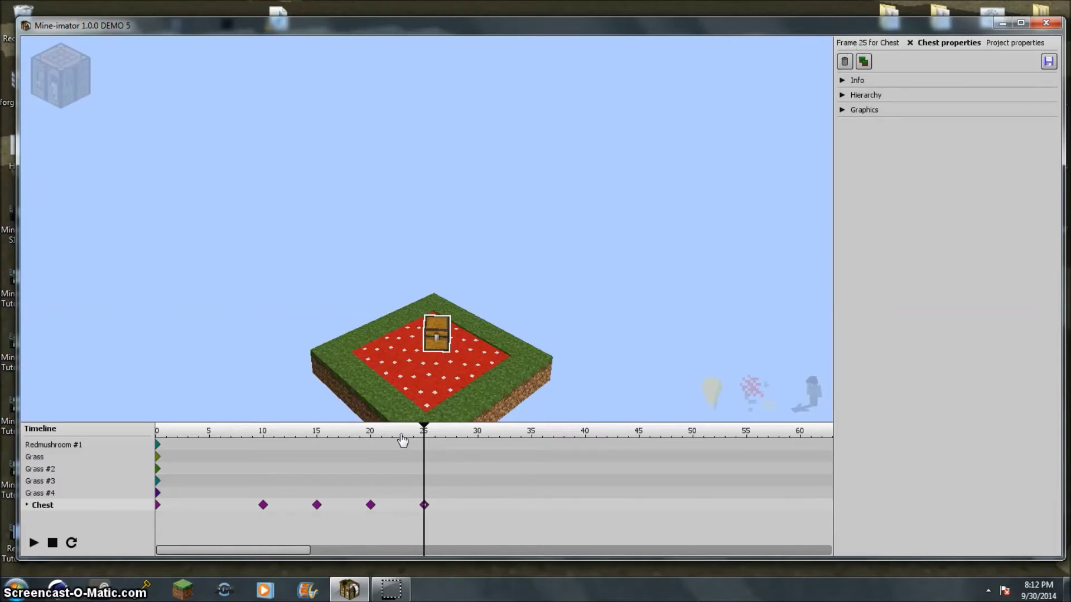
mouse_move(425, 435)
left_mouse_down()
mouse_move(375, 435)
mouse_move(413, 435)
left_mouse_up()
left_click(425, 505)
left_click(882, 44)
mouse_move(437, 252)
left_mouse_down()
mouse_move(454, 194)
mouse_move(448, 237)
left_mouse_up()
- Add a chest keyframe at frame 30 and set its Z position to 451
left_click(479, 513)
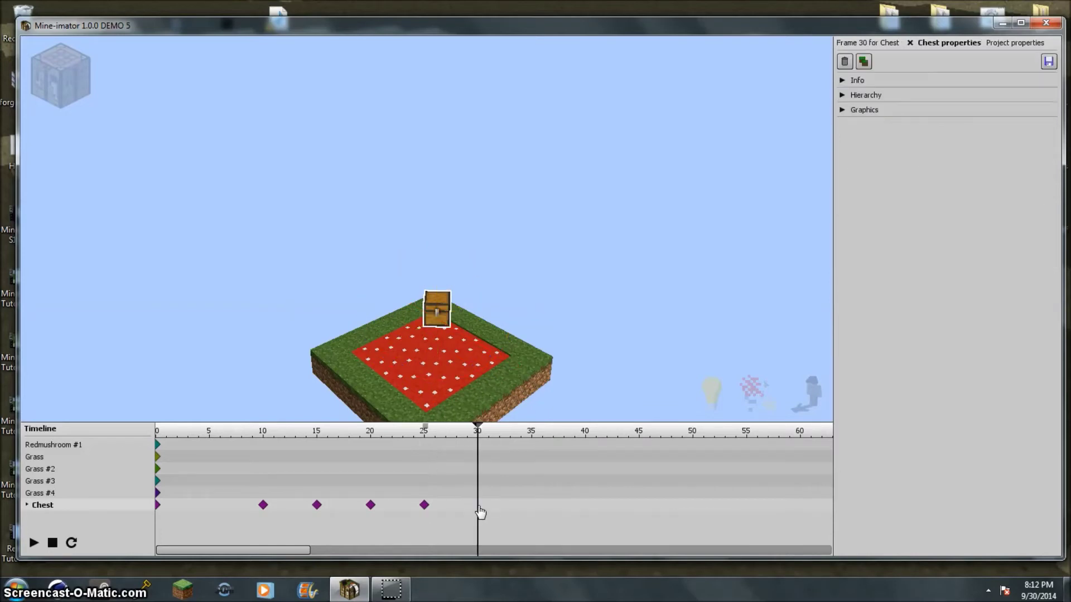
left_click(867, 42)
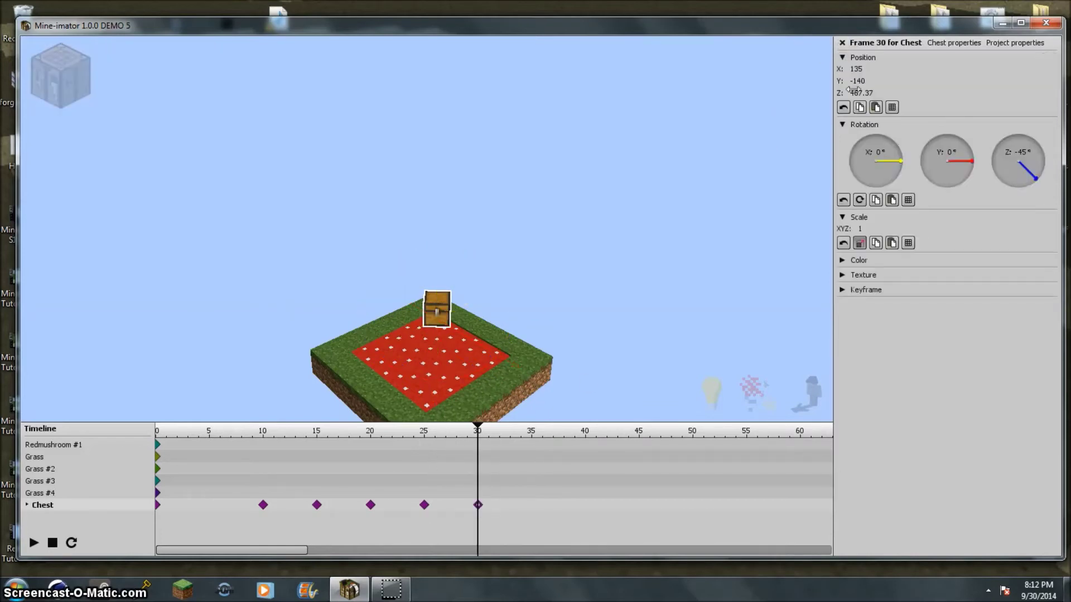
left_click(858, 93)
key("ctrl+a")
type("451")
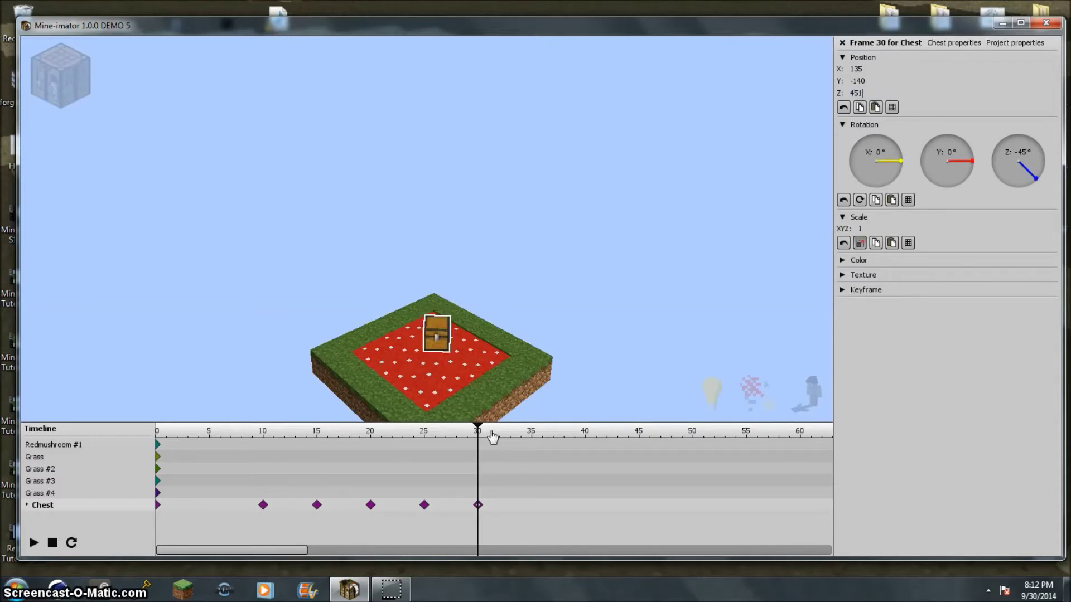
- Rewind and play the animation to check the chest's fall with both bounces
left_click_drag(480, 438, 206, 460)
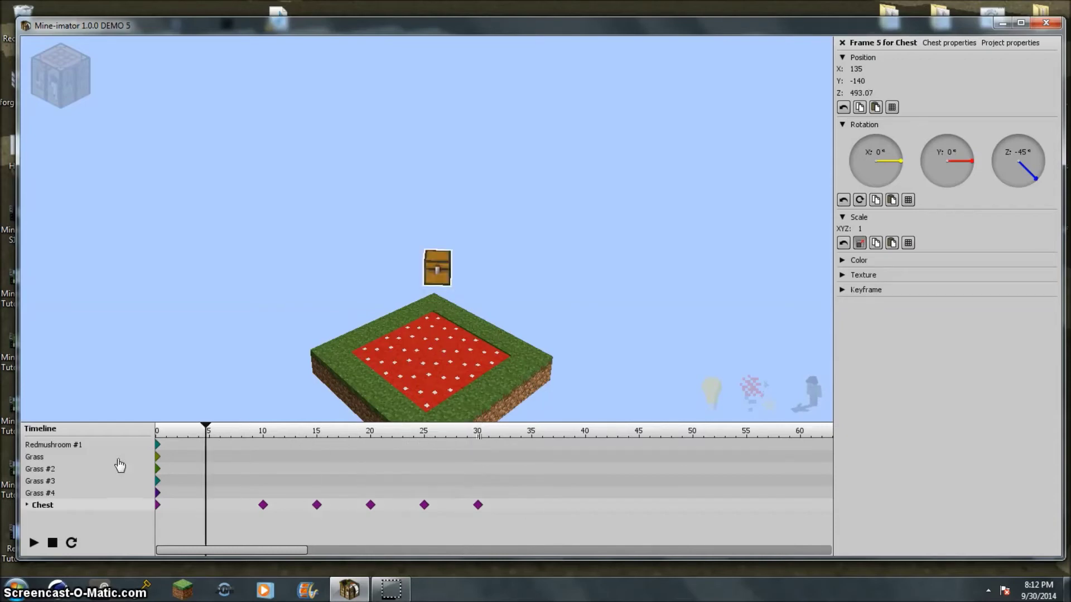
left_click(33, 542)
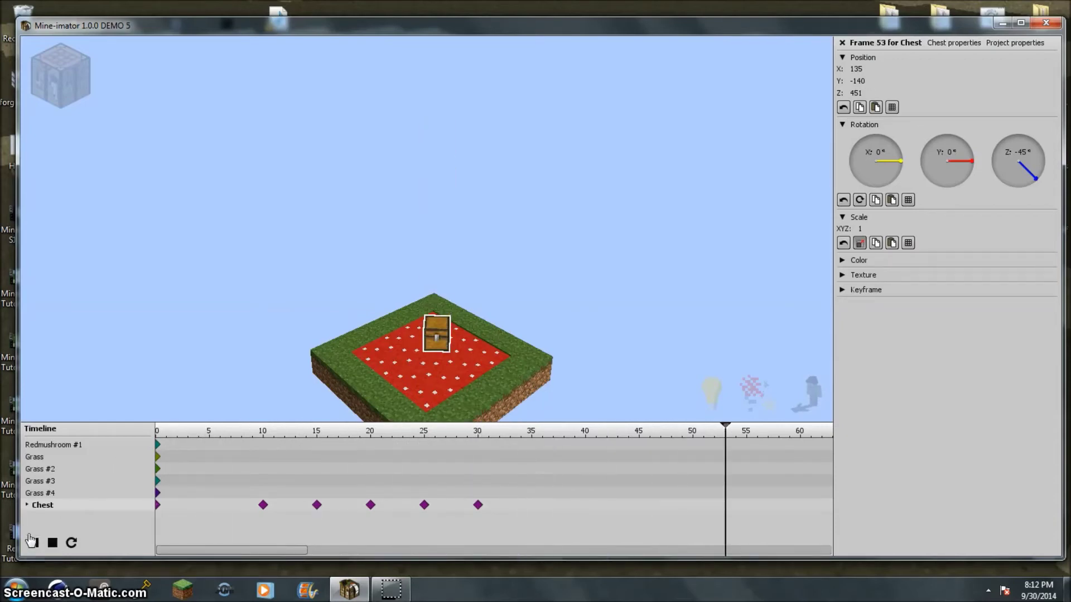
left_click(33, 542)
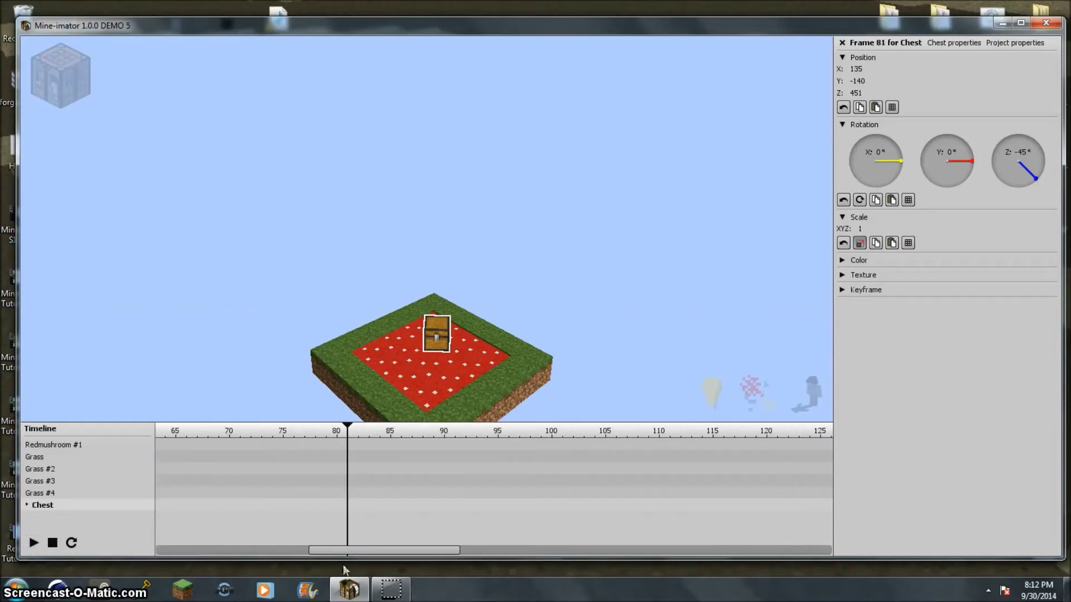
- Set the transition of the chest's keyframe at frame 10 to Ease in and out (cubic)
left_click_drag(348, 555, 142, 552)
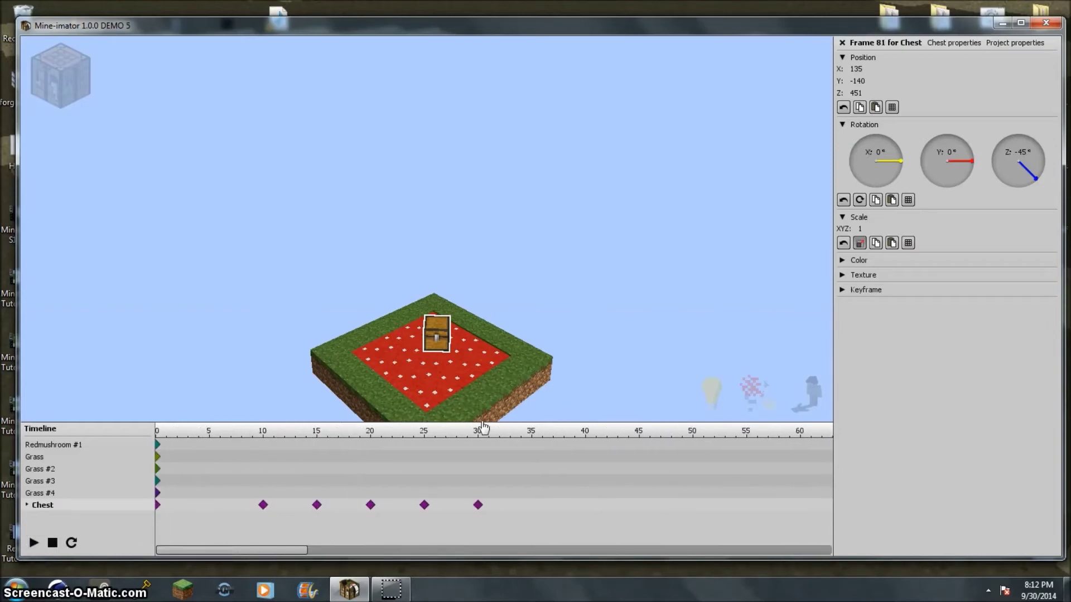
left_click(266, 507)
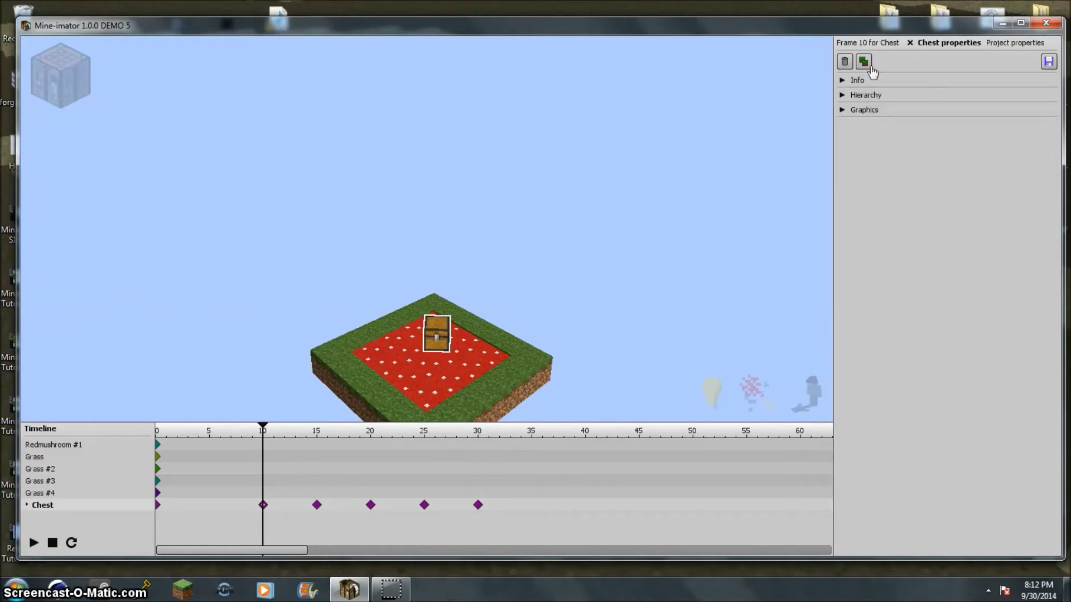
left_click(870, 43)
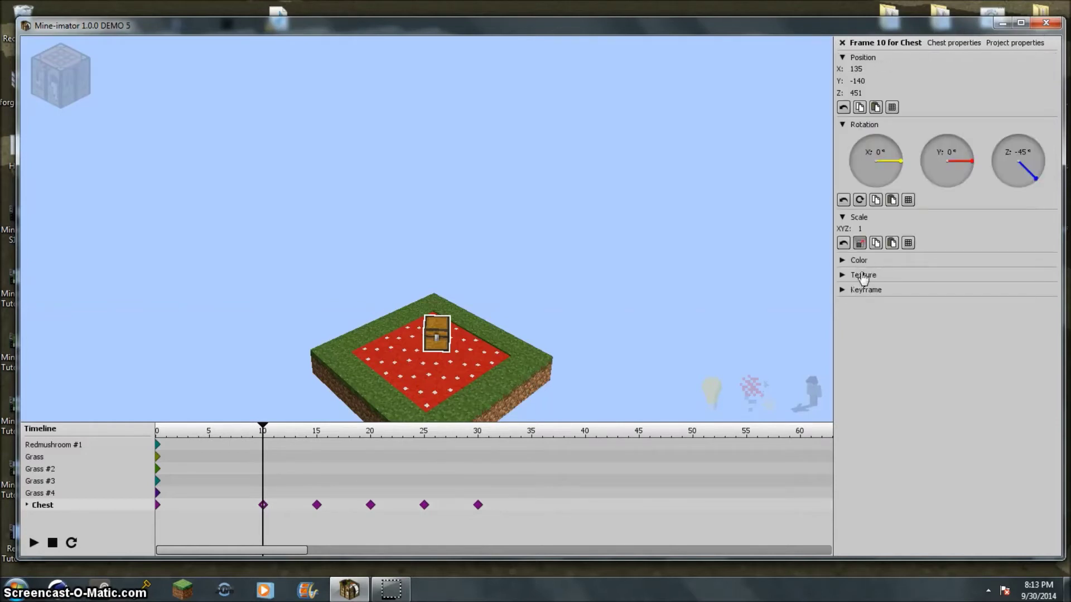
left_click(873, 291)
left_click(926, 308)
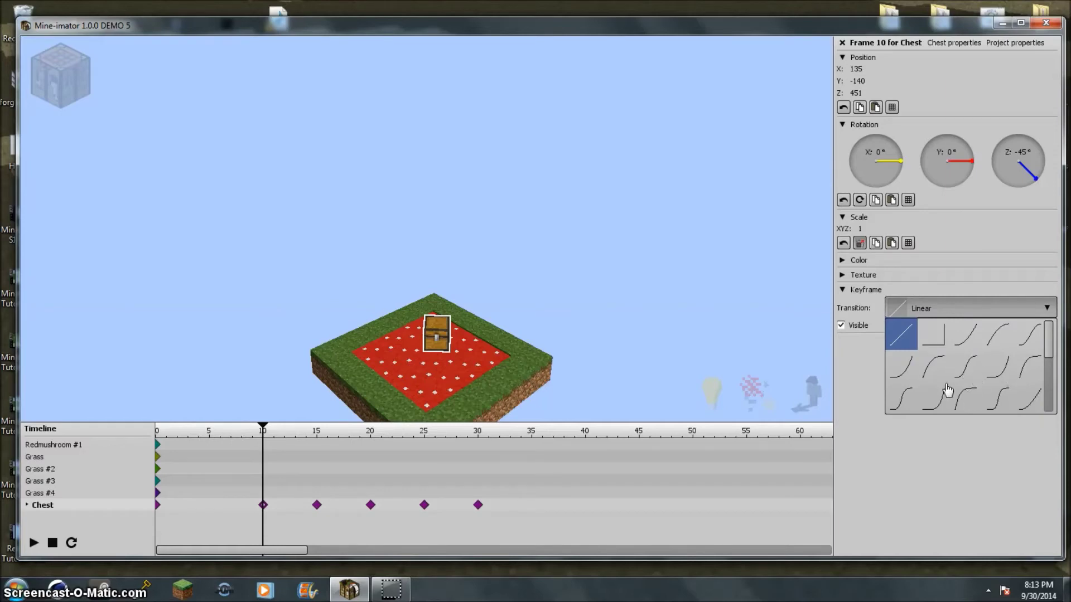
left_click(960, 368)
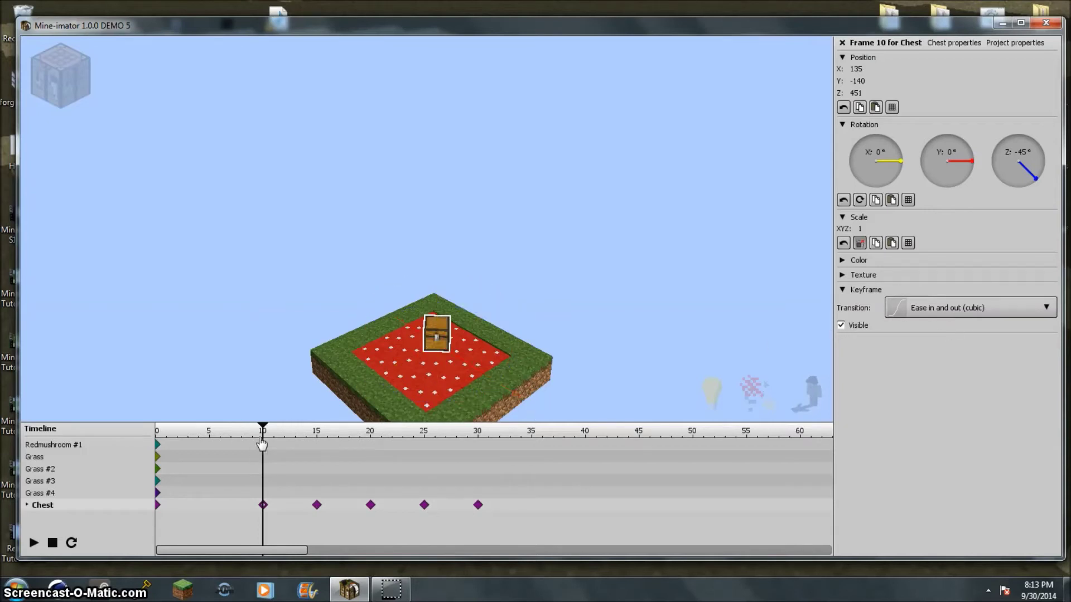
- Set the chest's frame 0 keyframe transition to Ease in and out (cubic) and play the animation to check the fall
left_click_drag(251, 435, 220, 466)
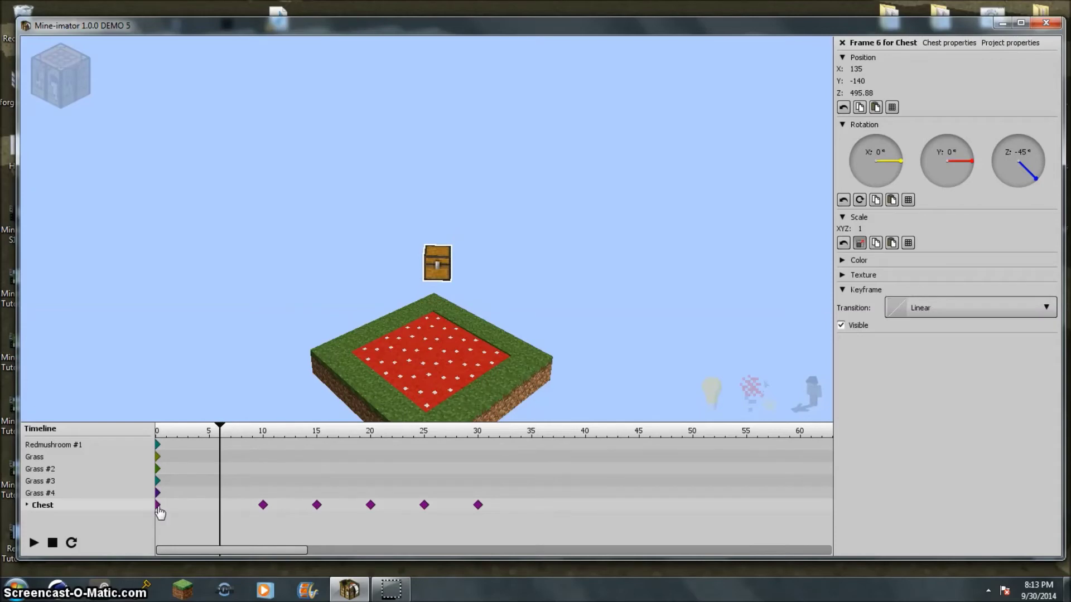
left_click(158, 505)
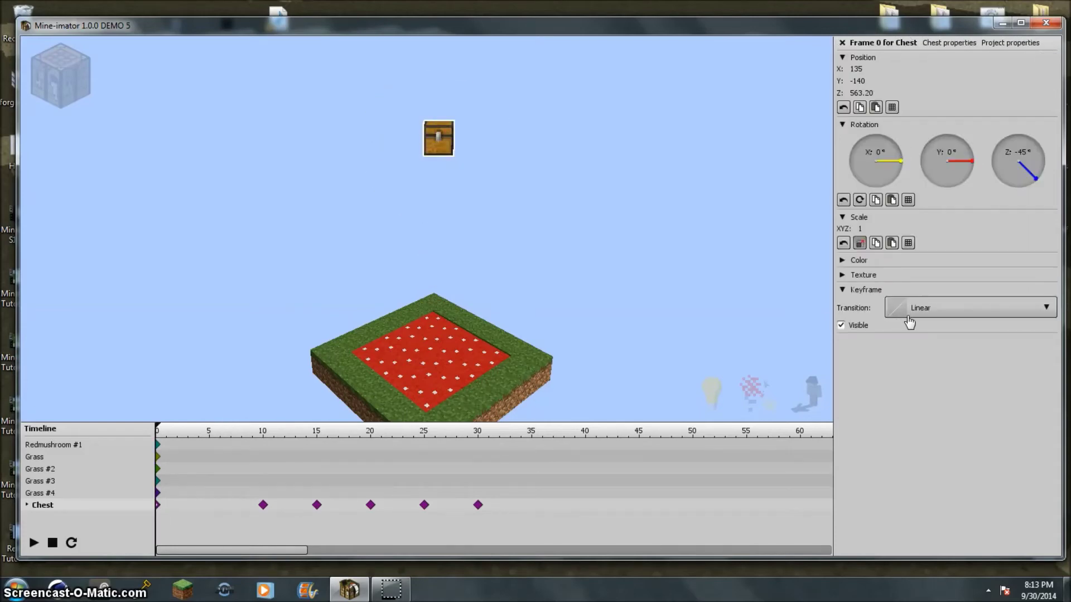
left_click(909, 315)
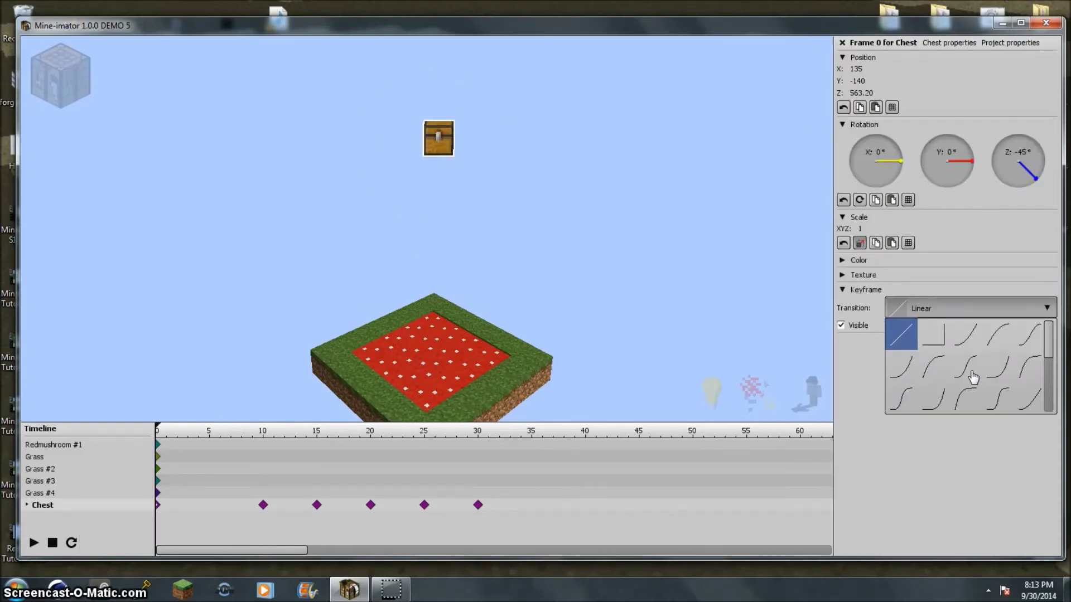
left_click(973, 377)
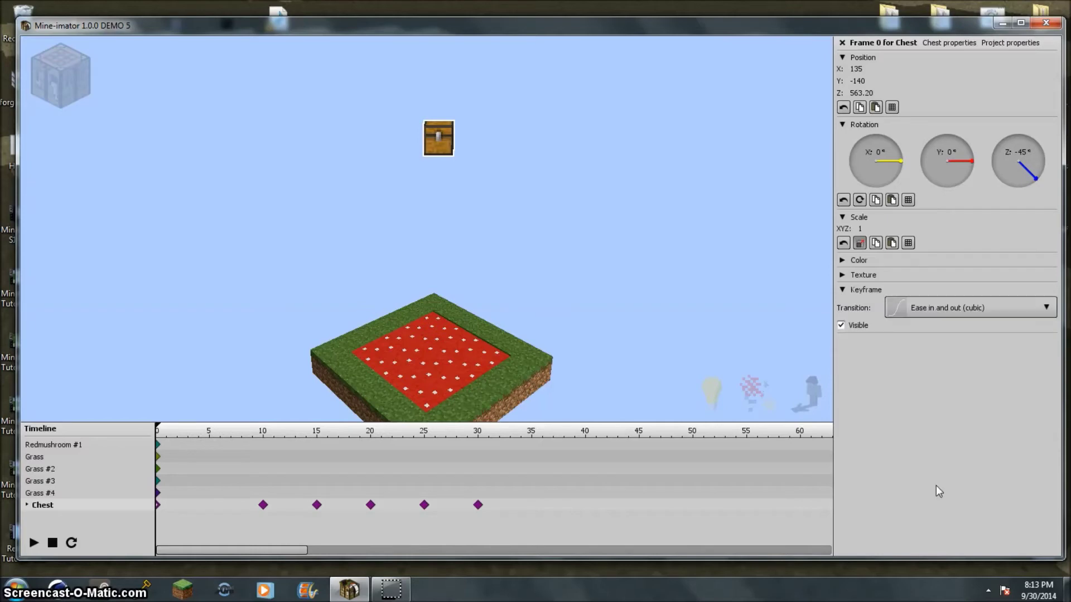
left_click(36, 544)
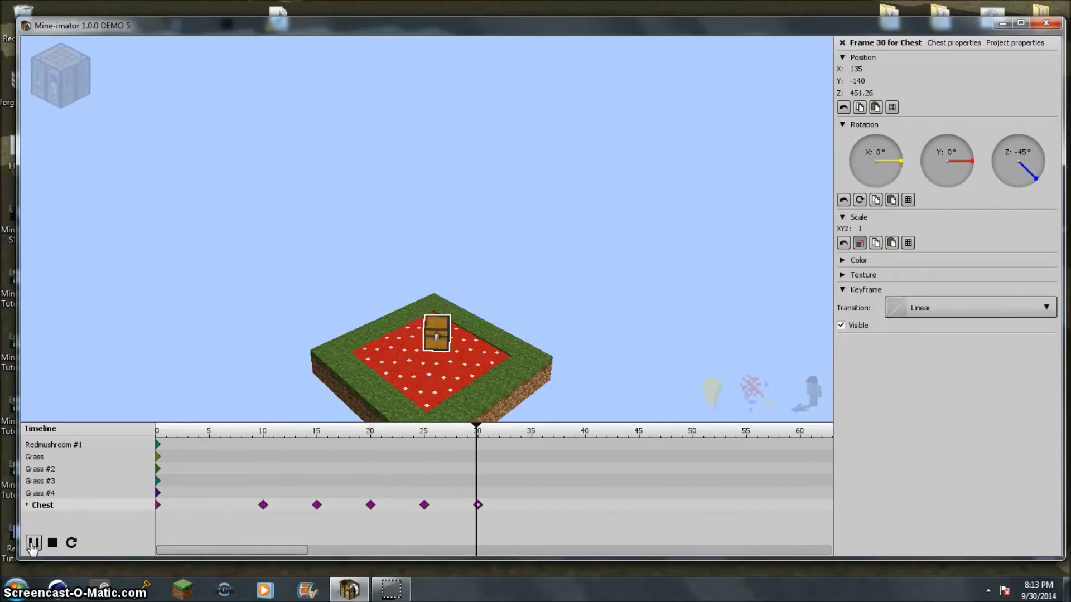
key("space")
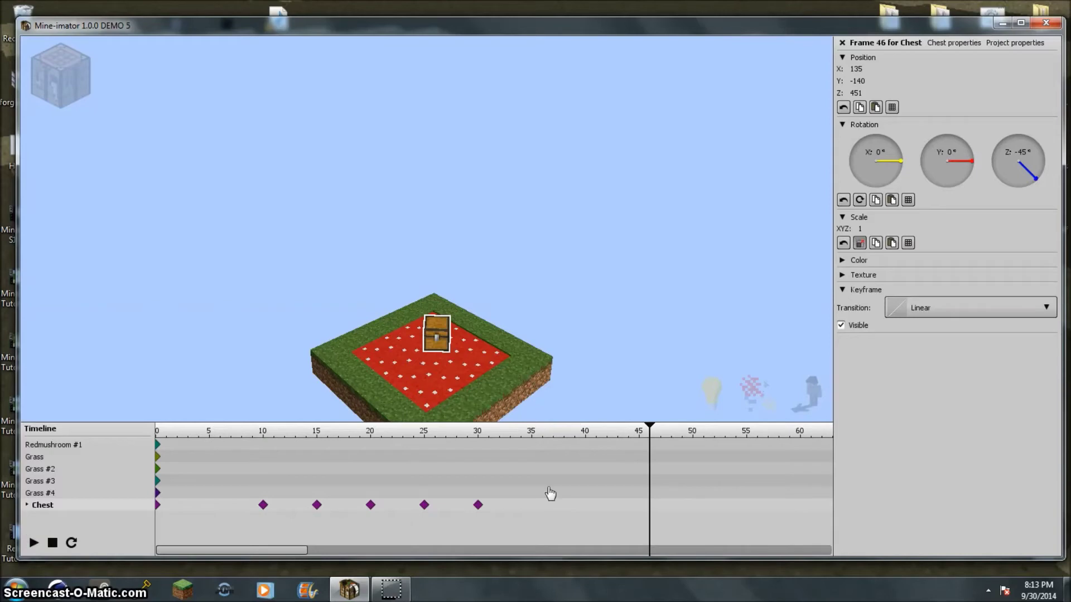
- Set the transition of the chest's keyframes at frames 15, 20 and 25 to Ease in and out (cubic)
left_click(317, 506)
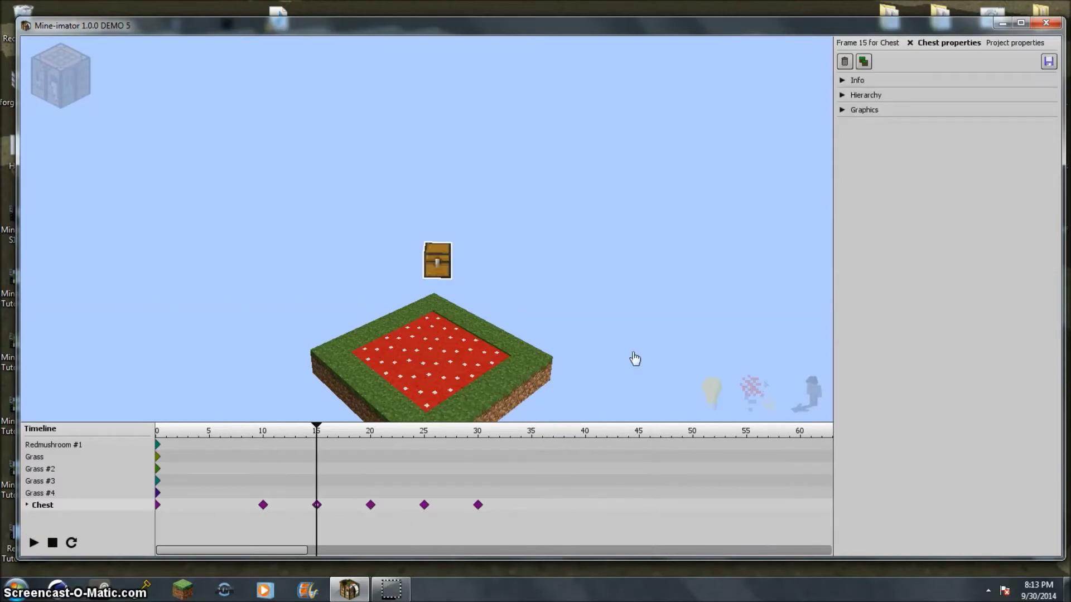
left_click(859, 42)
left_click(934, 310)
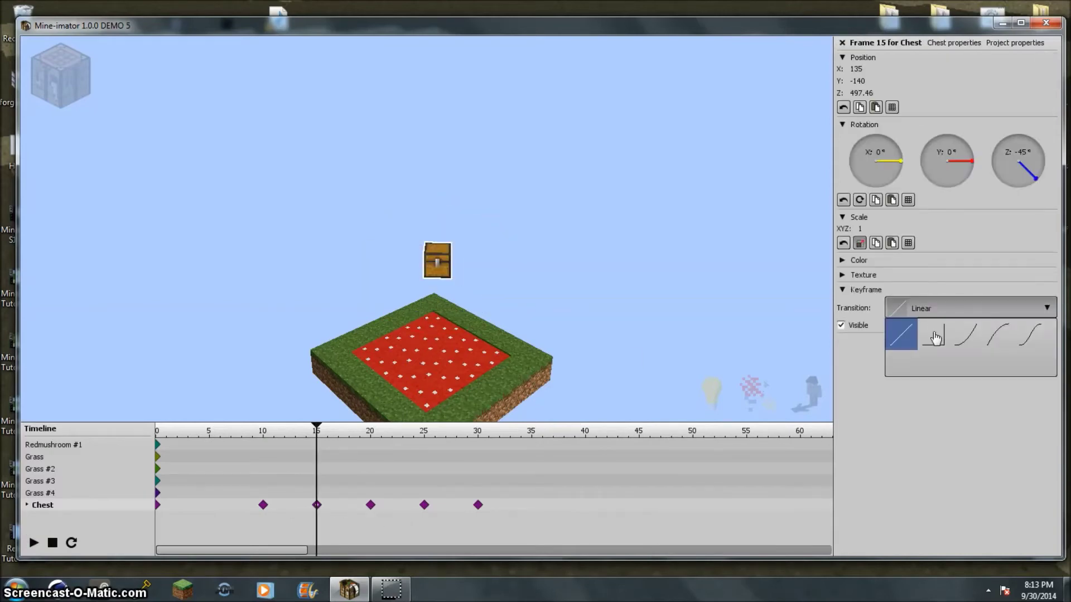
left_click(966, 365)
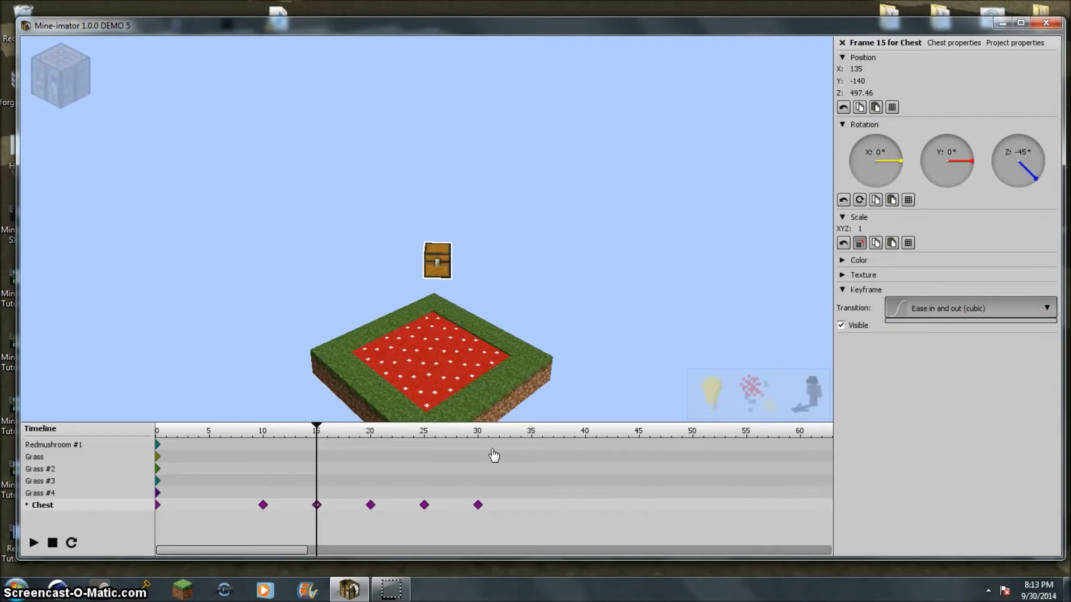
left_click(370, 505)
left_click(858, 42)
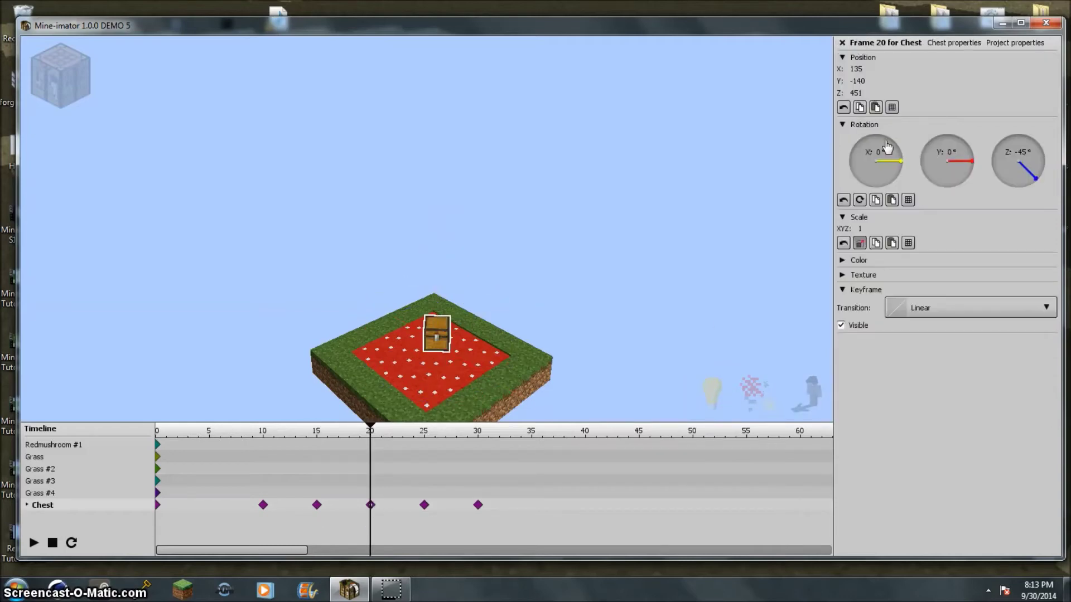
left_click(923, 309)
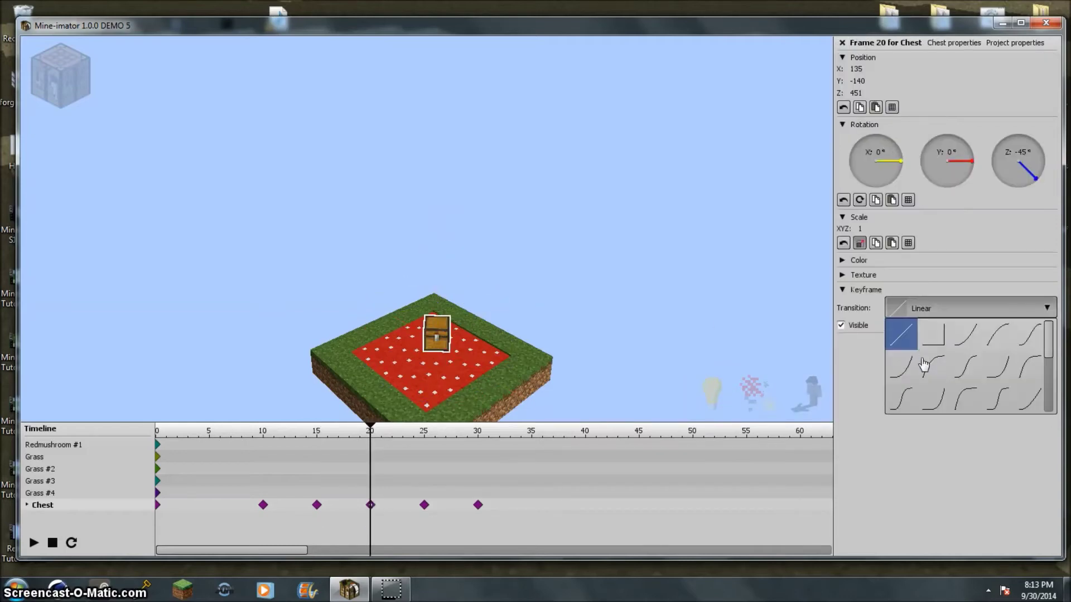
left_click(966, 379)
left_click(424, 506)
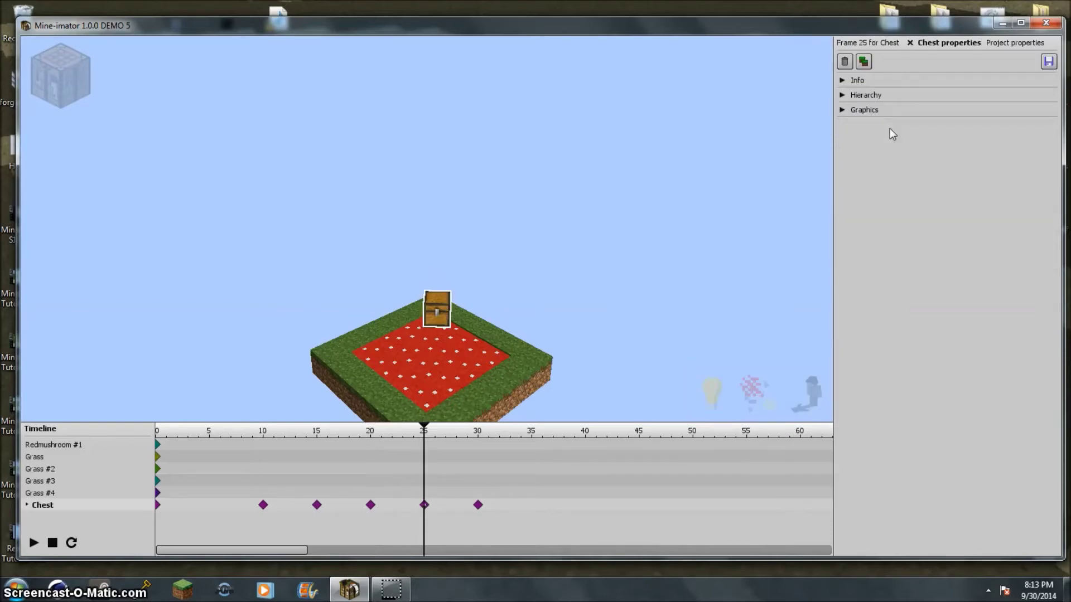
left_click(866, 43)
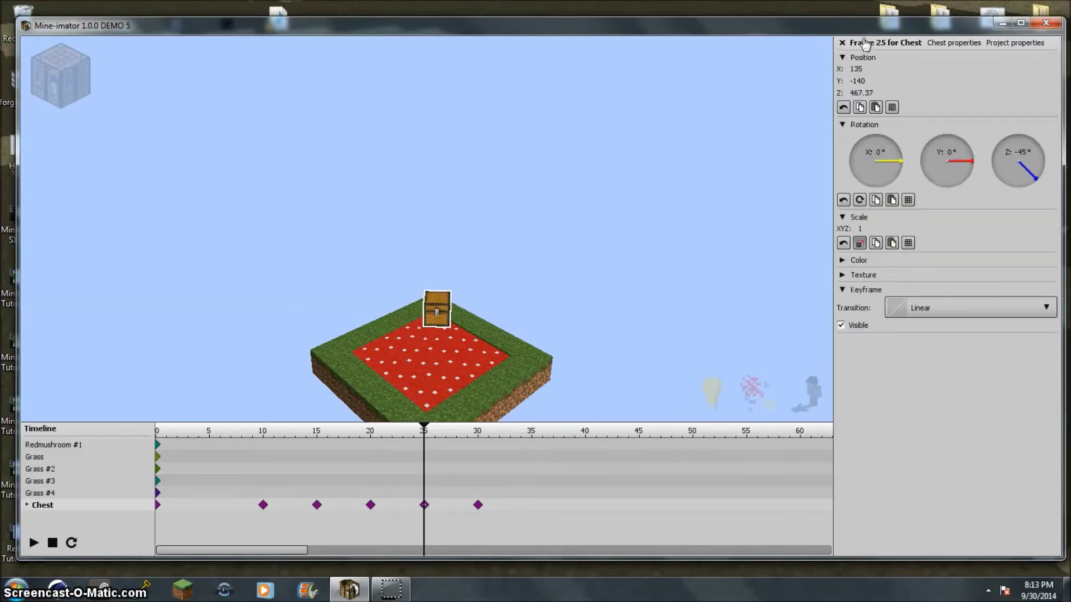
left_click(922, 311)
left_click(974, 371)
- Space out the chest's five keyframes after frame 0 to frames 20, 35, 50, 60 and 65
left_click_drag(594, 520, 692, 494)
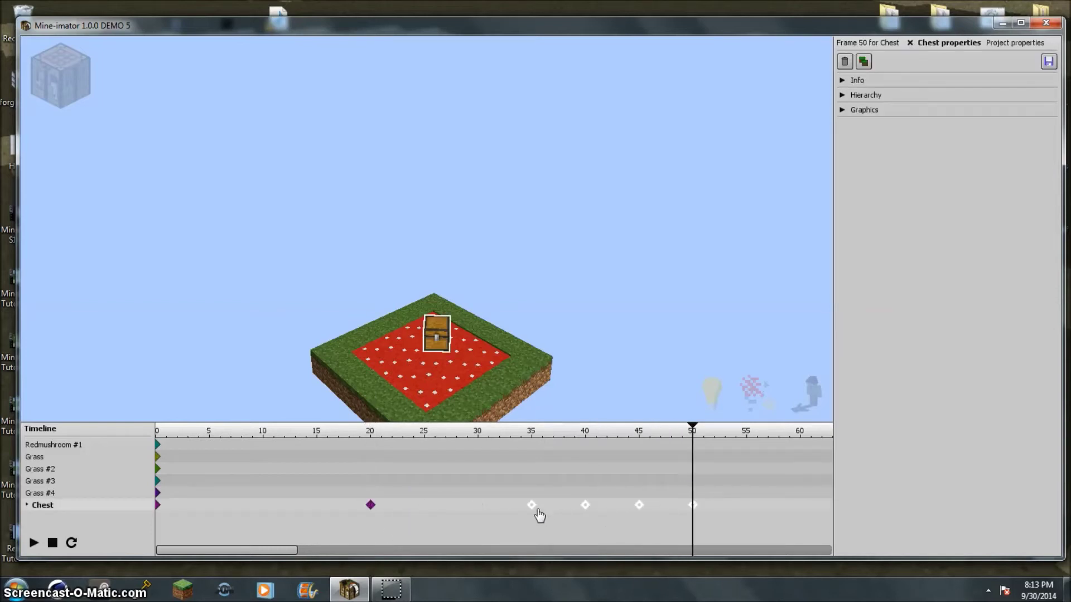
left_click_drag(531, 504, 803, 508)
left_click(692, 504)
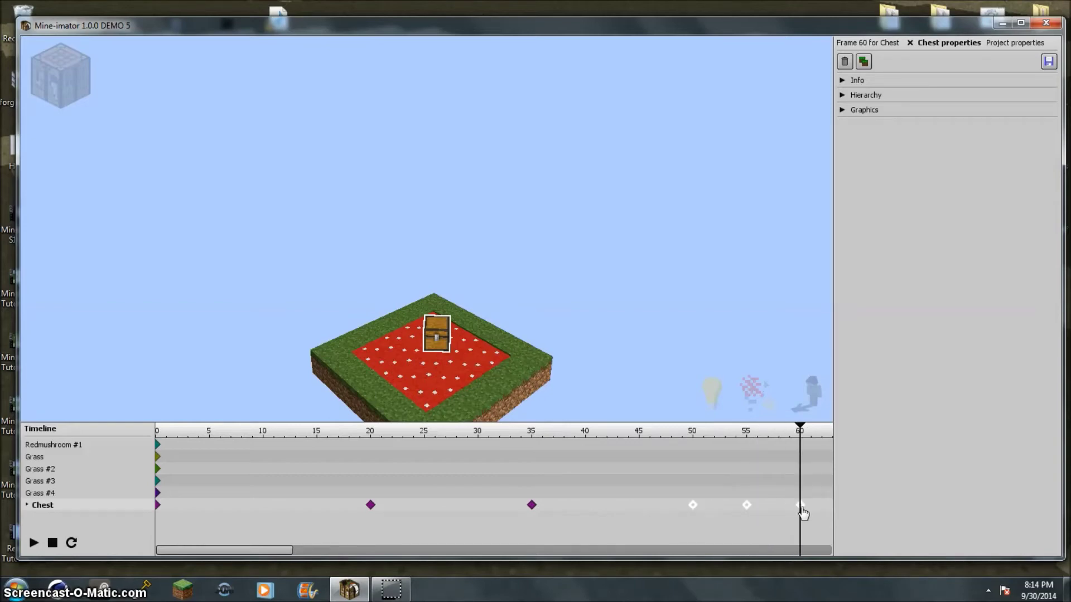
left_click_drag(739, 525, 758, 510)
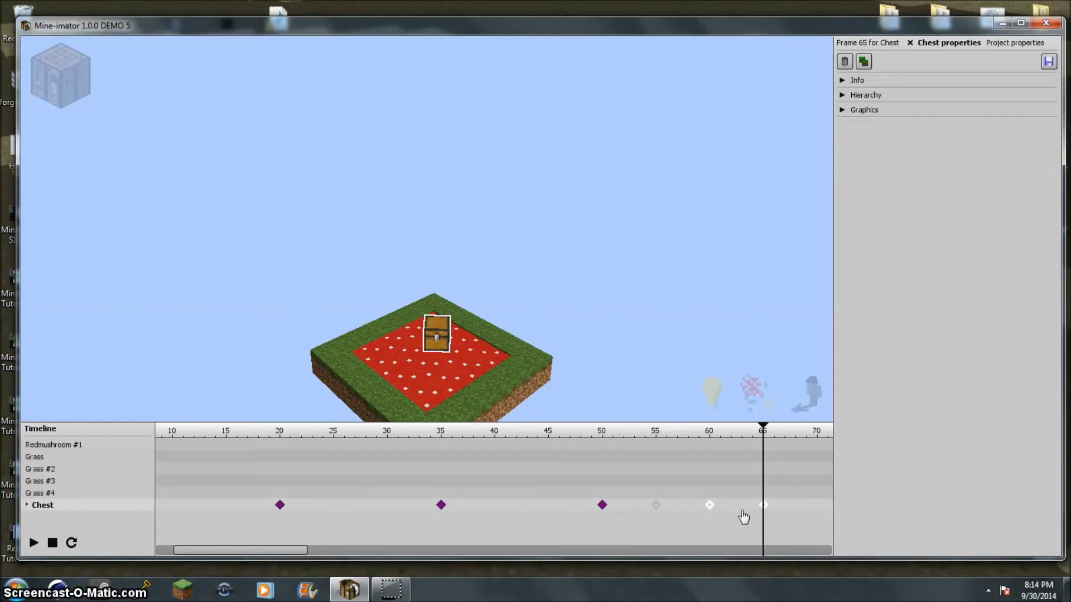
left_click(730, 534)
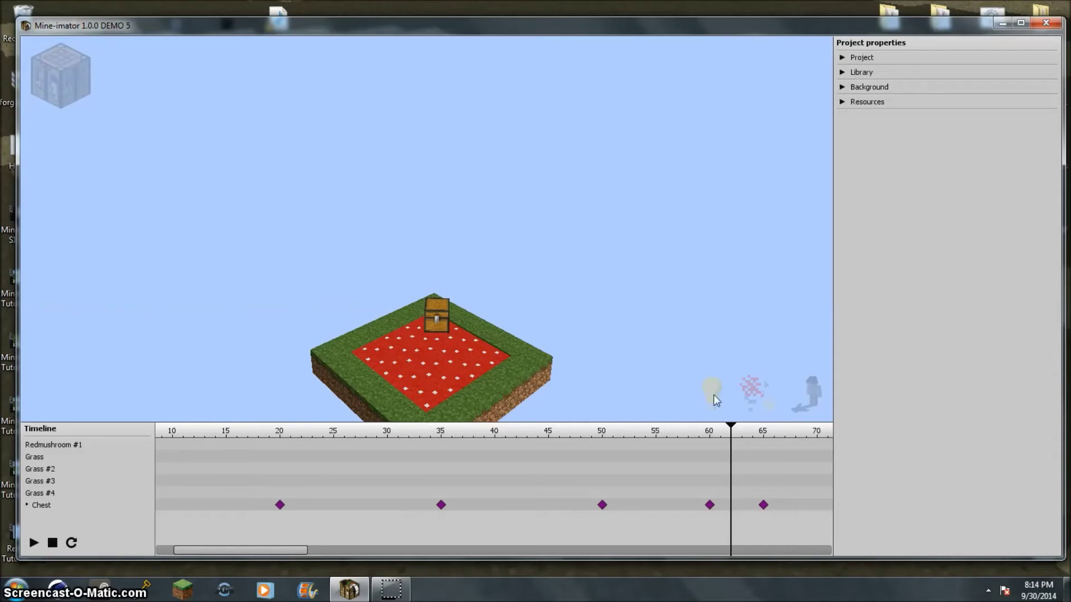
- Check the transition of the chest's frame 60 keyframe and set the frame 65 keyframe's transition to Ease in and out (cubic)
left_click(709, 505)
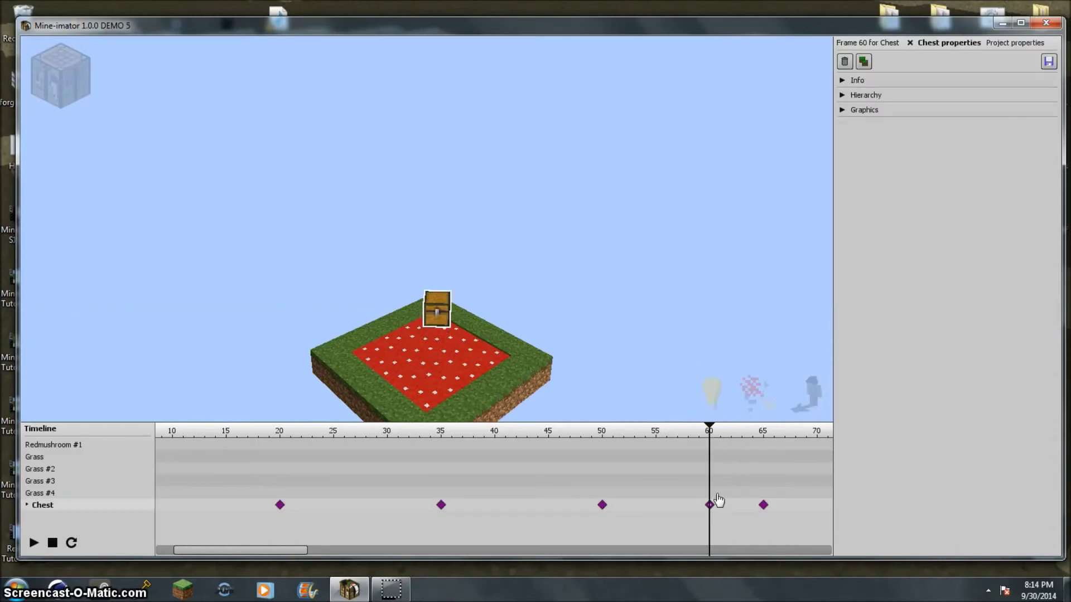
left_click(847, 48)
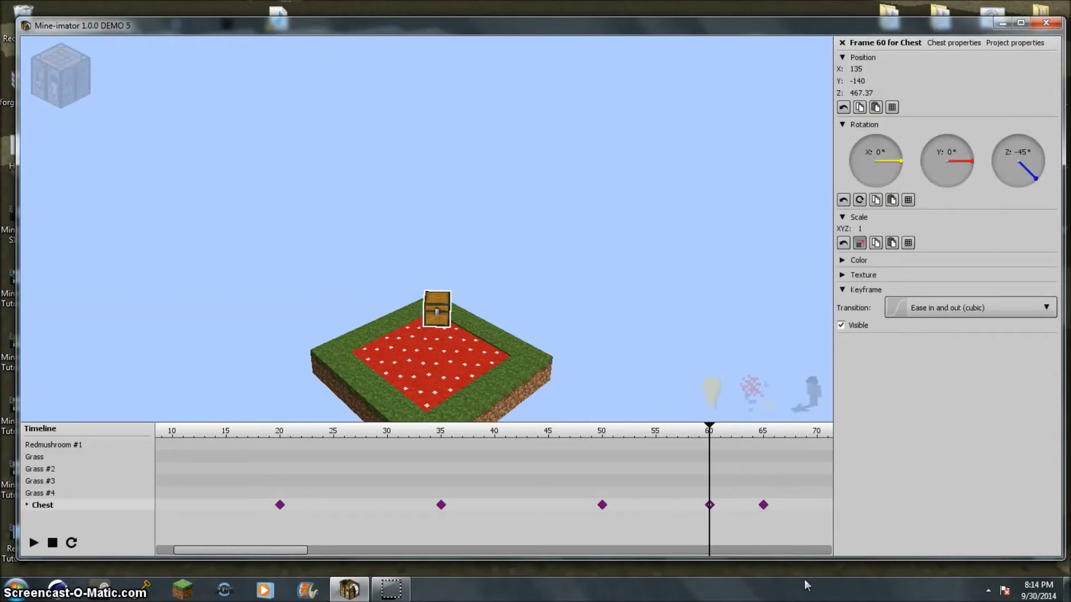
left_click(762, 506)
left_click(846, 49)
left_click(843, 43)
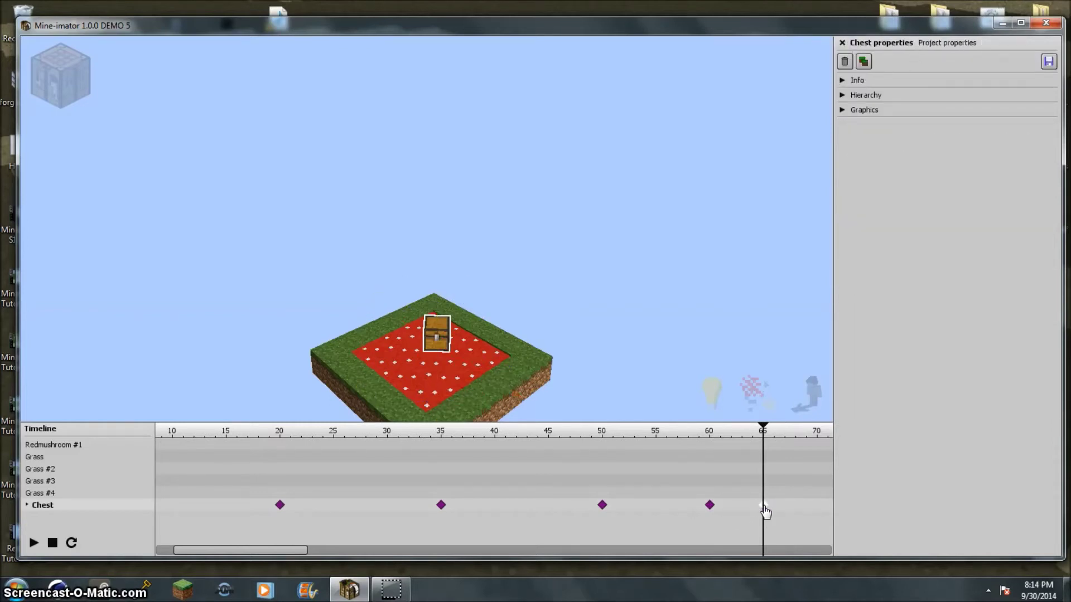
left_click(709, 505)
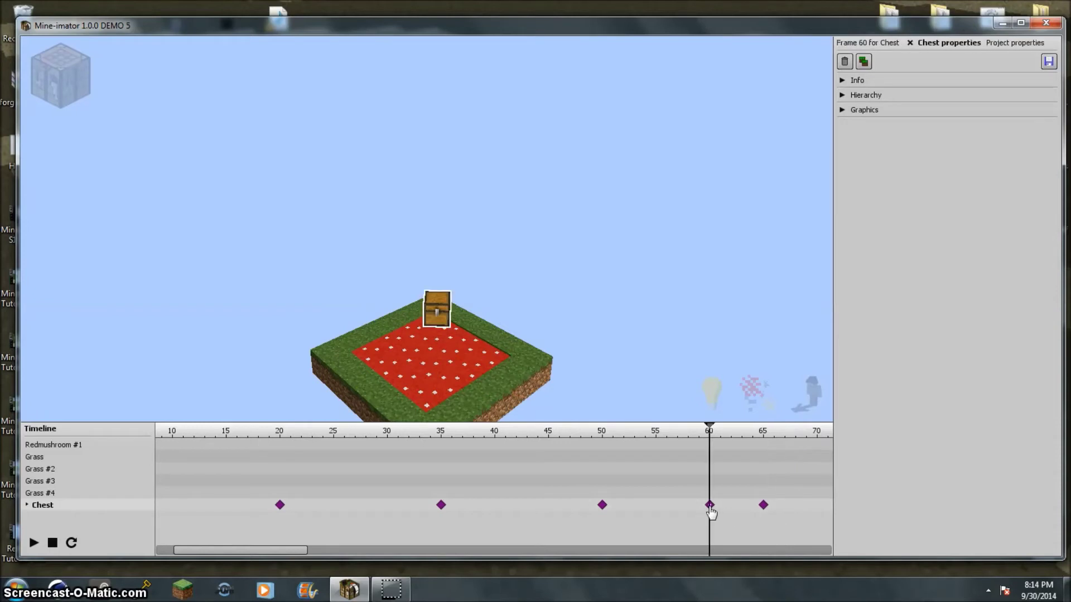
left_click(762, 505)
left_click(741, 541)
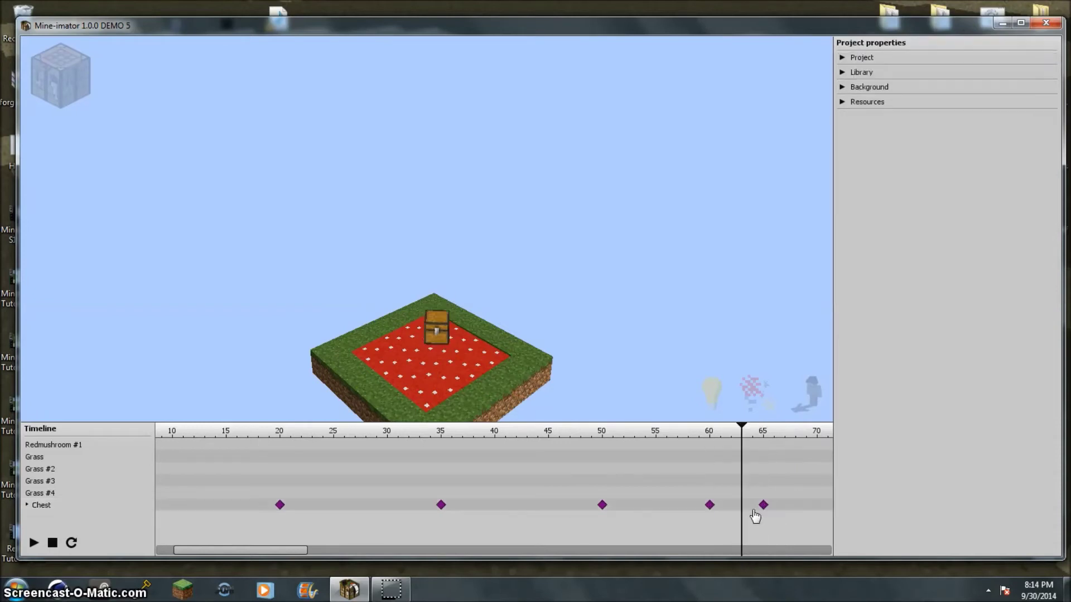
left_click(761, 506)
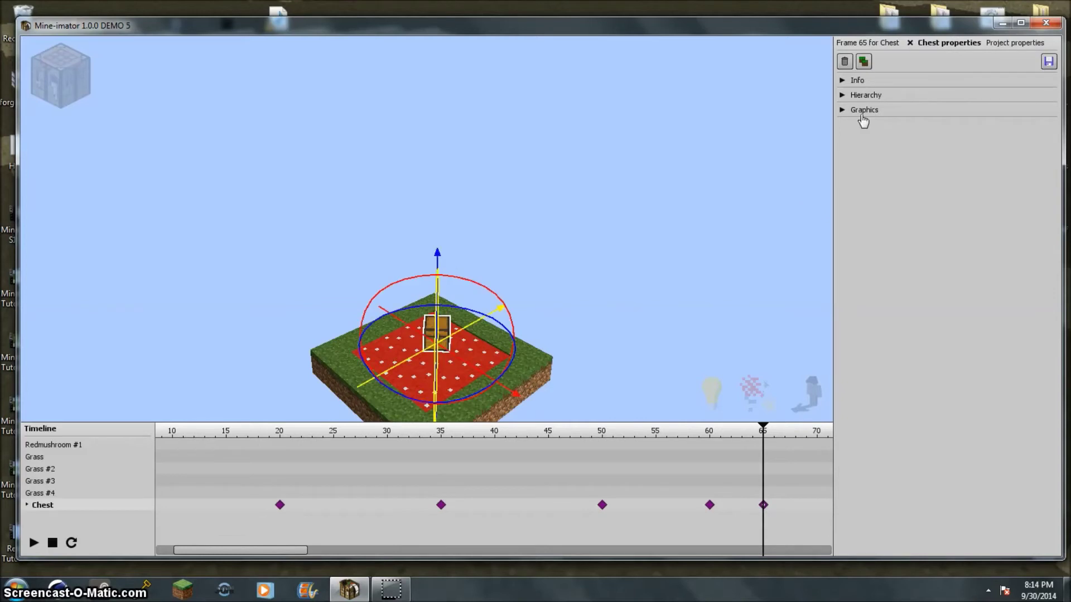
left_click(850, 44)
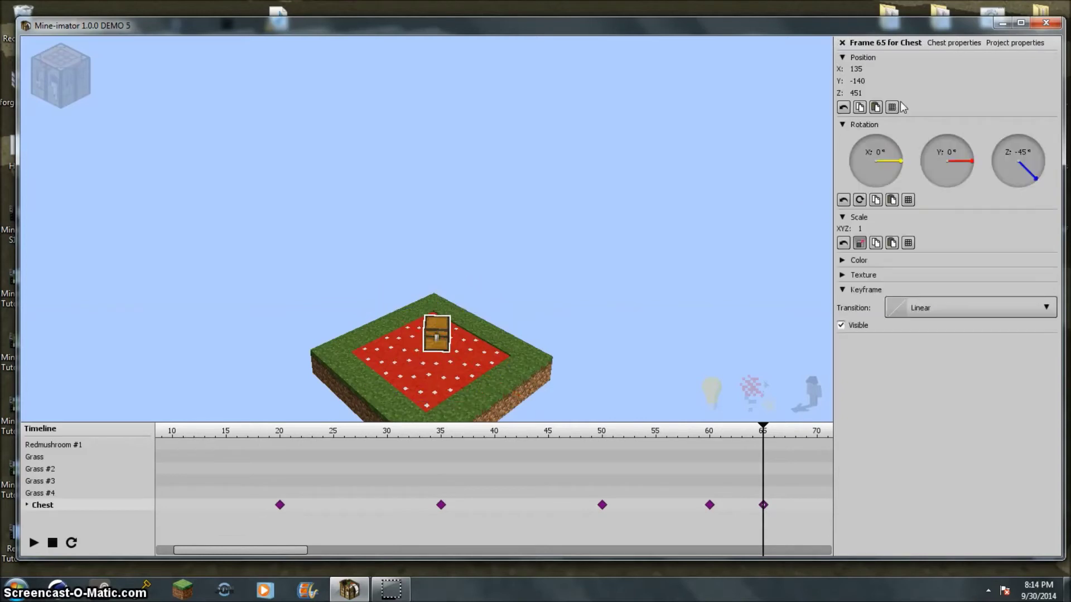
left_click(924, 315)
left_click(963, 367)
- Rewind and play the animation to check the chest's slower fall and eased bounces
left_click_drag(763, 434, 19, 478)
mouse_move(178, 524)
left_mouse_down()
mouse_move(215, 524)
mouse_move(157, 527)
mouse_move(179, 530)
left_mouse_up()
left_click(194, 527)
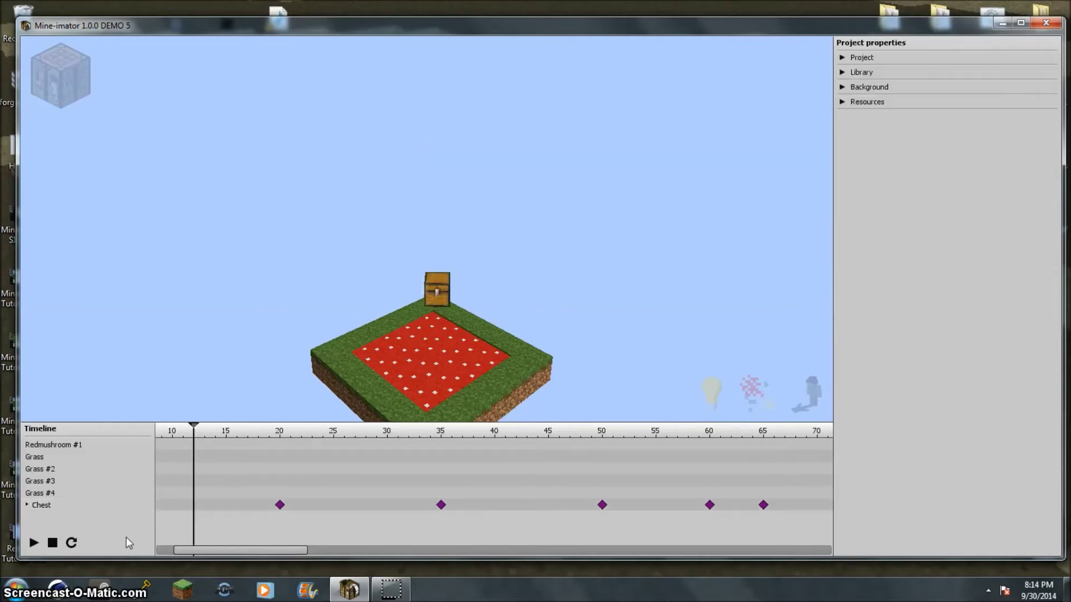
left_click(33, 543)
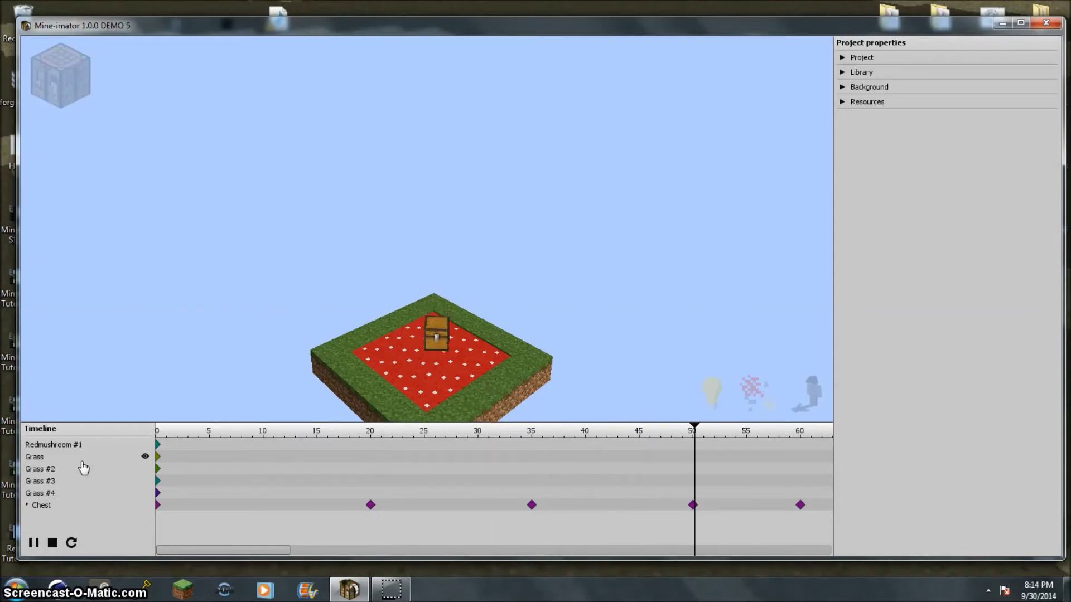
left_click(29, 547)
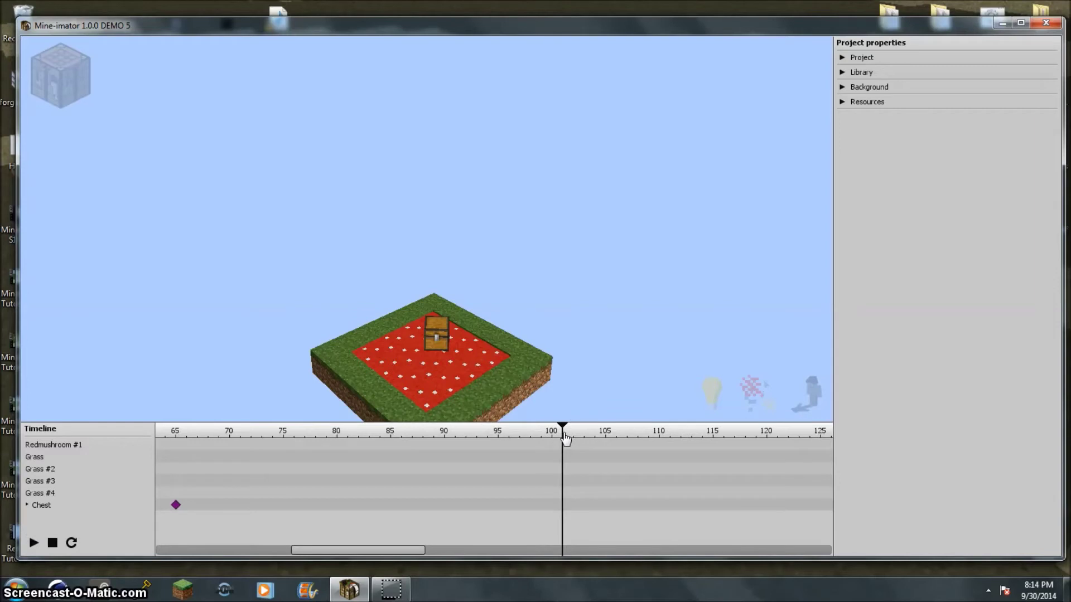
- Return to the start of the timeline and expand the Chest and its Bottom part to list their sub-parts
left_click_drag(513, 443, 197, 446)
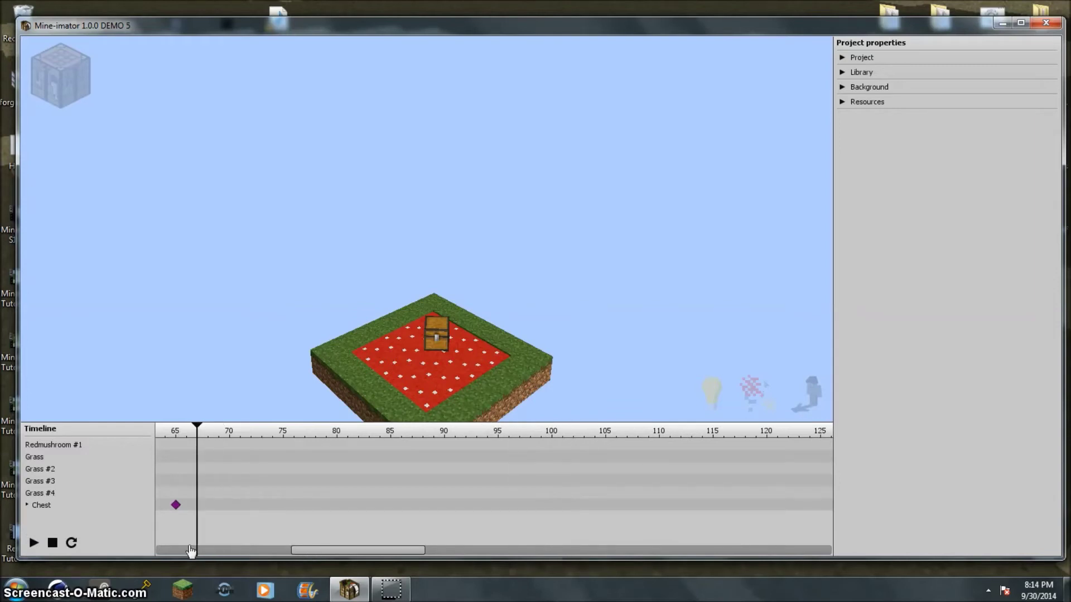
left_click(190, 551)
left_click(27, 505)
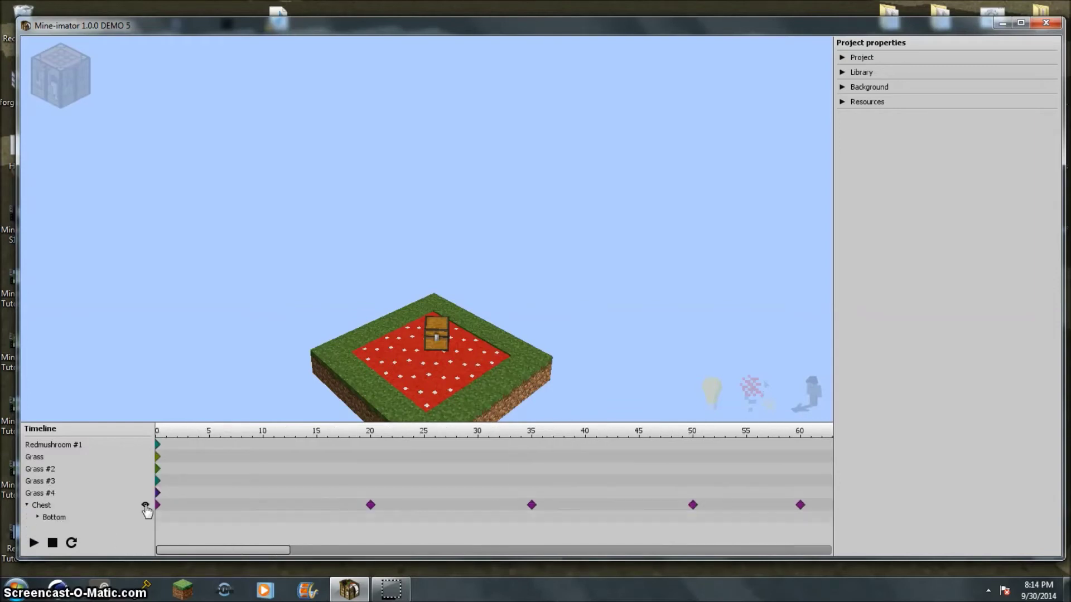
left_click(37, 517)
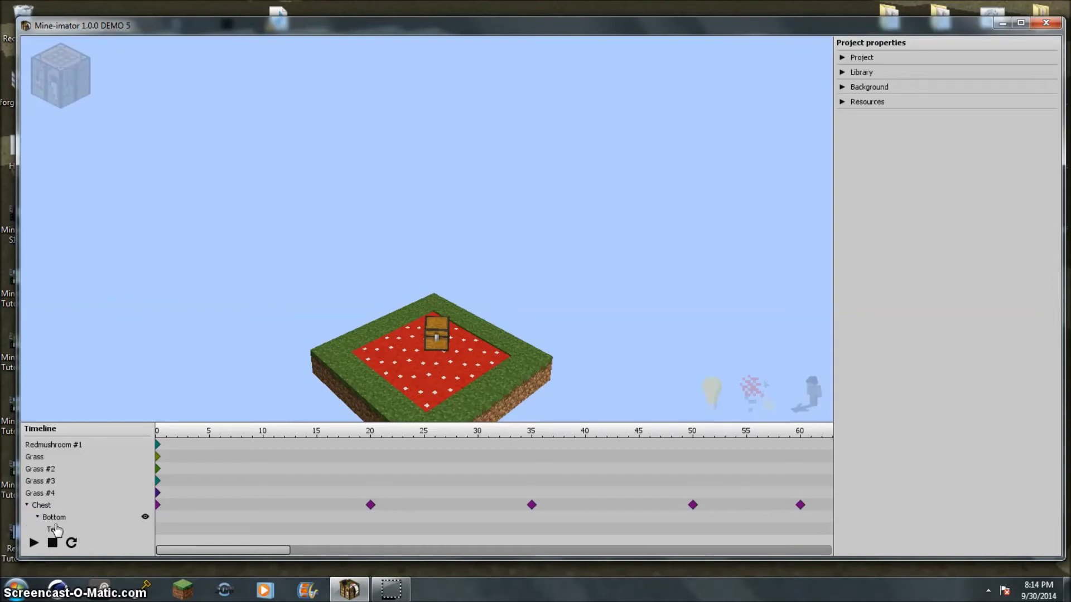
- Add keyframes for the chest's Top part at frames 0, 15 and 20
left_click(160, 533)
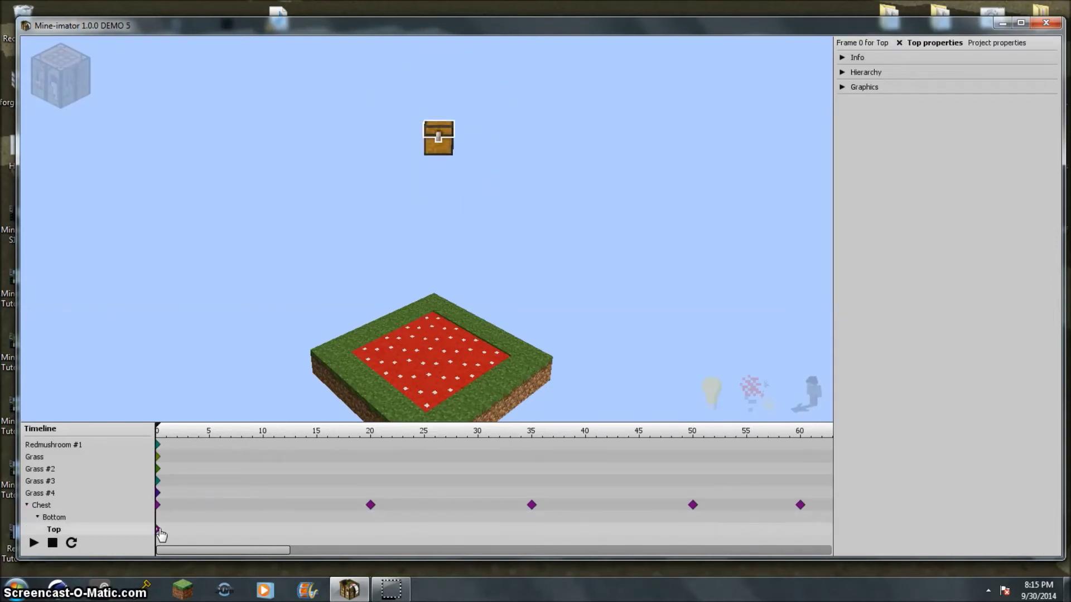
left_click(377, 538)
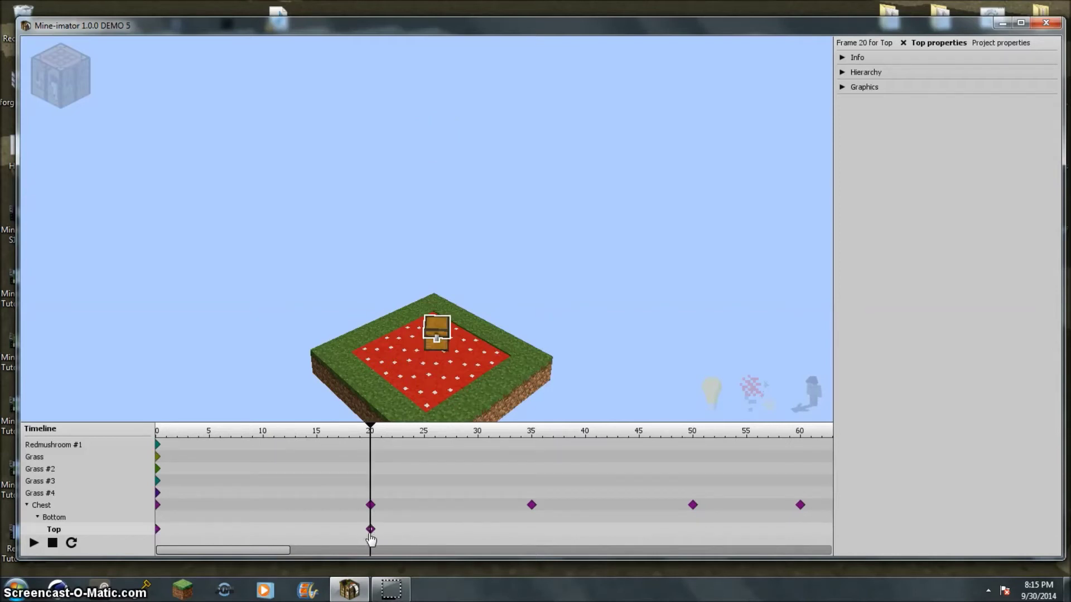
left_click_drag(370, 530, 315, 528)
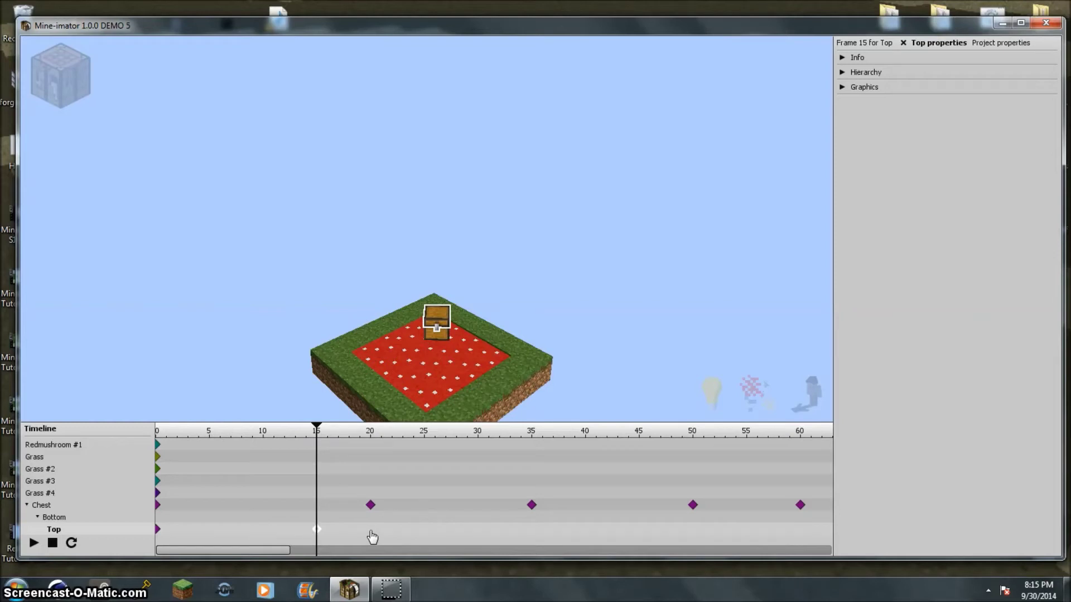
left_click(370, 537)
left_click(371, 535)
- Tilt the chest's lid open to an X rotation of about -16° at the Top part's frame 20 keyframe
middle_click_drag(513, 316, 422, 257)
scroll(446, 273, "up", 3)
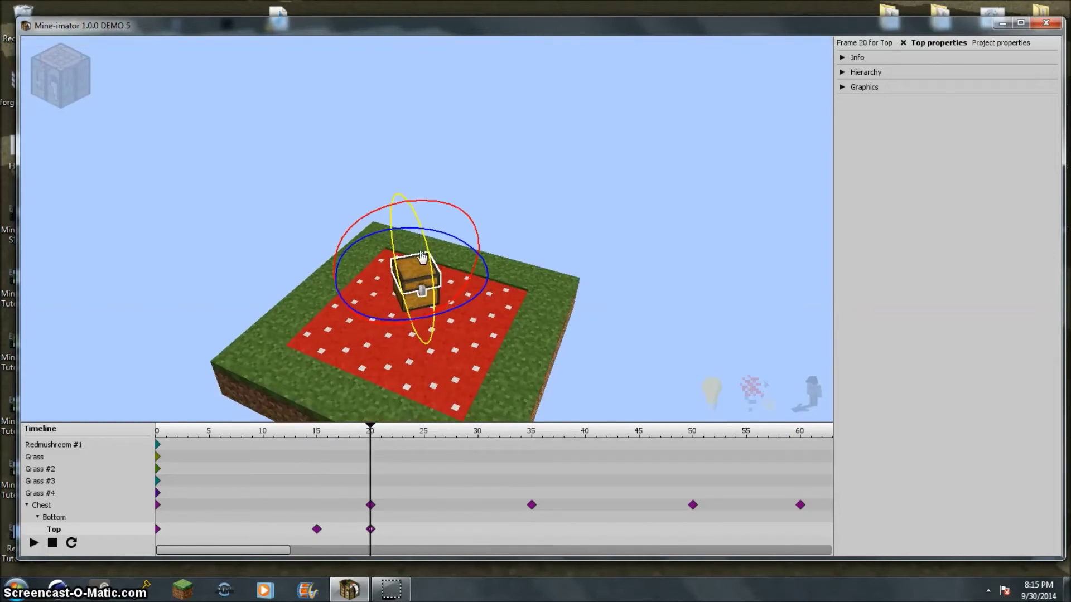
left_click_drag(429, 259, 429, 254)
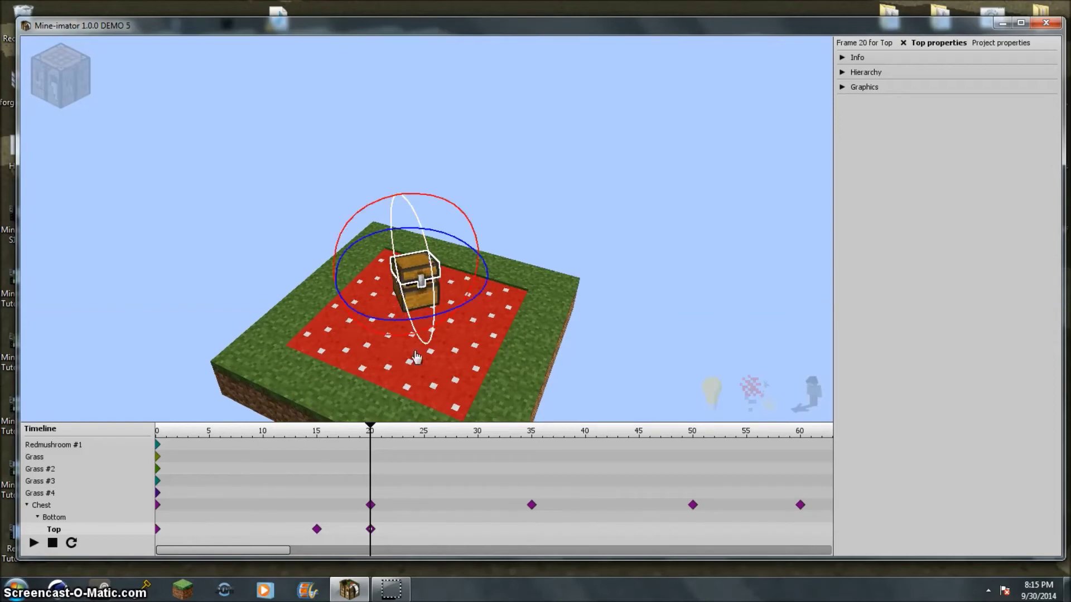
- Add a Top keyframe at frame 25 and close the lid by setting its X rotation to 0
left_click(426, 534)
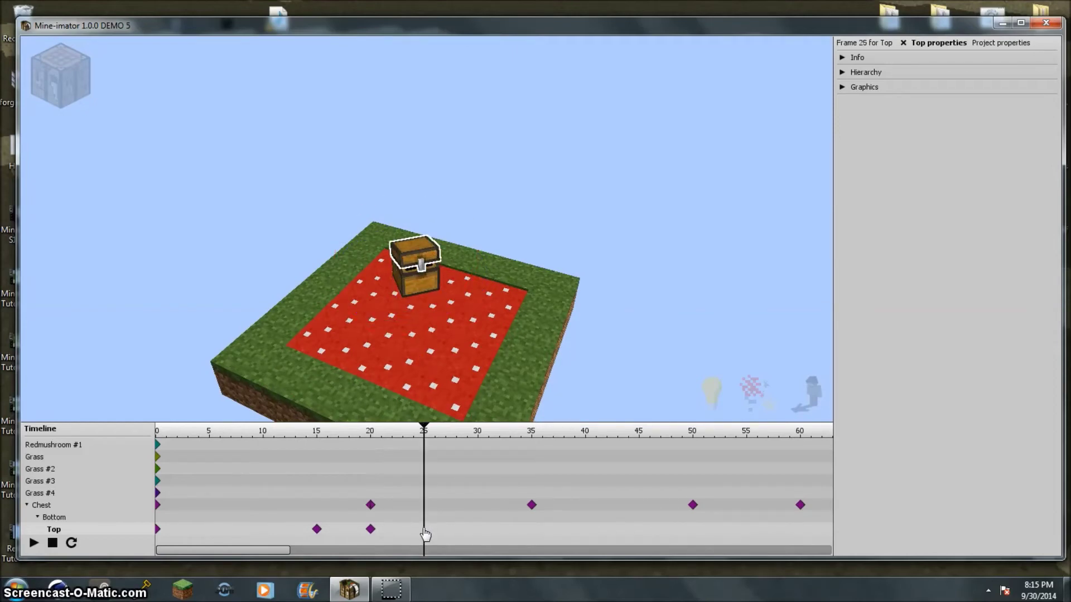
mouse_move(428, 249)
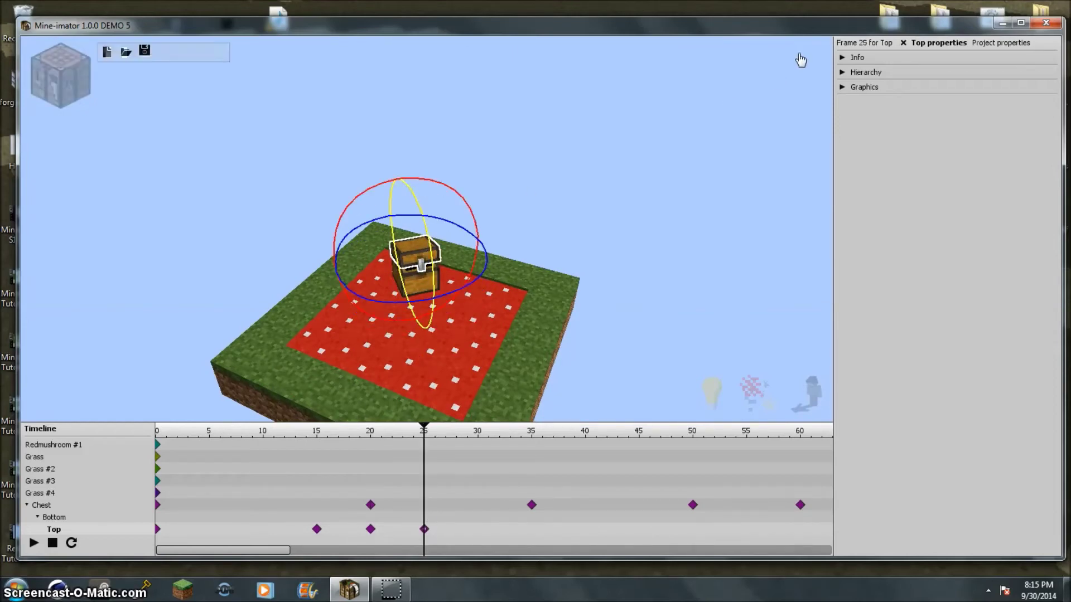
left_click(864, 42)
left_click(881, 98)
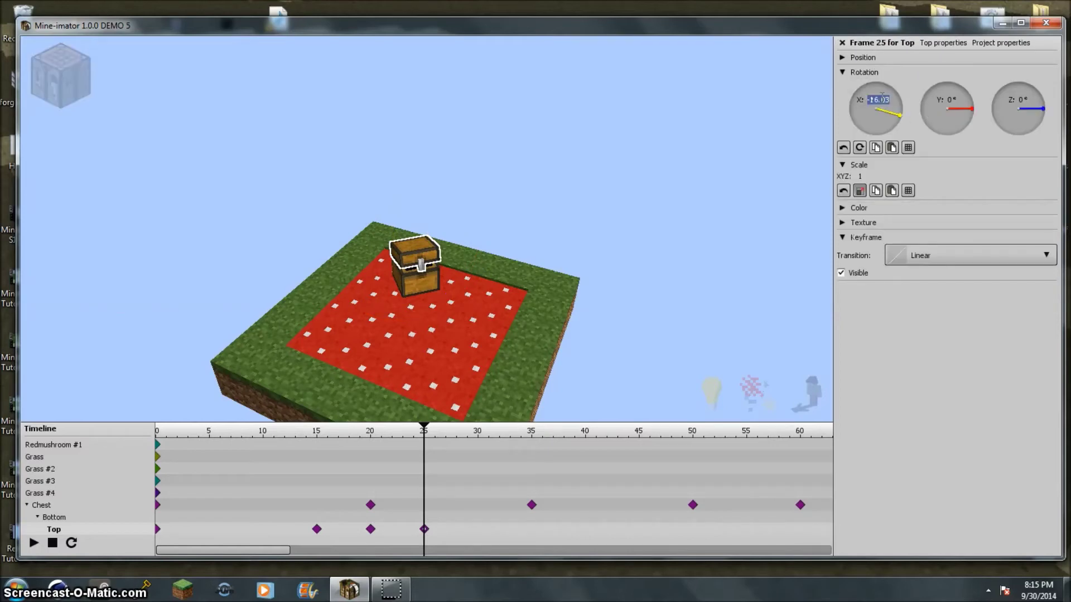
type("0")
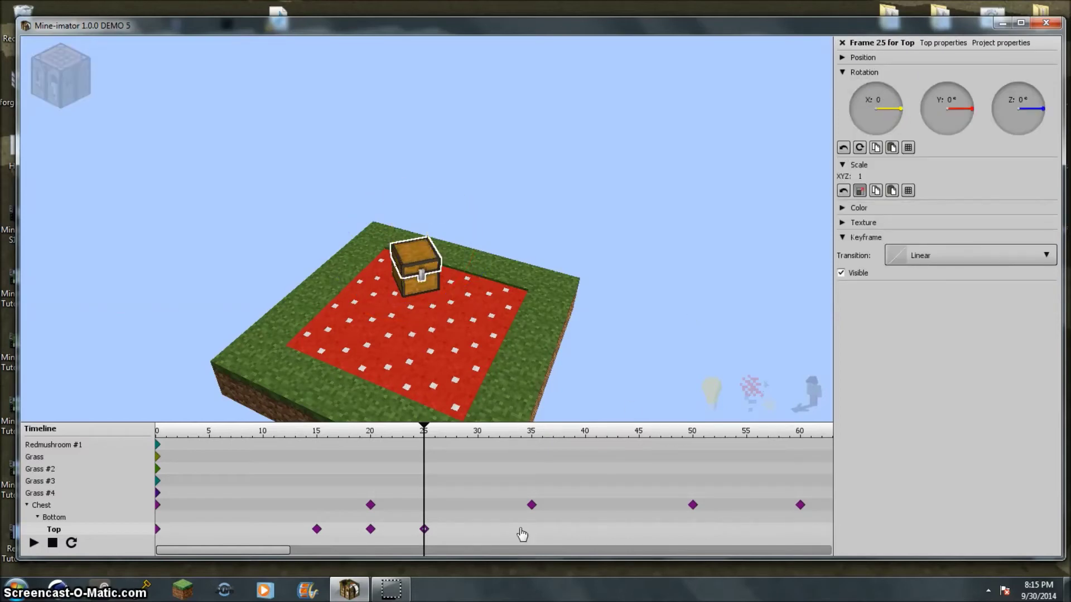
- Add Top keyframes at frames 30 and 35, keeping the lid closed with an X rotation of 0 at frame 35
left_click(481, 531)
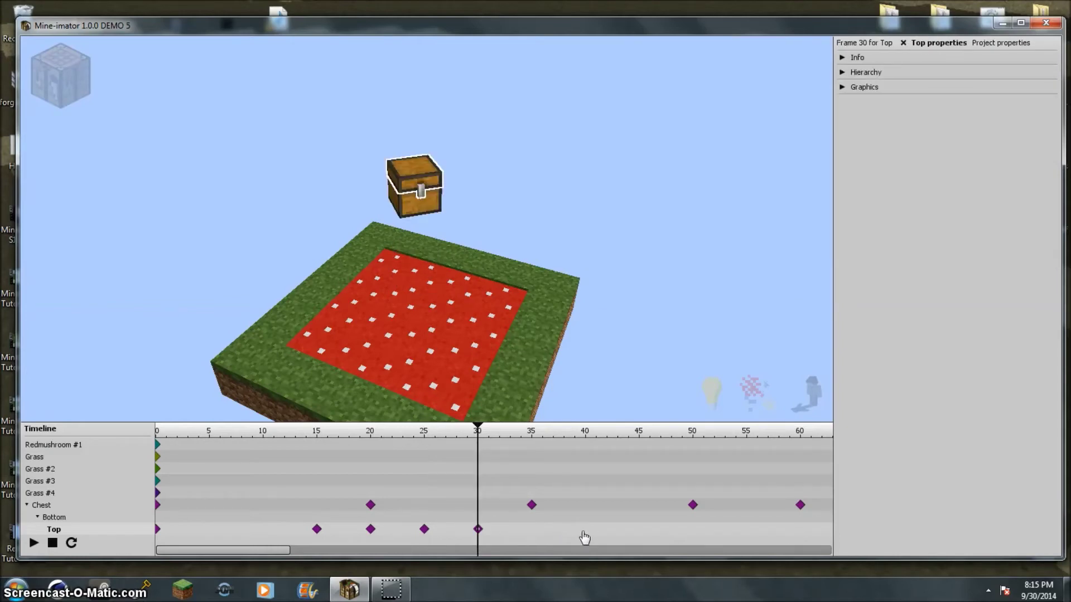
left_click(533, 528)
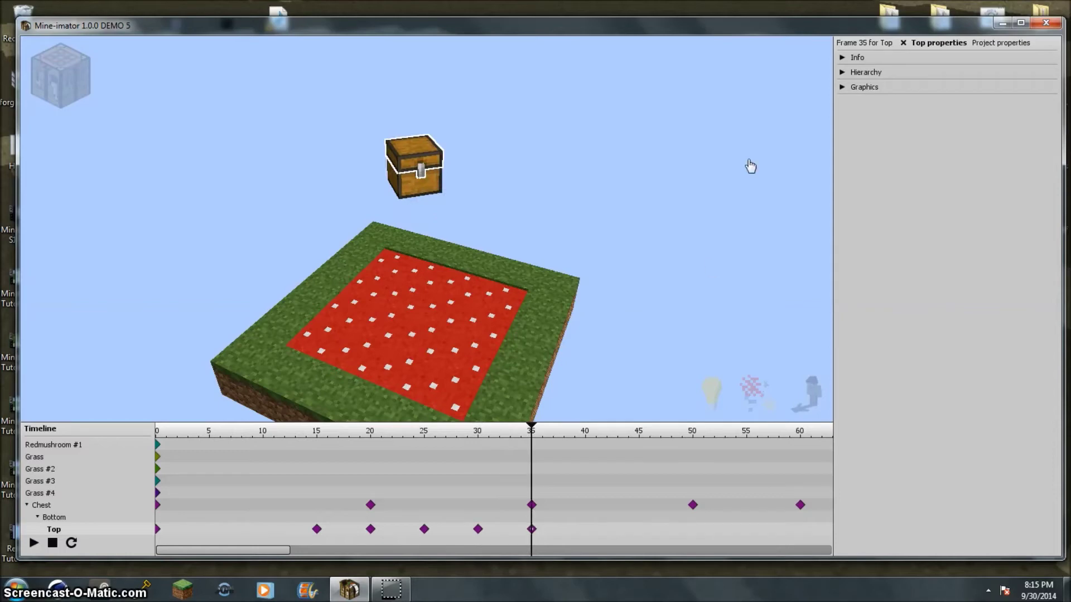
left_click(861, 45)
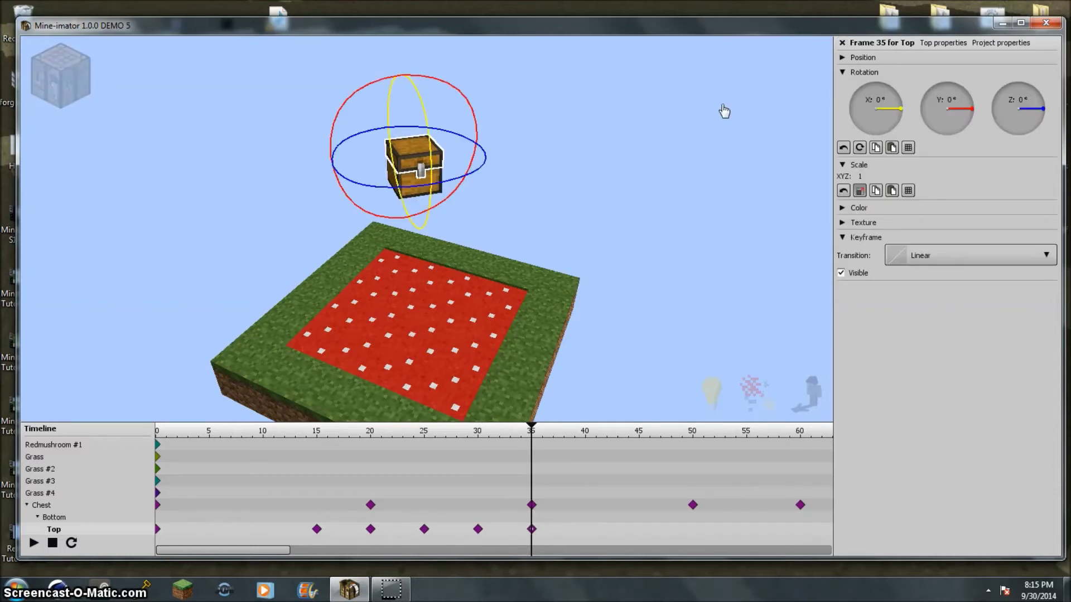
left_click_drag(433, 162, 435, 156)
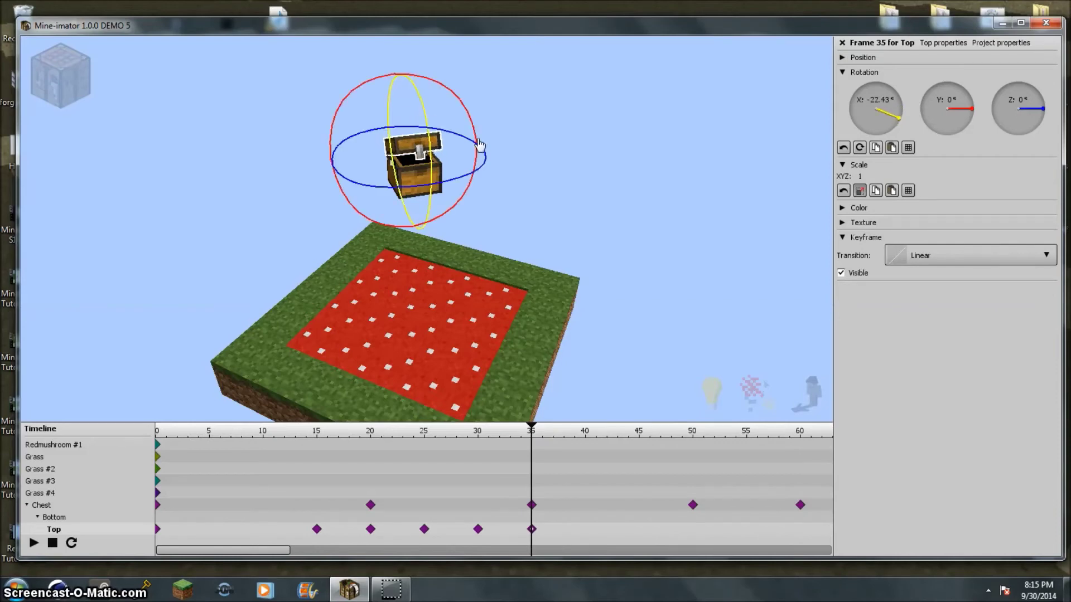
right_click(888, 104)
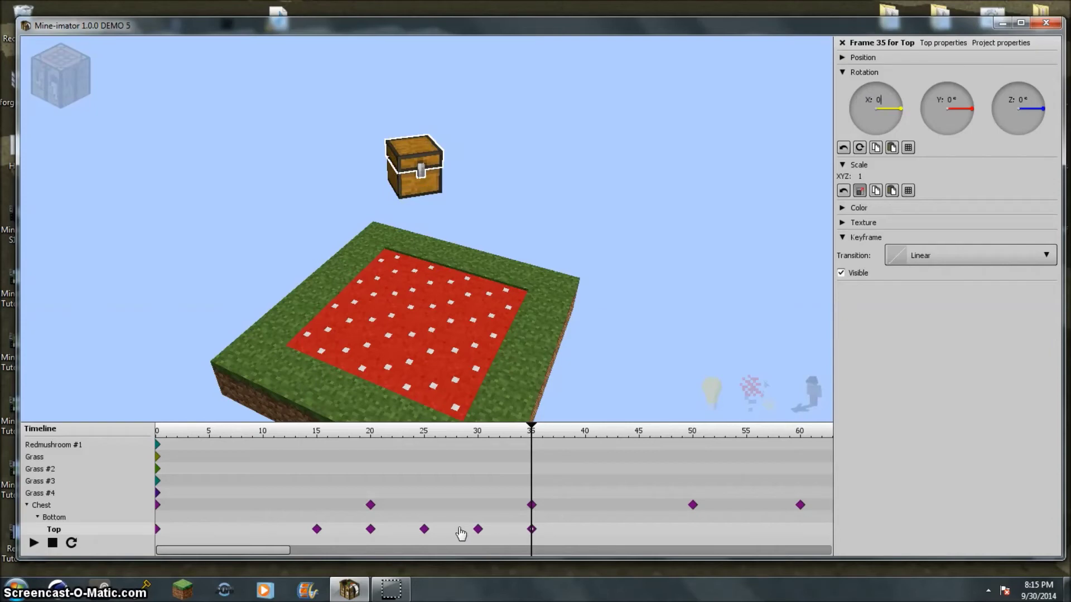
- Move the Top part's frame 30 keyframe to frame 40 and its frame 35 keyframe to frame 50
left_click(478, 530)
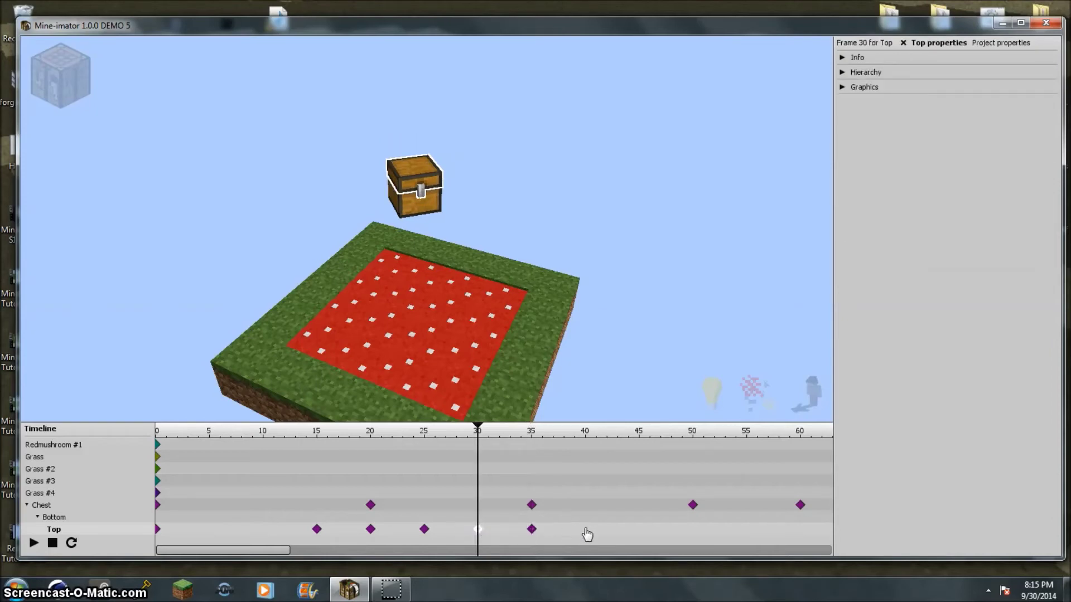
left_click_drag(477, 529, 579, 530)
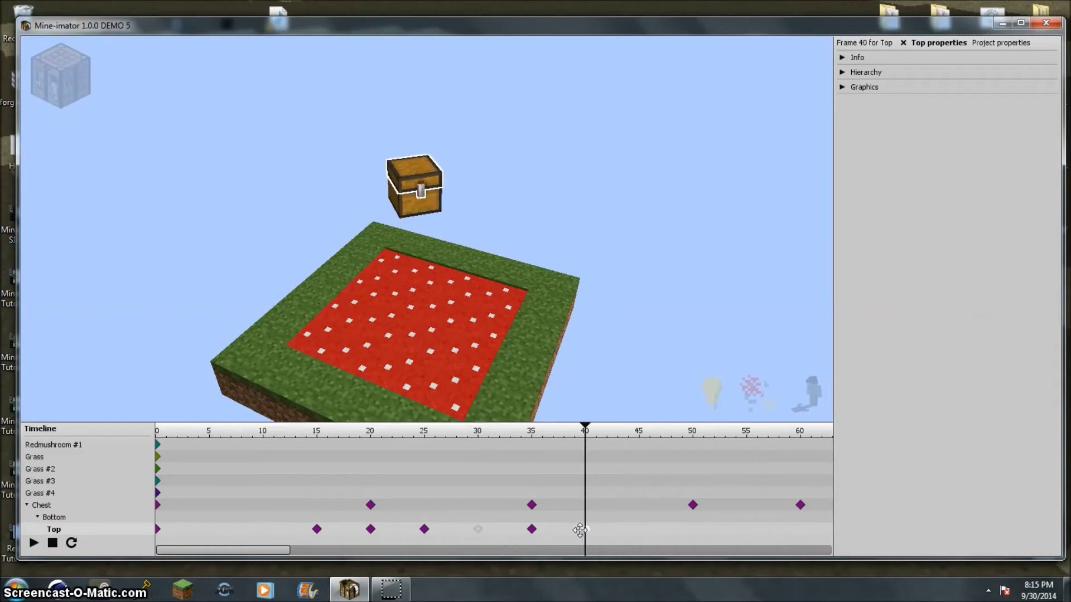
left_click(531, 530)
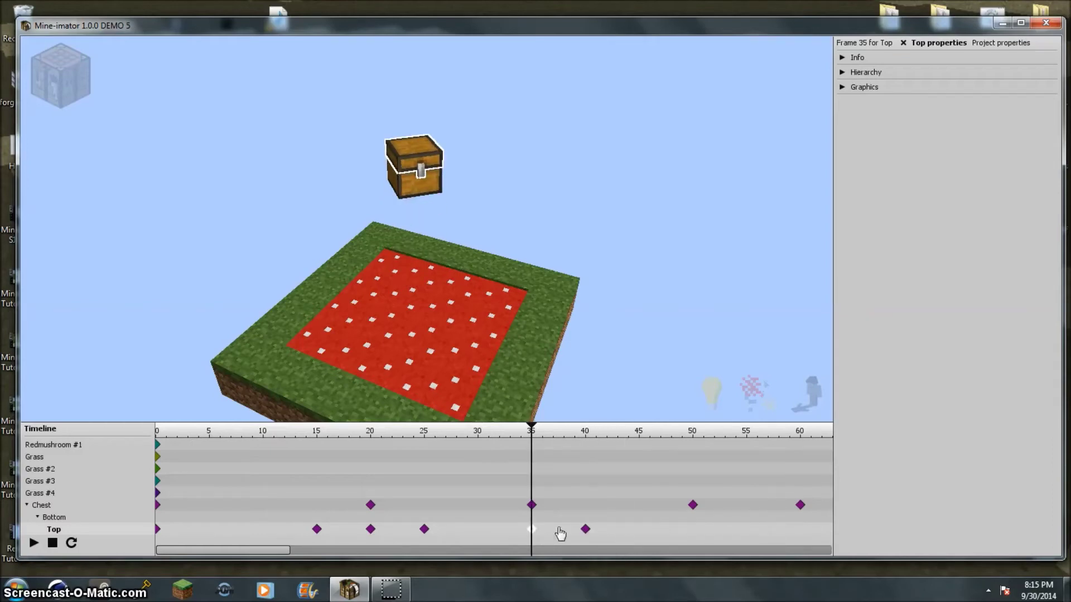
left_click_drag(553, 526, 693, 528)
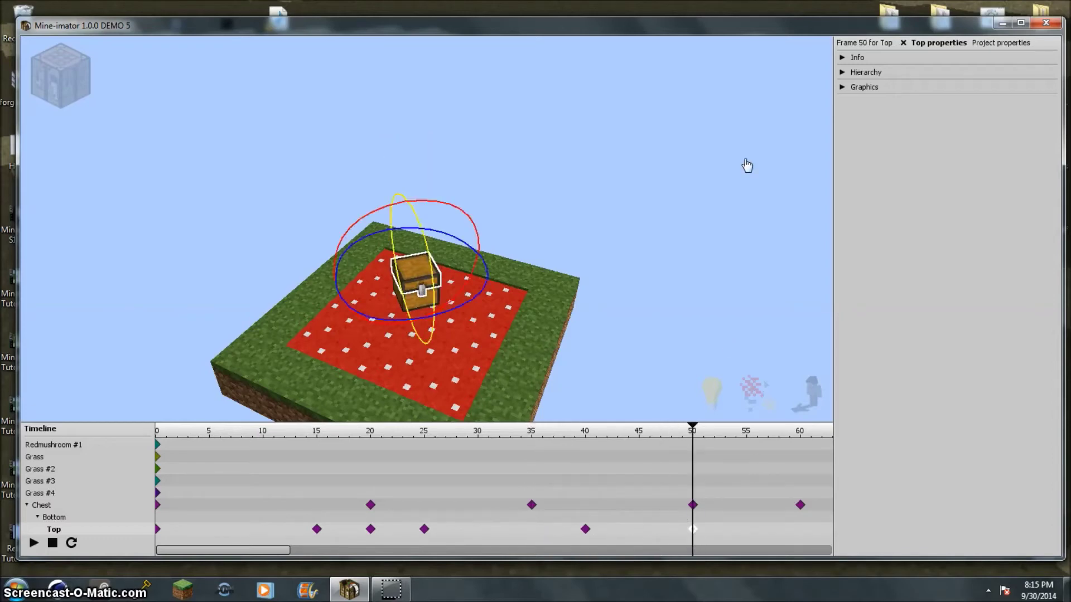
- Tilt the lid open to an X rotation of about -25° at frame 50 and set that keyframe's transition to Ease in and out (cubic)
left_click(872, 43)
left_click_drag(423, 291, 434, 272)
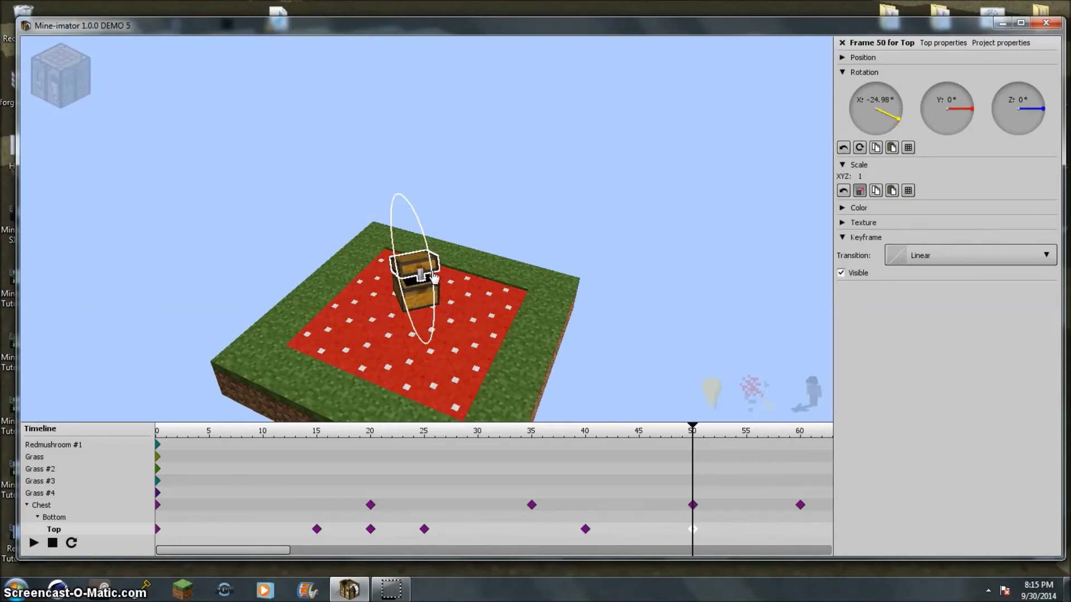
left_click_drag(693, 430, 682, 548)
left_click(899, 256)
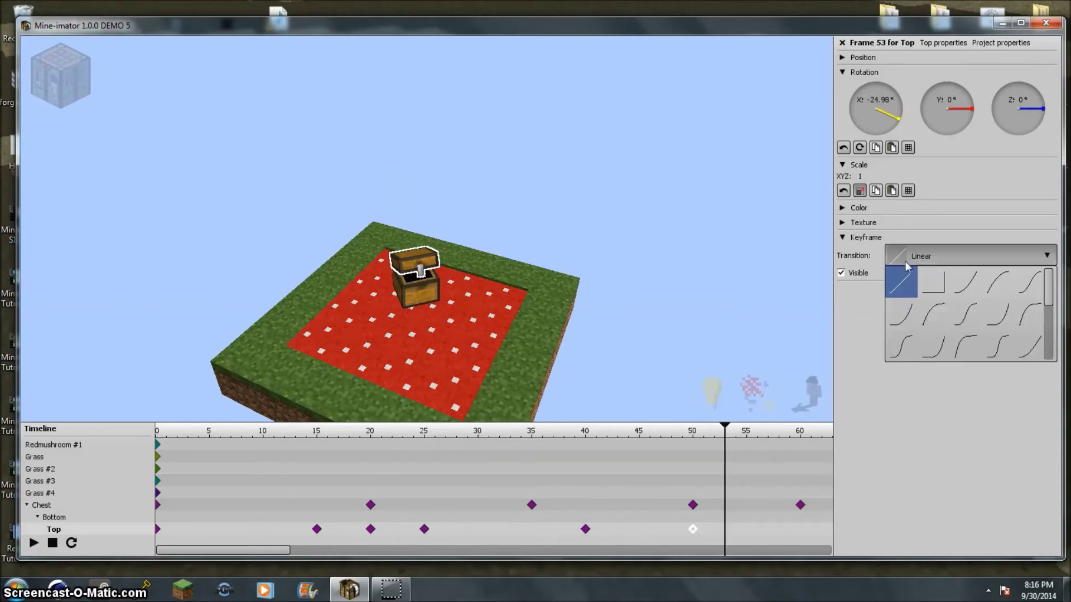
left_click(971, 318)
- Move the Top part's frame 40 keyframe to frame 35 and its frame 50 keyframe to frame 45
left_click_drag(722, 440, 552, 443)
left_click(586, 531)
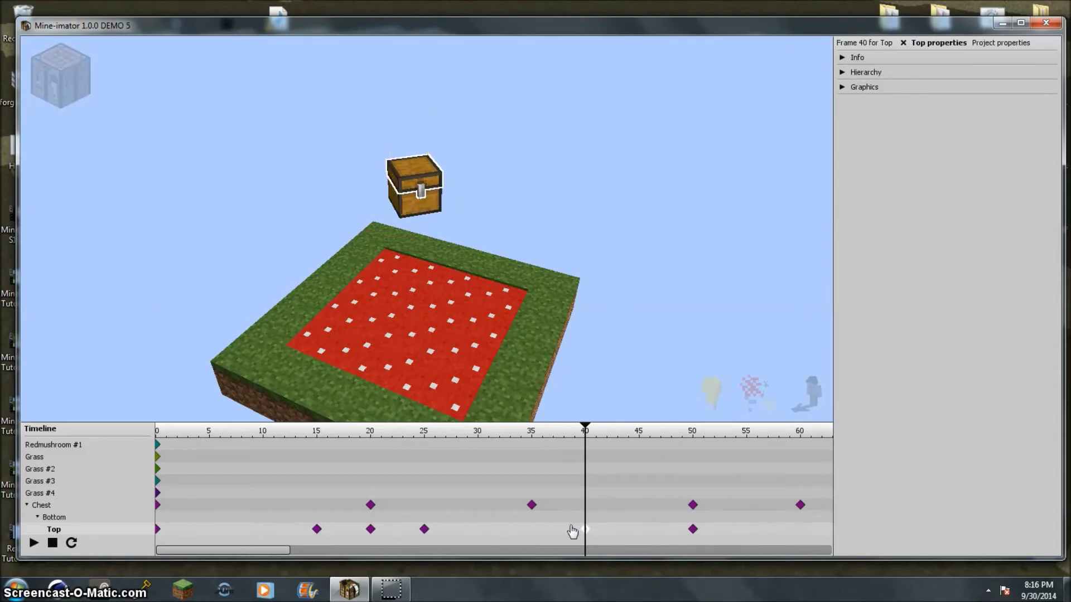
left_click_drag(587, 530, 532, 530)
left_click_drag(535, 438, 499, 472)
left_click_drag(588, 475, 734, 485)
left_click(693, 530)
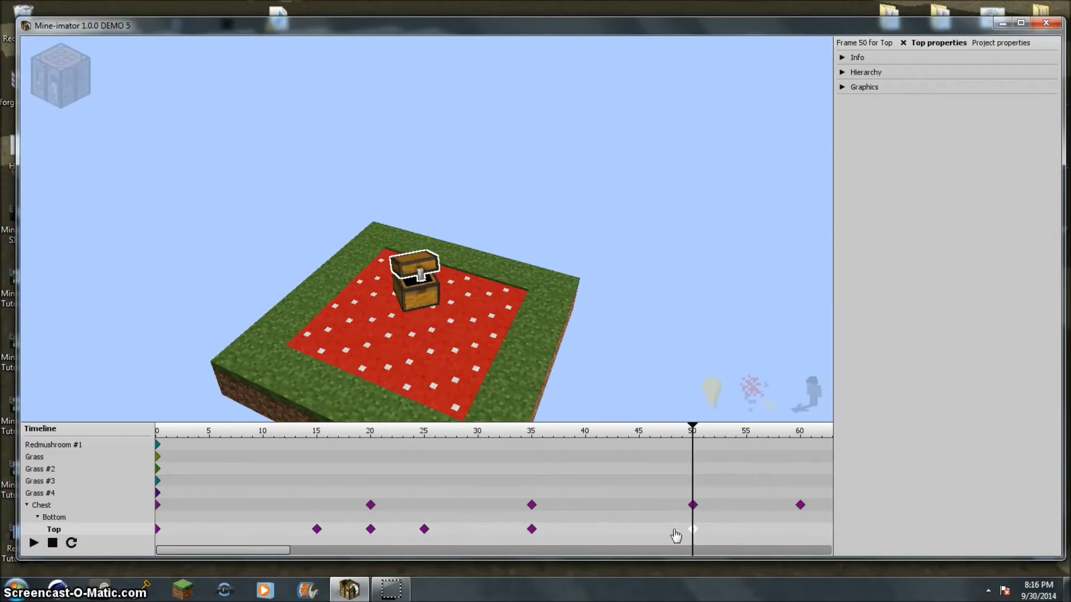
left_click_drag(672, 527, 639, 529)
- Add a Top keyframe at frame 50 and close the lid by setting its X rotation to 0
left_click(696, 534)
left_click(866, 44)
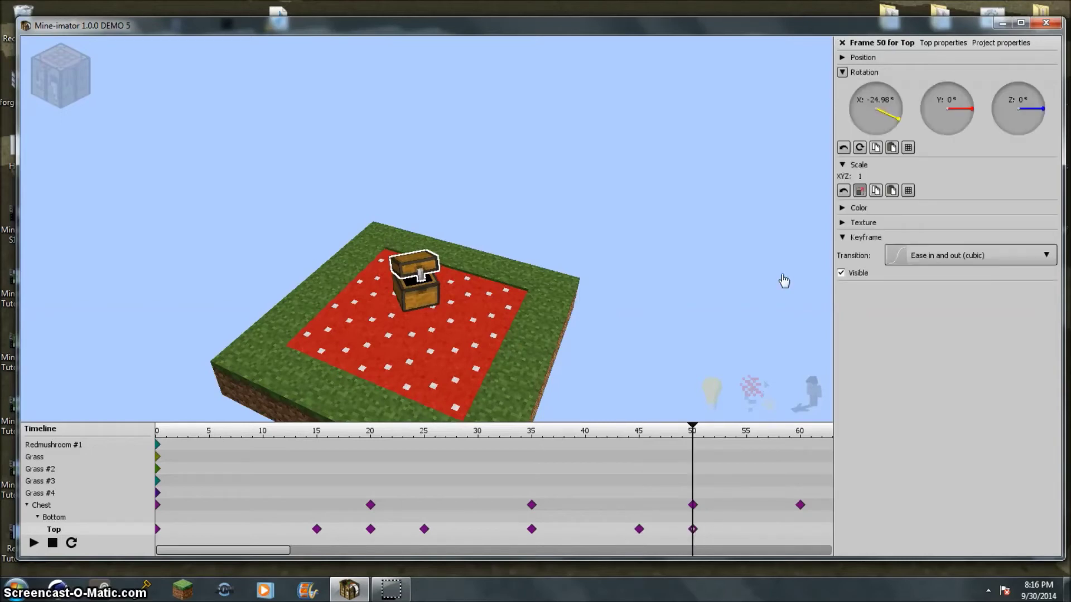
left_click_drag(889, 102, 892, 107)
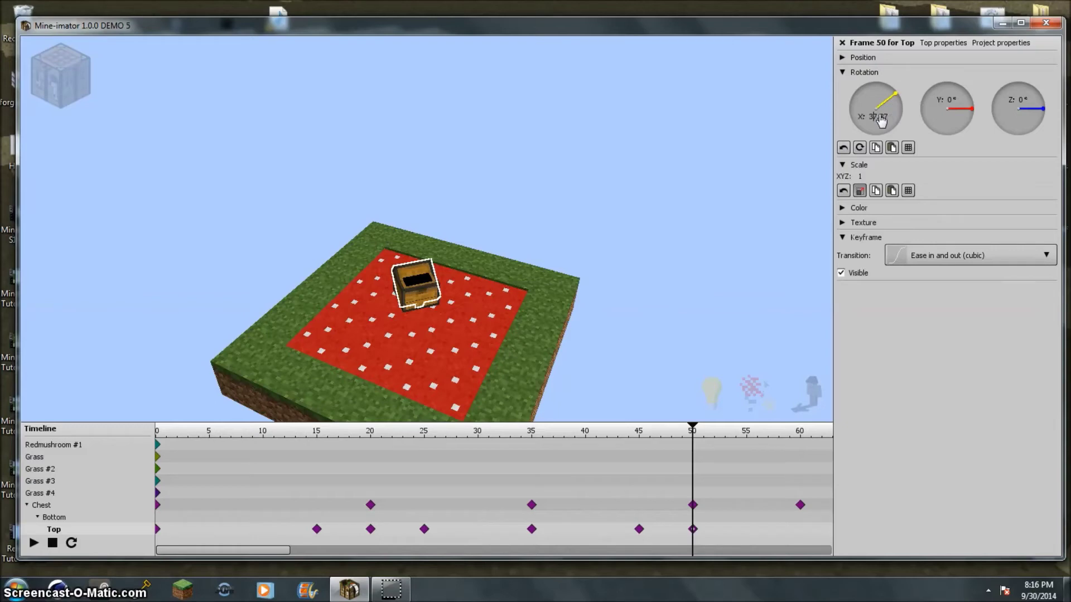
key("Return")
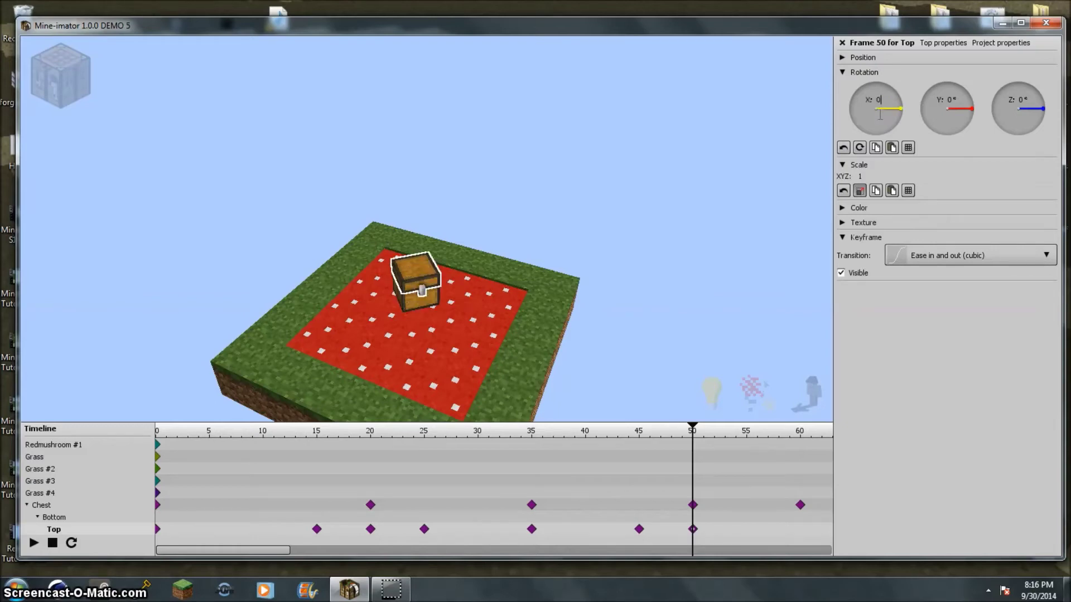
- Scrub back through the timeline and play the animation to check when the lid opens and closes
left_click_drag(692, 436, 285, 442)
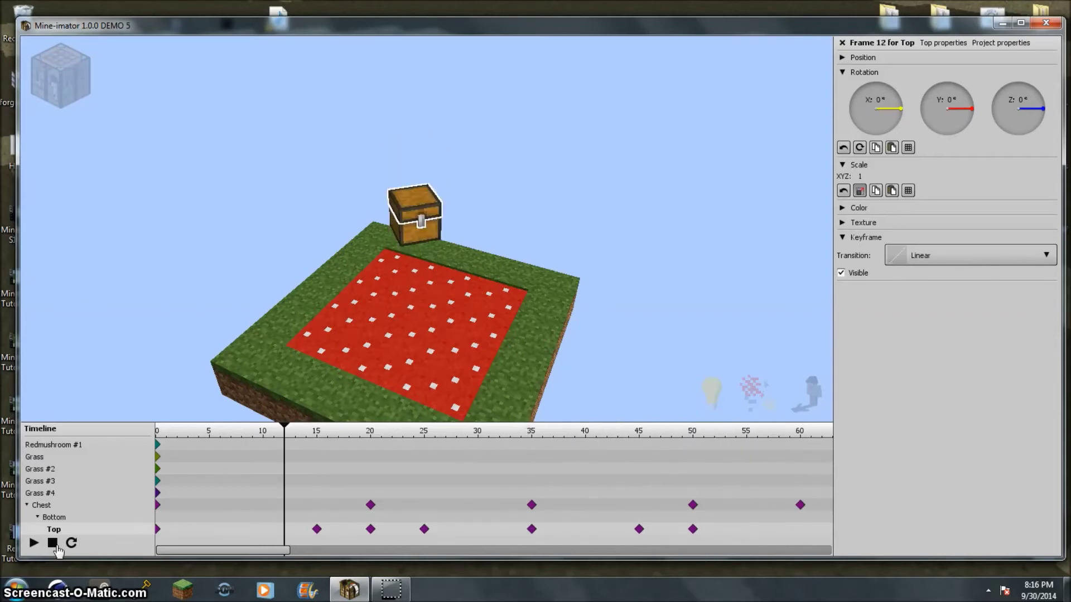
left_click(34, 542)
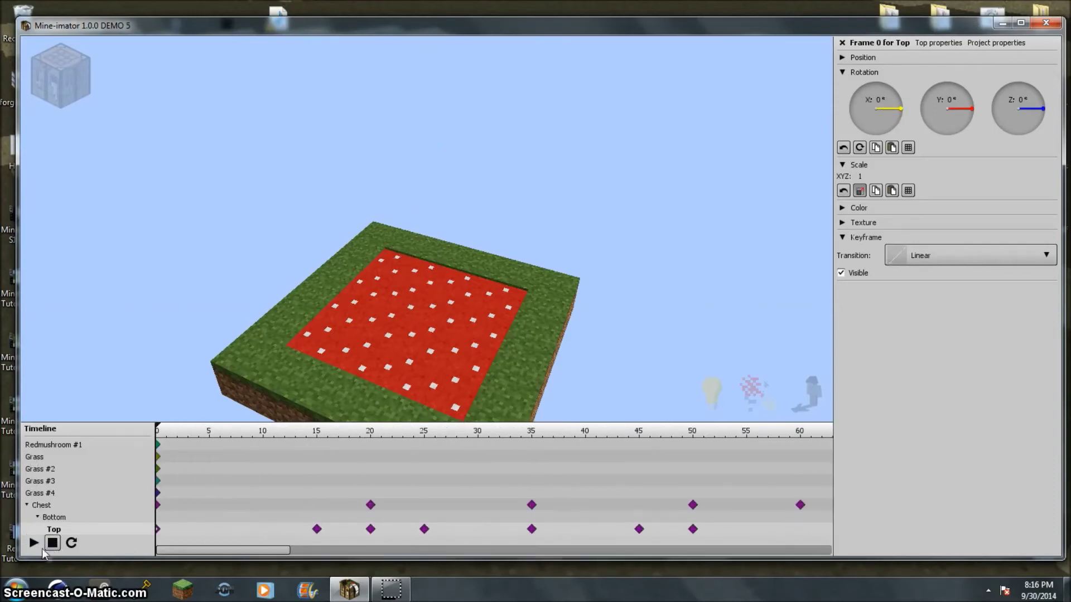
left_click(33, 544)
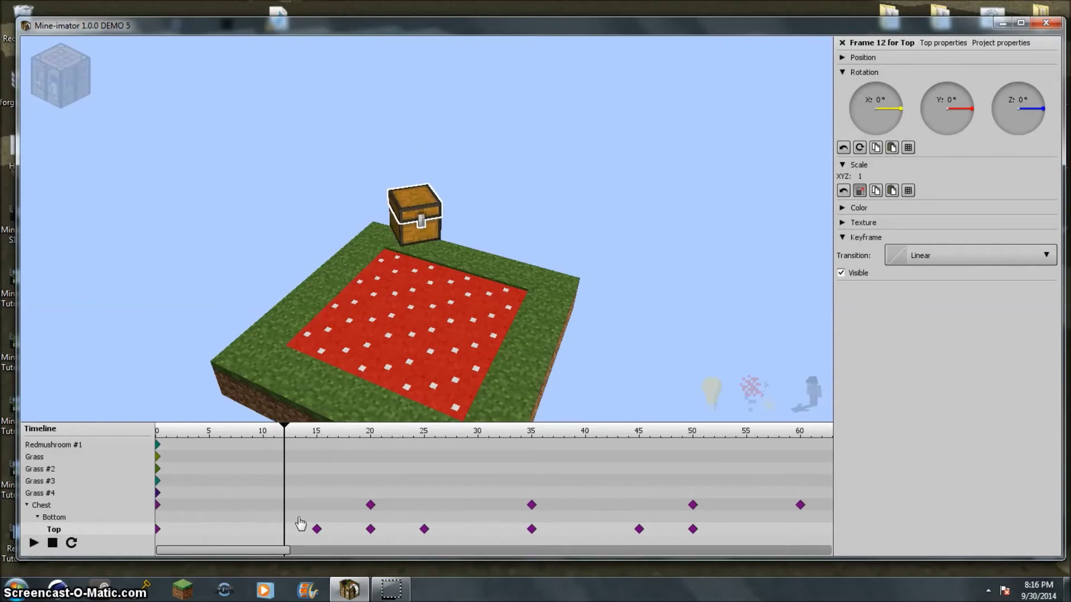
- Shift the Top part's keyframes at frames 15, 20 and 25 earlier to frames 5, 15 and 20
left_click(317, 530)
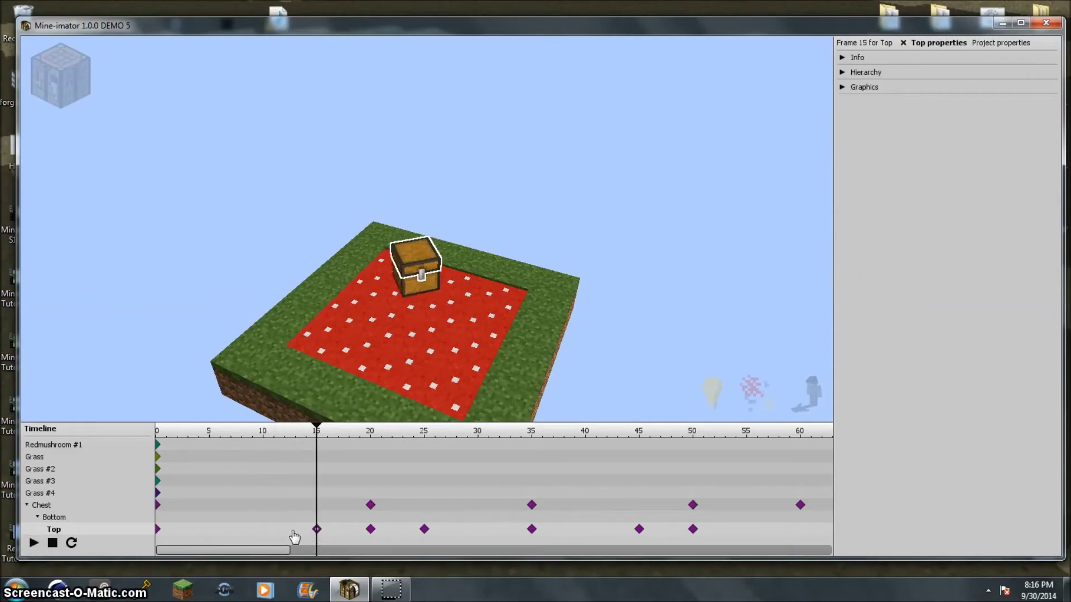
left_click_drag(319, 531, 208, 535)
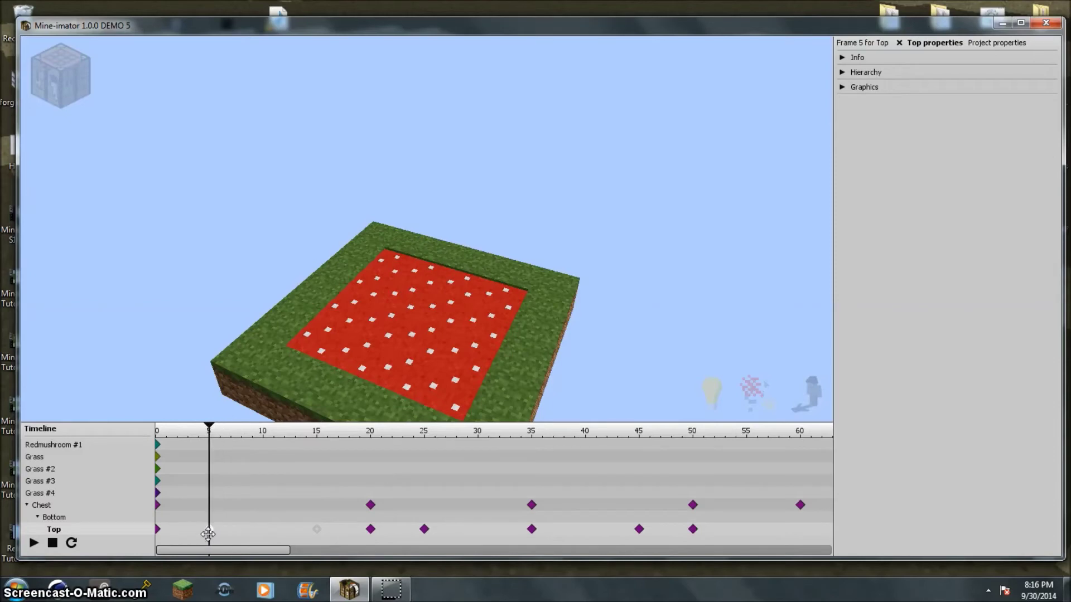
left_click(370, 531)
left_click_drag(354, 527, 316, 529)
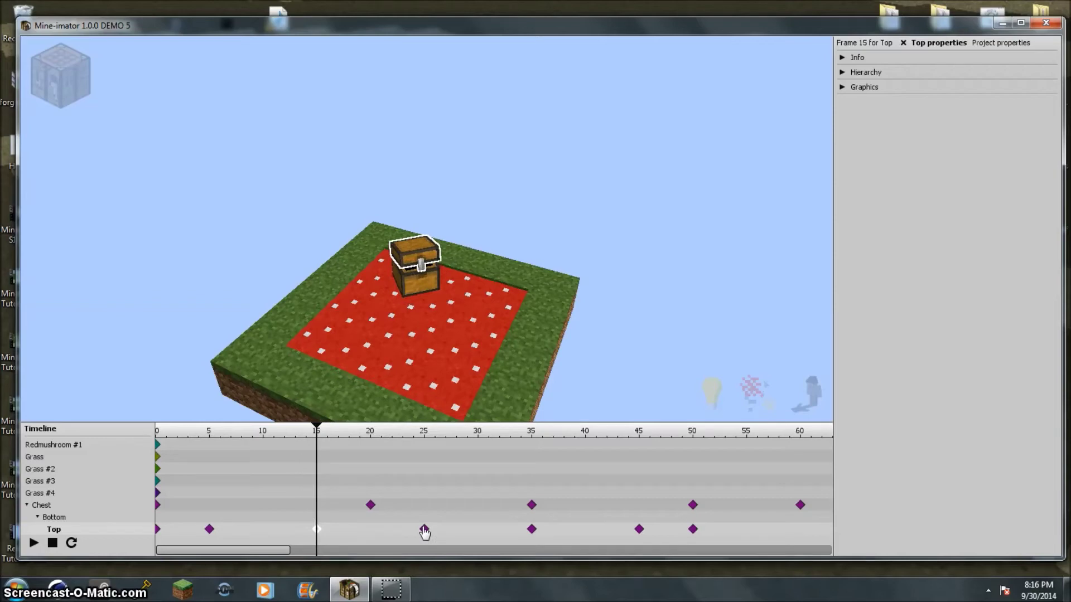
left_click(423, 529)
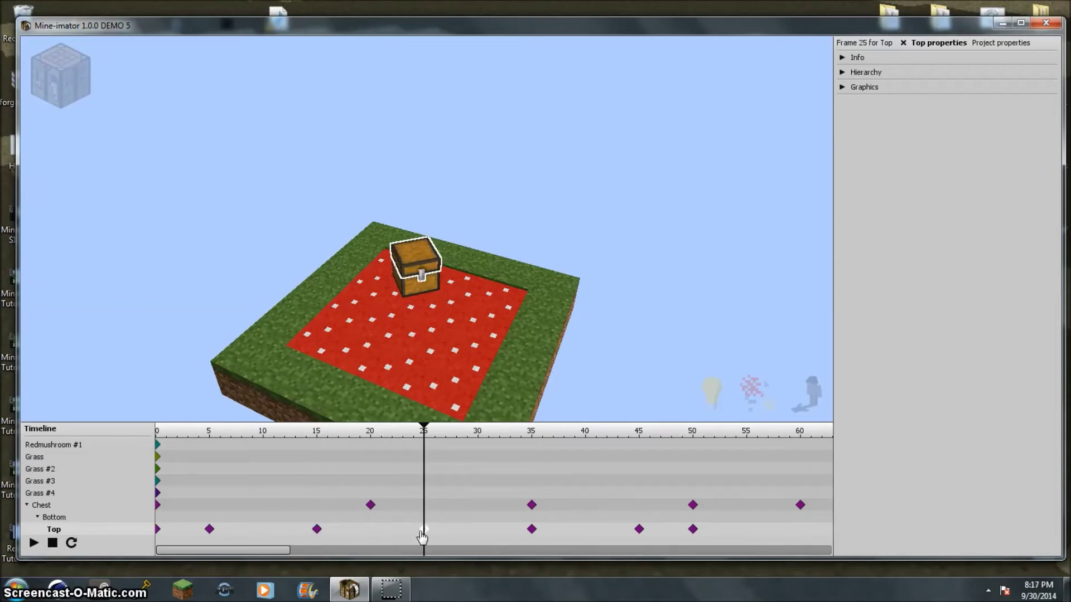
left_click_drag(418, 528, 372, 535)
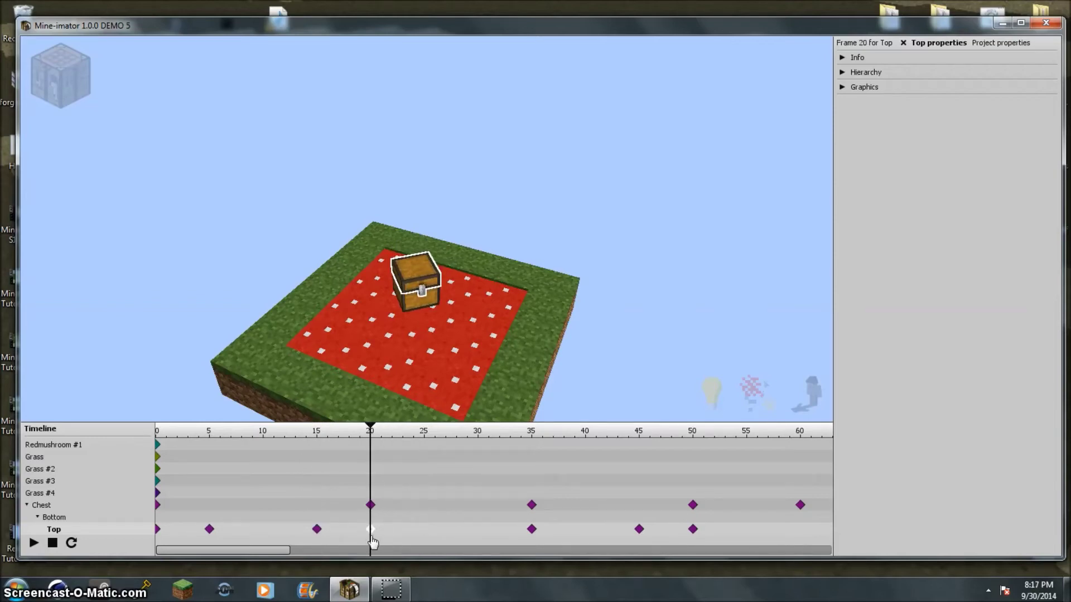
- Replay the animation from the start to check the lid's earlier first opening during the fall
left_click(32, 543)
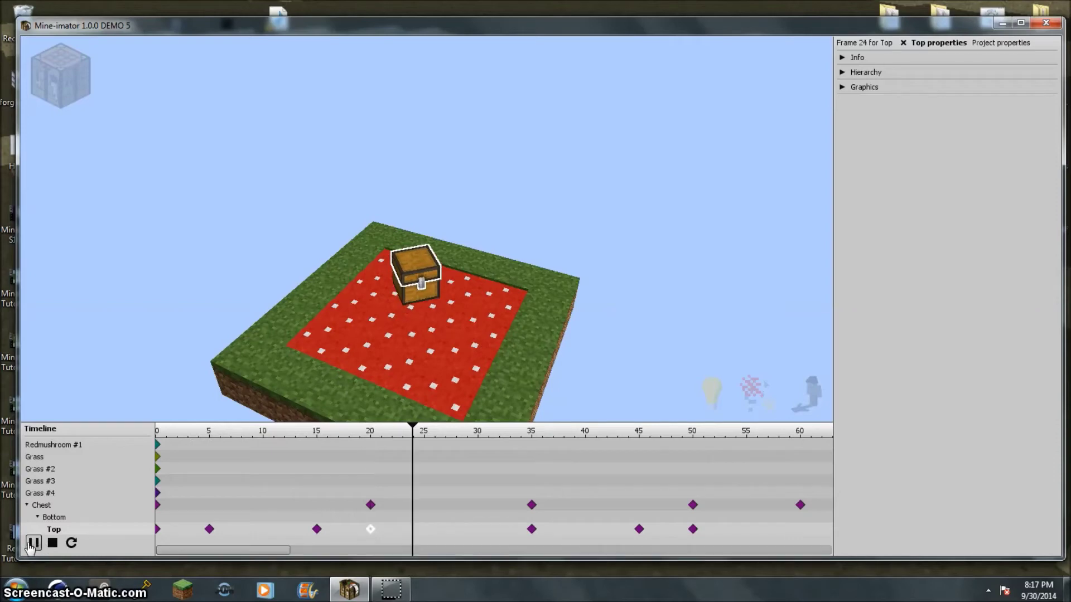
left_click(52, 542)
left_click(29, 548)
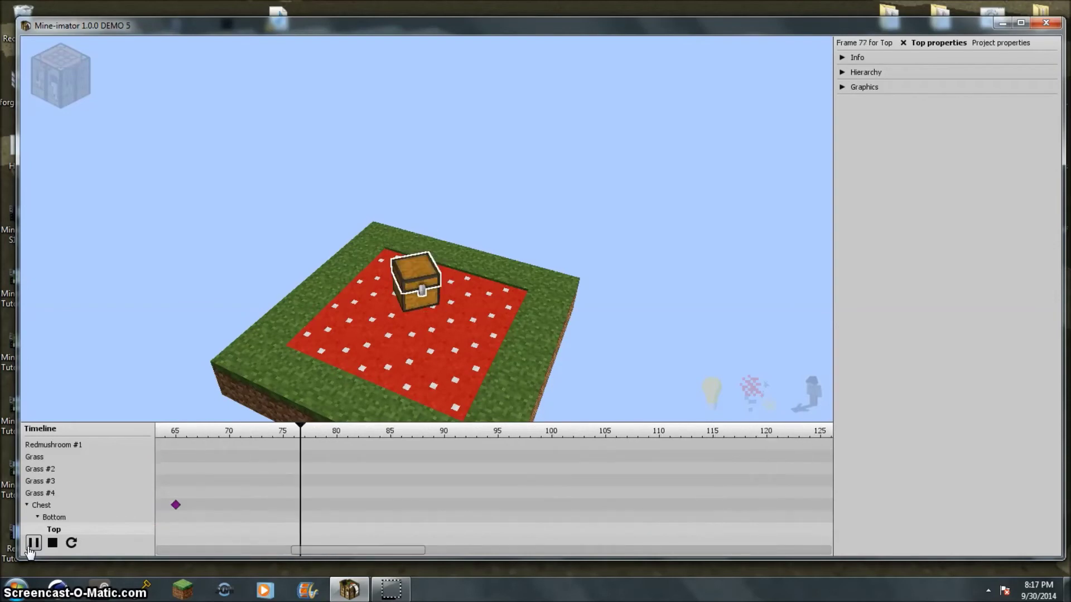
- Stop playback and examine the chest's pose at its keyframes on frames 65 and 60
left_click(31, 546)
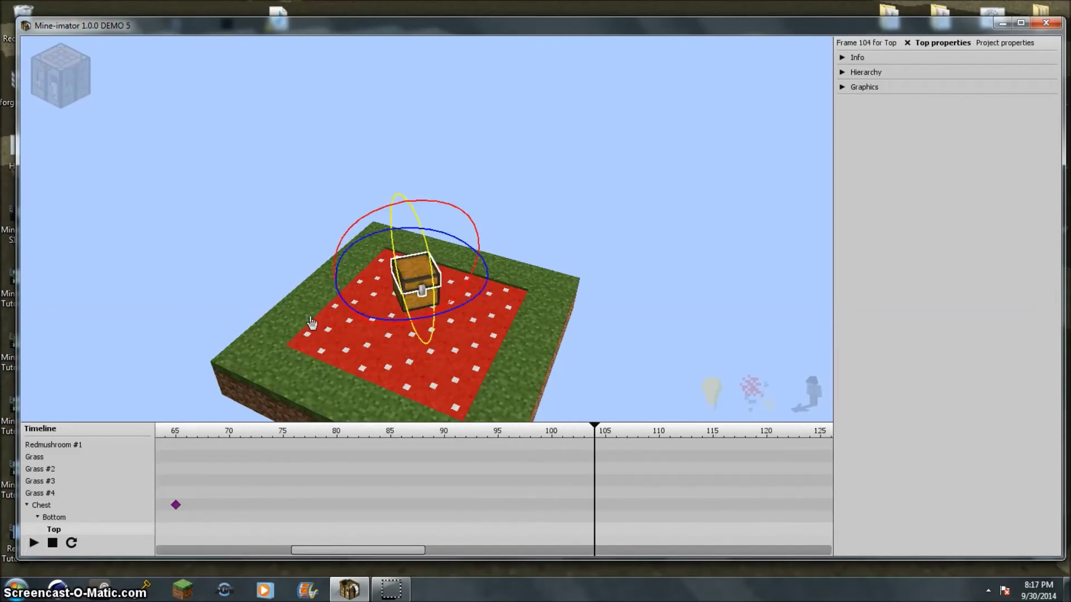
scroll(427, 229, "down", 10)
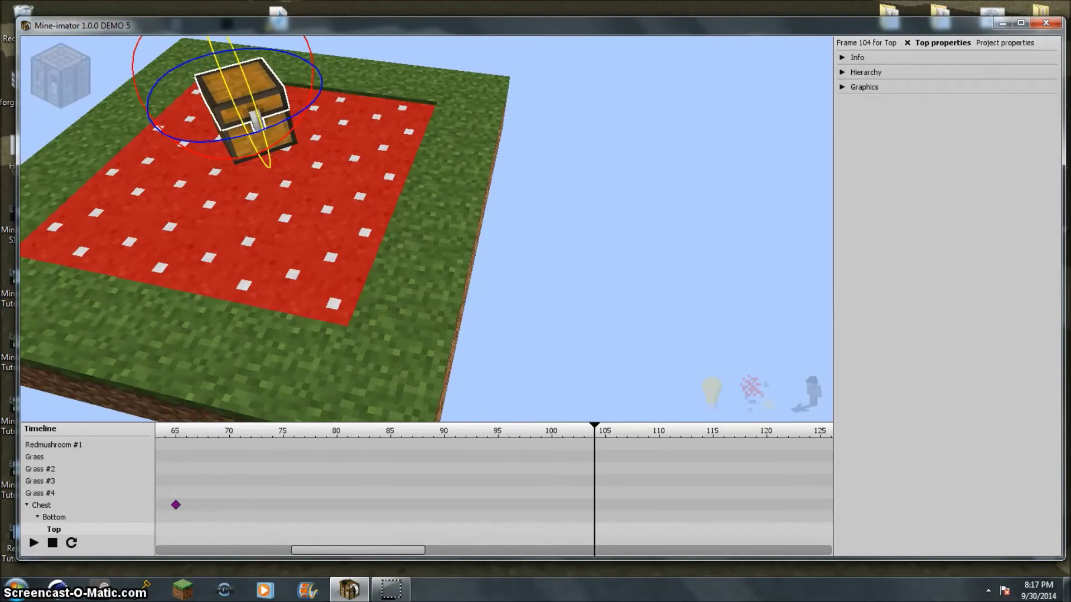
scroll(513, 217, "up", 10)
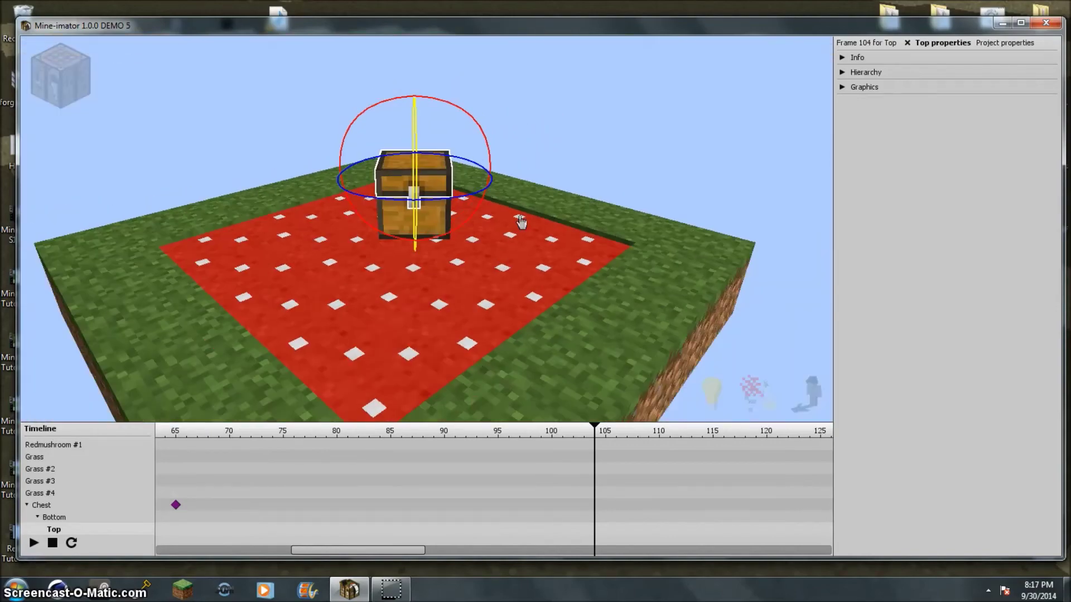
left_click(176, 505)
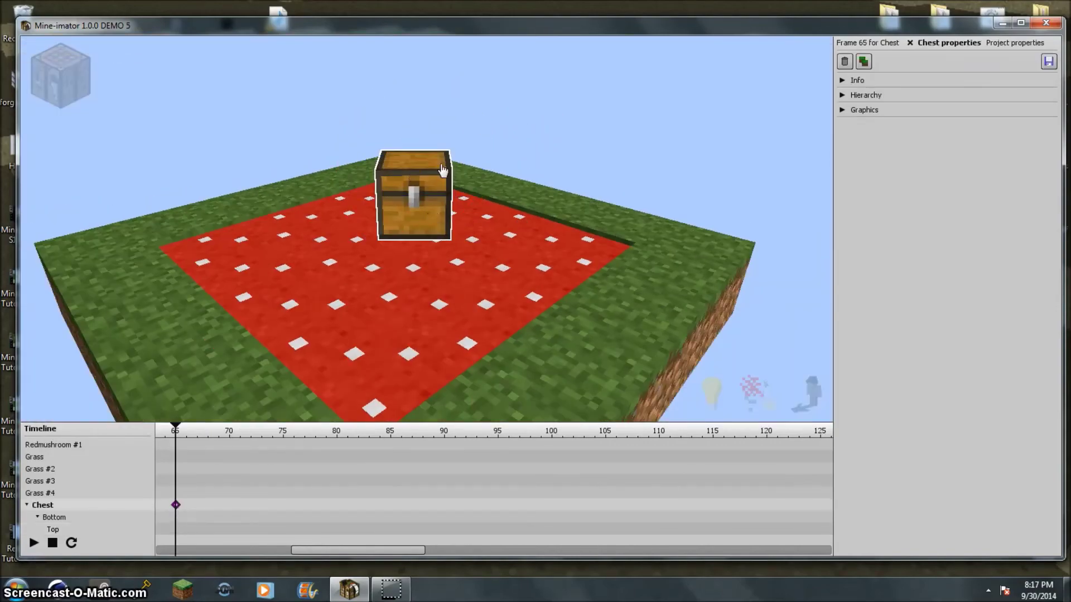
right_click_drag(443, 170, 401, 312)
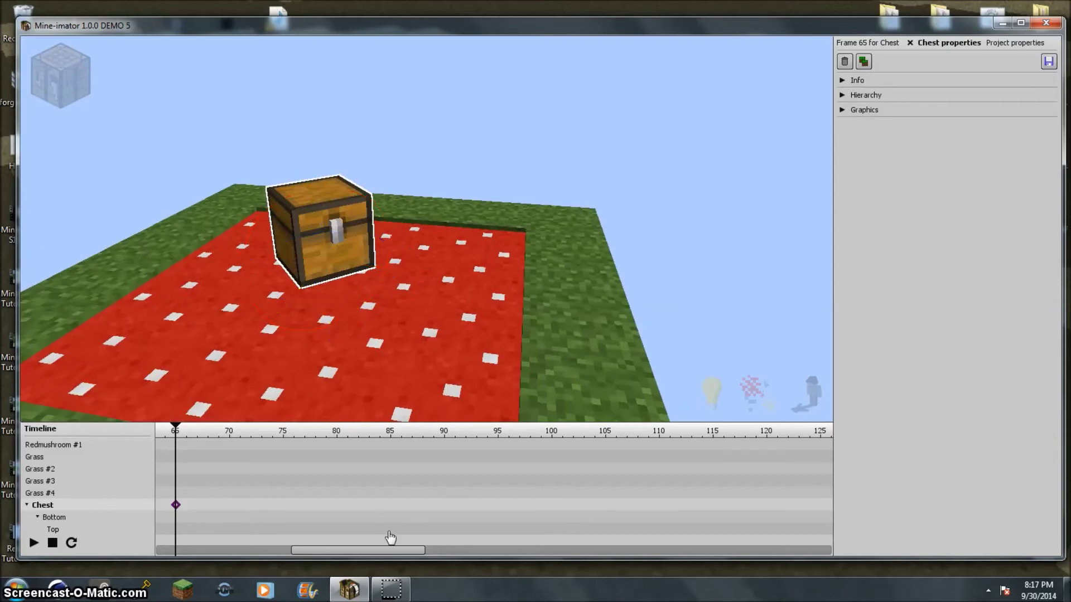
left_click_drag(384, 556, 352, 558)
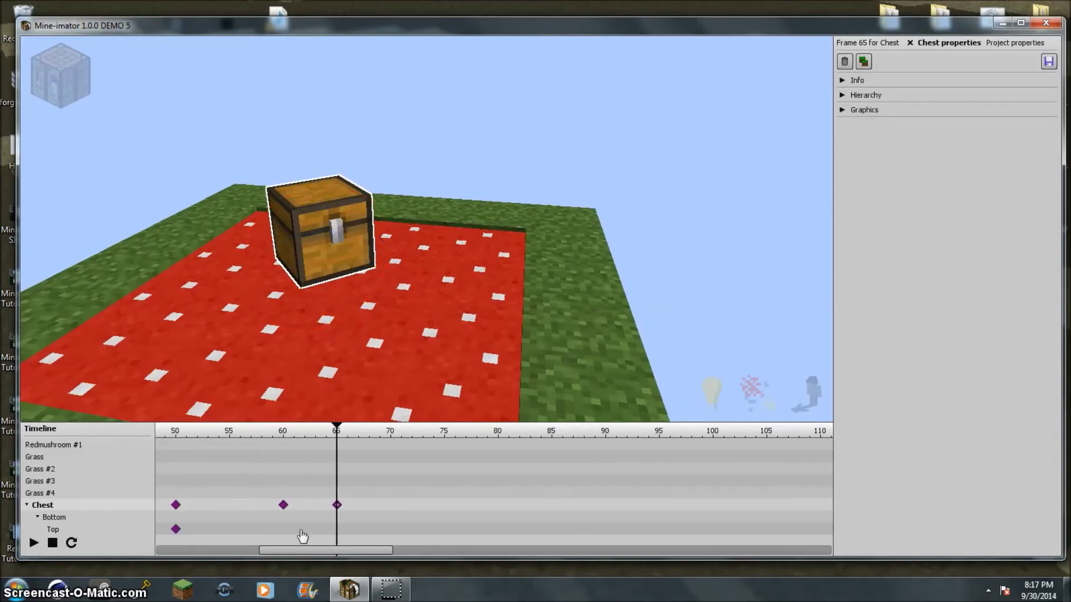
left_click(283, 506)
left_click_drag(346, 157, 343, 167)
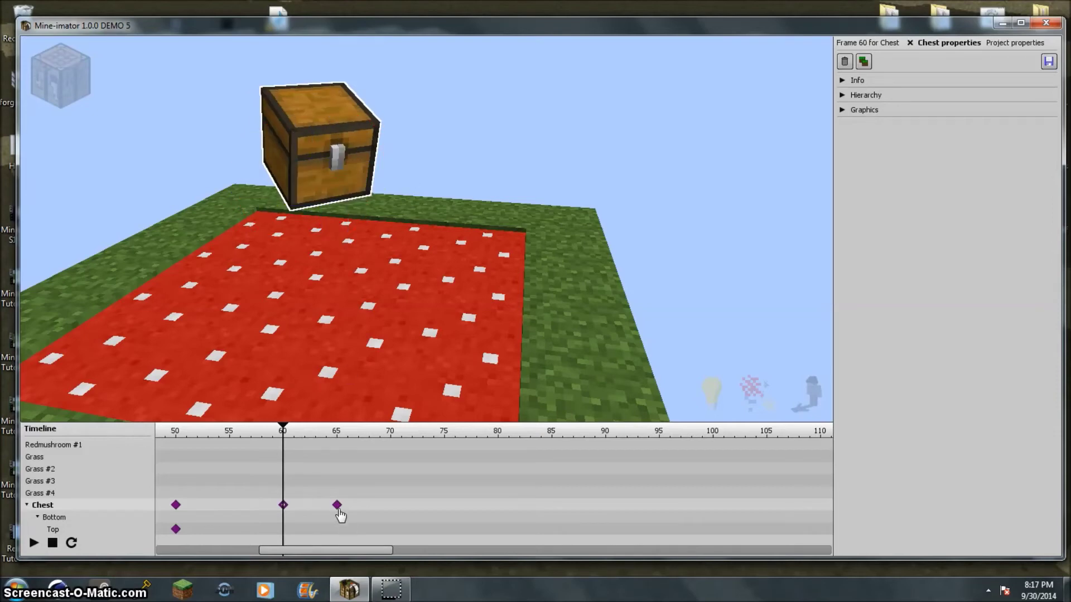
- Tip the chest over at its frame 65 keyframe by setting its X rotation to 90
left_click(337, 505)
mouse_move(343, 218)
left_click_drag(342, 223, 364, 290)
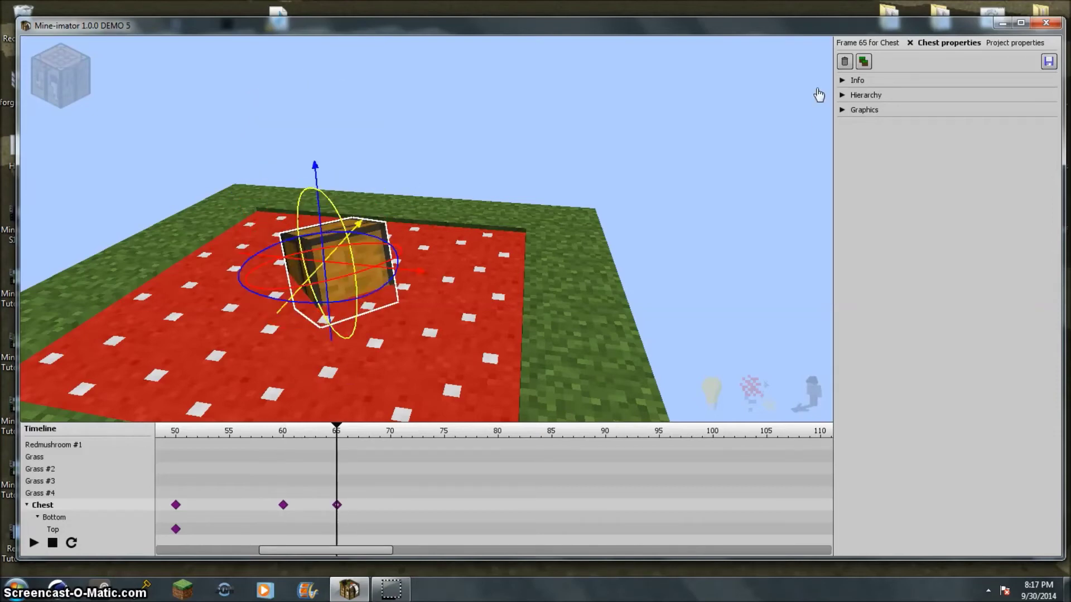
left_click(870, 43)
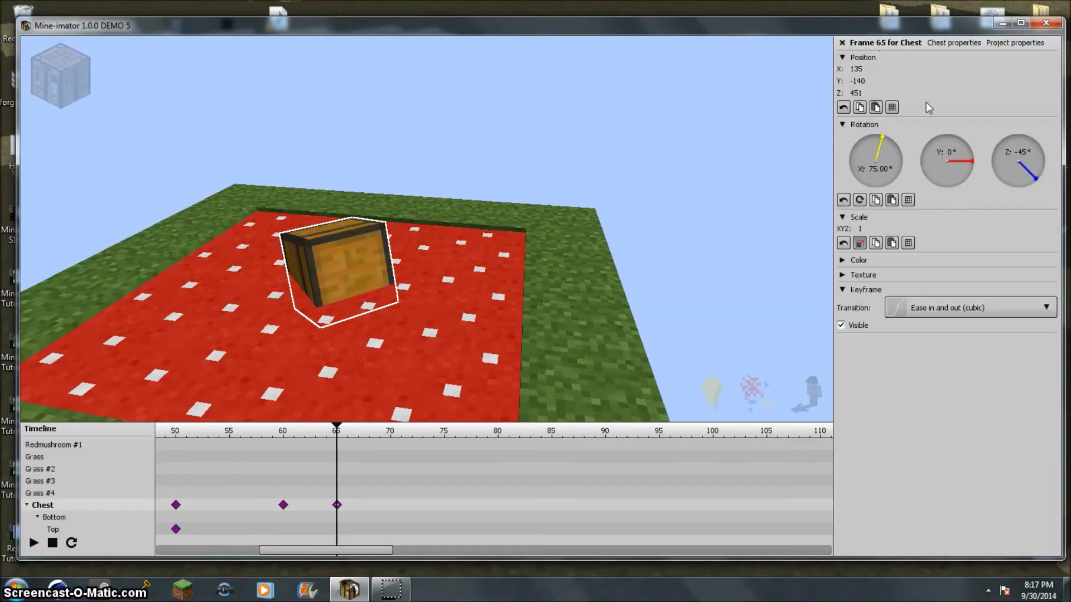
left_click(879, 168)
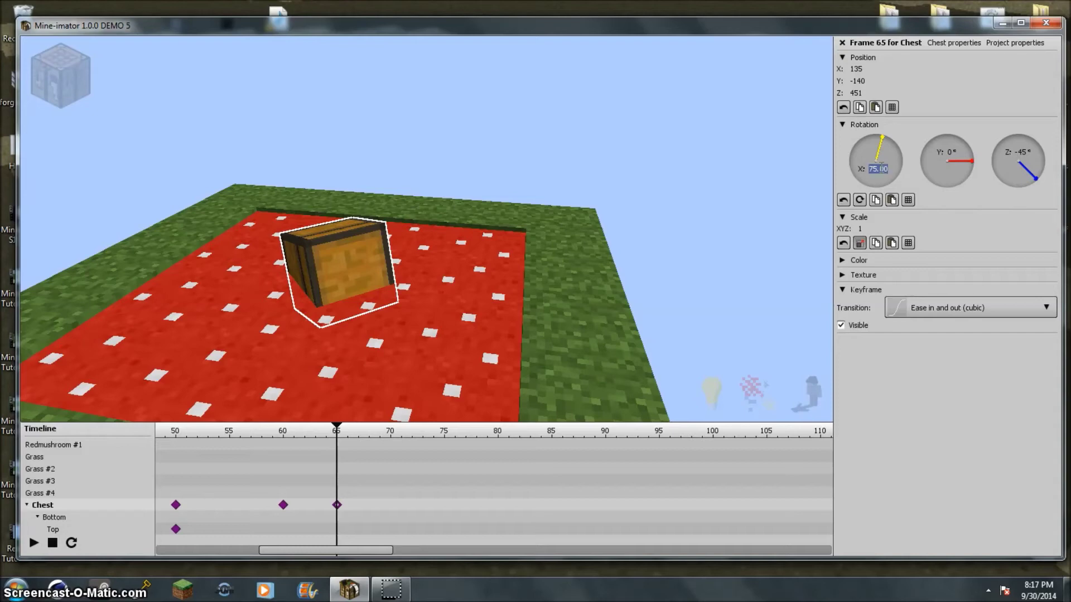
type("90")
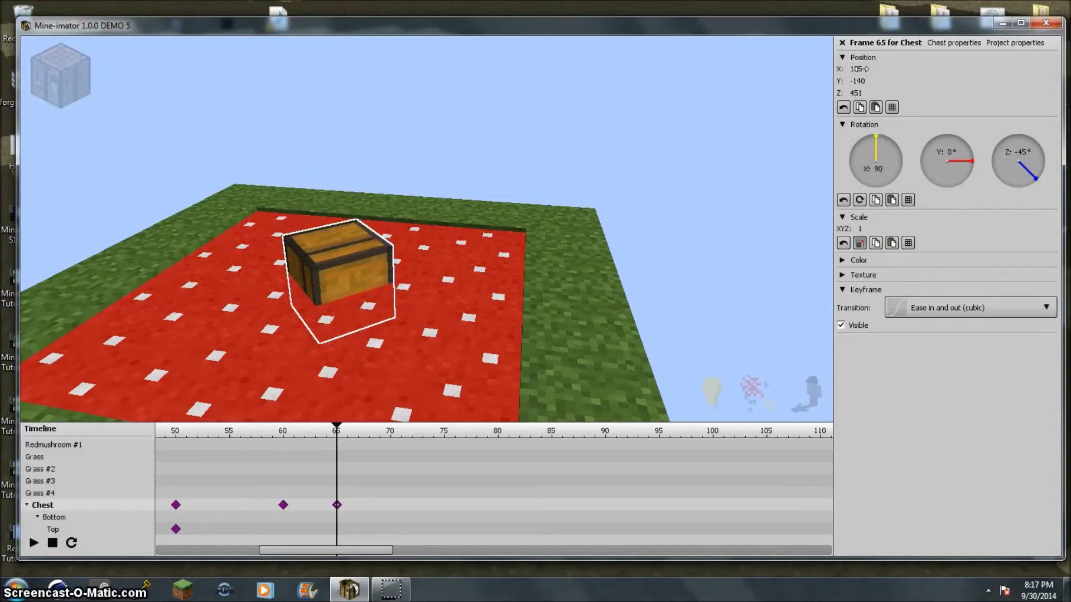
- Set the tipped chest's Z position to 458 at frame 65 so it rests on the mushroom platform
left_click(856, 92)
type("45")
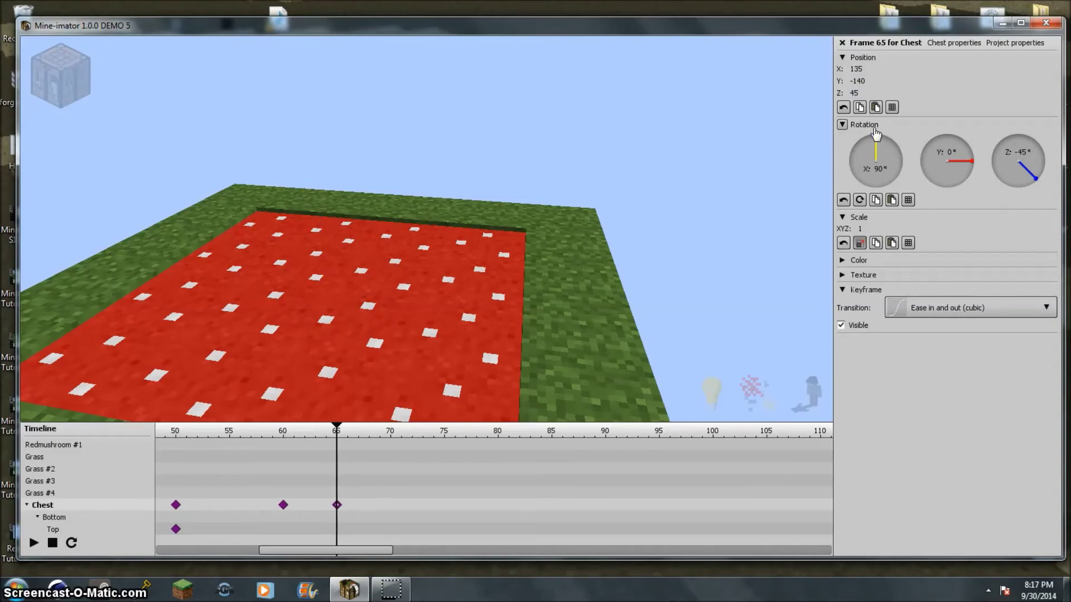
type("5")
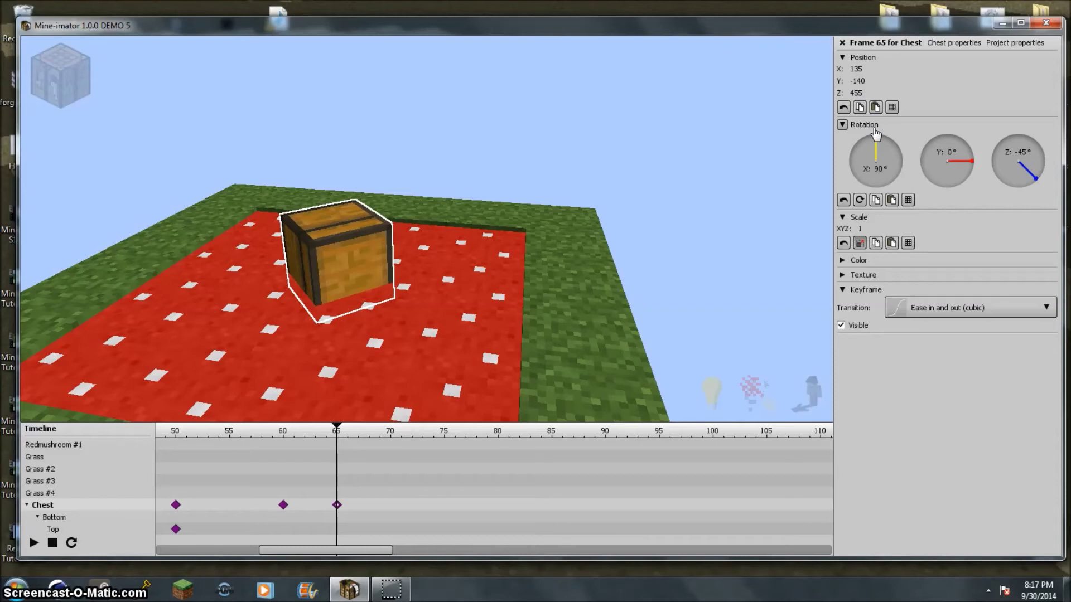
key("BackSpace")
type("8")
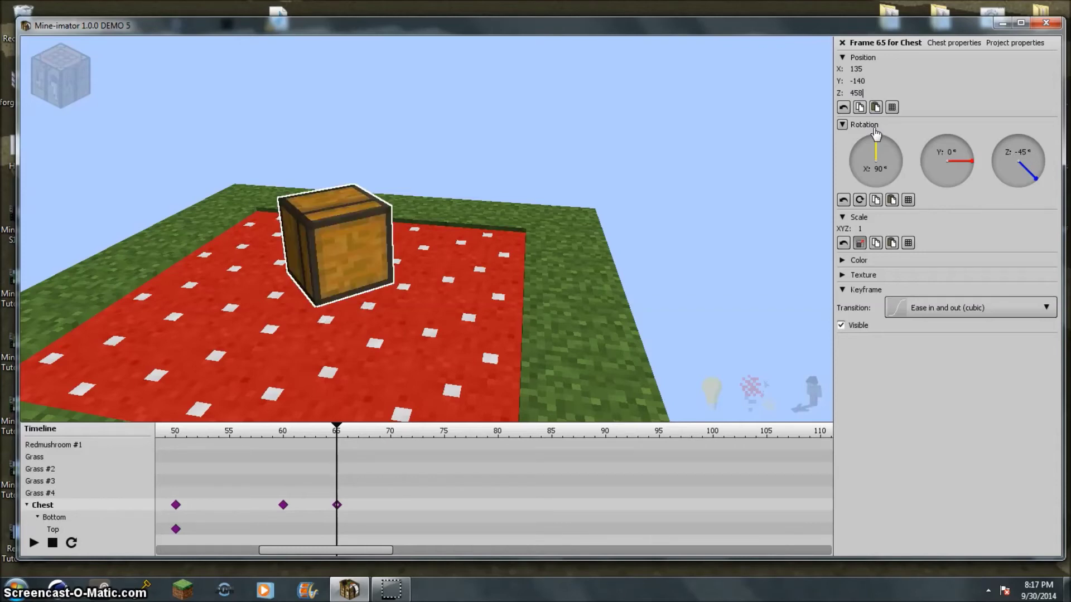
key("BackSpace")
type("7")
key("BackSpace")
type("8")
key("Return")
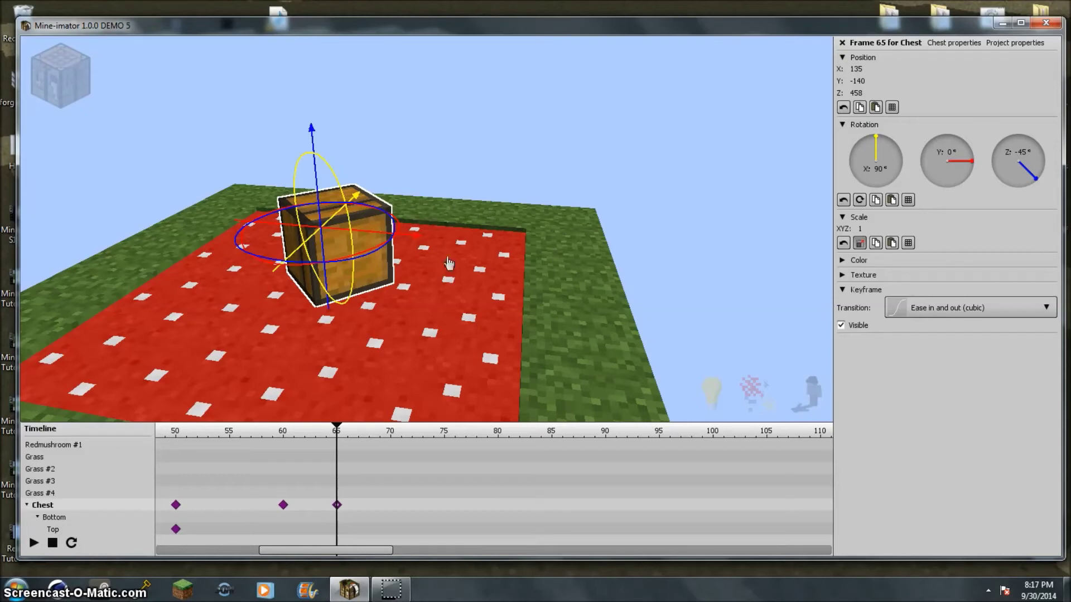
- Swing the Top part open at frame 65 to about -117° X rotation, and add a Top keyframe at frame 60 with X rotation 0
left_click(368, 282)
left_click_drag(362, 276, 320, 263)
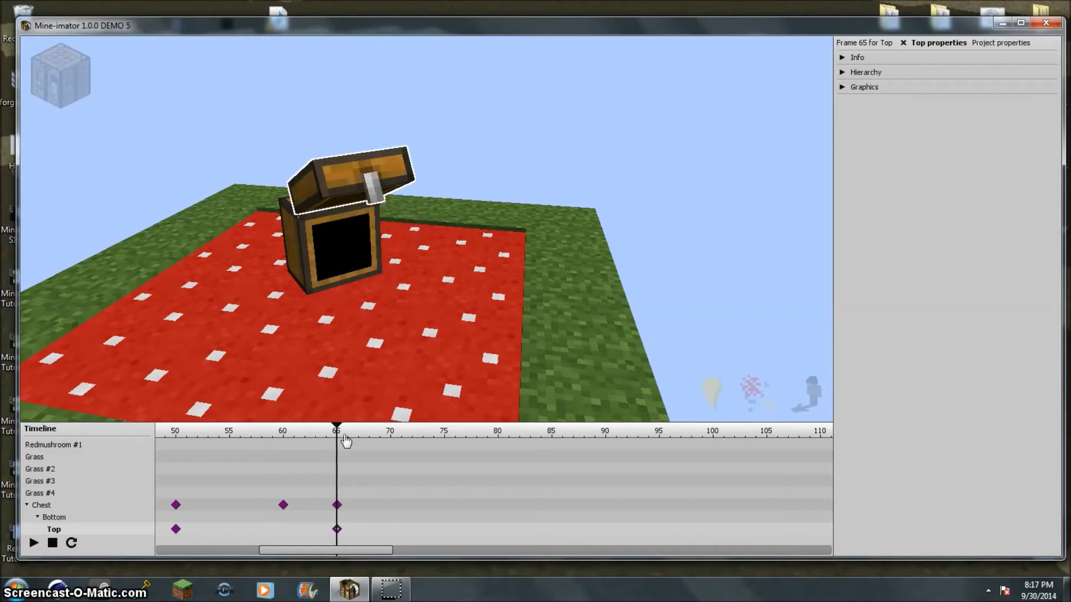
left_click_drag(337, 435, 261, 435)
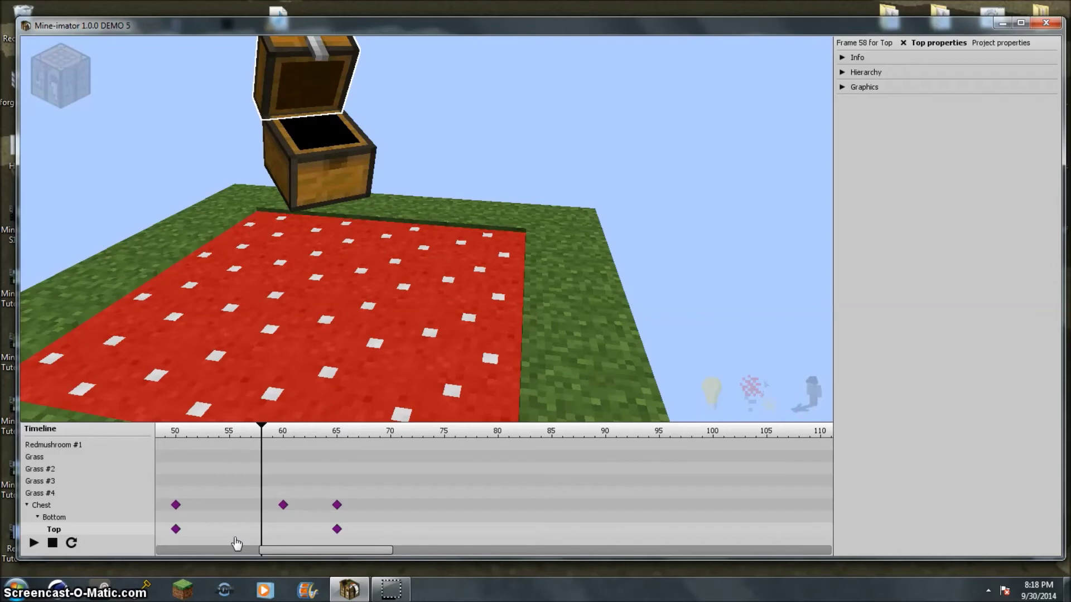
left_click(283, 530)
double_click(283, 529)
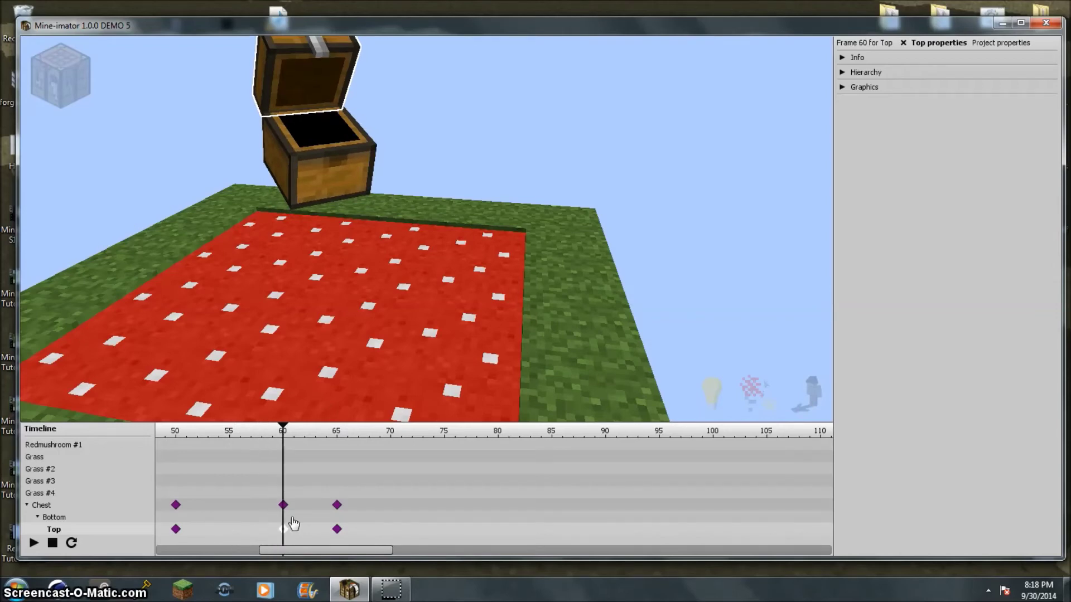
left_click(858, 44)
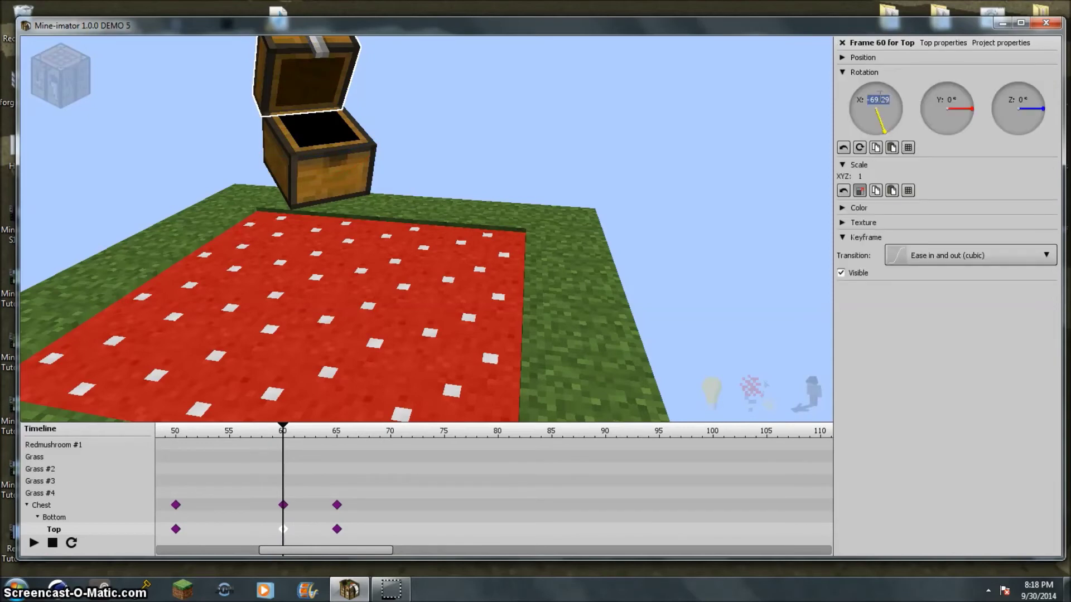
type("0")
left_click_drag(295, 432, 348, 496)
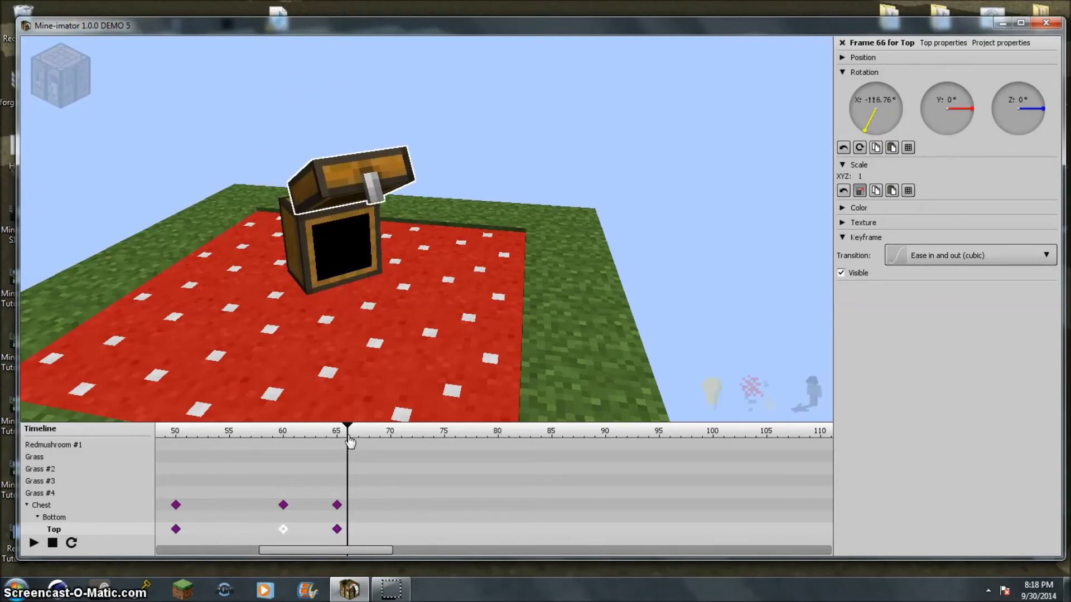
- Collapse the Top part's Rotation, Scale and Keyframe settings and close its properties to return to the project properties
left_click(853, 73)
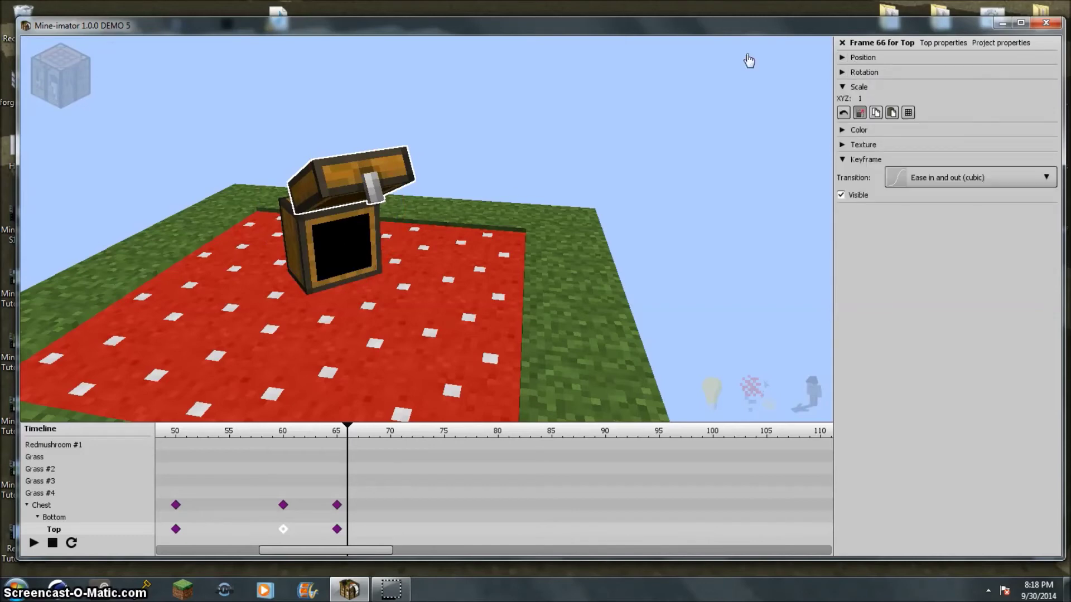
left_click(843, 87)
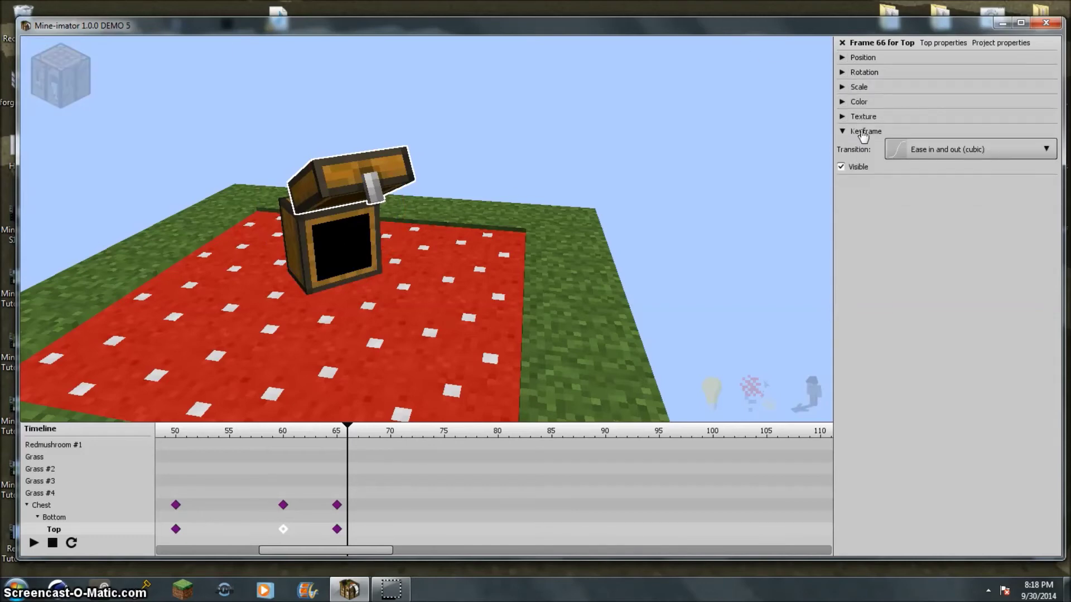
left_click(861, 132)
left_click(843, 43)
left_click(843, 43)
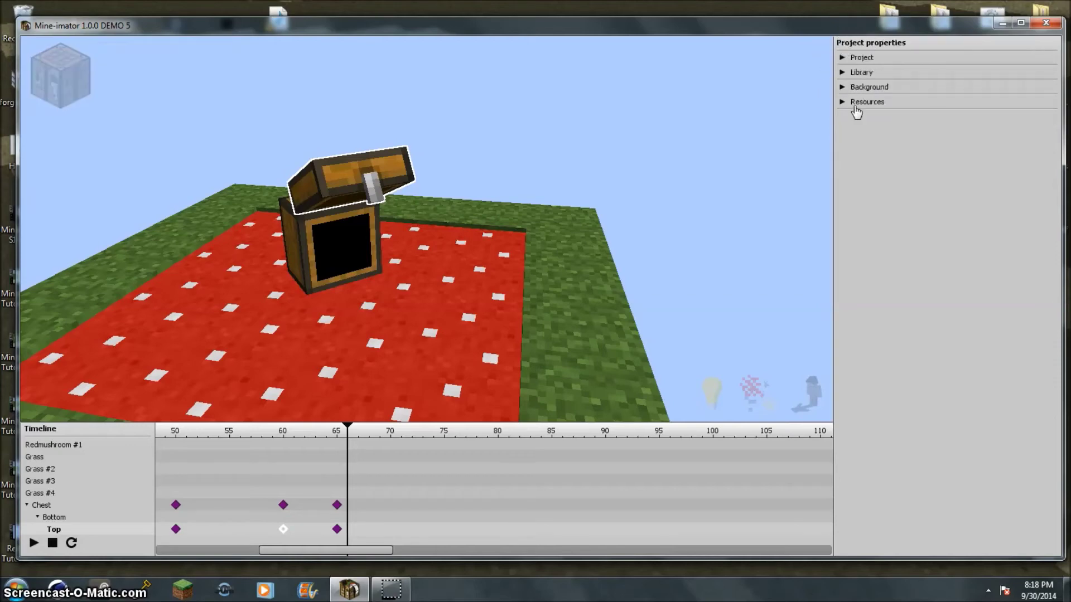
- Add a diamond sword item to the scene and rotate it about its vertical axis in front of the open chest
left_click(843, 72)
left_click(71, 74)
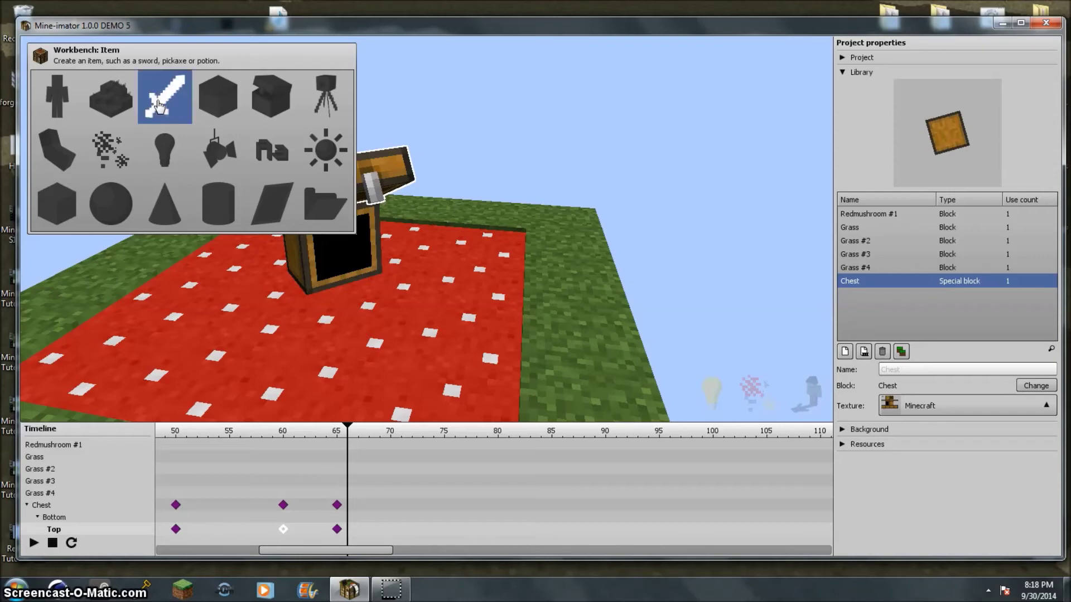
left_click(159, 106)
left_click(1030, 387)
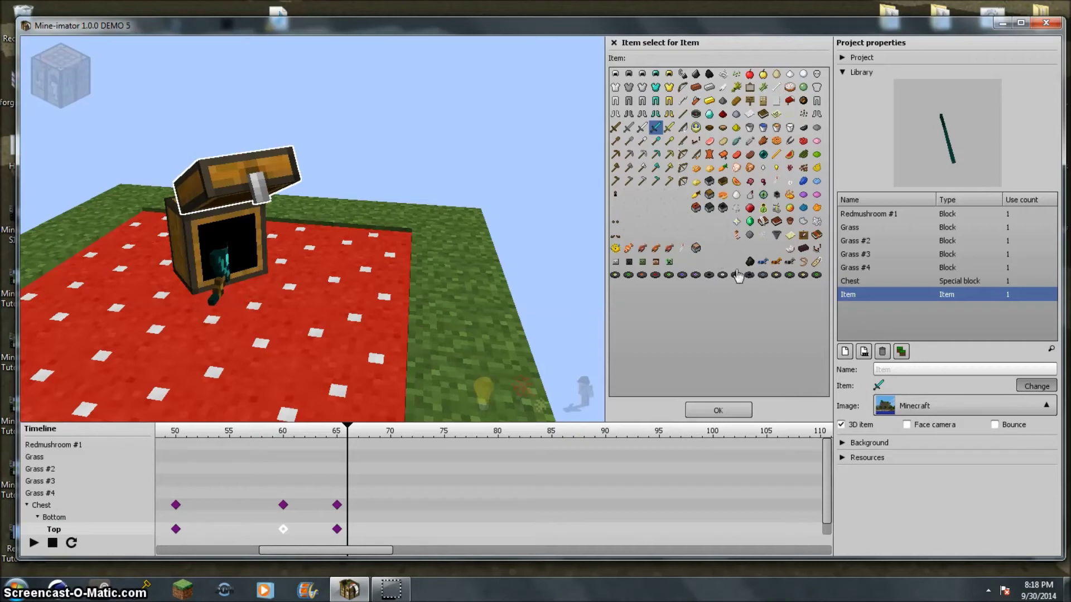
left_click(718, 411)
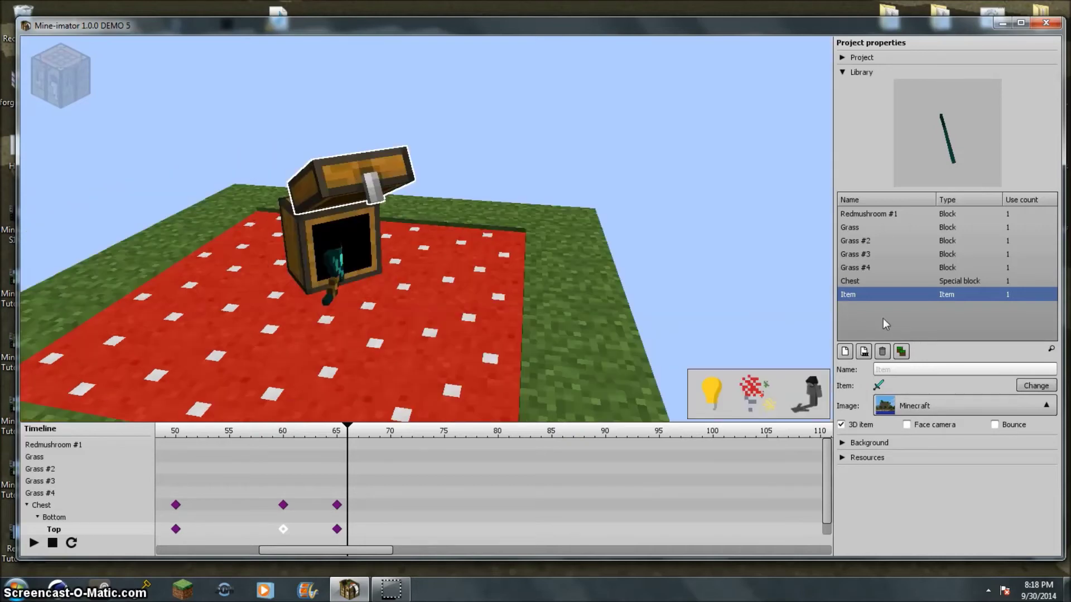
left_click(341, 282)
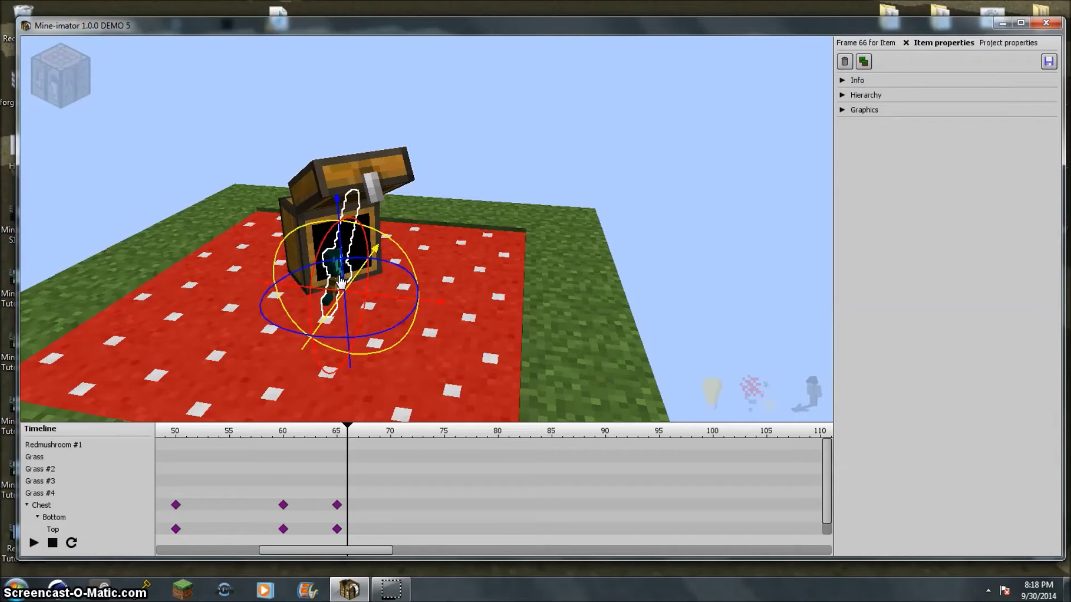
left_click_drag(362, 336, 334, 340)
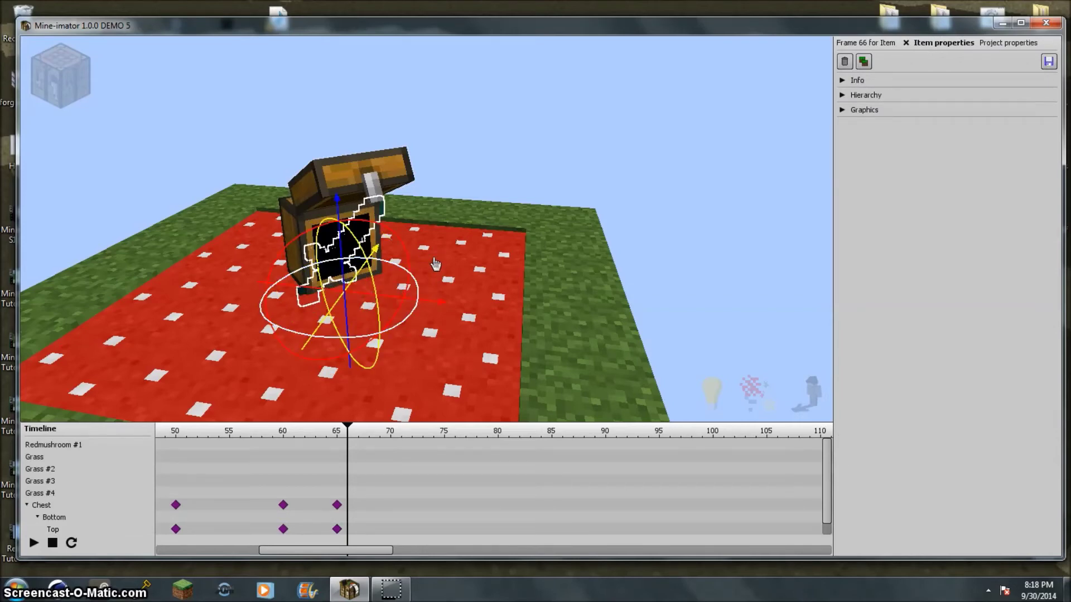
- Add a keyframe for the sword item at the start of the timeline and check its keyframe row
left_click_drag(349, 554, 162, 523)
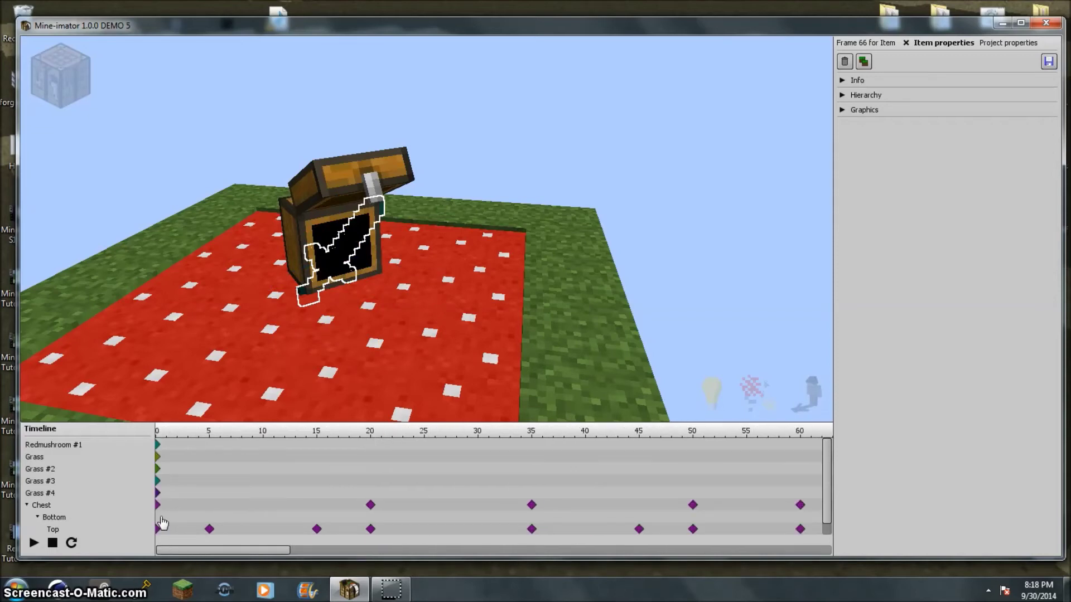
left_click(162, 546)
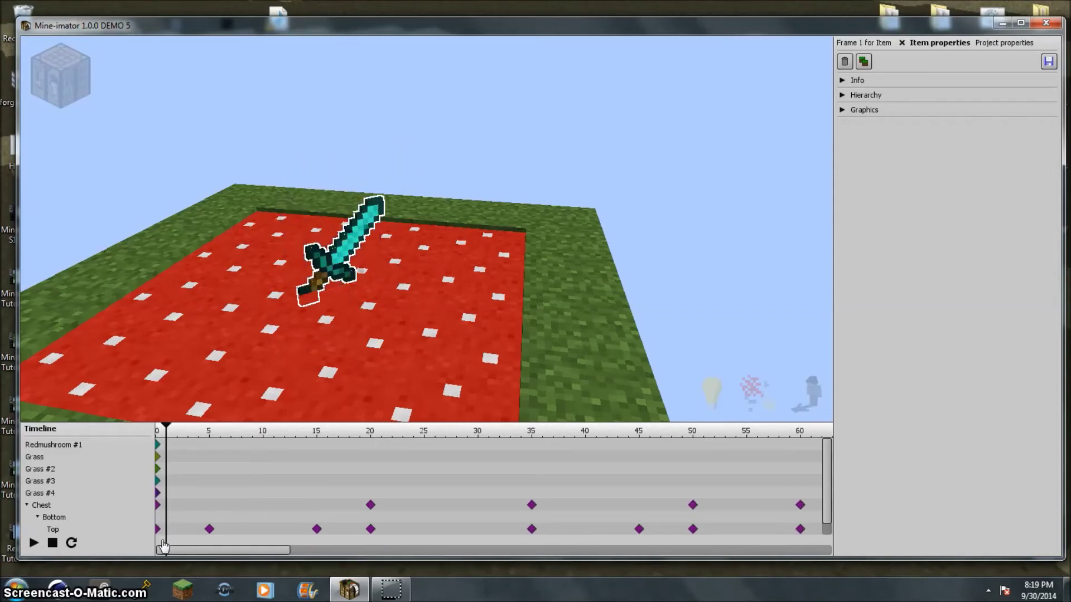
left_click(158, 545)
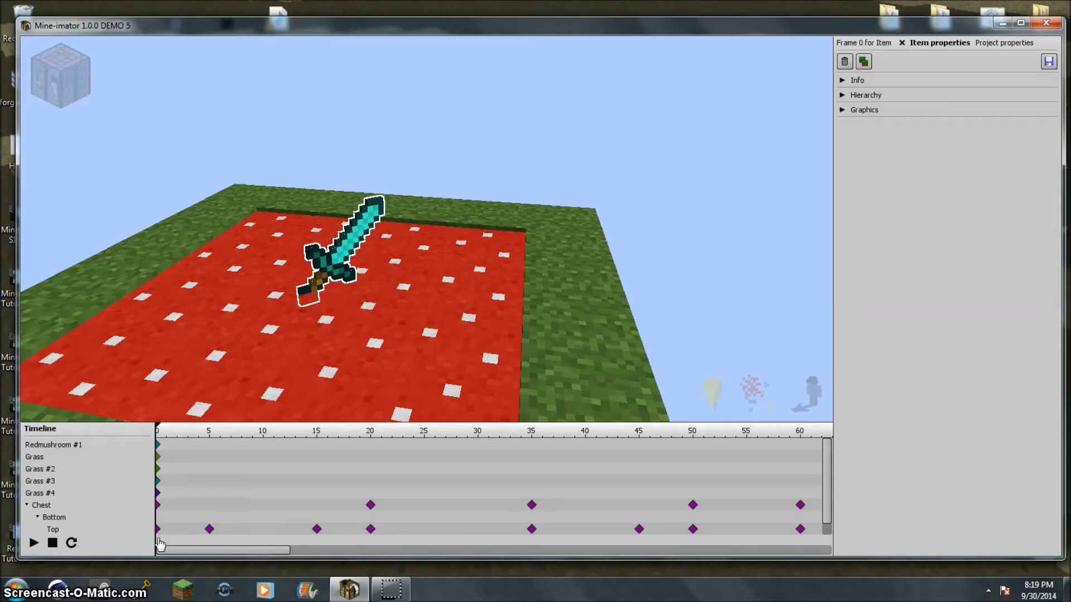
left_click_drag(153, 540, 152, 540)
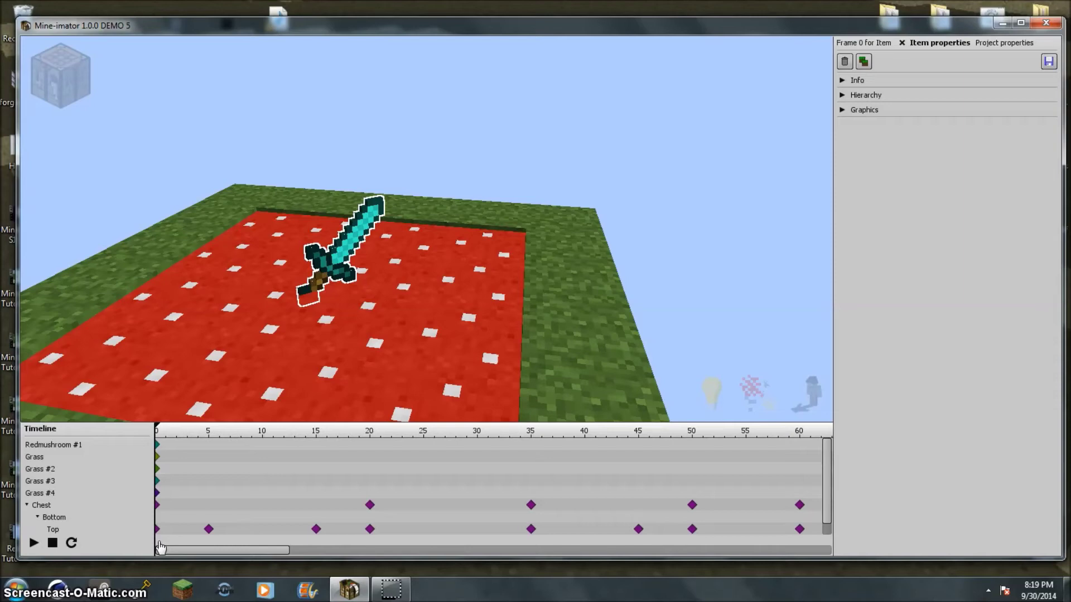
scroll(172, 530, "down", 10, "ctrl")
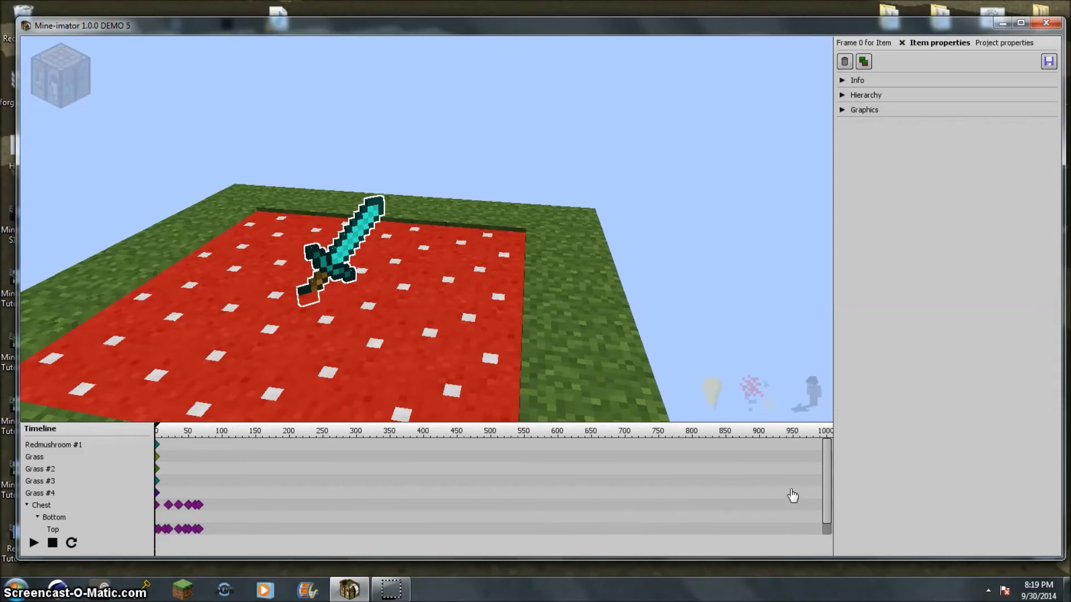
scroll(833, 513, "down", 1)
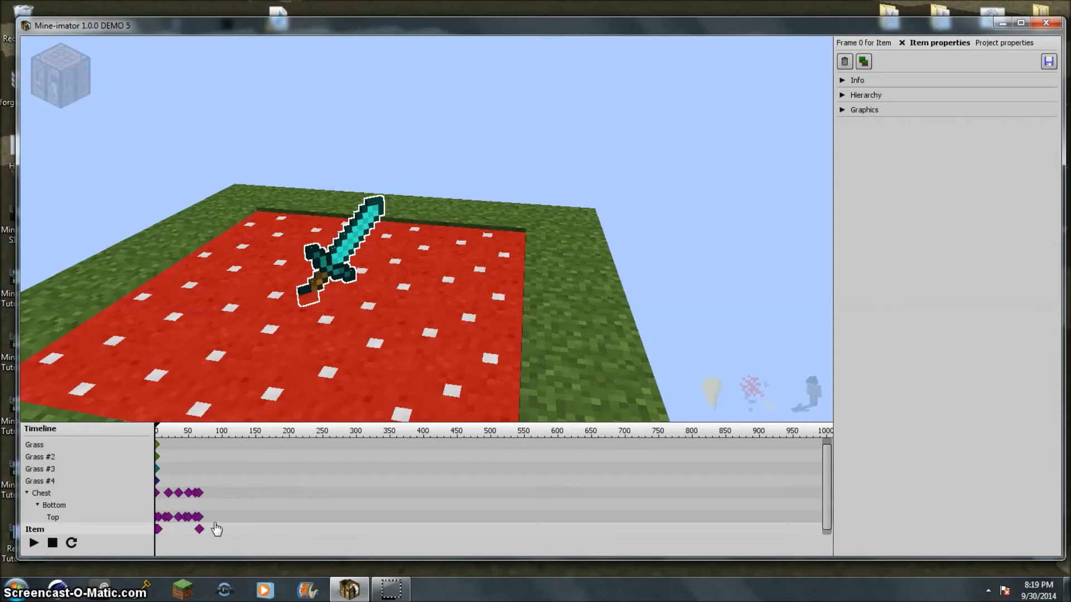
scroll(219, 491, "up", 1)
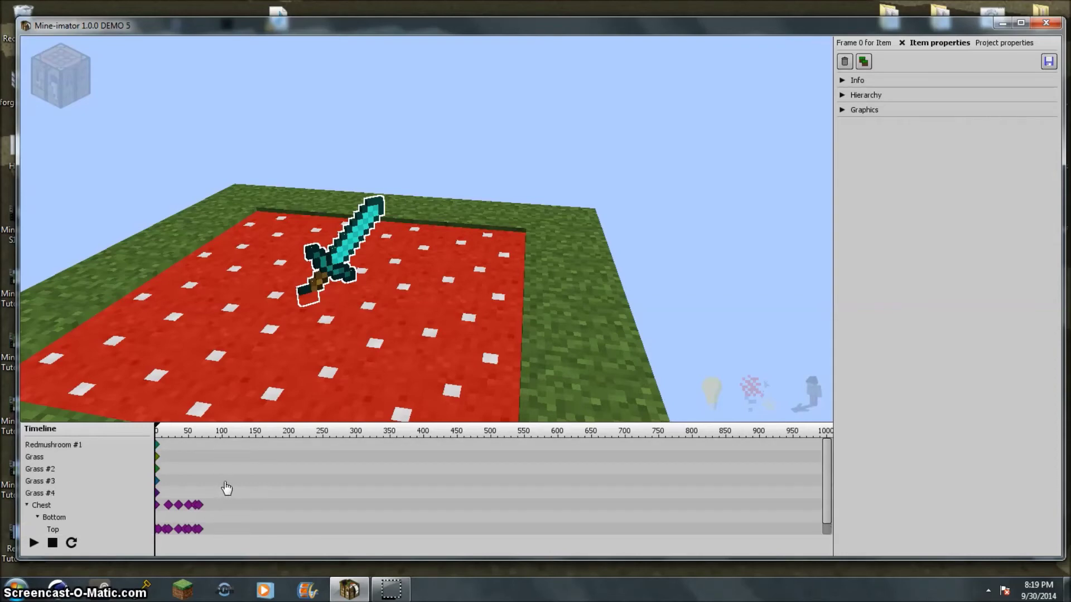
- Delete the sword item's extra keyframes at frames 1 to 4, keeping the ones at frames 0 and 66
scroll(725, 530, "down", 1)
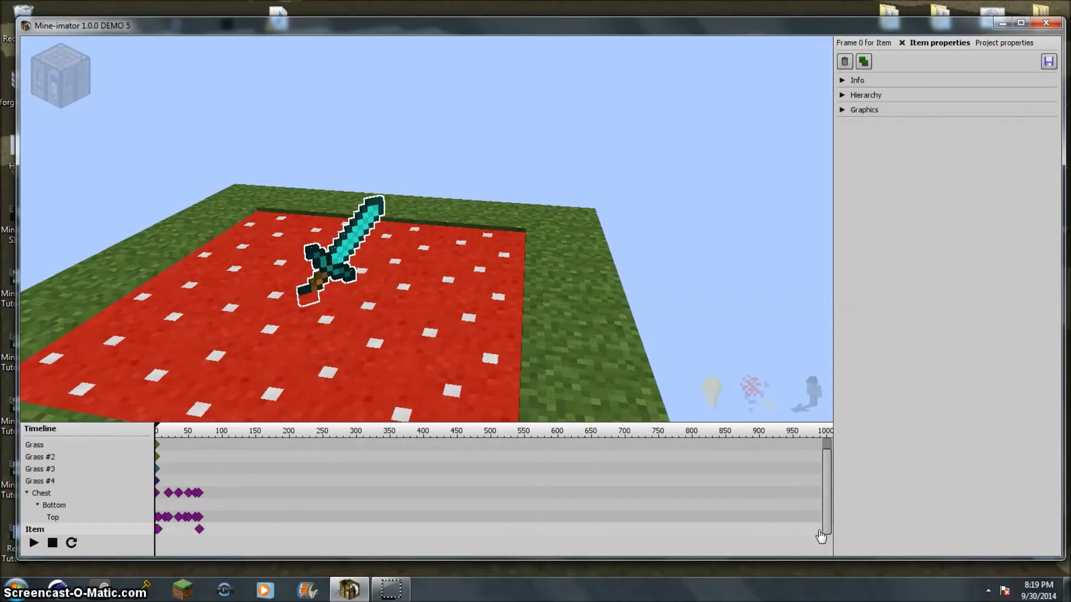
scroll(442, 523, "up", 1)
scroll(379, 513, "down", 1)
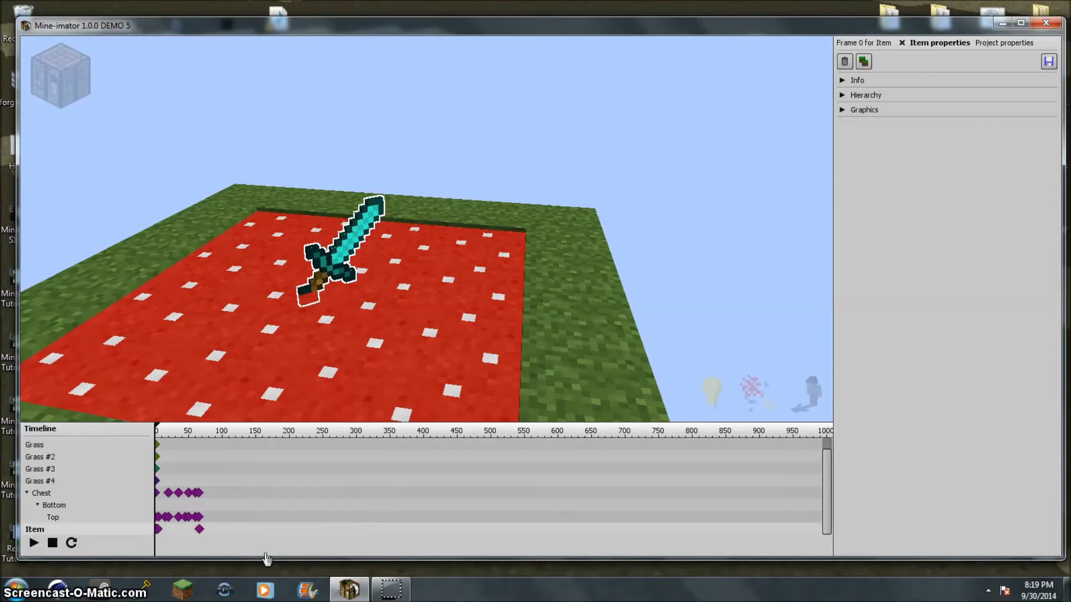
left_click(160, 550)
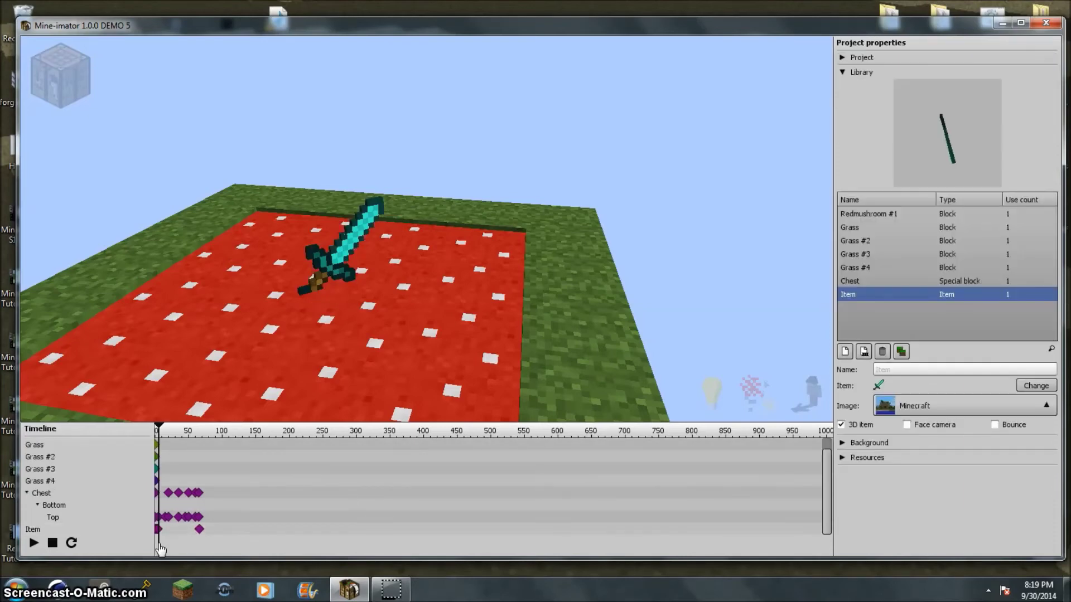
scroll(190, 549, "up", 6, "ctrl")
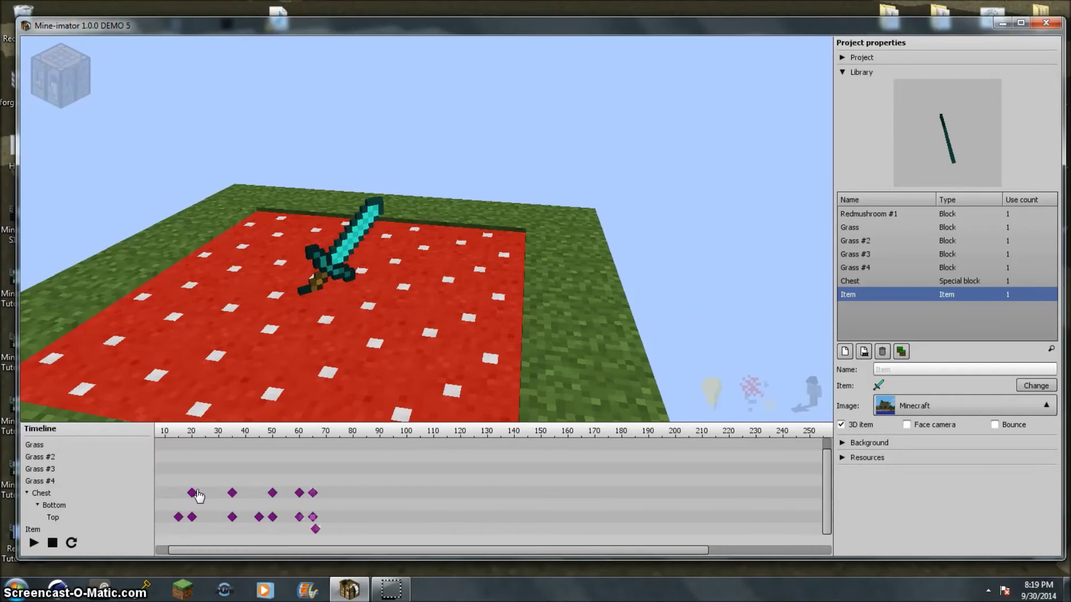
left_click_drag(225, 550, 122, 552)
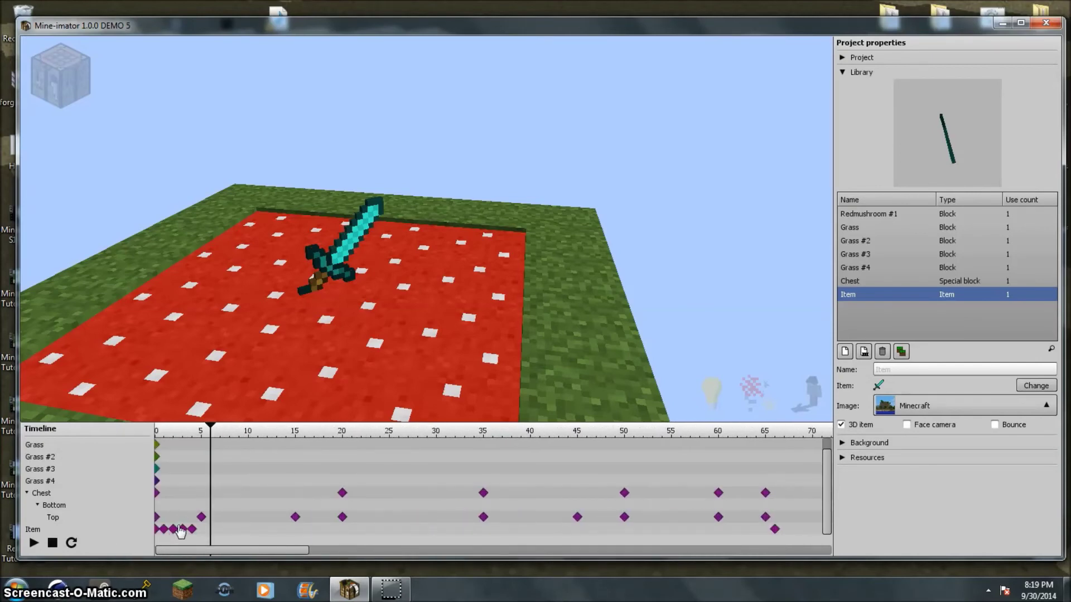
left_click(192, 529)
left_click_drag(209, 530, 168, 534)
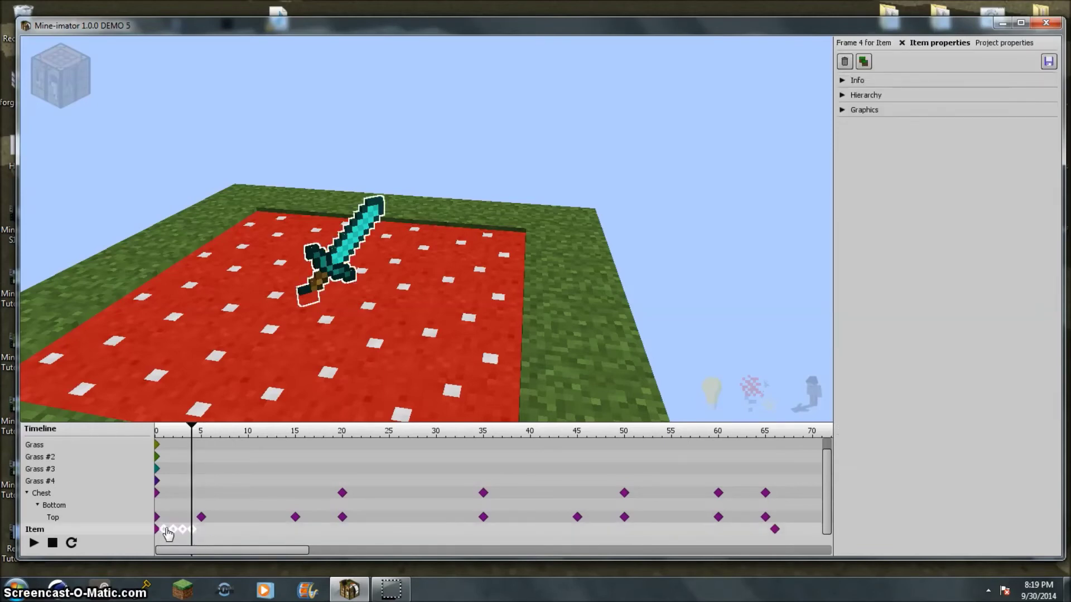
key("Delete")
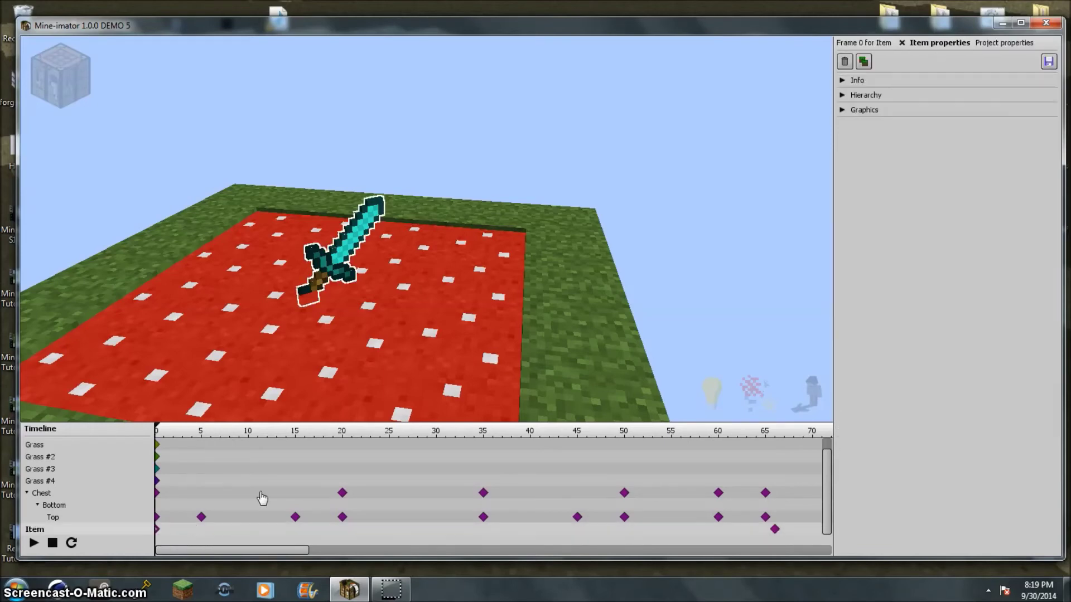
- At frame 0, swing the chest's Top part wide open about its X axis to expose the inside
key("s")
right_click_drag(368, 268, 368, 156)
left_click_drag(400, 343, 410, 66)
right_click_drag(715, 189, 714, 111)
right_click_drag(277, 144, 277, 212)
key("s")
left_click(386, 204)
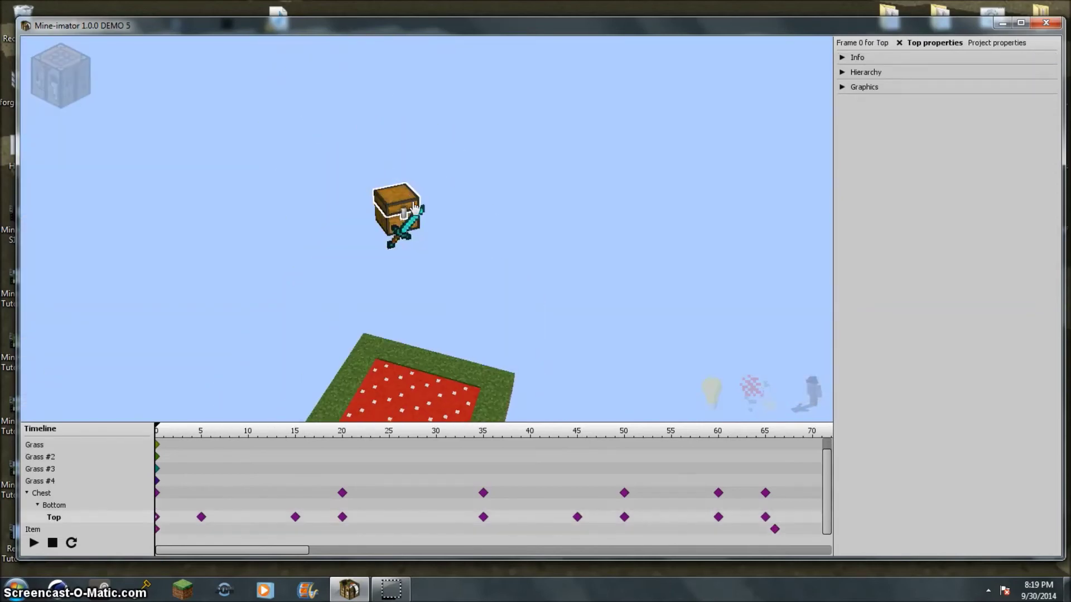
left_click(407, 210)
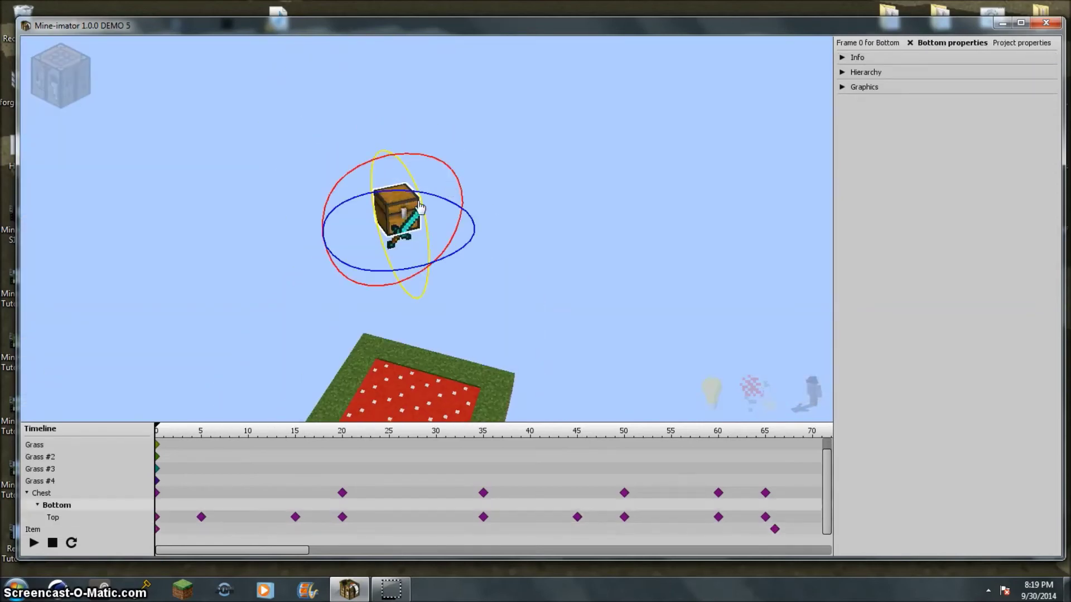
left_click(384, 206)
left_click(862, 43)
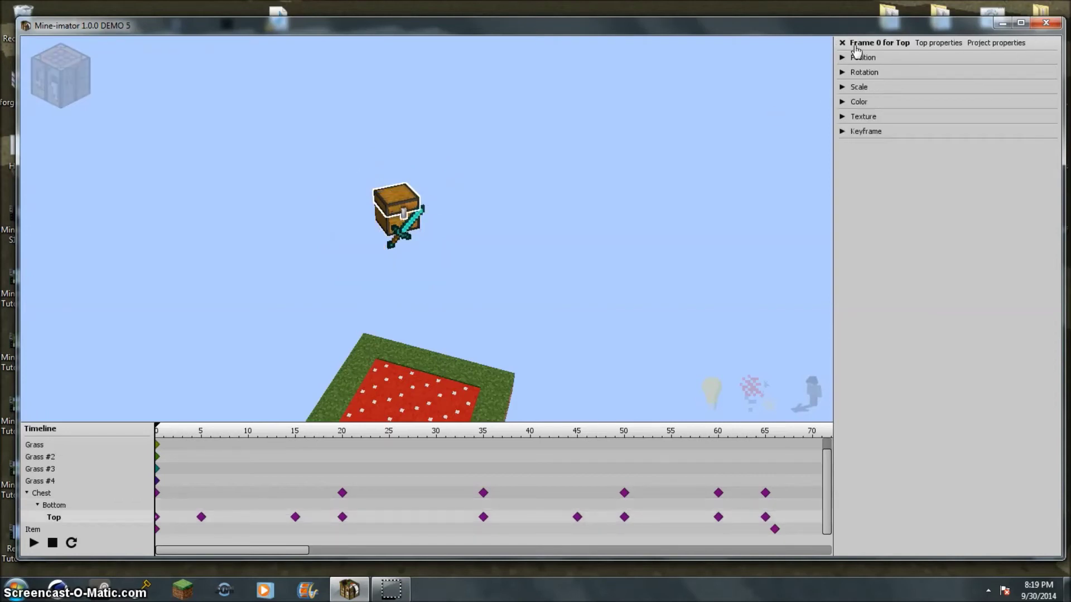
left_click(861, 60)
left_click(863, 59)
left_click(848, 75)
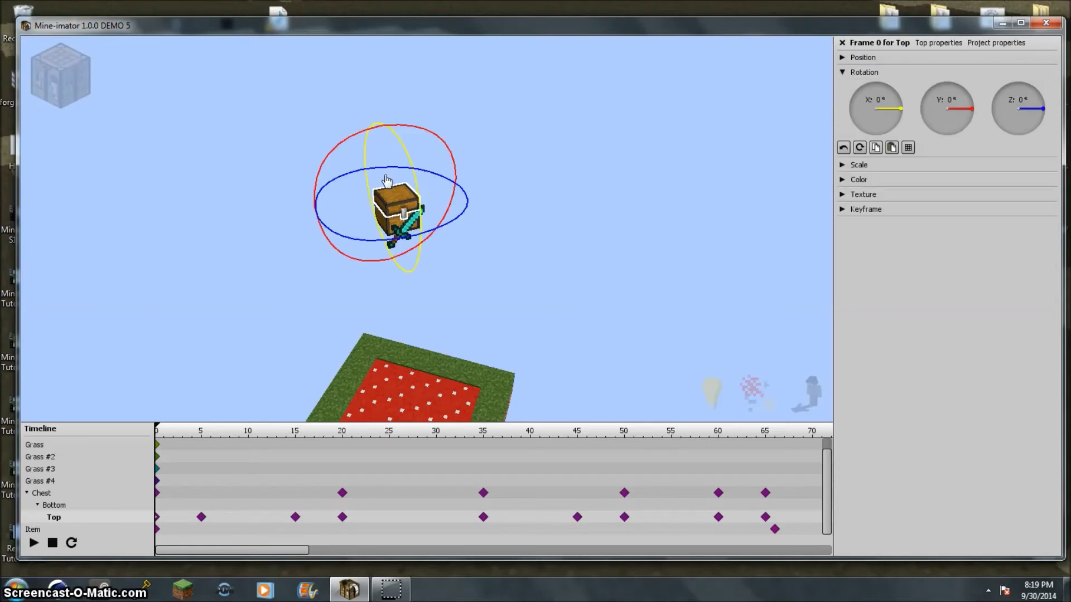
left_click_drag(418, 186, 354, 134)
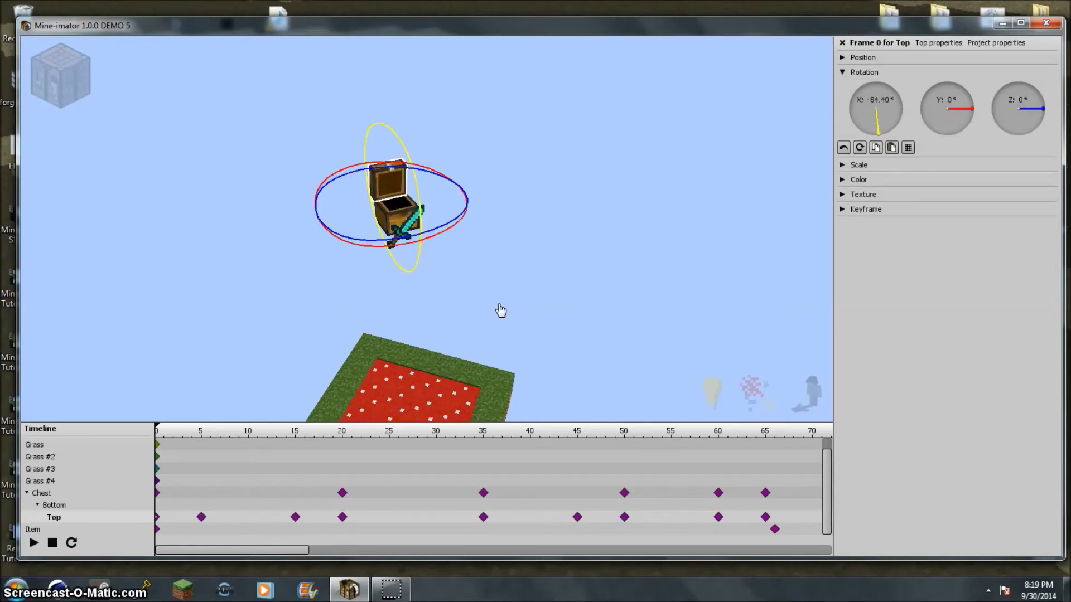
left_click_drag(413, 198, 478, 203)
- Move the diamond sword up to the chest's opening and tilt it to about -84° X rotation so it lies nearly flat
right_click_drag(478, 203, 399, 363)
left_click(389, 358)
left_click(389, 357)
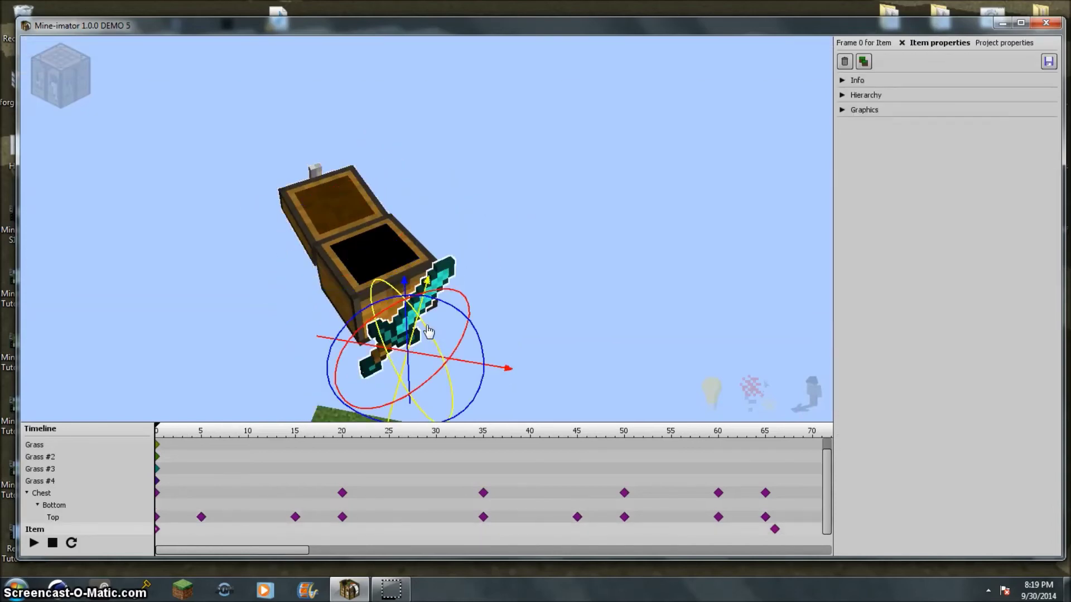
left_click_drag(409, 327, 419, 295)
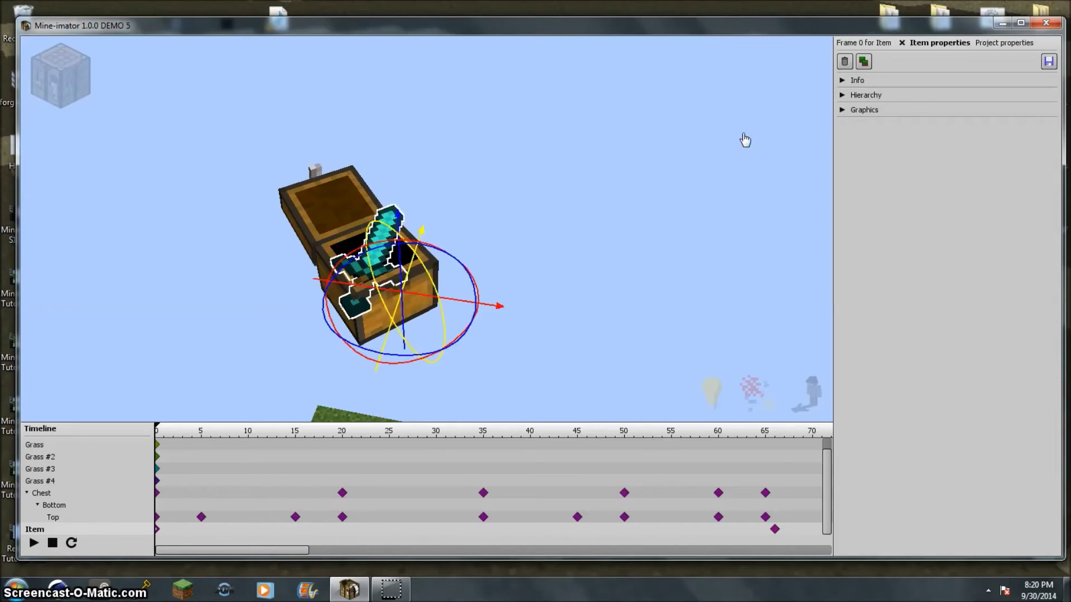
- Try the sword at a scale of 0.5, set it to 0.75 instead, and shift it over the chest's opening
left_click(863, 61)
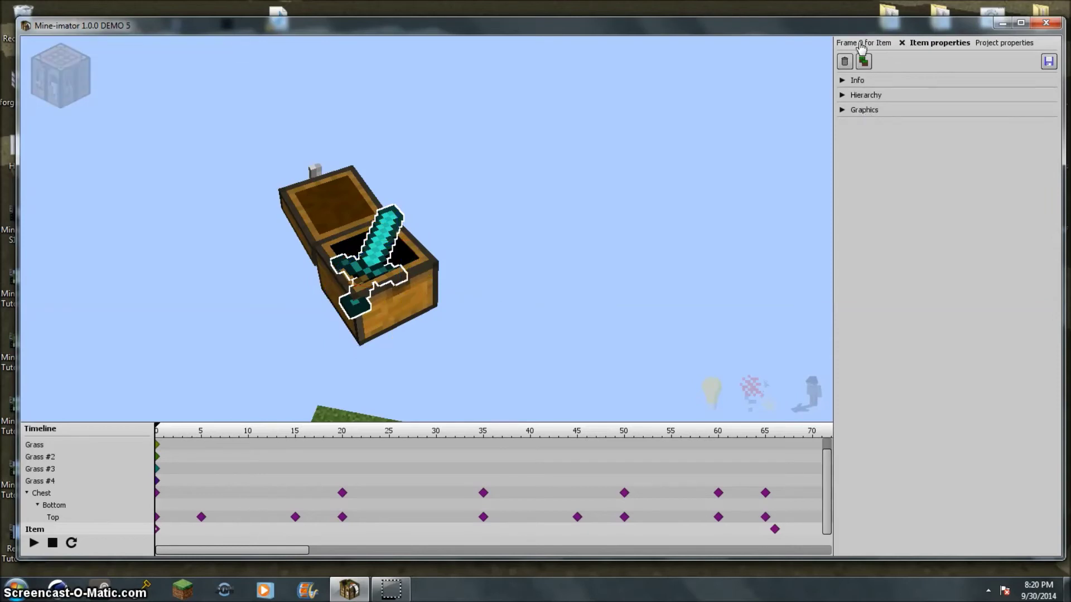
left_click(860, 217)
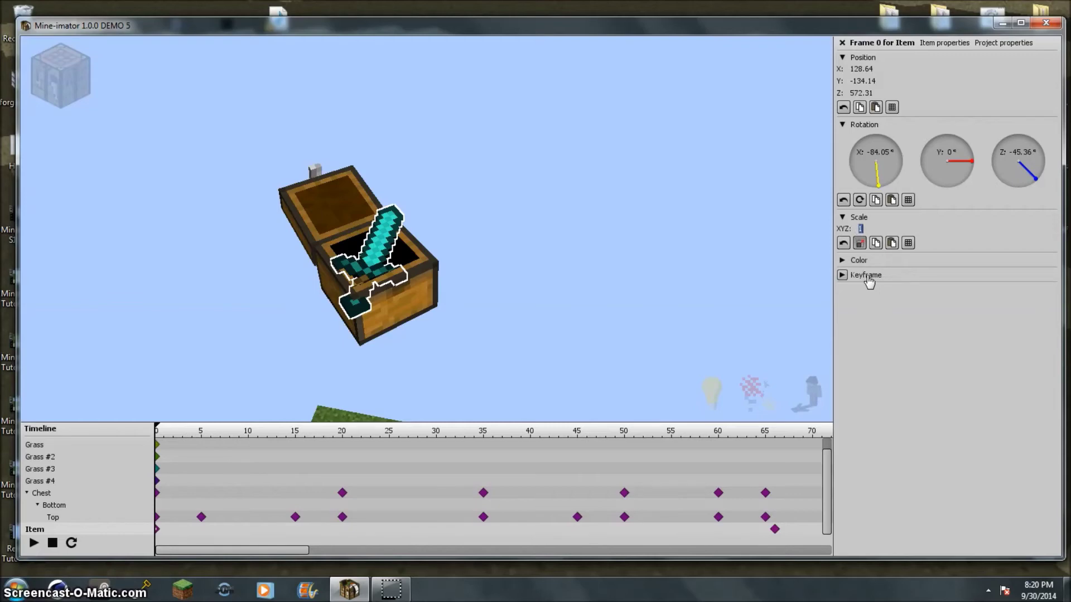
type(".5")
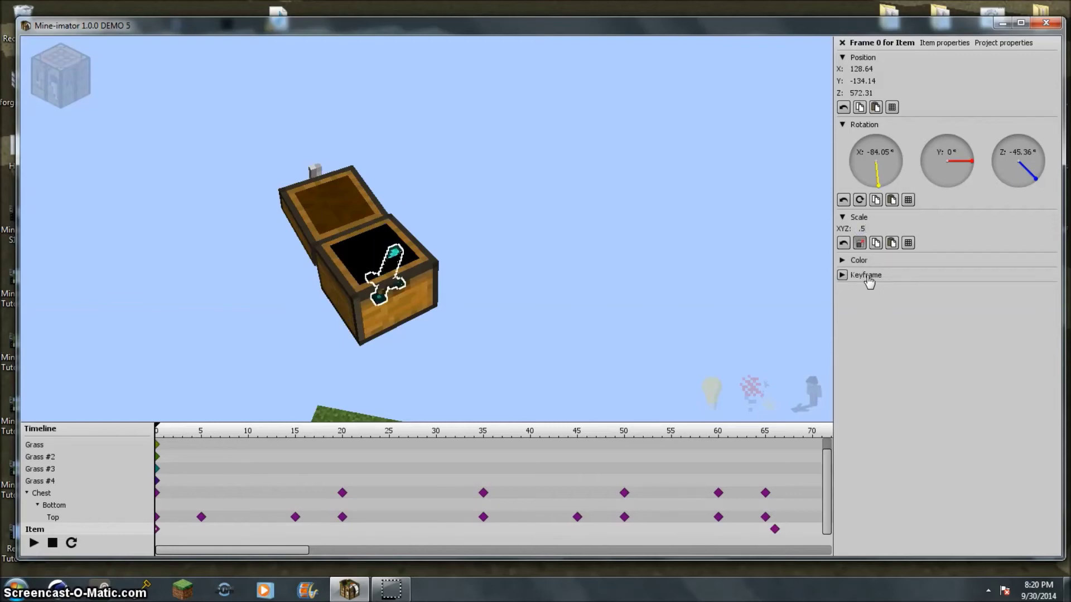
key("BackSpace")
key("BackSpace")
type(".75")
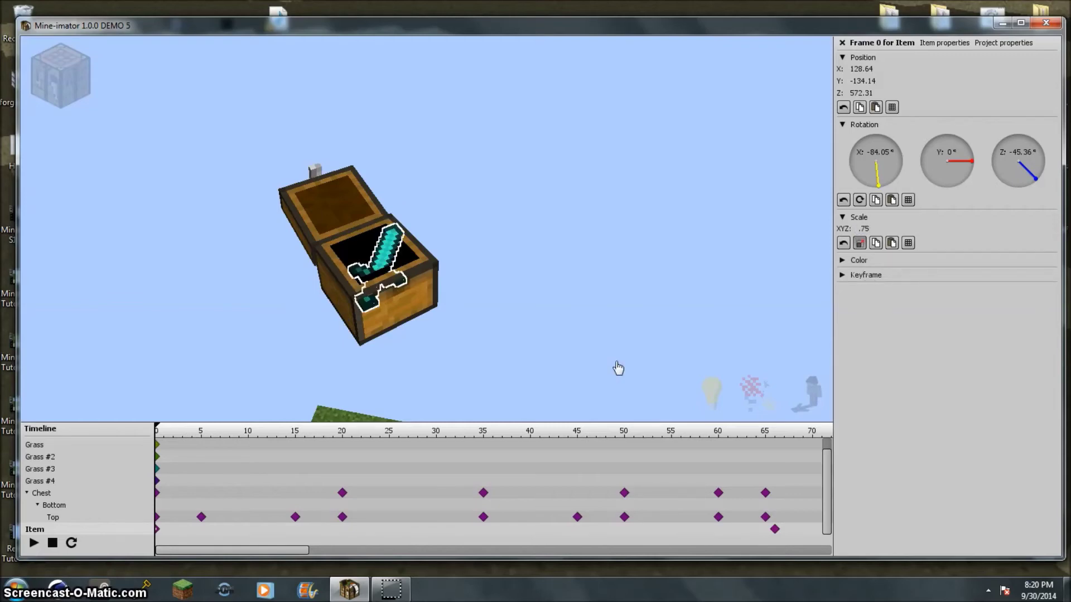
left_click_drag(453, 304, 449, 307)
mouse_move(400, 281)
left_mouse_down()
mouse_move(396, 270)
mouse_move(415, 285)
left_mouse_up()
- Set the sword's scale to 0.5 and reposition it within the chest's opening
left_click(875, 228)
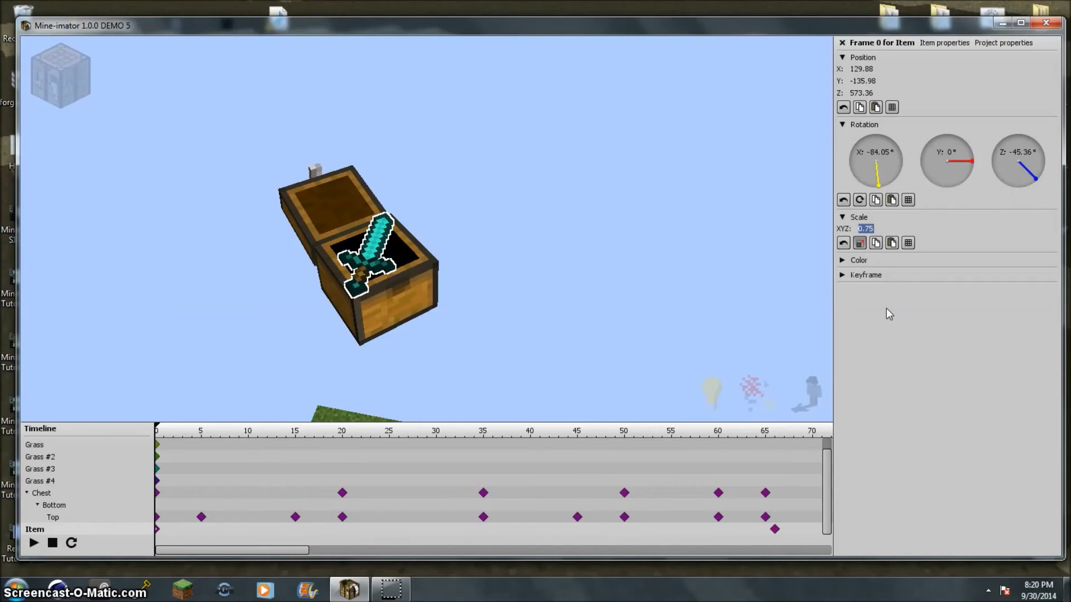
key("BackSpace")
type(".5")
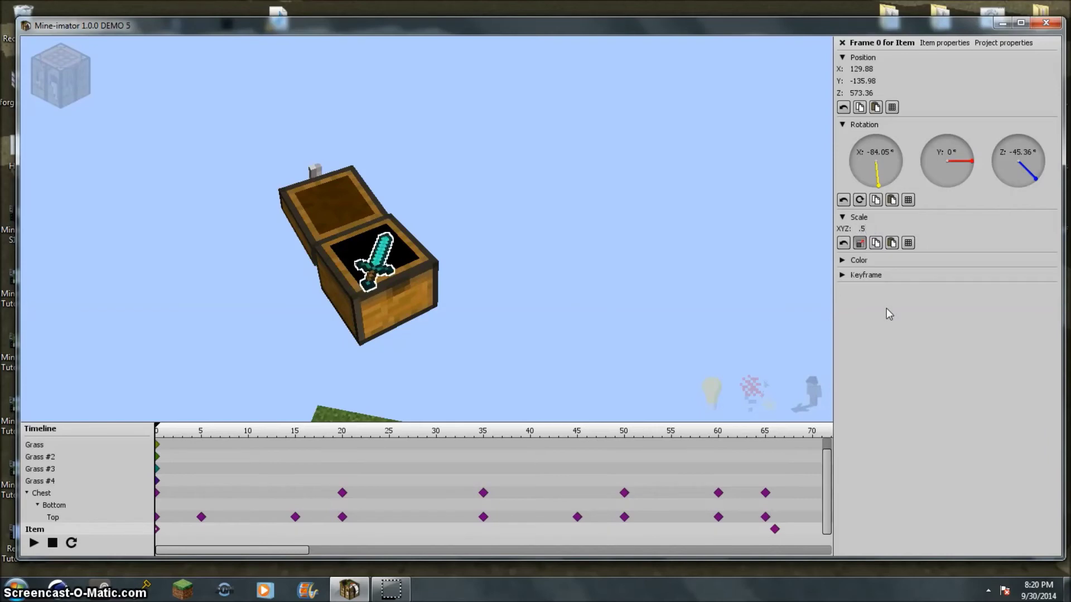
left_click_drag(416, 286, 404, 287)
left_click_drag(372, 318, 377, 307)
- Set the sword's X rotation to 90° and its Z rotation to 45°
right_click_drag(378, 307, 432, 248)
key("w")
key("s")
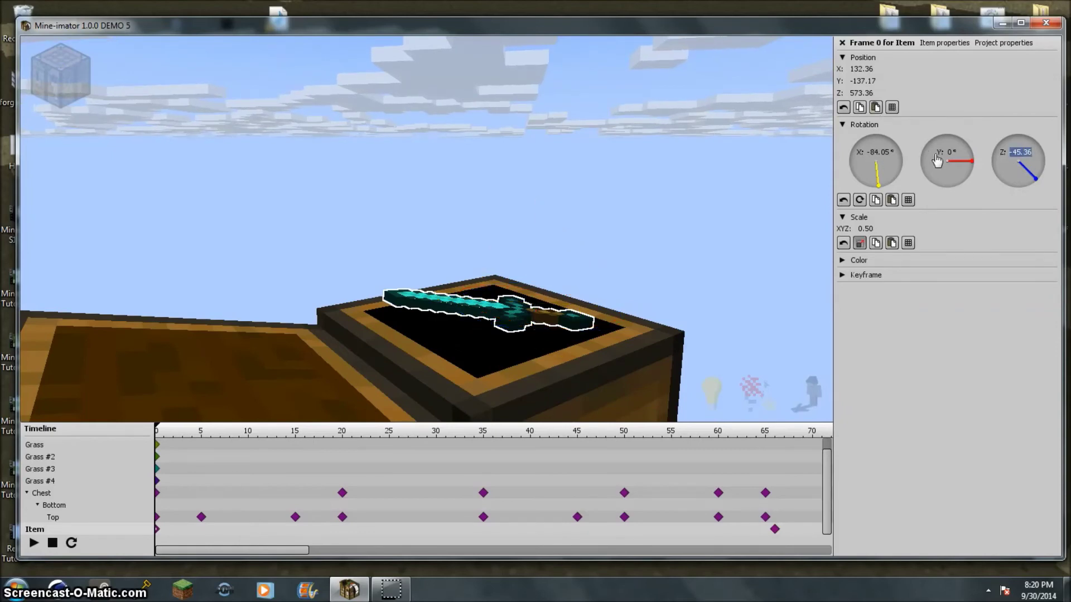
left_click(887, 151)
type("0")
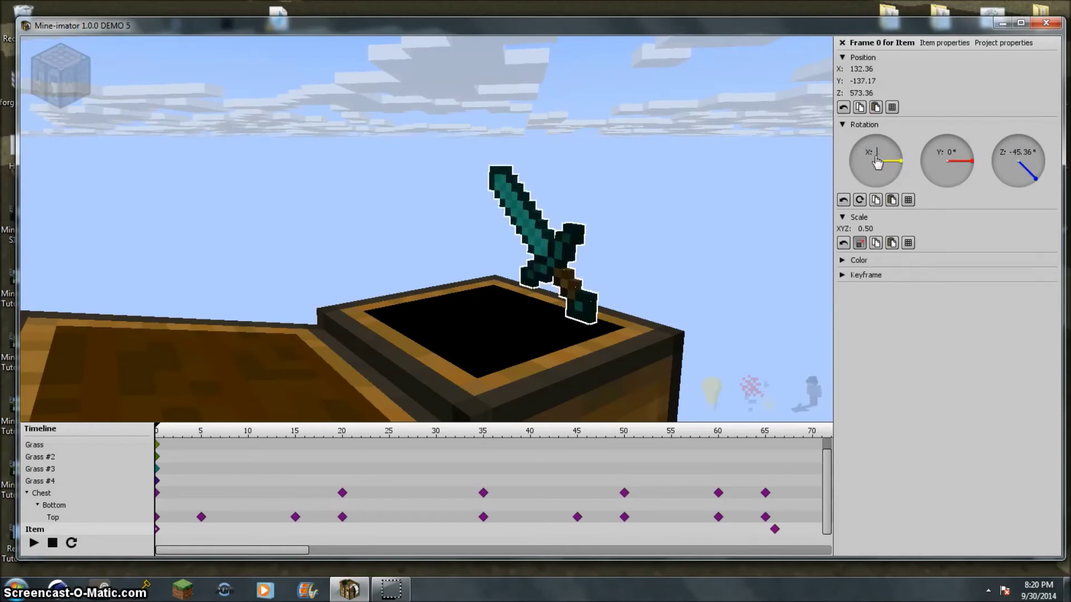
type("90")
key("Return")
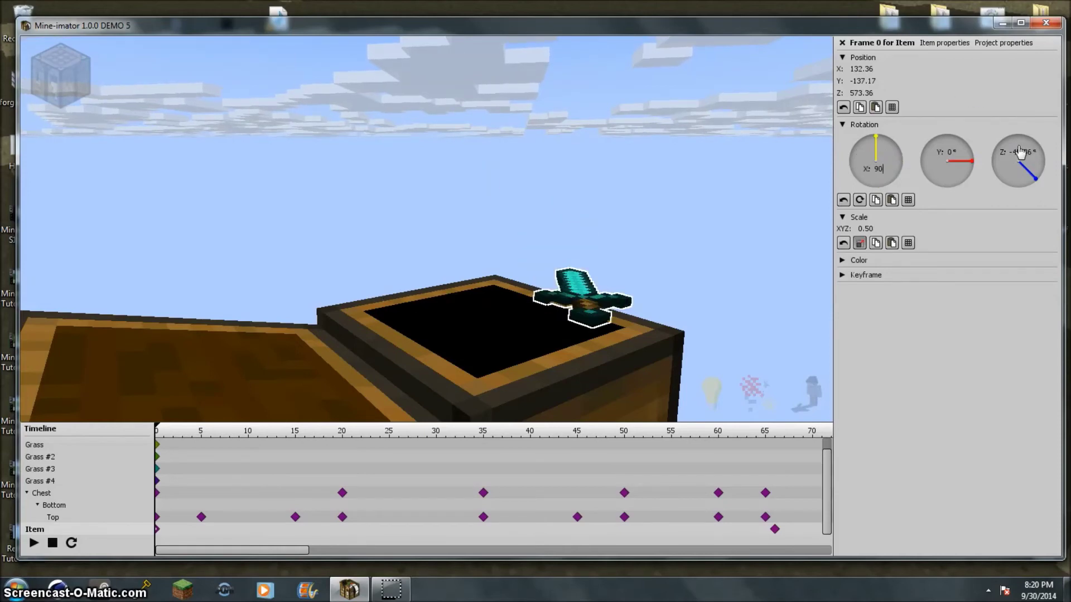
left_click_drag(1020, 151, 1027, 157)
left_click(1023, 170)
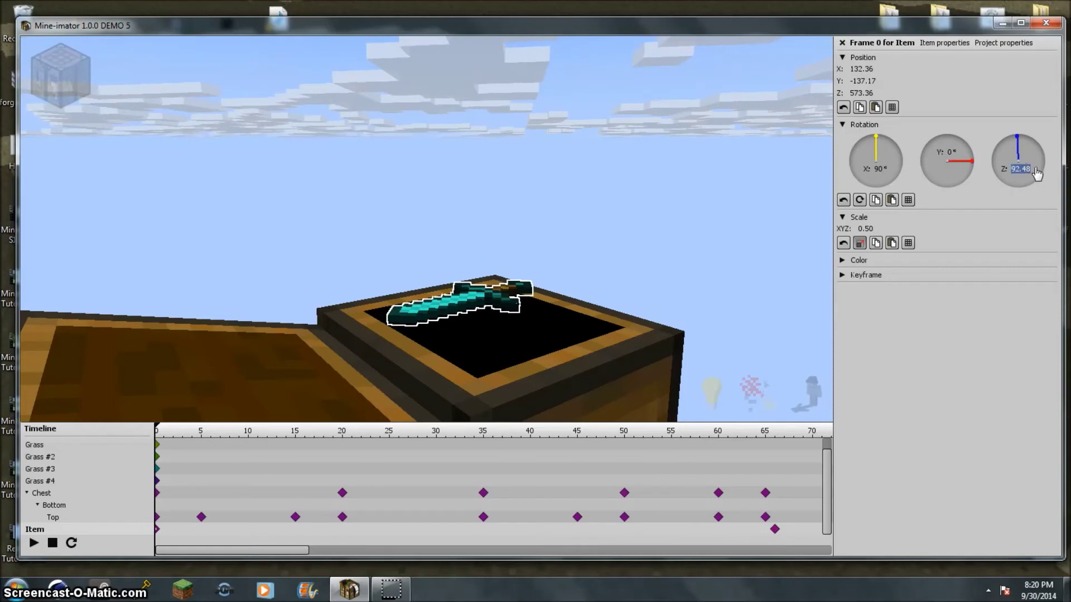
type("90")
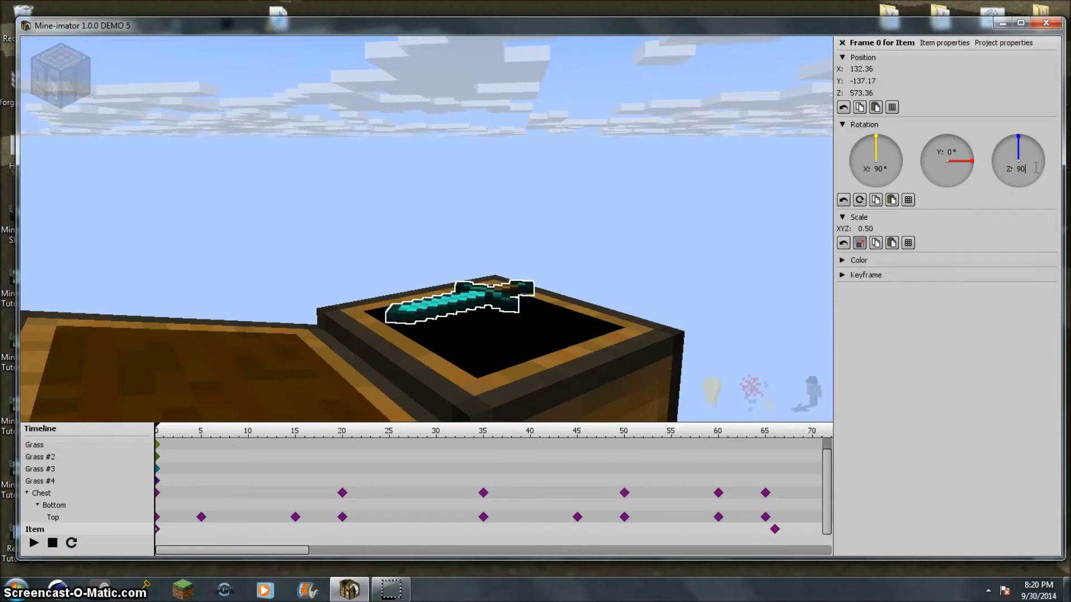
key("Return")
type("45")
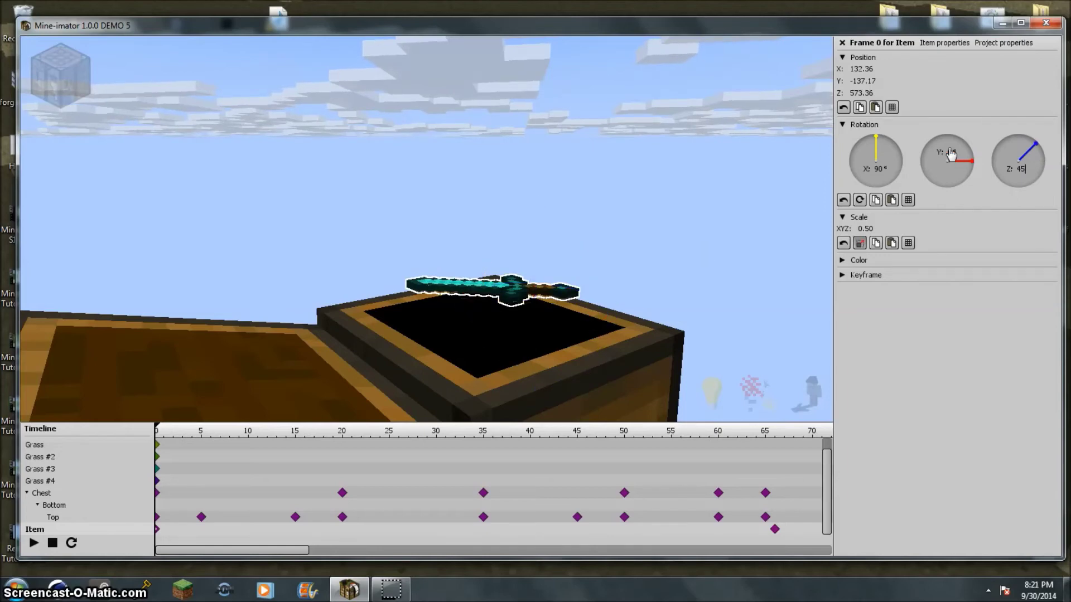
- Set the sword's Y rotation to -90° and slide it to an X position of about 132.2, inside the chest's opening
type("180")
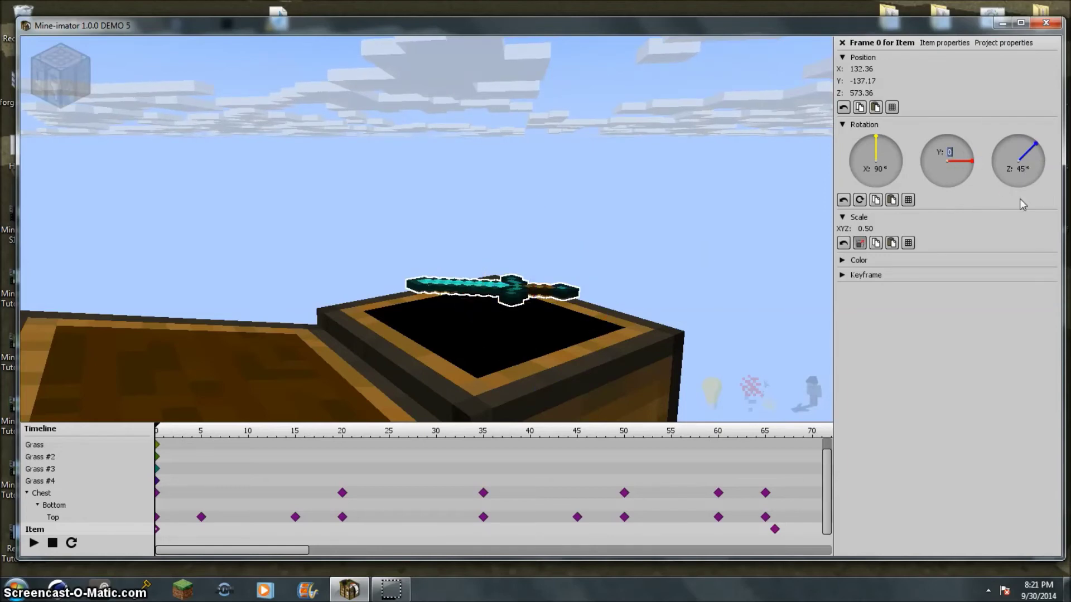
left_click_drag(449, 303, 368, 291)
left_click(948, 169)
type("90")
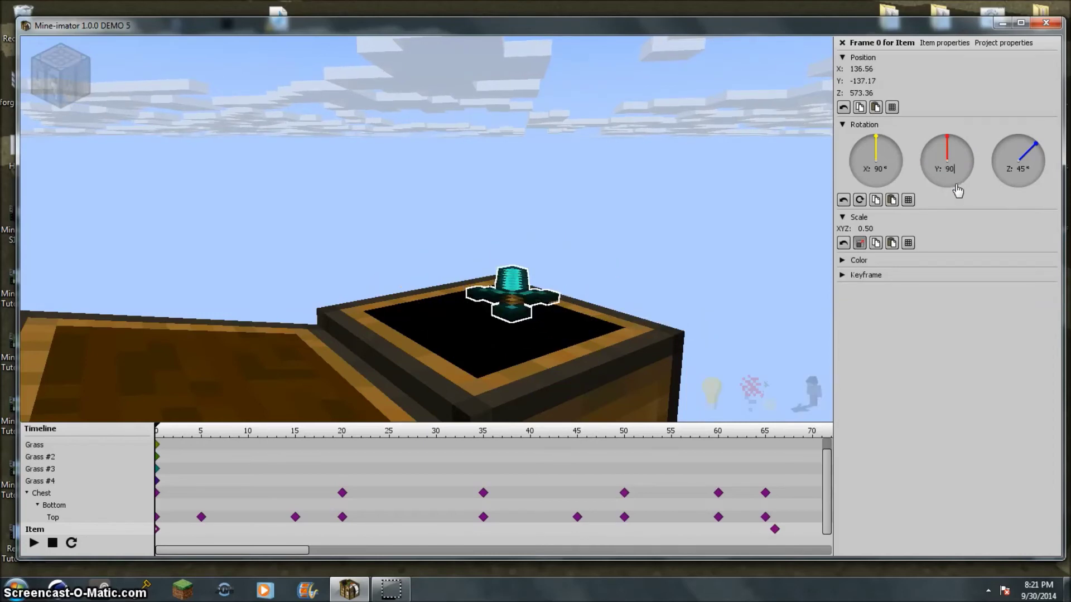
key("Return")
type("-")
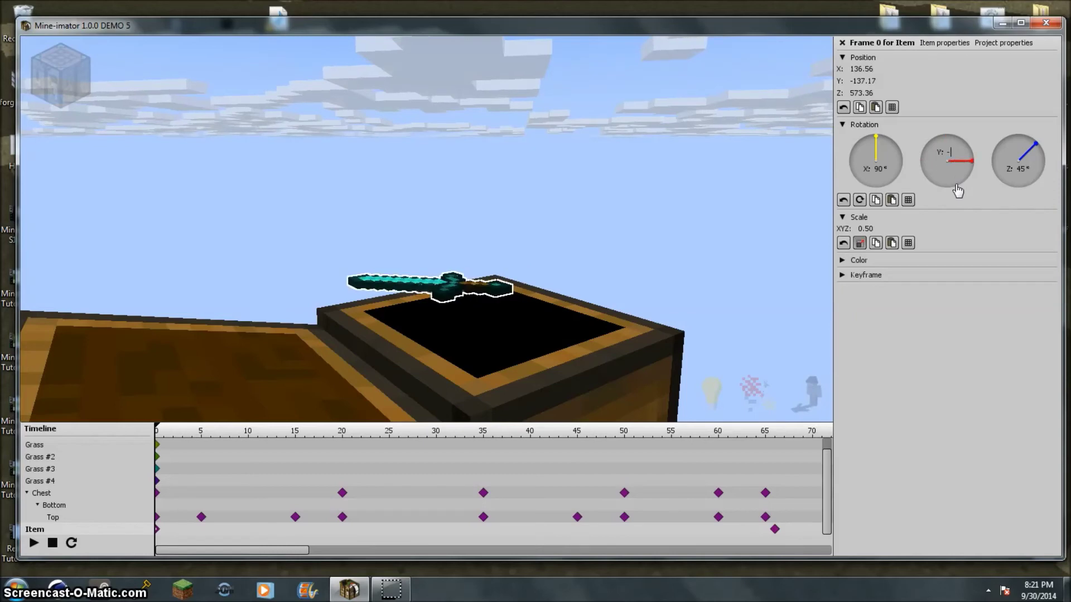
type("90")
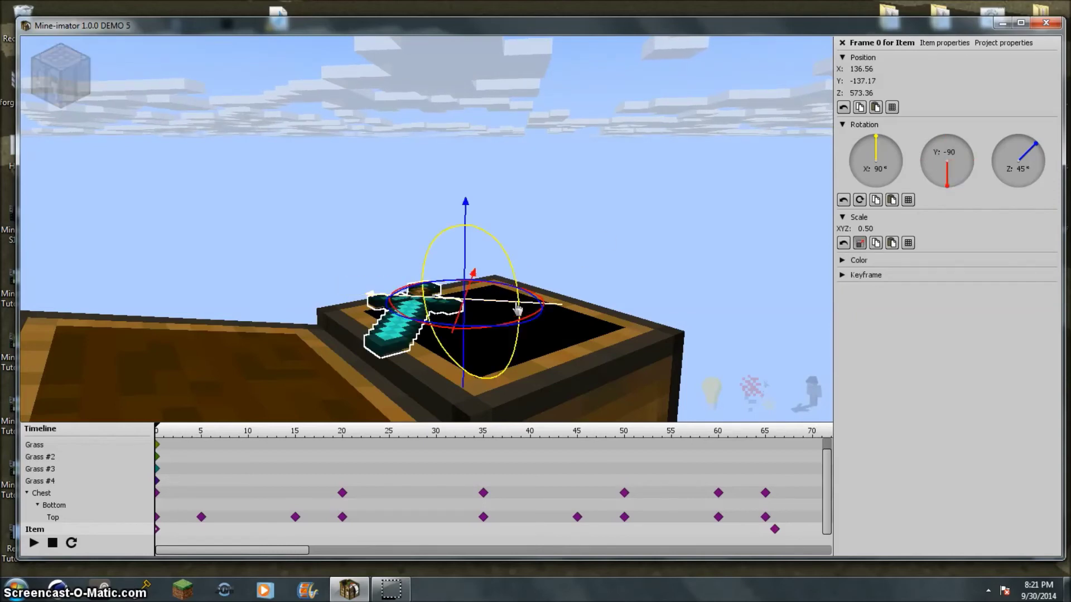
left_click_drag(502, 307, 574, 311)
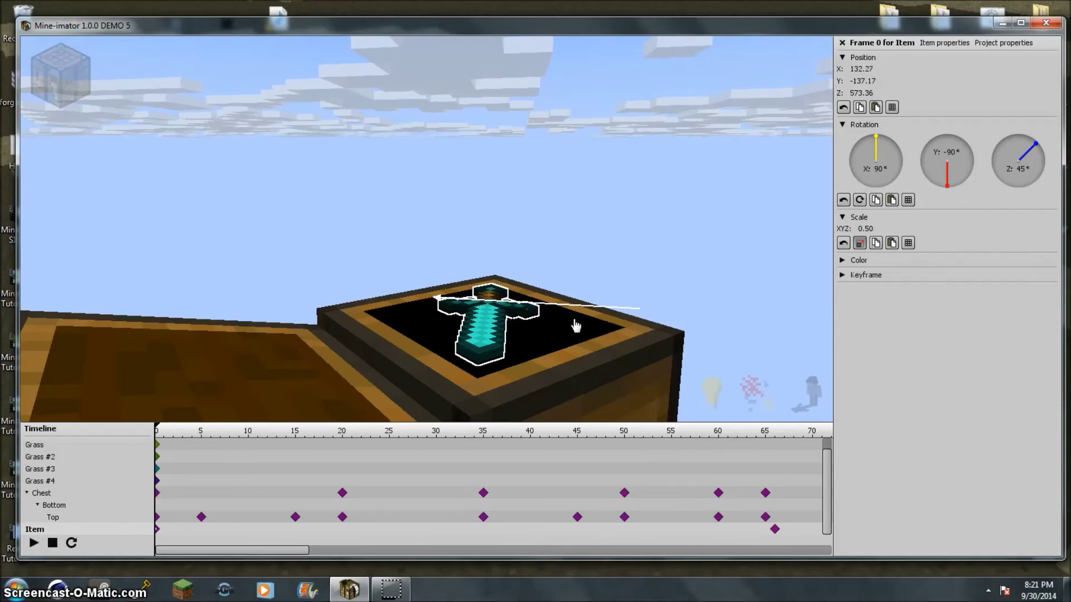
right_click_drag(575, 320, 639, 141)
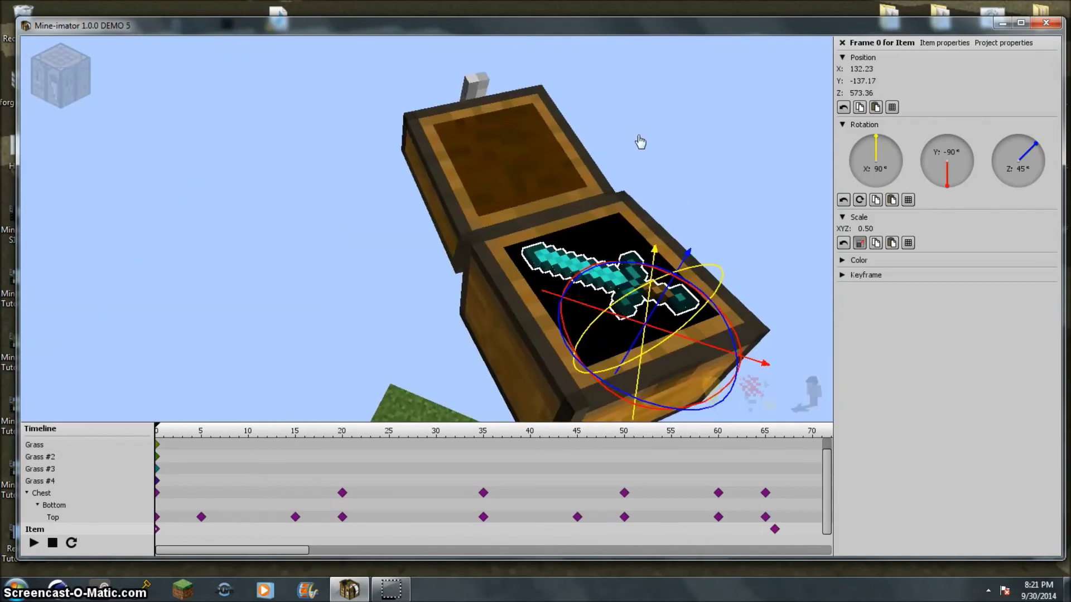
- Make the Chest the parent of the sword item in its hierarchy settings
left_click(842, 43)
left_click(862, 100)
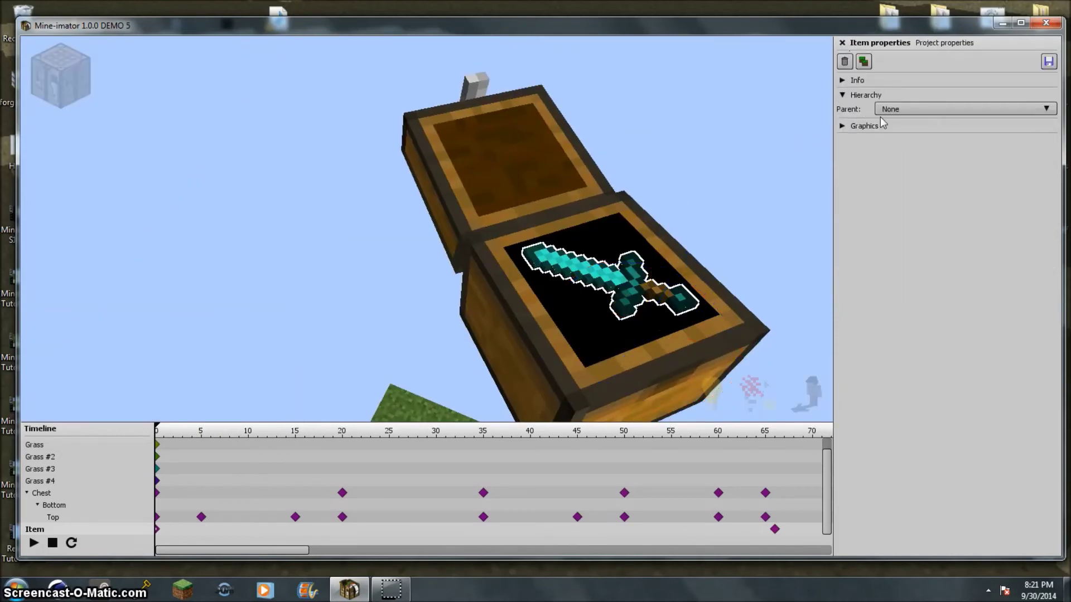
left_click(884, 110)
scroll(942, 206, "down", 1)
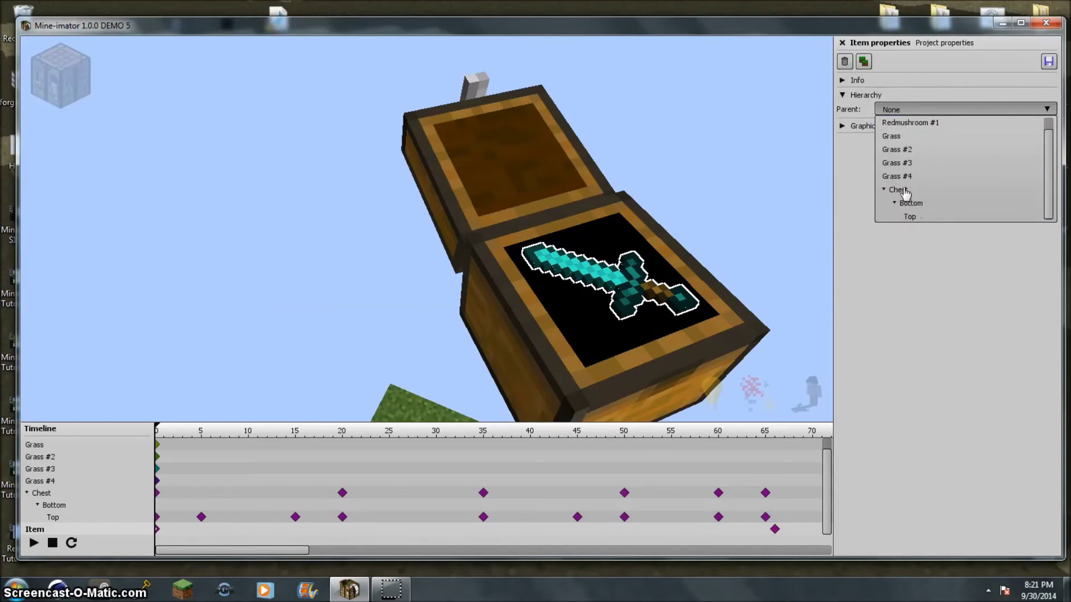
left_click(904, 192)
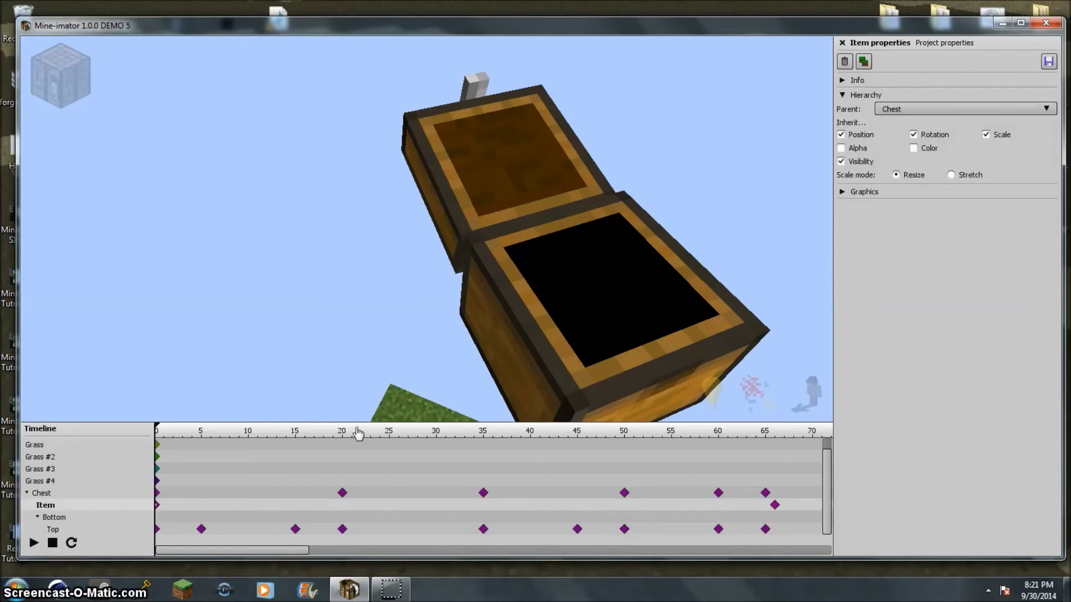
- Select the sword item's keyframe at frame 0 and re-enter its scale as 0.5
right_click_drag(424, 224, 172, 450)
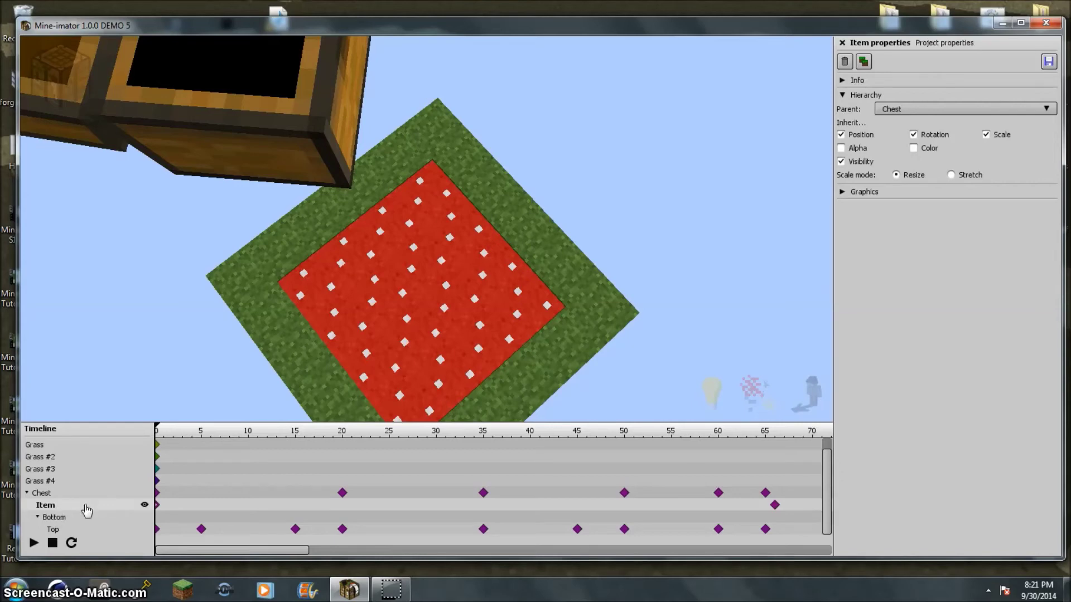
double_click(158, 505)
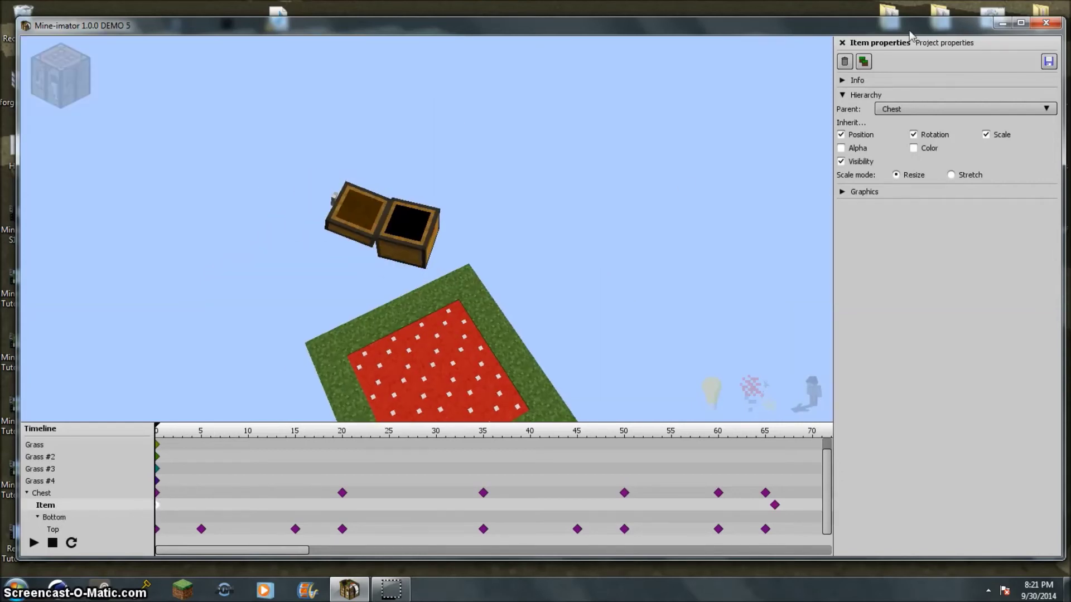
left_click(842, 43)
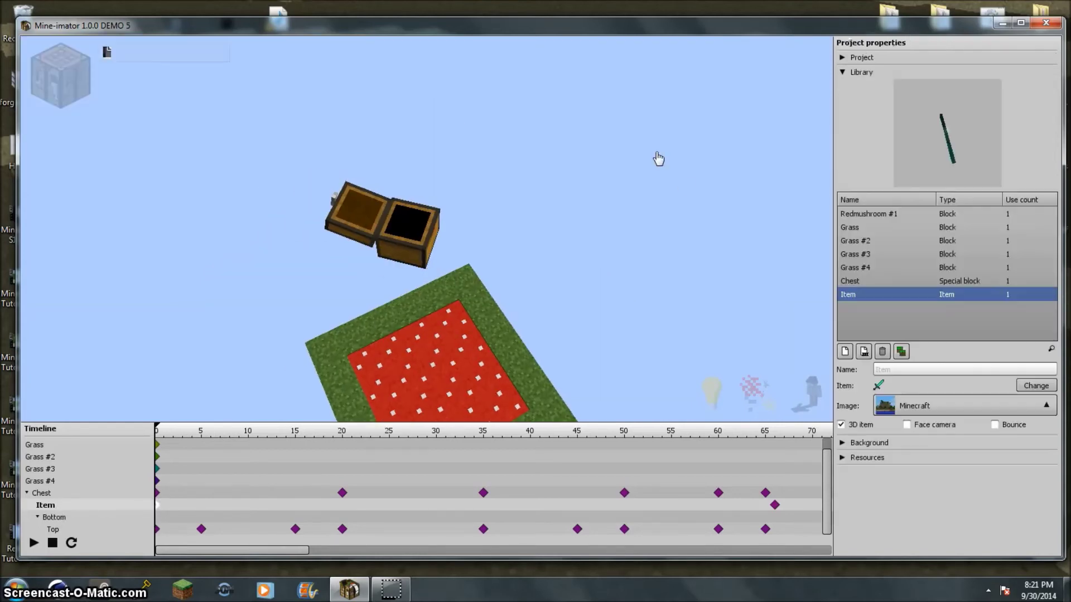
left_click(209, 540)
left_click(158, 506)
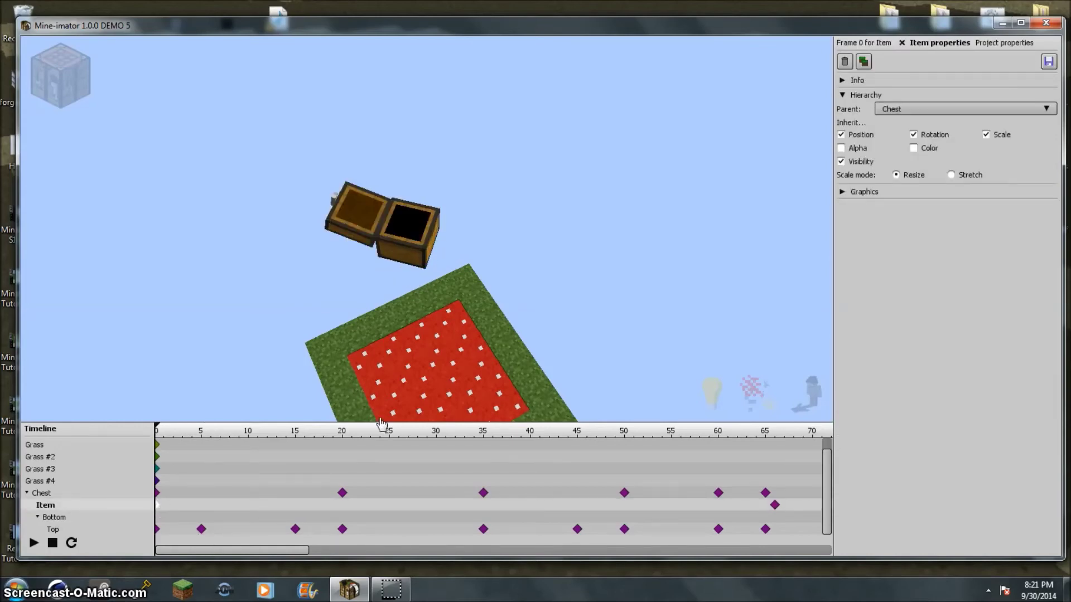
left_click(870, 47)
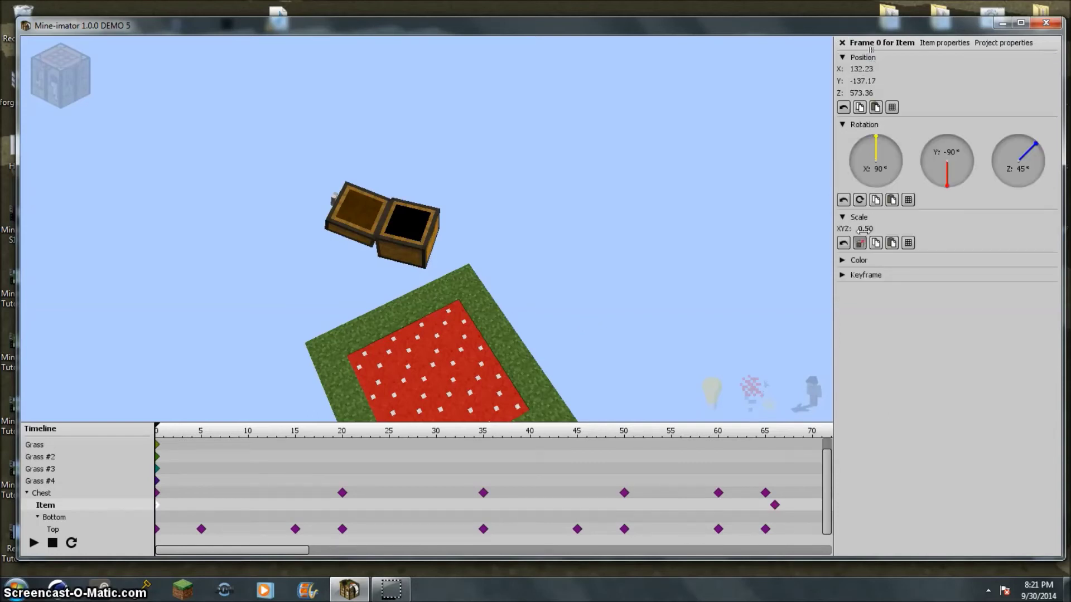
type("1")
key("BackSpace")
type(".5")
- Turn off position, rotation and scale inheritance from the Chest for the sword item
left_click(950, 42)
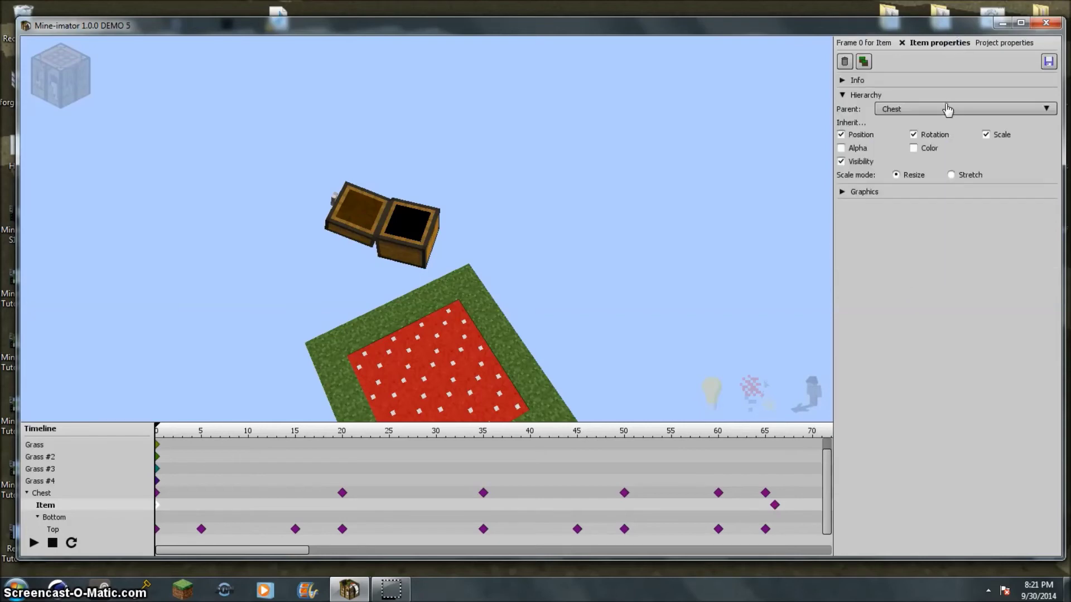
left_click(903, 112)
left_click(900, 110)
left_click(857, 137)
left_click(933, 136)
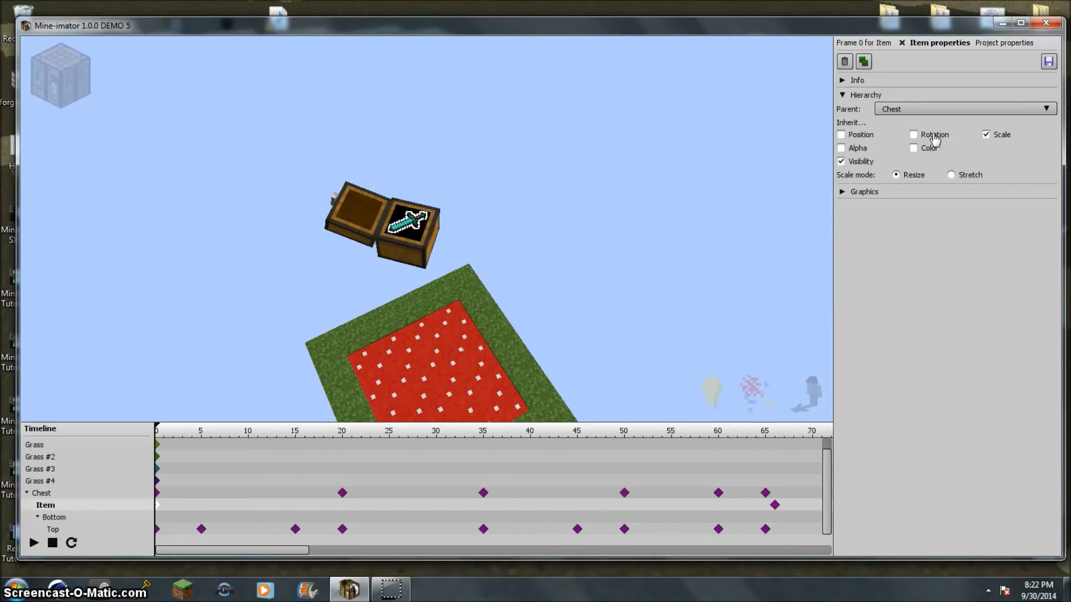
left_click(987, 136)
left_click(986, 135)
left_click(1007, 136)
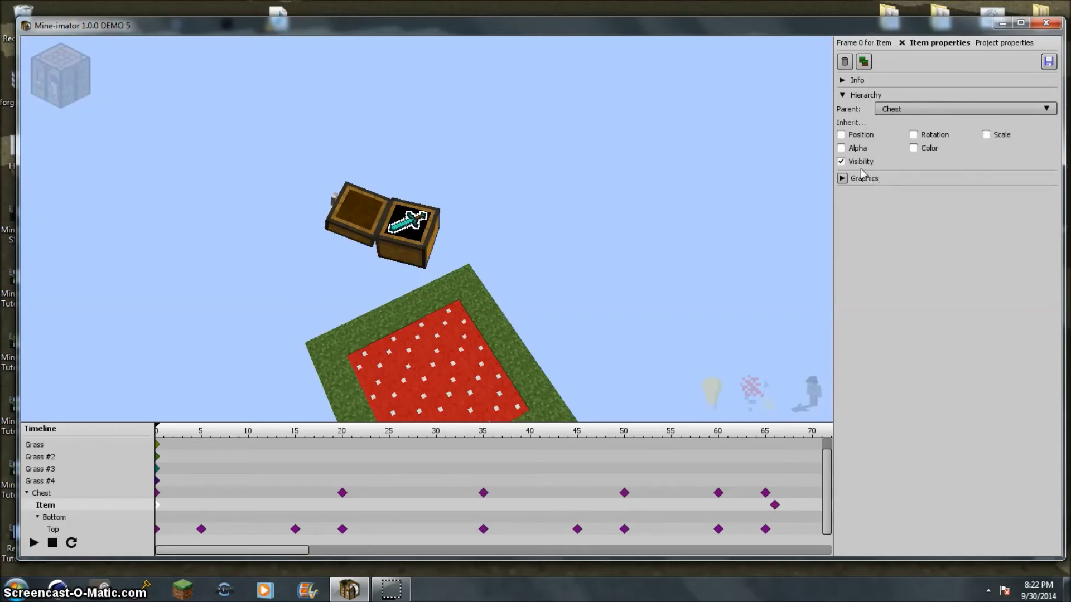
left_click(415, 258)
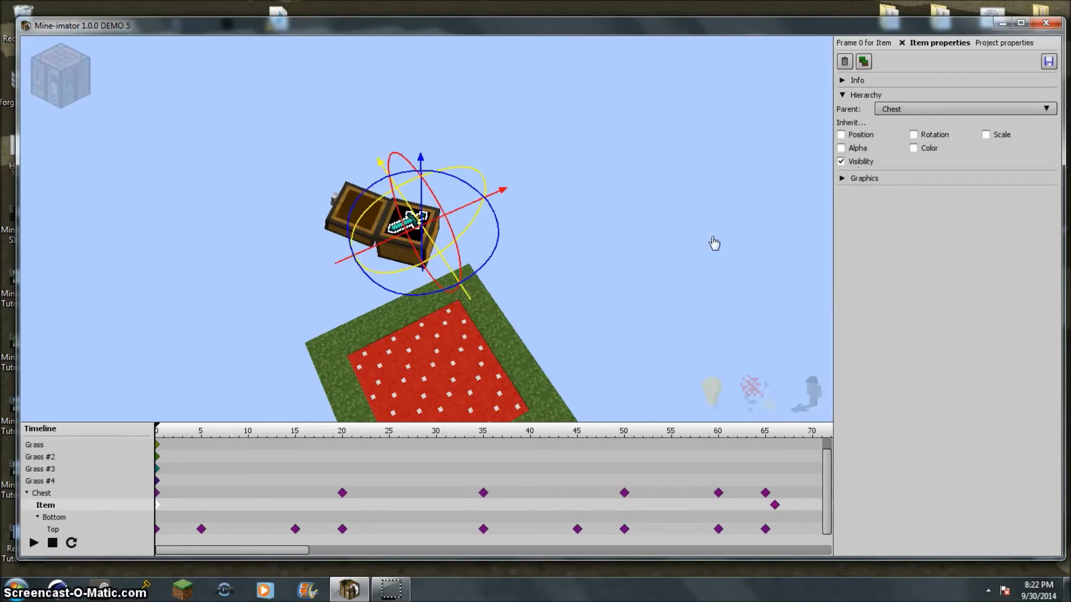
left_click(855, 95)
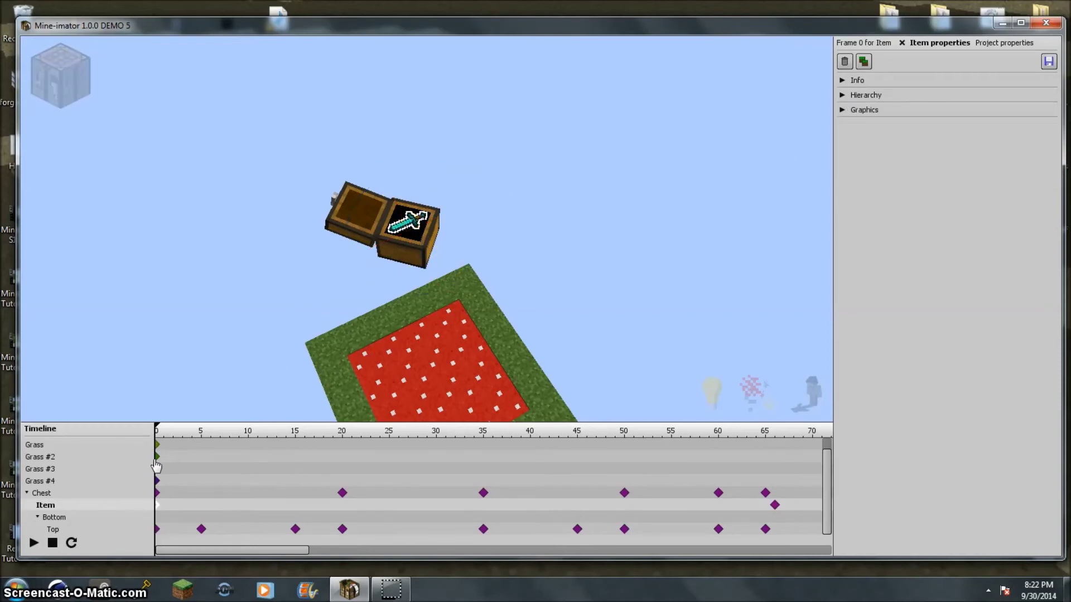
- Play and scrub the animation to check how the sword moves relative to the falling chest
key("space")
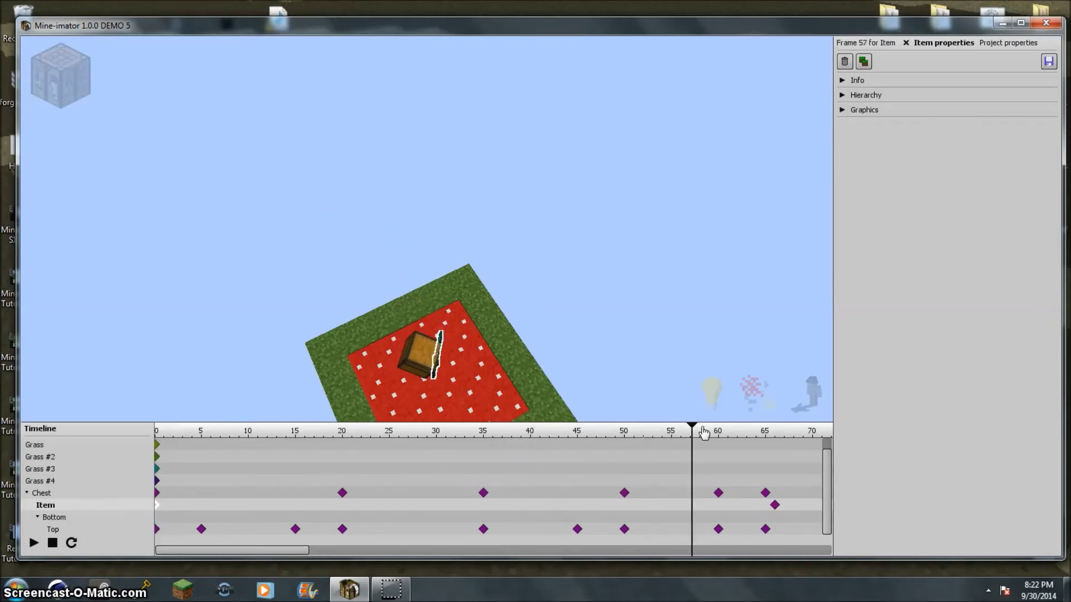
left_click_drag(762, 429, 137, 428)
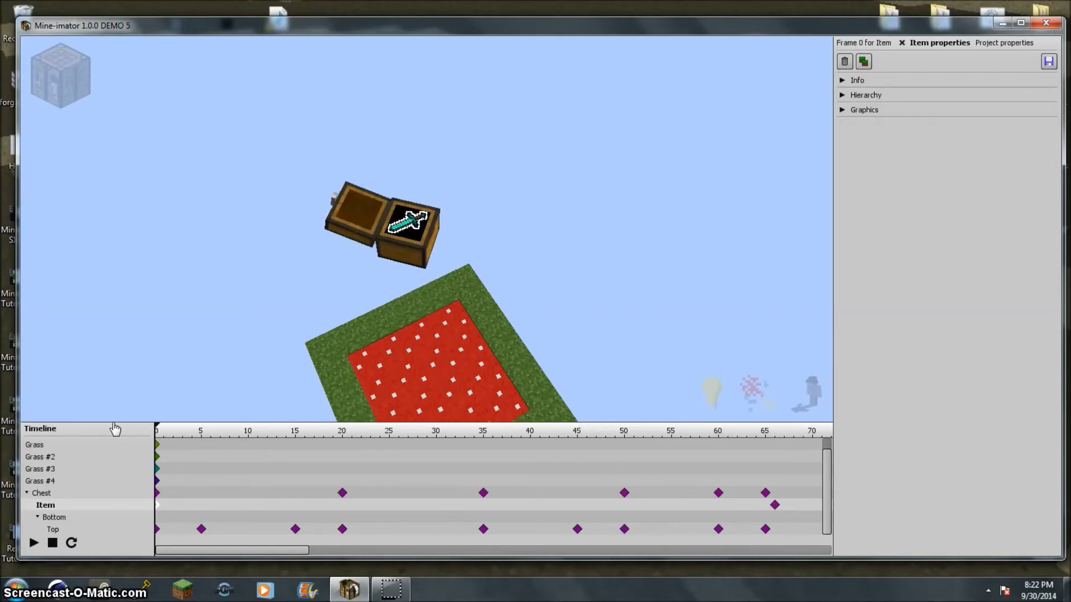
left_click(34, 548)
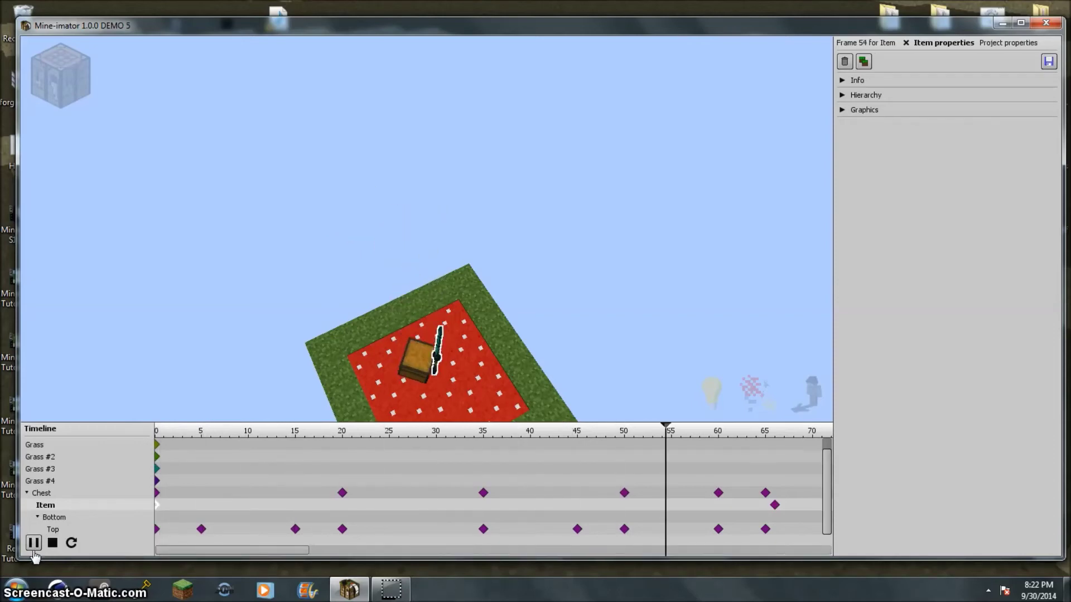
left_click(34, 551)
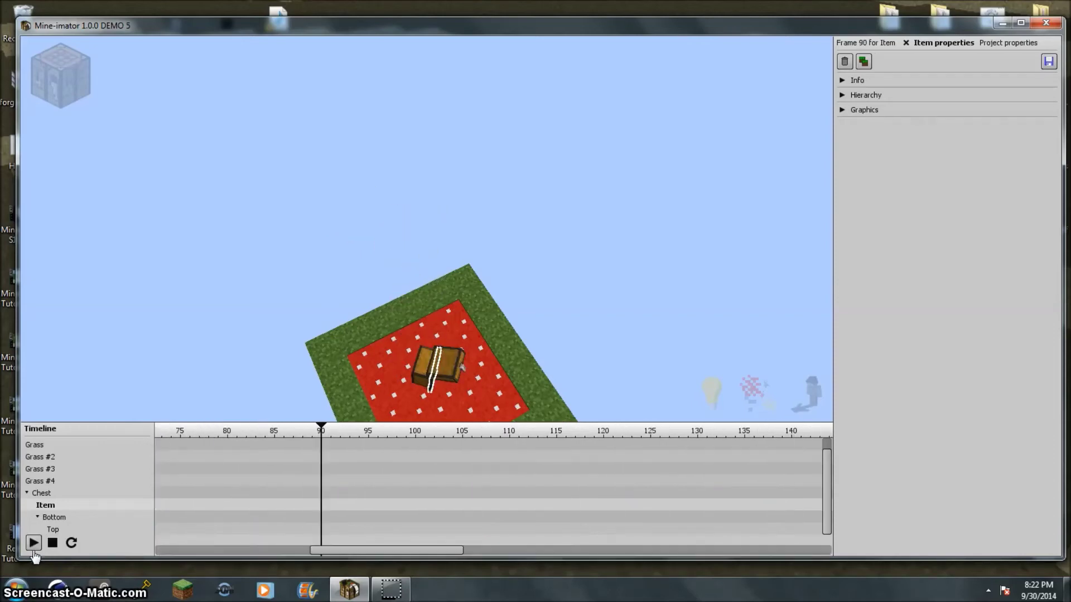
left_click(52, 543)
left_click_drag(210, 485, 304, 485)
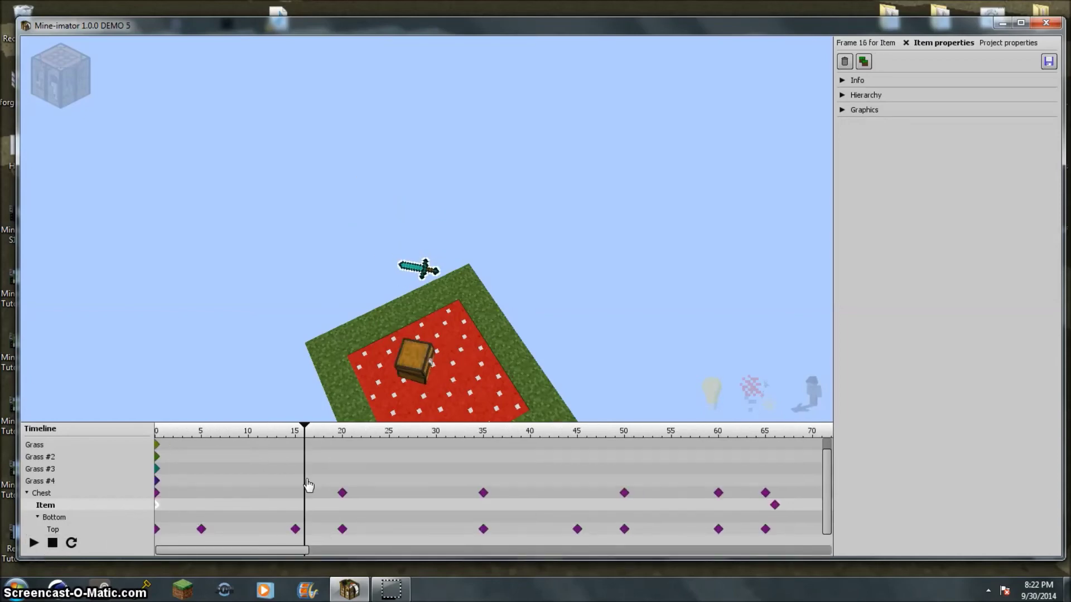
left_click_drag(307, 439, 124, 433)
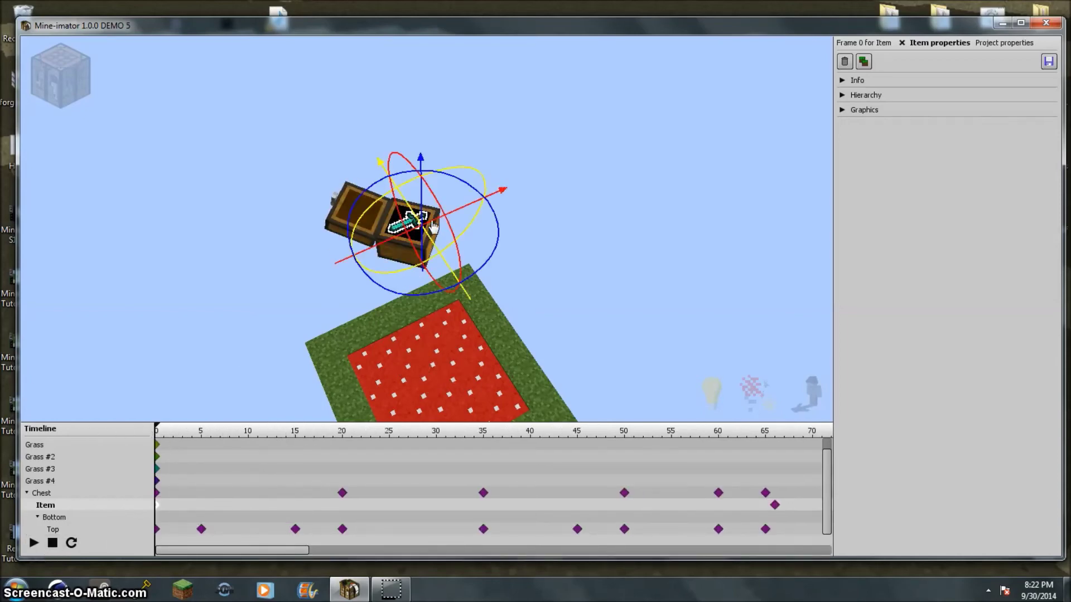
- Re-enable position and rotation inheritance for the sword item and set its X and Y positions to 0
left_click(854, 96)
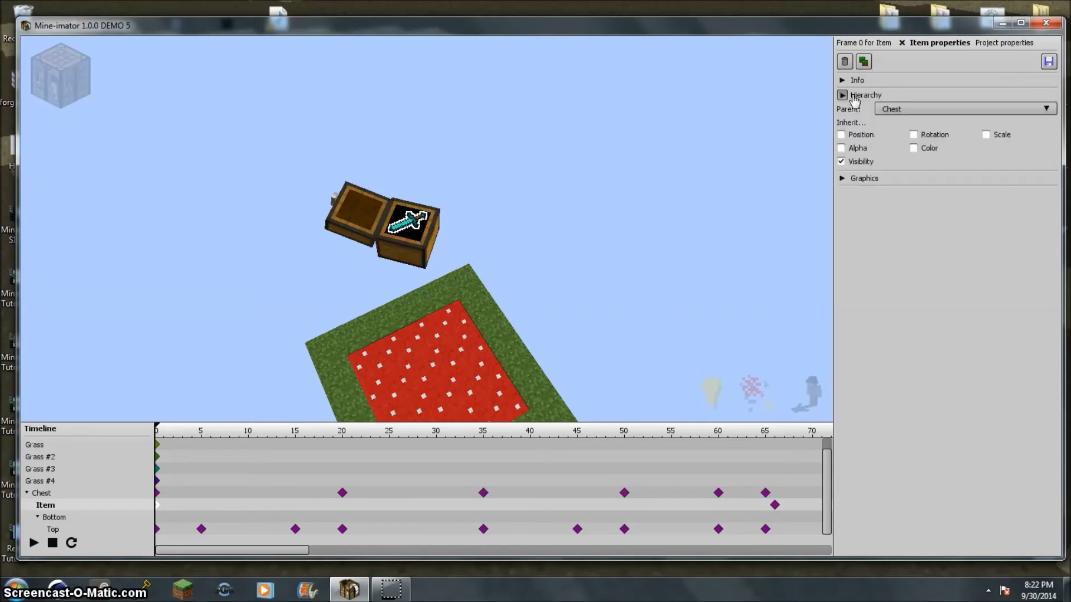
left_click(914, 135)
left_click(855, 43)
left_click(868, 68)
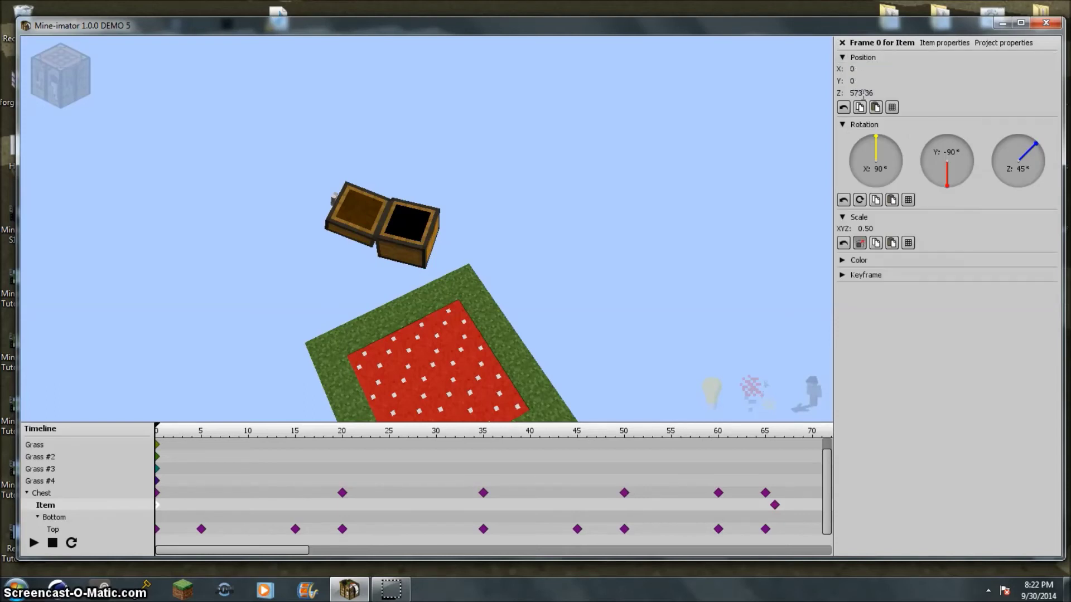
left_click(937, 43)
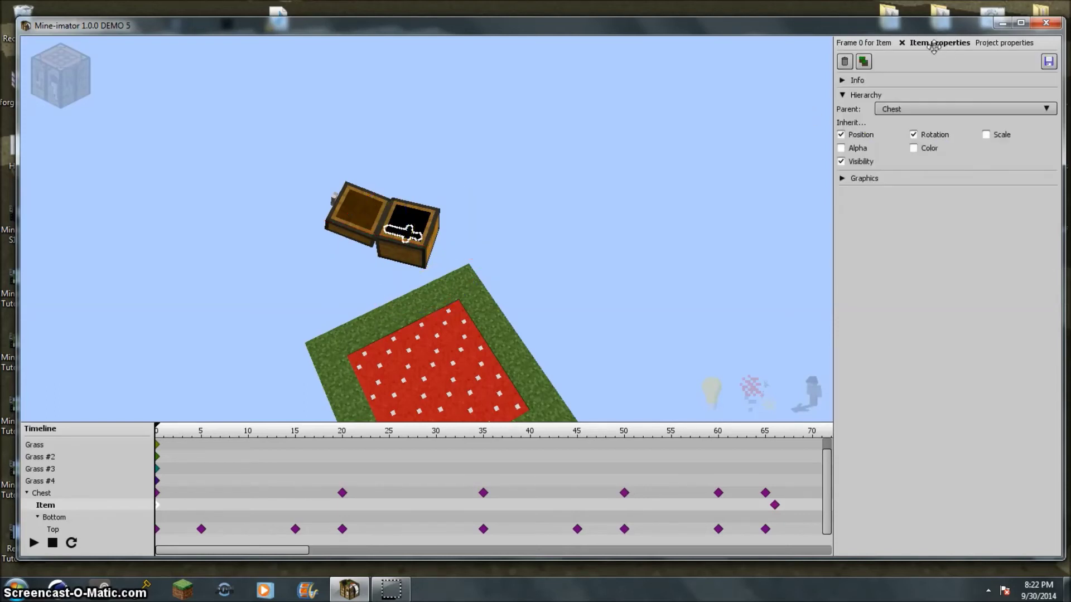
- Try sword heights of 8 and 9 inside the chest, and settle on a Z position of 10
left_click(882, 44)
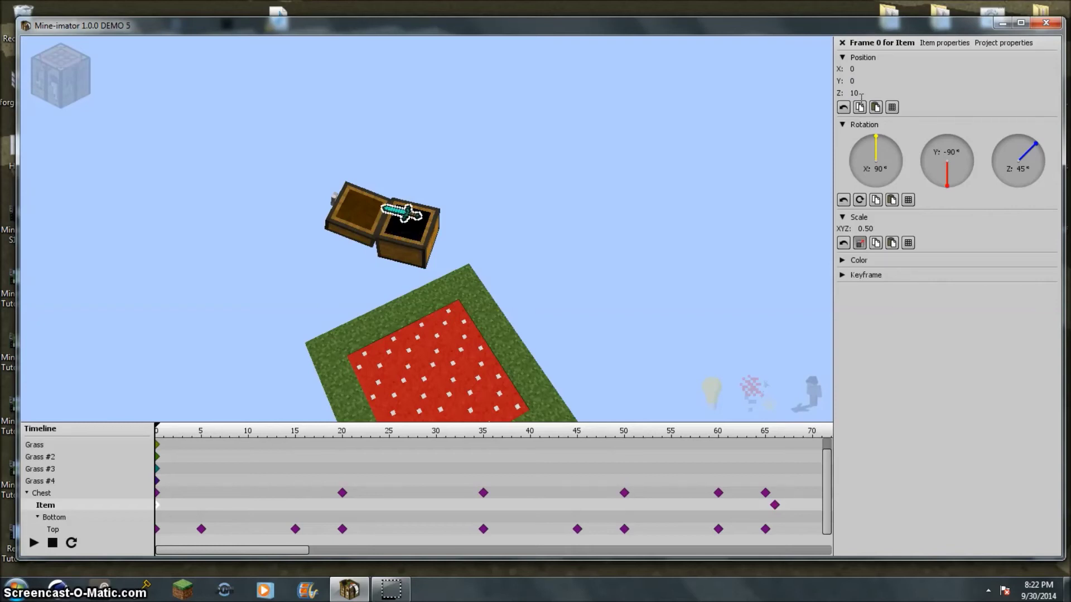
key("BackSpace")
key("BackSpace")
type("8")
key("BackSpace")
type("9")
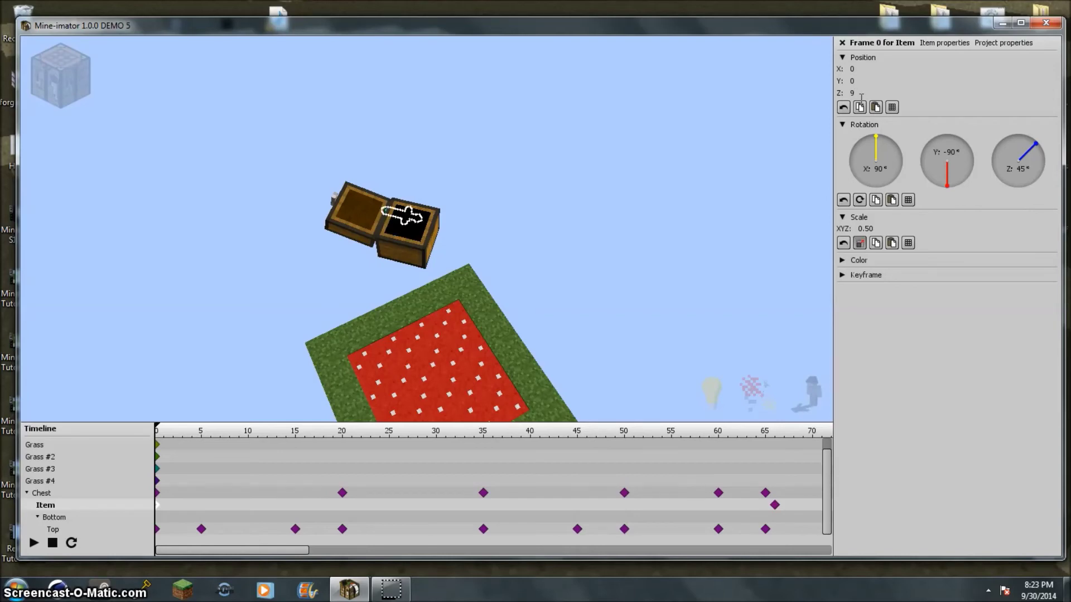
key("BackSpace")
type("10")
key("Return")
- Slide the sword across the chest's opening to a Y position of about 2.40
scroll(710, 107, "up", 5)
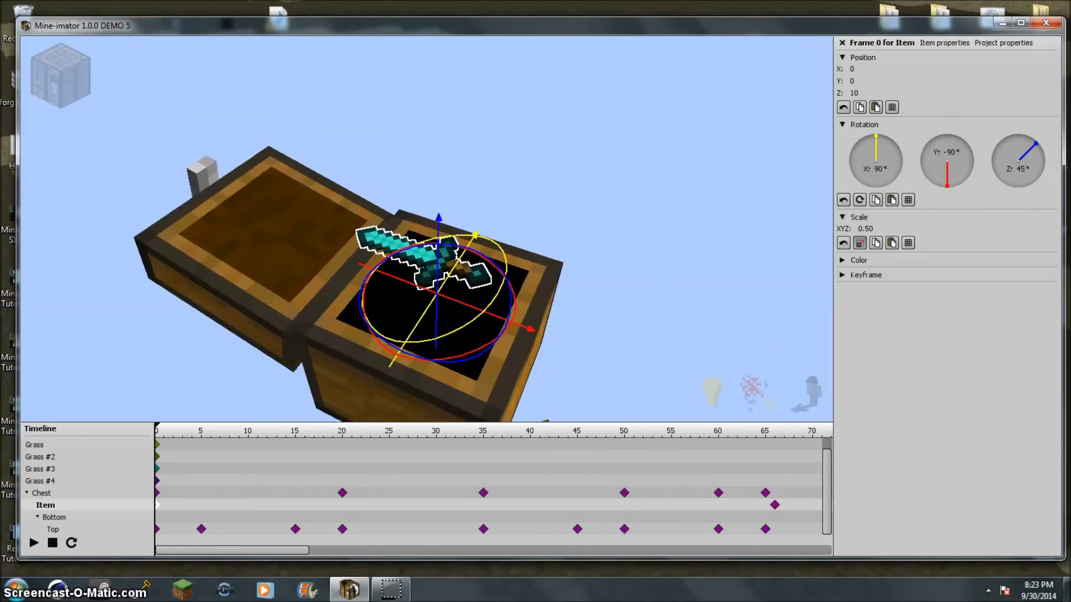
scroll(513, 229, "up", 6)
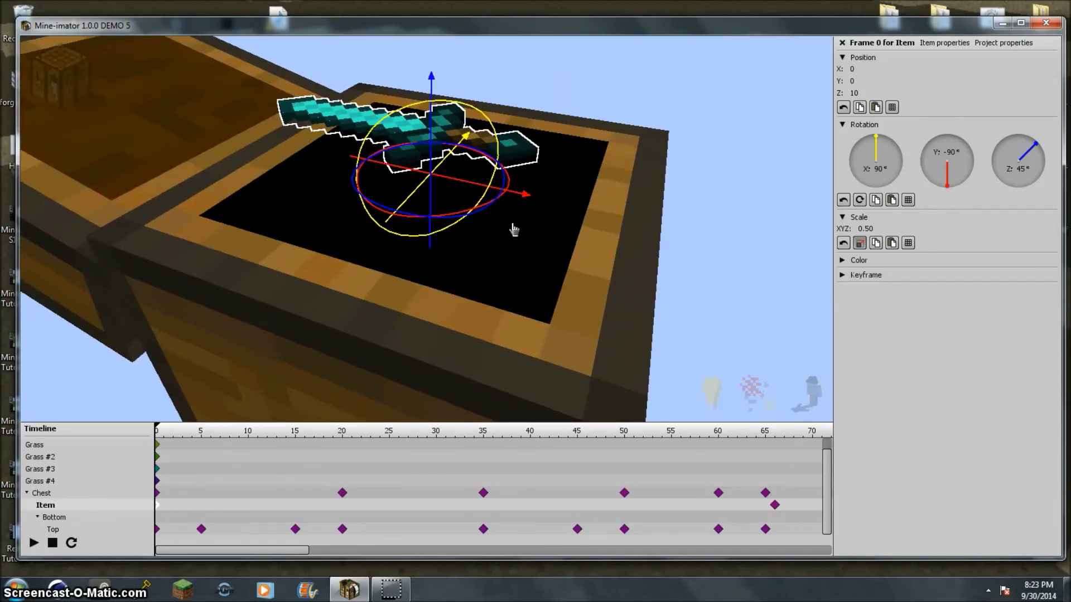
left_click_drag(527, 198, 597, 236)
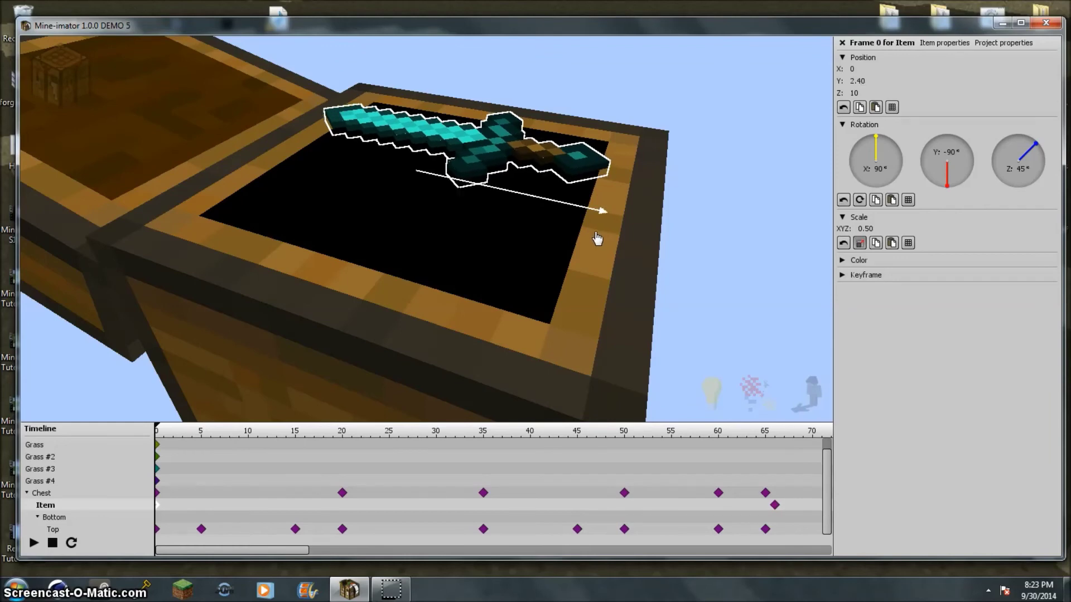
- Set the sword's Y rotation to 0° and its X rotation to 90°
left_click(983, 45)
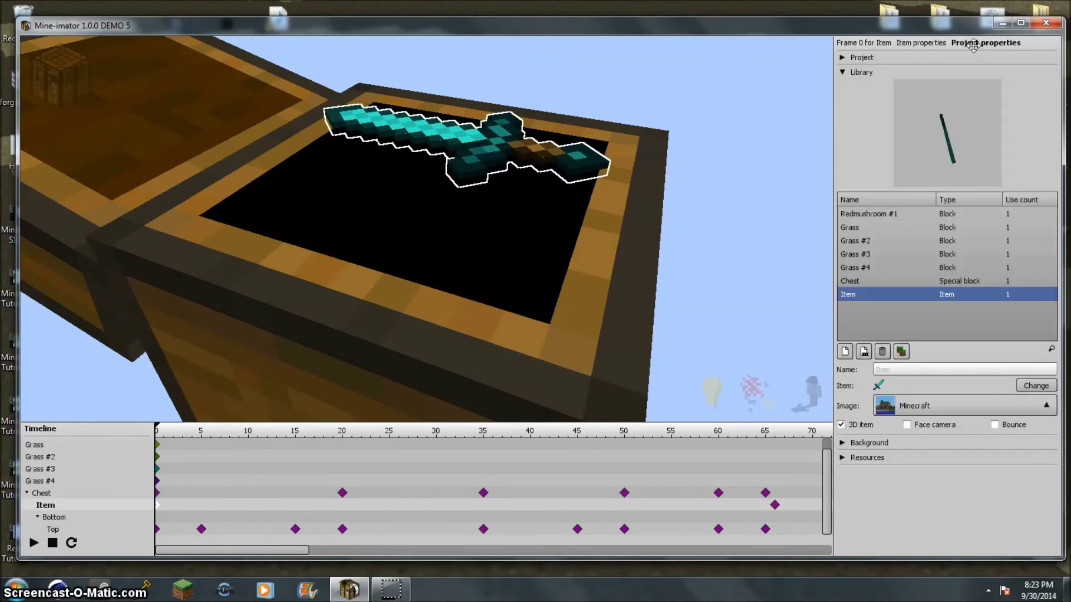
left_click(920, 43)
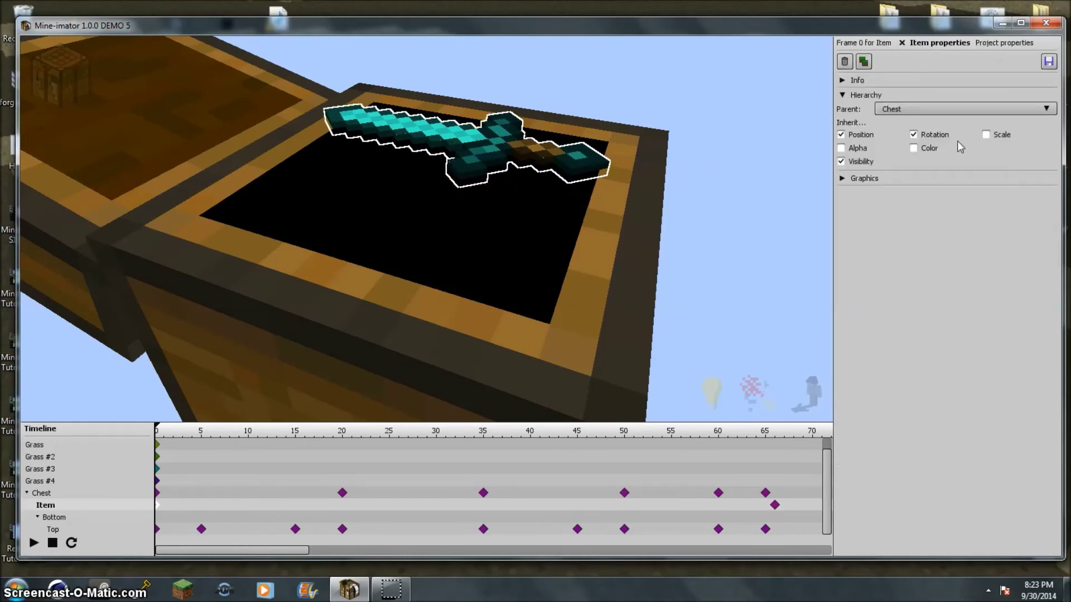
left_click(867, 43)
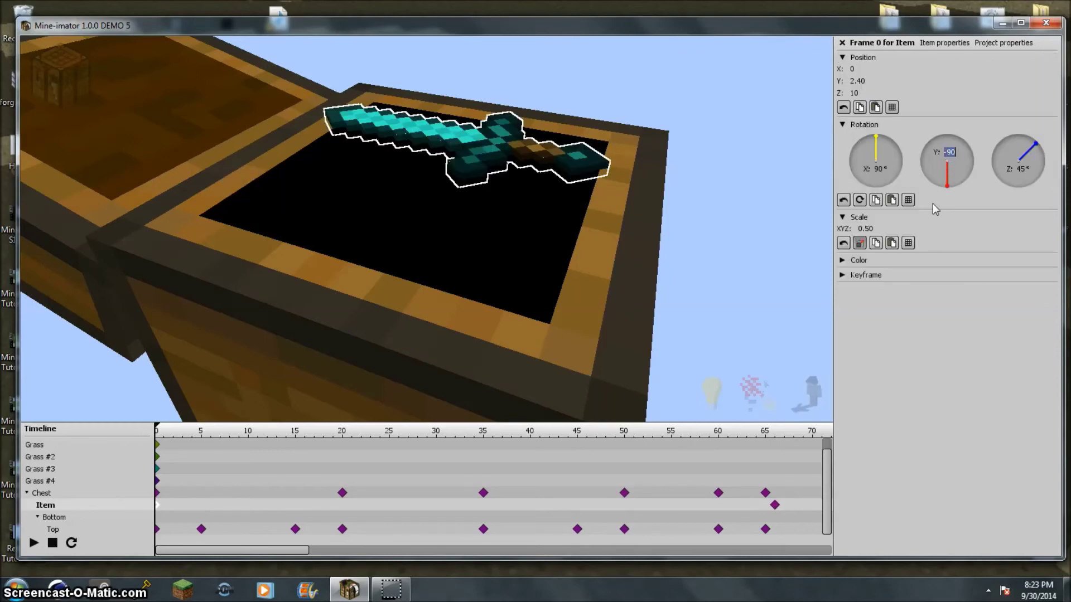
type("0")
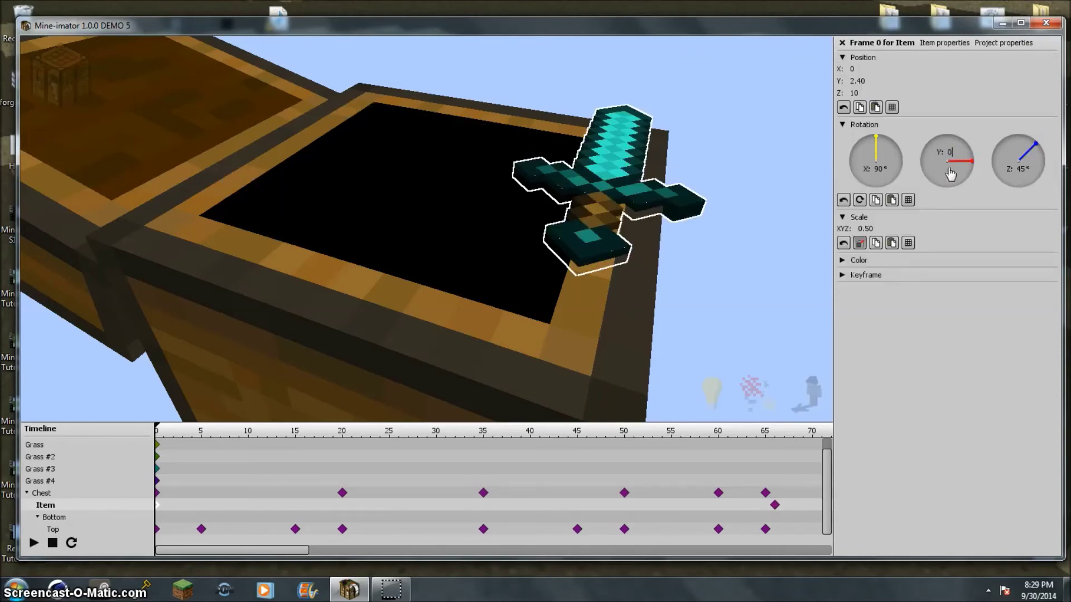
left_click_drag(890, 174, 884, 174)
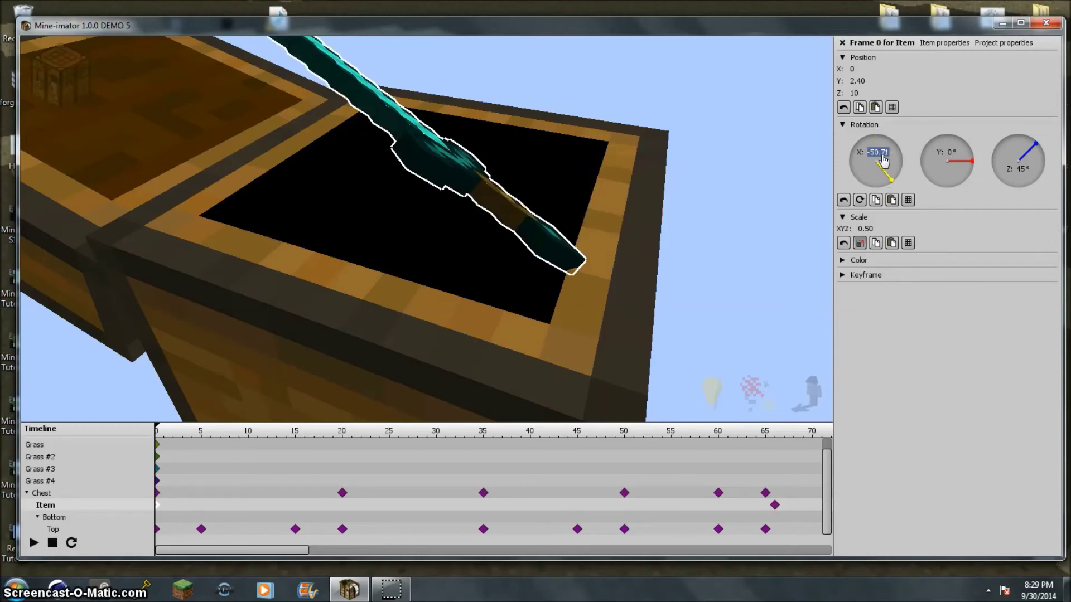
type("0")
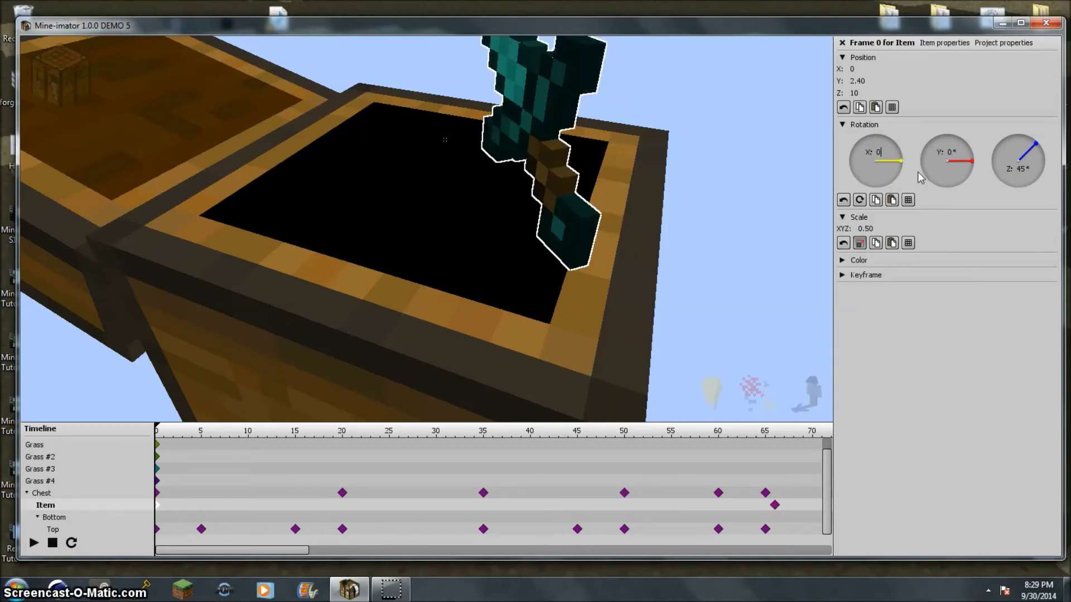
key("BackSpace")
type("90")
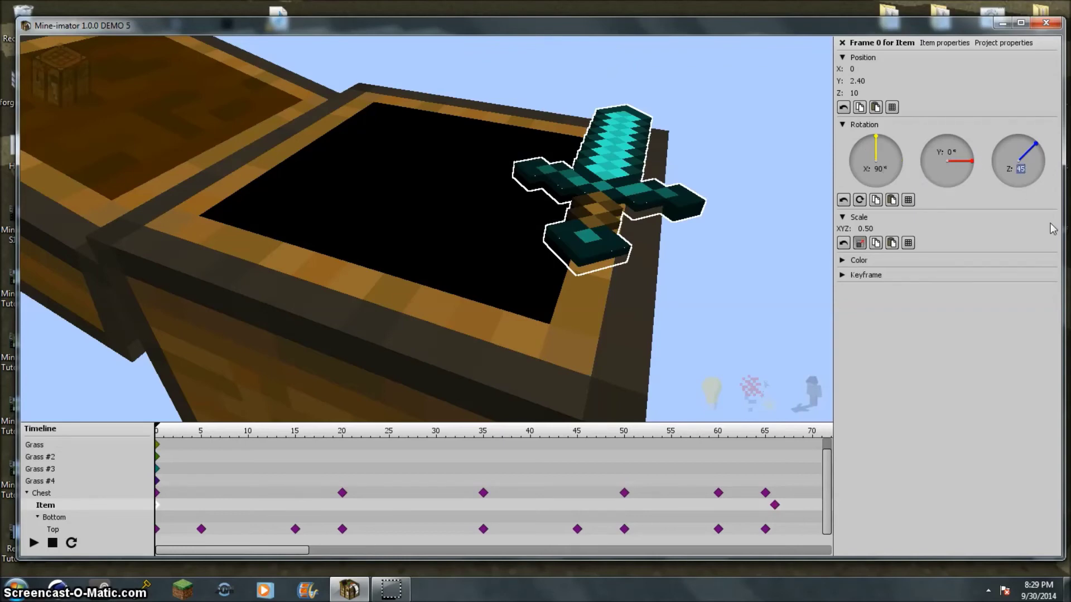
- Set the sword's Z rotation to 180° so its blade points toward the chest's lid
type("0")
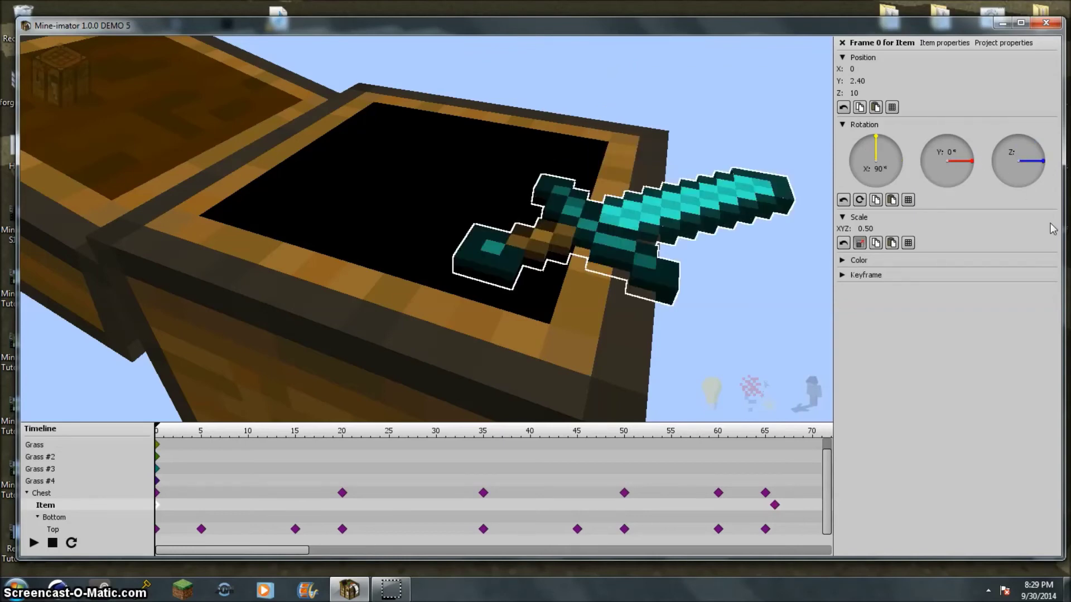
type("90")
key("BackSpace")
key("BackSpace")
type("180")
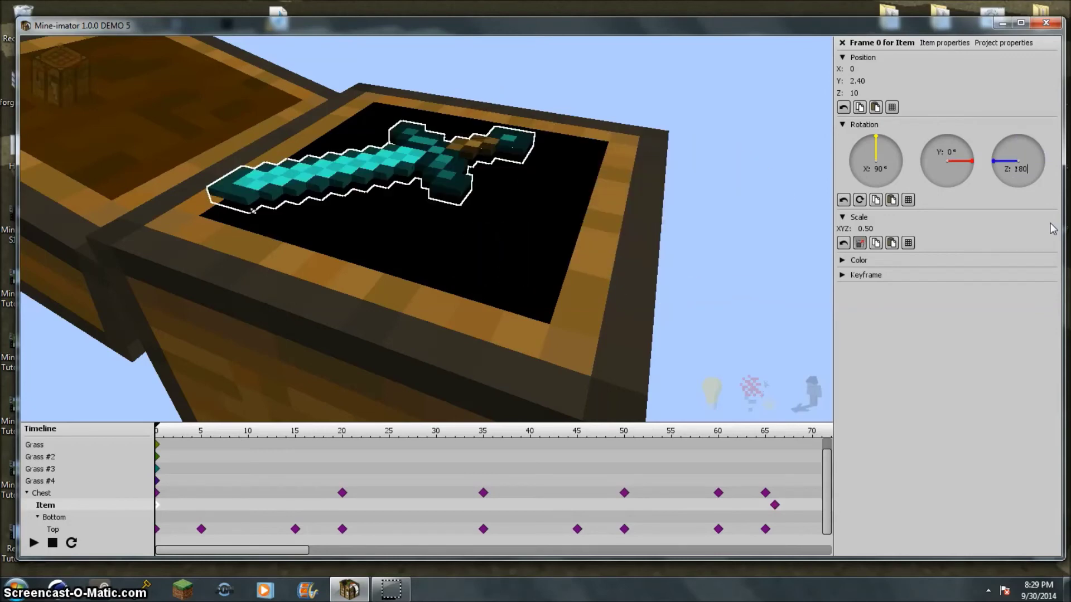
- Slide the sword forward within the chest's opening and set its Y position to 4
left_click_drag(530, 201, 591, 232)
scroll(234, 167, "down", 8)
left_click_drag(234, 167, 313, 195)
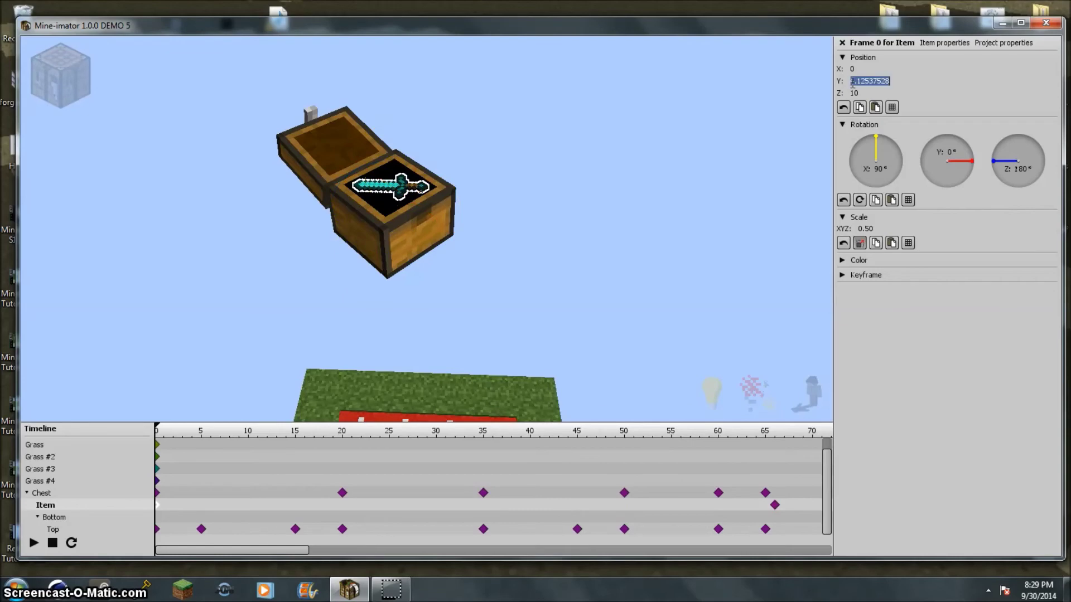
type("4")
key("Return")
right_click_drag(669, 208, 591, 209)
key("w")
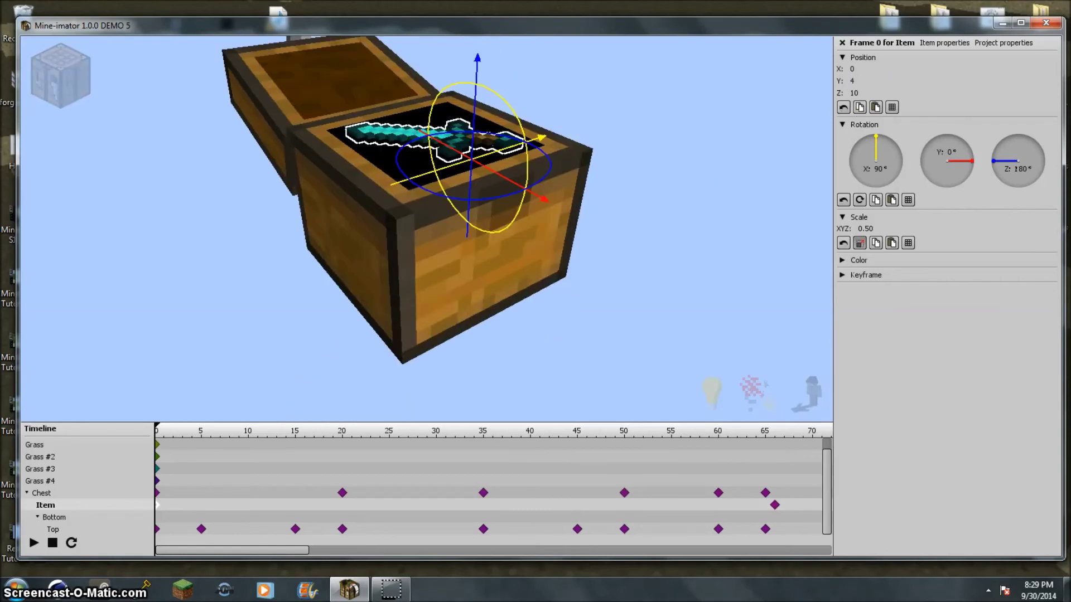
mouse_move(167, 431)
left_mouse_down()
mouse_move(213, 429)
mouse_move(157, 429)
left_mouse_up()
right_click_drag(193, 306, 193, 305)
key("s")
right_click_drag(406, 313, 406, 313)
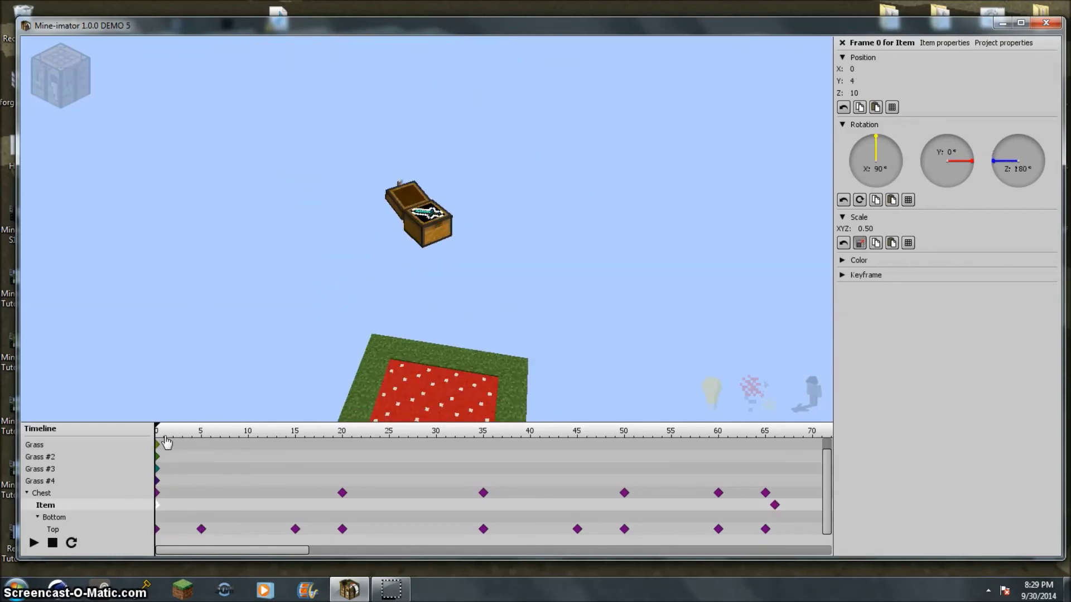
mouse_move(158, 437)
left_mouse_down()
mouse_move(352, 480)
mouse_move(409, 468)
mouse_move(289, 446)
mouse_move(140, 442)
left_mouse_up()
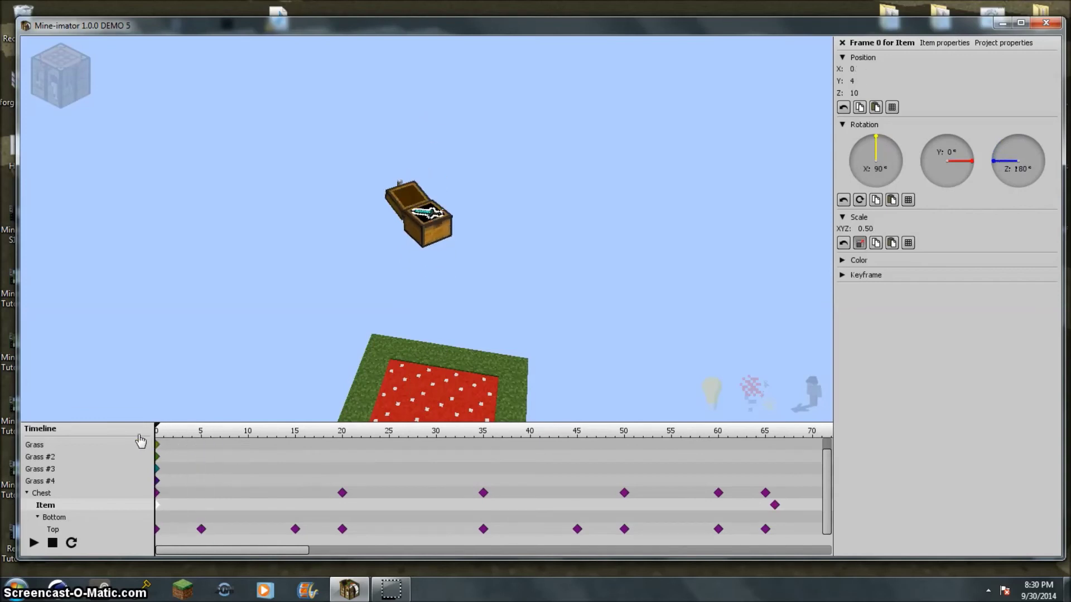
- Try scale inheritance from the chest on the sword and switch it back off
left_click(934, 46)
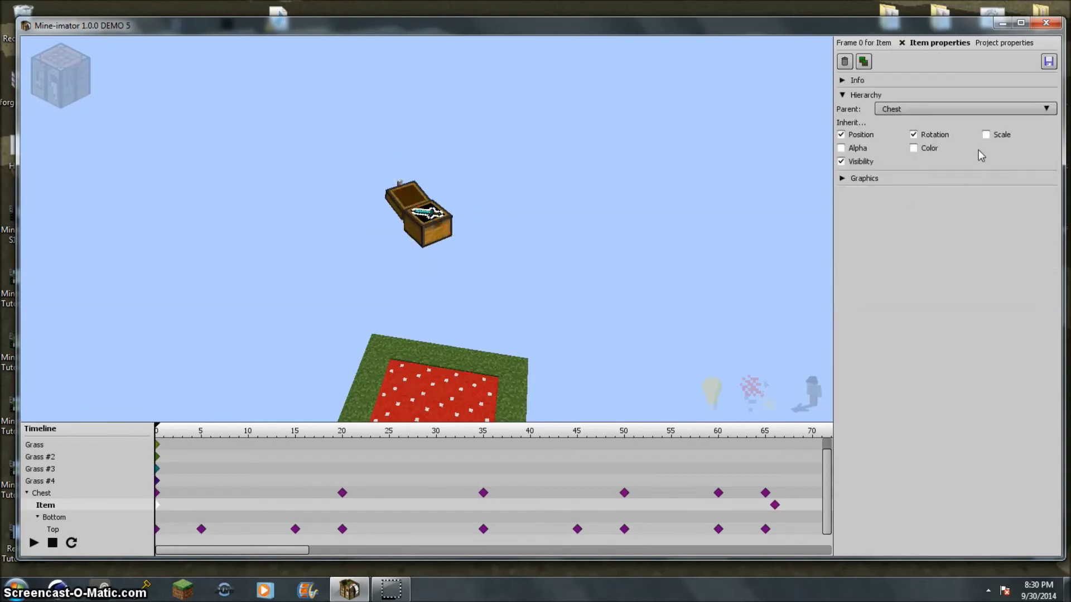
left_click(996, 137)
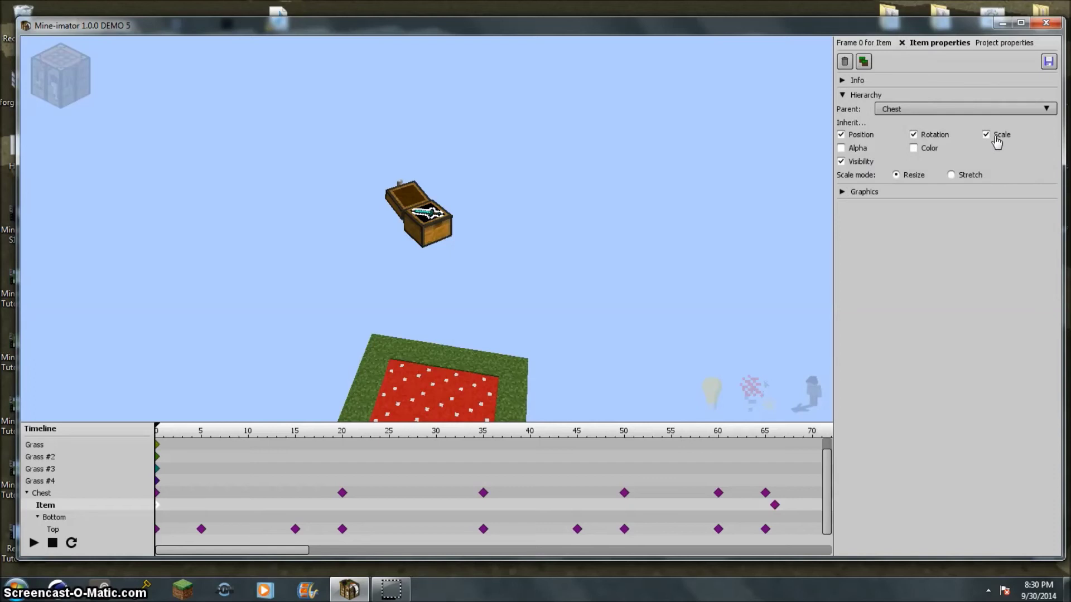
left_click(996, 138)
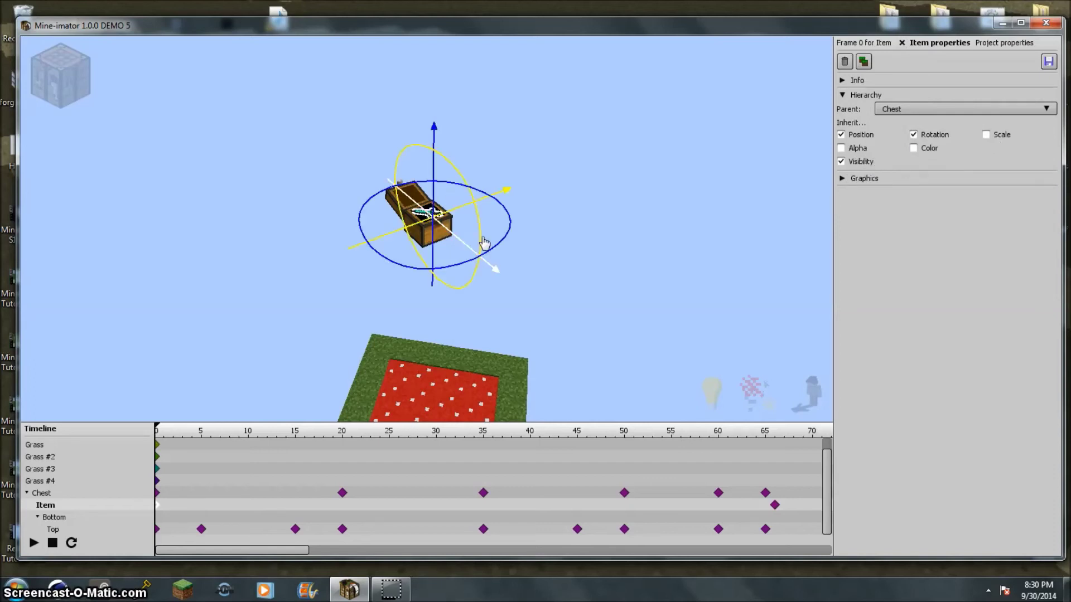
- Set the sword's position to 0 on all axes and its X and Z rotation to 0° at frame 0
left_click(868, 44)
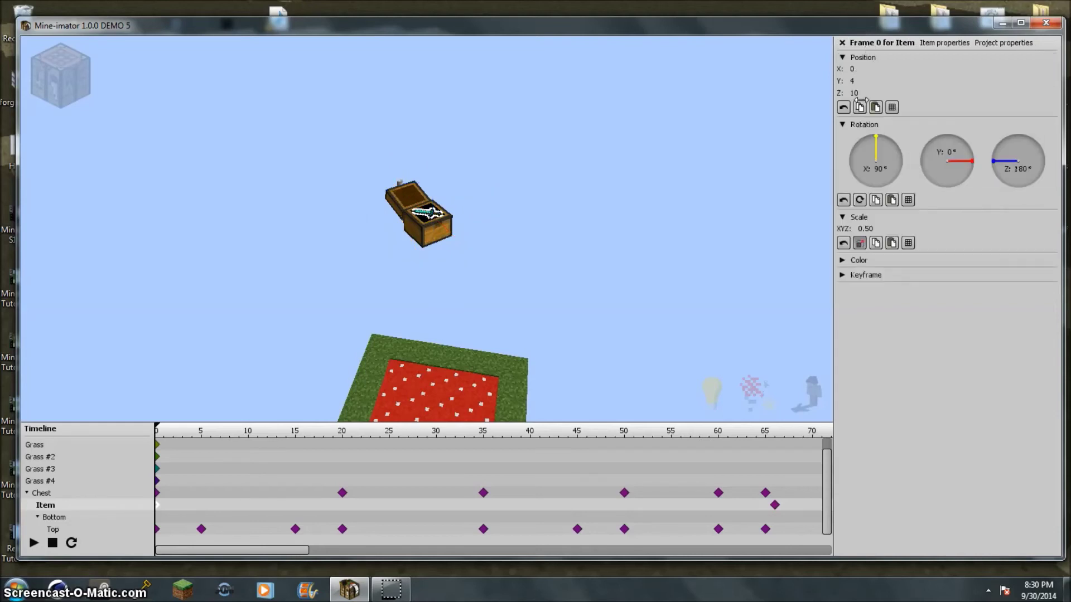
type("0")
left_click(852, 82)
type("00")
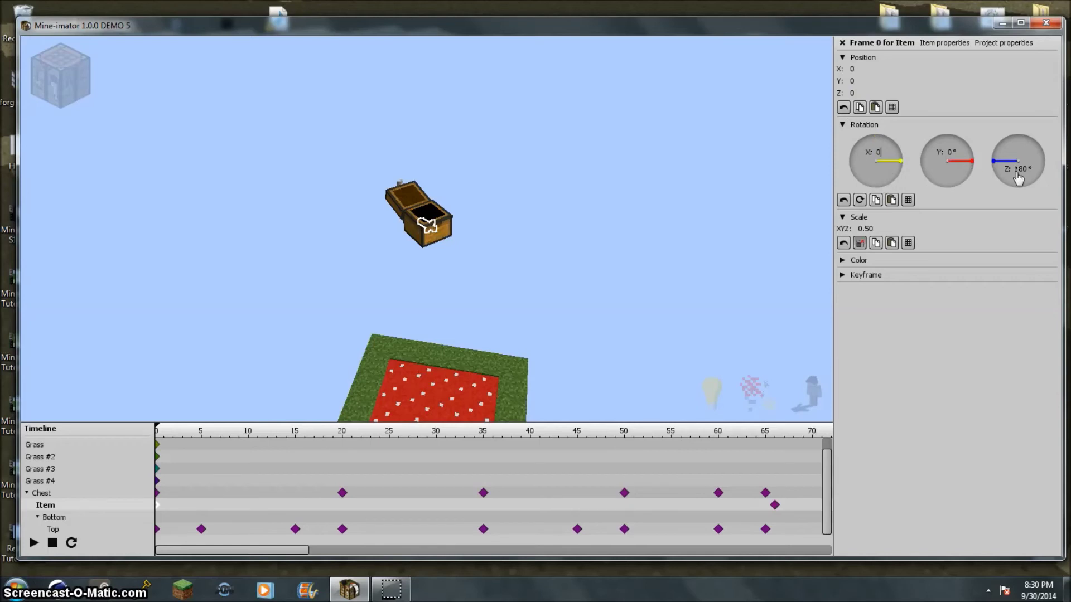
type("0")
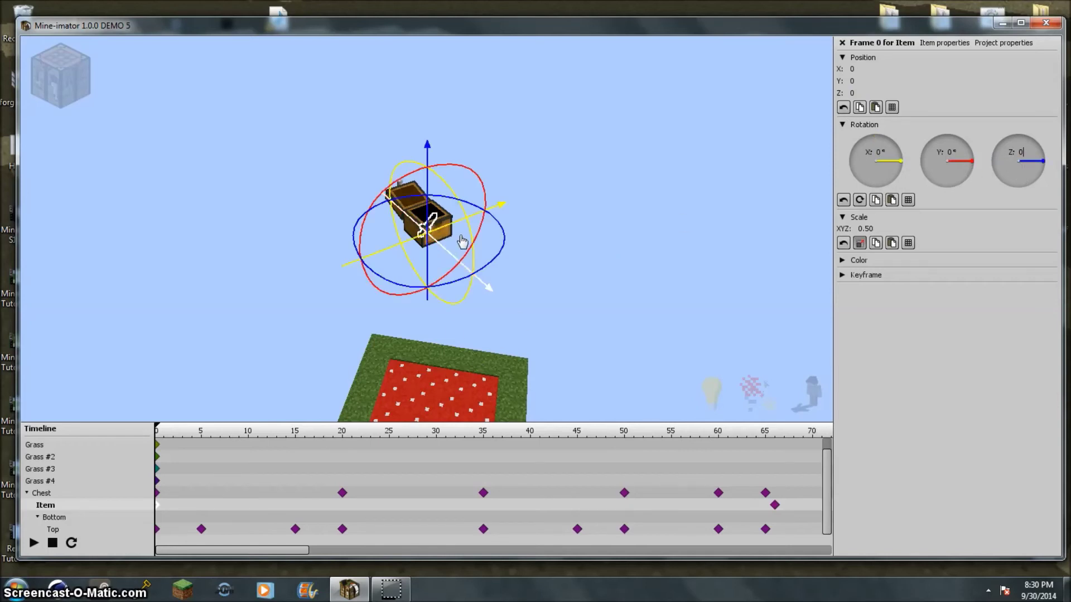
- Set the sword's X, Y and Z position to 0 at frame 68
left_click_drag(162, 432, 792, 429)
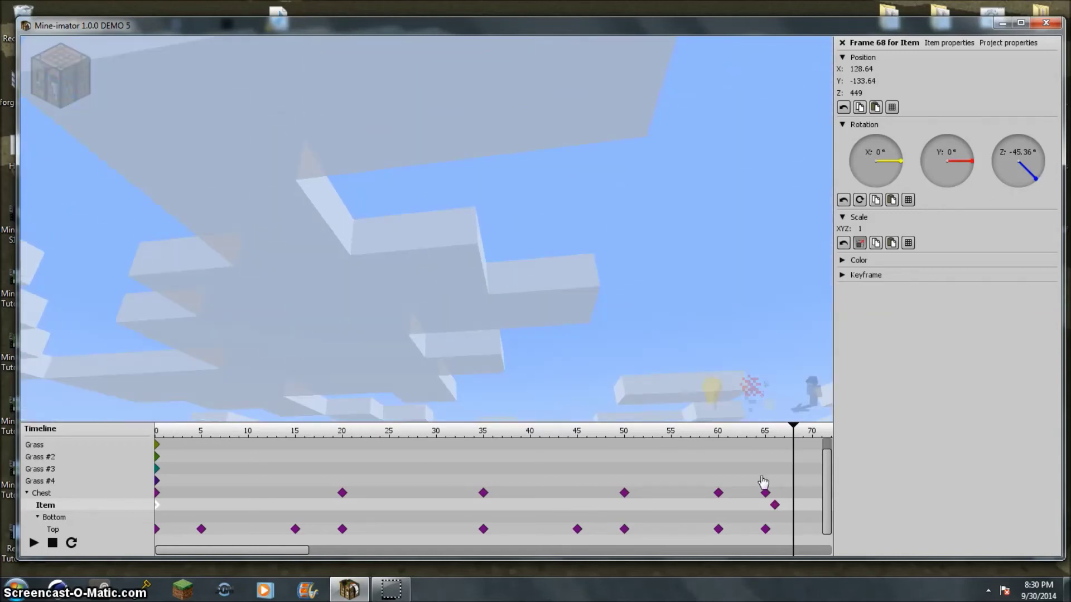
left_click(779, 435)
mouse_move(779, 435)
left_mouse_down()
mouse_move(641, 432)
mouse_move(580, 453)
mouse_move(438, 463)
mouse_move(678, 468)
mouse_move(753, 483)
mouse_move(758, 474)
mouse_move(679, 466)
mouse_move(791, 464)
mouse_move(784, 435)
mouse_move(792, 435)
left_mouse_up()
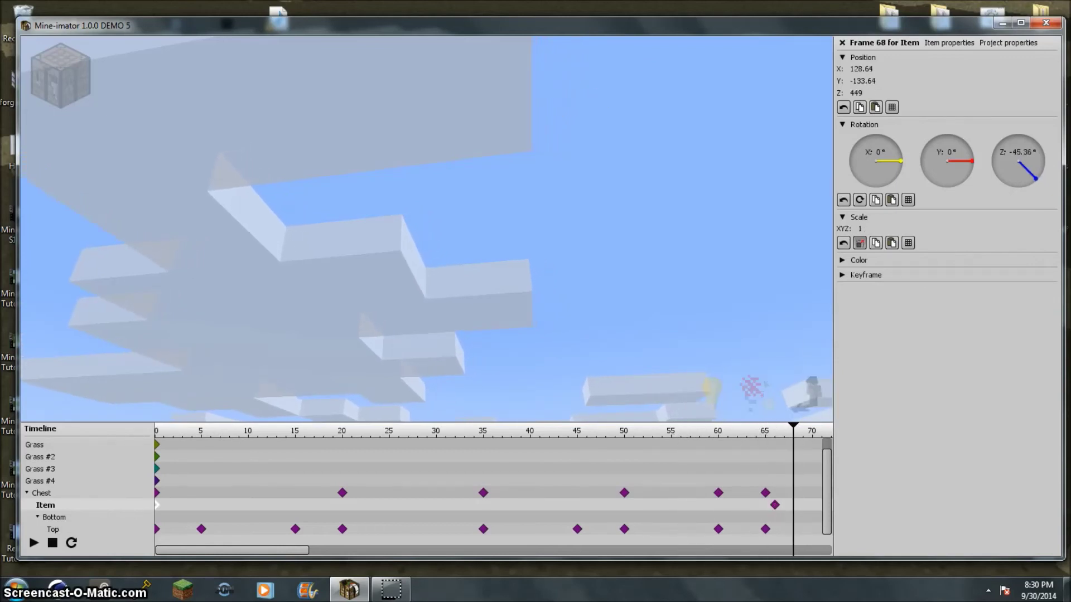
left_click(875, 81)
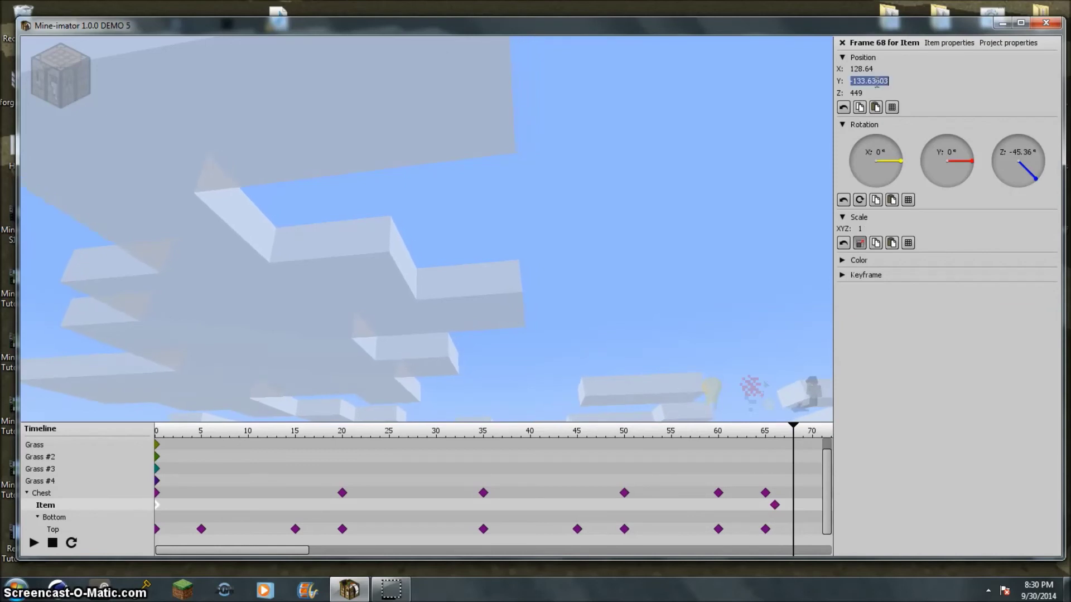
type("0")
left_click(864, 69)
type("0")
left_click(866, 93)
type("0")
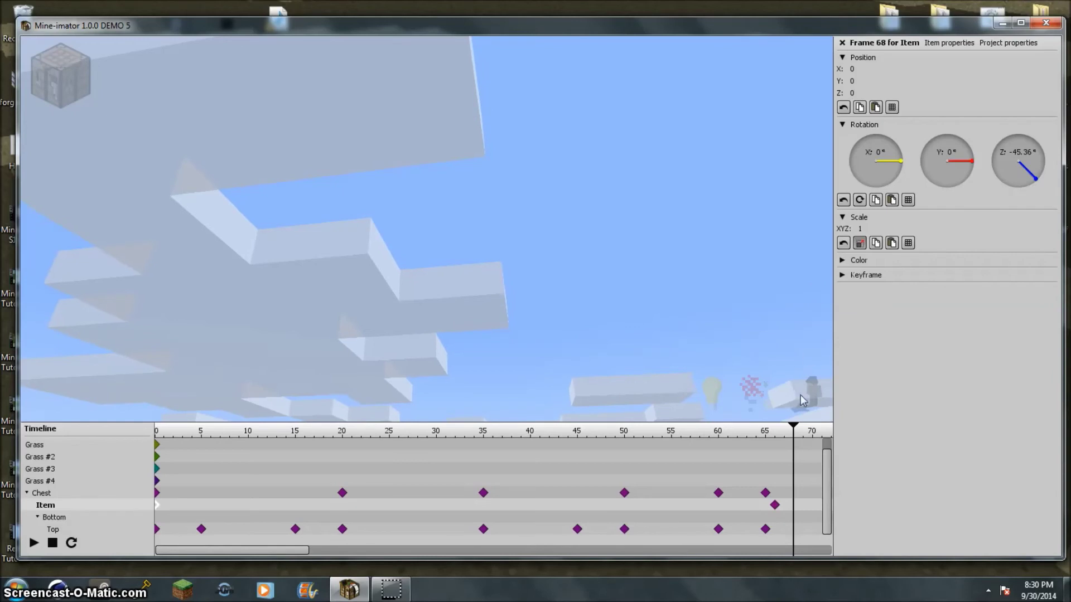
- Set the sword's X, Y and Z position to 0 in its keyframe at frame 66
left_click_drag(790, 431, 773, 447)
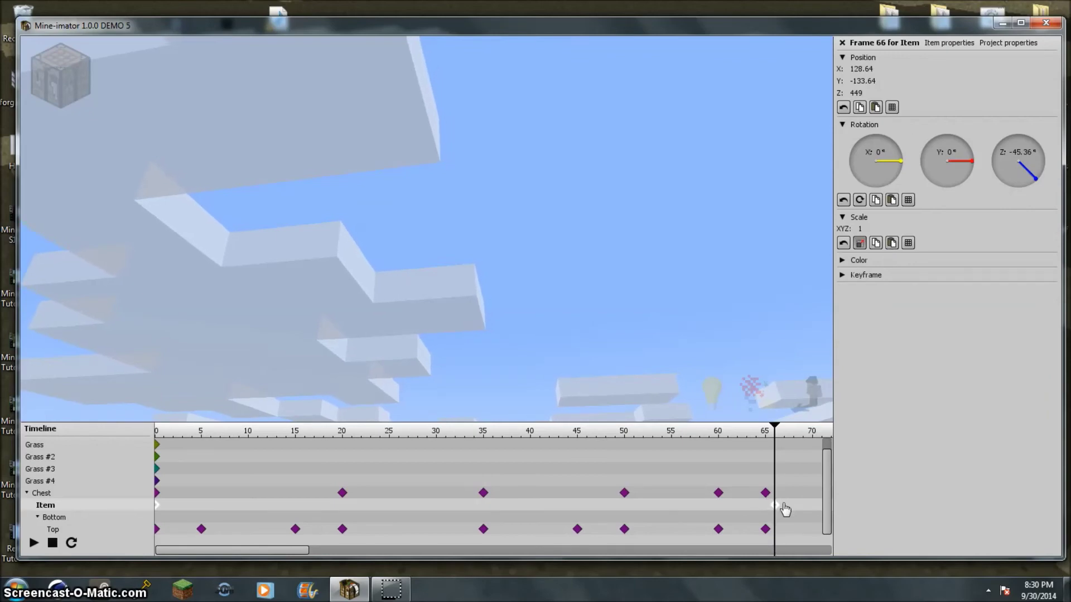
left_click(860, 69)
type("0")
left_click(862, 81)
type("0")
left_click(858, 93)
type("0")
key("Return")
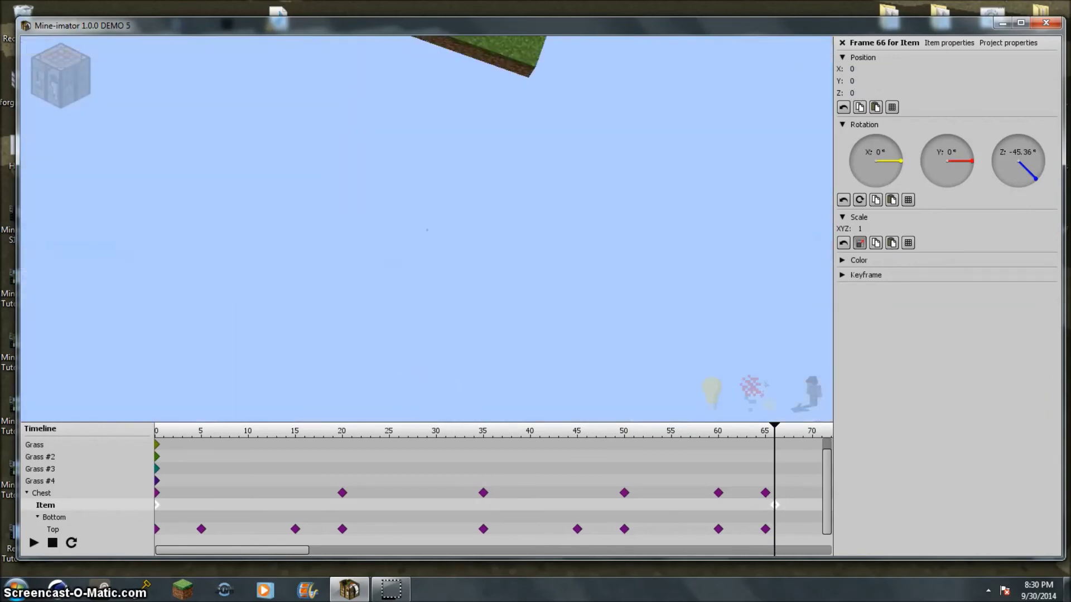
- Clear the sword's existing keyframes and create a fresh sword keyframe at frame 0
left_click(697, 454)
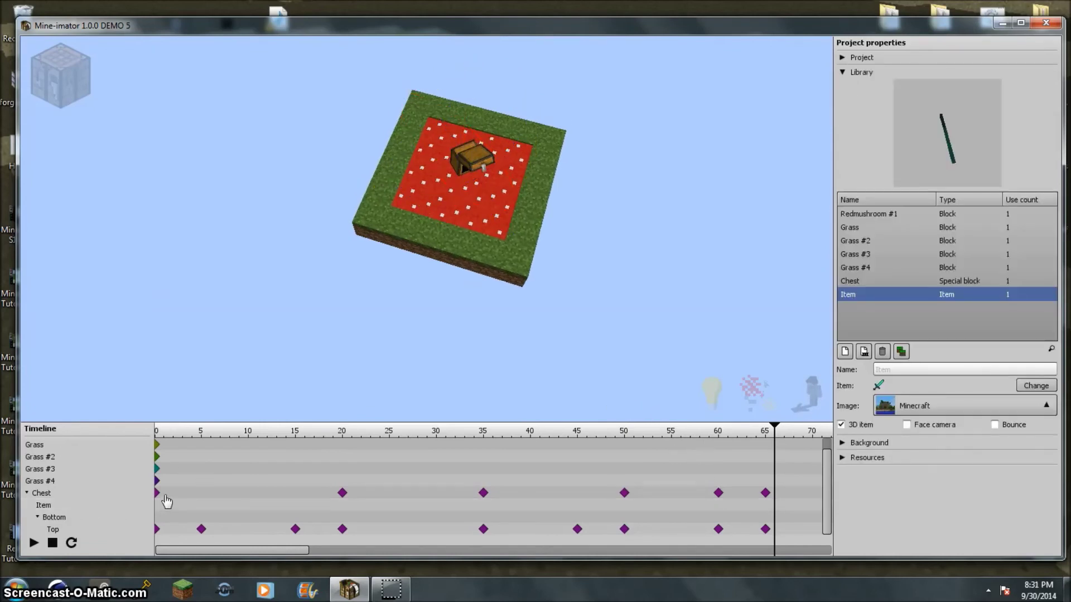
left_click(158, 495)
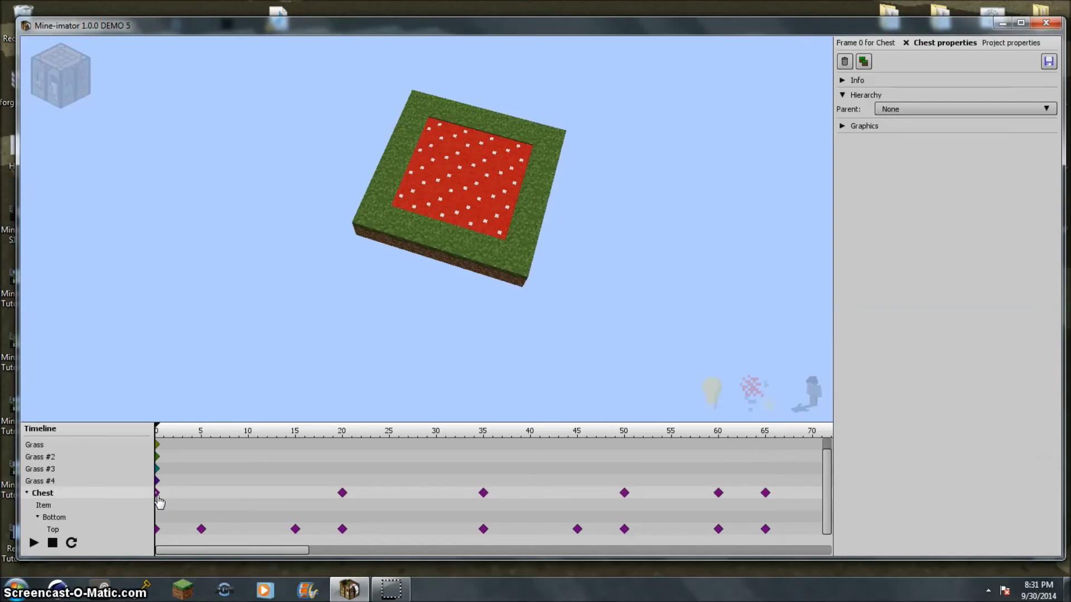
left_click(158, 508)
right_click_drag(424, 312, 423, 229)
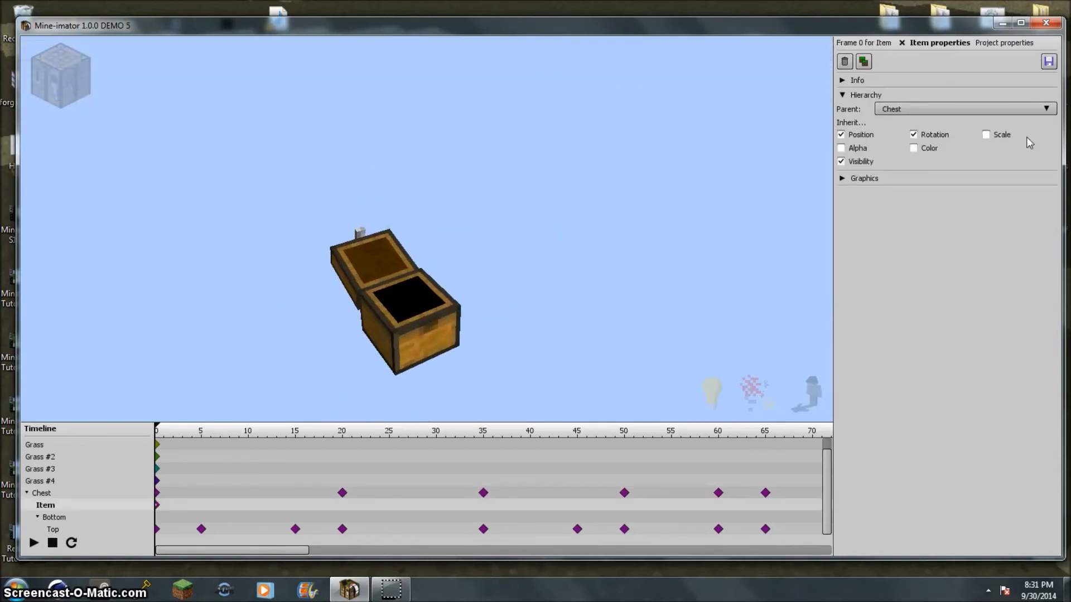
- Set the sword's X, Y and Z position to 0 in the new frame 0 keyframe
left_click(869, 45)
type("0")
left_click(859, 81)
type("0")
left_click(857, 93)
type("0")
key("Return")
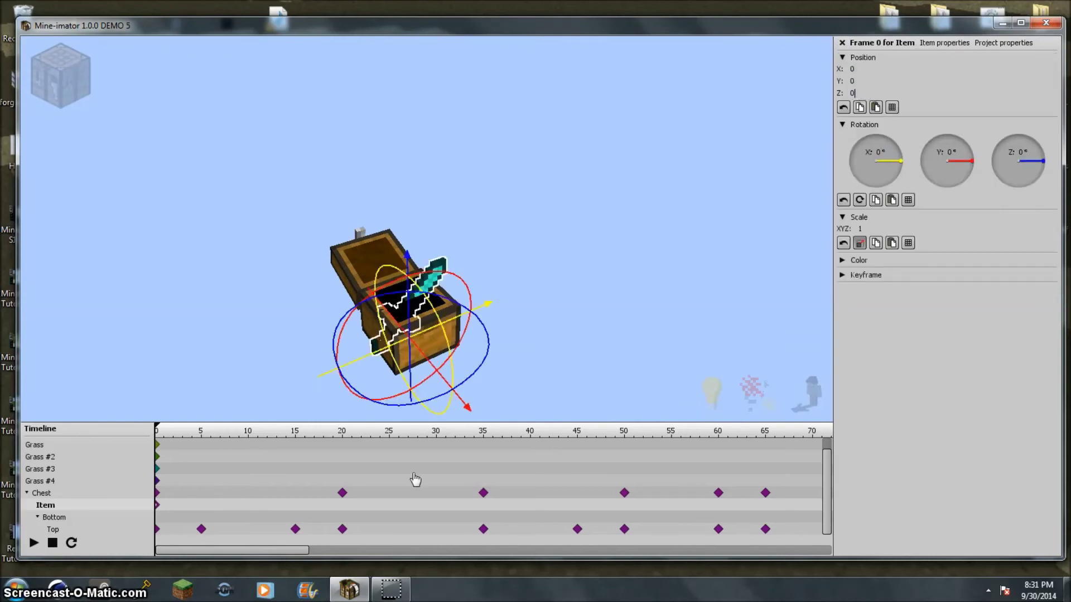
- Add a trial sword keyframe at frame 40, check its position values, and delete it
left_click_drag(259, 554, 306, 541)
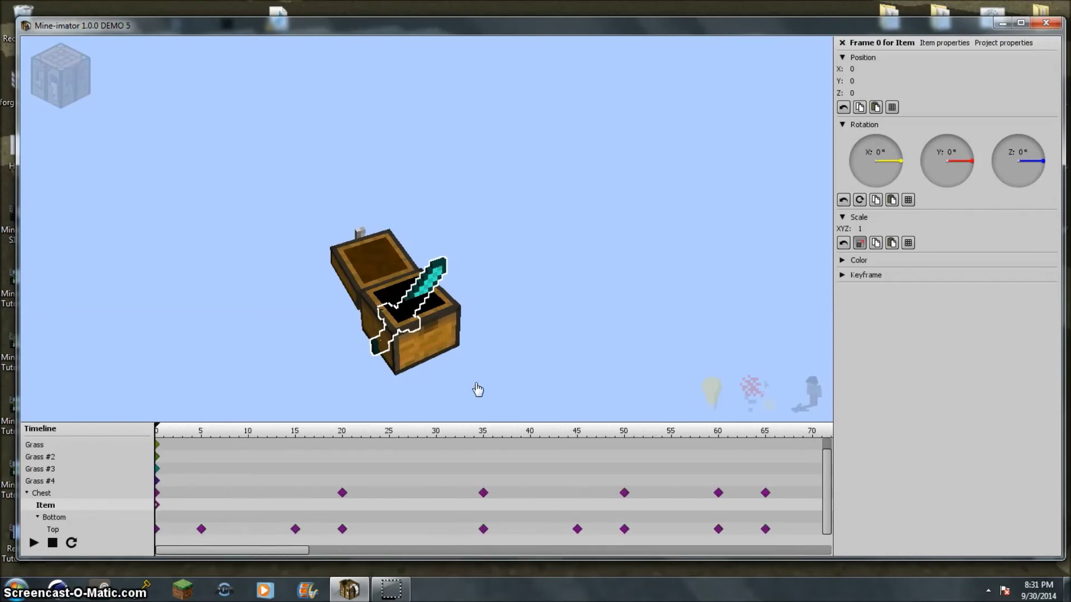
left_click(532, 516)
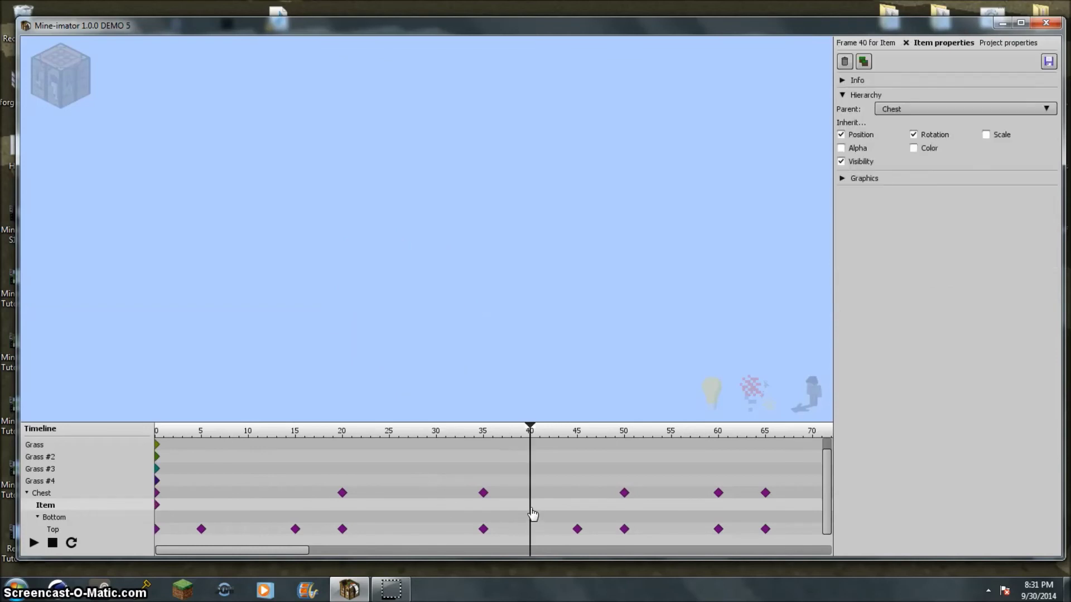
left_click(862, 42)
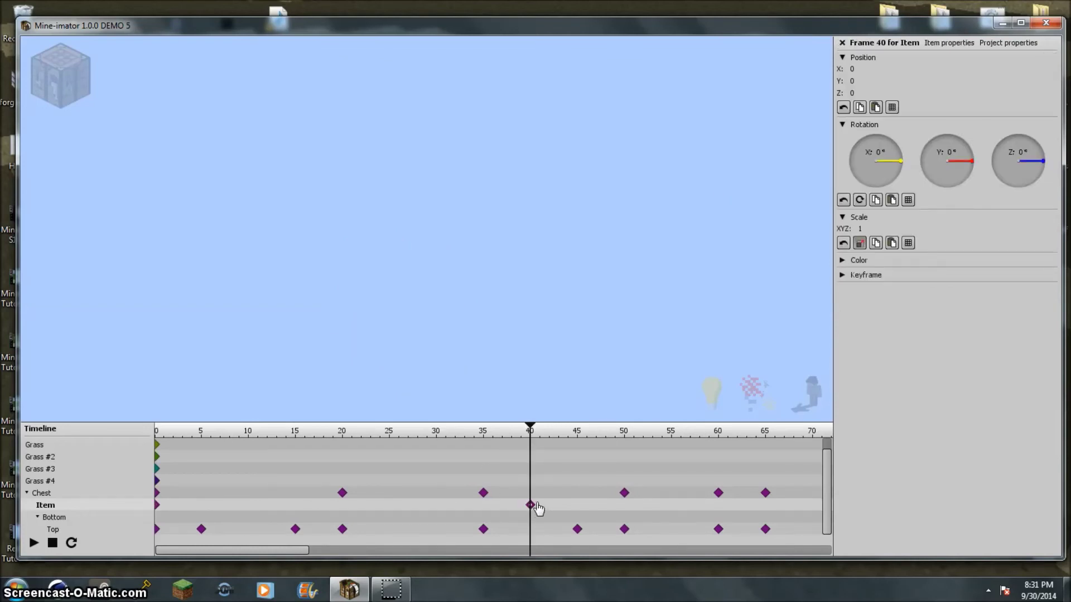
key("Delete")
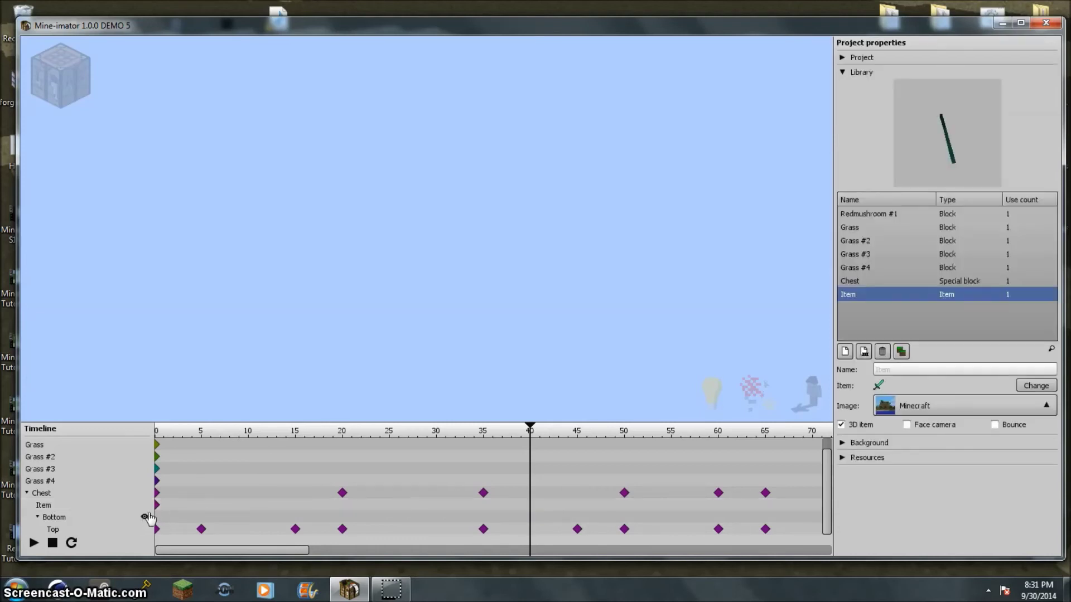
- Set the sword's scale to 0.5 in its frame 0 keyframe
left_click(157, 505)
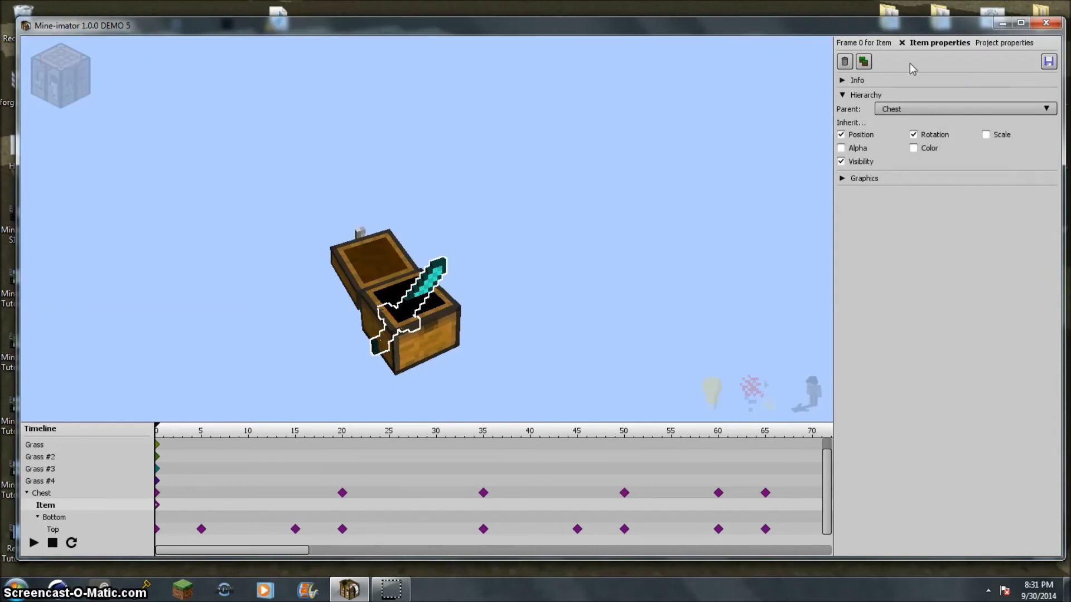
left_click(850, 43)
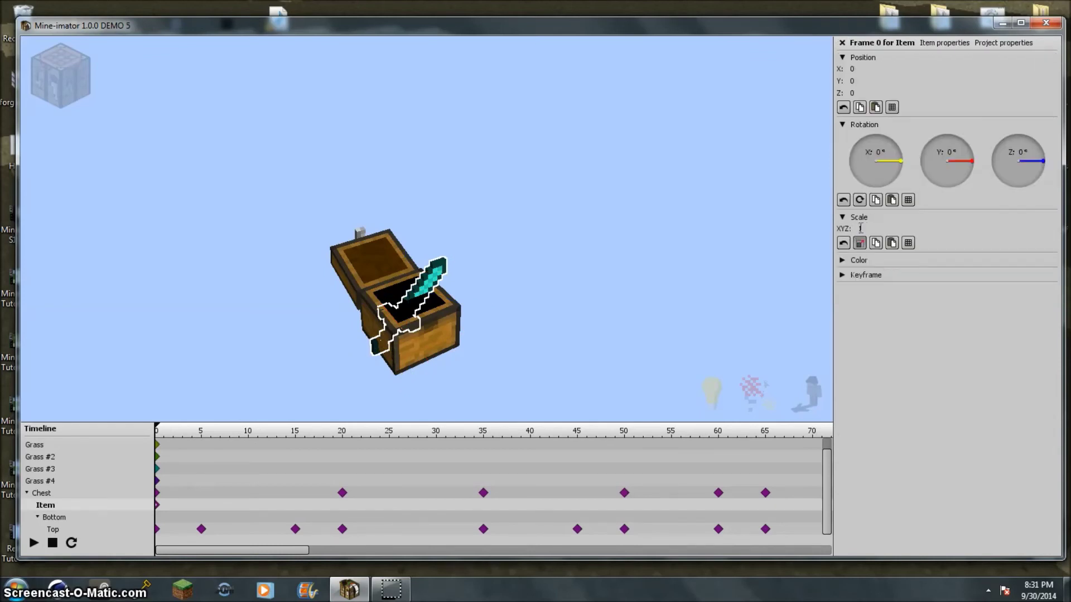
type(".5")
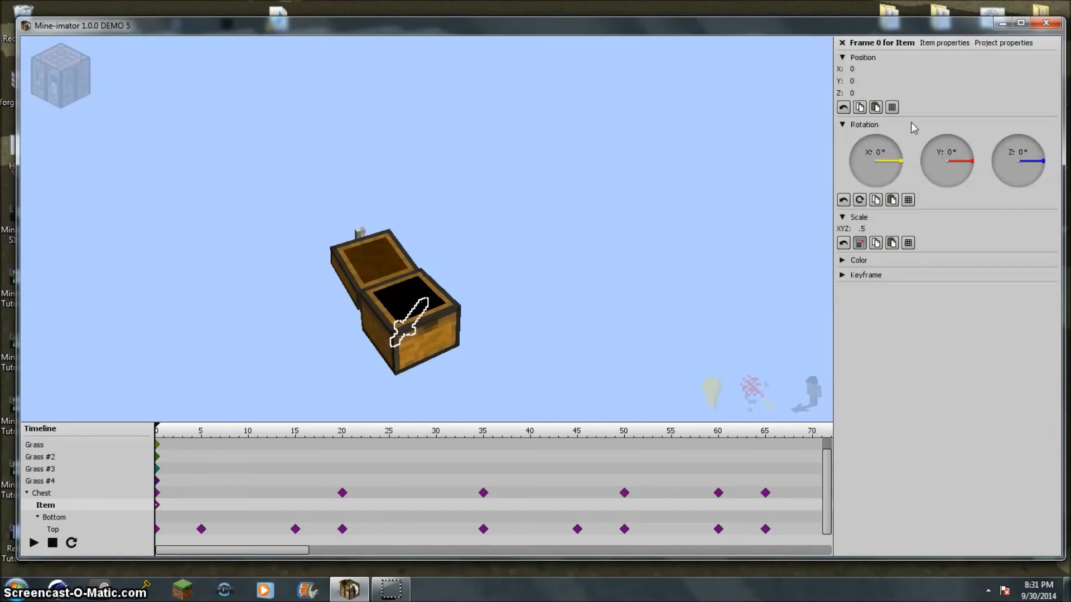
- Set the sword's X rotation to 90° and its Z rotation to 180° at frame 0
type("90")
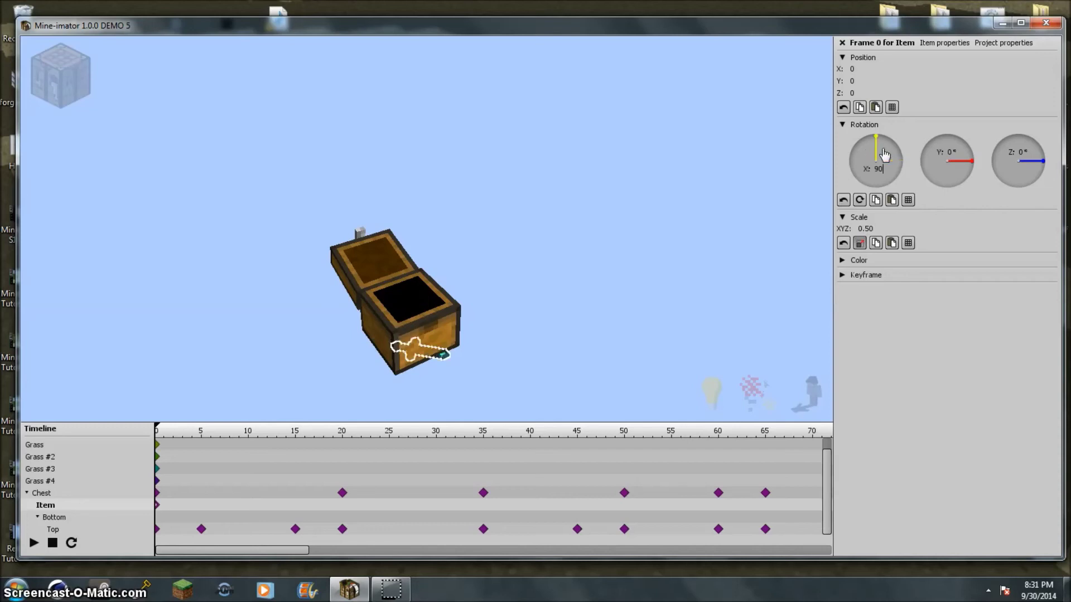
left_click(1022, 153)
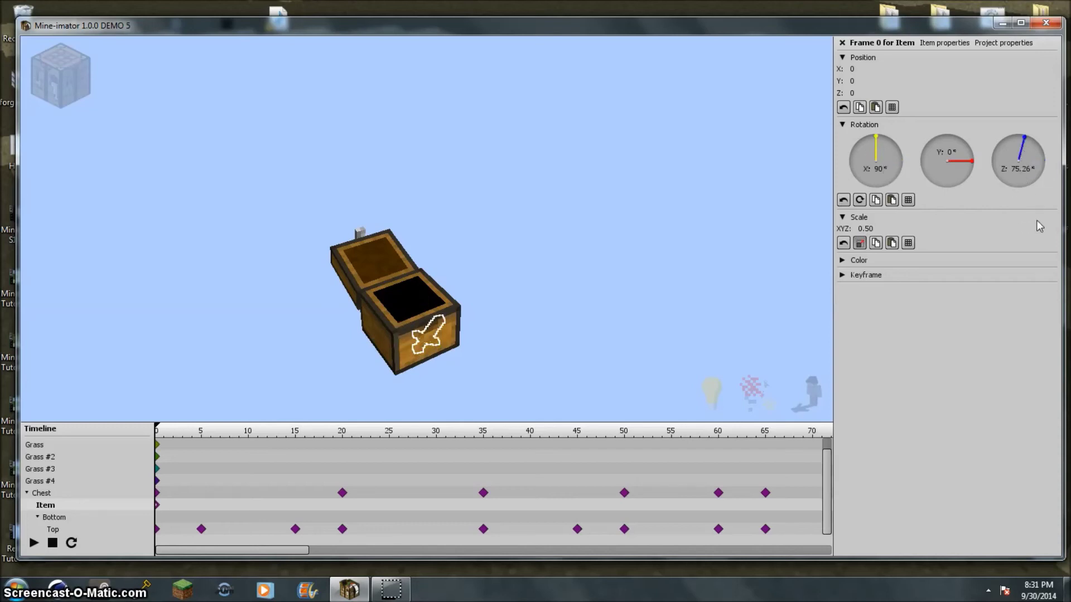
left_click(1032, 183)
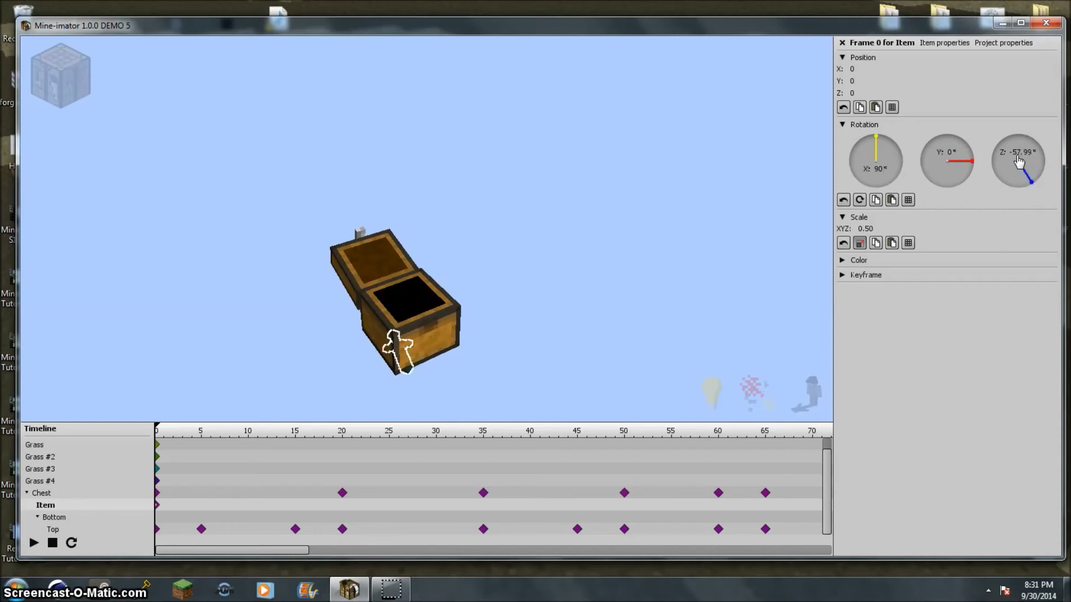
left_click(1016, 156)
type("180")
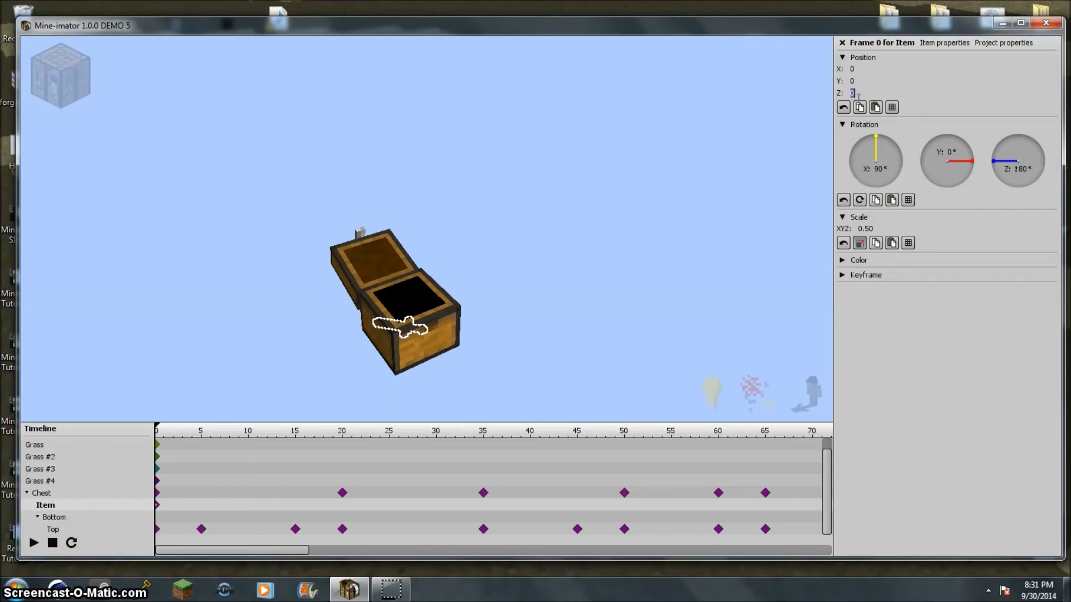
- Place the sword inside the chest's opening with a Z position of 10 and a Y position of 4
left_click(858, 95)
type("10")
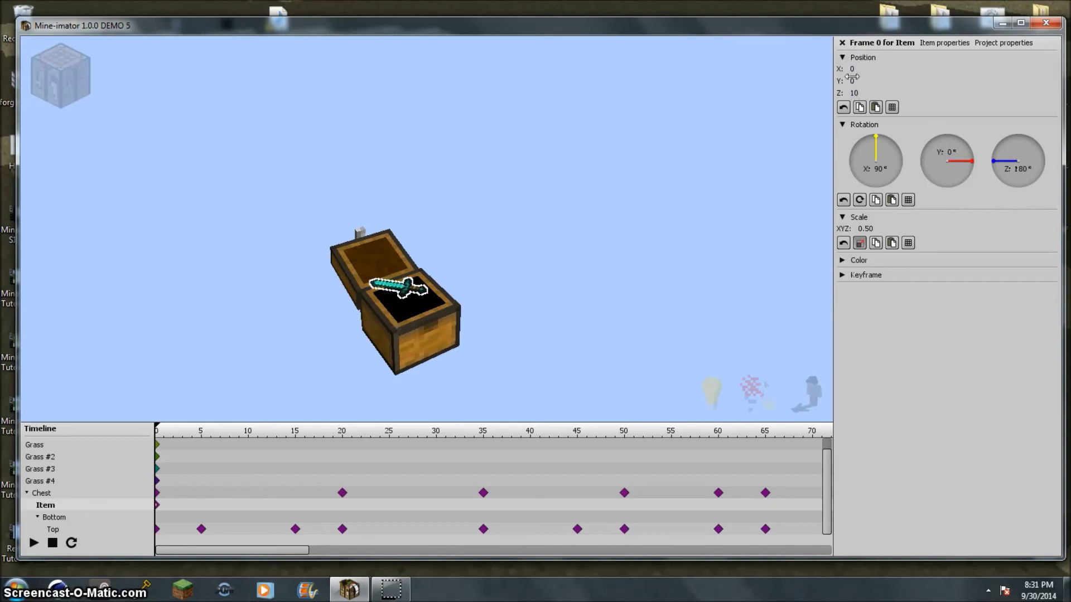
type("4")
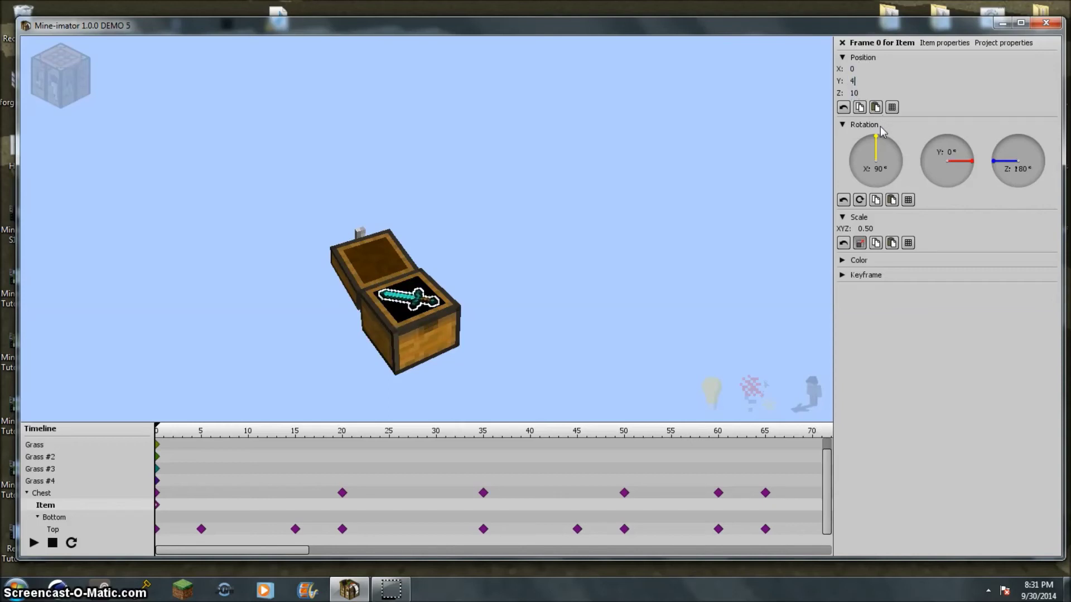
- Add sword keyframes at frames 65 and 66, and move the frame 66 keyframe to frame 70
scroll(669, 222, "down", 5)
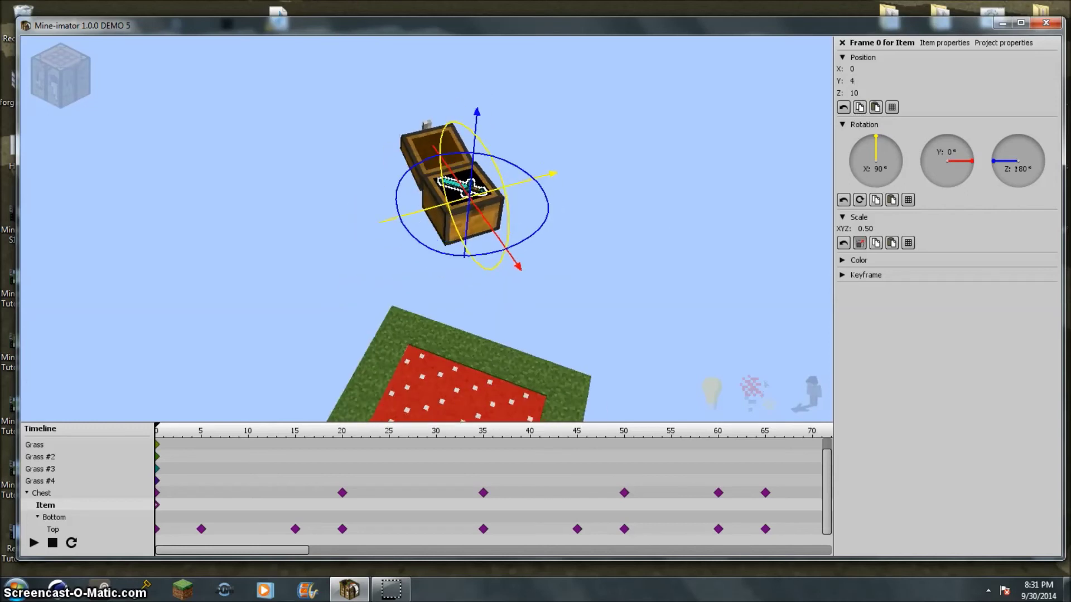
left_click_drag(247, 439, 779, 494)
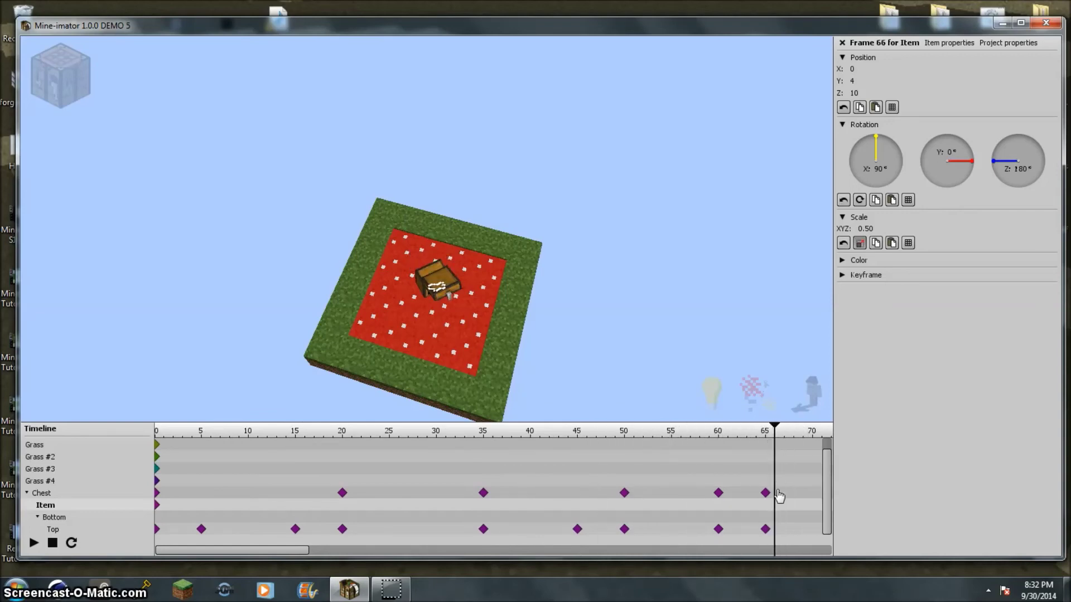
left_click(773, 509)
left_click(768, 508)
left_click(776, 506)
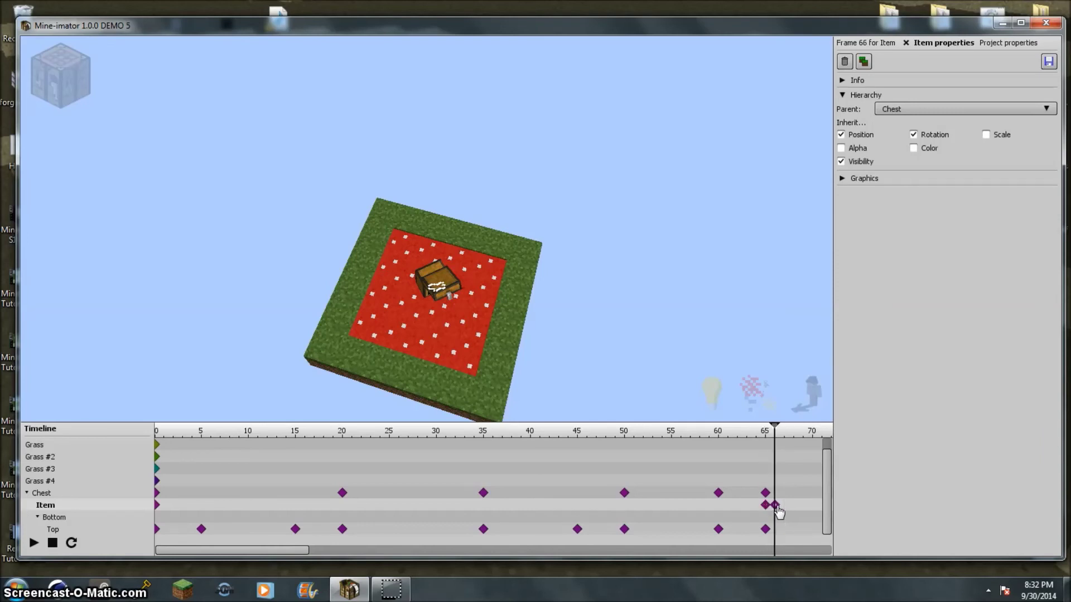
left_click_drag(773, 512, 817, 511)
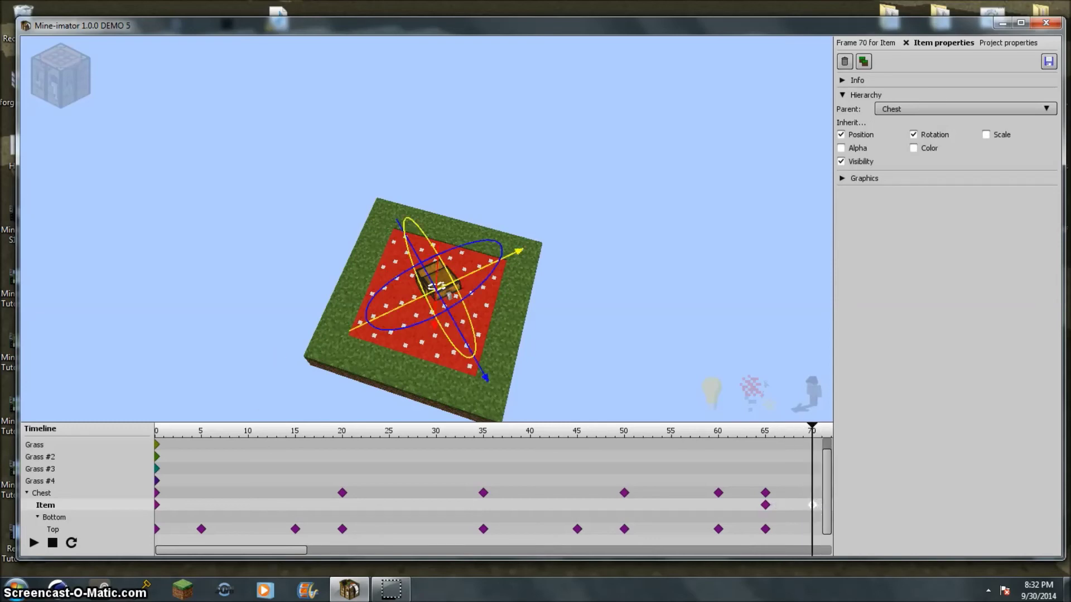
- Lay the sword flat in its frame 70 keyframe by resetting its X rotation to 0°
scroll(426, 251, "up", 10)
scroll(409, 215, "down", 10)
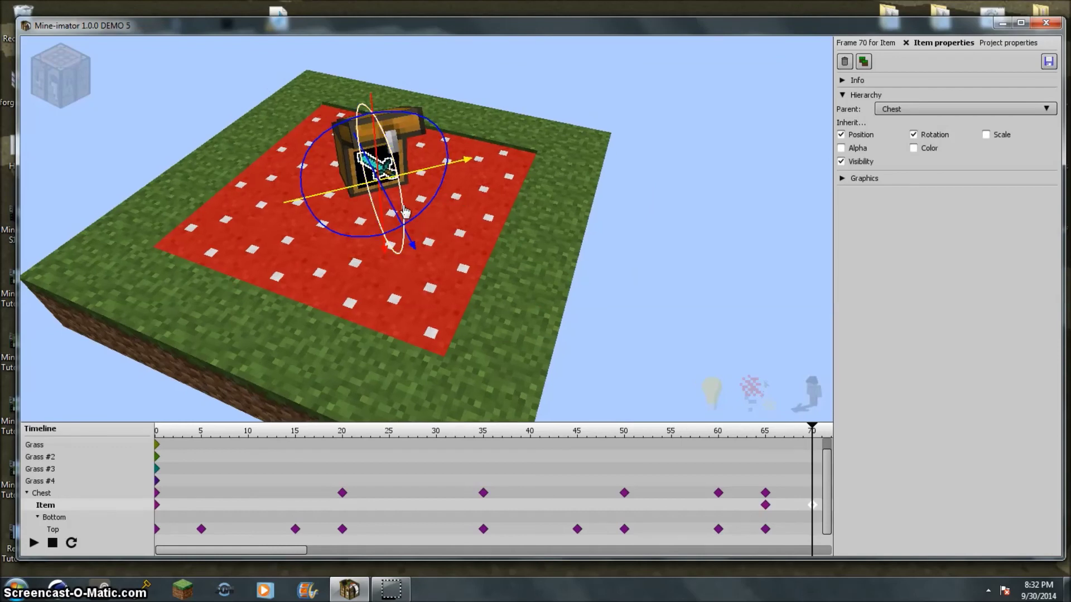
left_click_drag(406, 215, 393, 161)
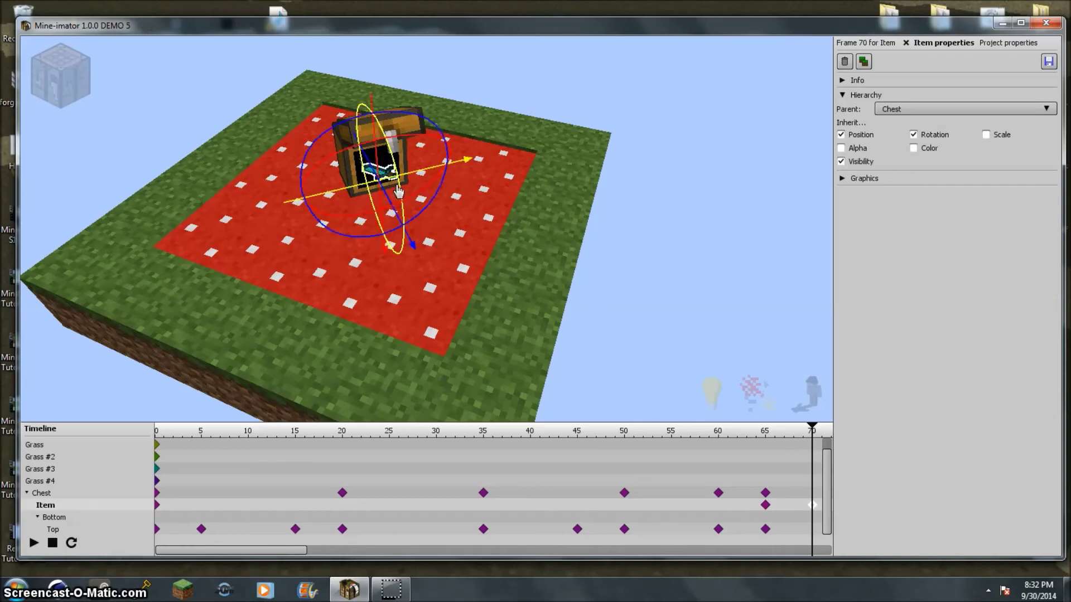
left_click(847, 43)
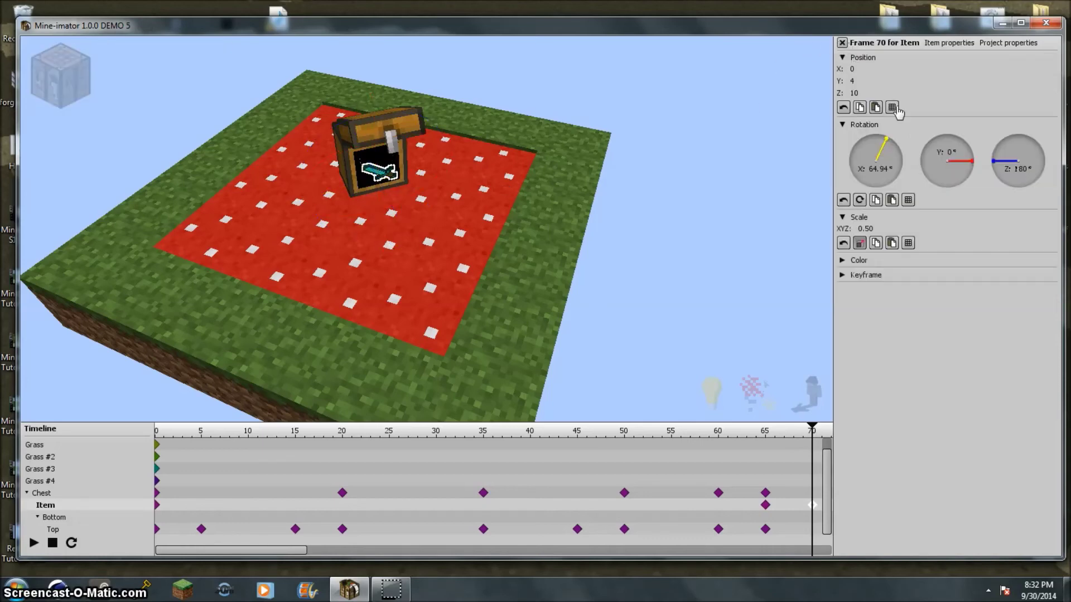
left_click(881, 169)
type("90")
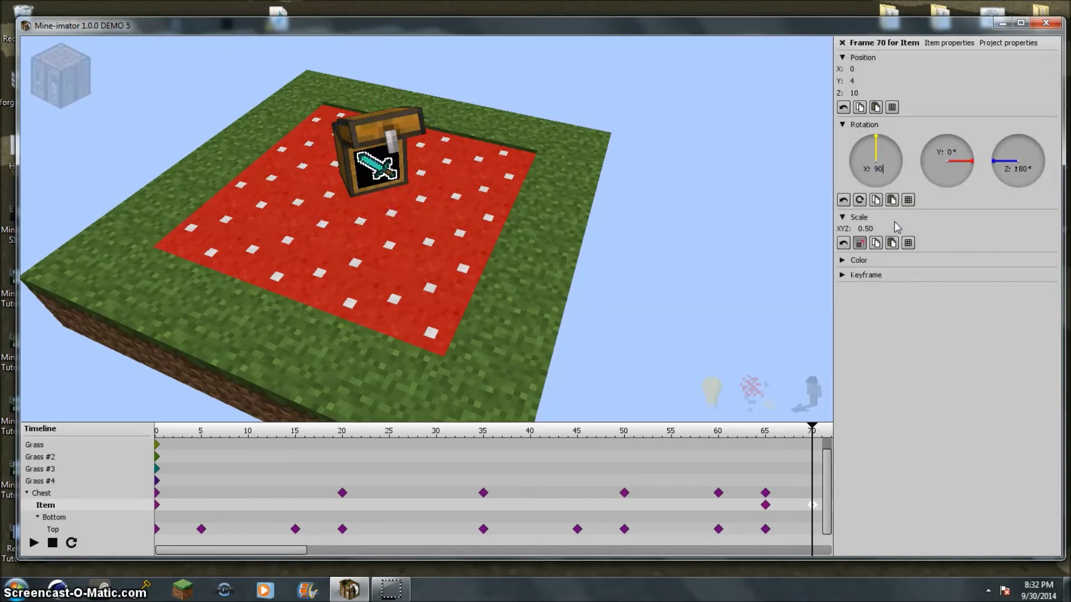
key("BackSpace")
key("BackSpace")
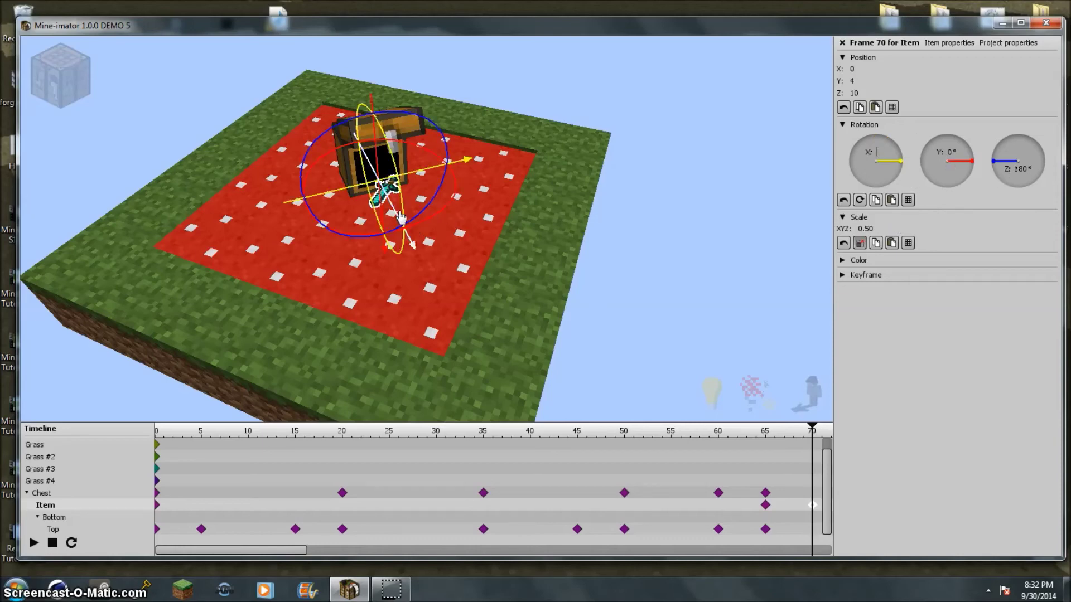
- Move the sword out of the chest and down onto the red platform, to about Y 6.76 and Z 15.45
left_click_drag(397, 216, 387, 200)
key("w")
right_click_drag(389, 245, 519, 219)
left_click_drag(600, 126, 592, 123)
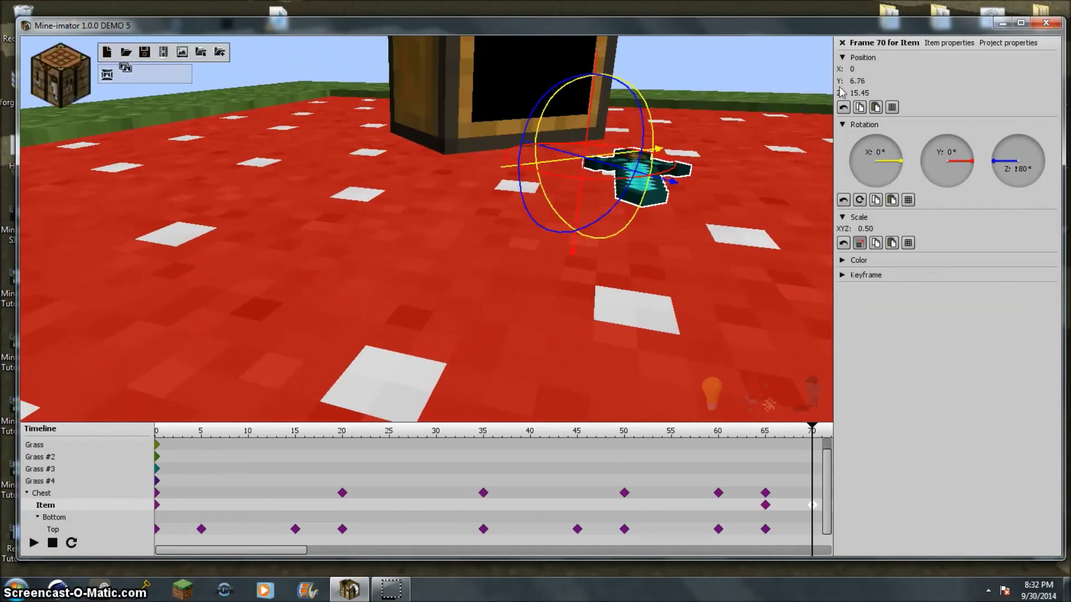
- Set the sword's Y position to 7 and its Z position to 15 at frame 70
left_click(869, 81)
type("6")
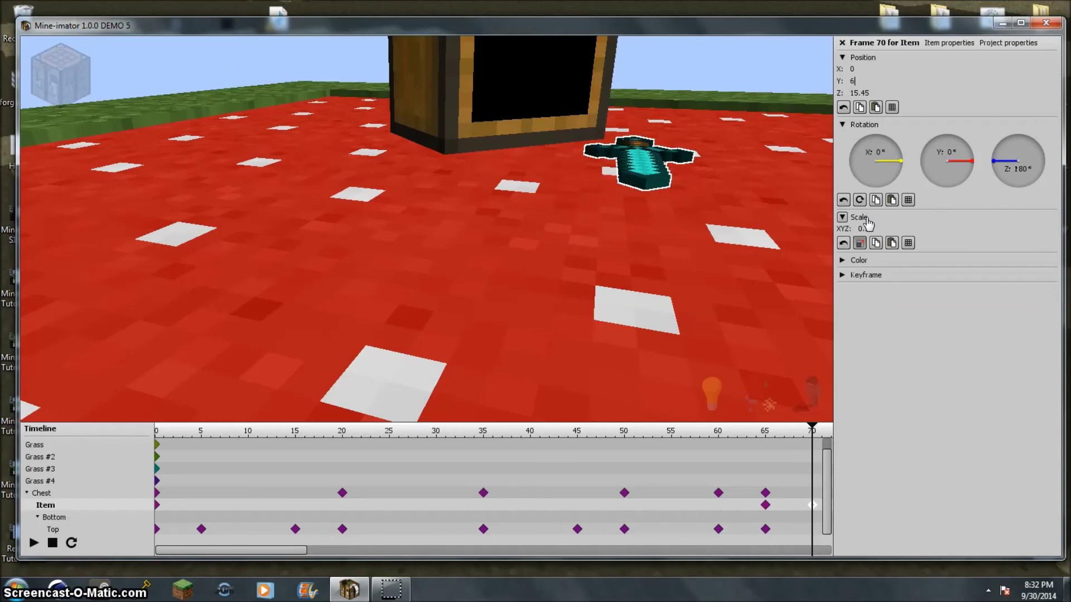
key("BackSpace")
type("7")
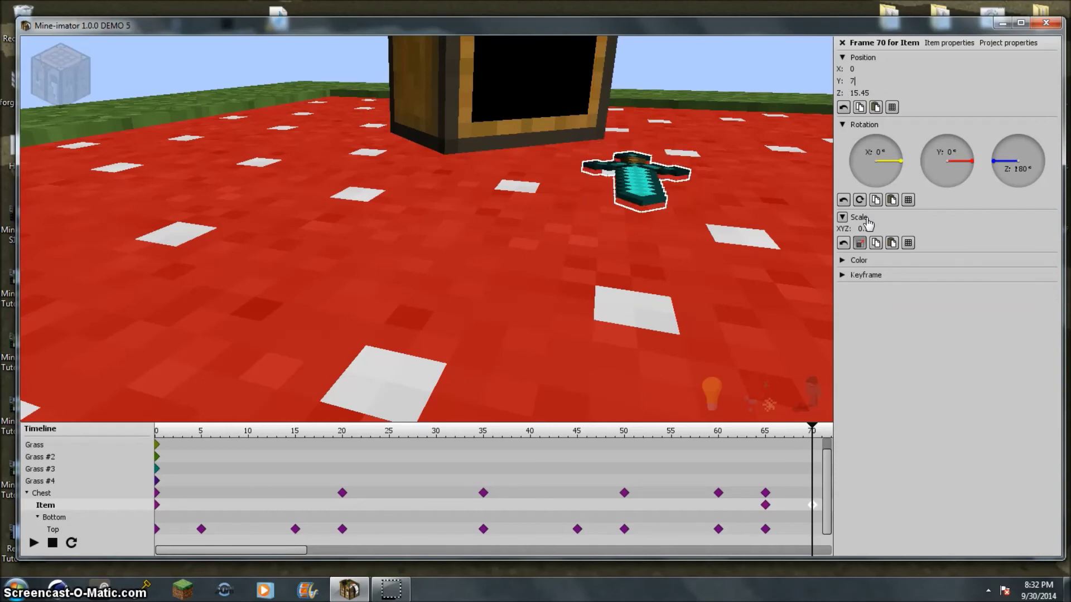
left_click(859, 93)
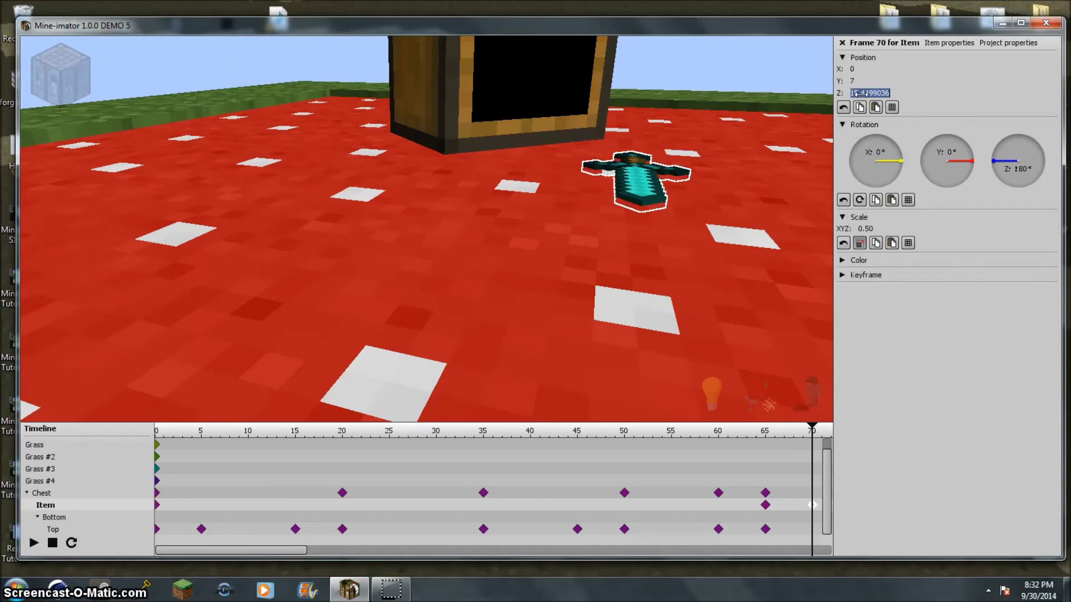
type("15")
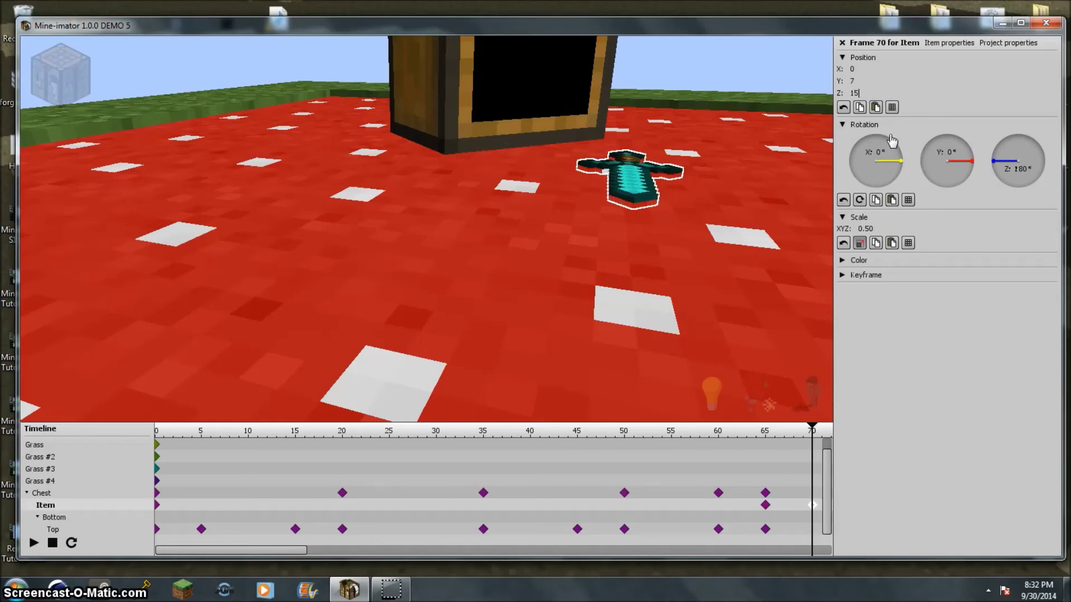
- Play the animation from a low view facing the chest and scrub back to check the sword's drop onto the platform
left_click_drag(757, 96, 663, 120)
scroll(492, 264, "down", 4)
left_click_drag(522, 251, 452, 243)
scroll(452, 243, "up", 3)
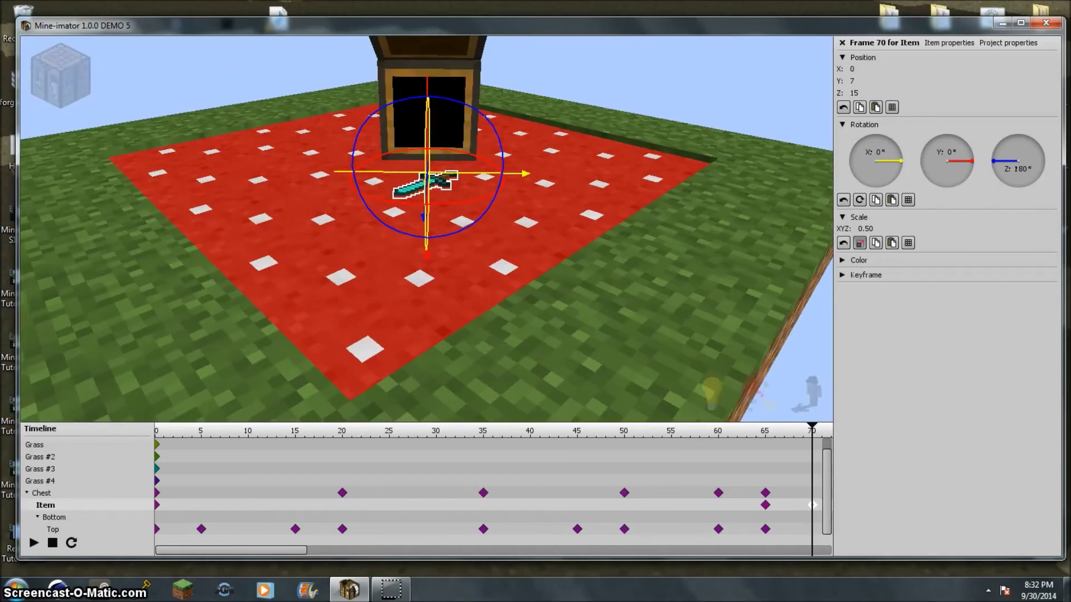
right_click_drag(452, 243, 430, 188)
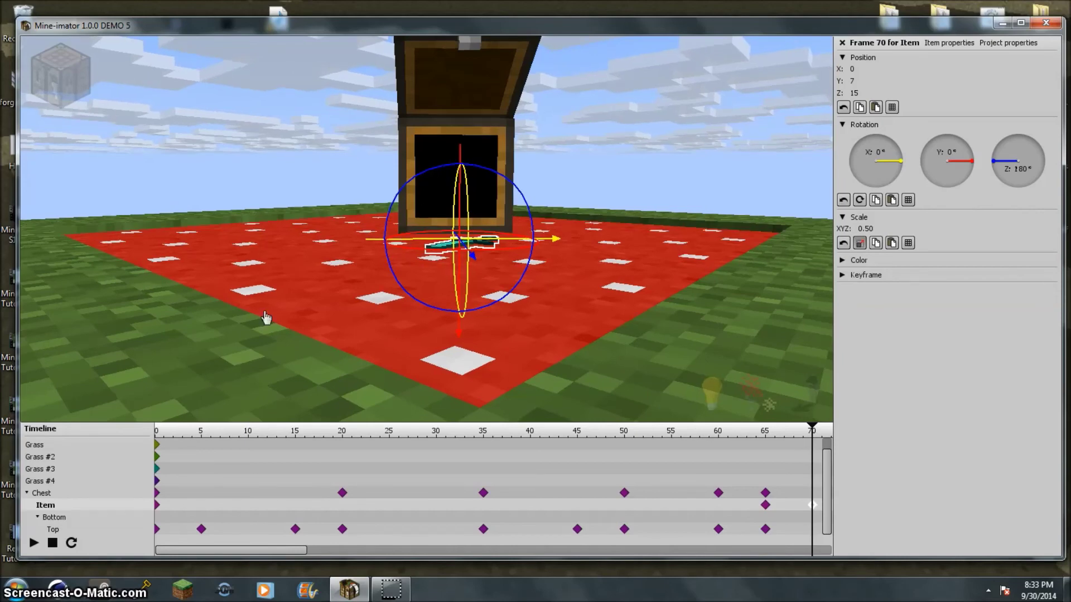
key("space")
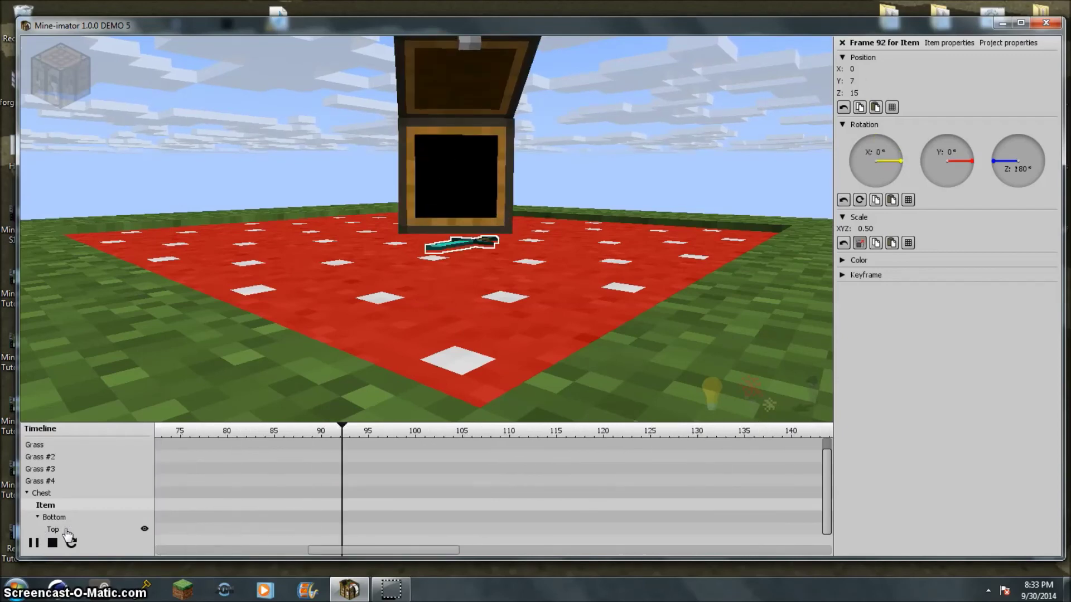
left_click(33, 543)
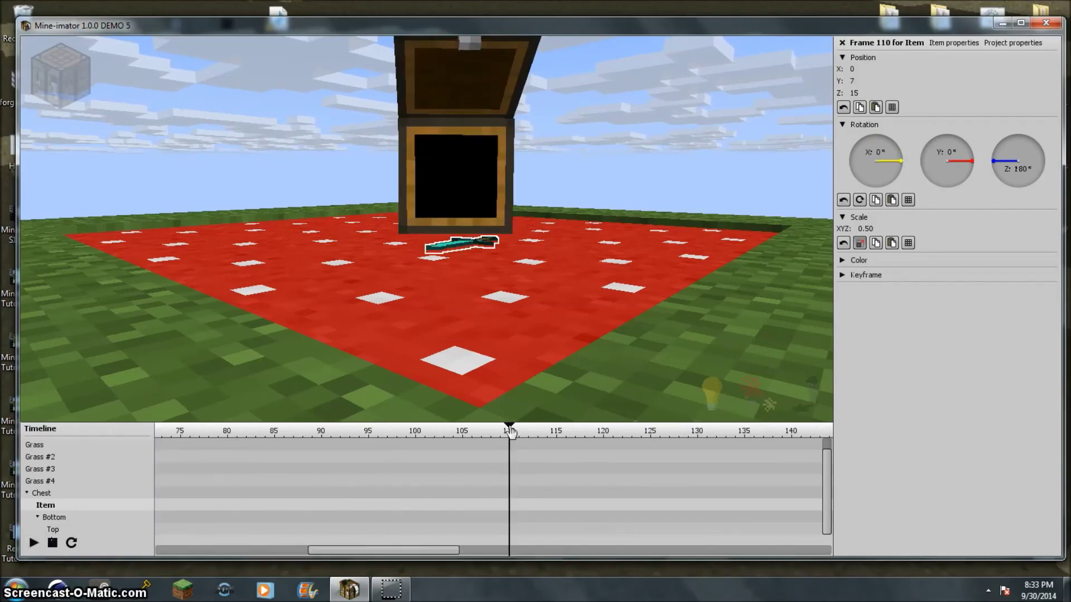
left_click_drag(512, 437, 73, 434)
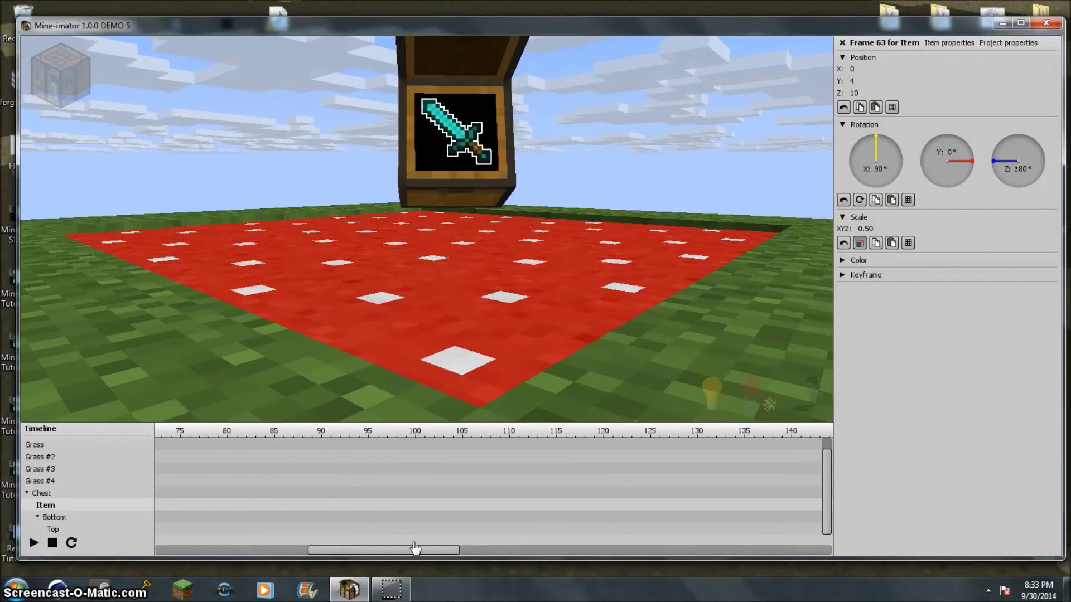
left_click(52, 542)
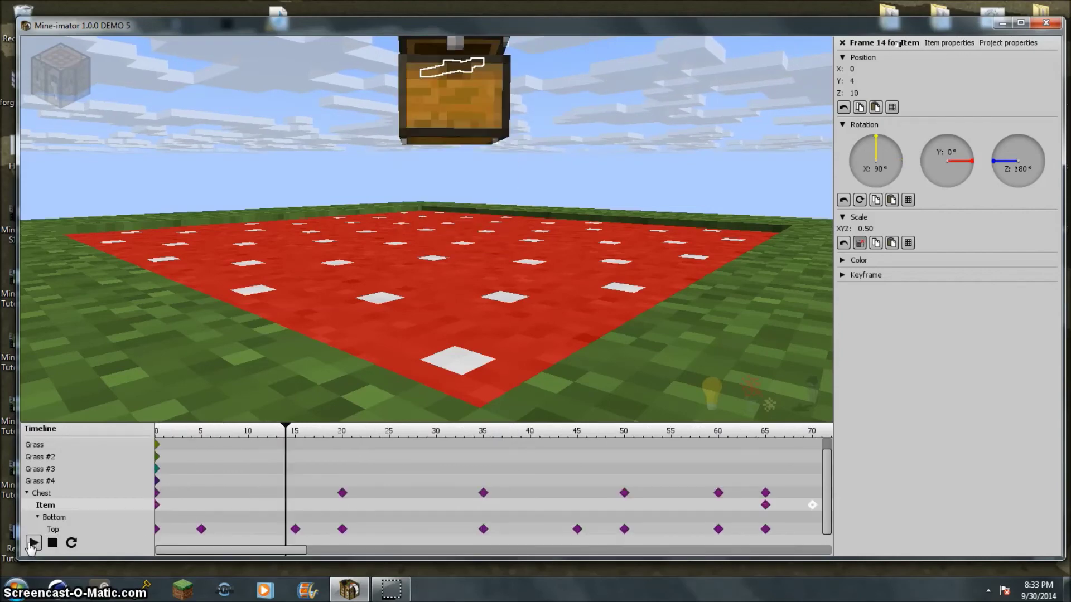
- Replay the animation from frame 0 in a higher view and examine individual frames up to frame 70
left_click_drag(283, 437, 102, 409)
right_click_drag(214, 246, 214, 299)
right_click_drag(445, 259, 445, 255)
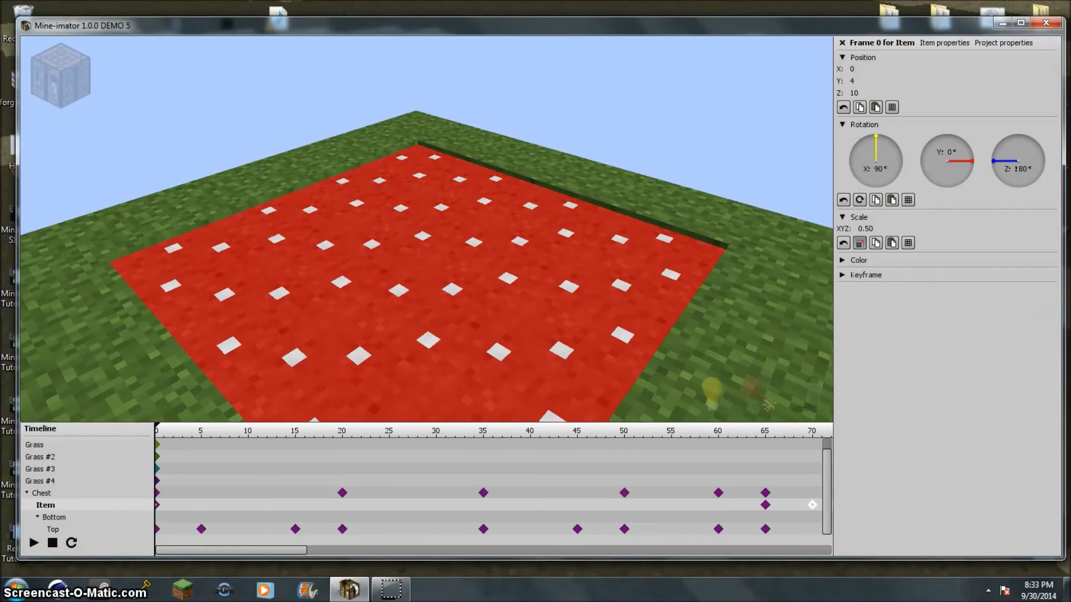
left_click(34, 543)
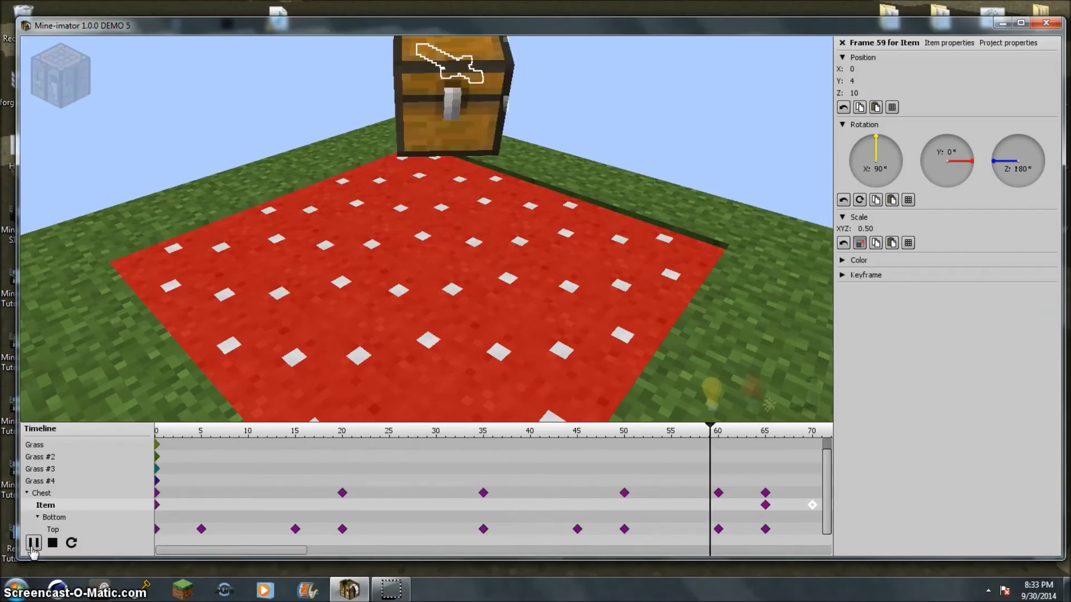
left_click(34, 543)
left_click(277, 440)
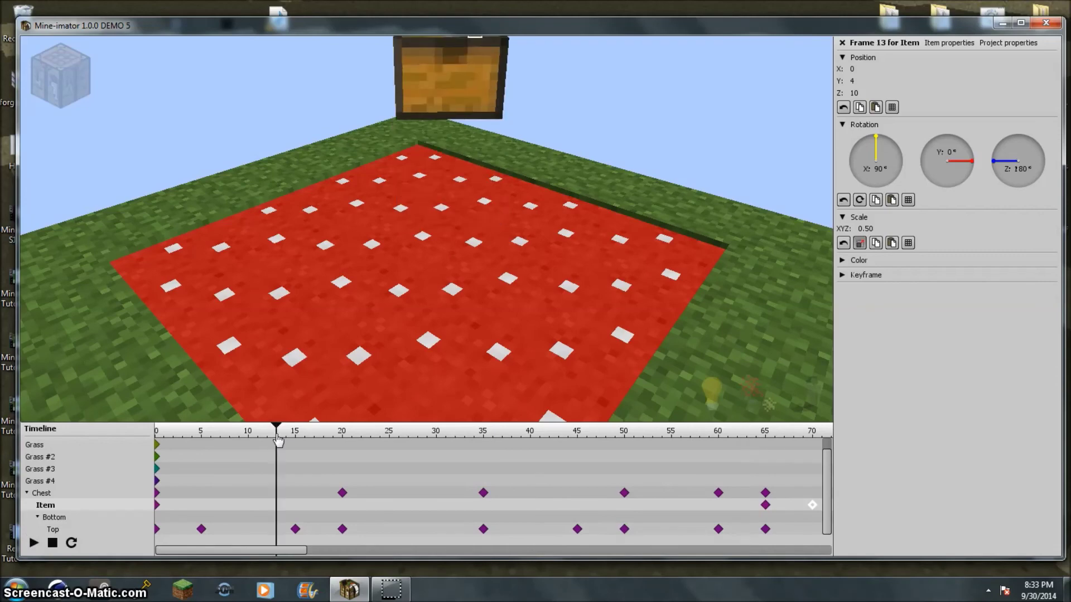
left_click(313, 475)
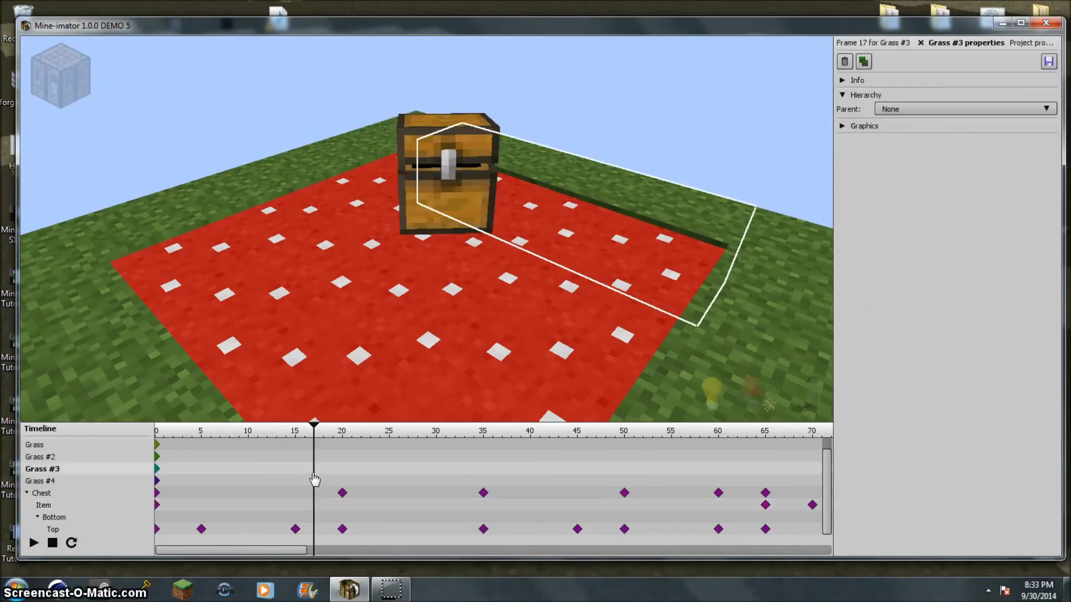
left_click(327, 438)
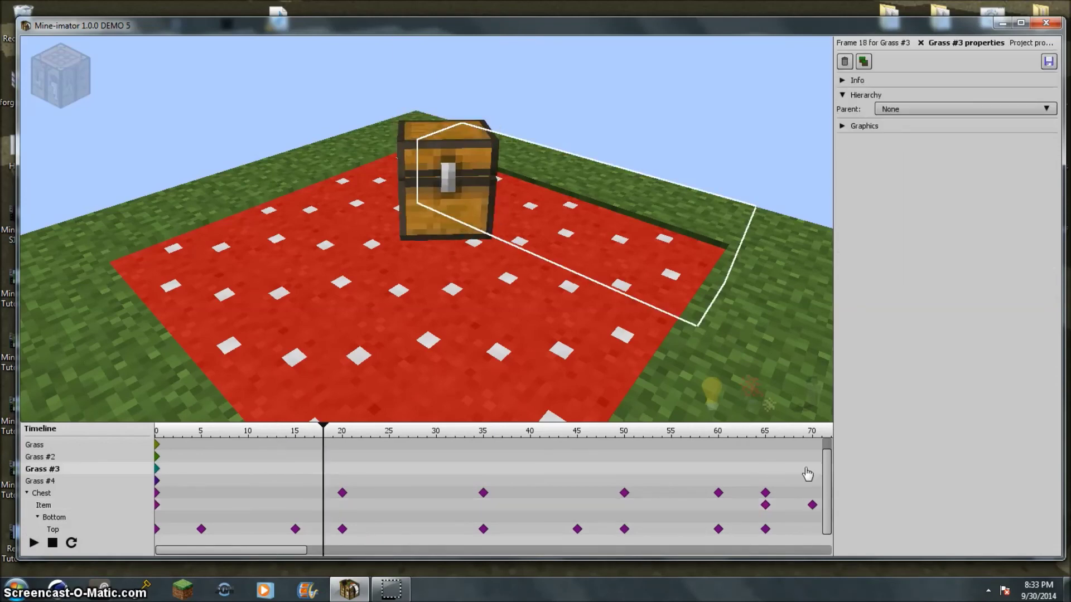
left_click(813, 545)
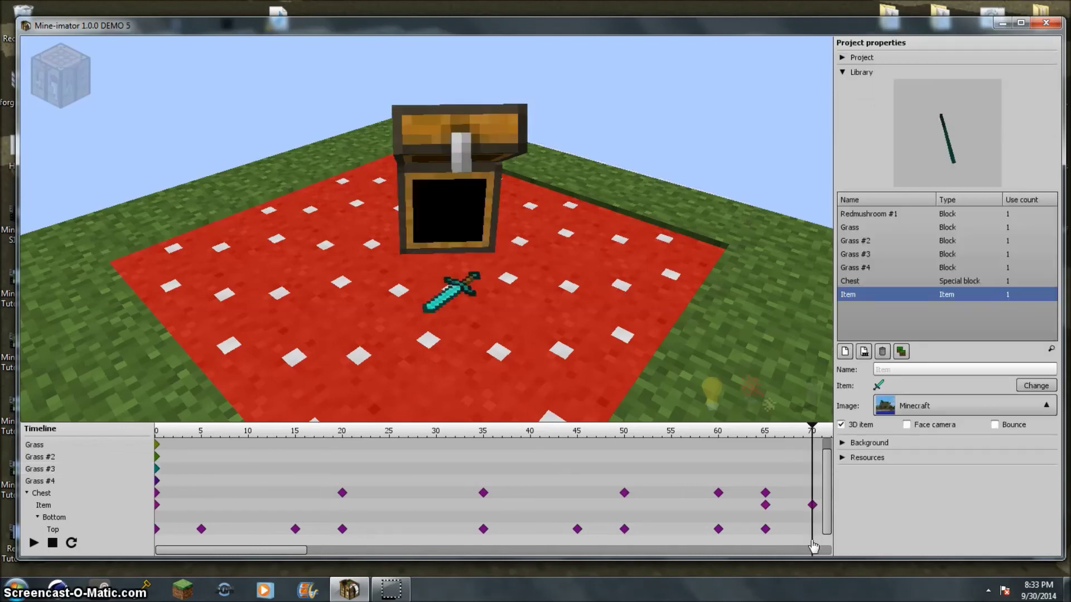
- Play the whole fall once more with nothing selected and return the timeline to frame 0
left_click(166, 435)
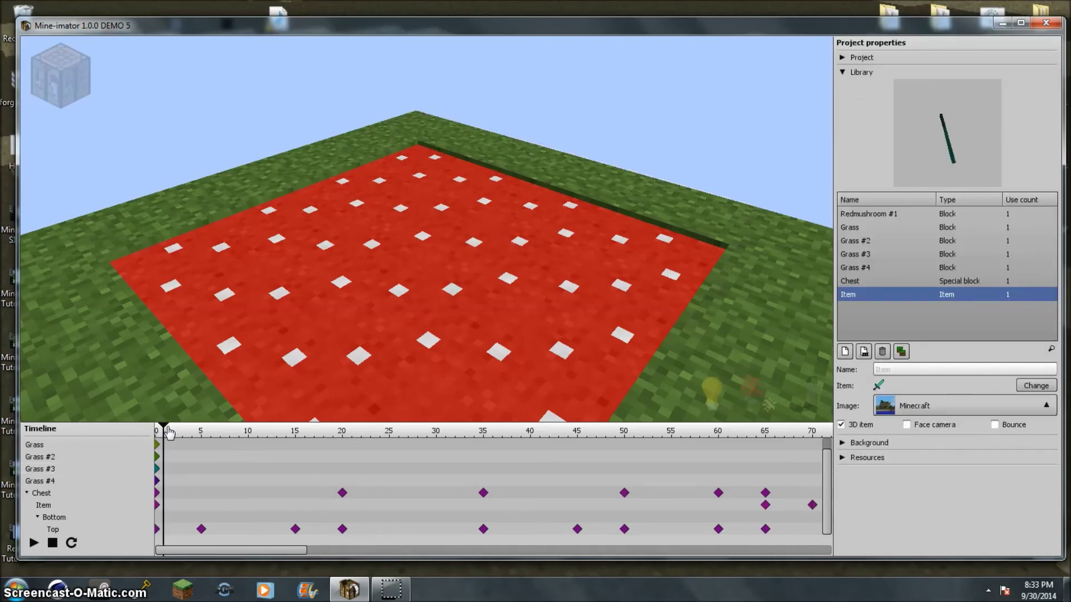
left_click(33, 542)
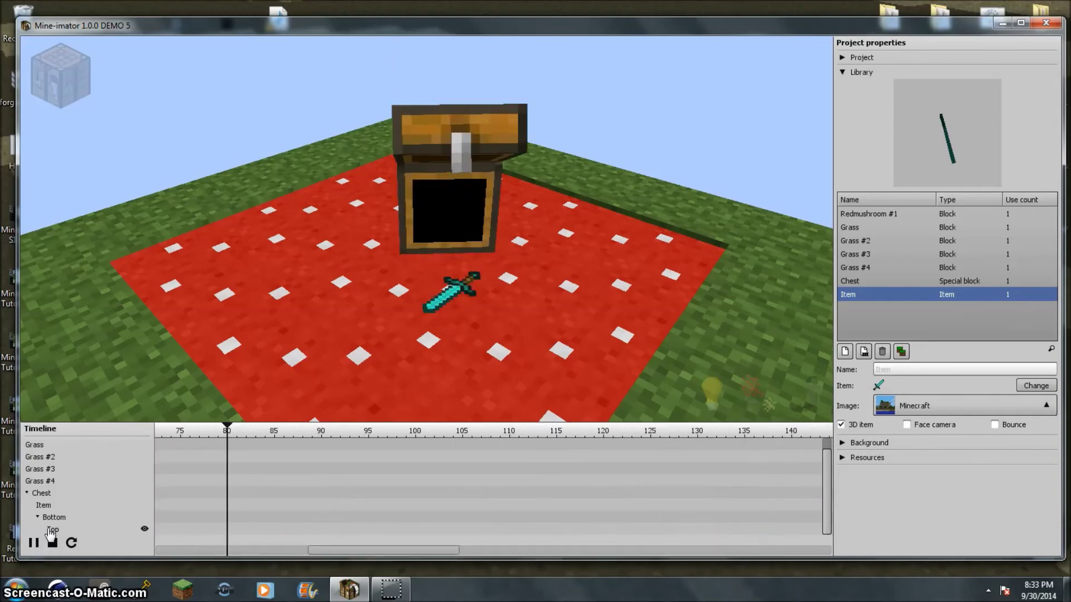
left_click(34, 542)
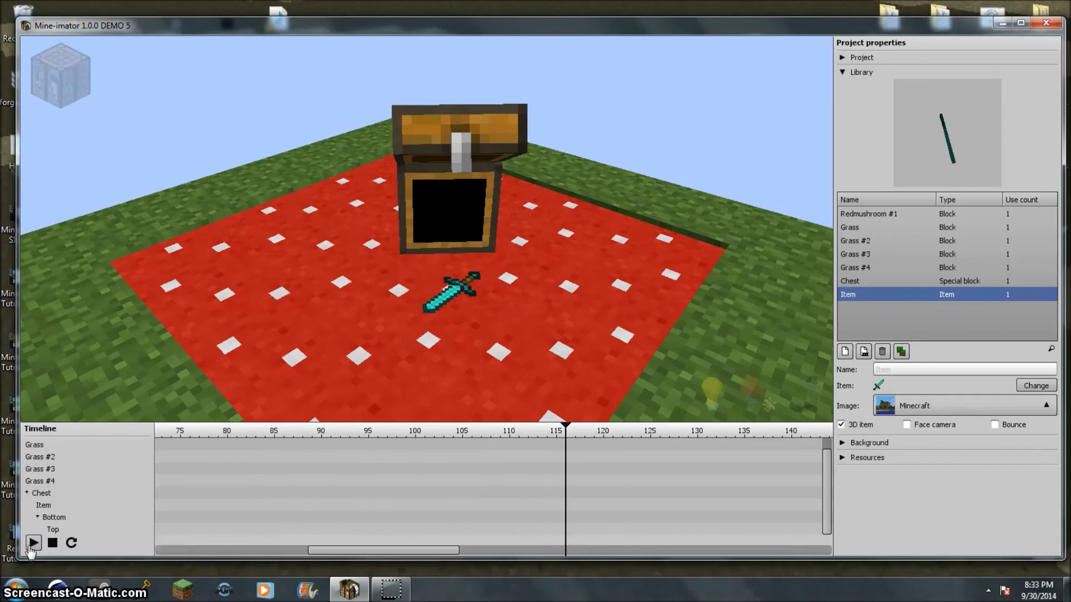
left_click_drag(574, 443, 161, 430)
left_click_drag(335, 553, 143, 474)
left_click(158, 445)
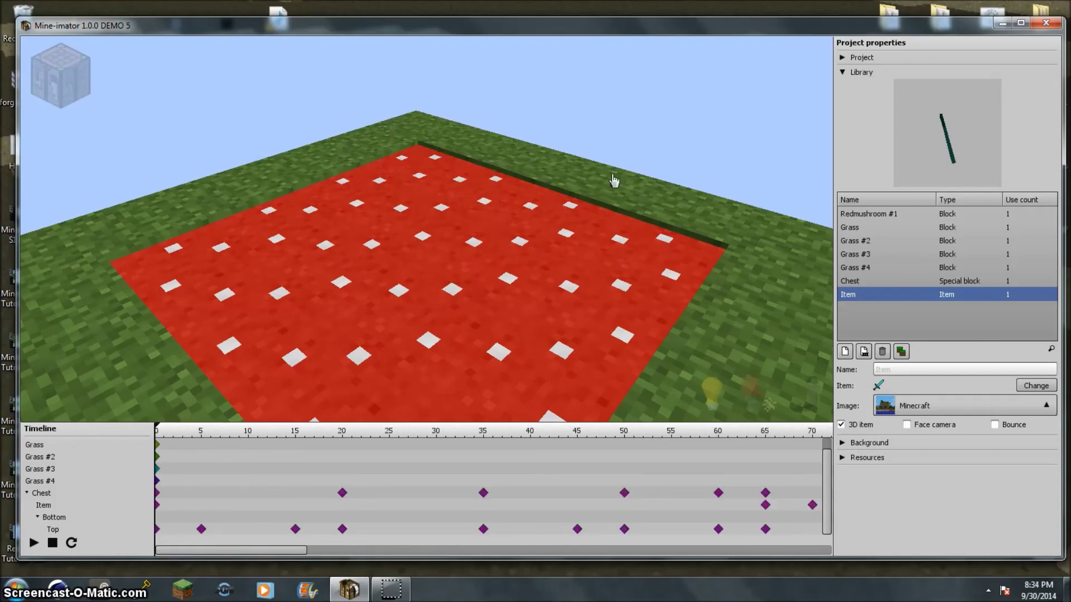
- Preview the animation in rendered mode with shadows, pause it and switch back to the normal view
mouse_move(816, 396)
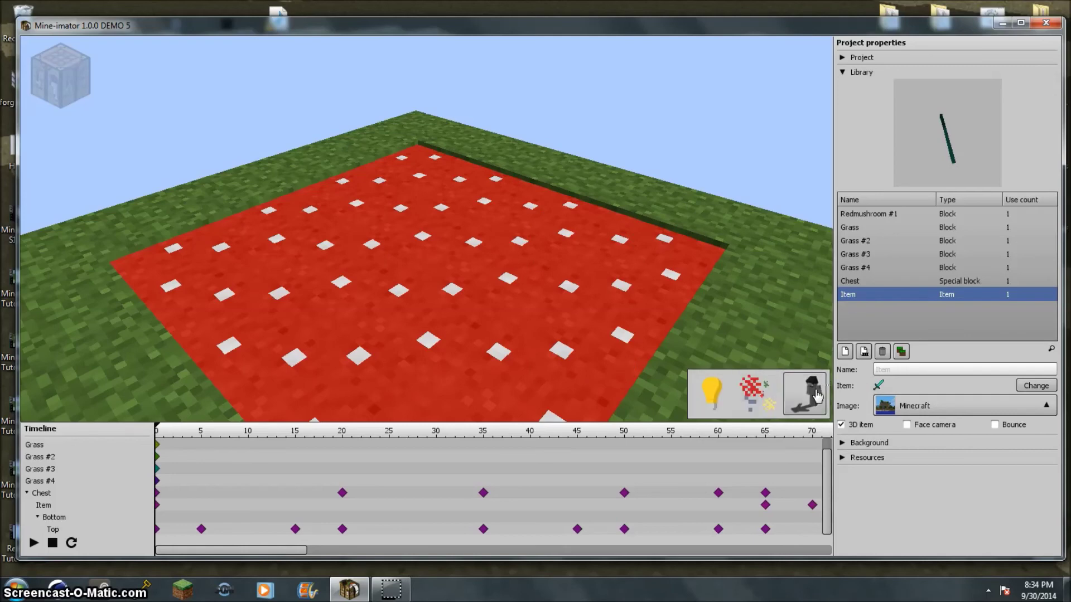
left_click(812, 395)
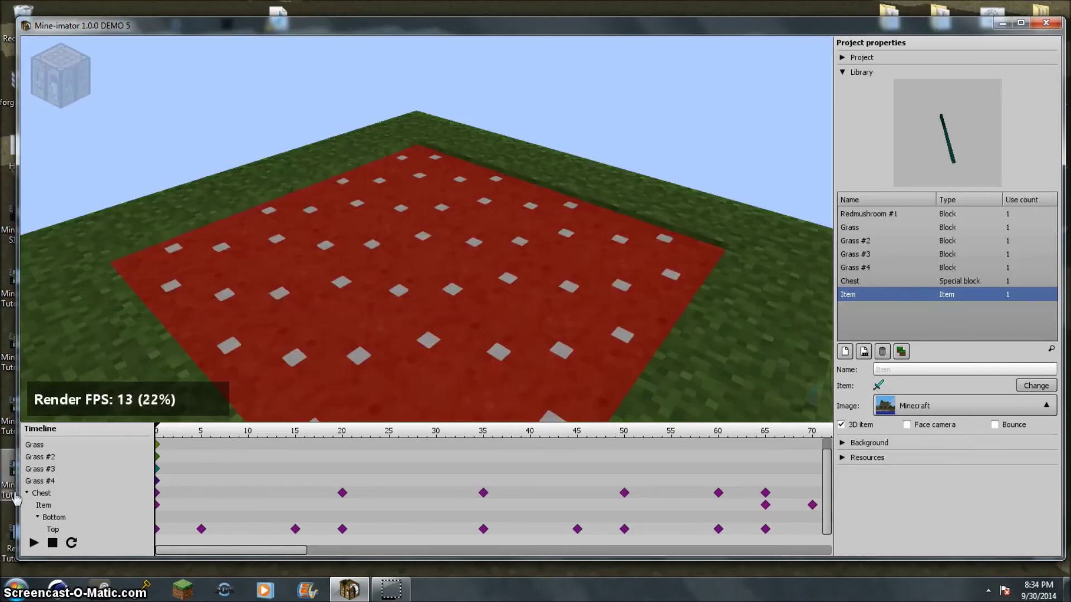
left_click(33, 543)
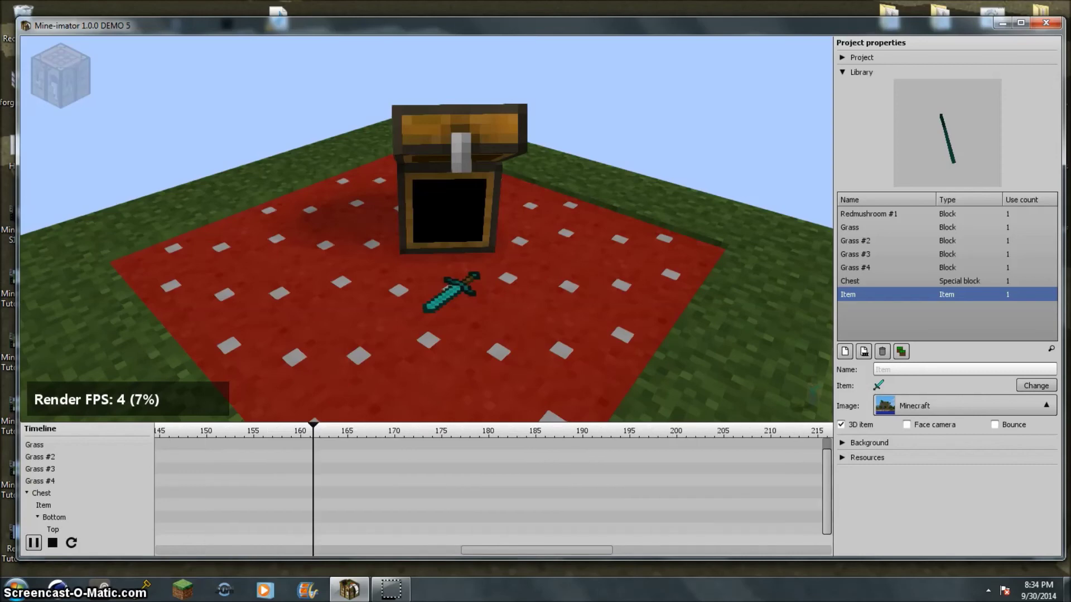
key("space")
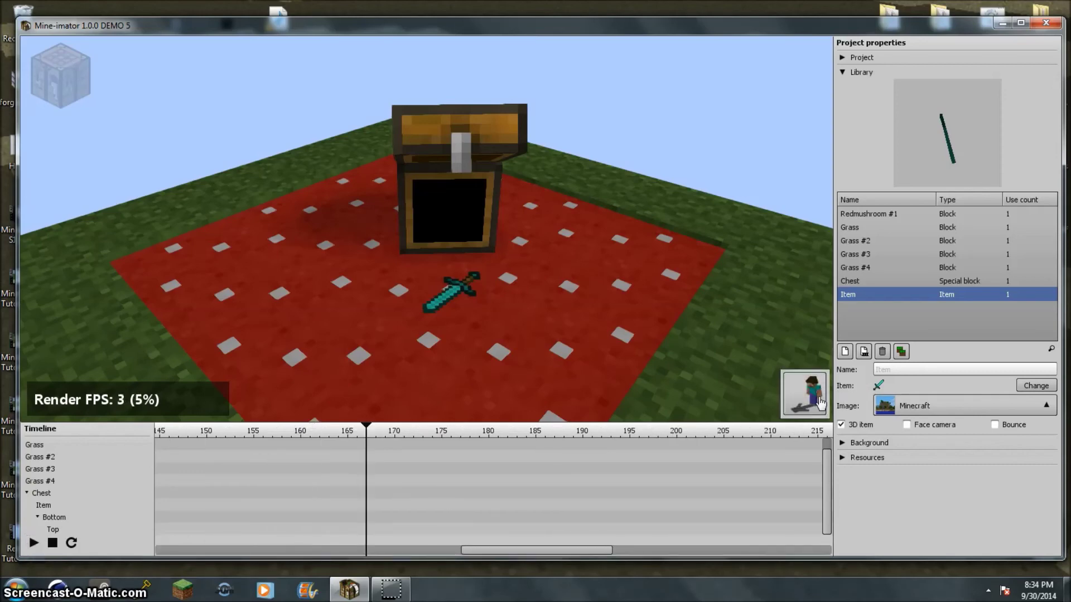
left_click(806, 396)
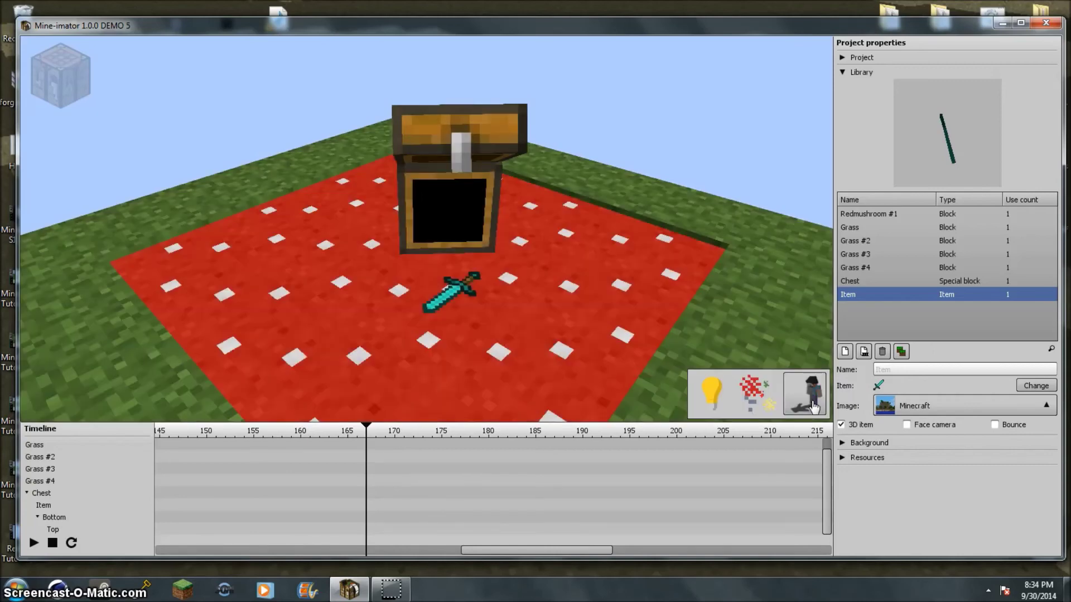
- Add a camera that looks down on the whole platform from the current view and select it
right_click_drag(223, 345, 337, 203)
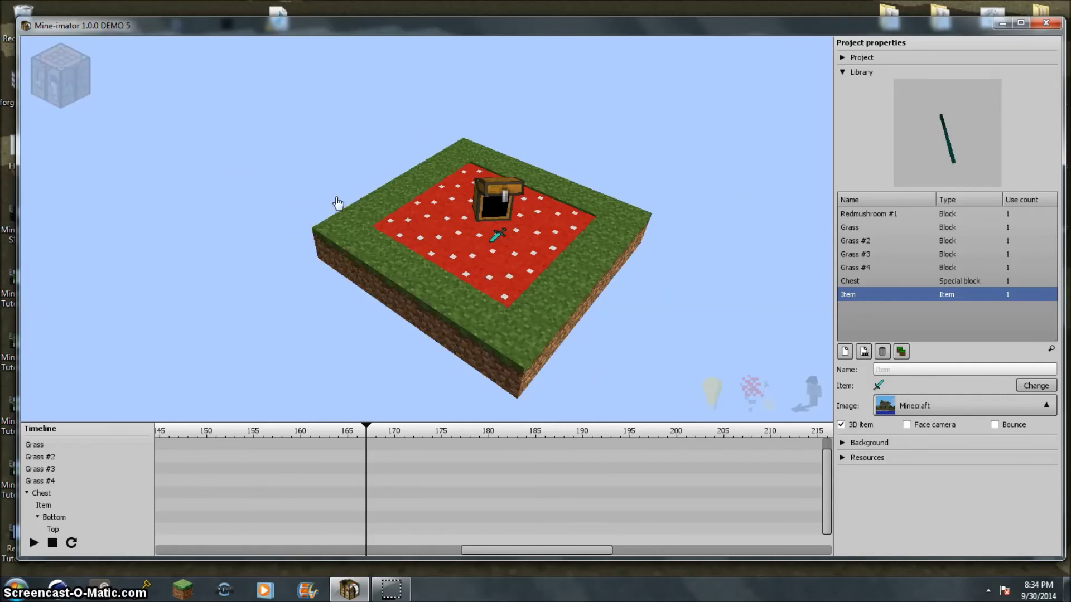
left_click(78, 75)
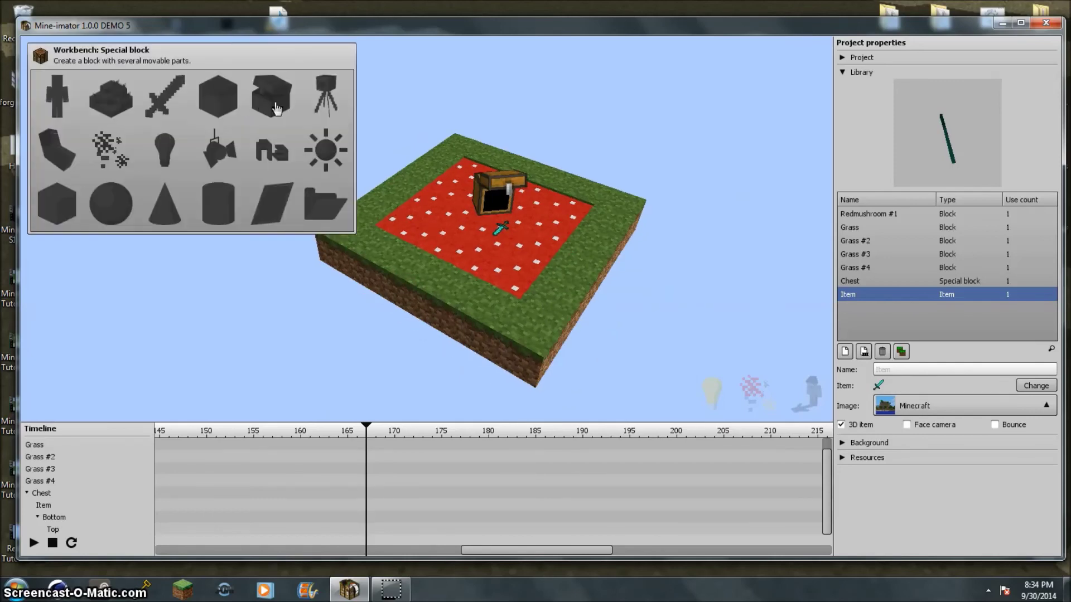
left_click(323, 105)
right_click_drag(430, 263, 430, 263)
right_click_drag(517, 229, 517, 229)
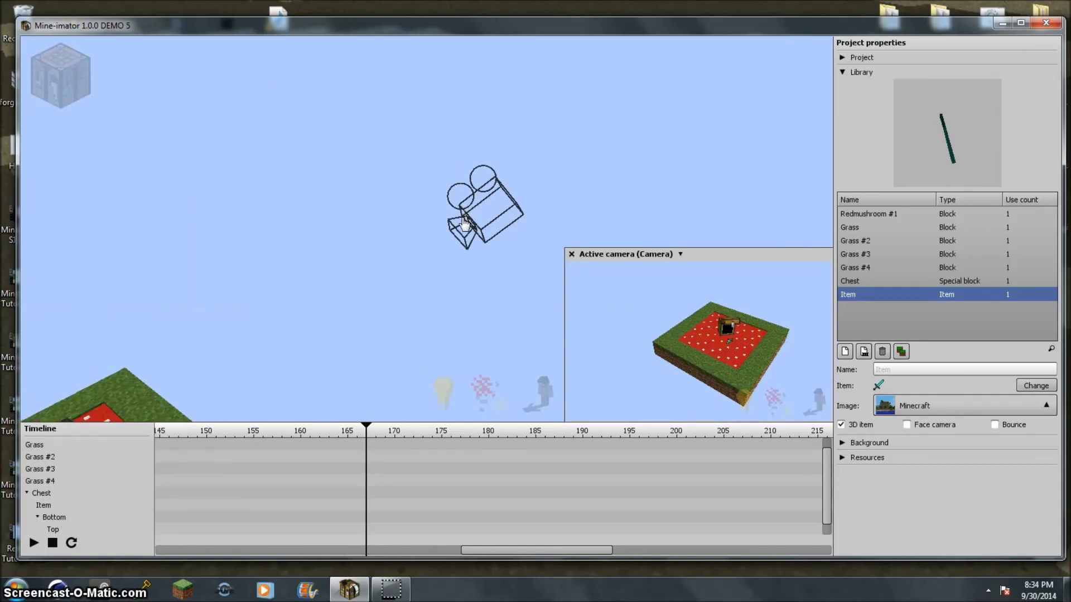
left_click(508, 221)
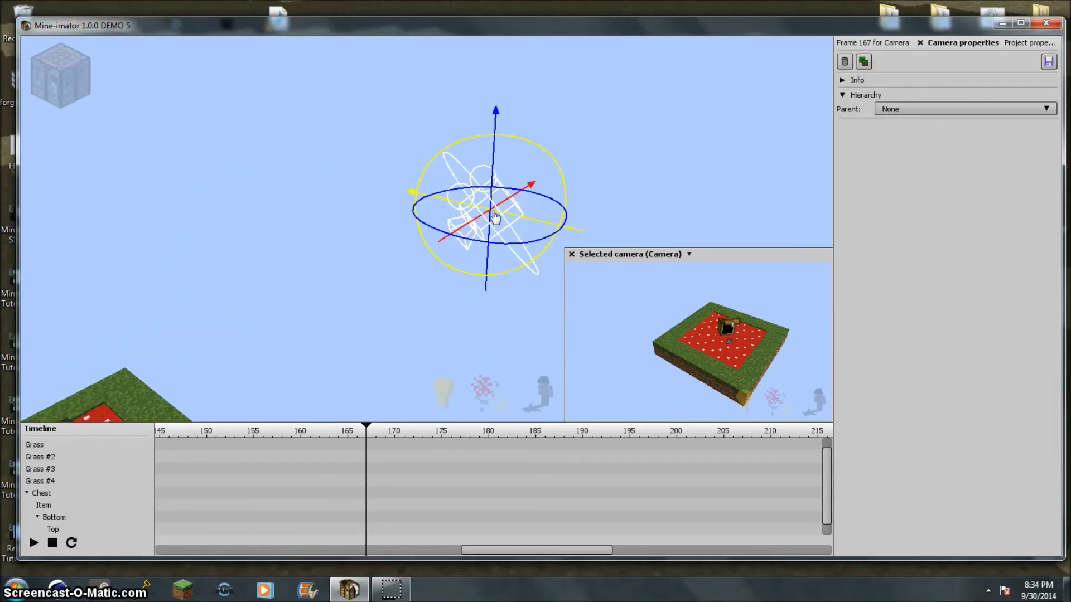
- Move the camera down close to the platform so it faces the open chest and the diamond sword
left_click_drag(508, 221, 508, 221)
right_click_drag(698, 341, 696, 288)
right_click_drag(427, 229, 375, 263)
key("w")
right_click_drag(697, 335, 697, 338)
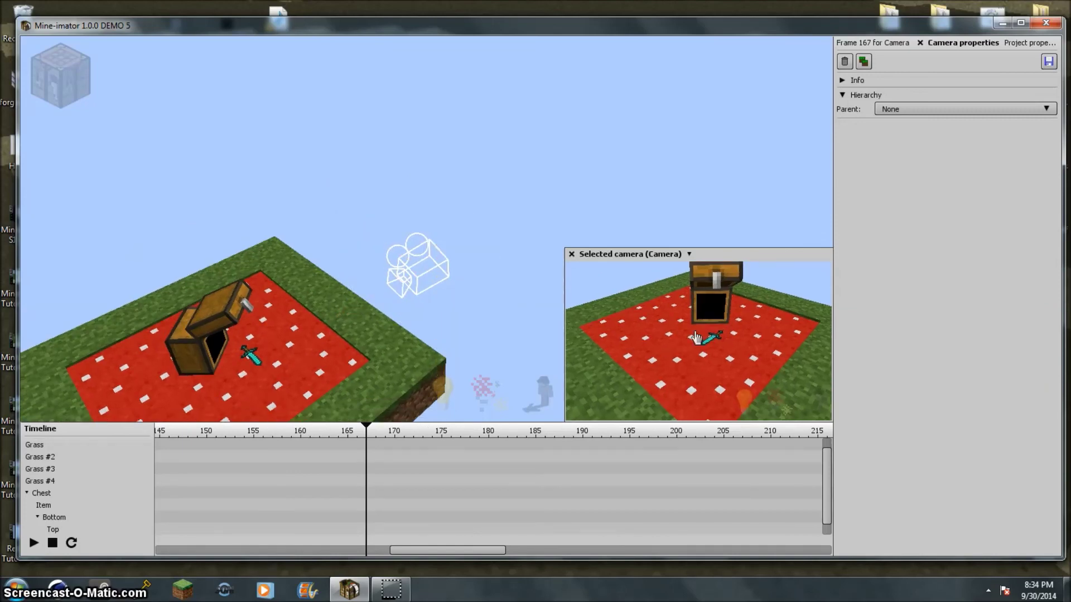
- Preview the animation through the camera in rendered mode, pause it at frame 53 and return the camera preview to normal mode
left_click(819, 406)
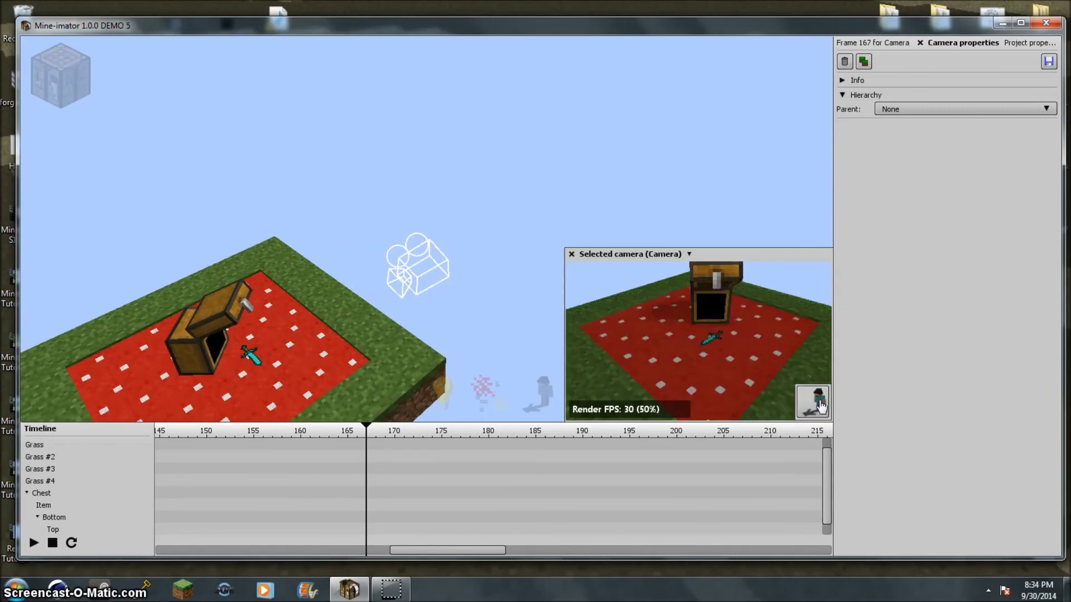
right_click_drag(462, 302, 402, 246)
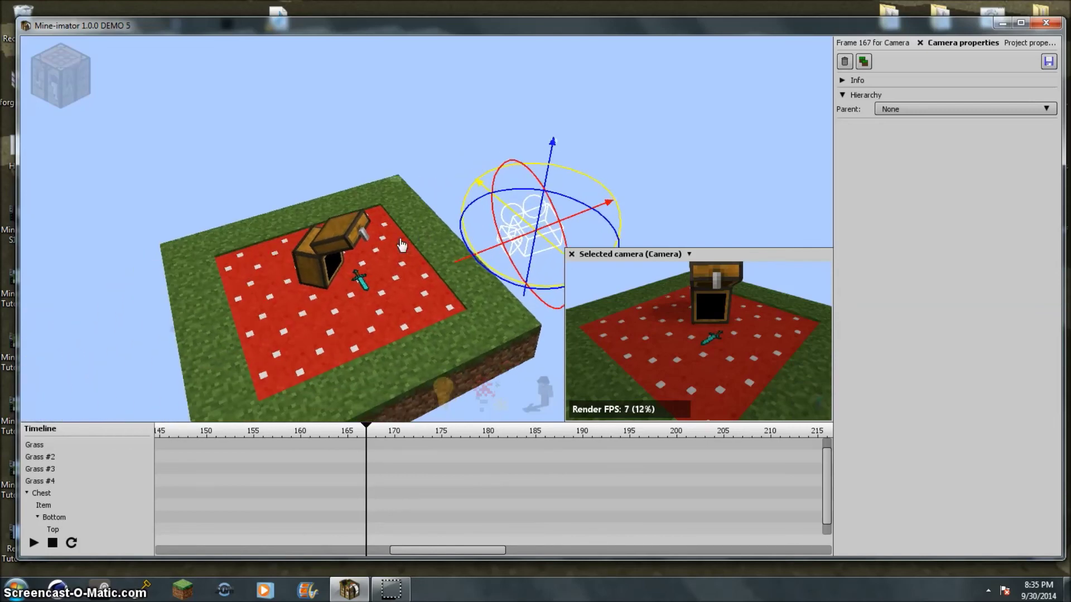
left_click(33, 543)
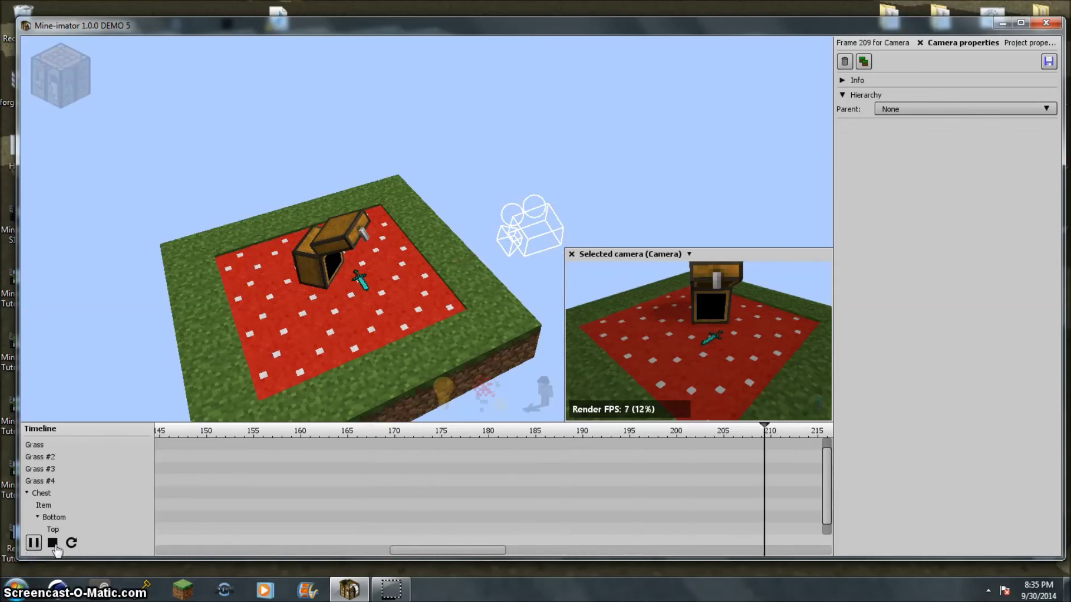
left_click(52, 543)
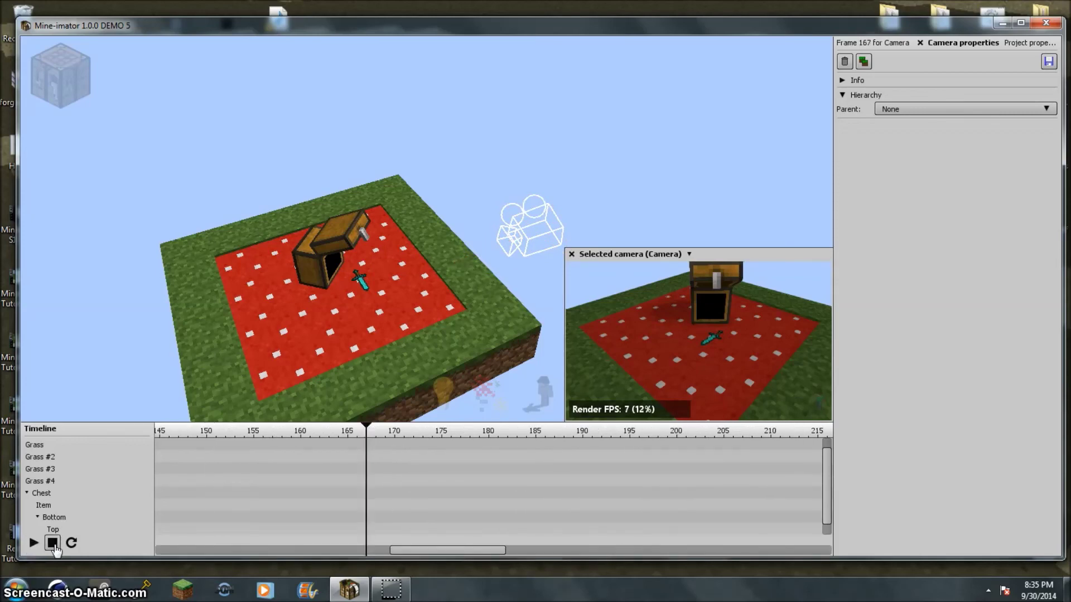
left_click(53, 543)
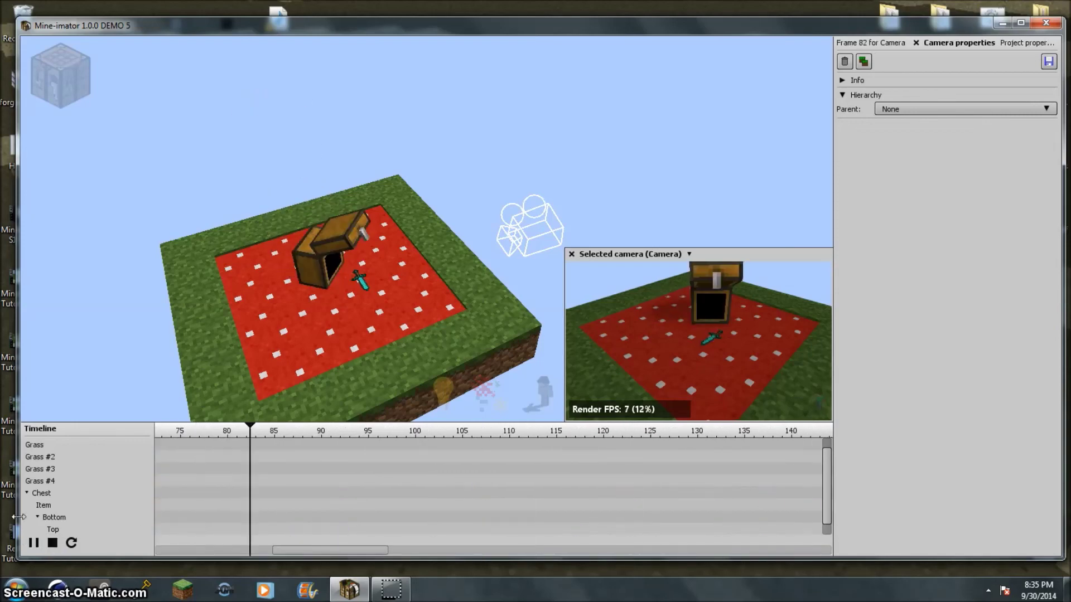
left_click(52, 543)
left_click(33, 543)
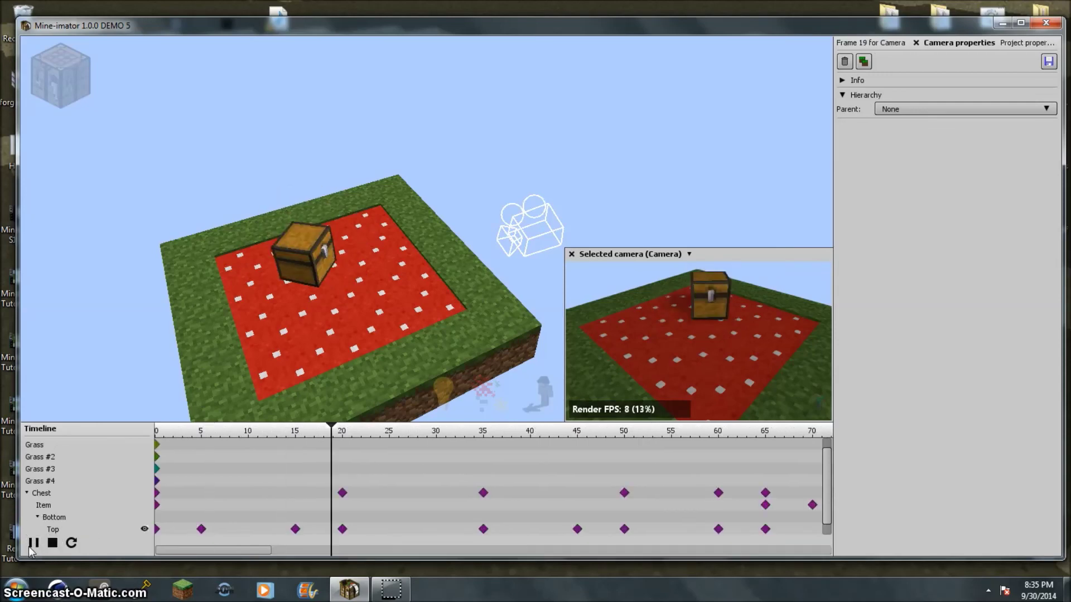
left_click(33, 544)
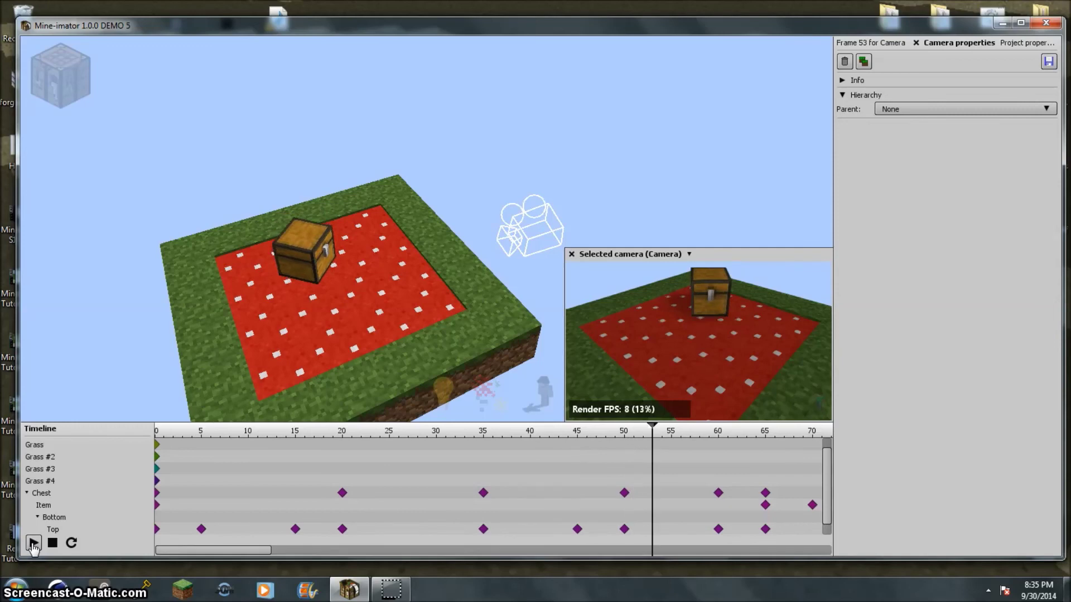
left_click(817, 408)
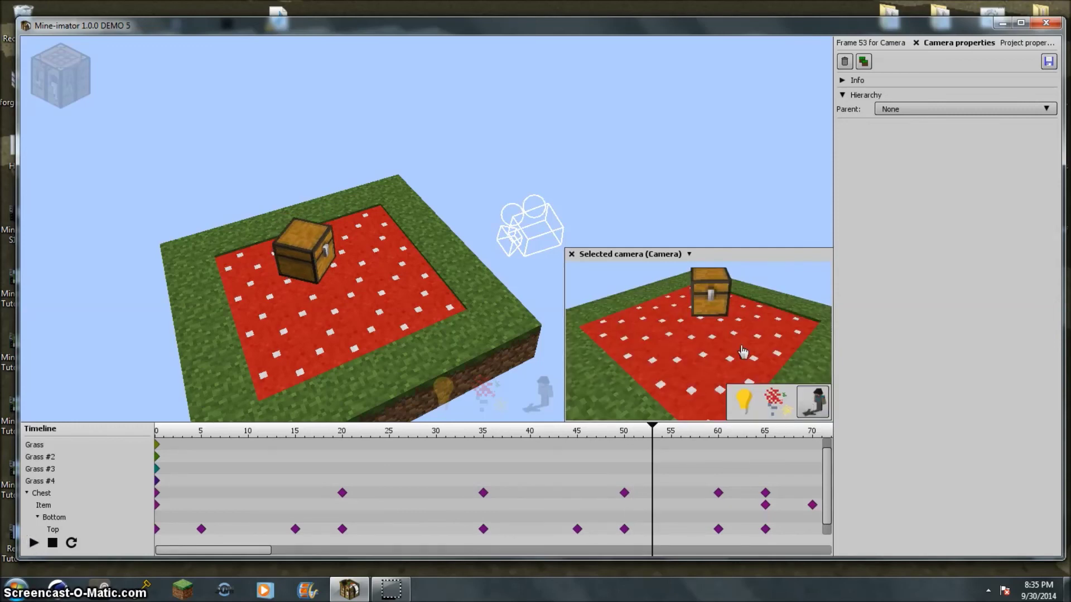
- Return the timeline to frame 0 and turn on rendered mode in the camera preview
mouse_move(62, 75)
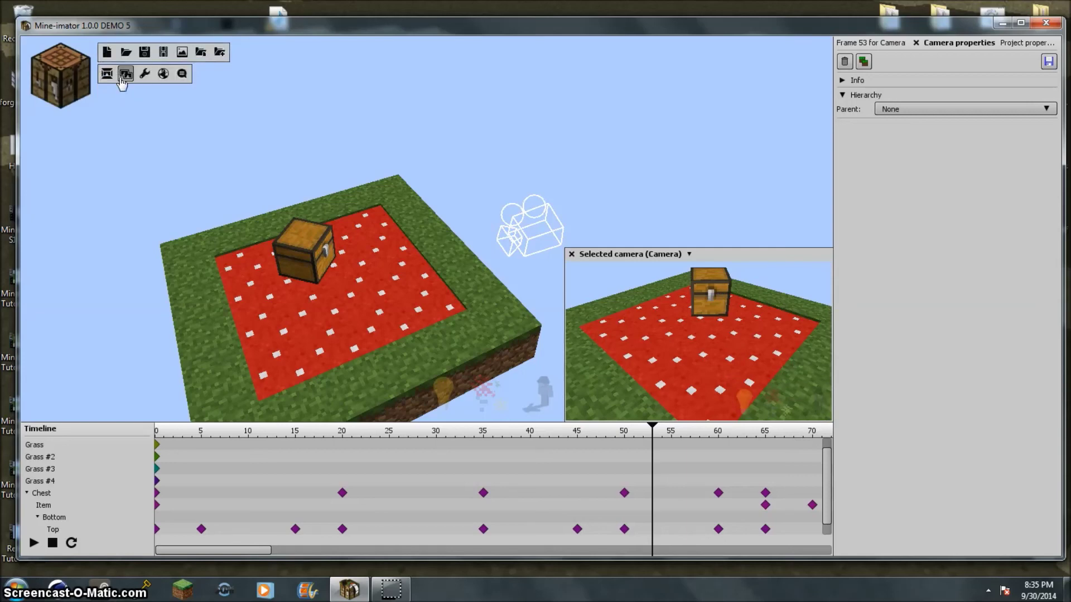
left_click(108, 81)
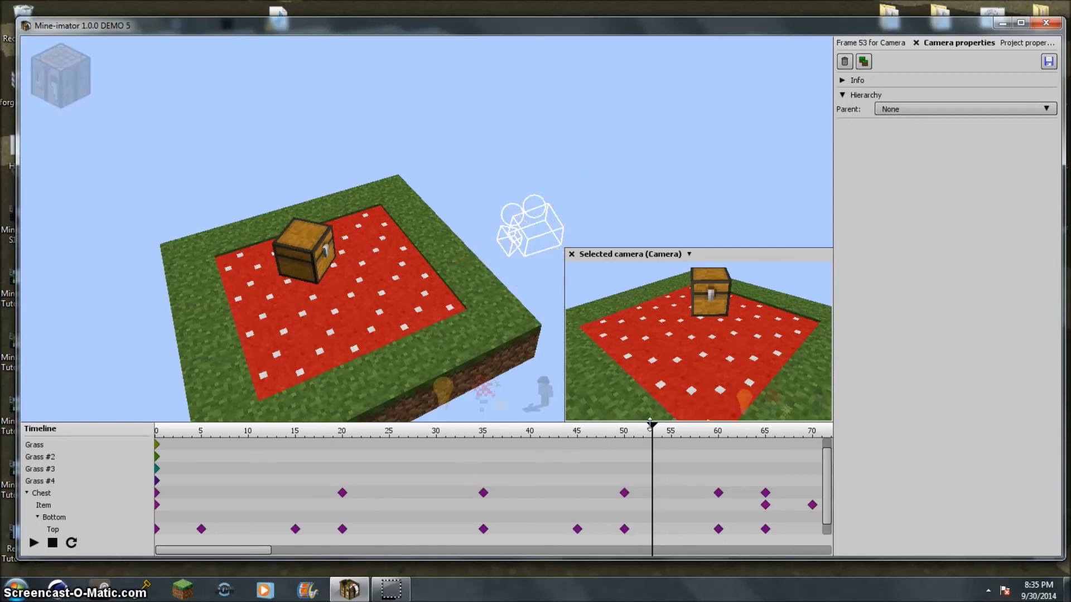
left_click_drag(654, 433, 608, 434)
left_click_drag(421, 438, 88, 425)
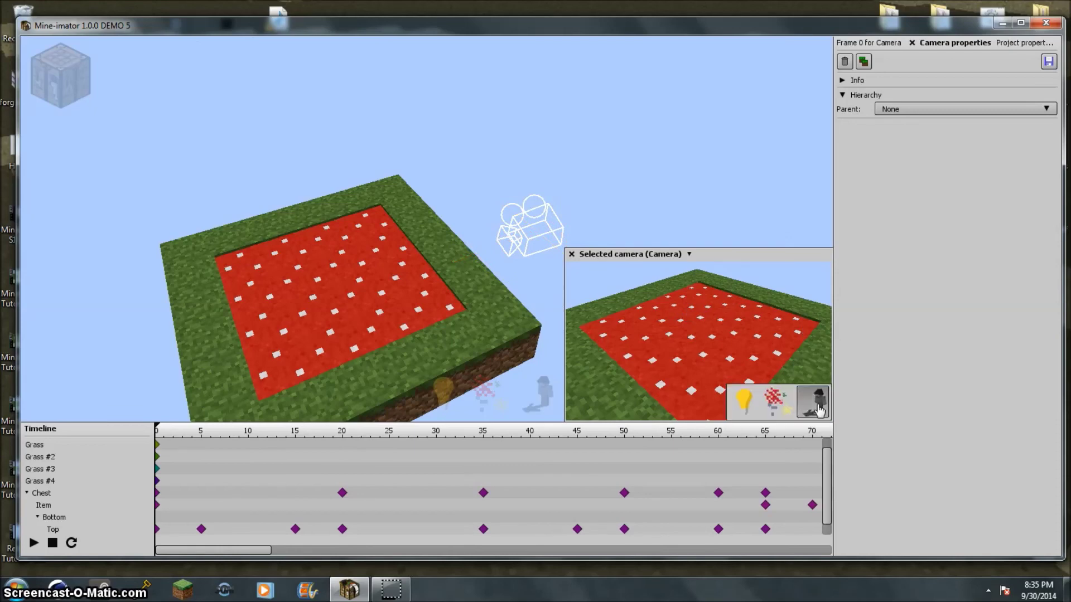
mouse_move(139, 80)
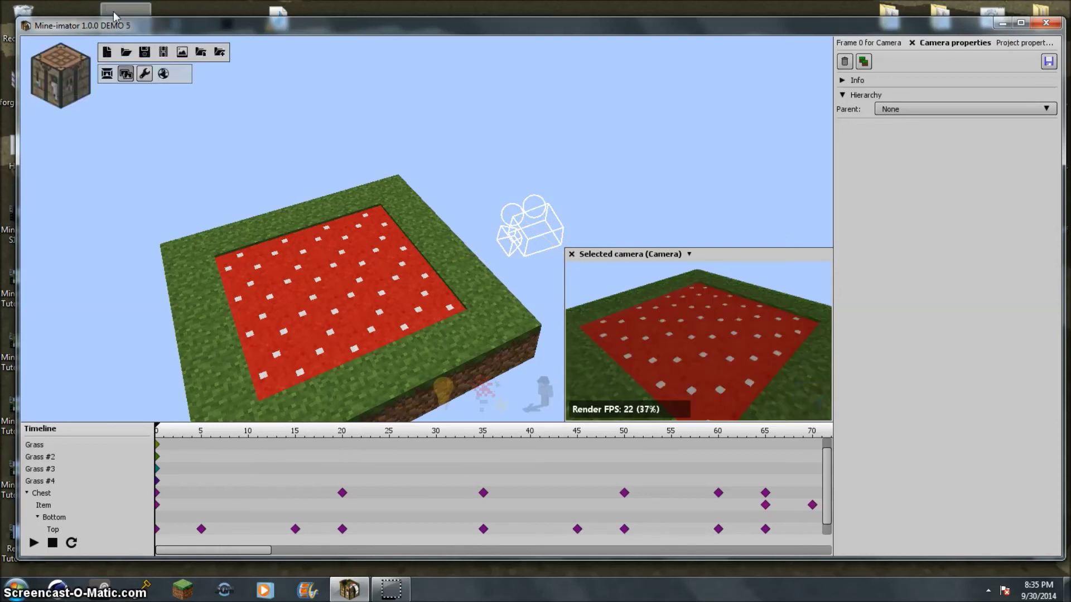
- Set up the AVI movie export to include hidden objects and use the HD 1080 (1920x1080) video size
left_click(163, 54)
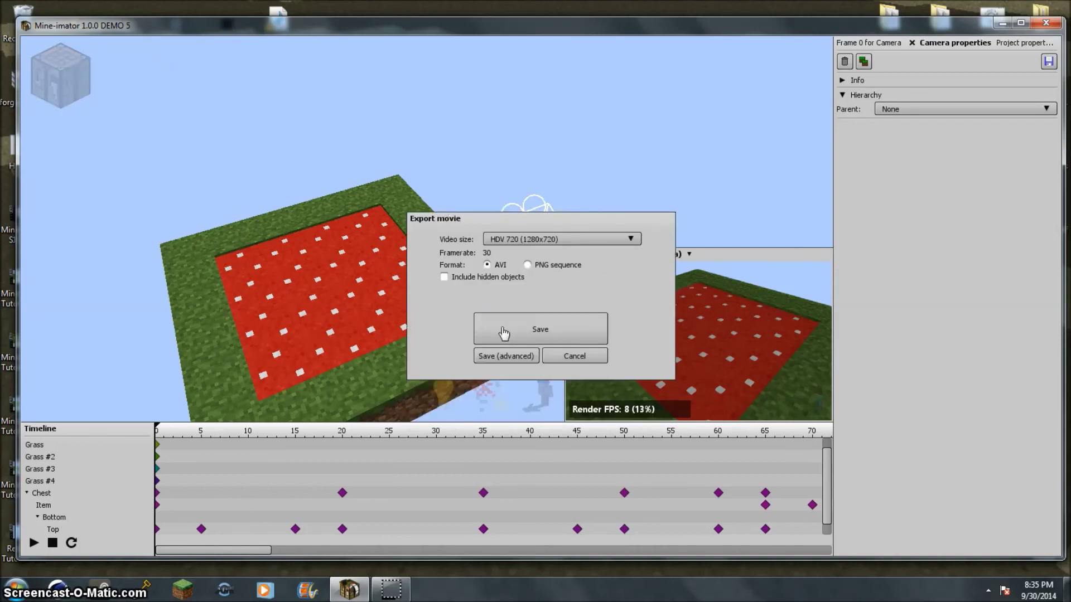
left_click(458, 280)
left_click(527, 241)
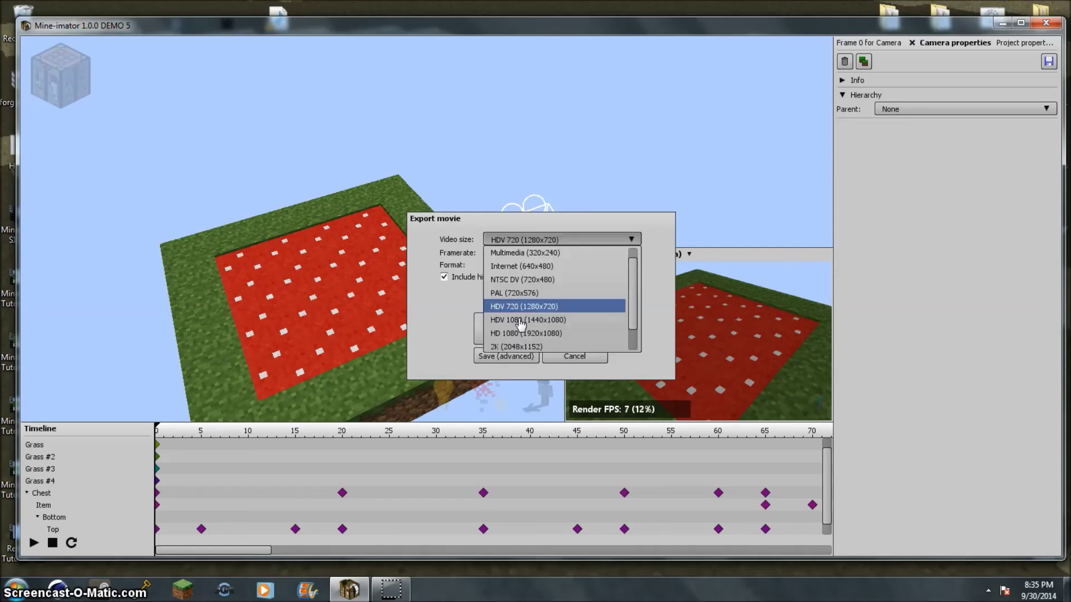
left_click(521, 240)
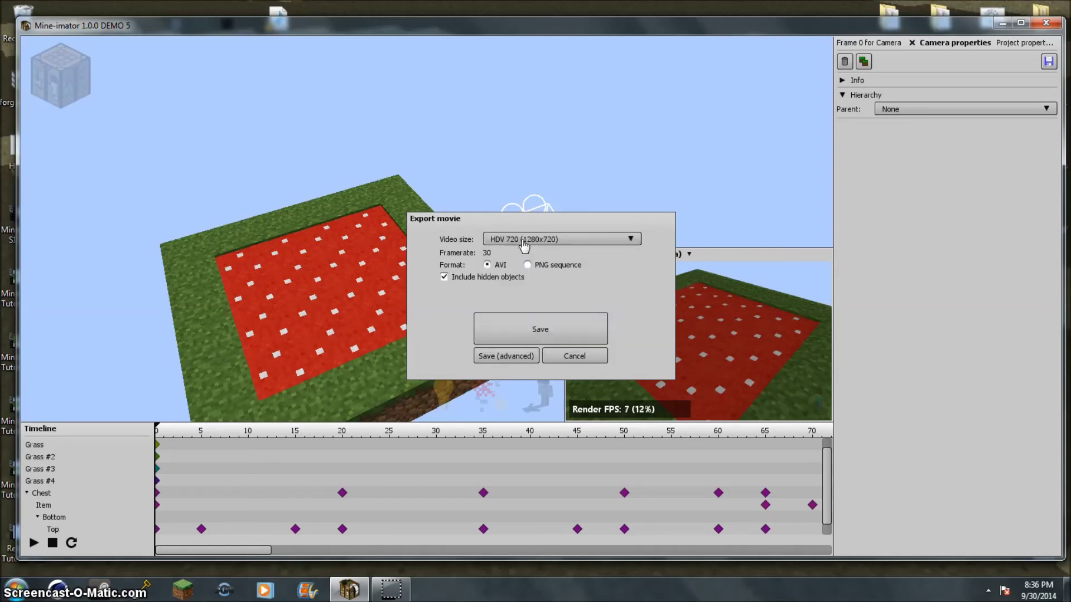
left_click(530, 240)
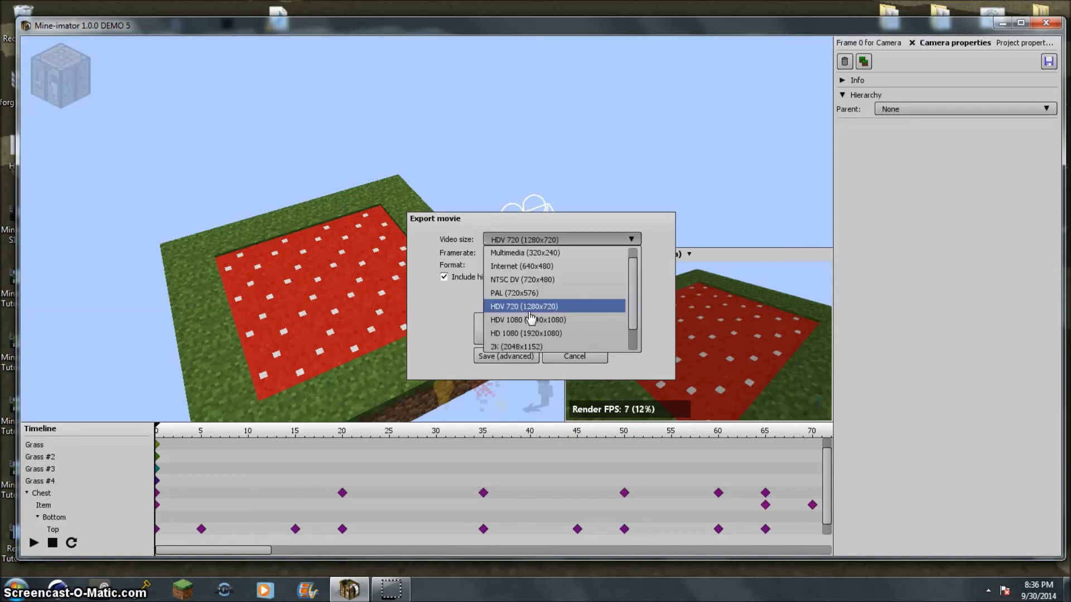
left_click(560, 333)
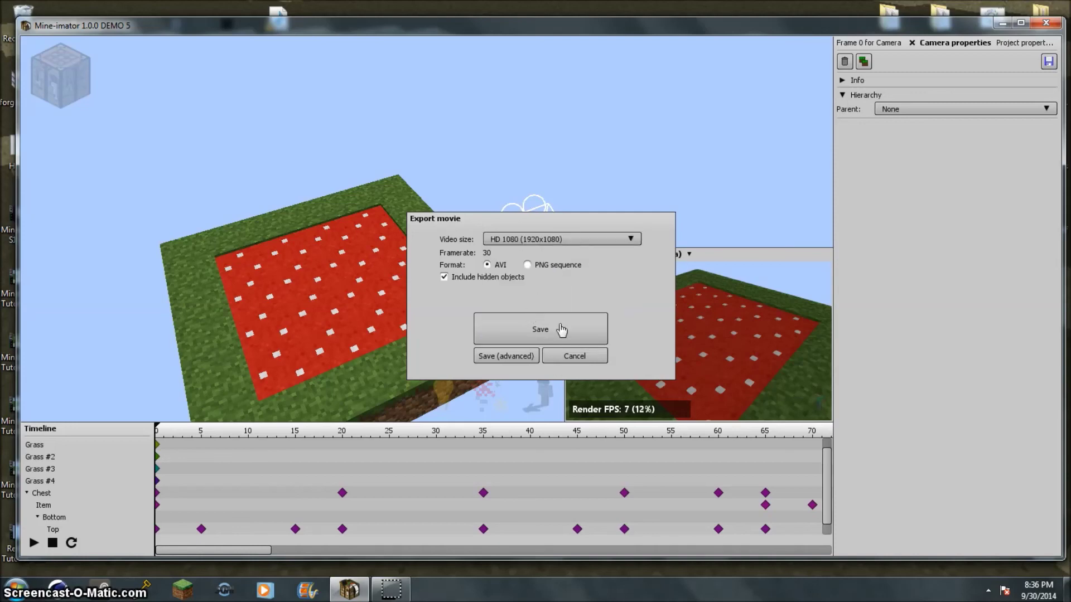
- Start exporting the movie to the desktop as Tutorial E2 Animation, then cancel the rendering
left_click(528, 336)
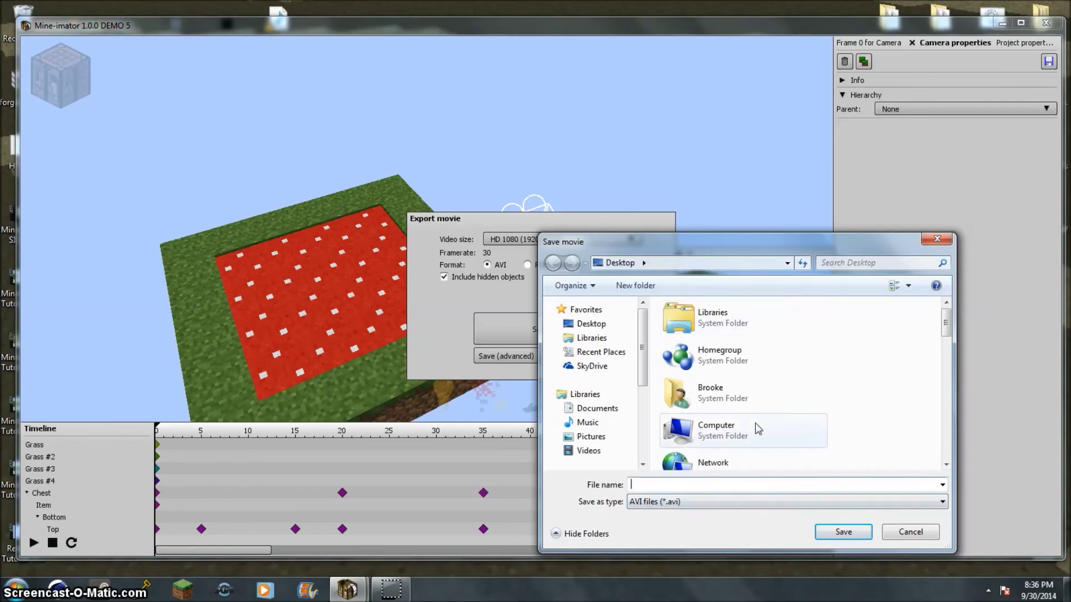
type("Tutorial E2 Animation")
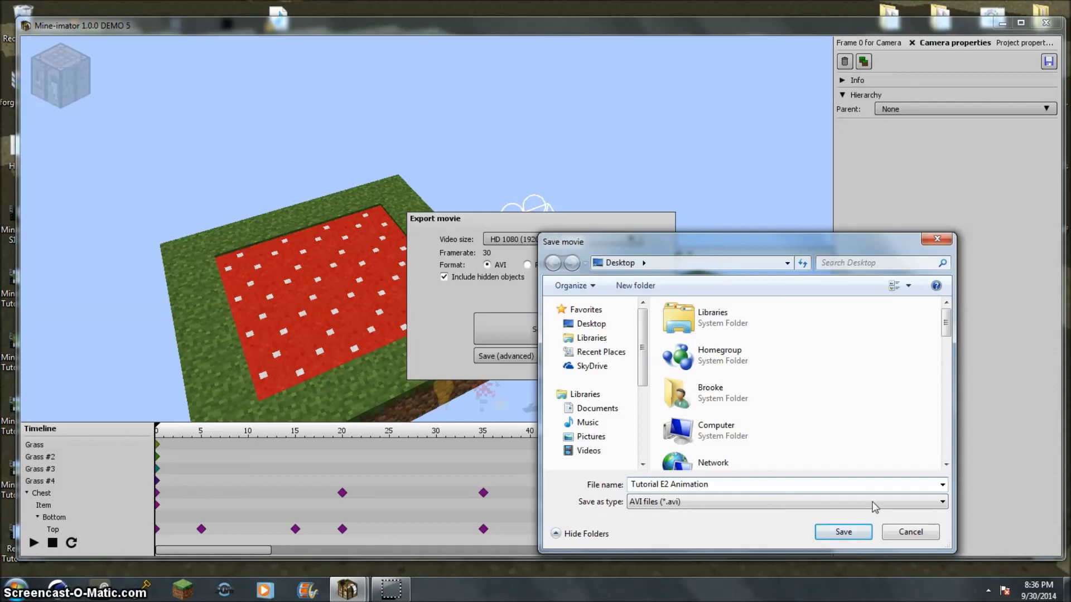
left_click(843, 532)
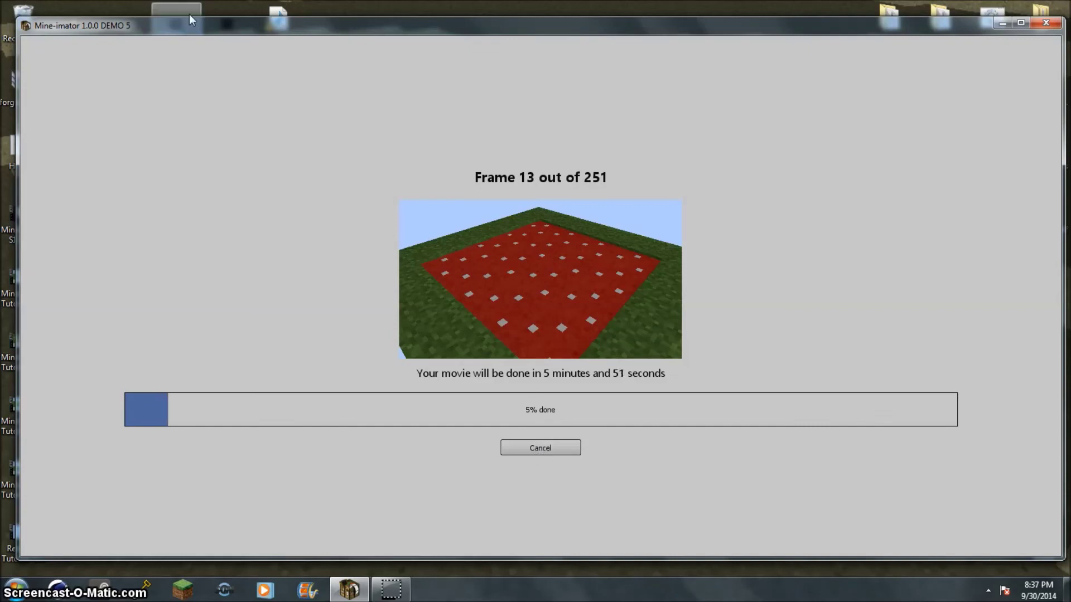
left_click(540, 449)
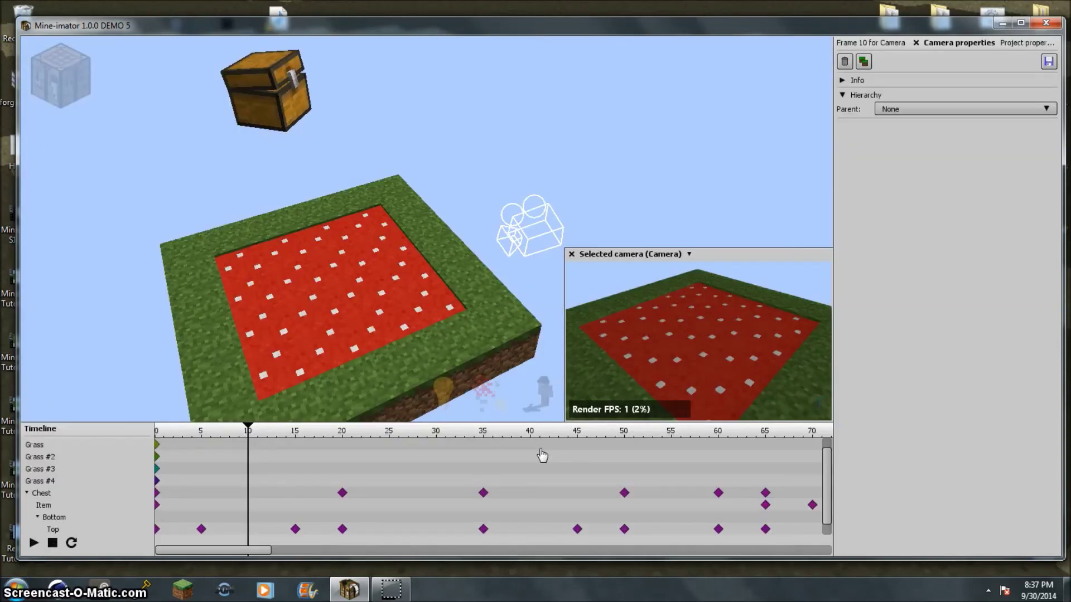
- Find the camera's keyframe at frame 167 on the timeline, delete it and deselect the camera
left_click_drag(279, 552, 534, 559)
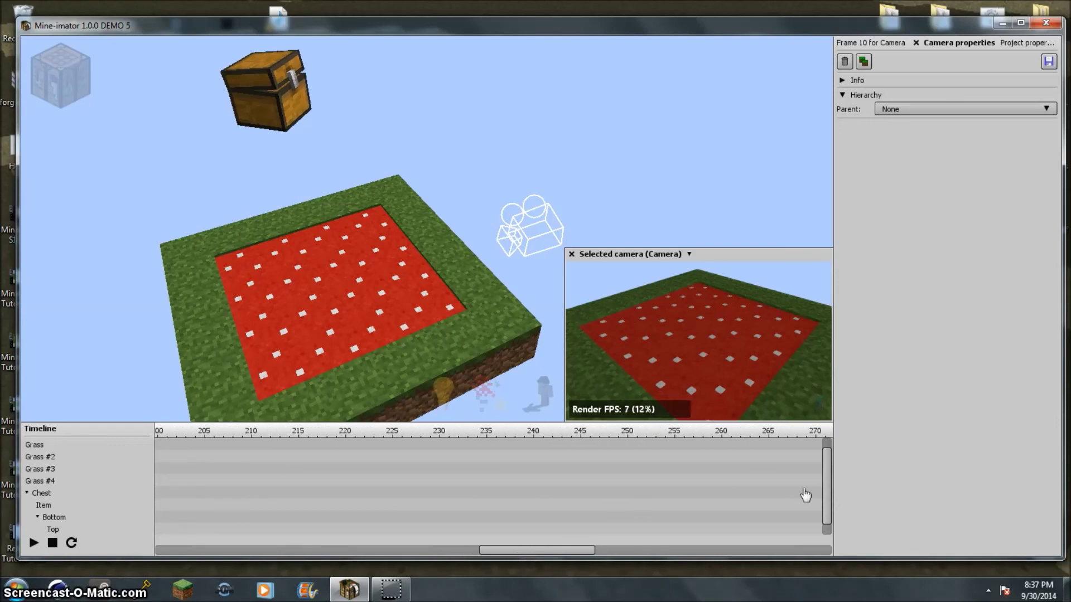
left_click_drag(827, 498, 830, 538)
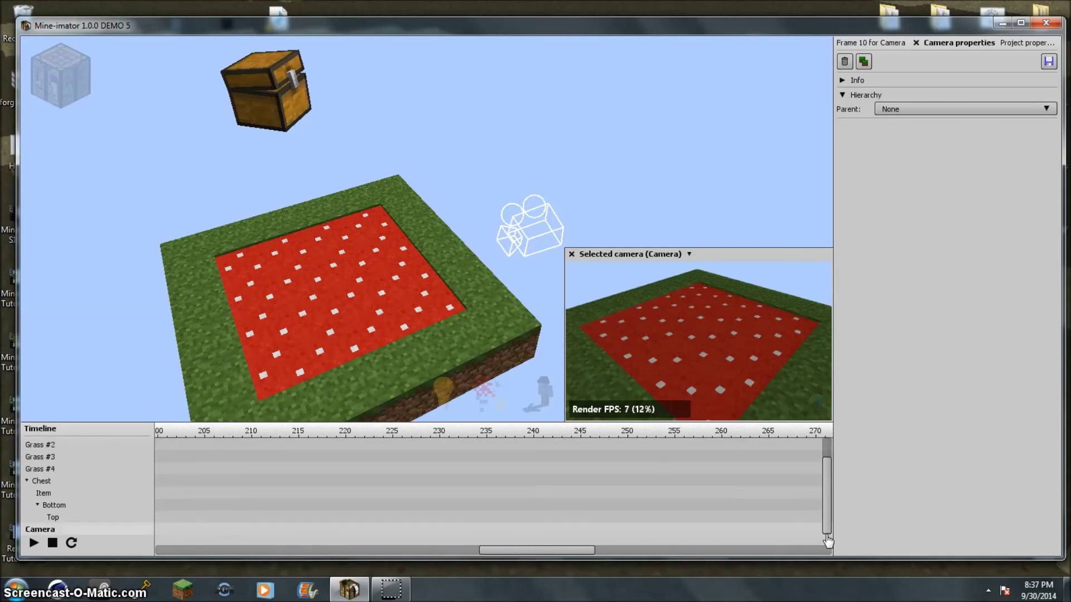
left_click_drag(832, 480, 832, 457)
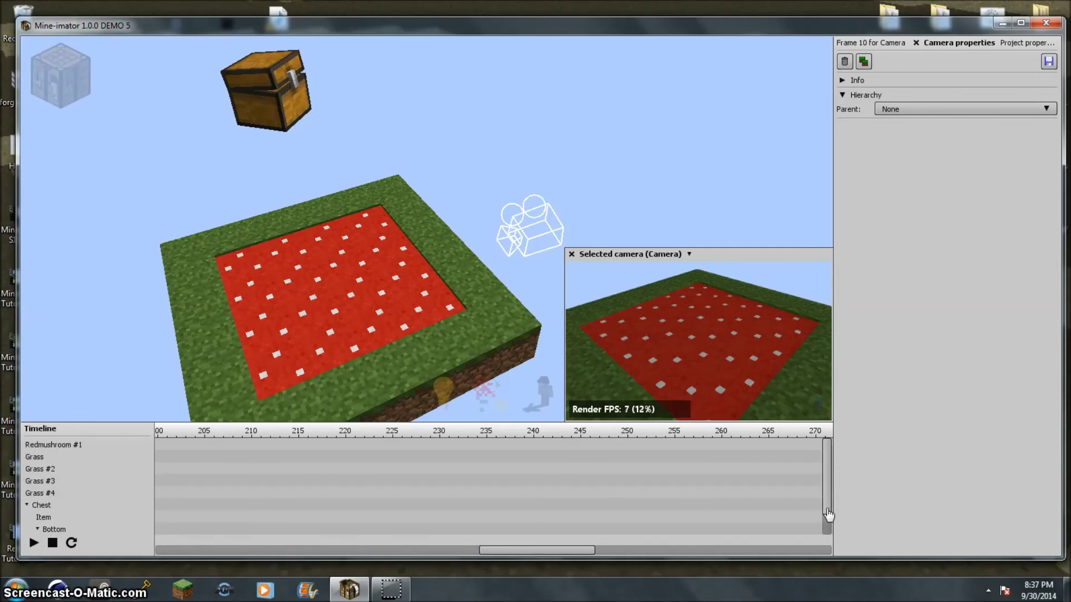
left_click_drag(829, 515, 827, 534)
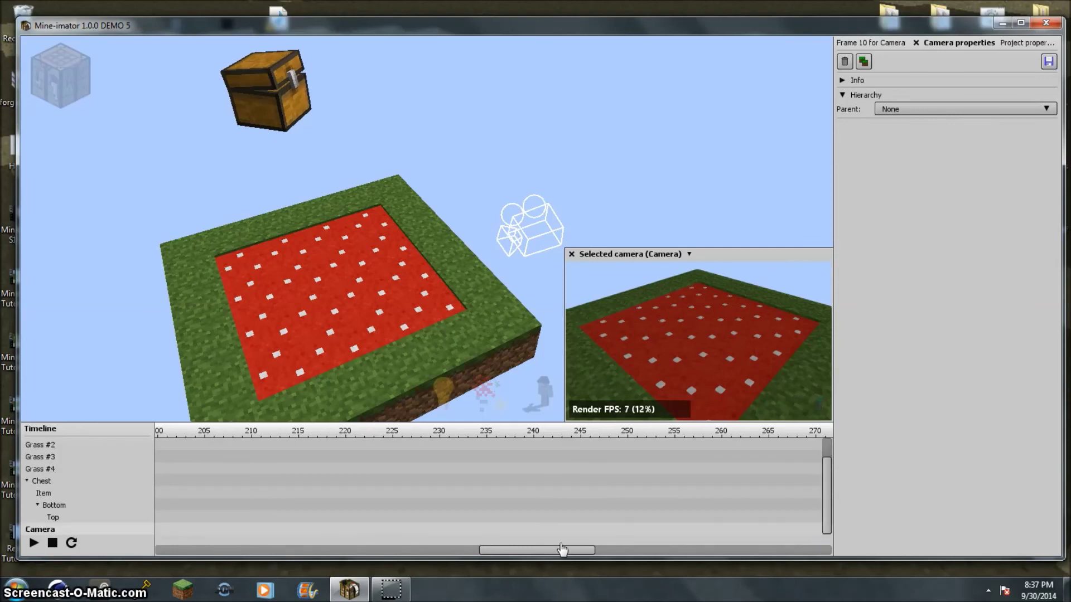
left_click_drag(567, 556, 581, 556)
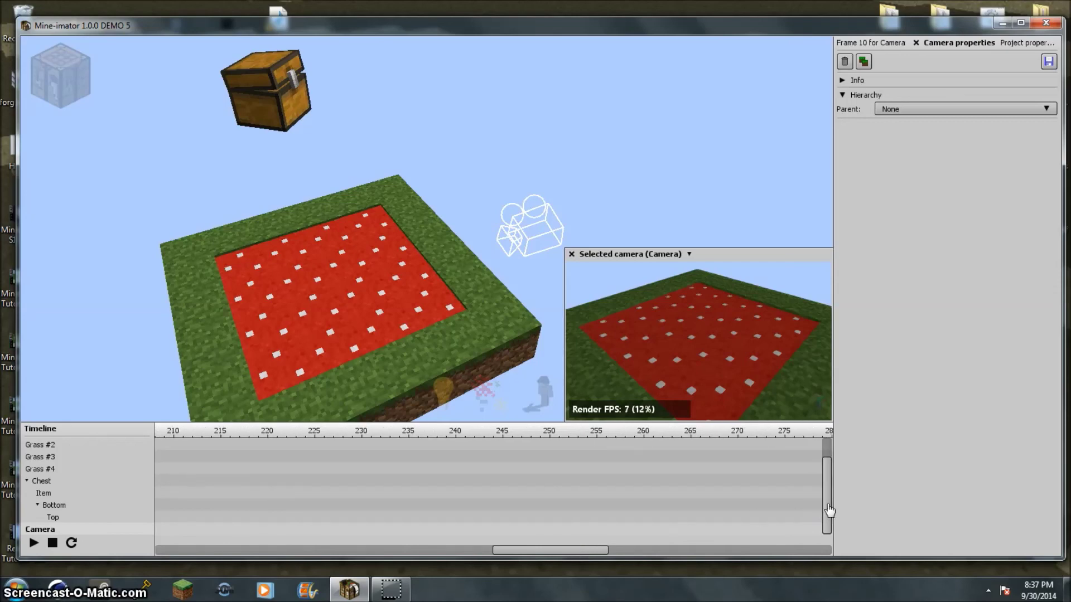
left_click_drag(833, 481, 834, 460)
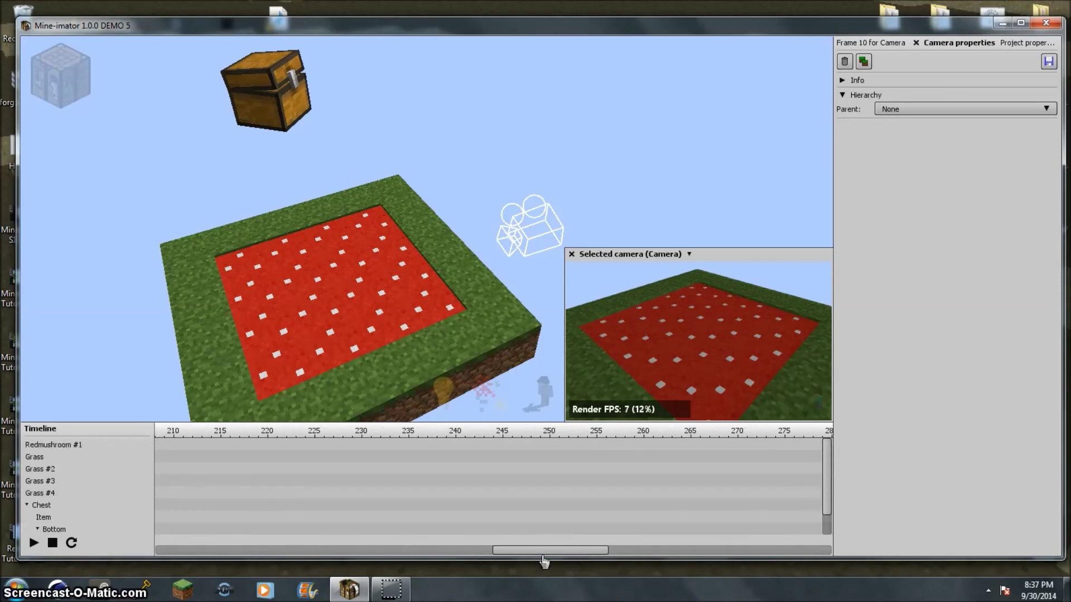
left_click_drag(542, 555, 349, 548)
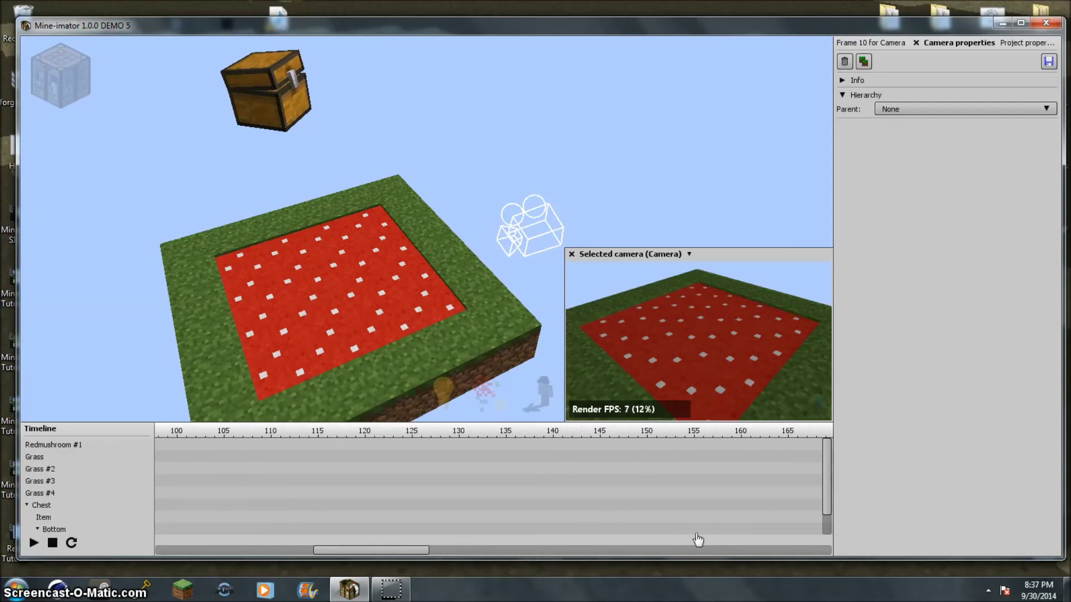
left_click_drag(830, 498, 823, 545)
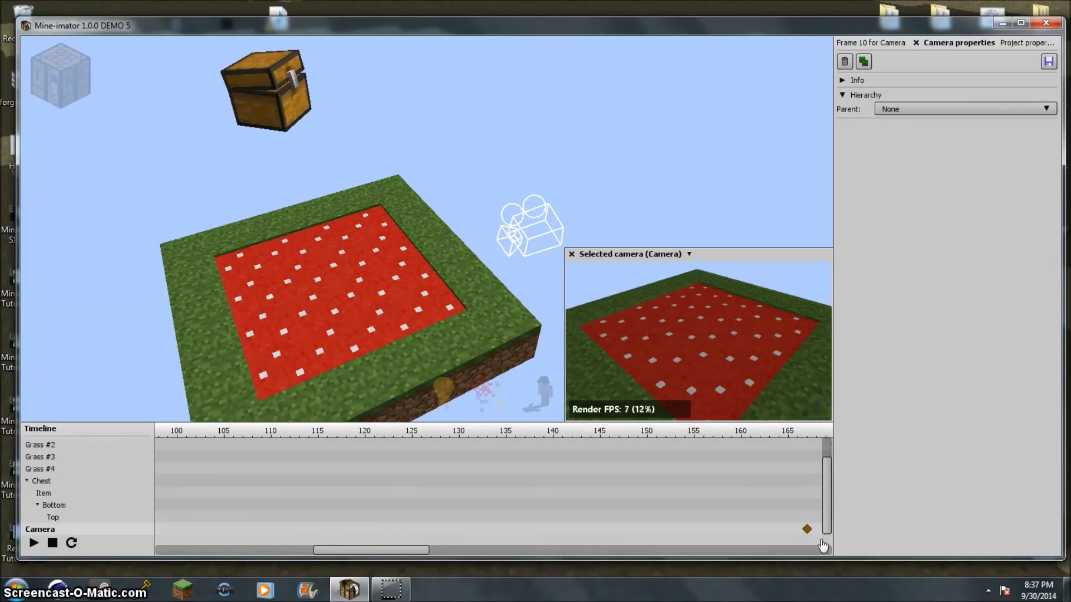
left_click(806, 530)
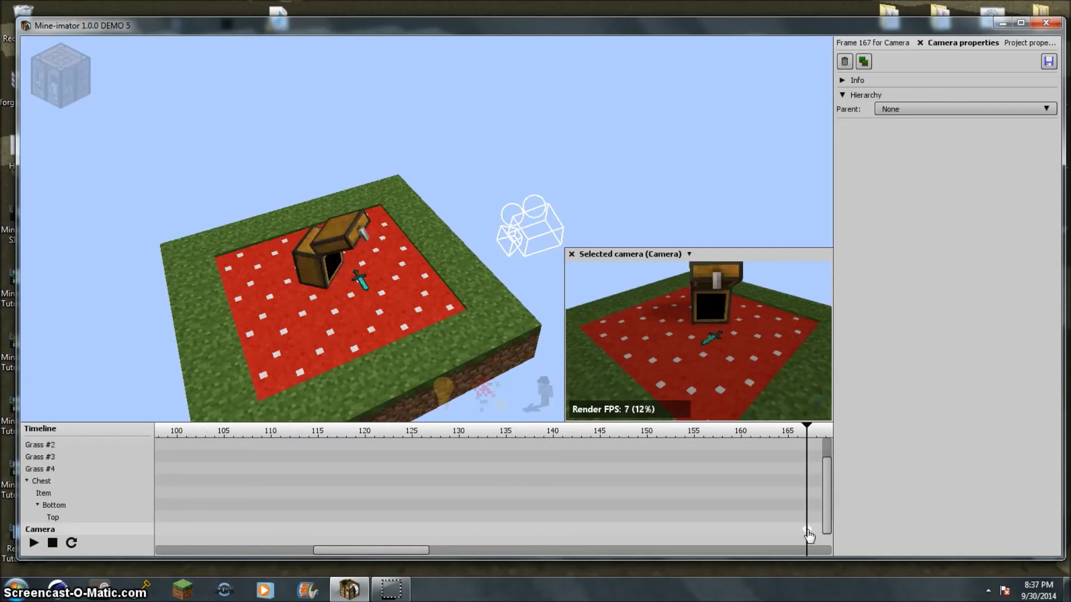
left_click(792, 539)
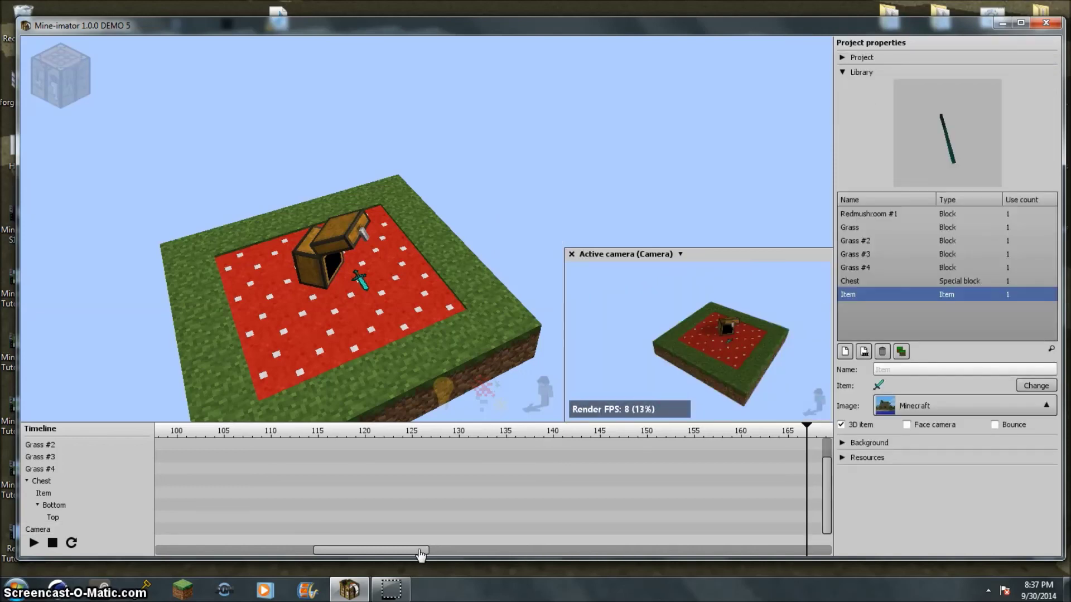
- Check the timeline past frame 167 for leftover keyframes and select the camera
scroll(449, 554, "right", 6)
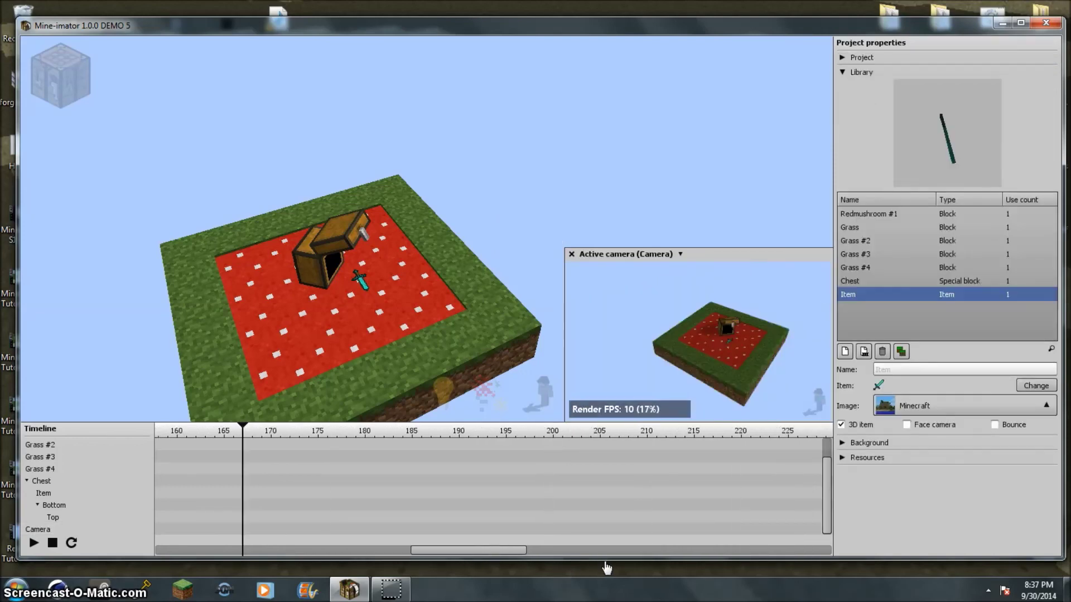
left_click_drag(721, 557, 740, 560)
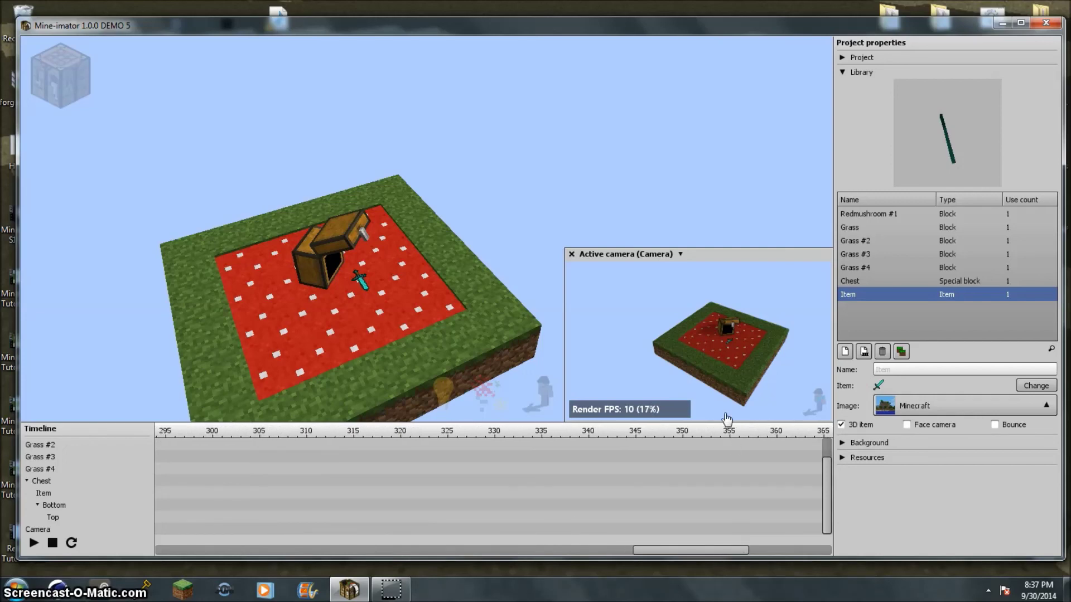
left_click(38, 529)
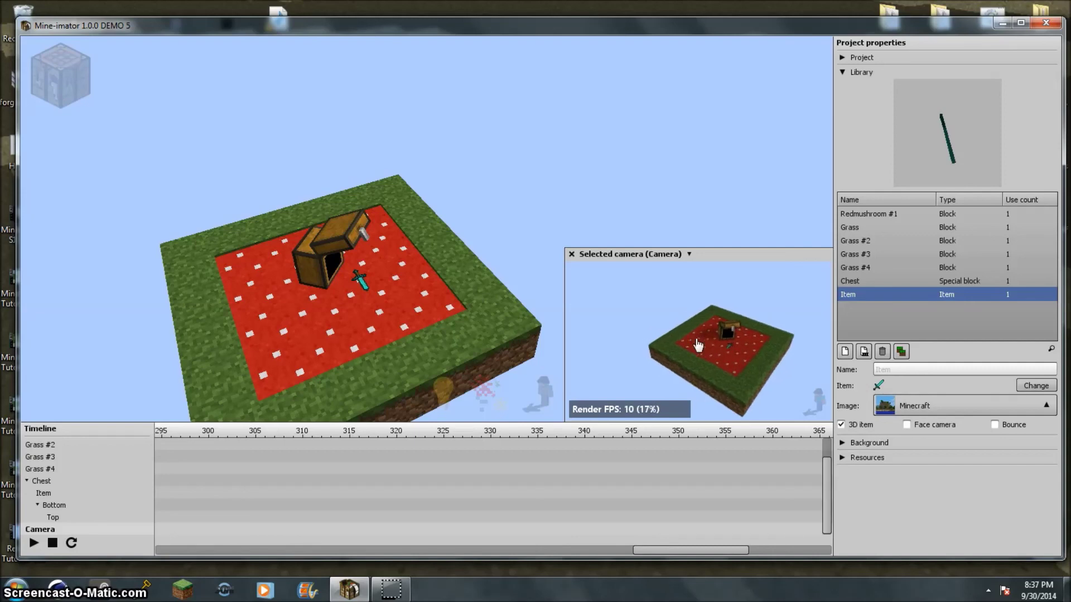
- Return to frame 167 on the timeline and remove the camera's keyframe there, leaving the camera deselected
left_click_drag(704, 553, 413, 555)
scroll(416, 534, "up", 4)
scroll(619, 537, "down", 5)
left_click_drag(580, 551, 542, 557)
left_click_drag(530, 560, 471, 562)
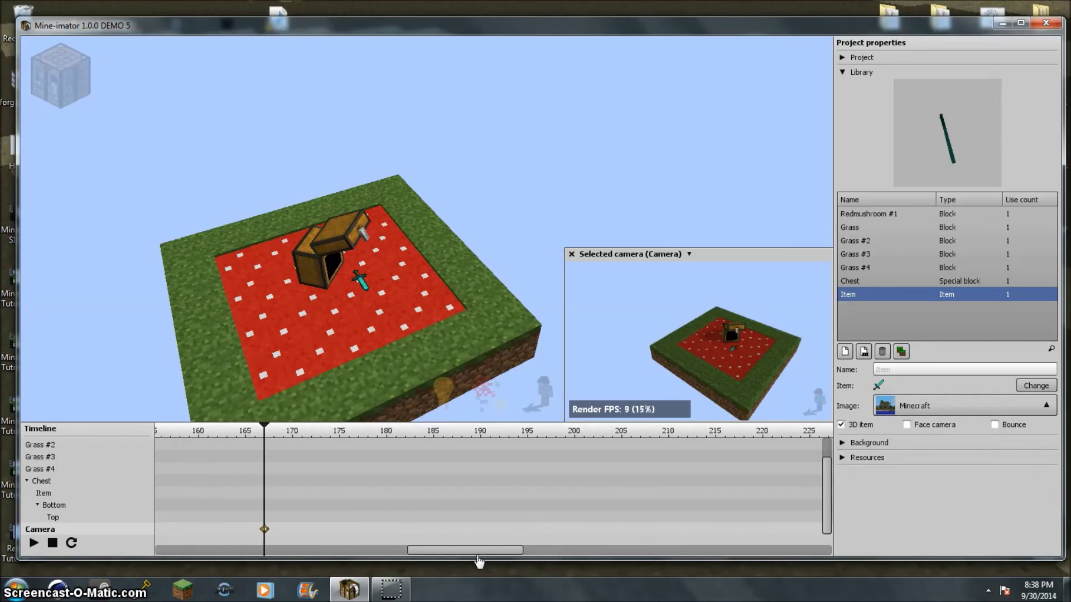
left_click_drag(281, 510, 210, 524)
left_click(291, 542)
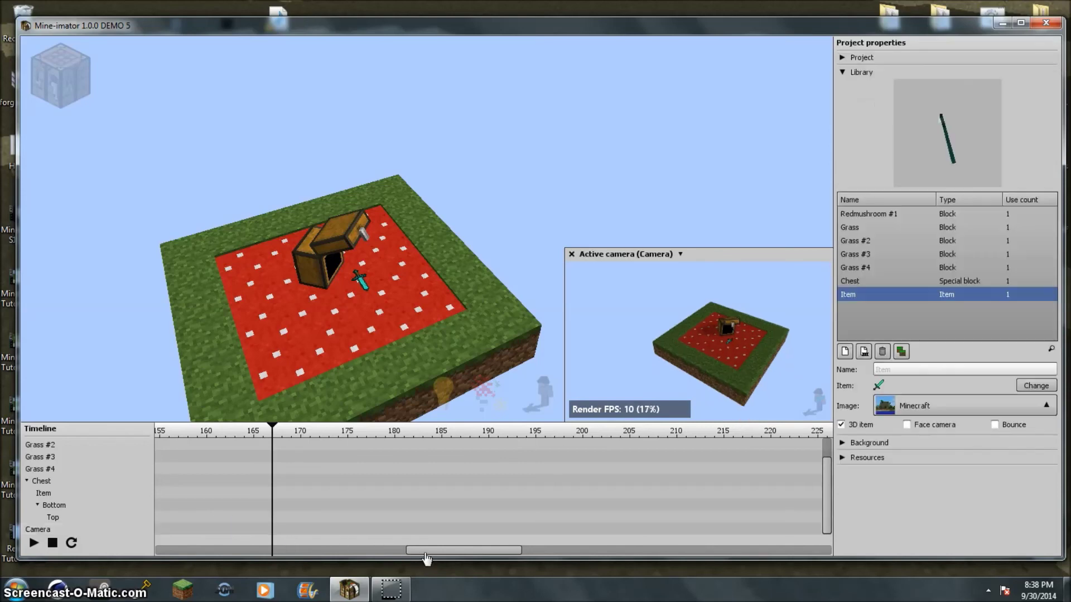
- Select the camera at frame 0 and move it in close above the corner of the red mushroom platform, looking across the blocks
left_click(325, 552)
left_click(218, 551)
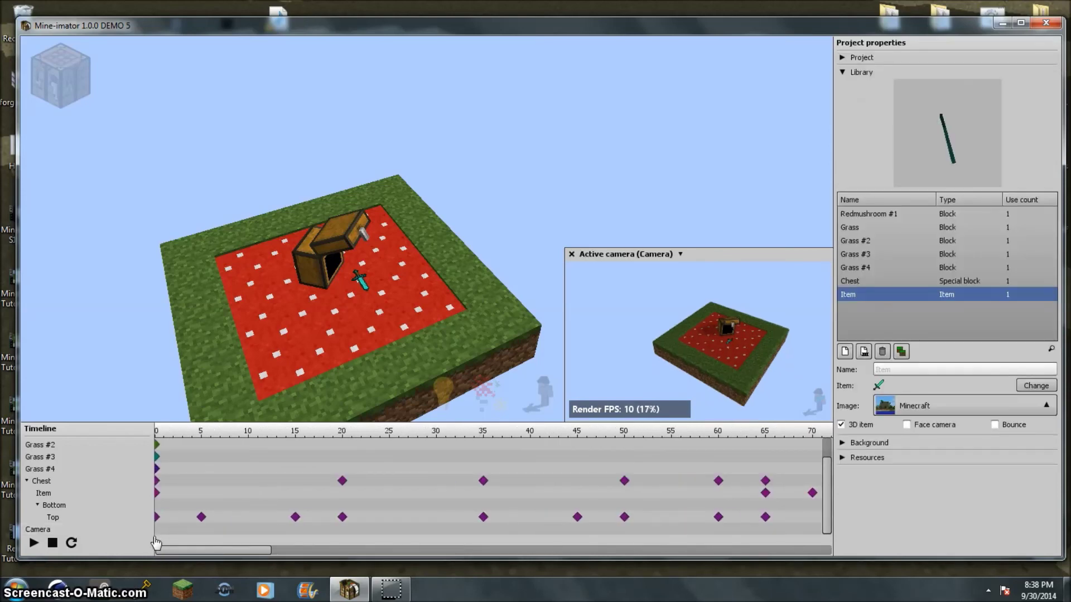
left_click(160, 535)
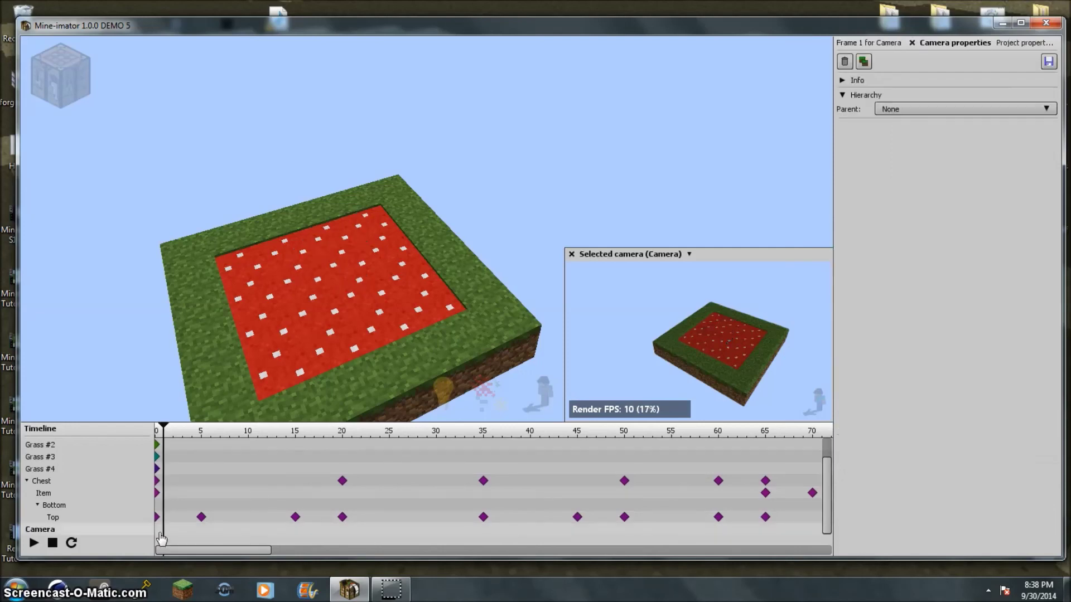
left_click(161, 536)
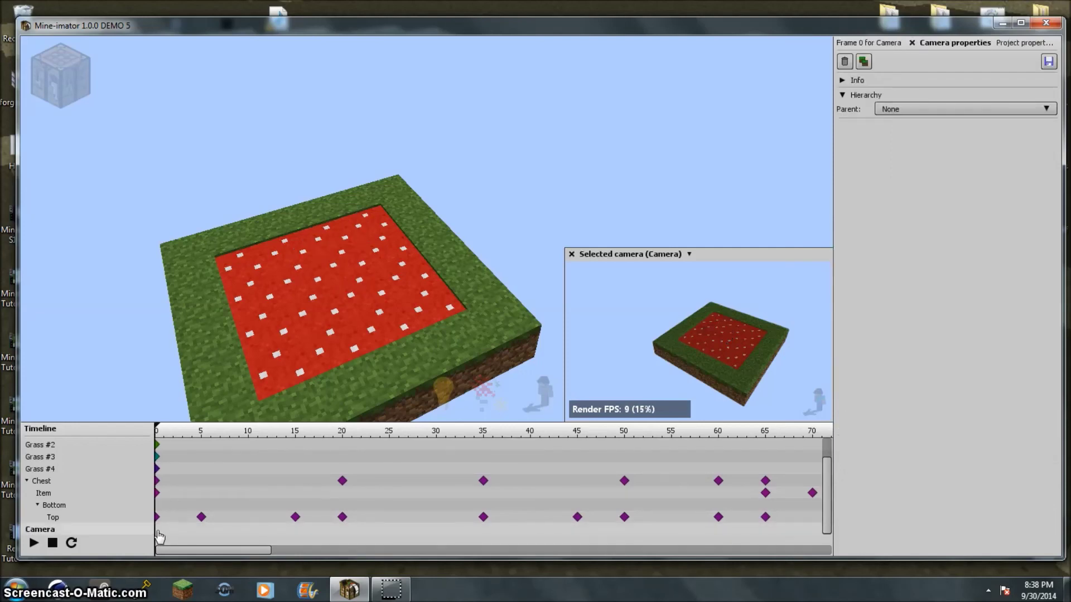
right_click_drag(668, 378, 667, 378)
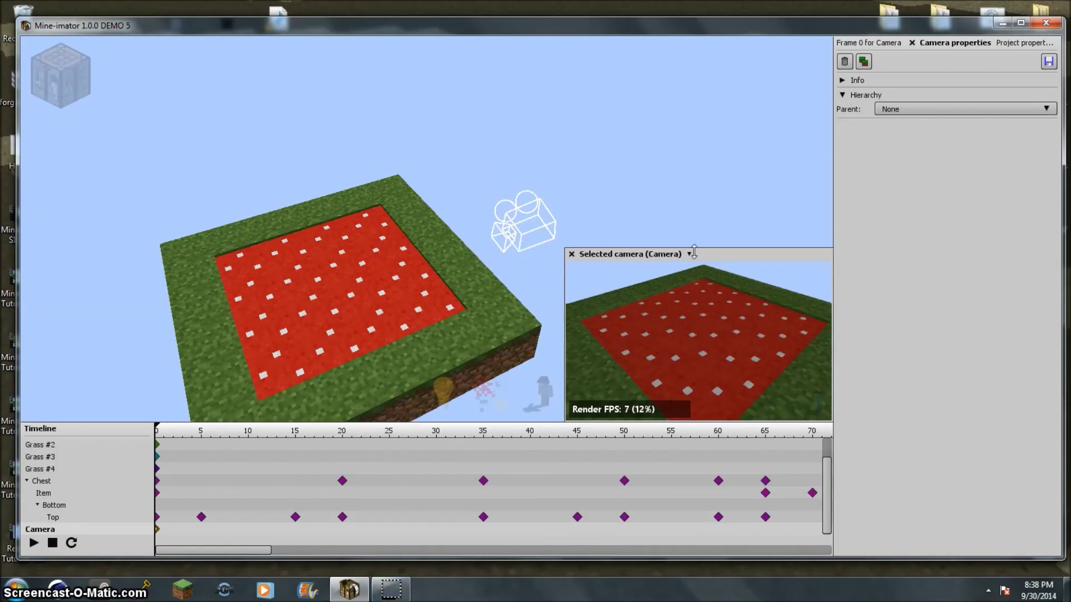
- Export the movie as an HD 1080 AVI with hidden objects to the desktop, named Mine-Imator Tutorial E2 Animation
mouse_move(89, 65)
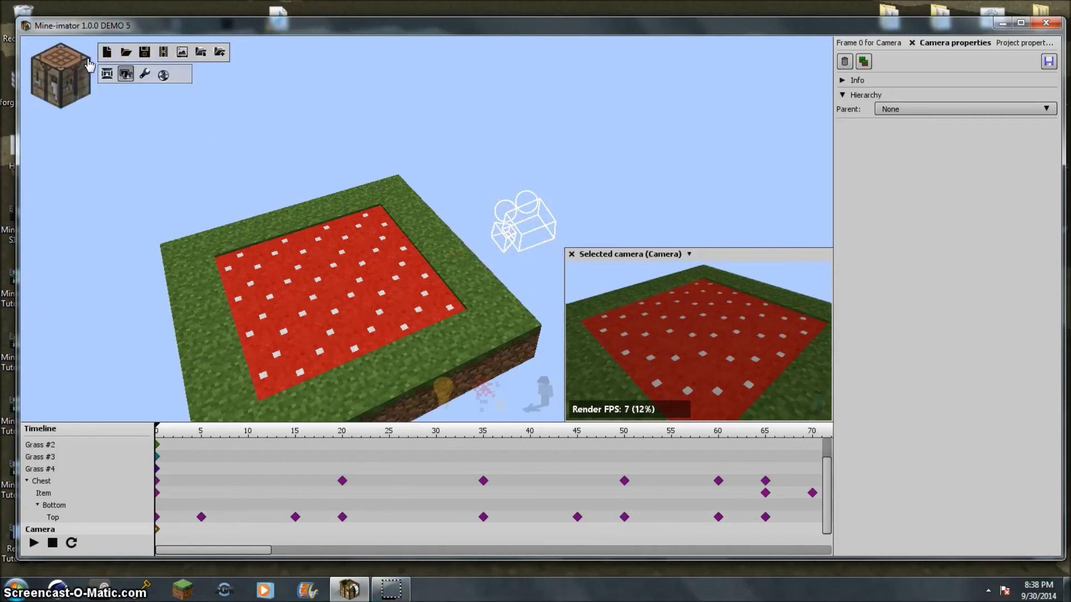
left_click(164, 53)
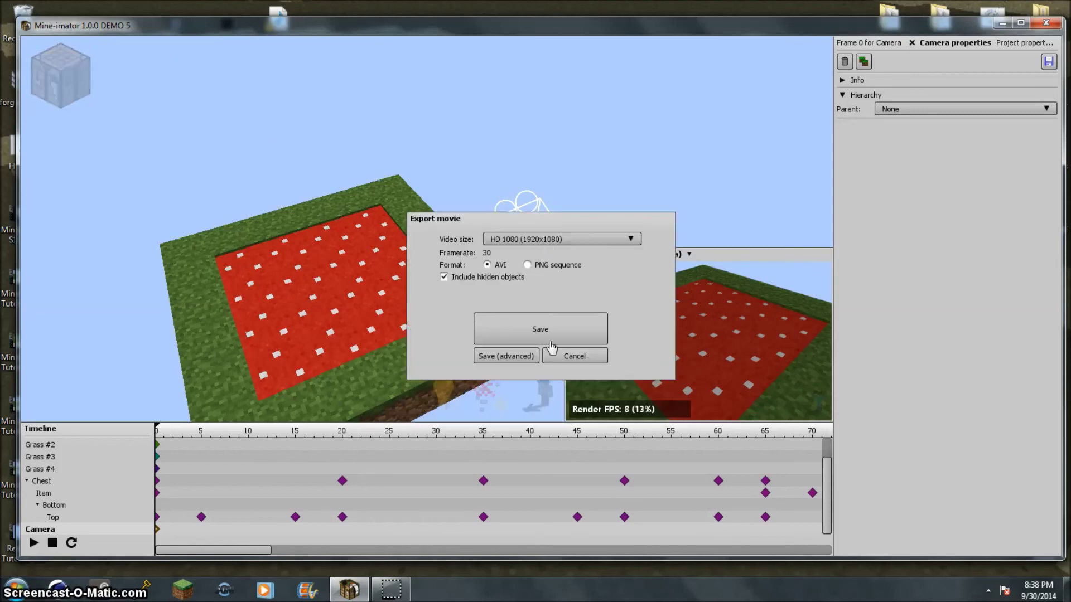
left_click(549, 343)
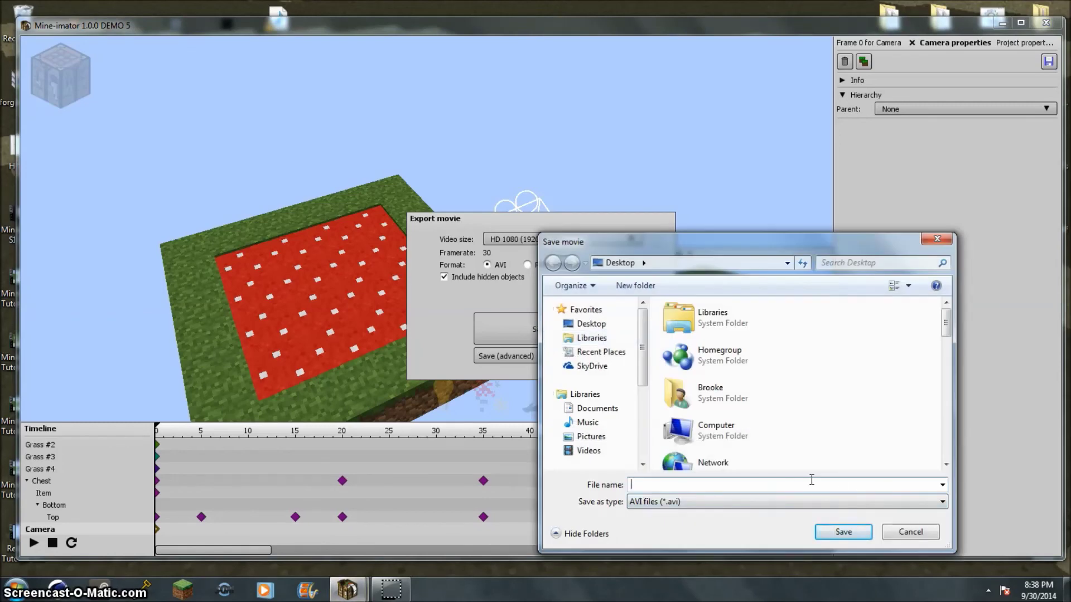
type("M")
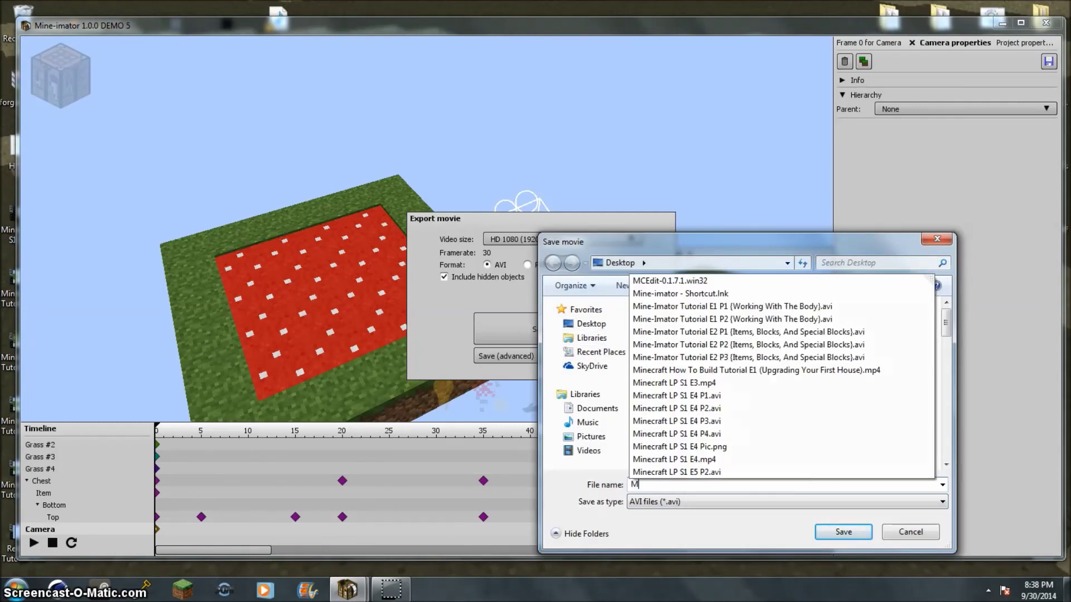
type("ine-Imator ")
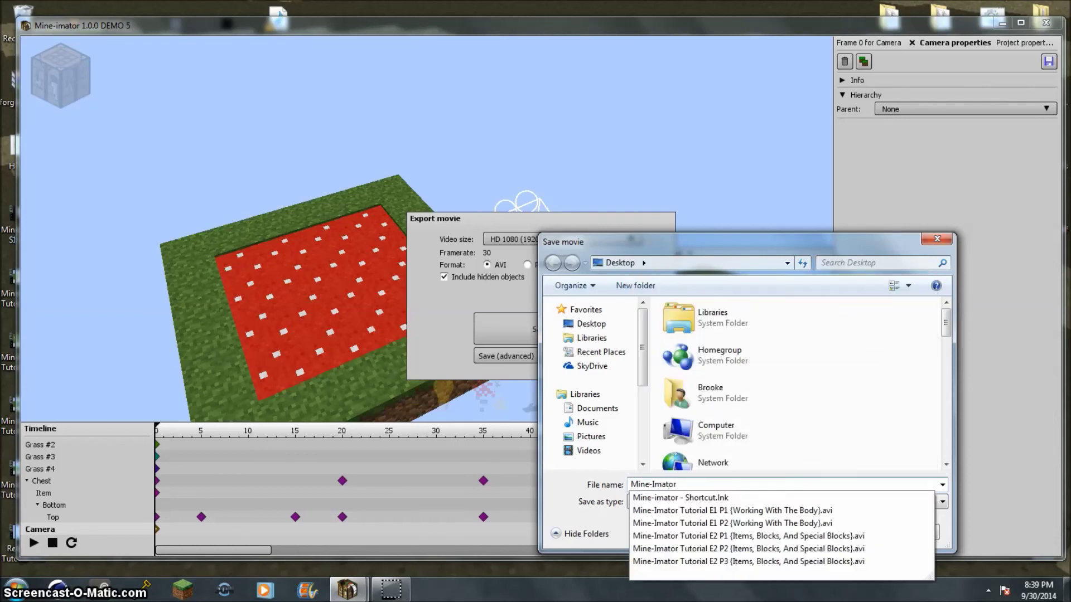
type("Tutorial")
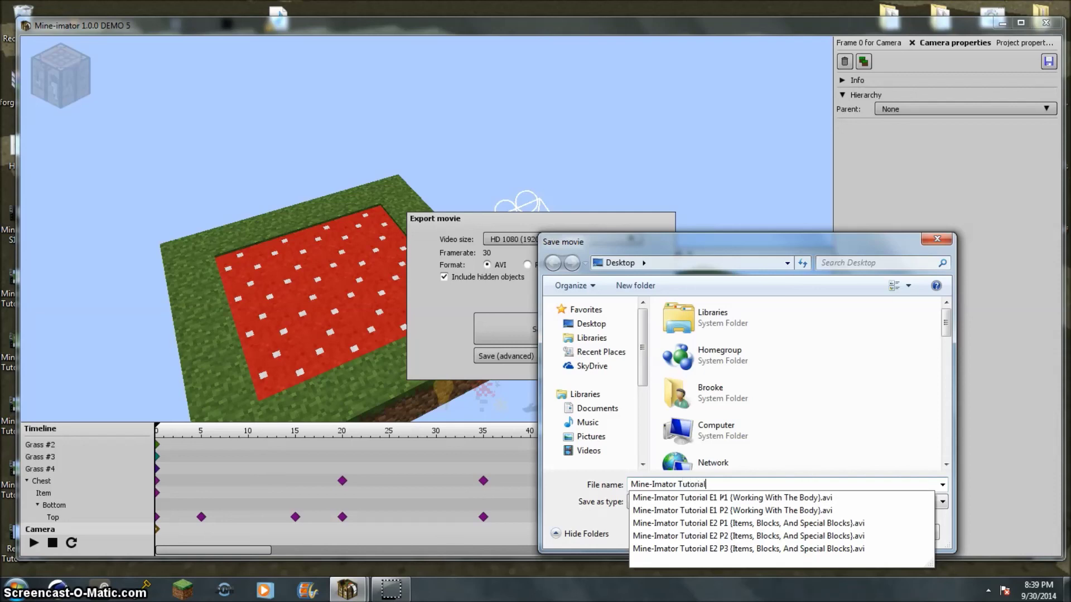
type(" E2")
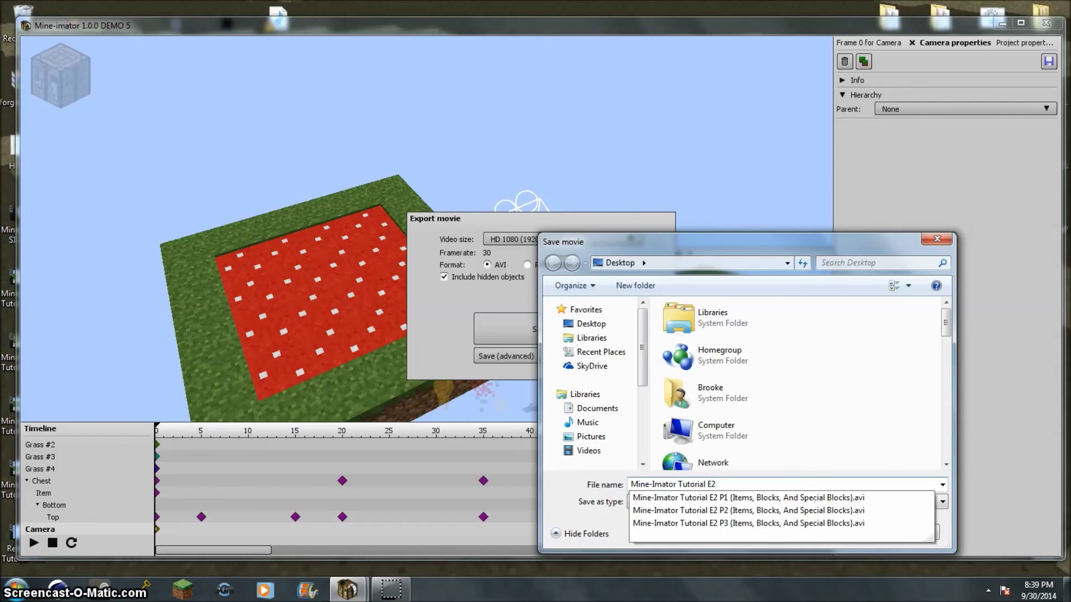
type(" Animation")
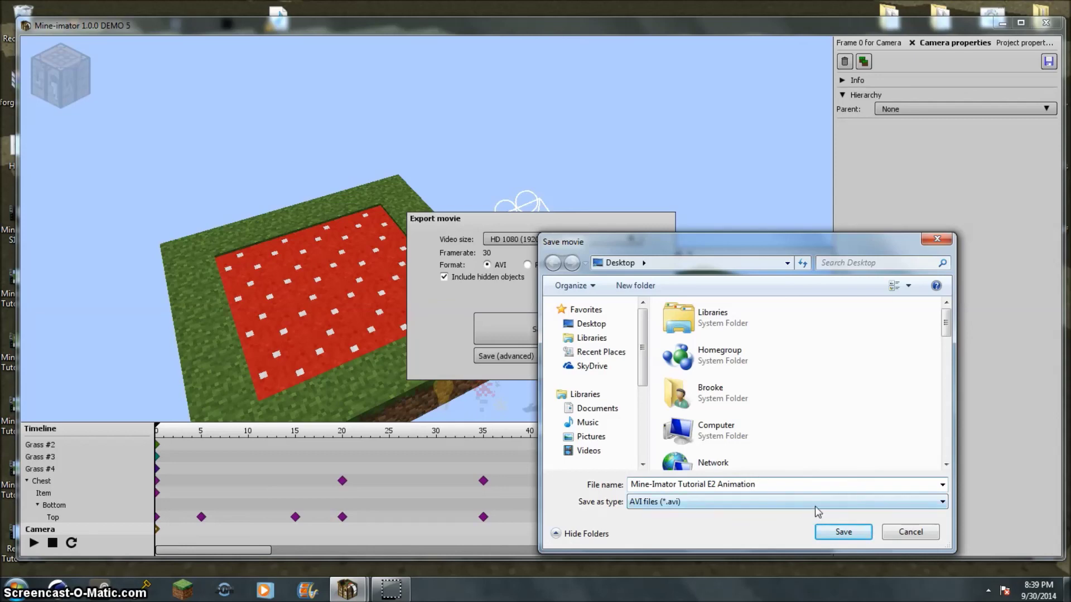
left_click(842, 534)
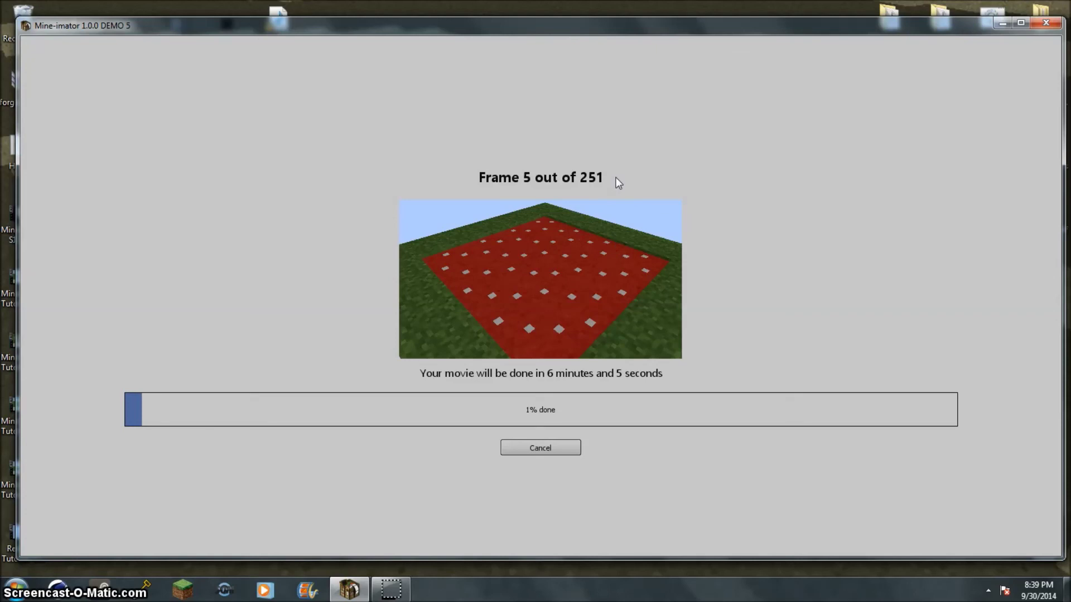
mouse_move(390, 590)
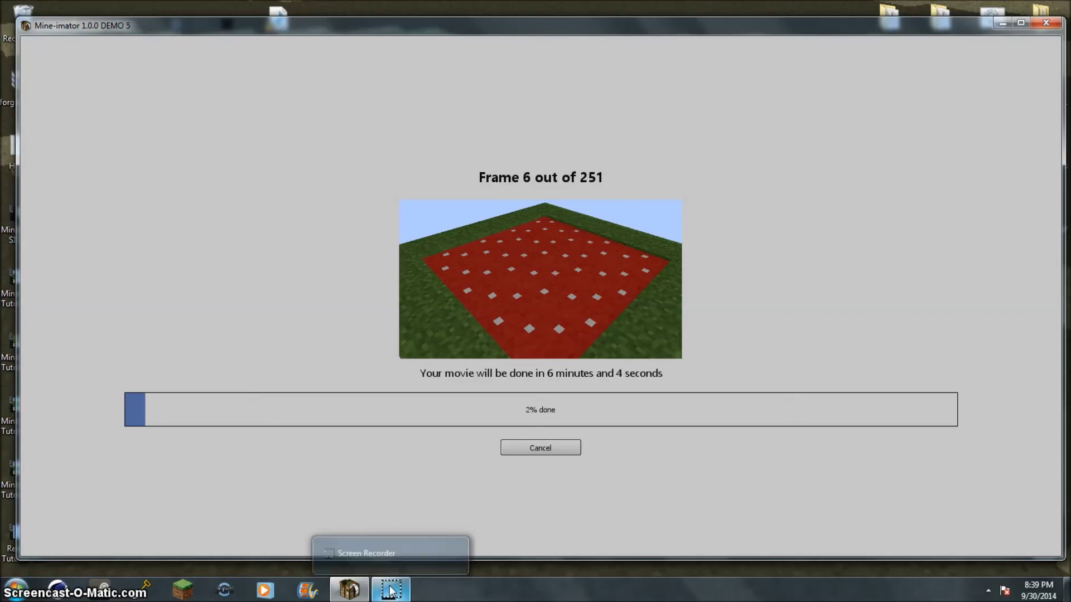